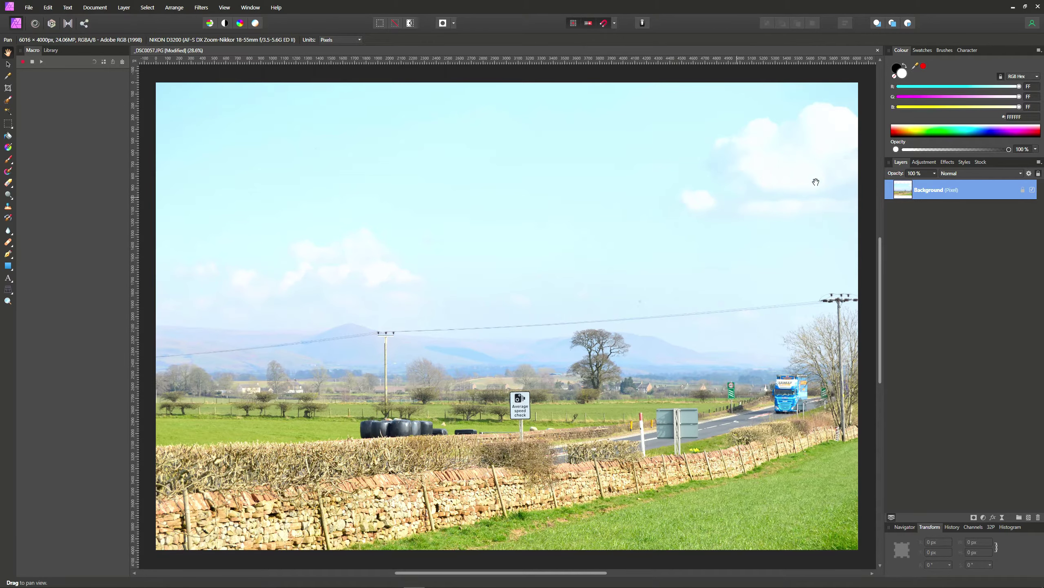
Minimise Affinity Photo to reveal the YouTube channel page behind it
click(1013, 7)
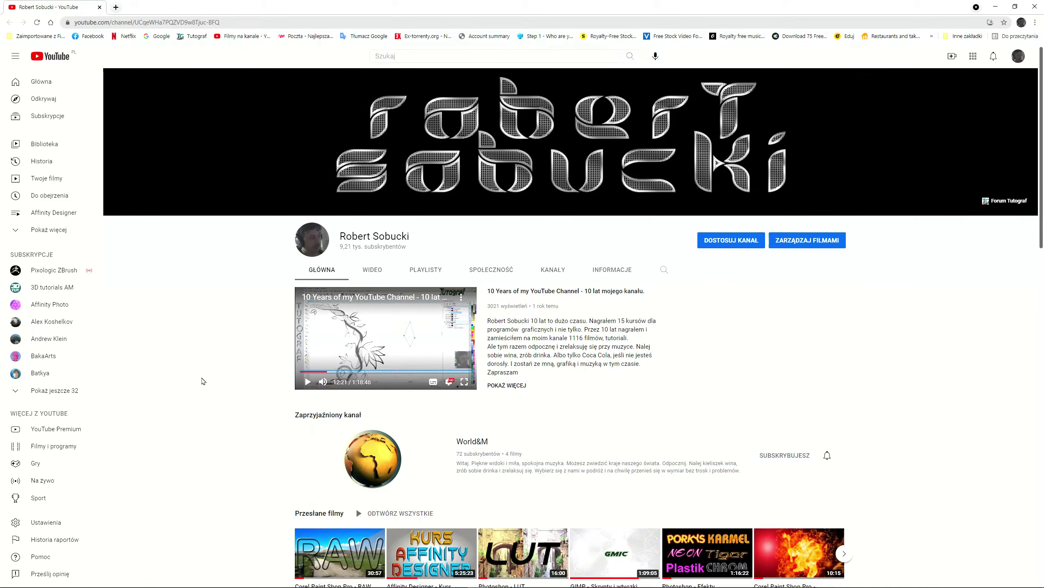
scroll(210, 380, down, 2)
scroll(205, 384, down, 2)
scroll(205, 387, down, 4)
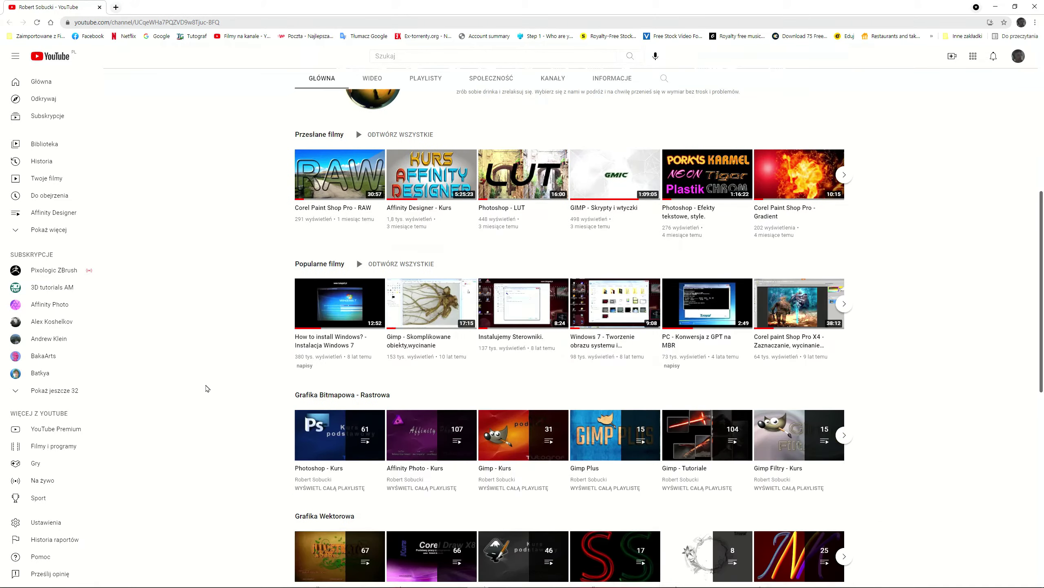
scroll(207, 389, down, 4)
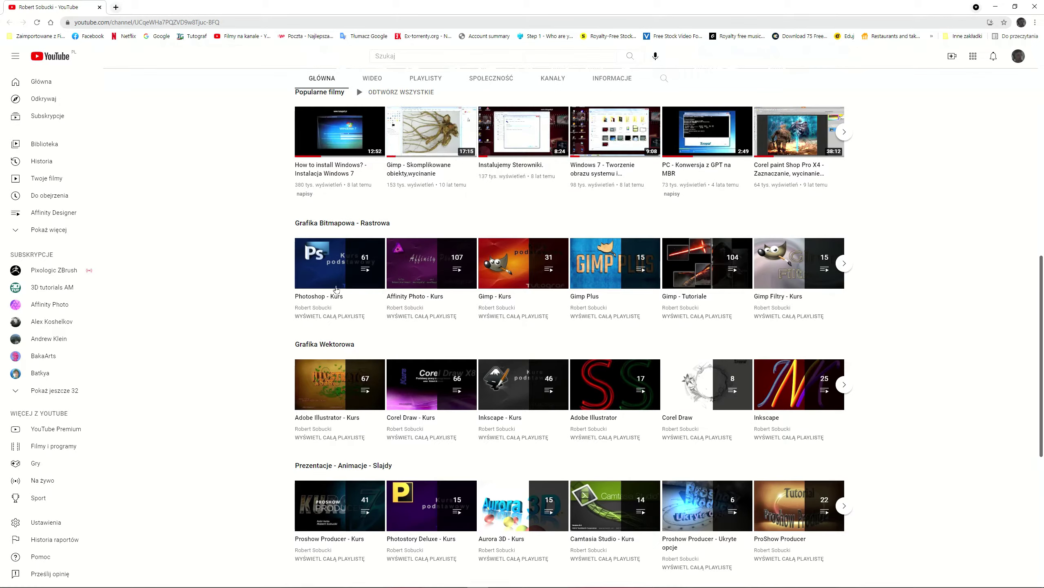
scroll(195, 420, up, 4)
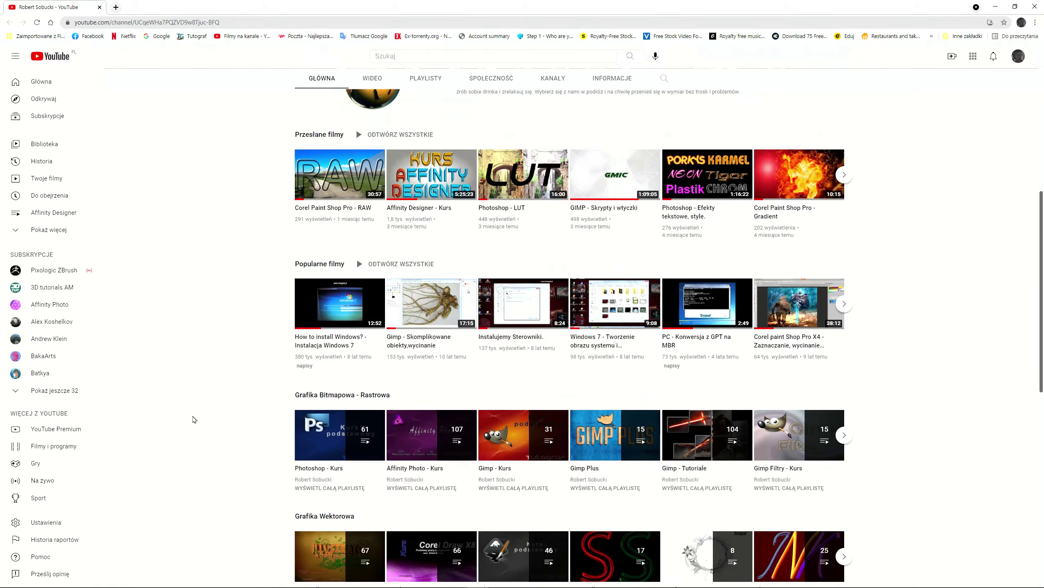
scroll(195, 419, up, 3)
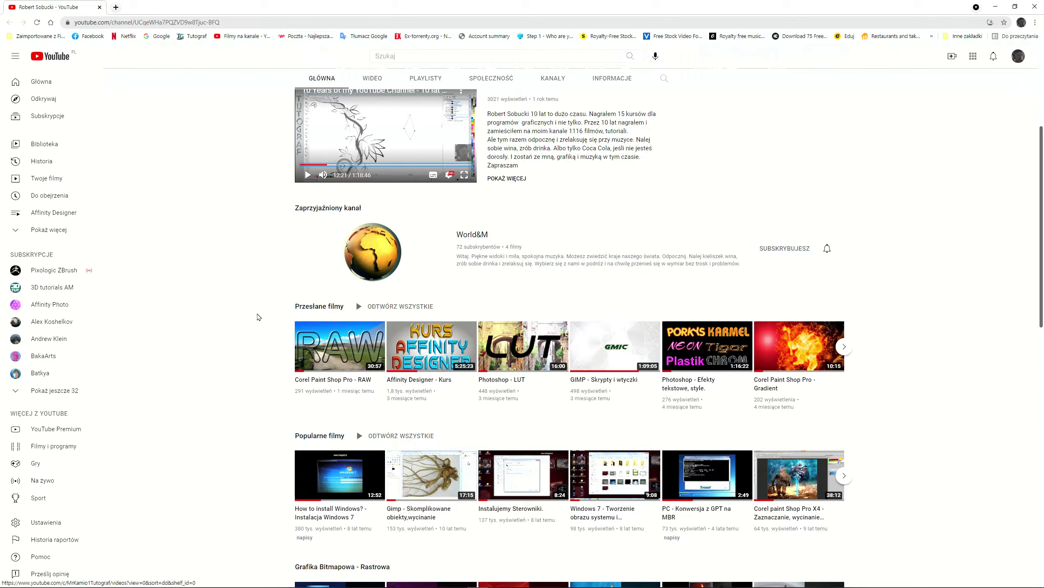
scroll(259, 310, up, 5)
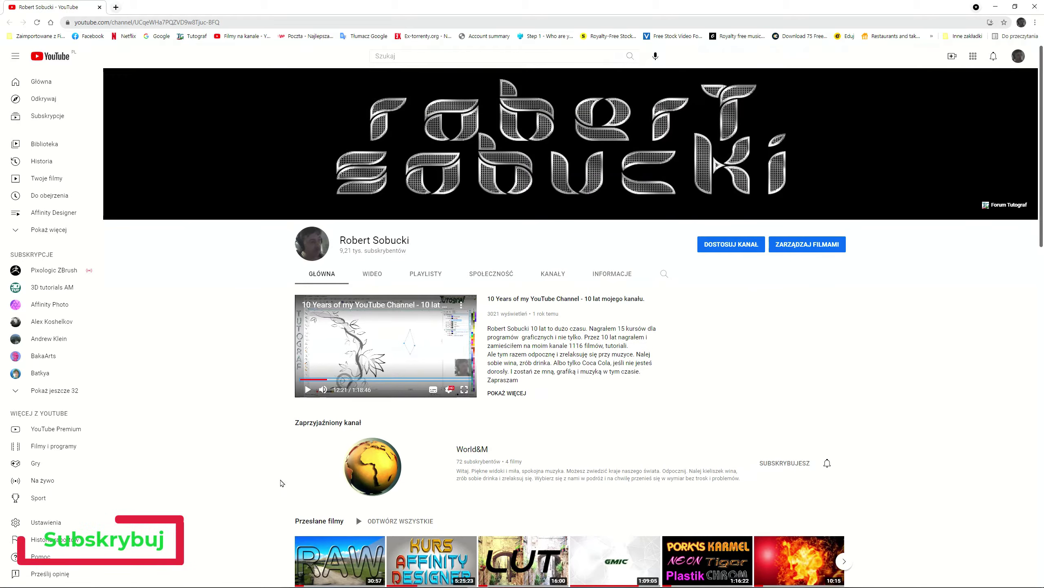
Bring back Affinity Photo with the landscape photo, show the macro Library, and check the View studio options
click(414, 579)
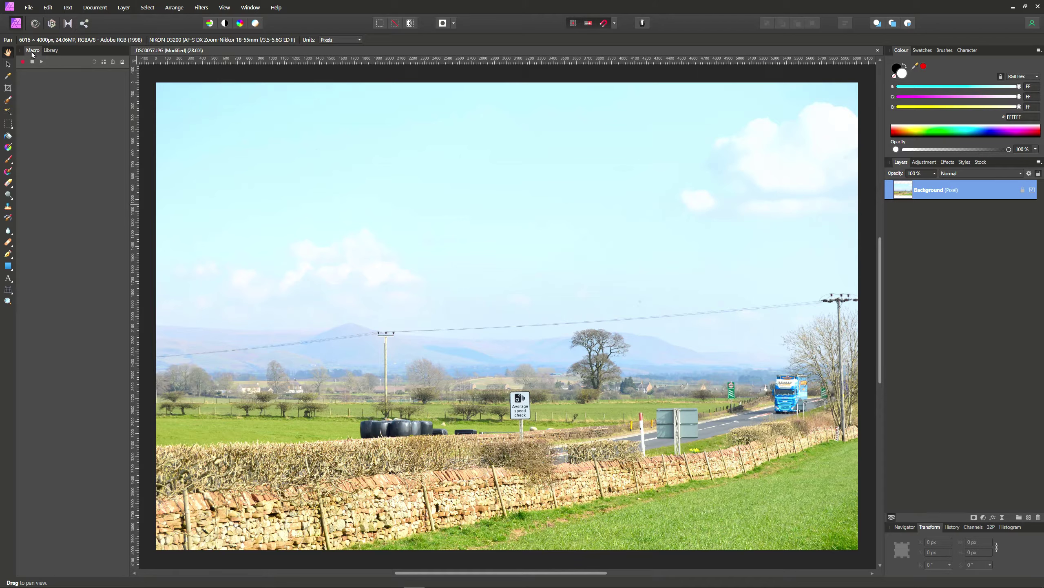
click(53, 51)
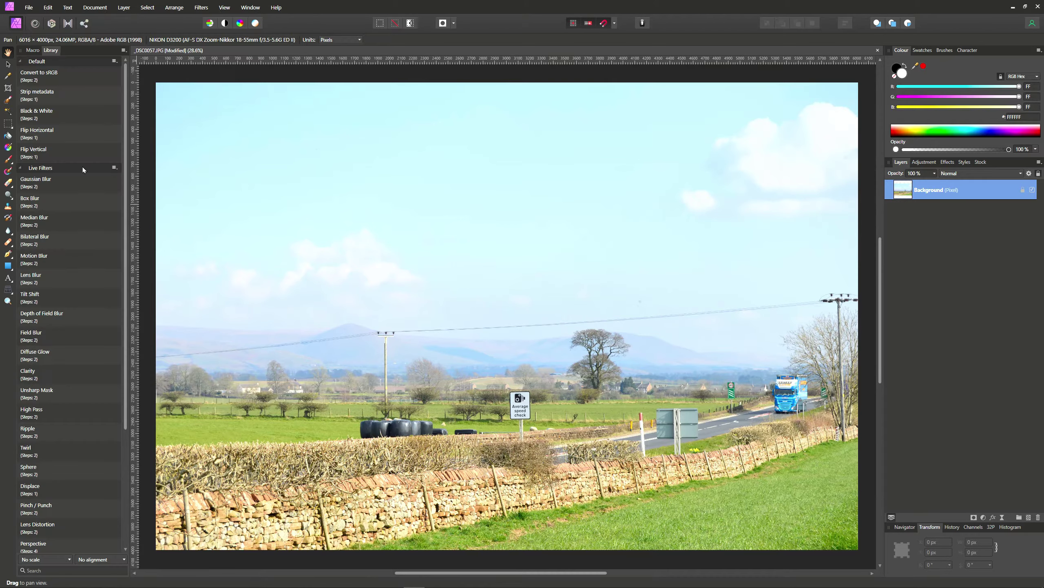
click(224, 8)
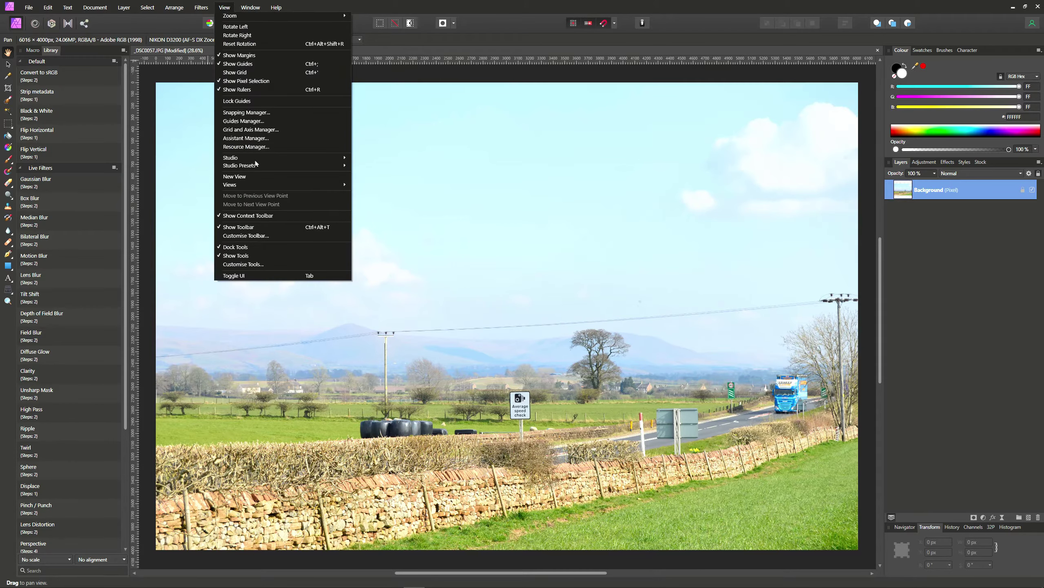
mouse_move(237, 158)
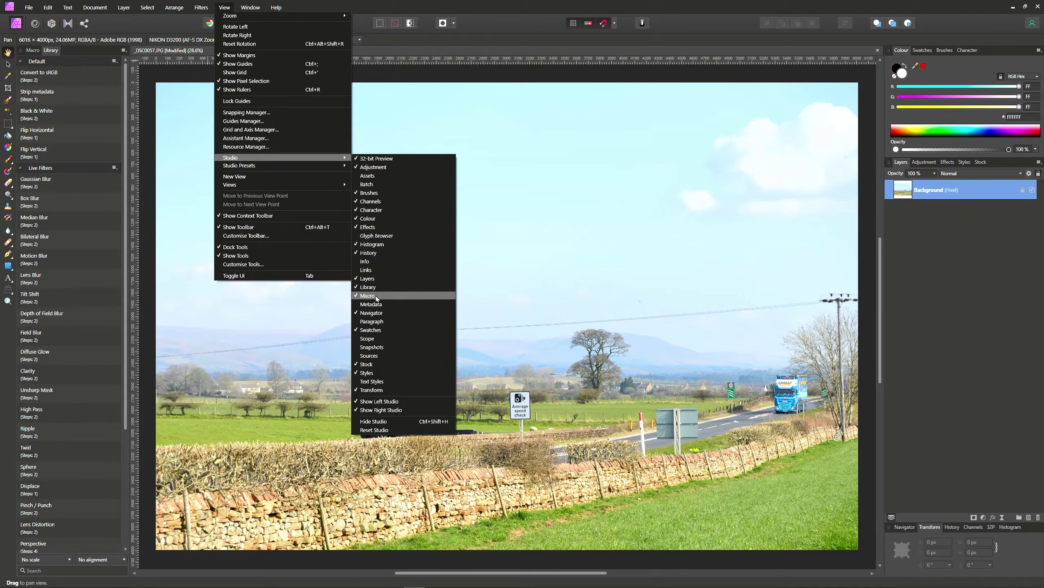
click(151, 328)
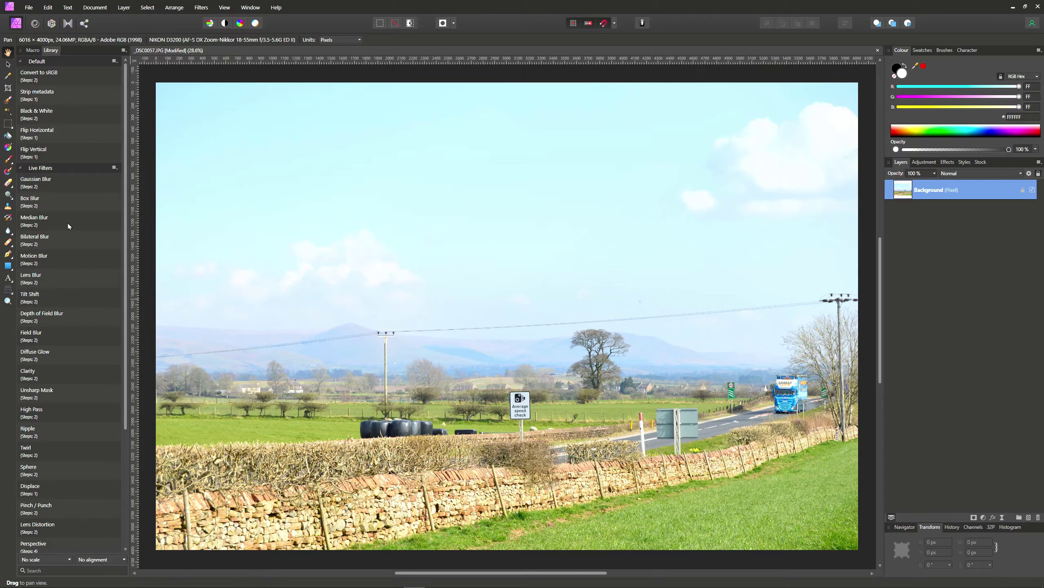
Try the Black & White macro on the landscape, undo it, and flip between Macro and Library tabs
click(31, 115)
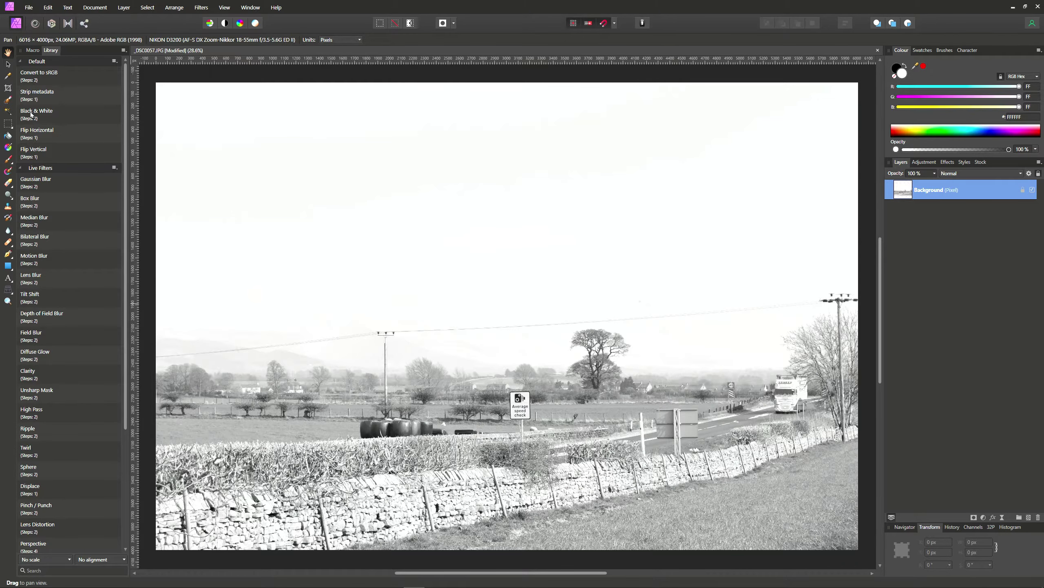
key(ctrl+z)
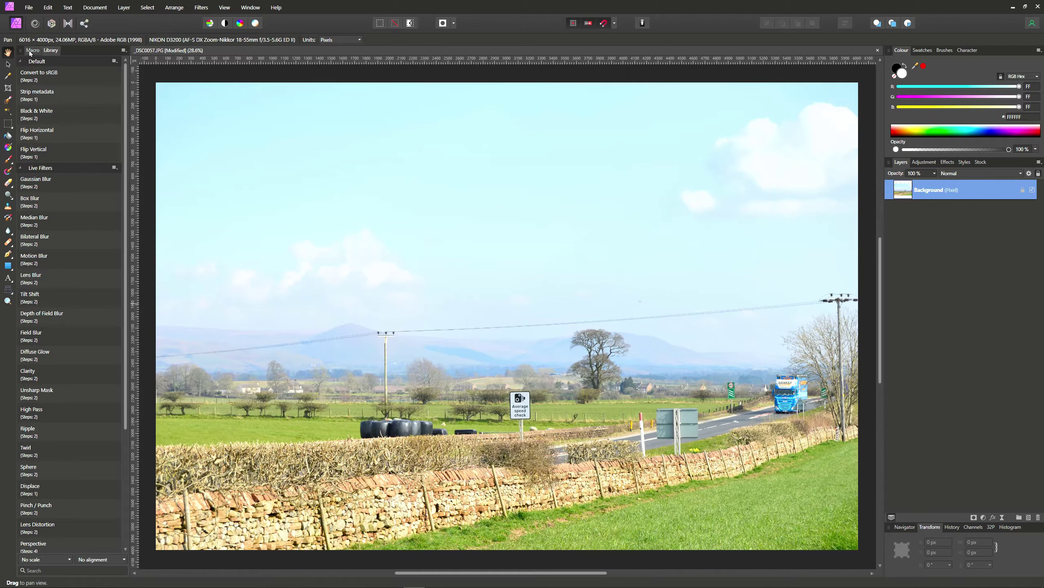
click(32, 50)
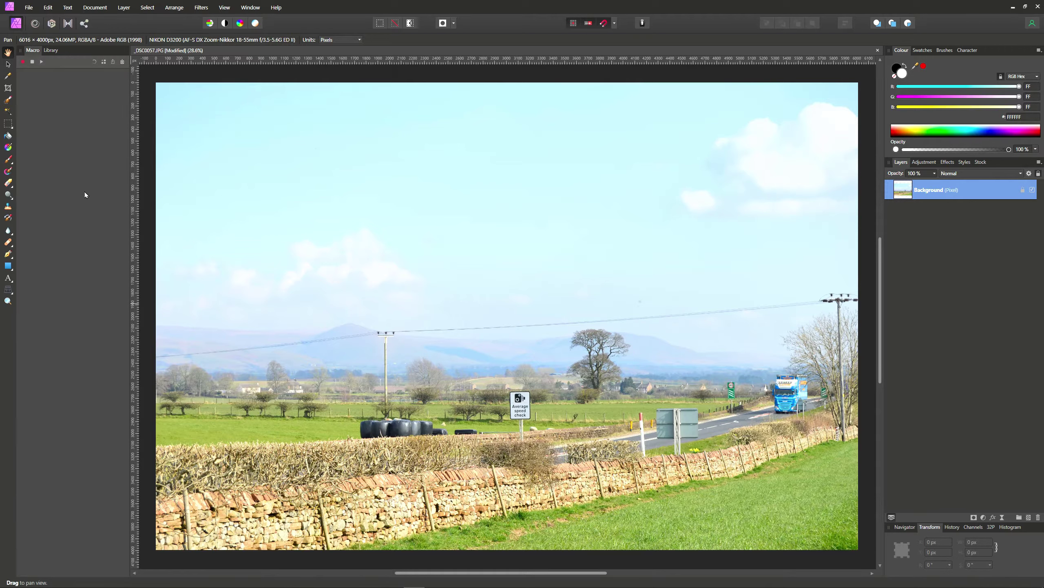
click(50, 51)
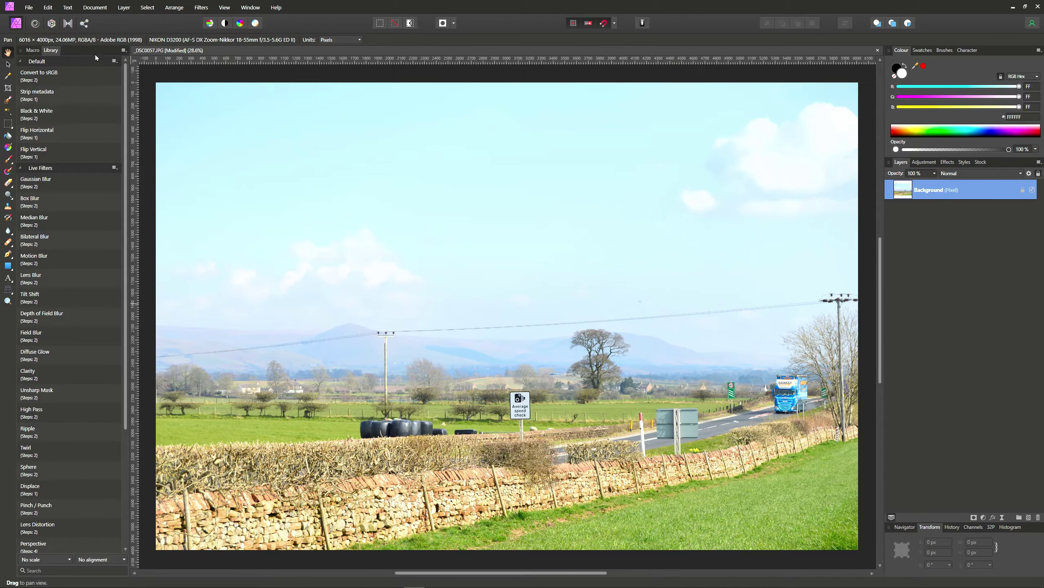
Collapse the Live Filters and Default groups and create a new Macros category
click(19, 167)
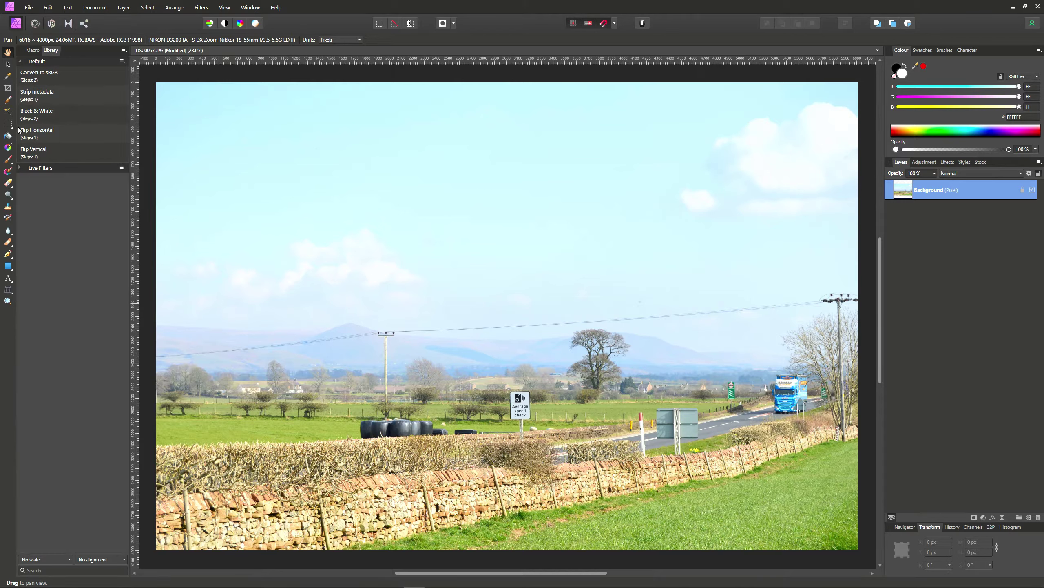
click(19, 61)
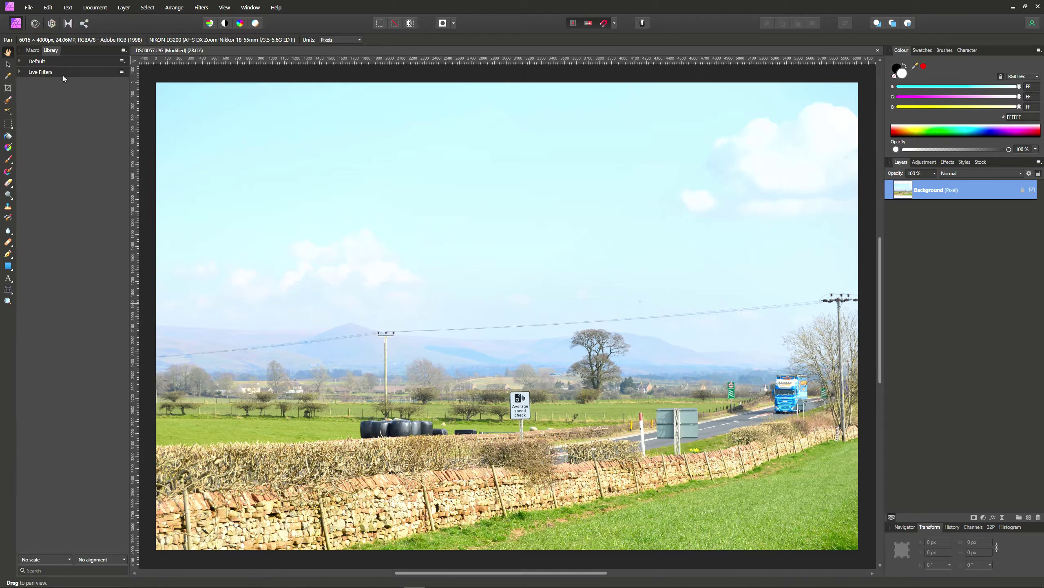
click(122, 51)
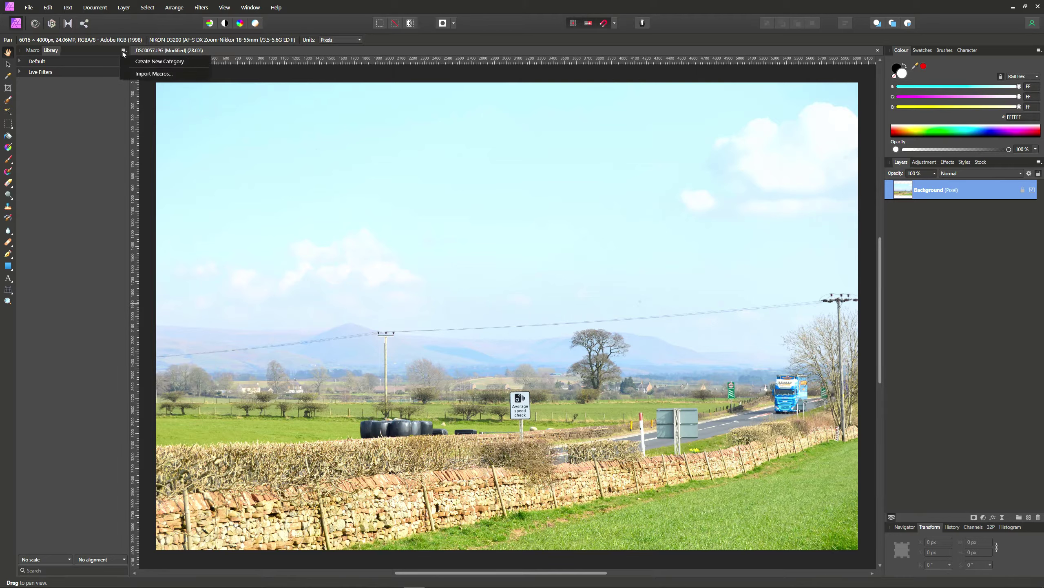
click(146, 61)
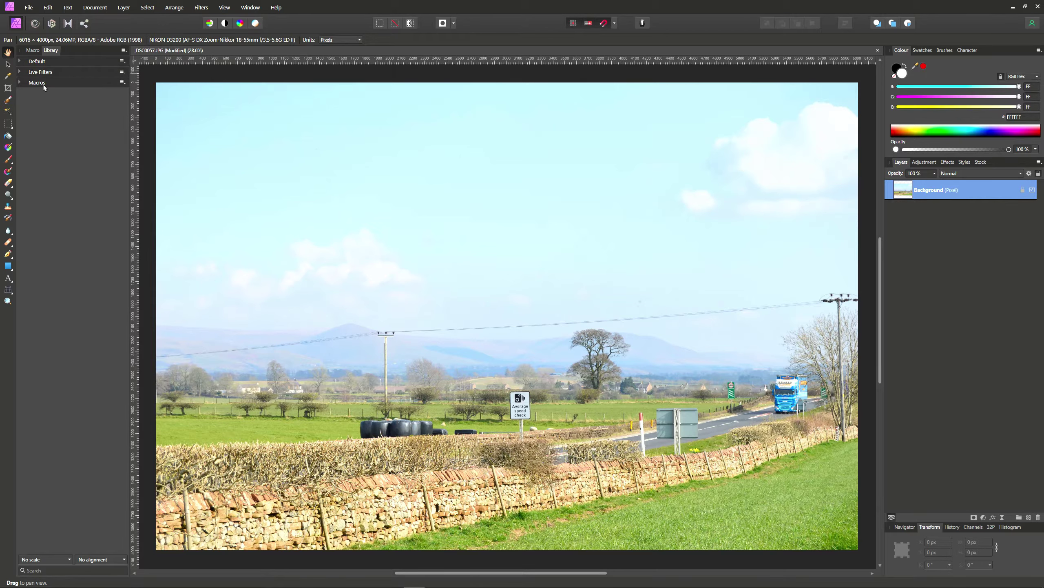
Move the new Macros category to the top of the library and rename it Skalowanie
click(122, 84)
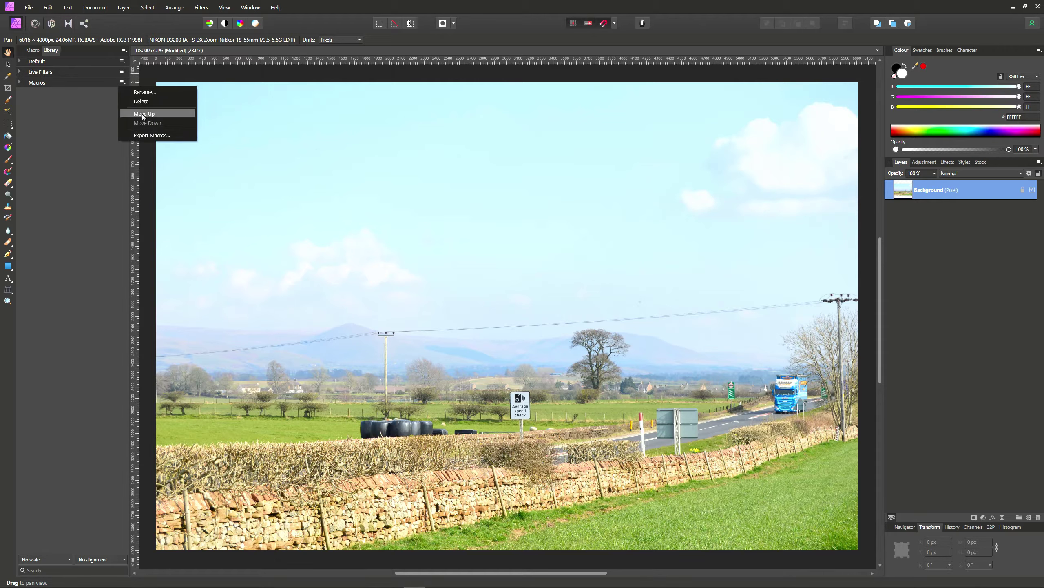
click(144, 113)
click(121, 72)
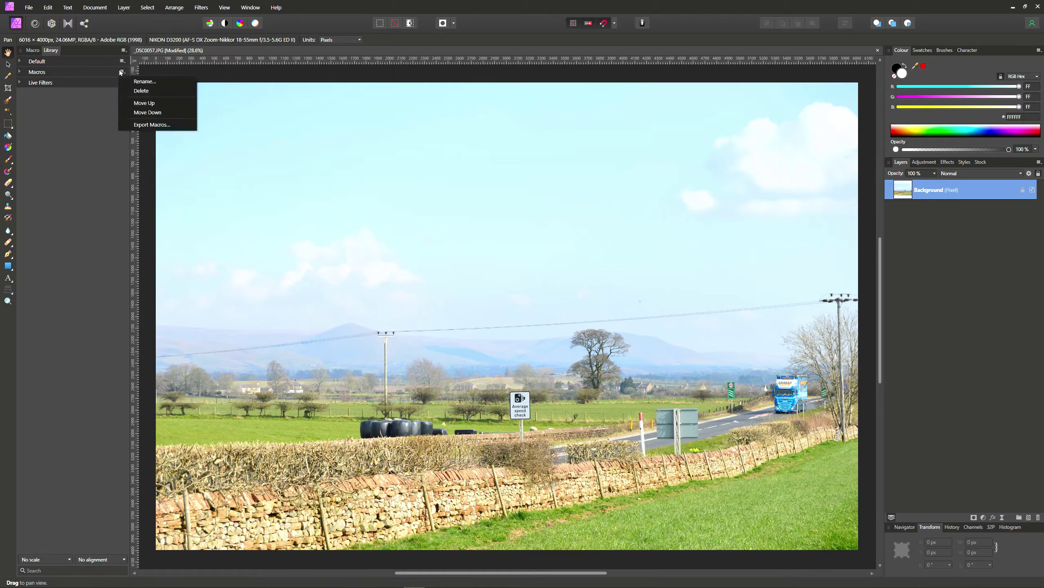
click(140, 103)
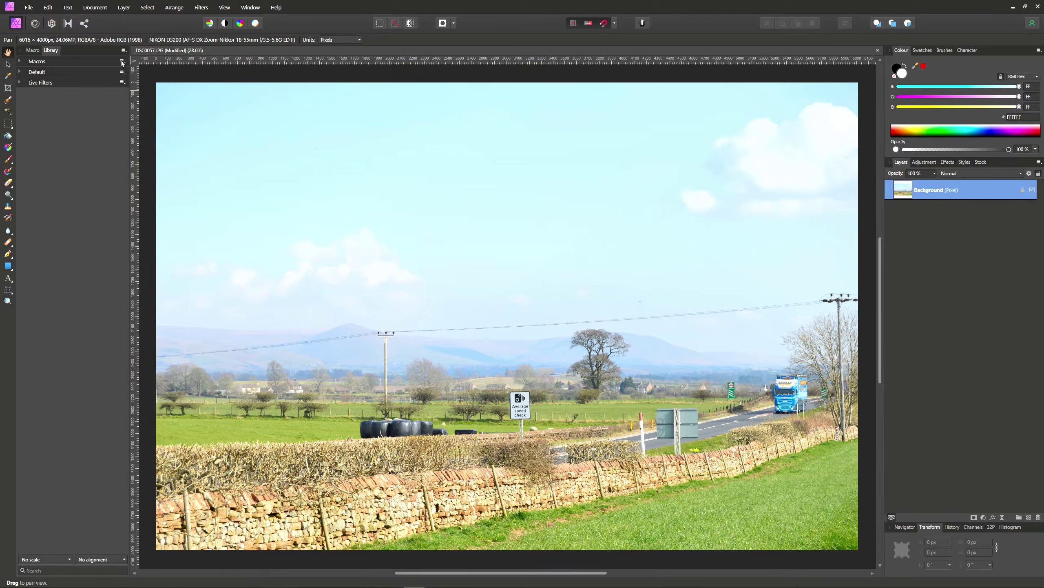
click(122, 62)
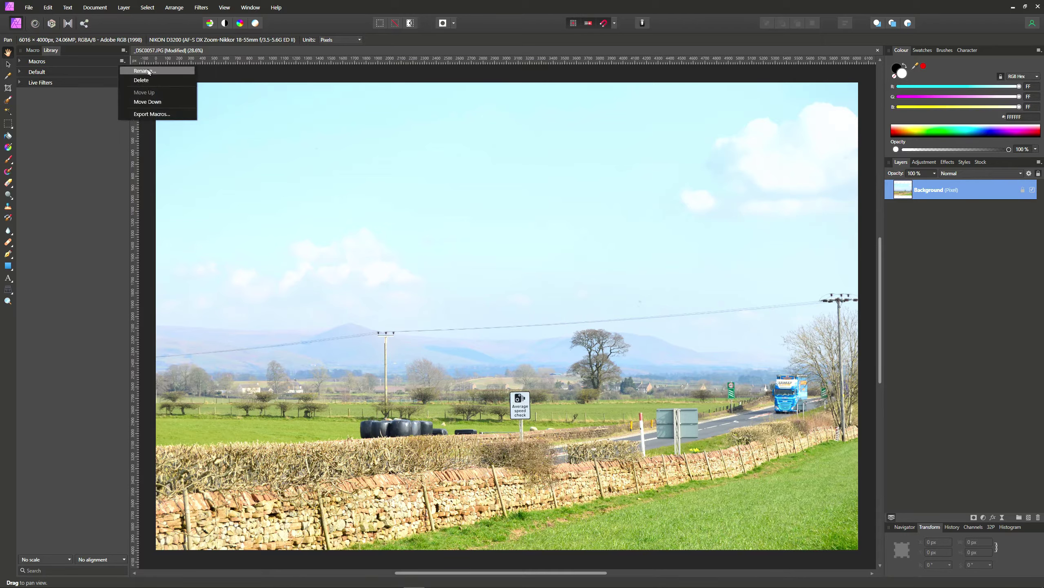
click(138, 71)
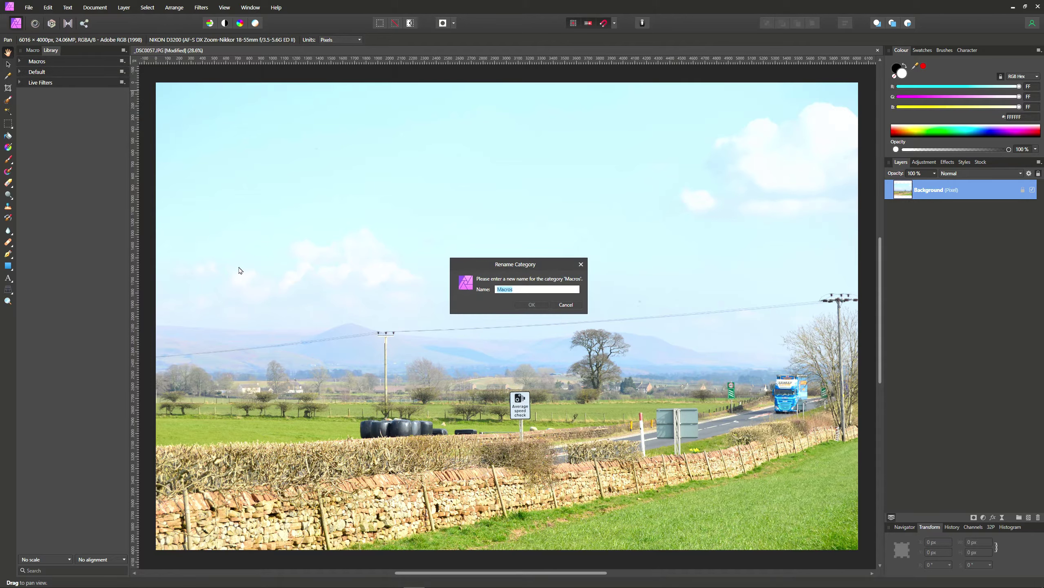
text(S)
text(anie)
Confirm the Skalowanie name, start recording a macro, and bring up Resize Document (6016 × 4000 px, 300 DPI)
click(532, 305)
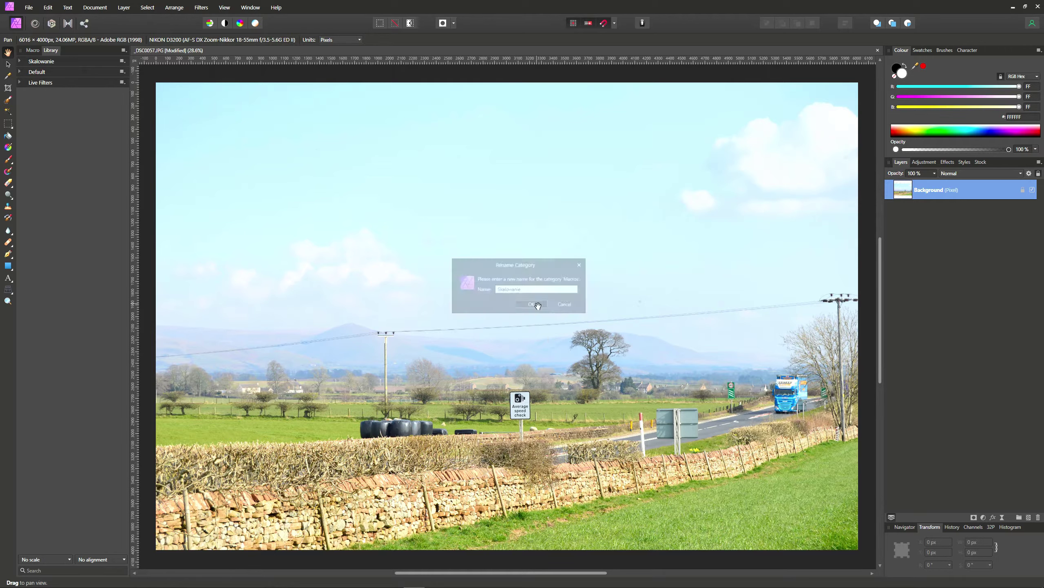
click(33, 51)
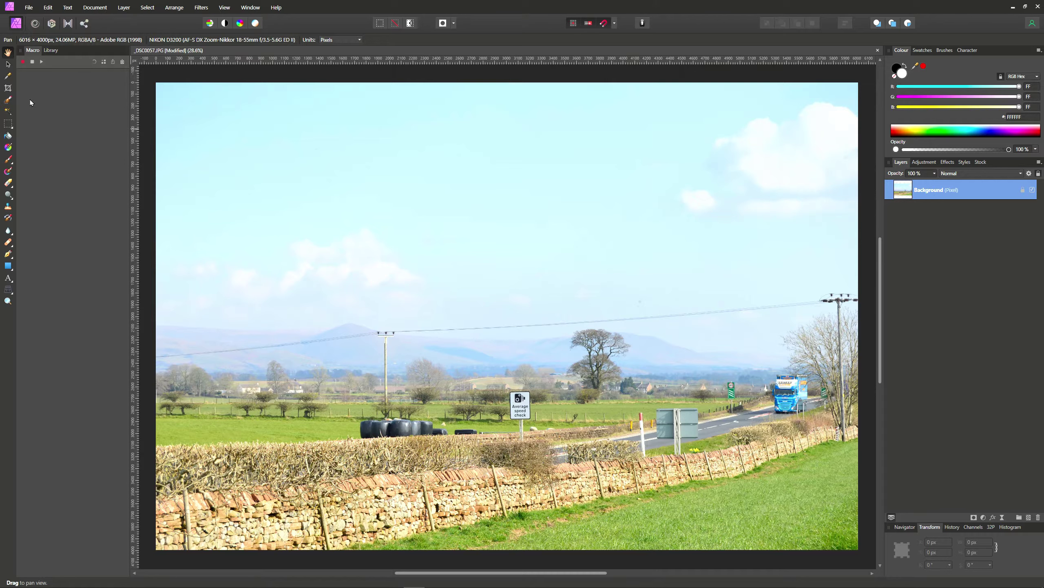
click(23, 62)
click(96, 7)
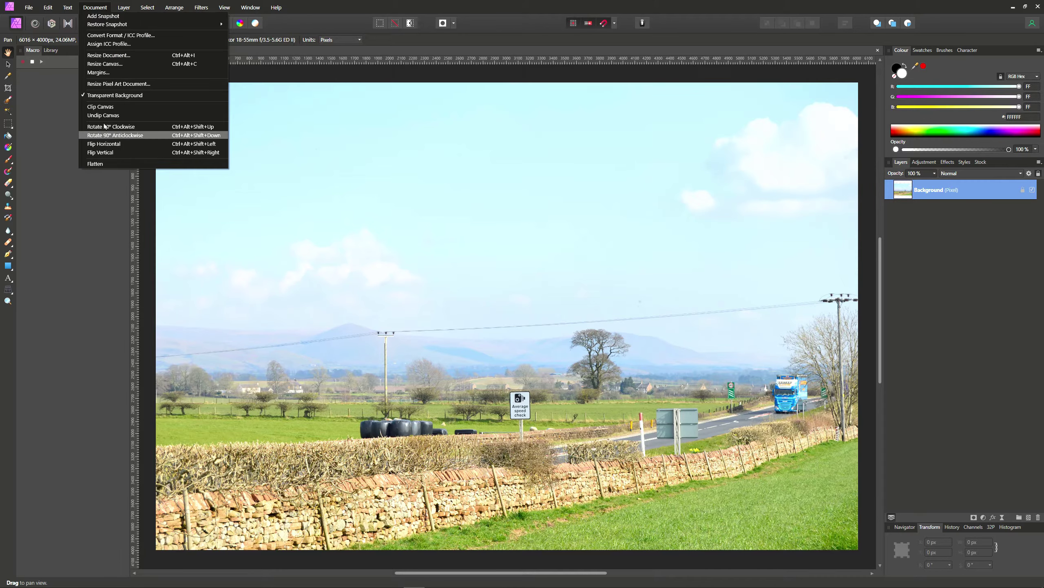
click(109, 55)
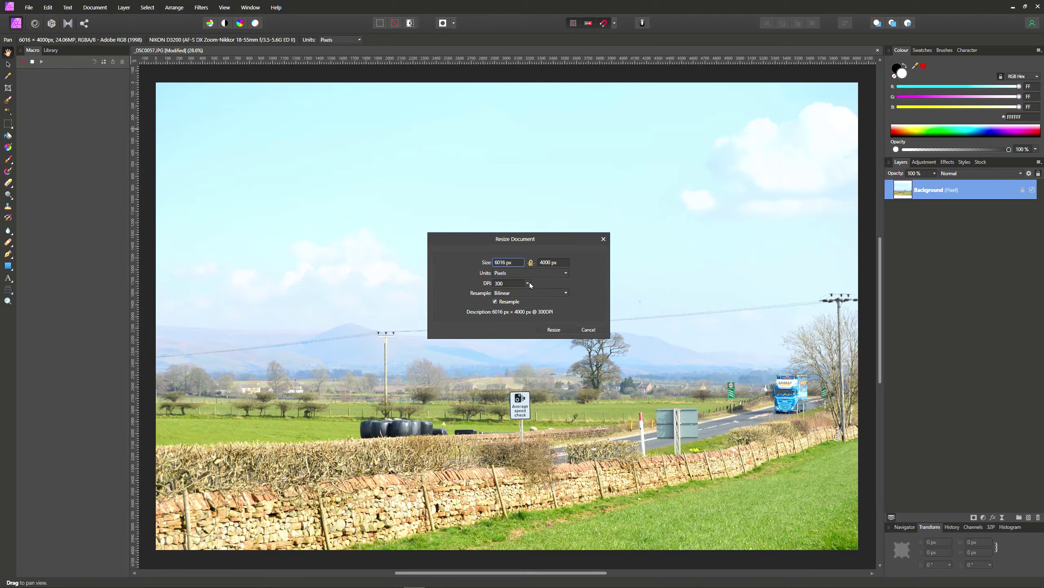
Record resizing the photo to 72 DPI (1443 × 960 px), stop recording, and begin exporting the macro
click(528, 284)
click(501, 293)
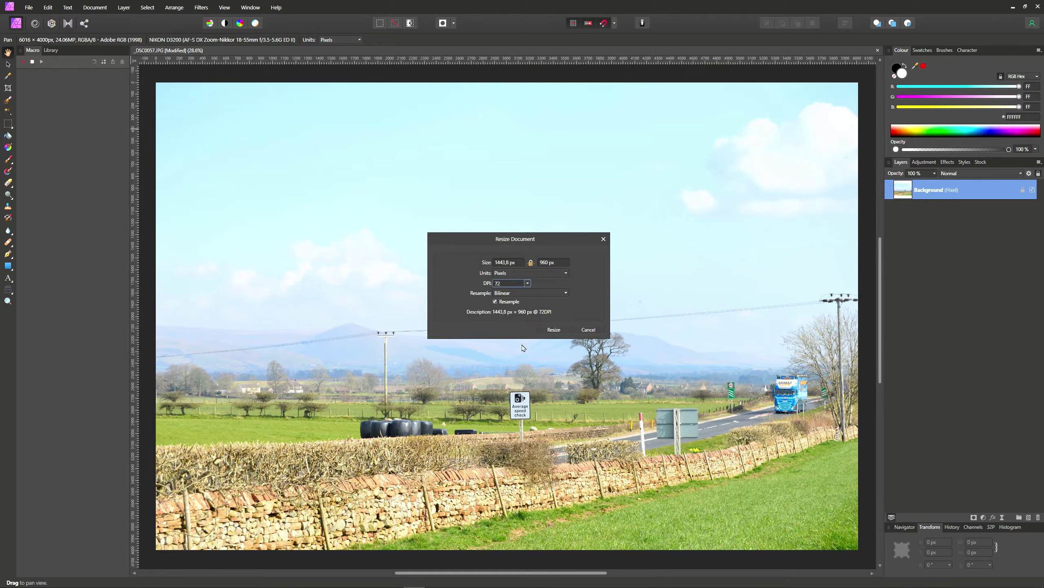
click(553, 330)
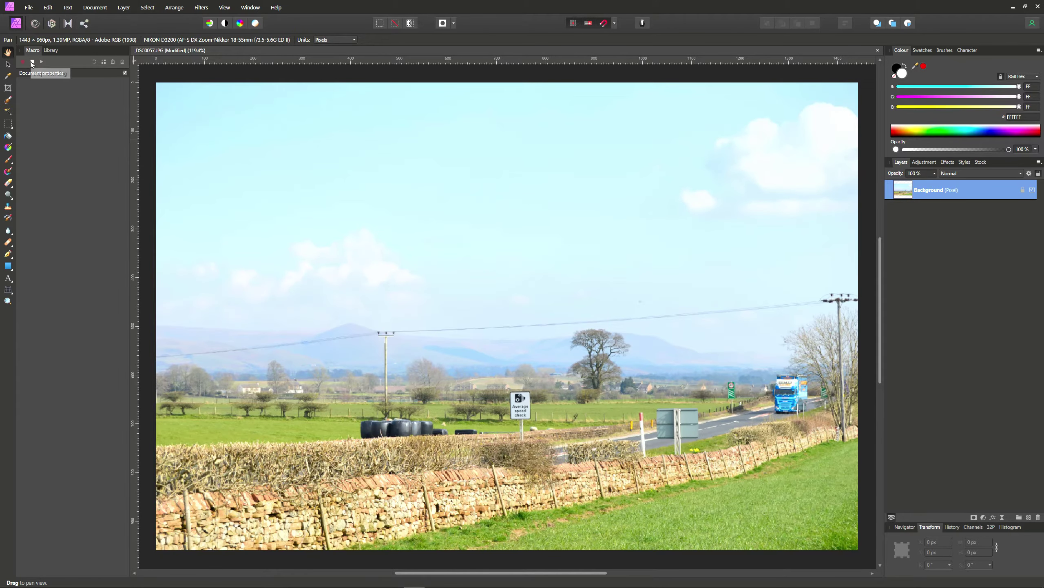
click(32, 62)
click(113, 62)
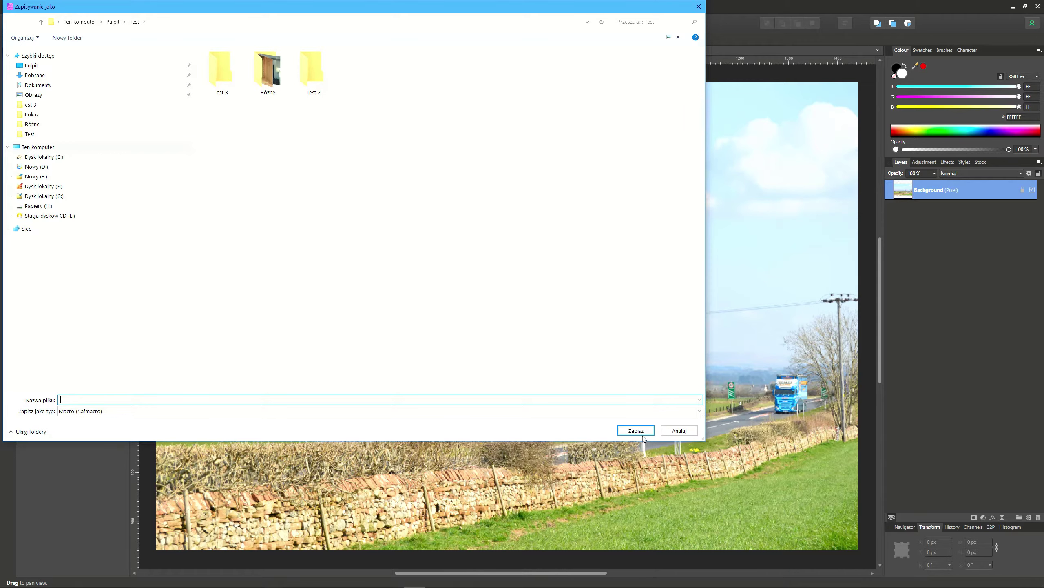
Save the exported macro file and add the recording as '72 dpi' in the Skalowanie category
click(674, 432)
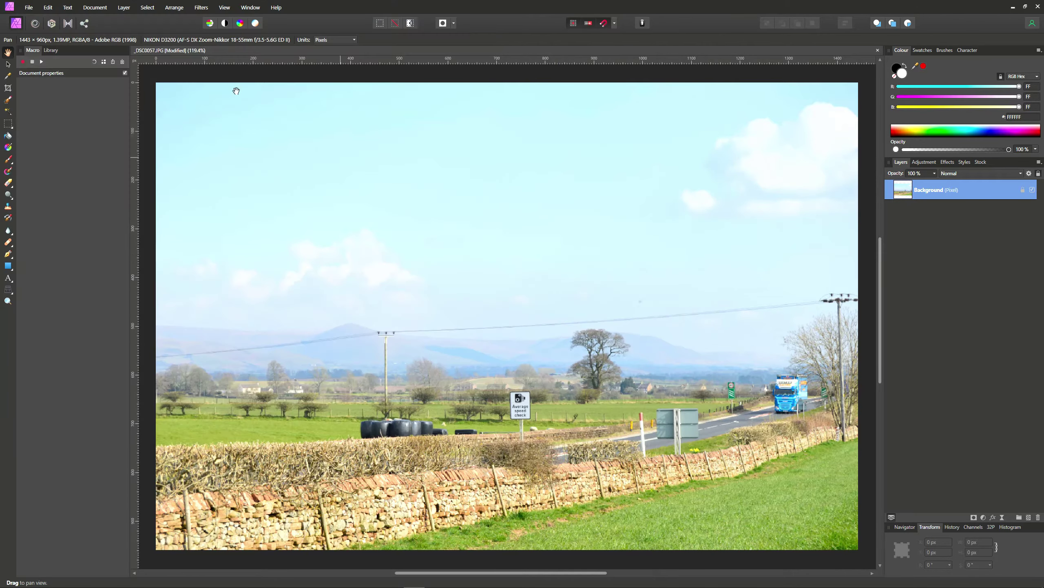
click(104, 62)
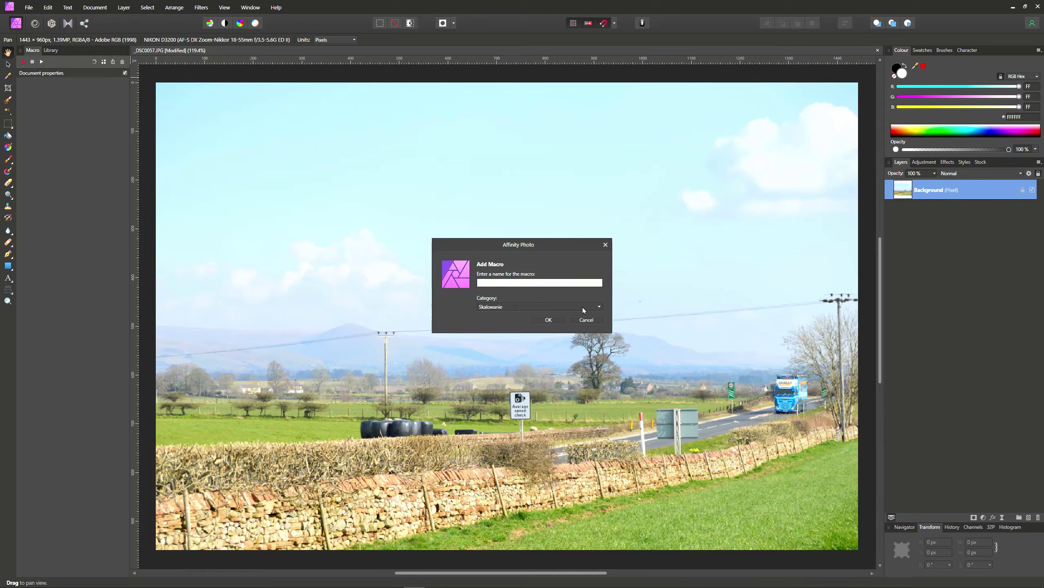
click(597, 308)
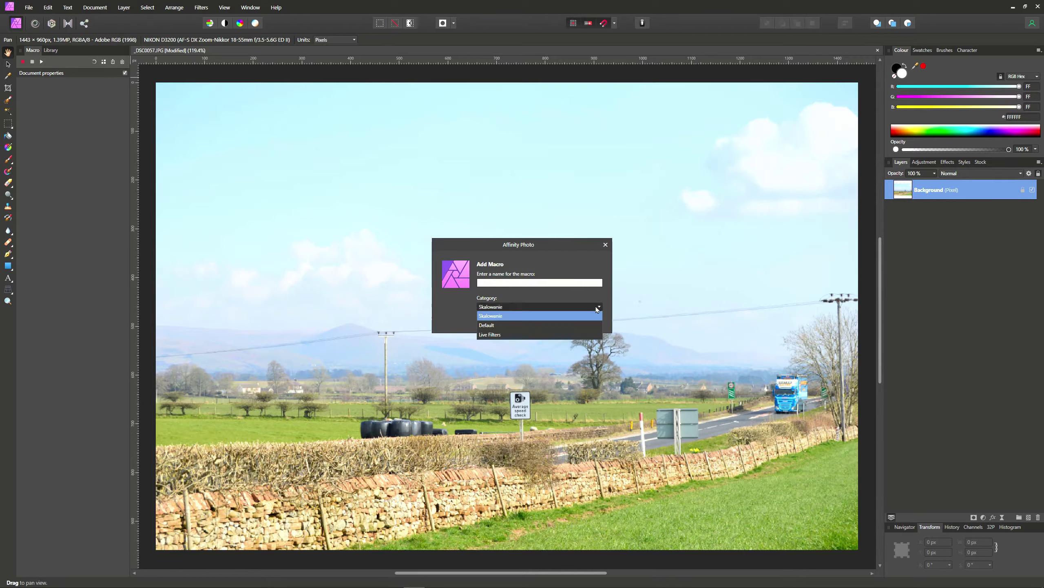
click(500, 316)
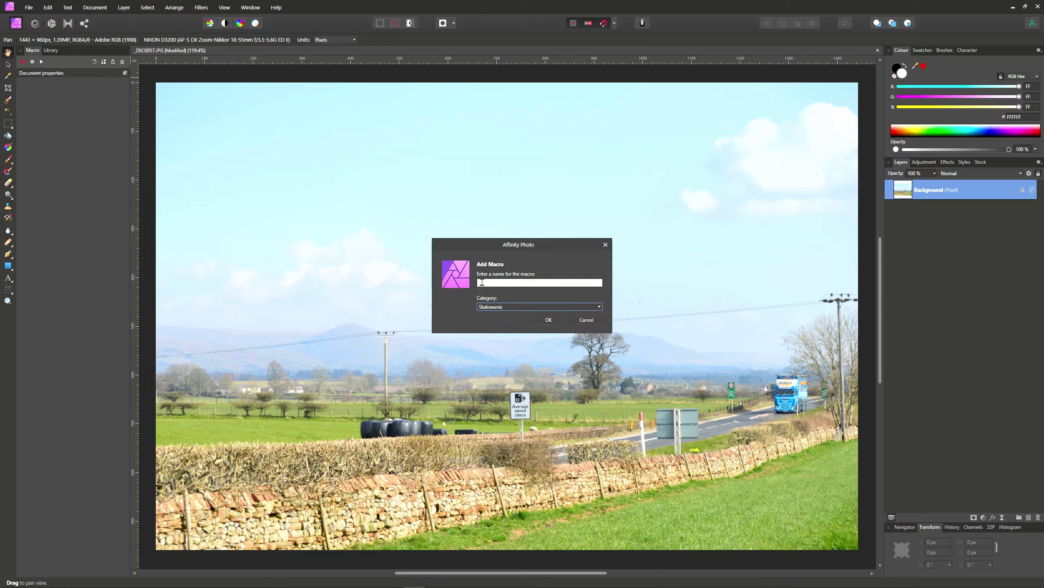
click(482, 282)
click(550, 320)
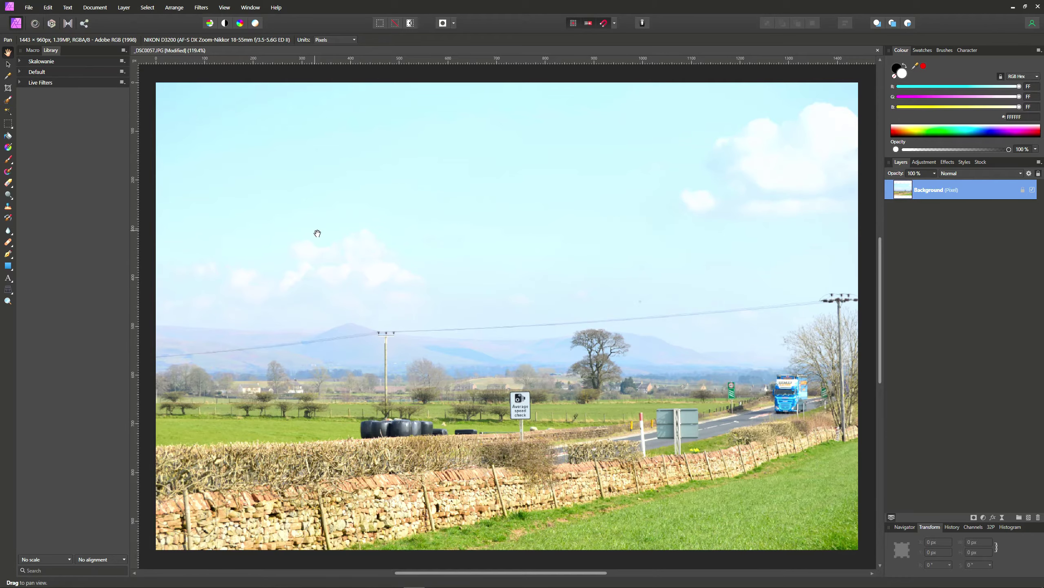
Undo the resize and verify in Resize Document that the photo is full-size again
key(ctrl+z)
click(95, 7)
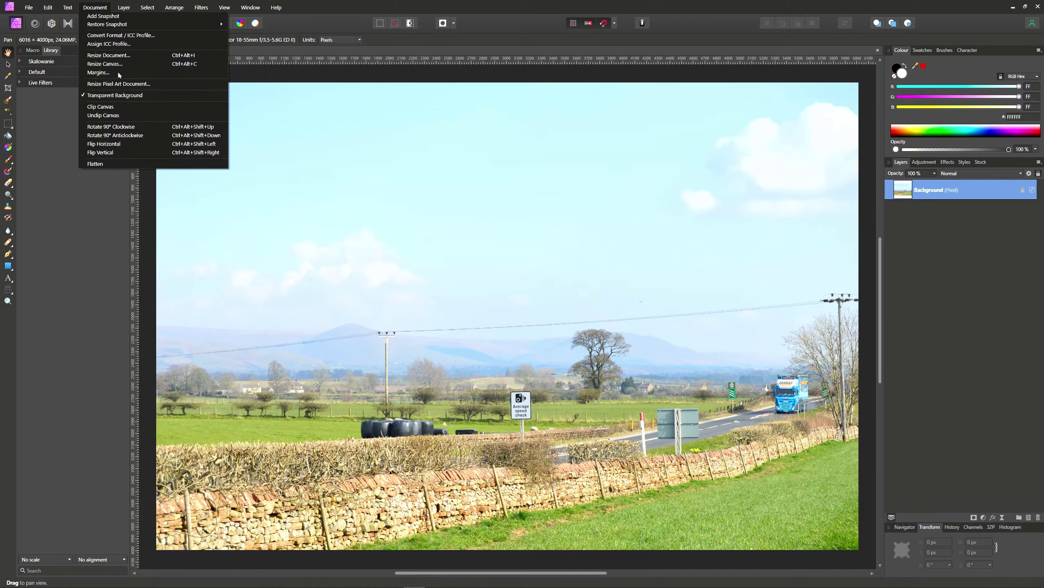
click(111, 54)
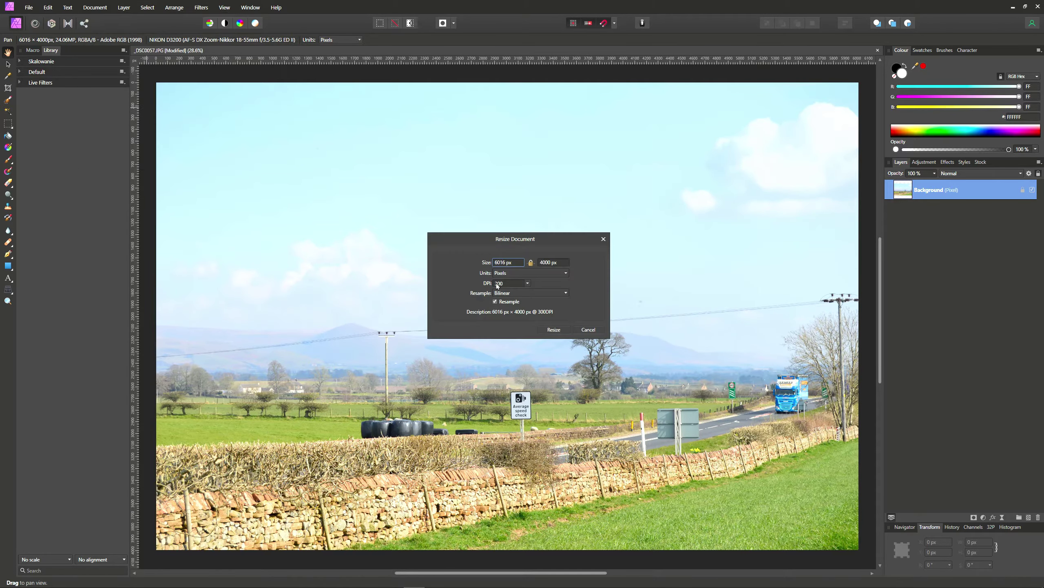
click(586, 333)
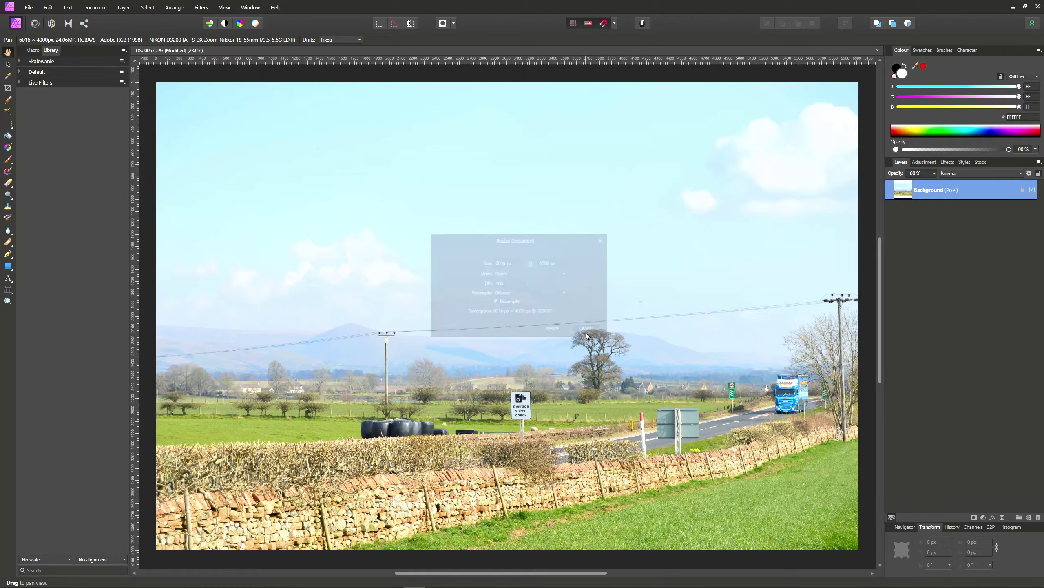
Run the 72 dpi macro, confirm the photo becomes 1443 × 960, and clear the macro recorder
click(20, 61)
click(30, 74)
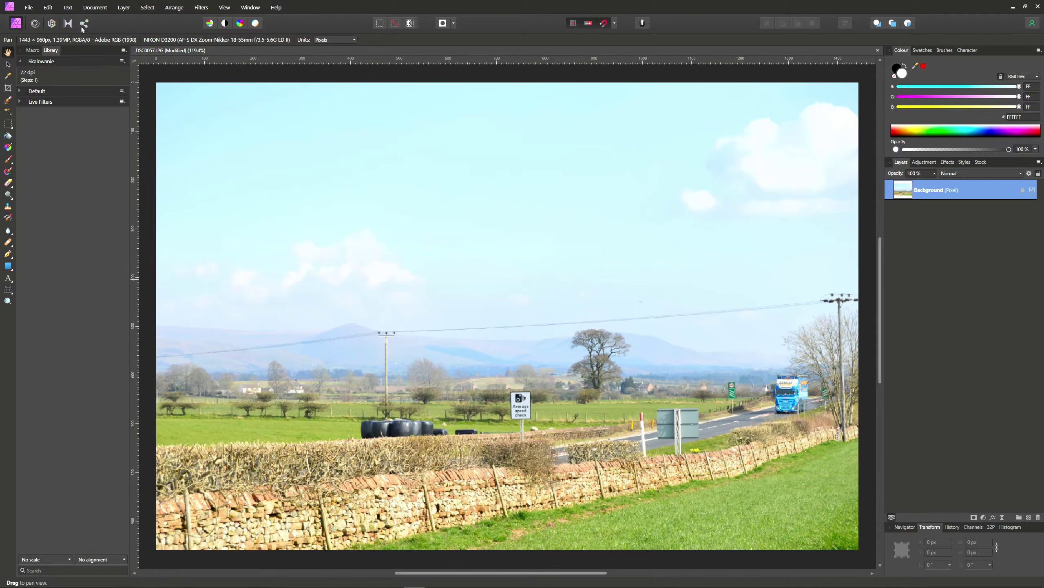
click(95, 7)
click(103, 55)
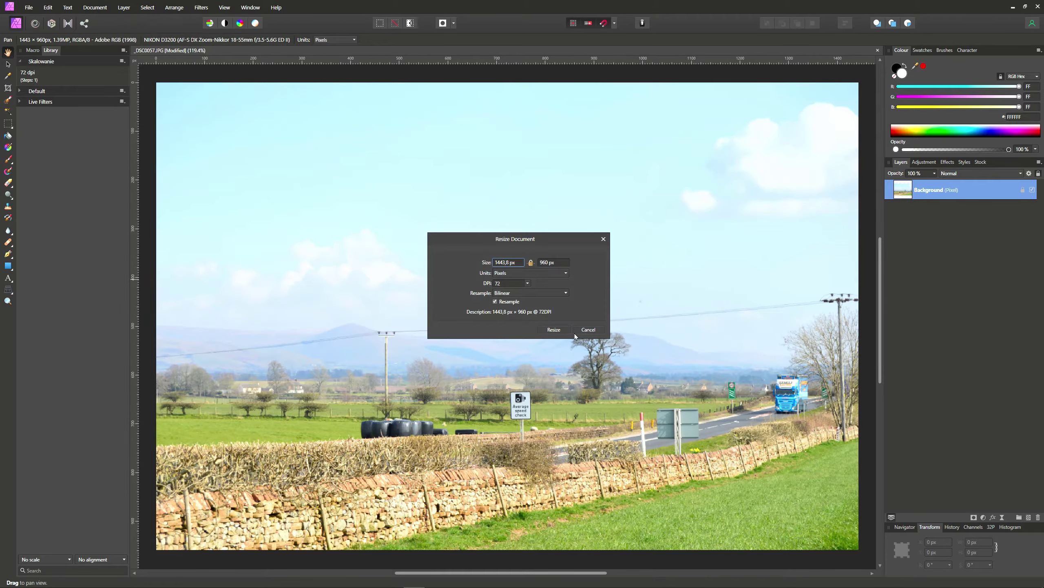
click(589, 330)
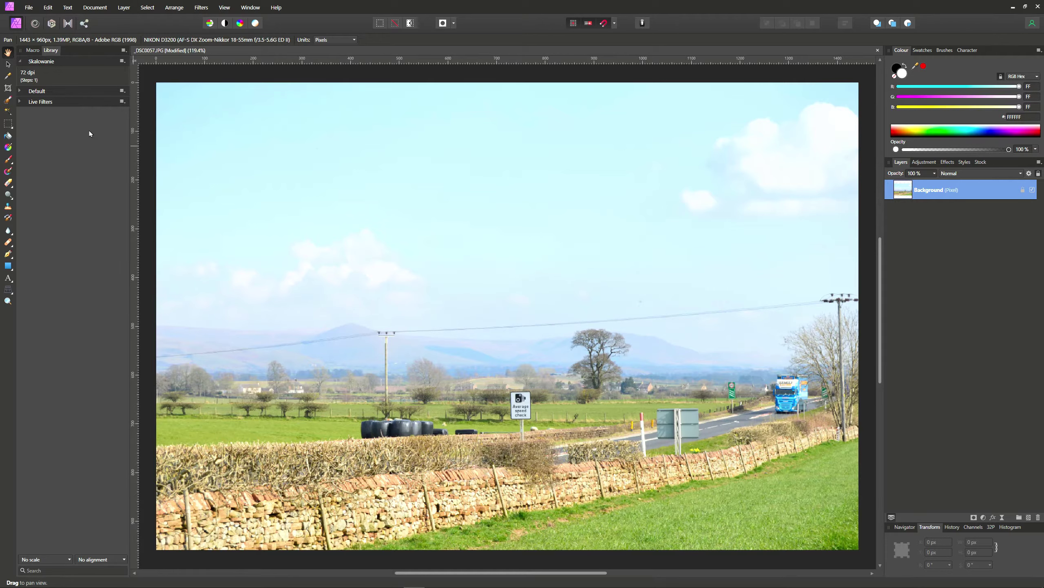
click(29, 51)
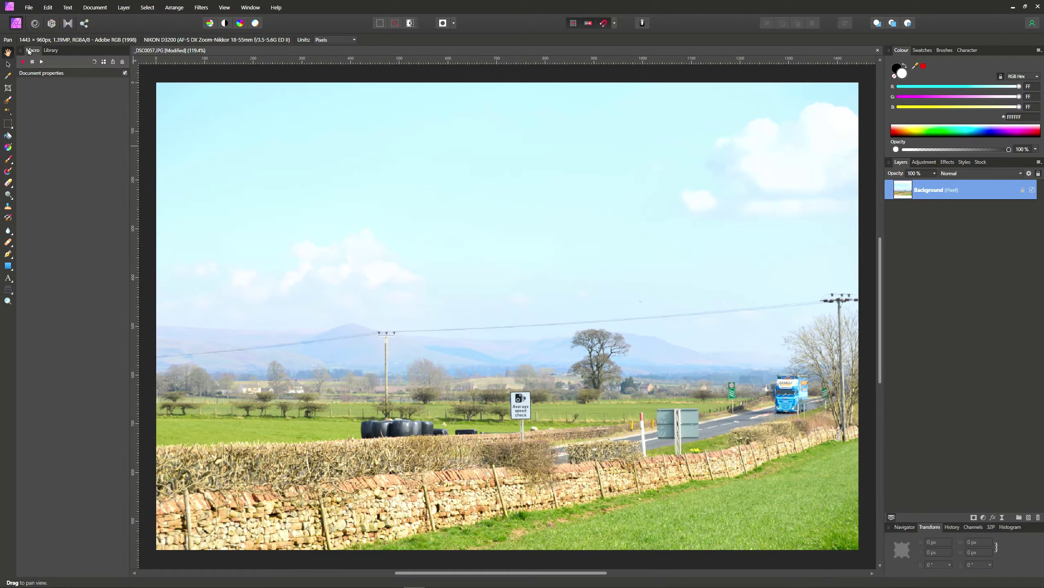
click(94, 63)
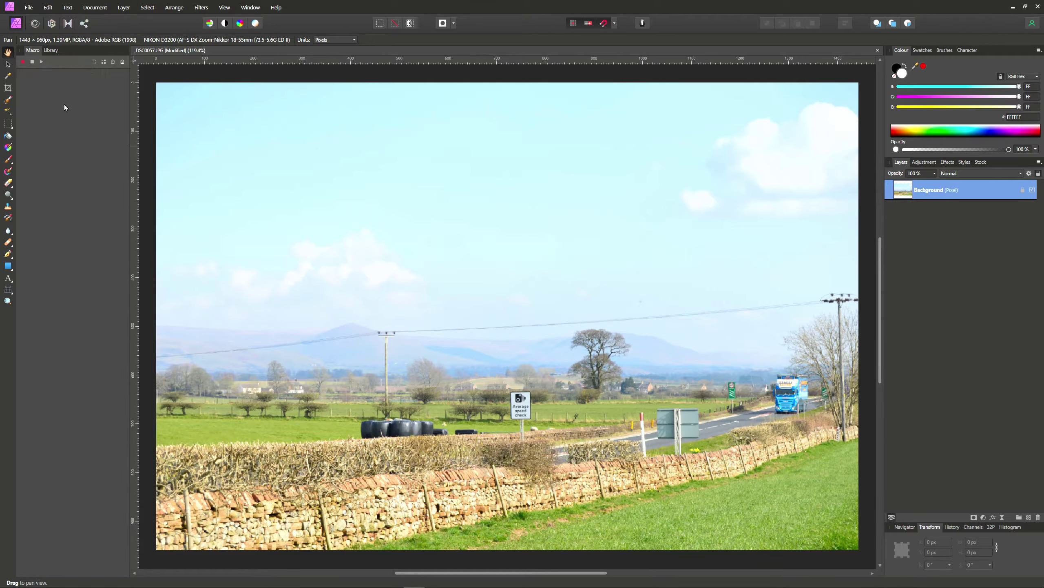
Start recording, unlock the photo layer, and scale it proportionally to 1200 px wide
click(23, 61)
click(8, 64)
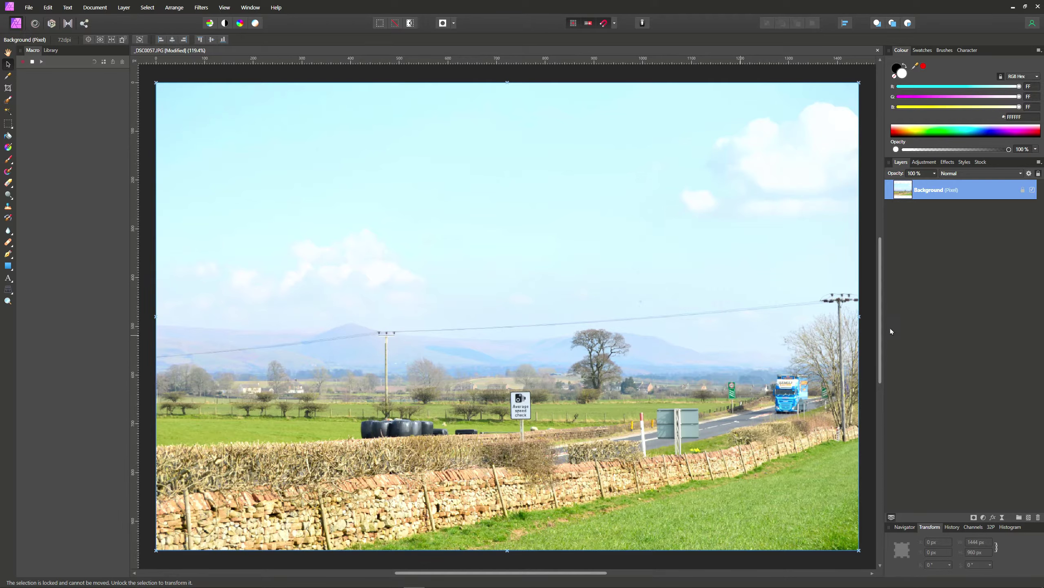
click(1022, 190)
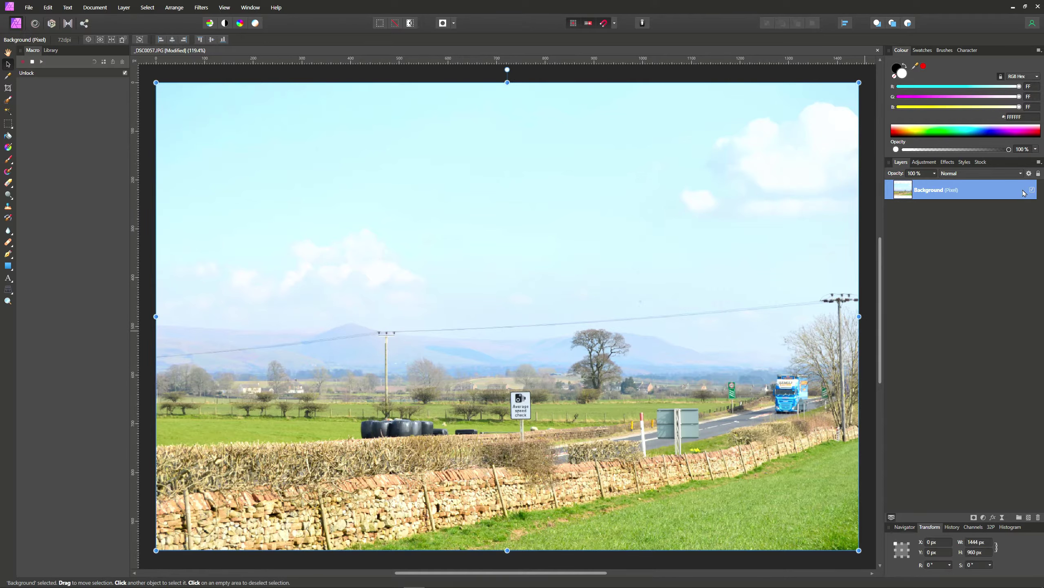
click(997, 551)
click(986, 545)
text(1200)
key(Return)
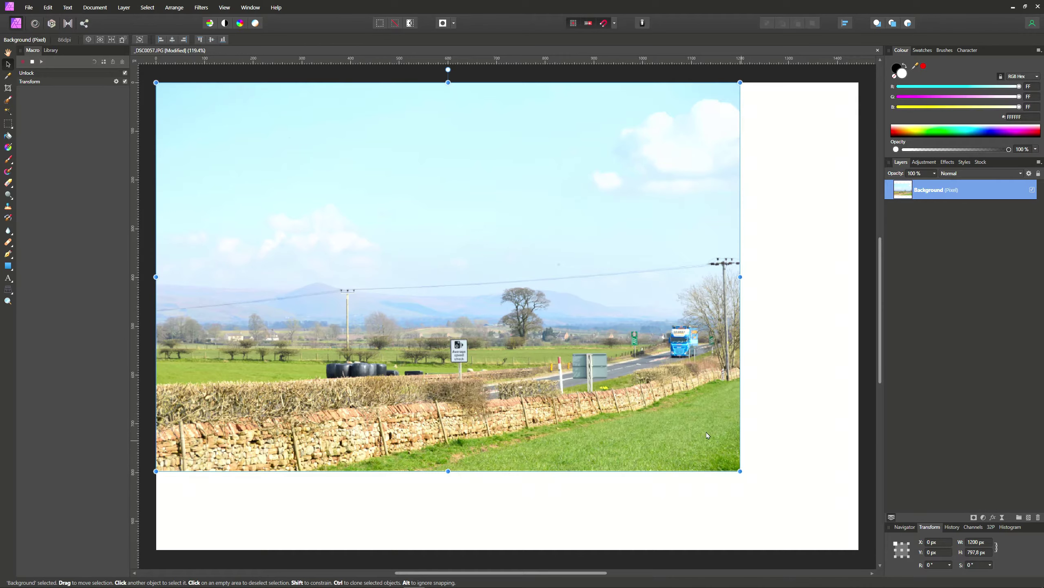
Clip the canvas to the scaled photo (about 1200 × 797 px) and stop recording
click(94, 7)
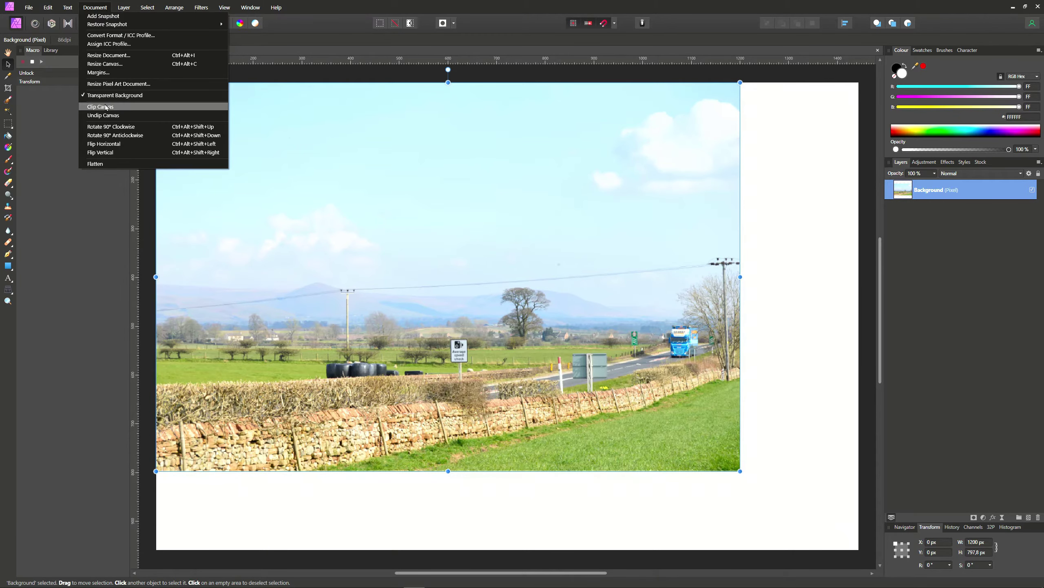
click(106, 108)
click(32, 62)
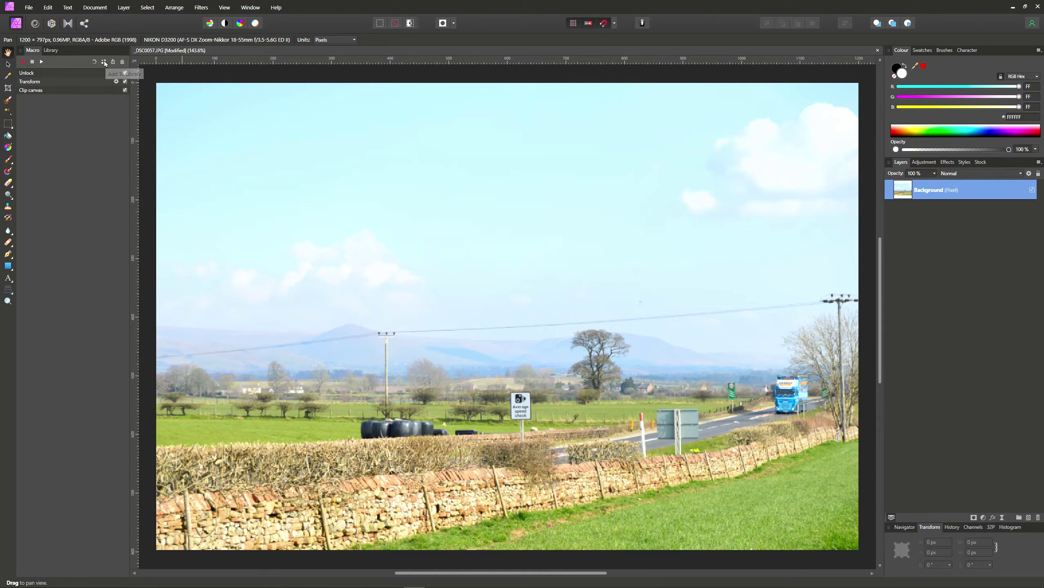
Add the recording to the library as the 1200 macro, then undo back to the full-size photo
click(122, 62)
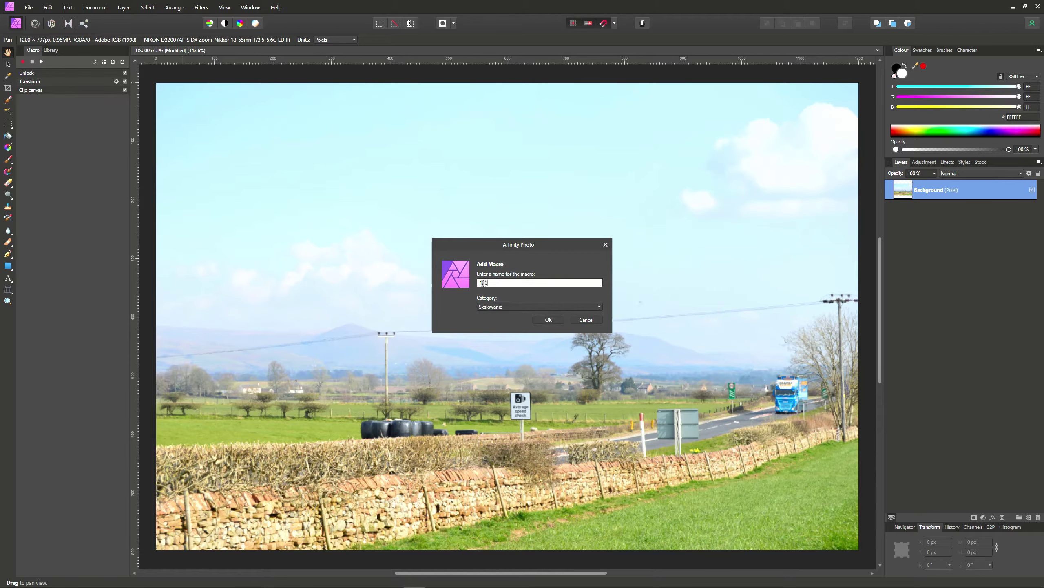
key(Return)
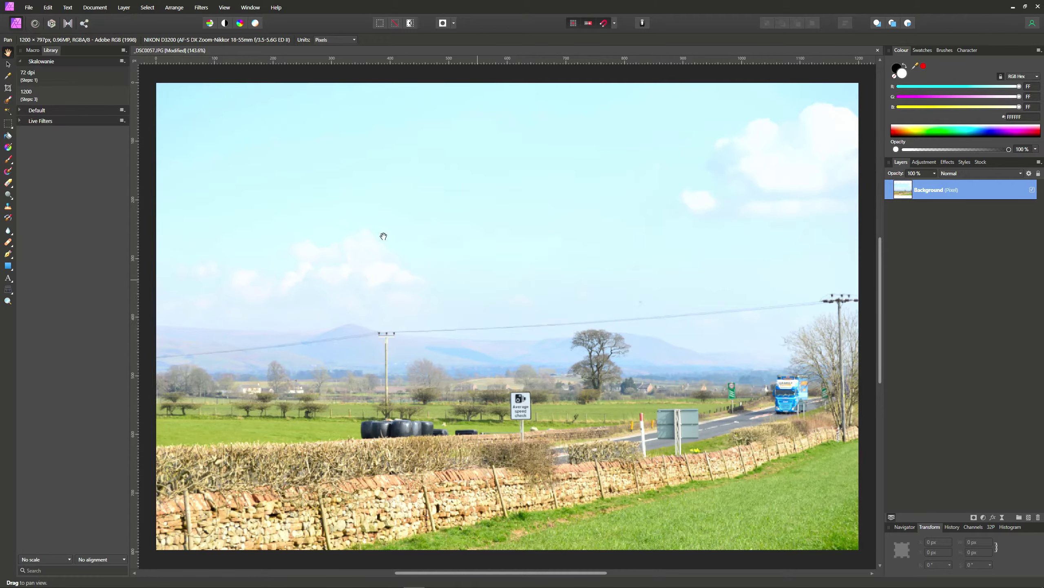
key(ctrl+z)
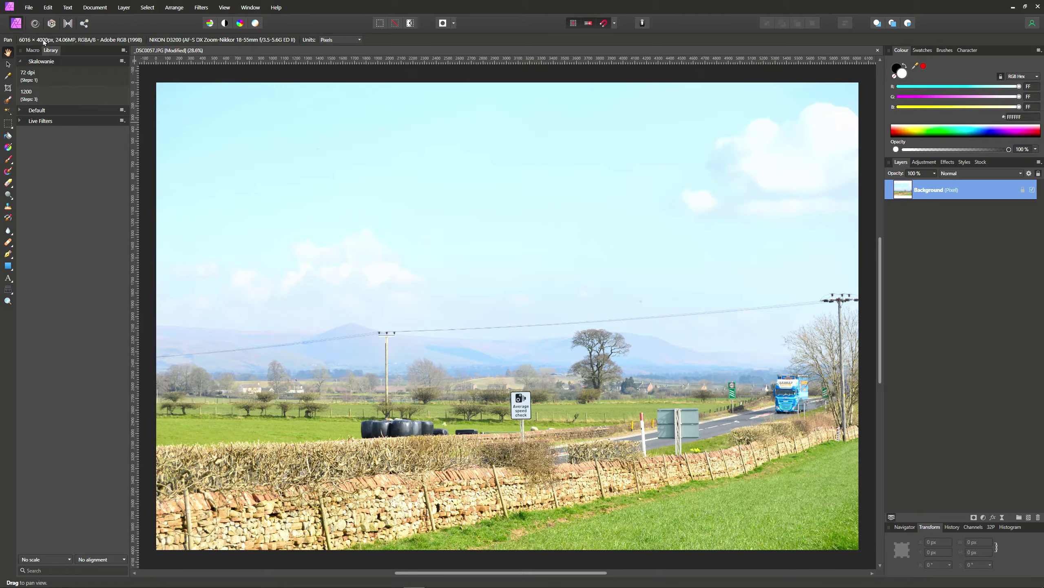
Check the current document size, then run the 72 dpi and 1200 macros
click(95, 8)
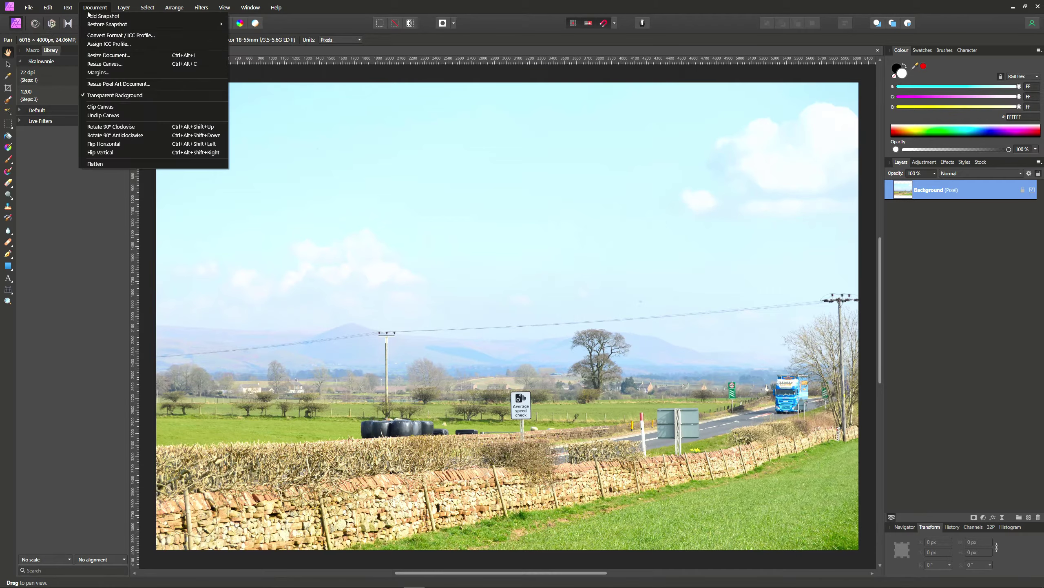
click(108, 58)
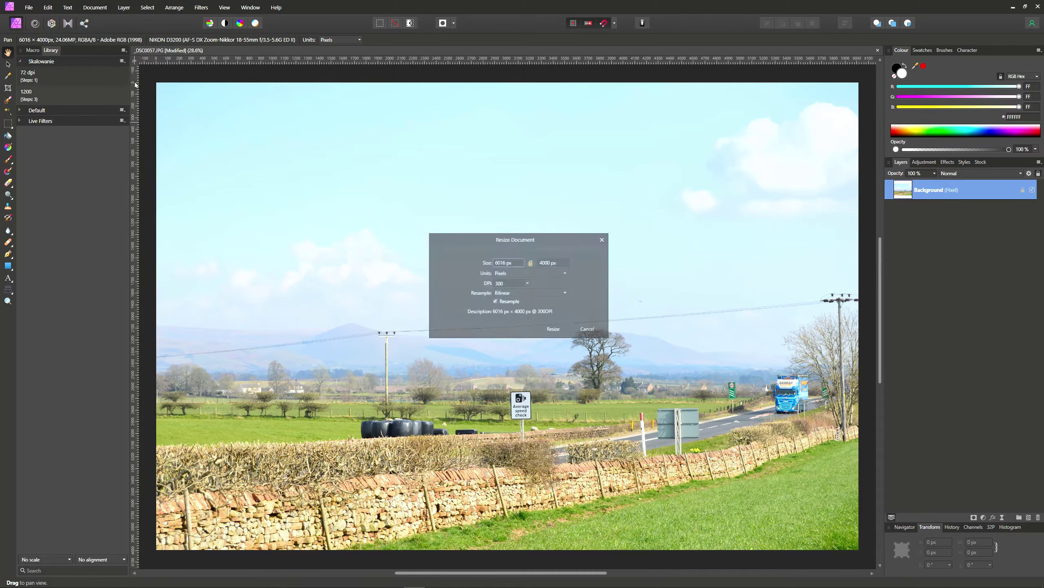
click(589, 330)
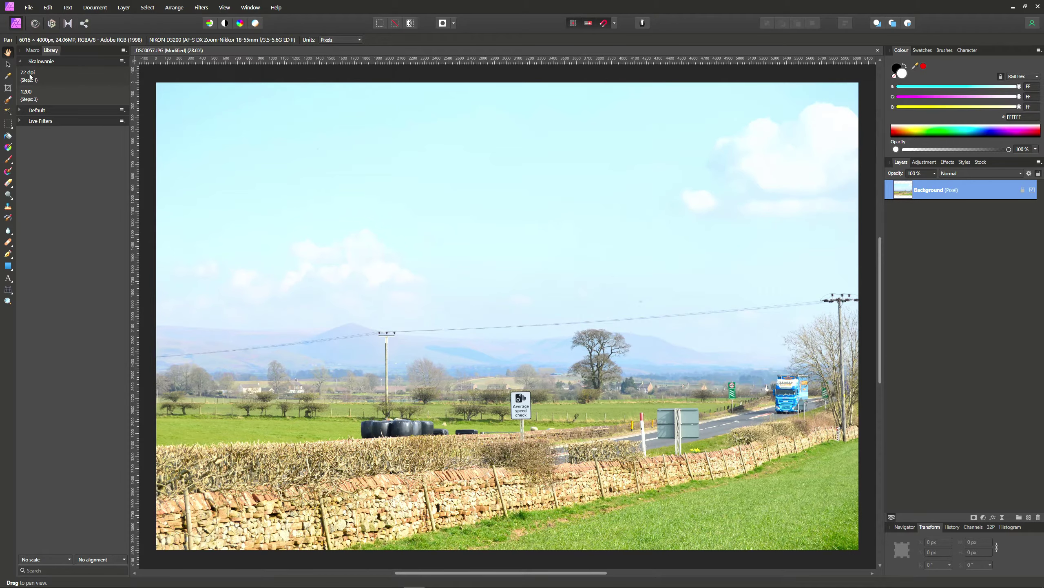
click(30, 76)
click(27, 95)
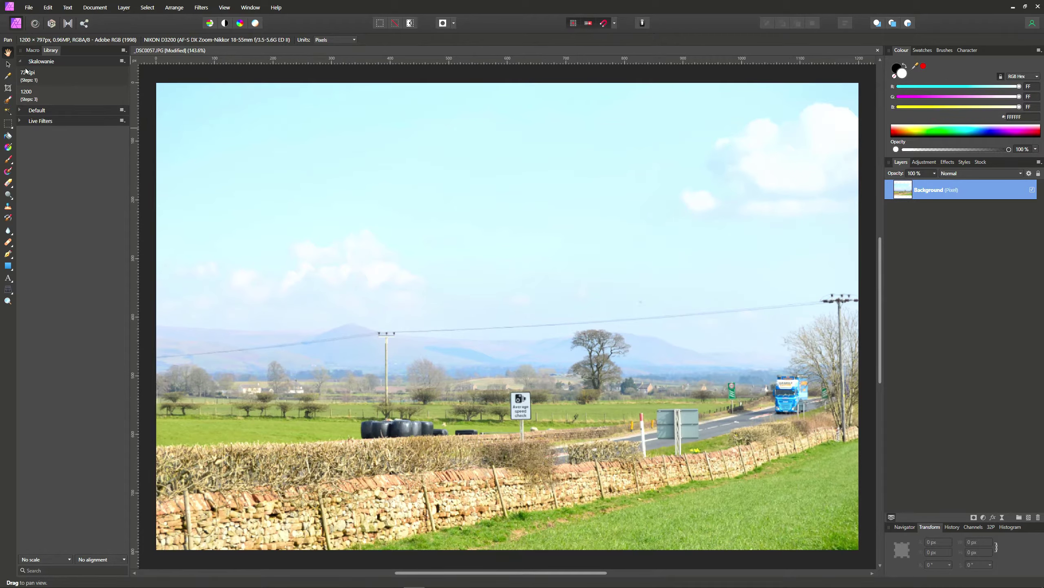
Confirm in Resize Document that the photo is now 1200 × 797 px, changing nothing
click(8, 65)
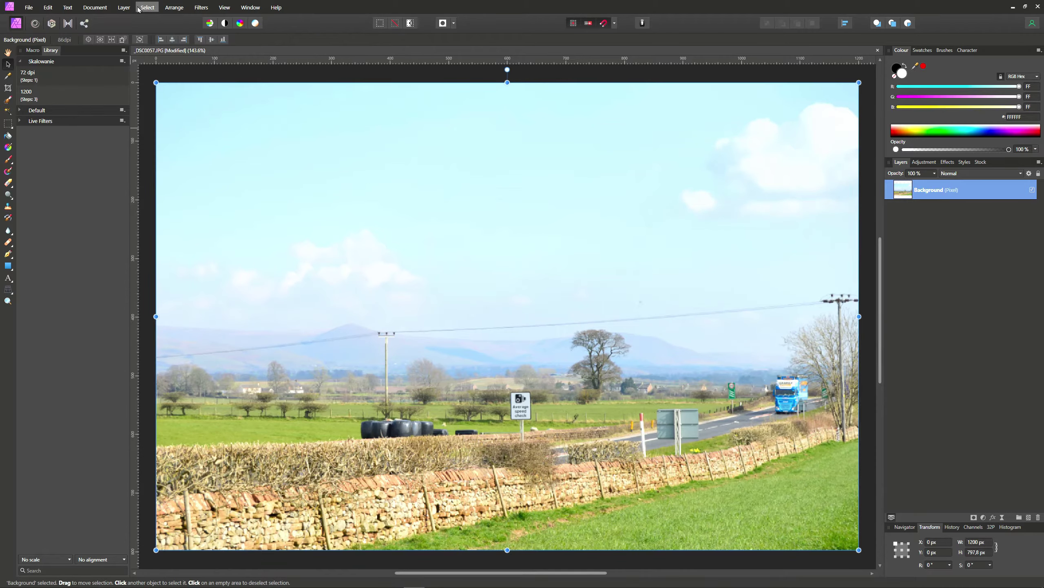
click(95, 7)
click(107, 57)
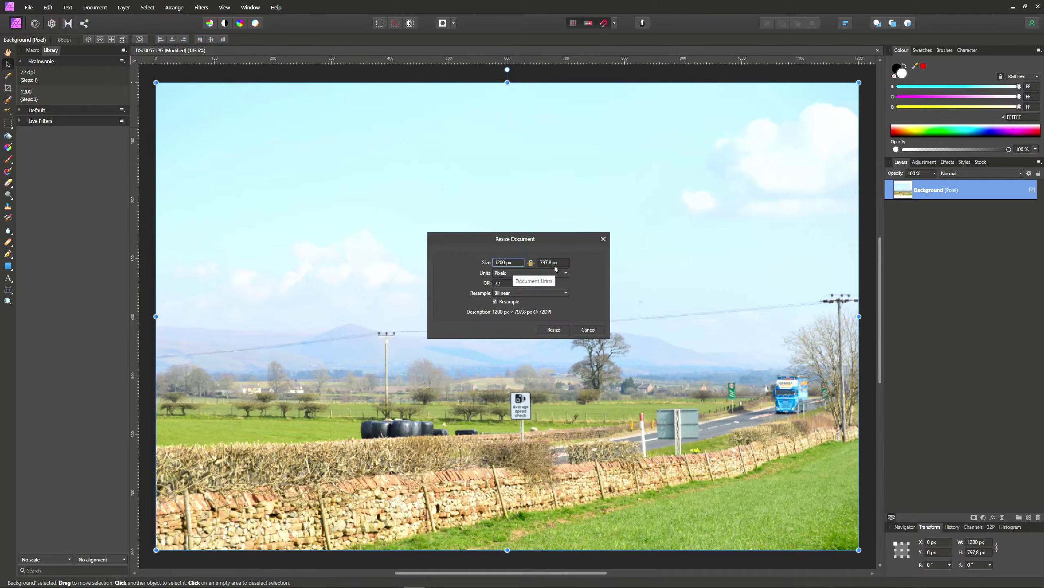
mouse_move(510, 282)
click(582, 332)
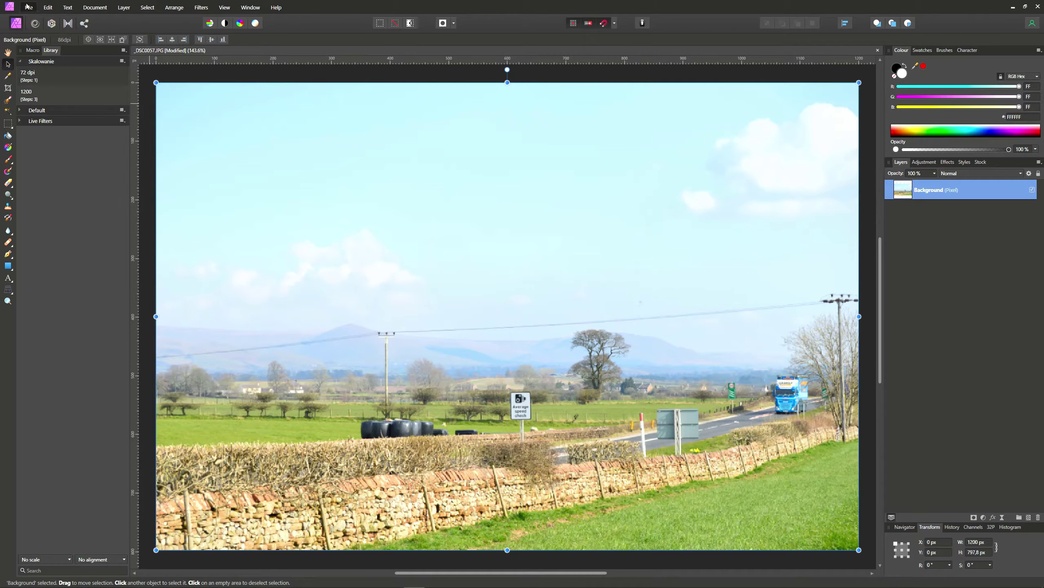
click(27, 7)
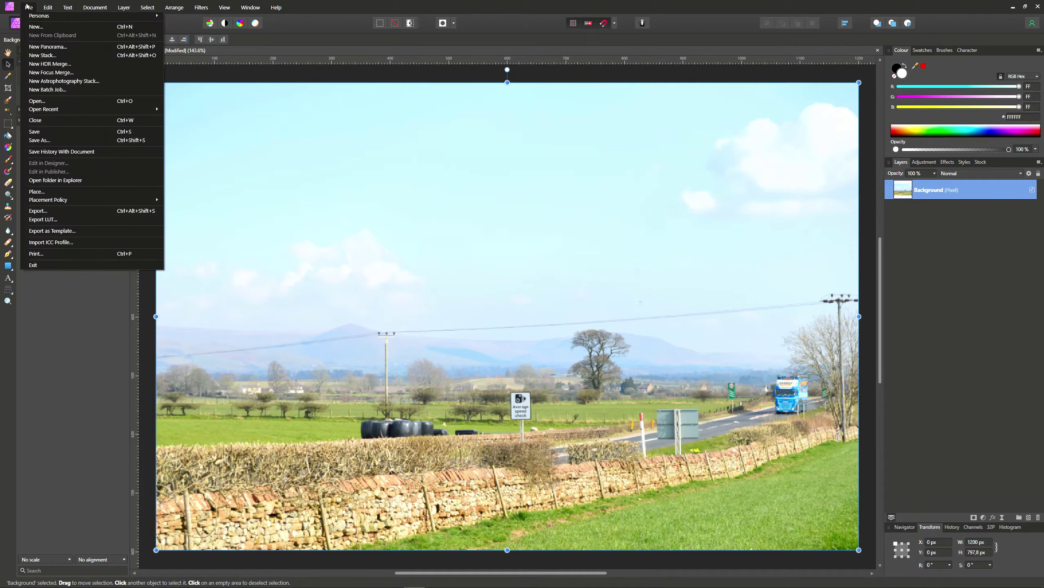
Start a new batch job with DSC_0063, DSC_0064 and DSC_0068 as source photos
click(43, 91)
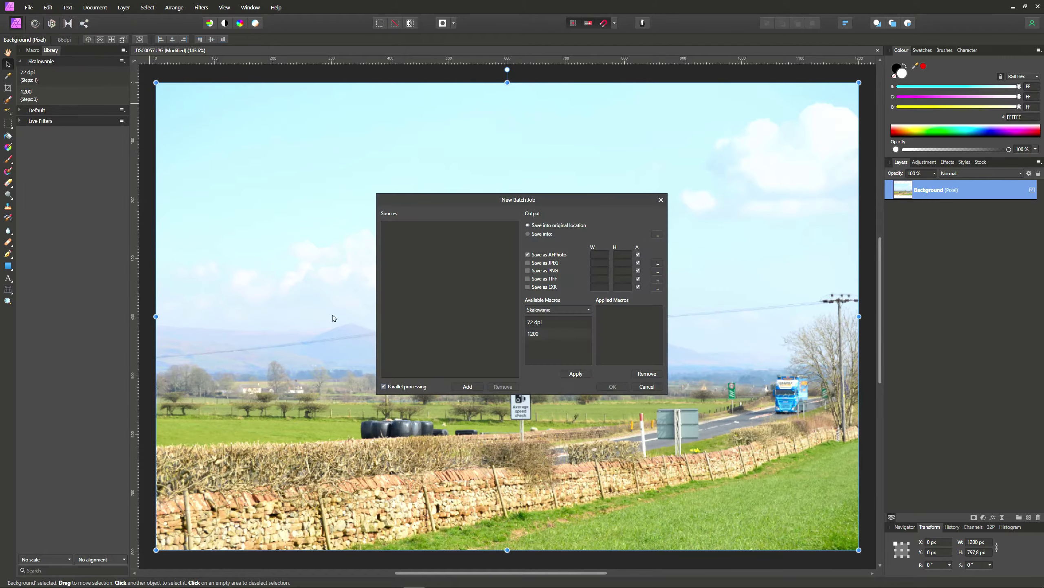
click(467, 386)
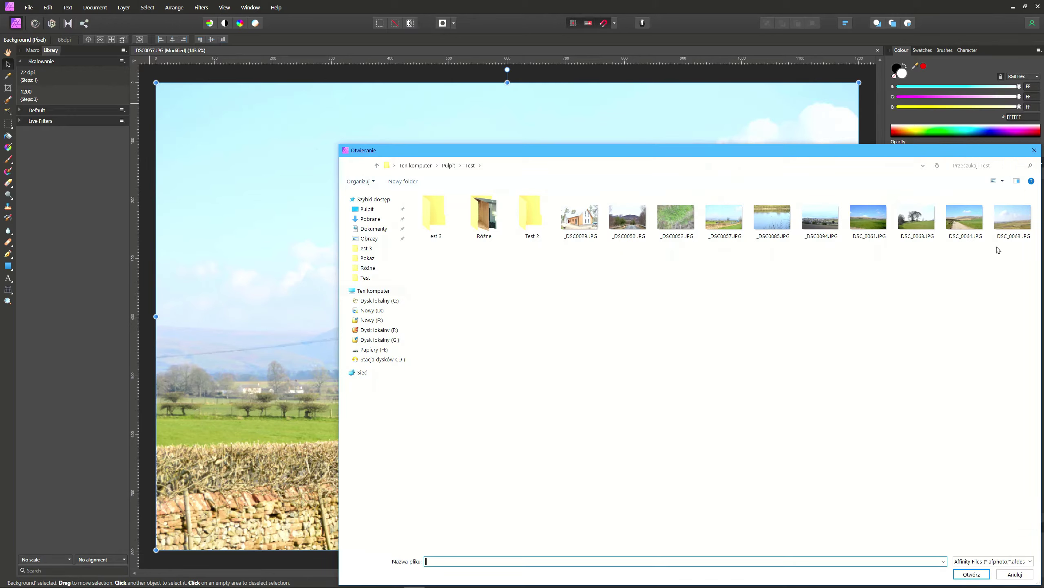
click(1016, 229)
drag(1016, 255, 931, 227)
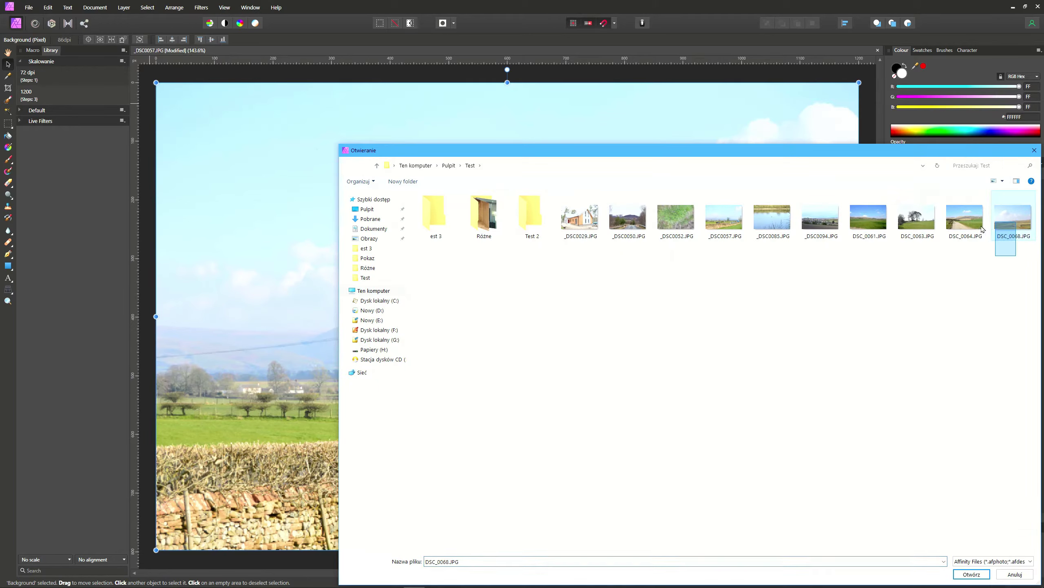
key(Return)
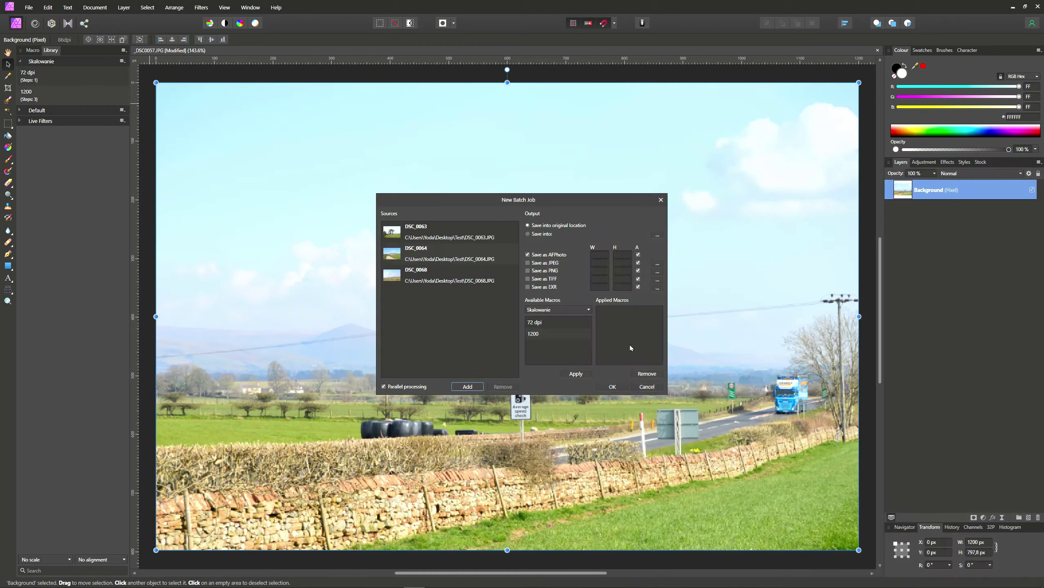
Save batch output into the Test 2 folder as JPEG only, not AFPhoto
click(531, 237)
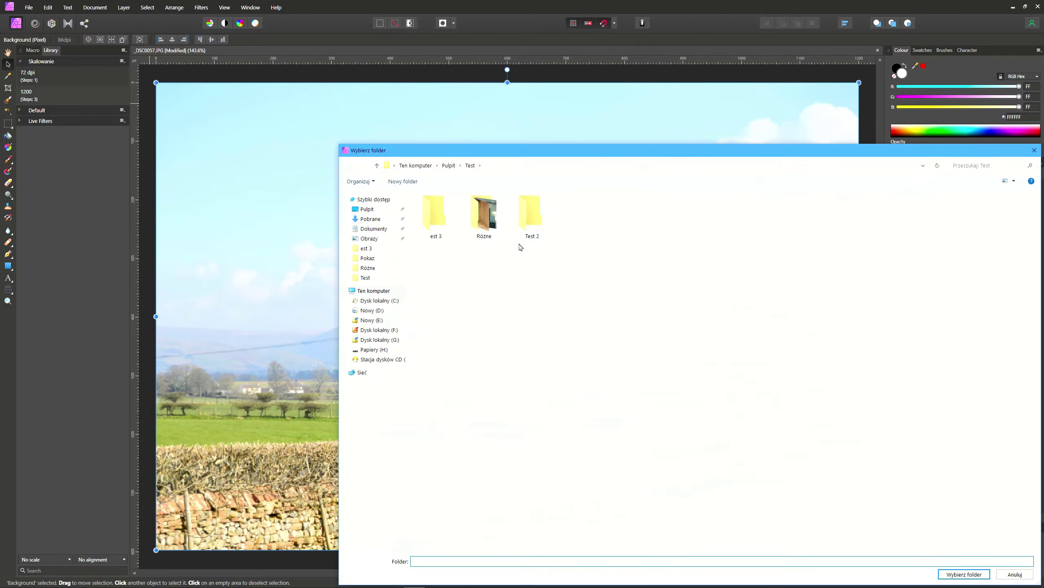
click(964, 574)
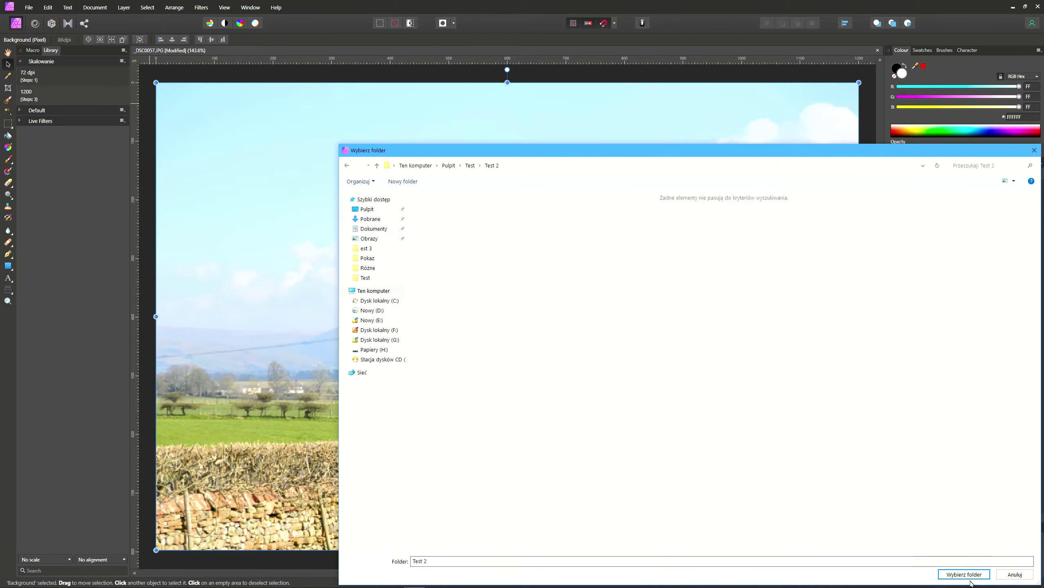
click(964, 574)
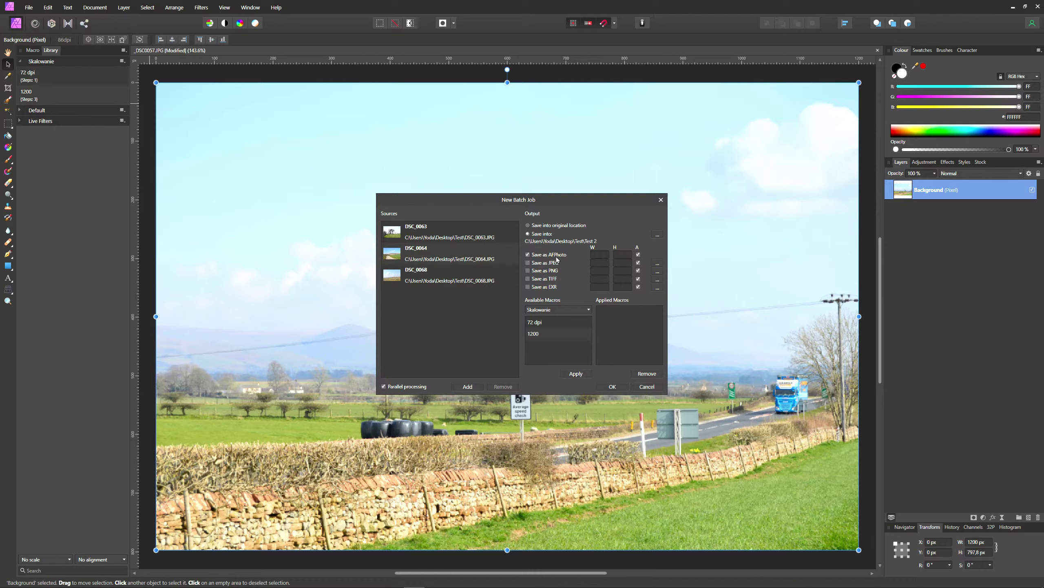
click(527, 263)
click(529, 255)
Apply the 72 dpi and 1200 macros to the batch and run it
click(538, 323)
ctrl+click(541, 335)
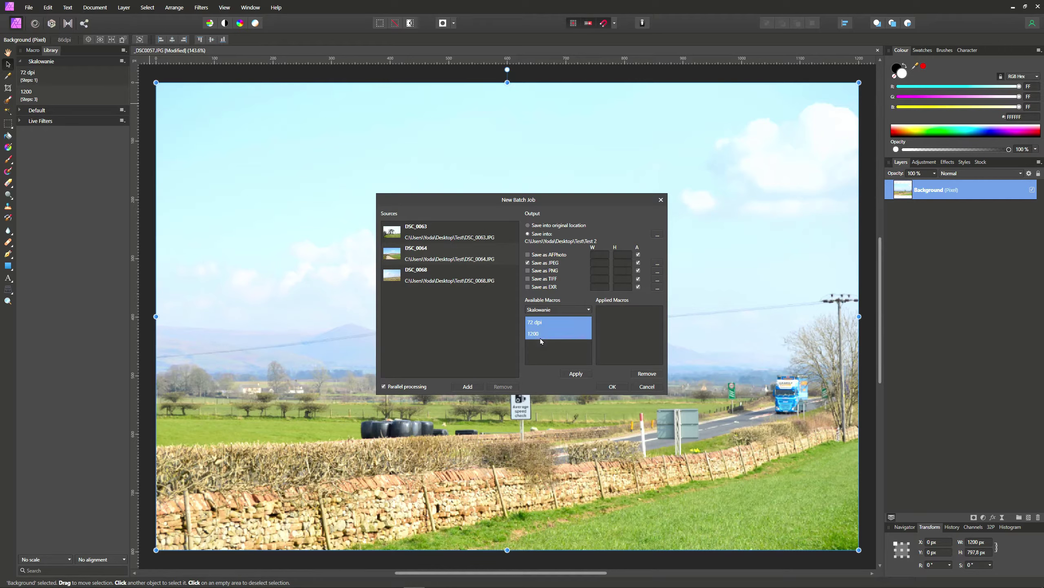
click(577, 375)
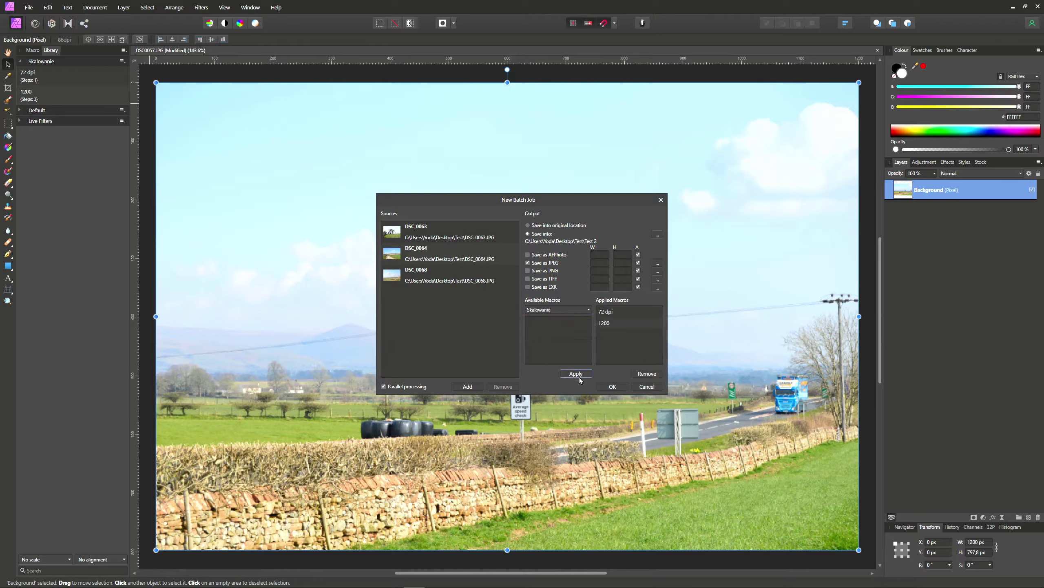
click(612, 386)
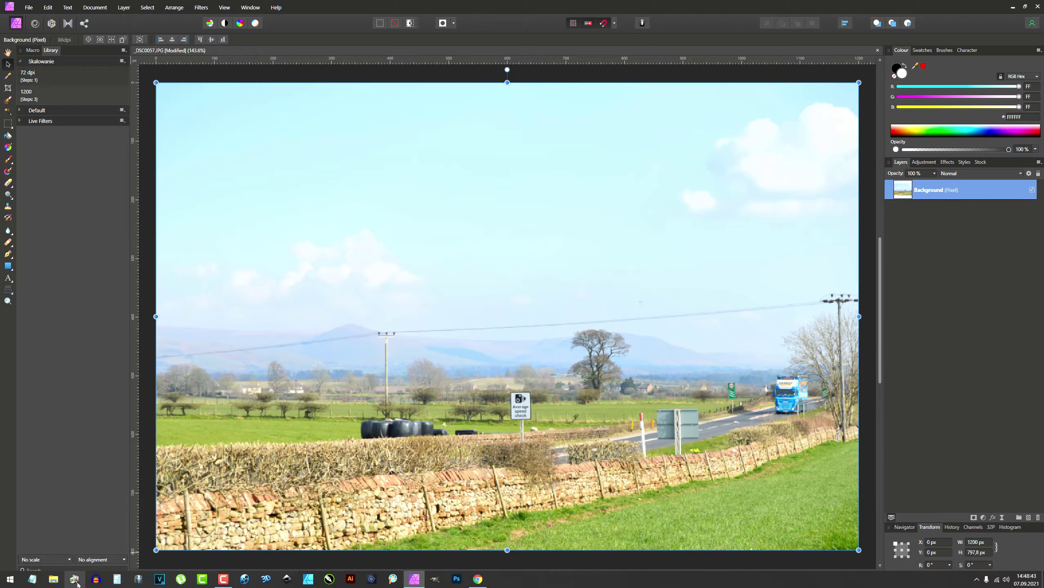
click(53, 582)
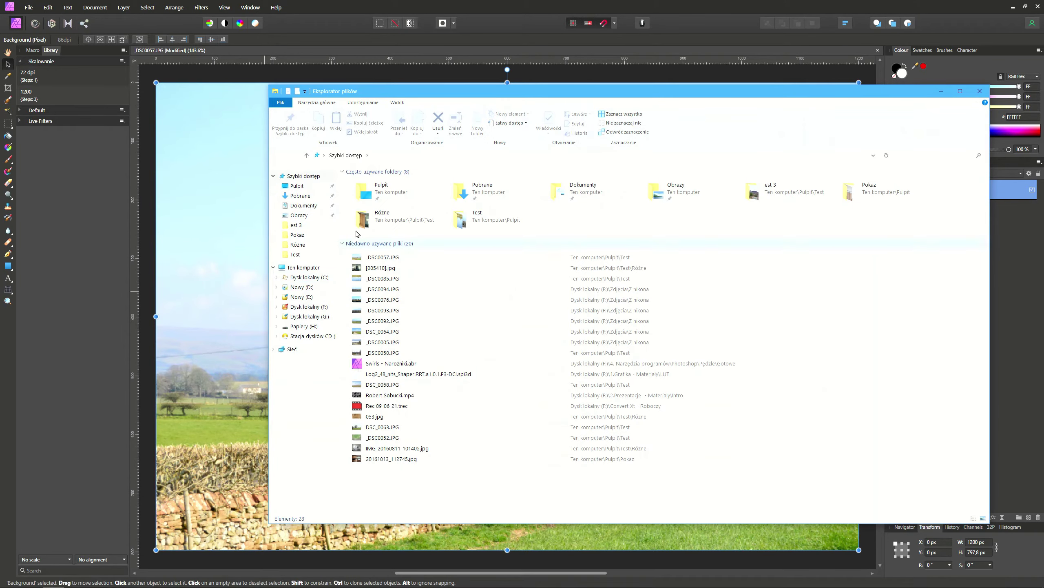
double_click(361, 219)
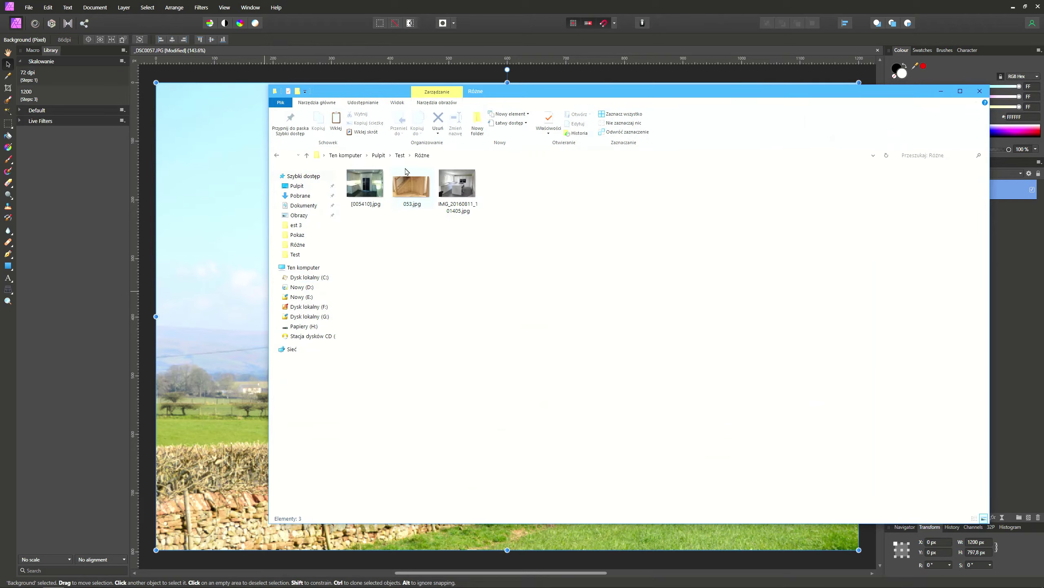
click(400, 155)
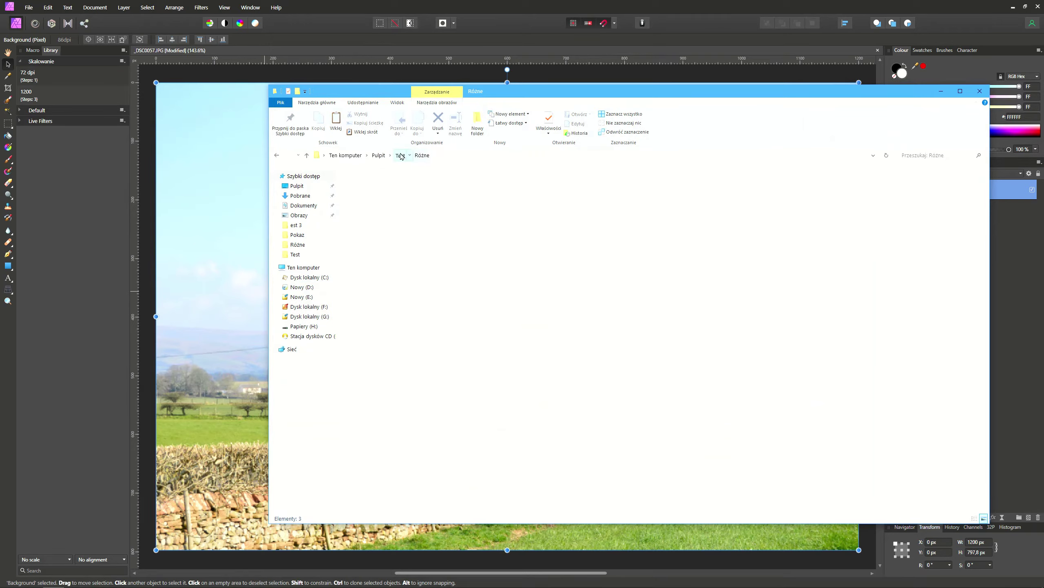
double_click(456, 193)
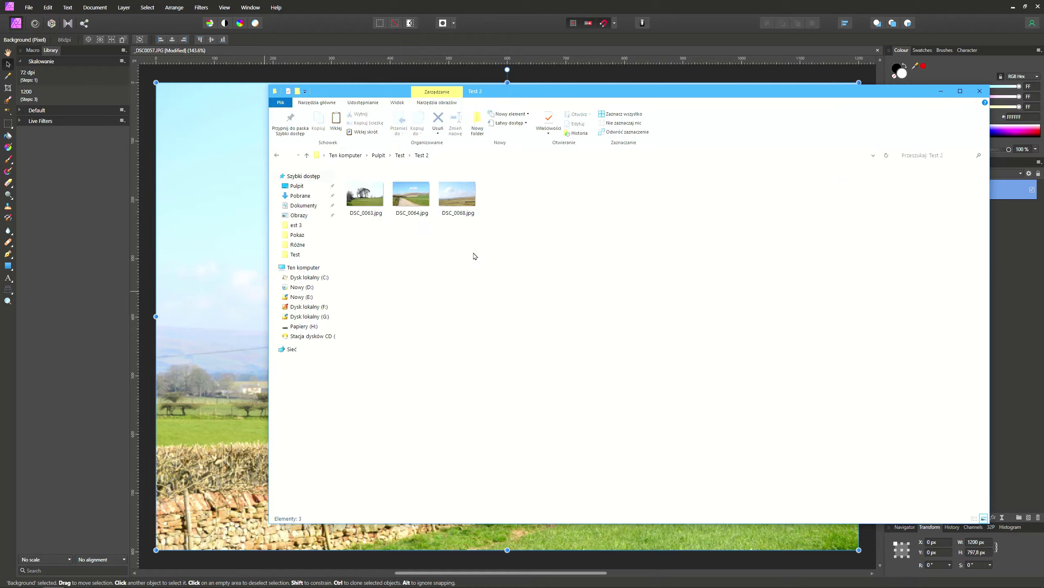
click(462, 201)
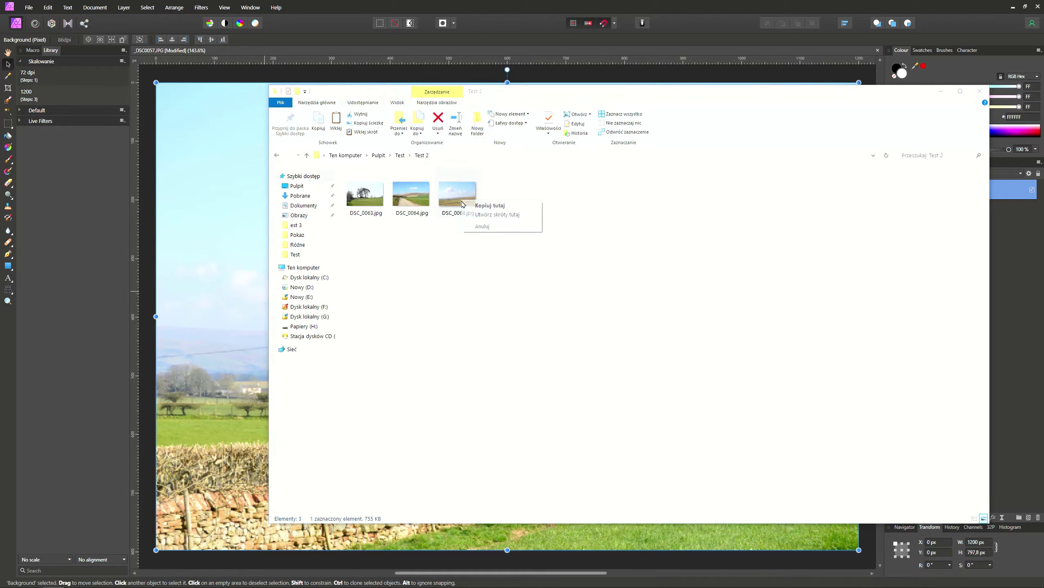
right_click(447, 199)
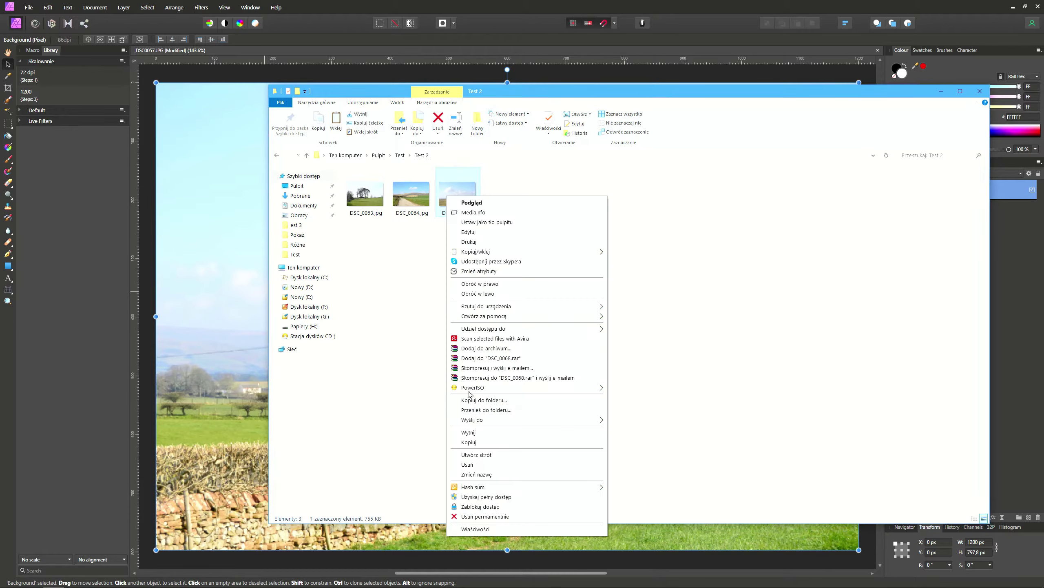
click(476, 529)
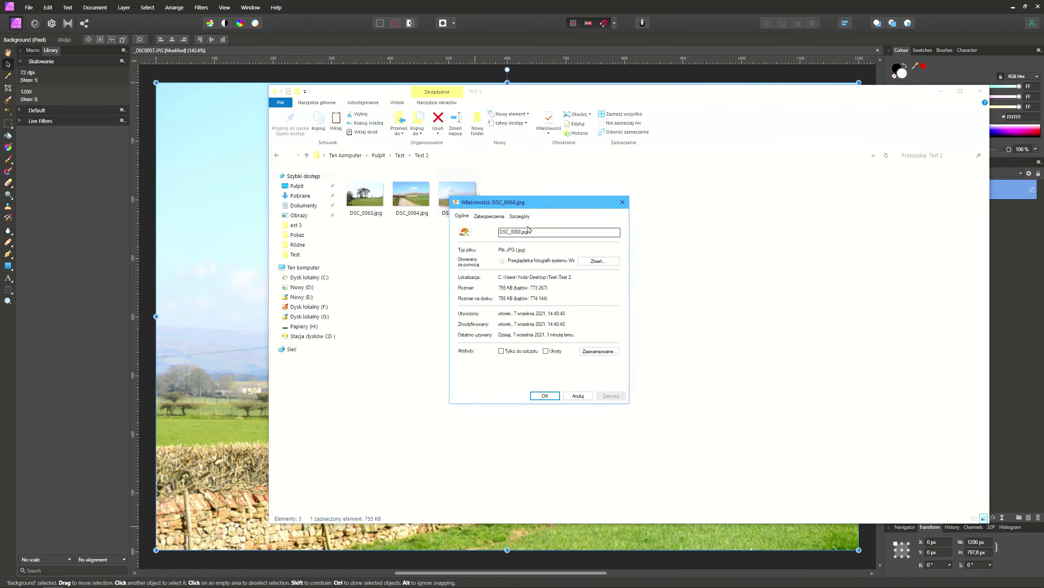
click(519, 216)
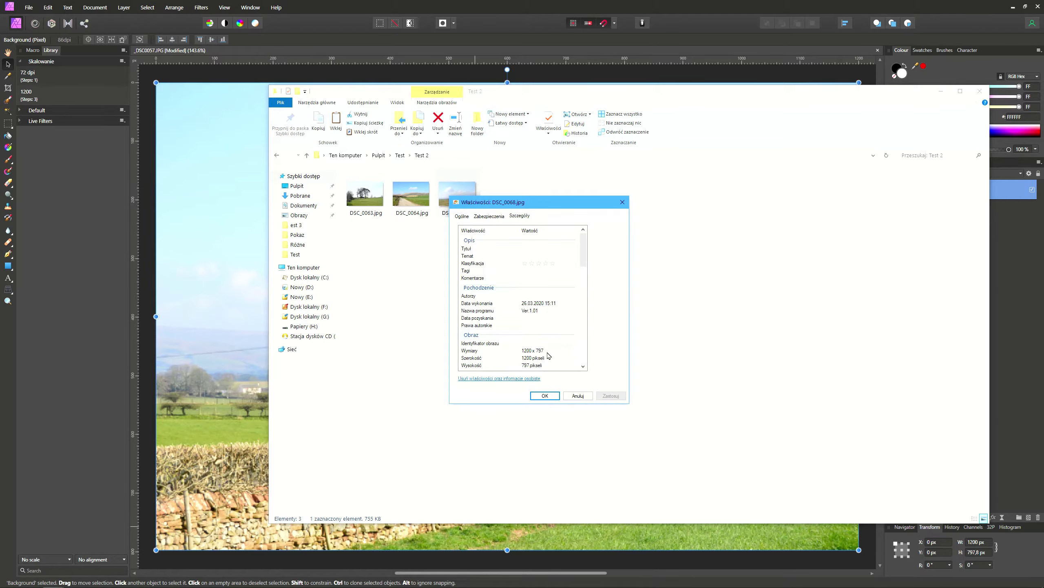
scroll(547, 362, down, 1)
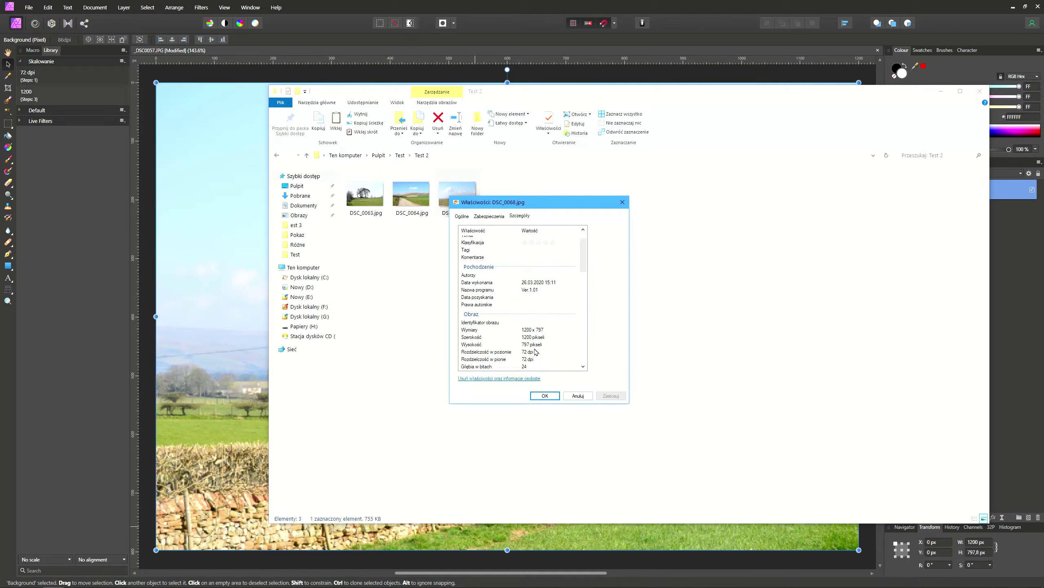
click(462, 218)
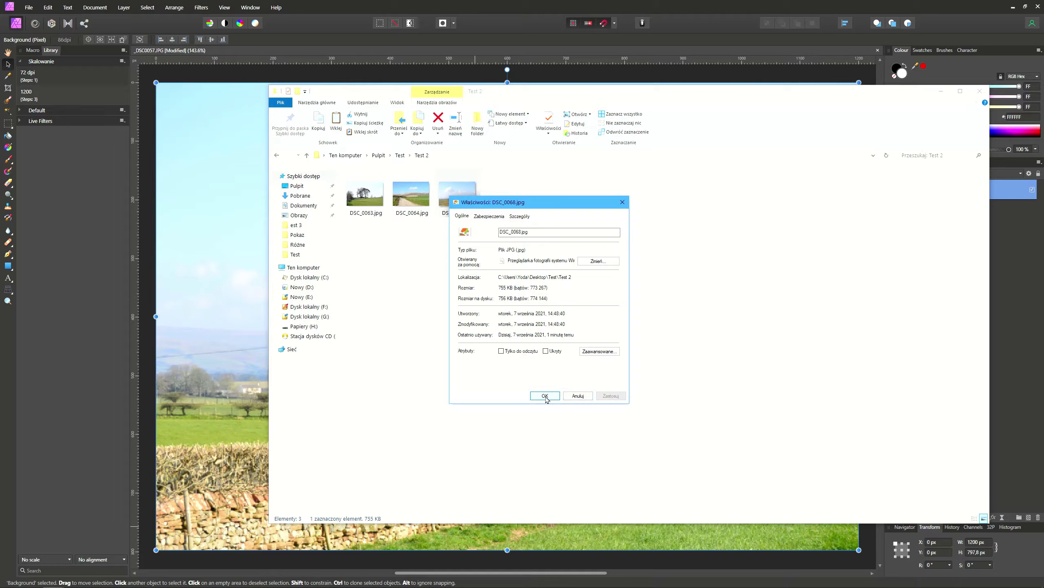
click(577, 396)
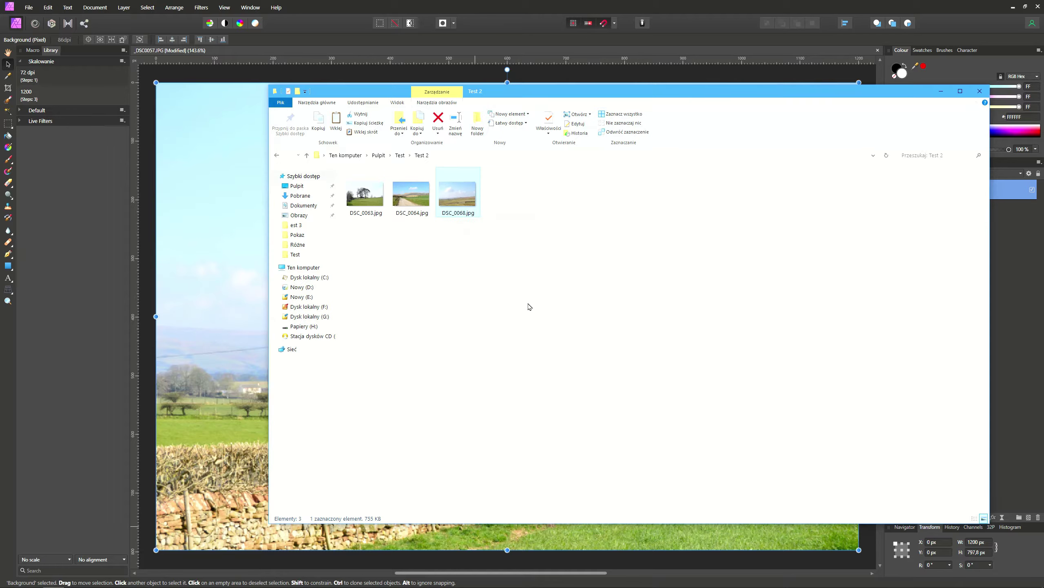
click(980, 91)
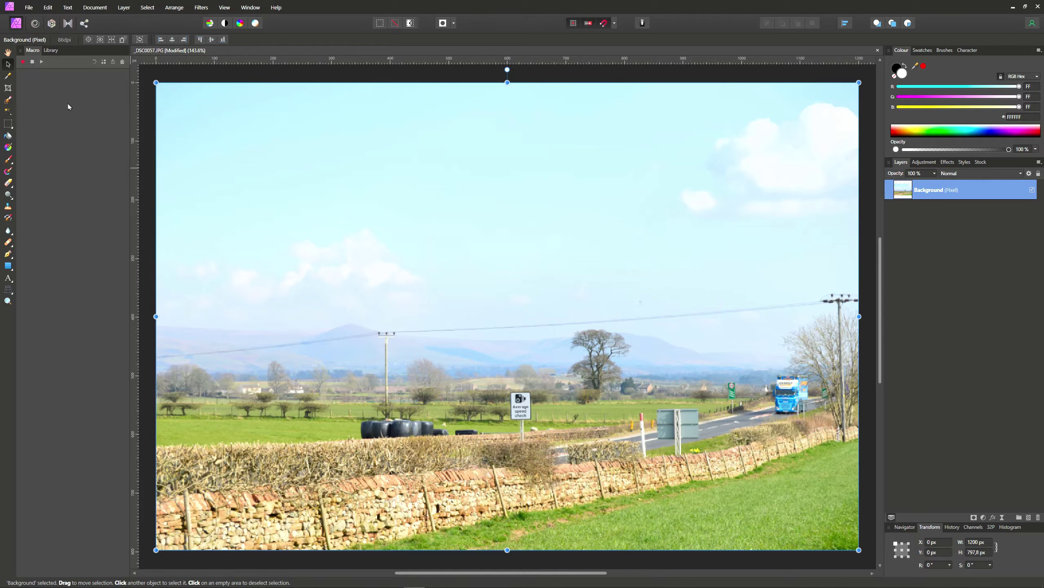
Load the 1200 macro for editing and open its Transform step settings
click(51, 50)
right_click(35, 96)
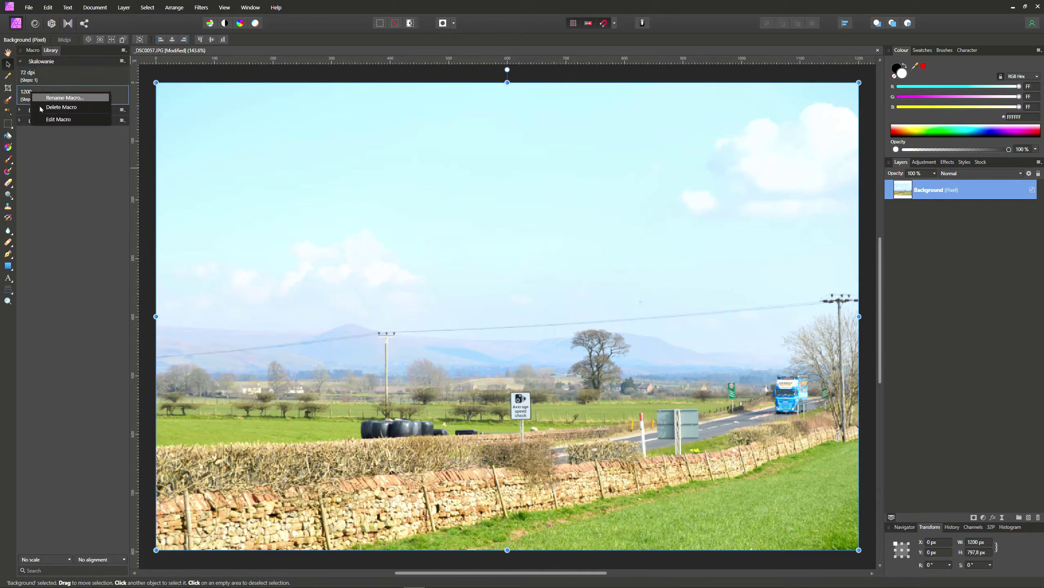
click(53, 122)
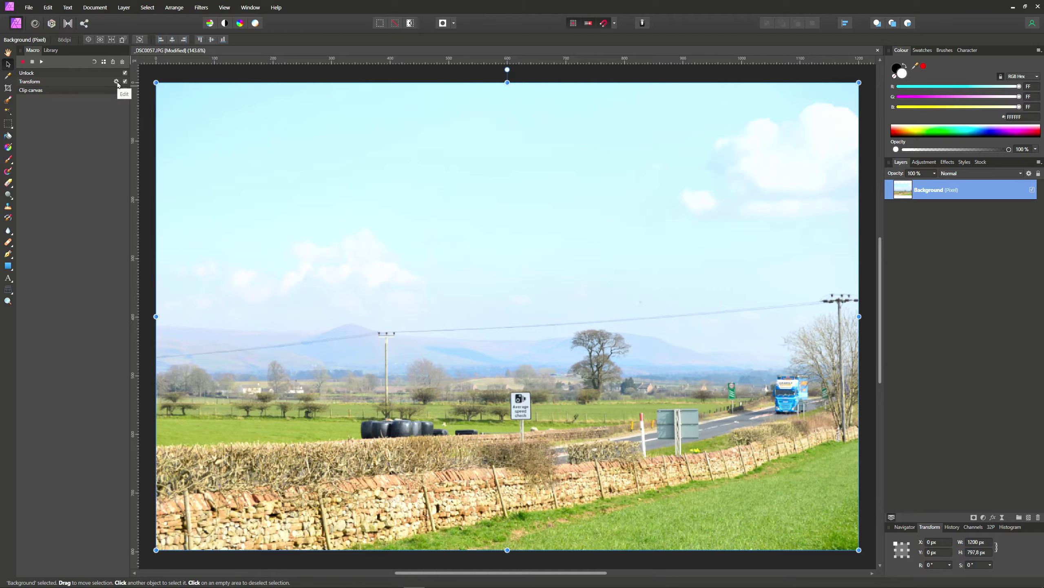
click(117, 82)
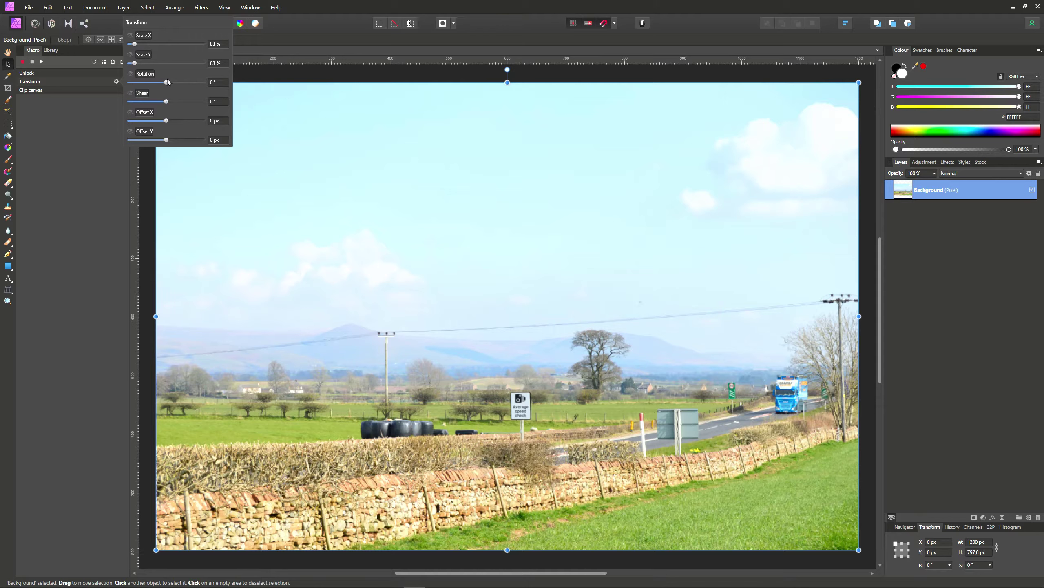
Set the transform's Scale X and Y to 65 % and save as a new macro
click(219, 45)
text(65)
key(Tab)
text(65)
key(Return)
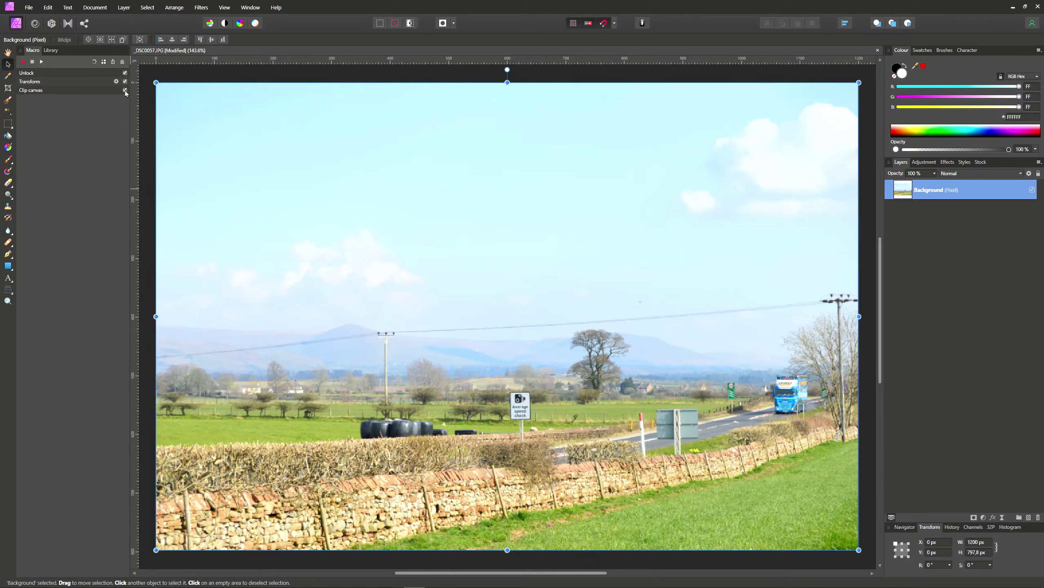
click(117, 82)
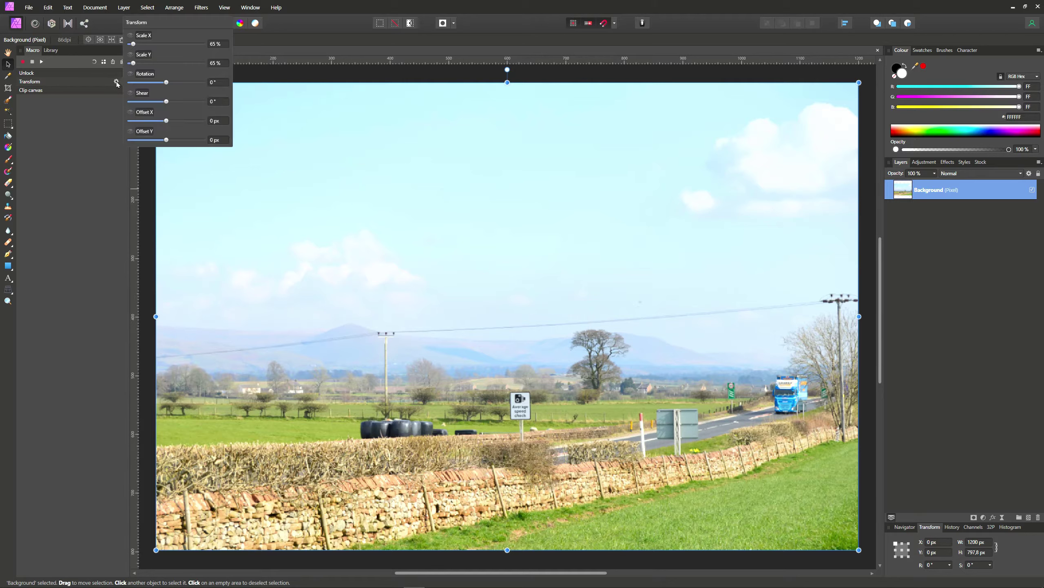
click(105, 62)
click(105, 62)
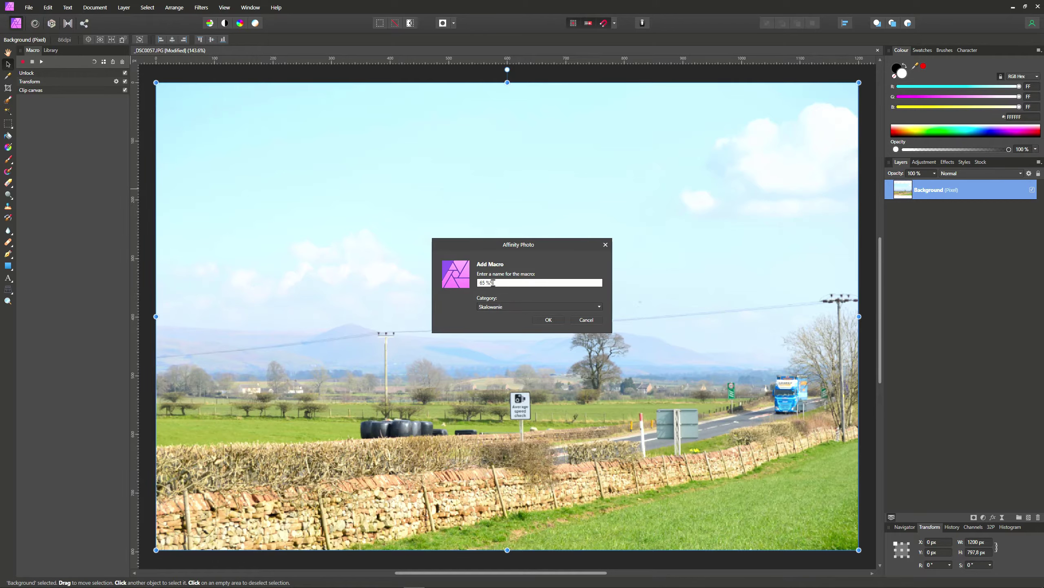
Save the macro as '65 %' and open DSC_0063.JPG
key(Return)
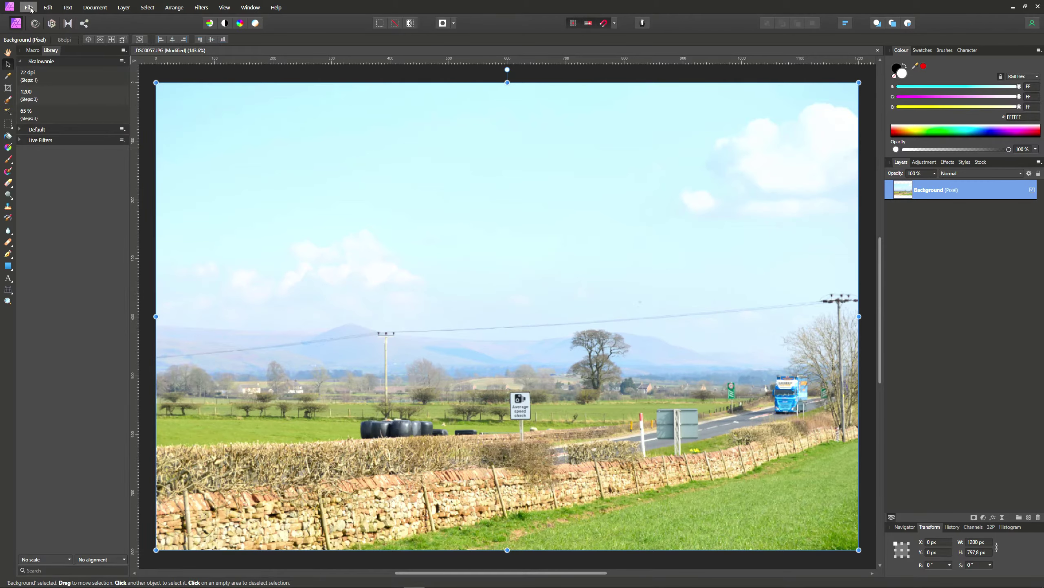
click(29, 8)
click(37, 102)
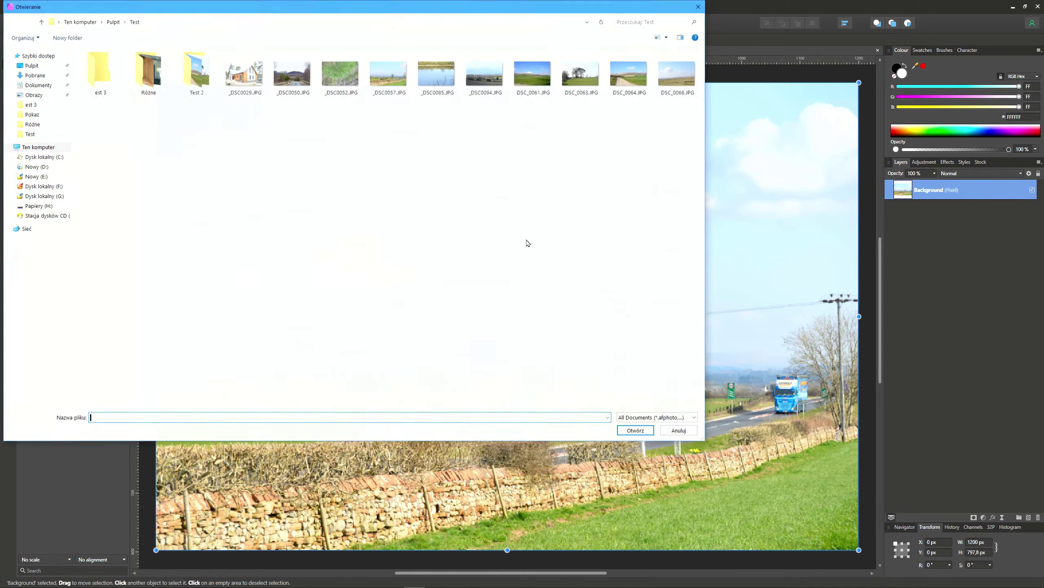
double_click(580, 75)
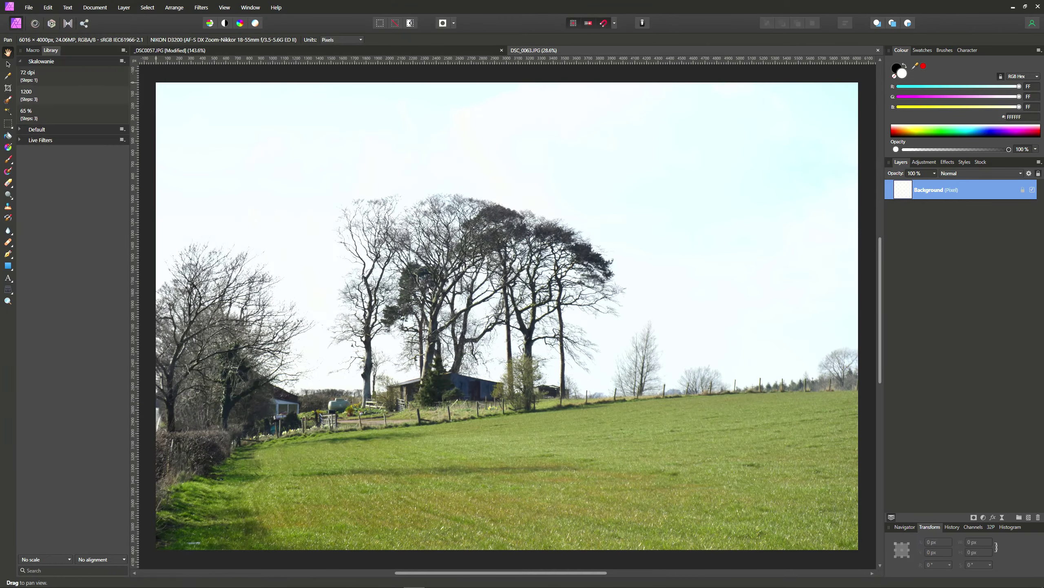
Apply the 72 dpi and 65 % macros to DSC_0063
click(28, 78)
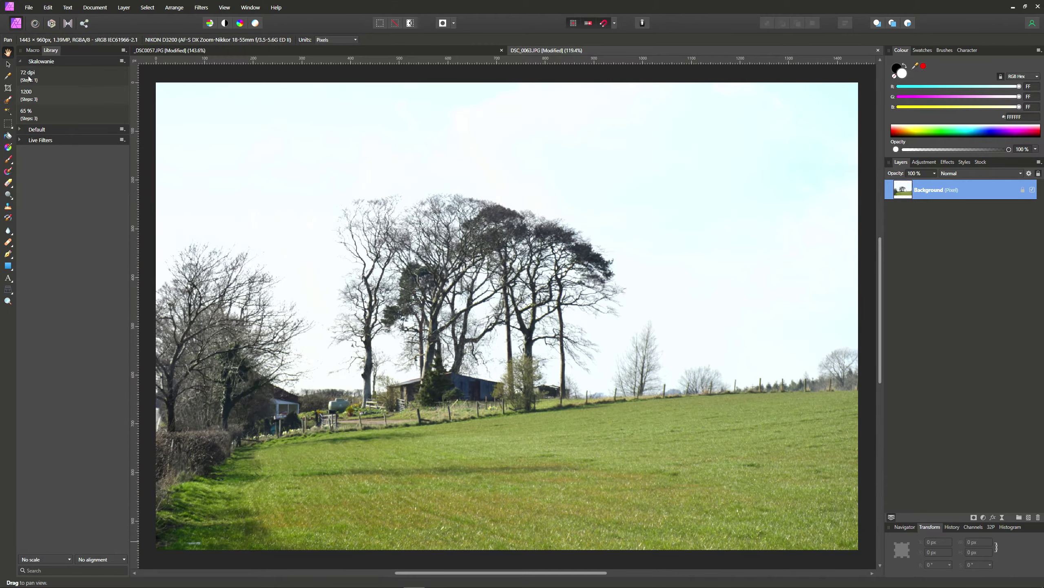
click(28, 117)
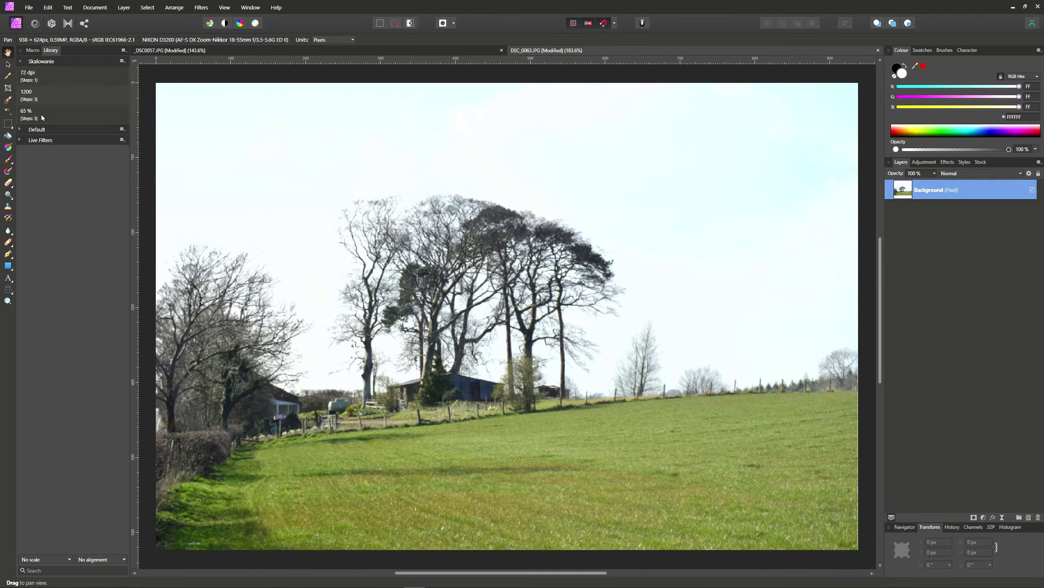
click(7, 64)
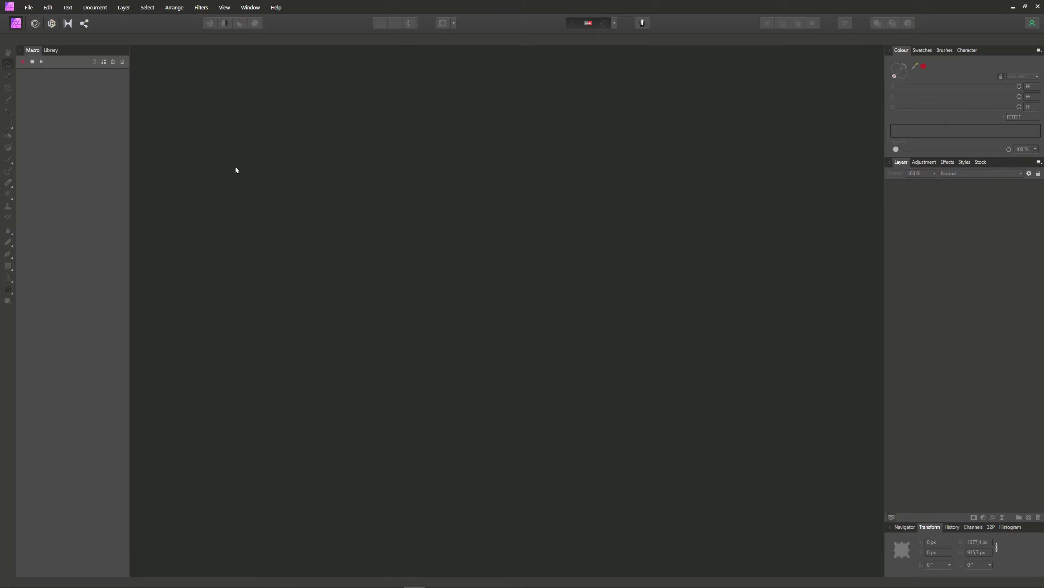
Create a new blank document in Pixels, 1200 wide by 800 high
click(30, 9)
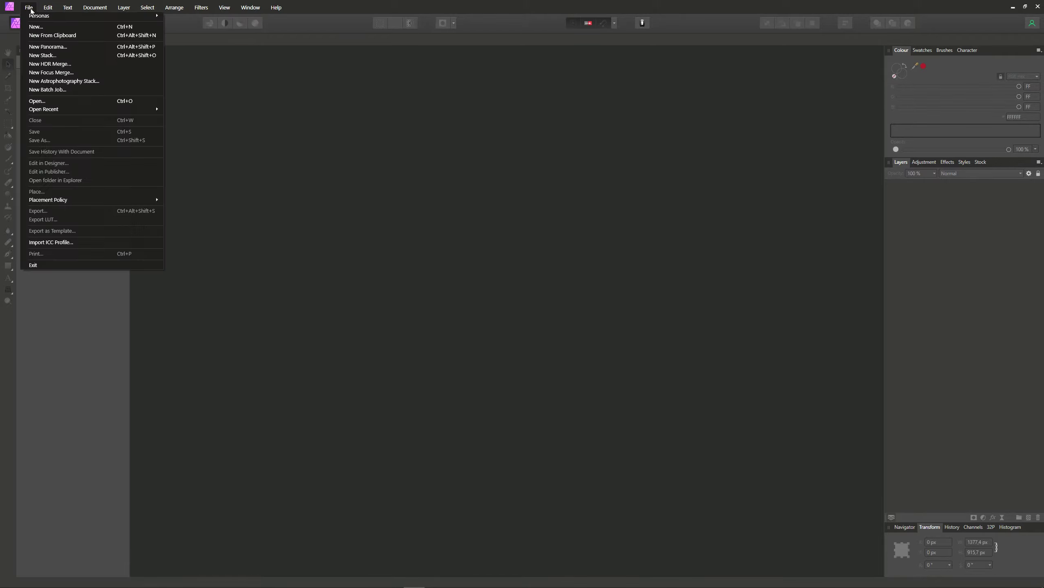
click(43, 29)
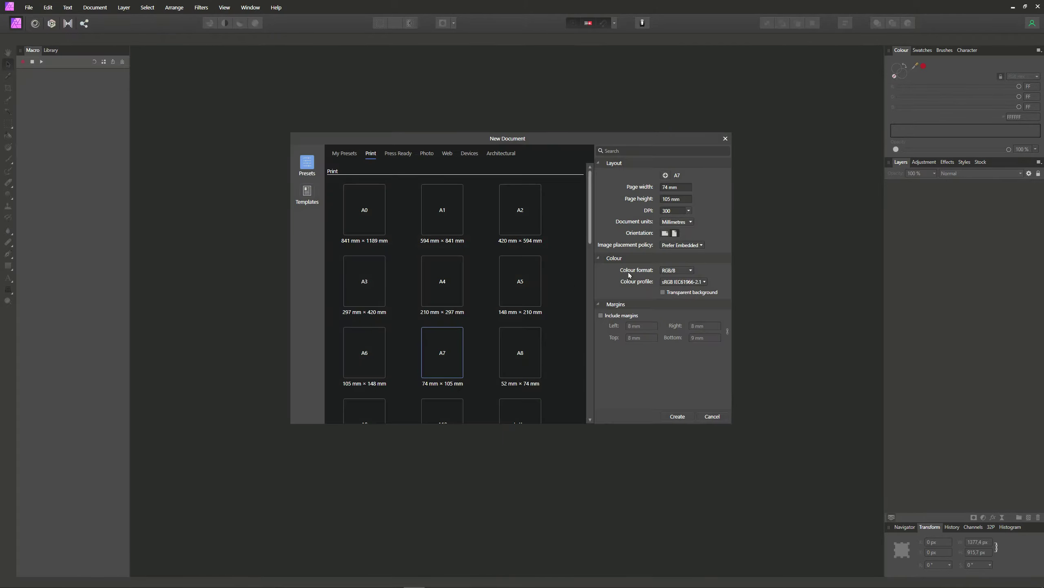
click(686, 188)
click(690, 222)
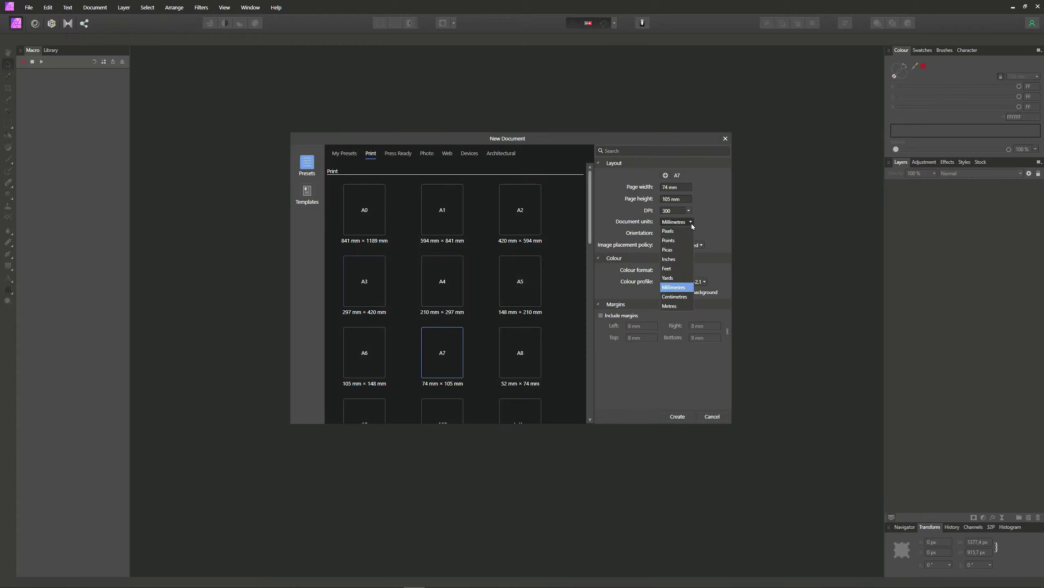
click(669, 231)
click(668, 189)
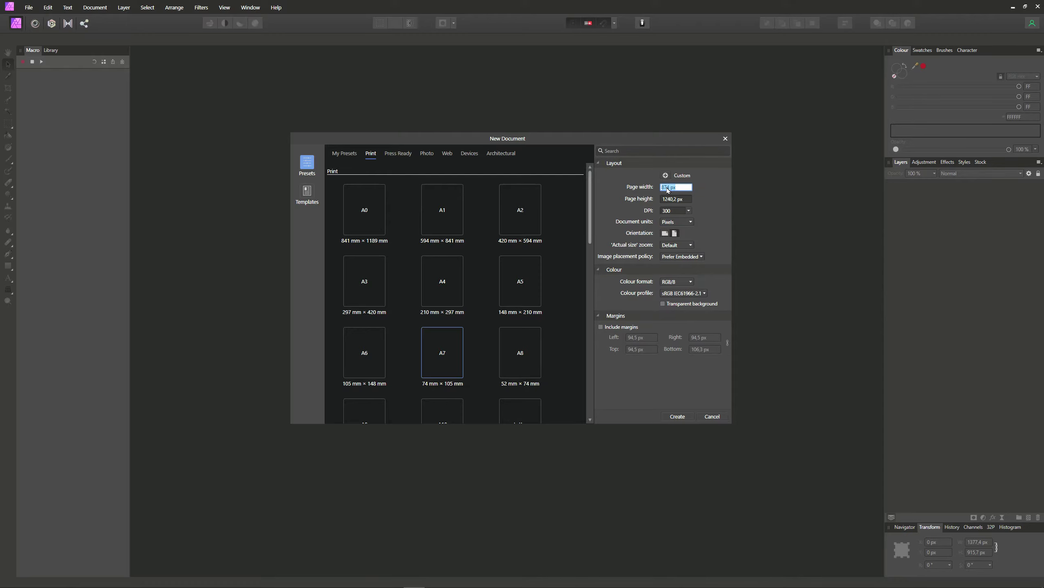
text(1200)
click(673, 201)
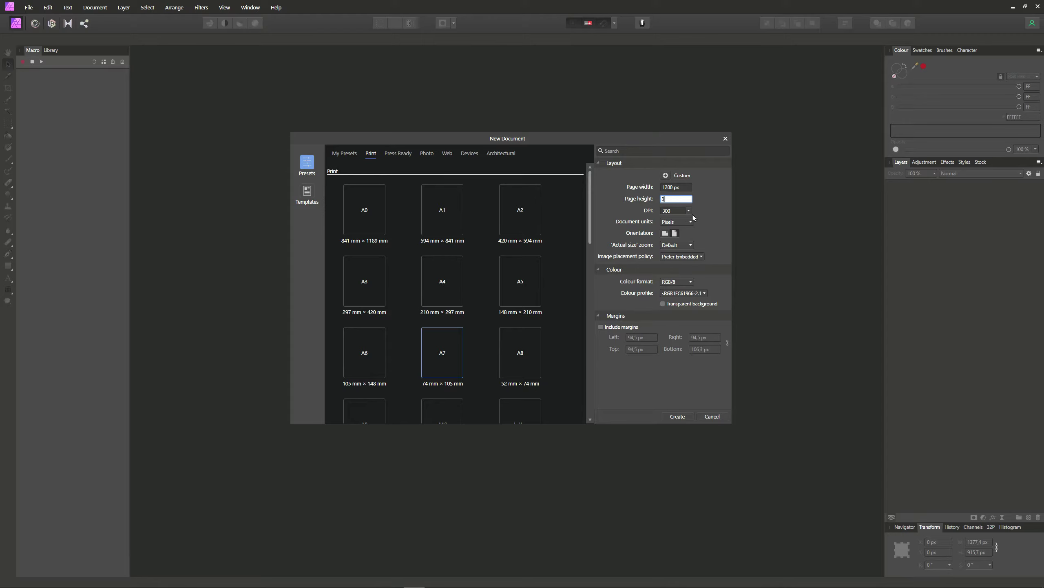
text(800)
click(677, 417)
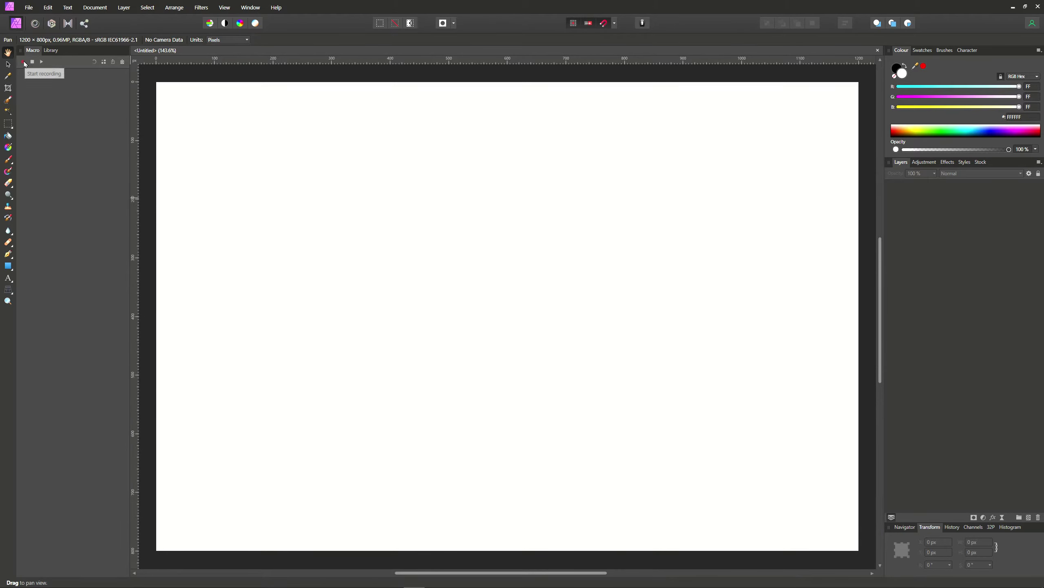
Start macro recording and add the artistic text 'Znak wodny' to the canvas
click(23, 63)
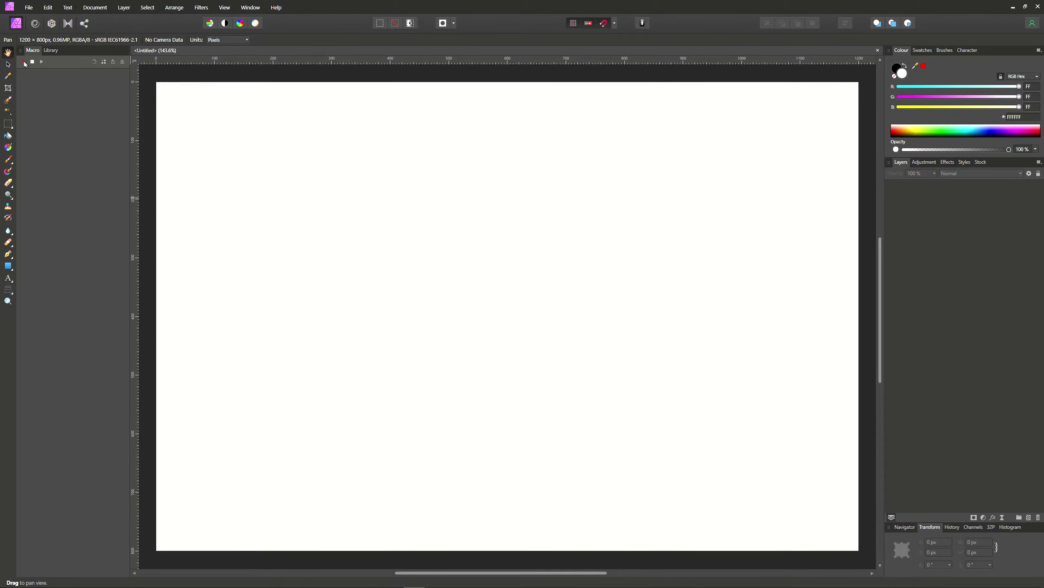
click(10, 277)
click(46, 276)
drag(430, 205, 469, 252)
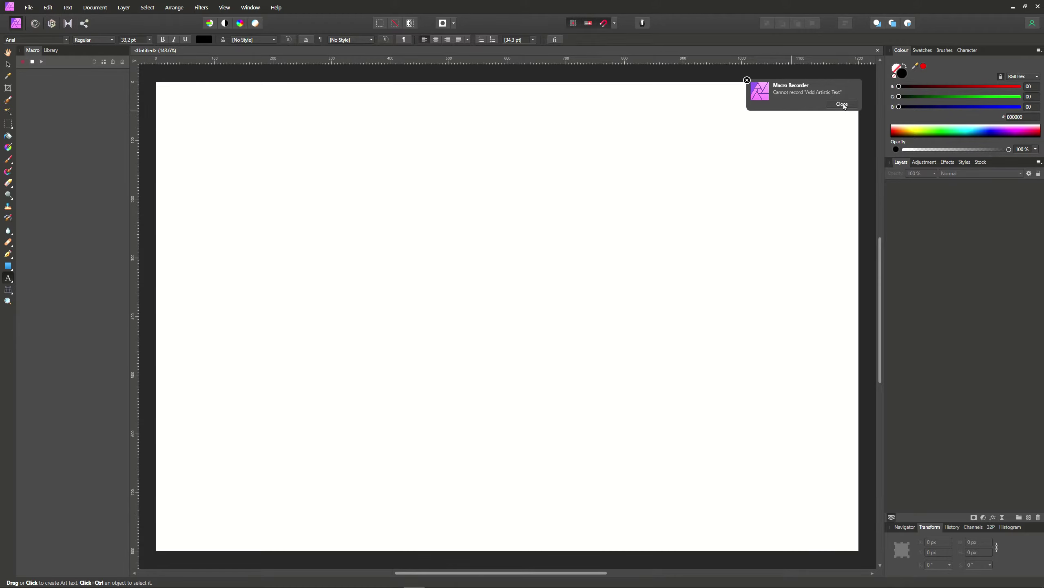
click(842, 104)
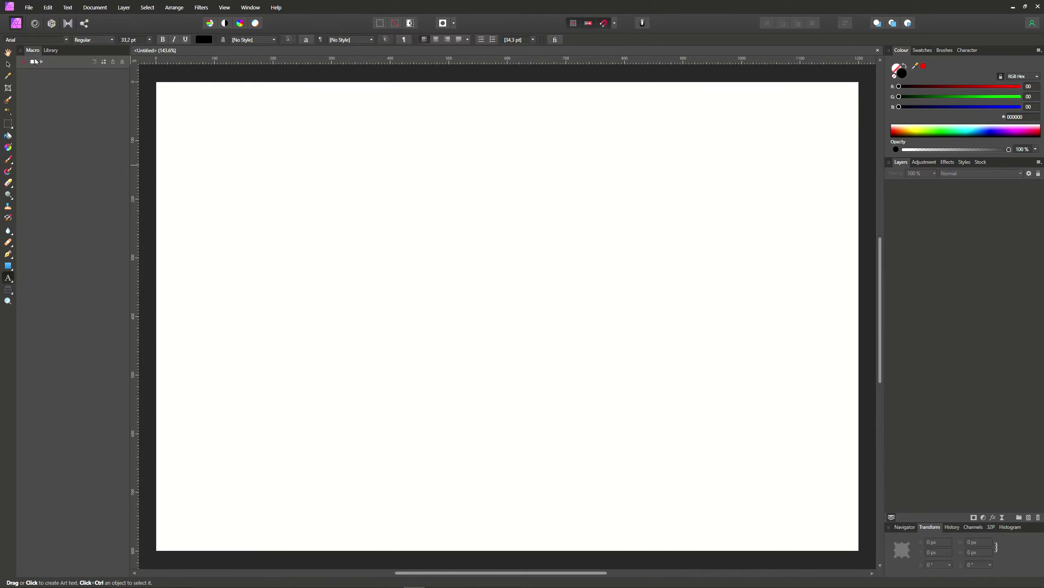
key(h)
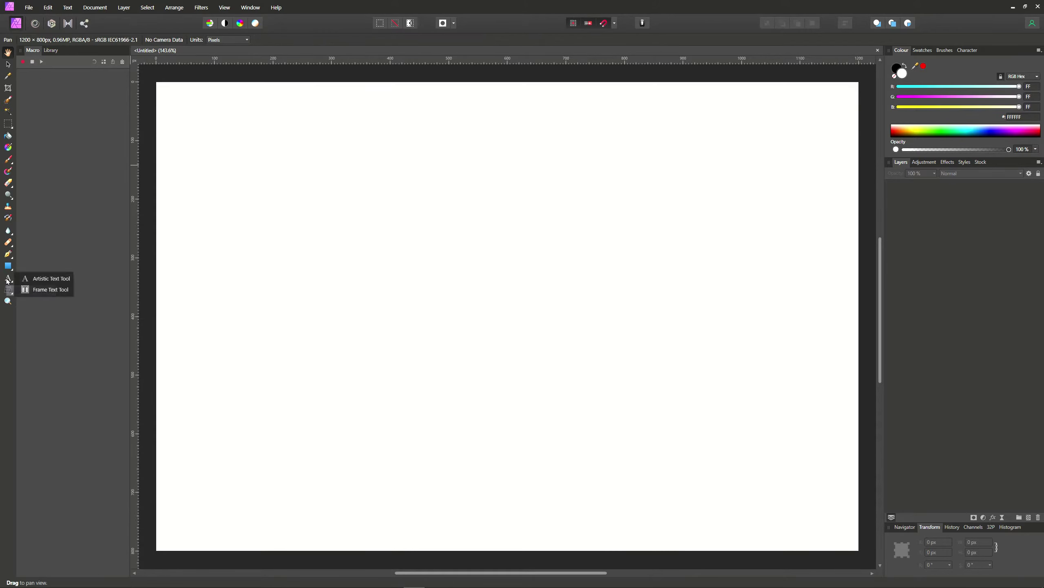
drag(8, 278, 44, 283)
drag(290, 174, 337, 232)
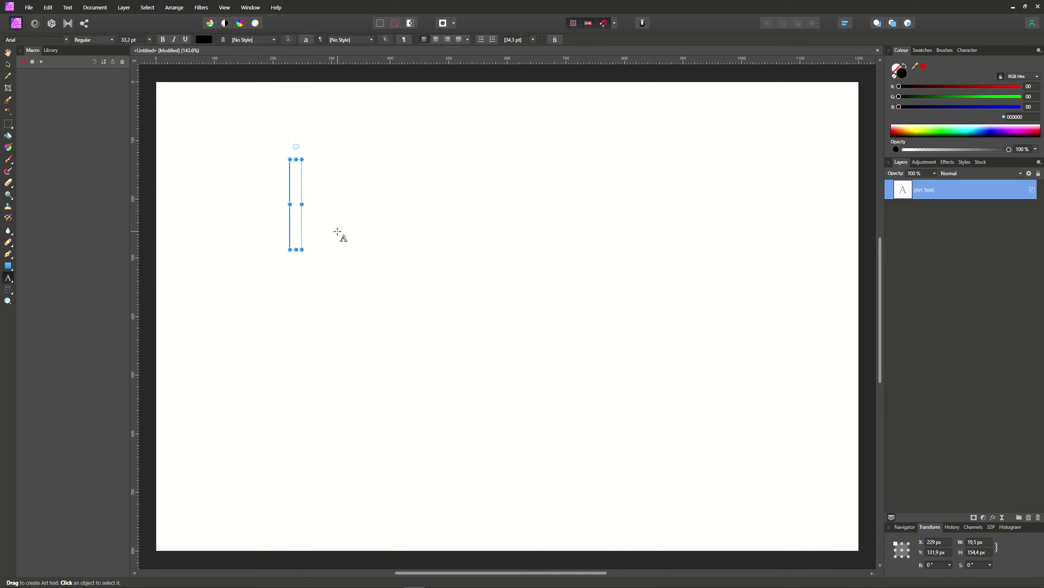
text(Znak )
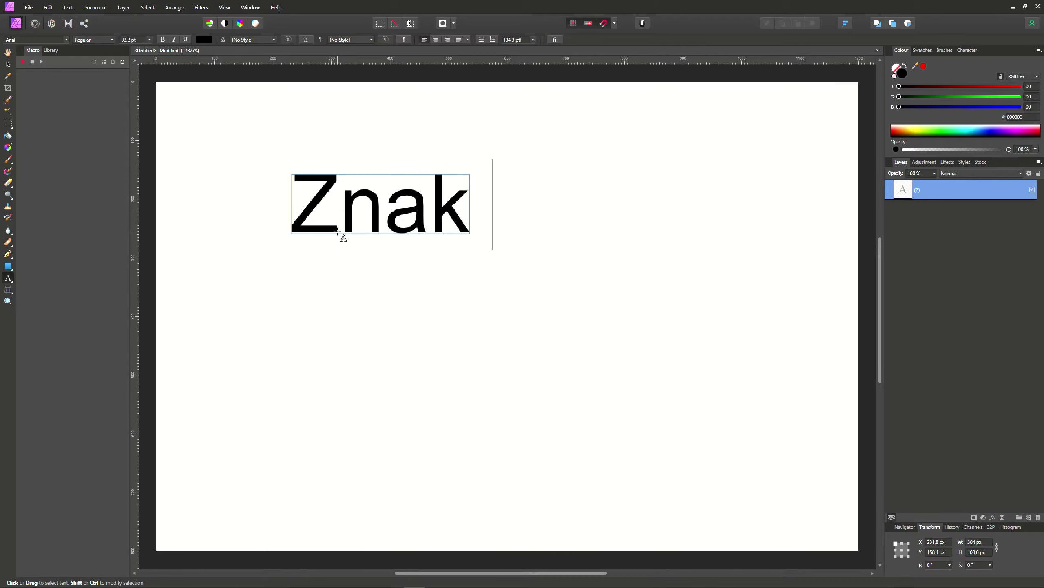
text(wodn)
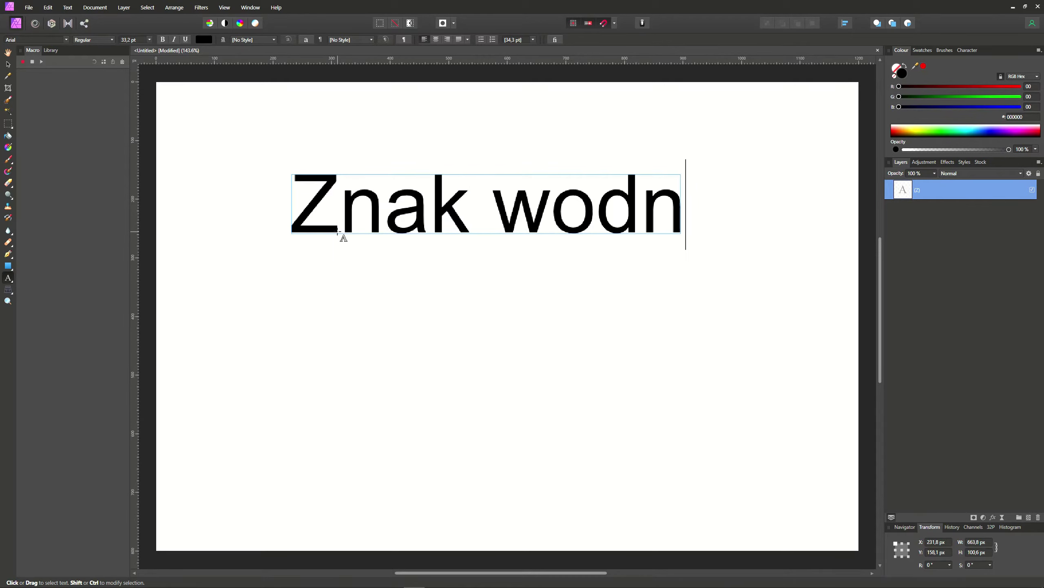
text(y)
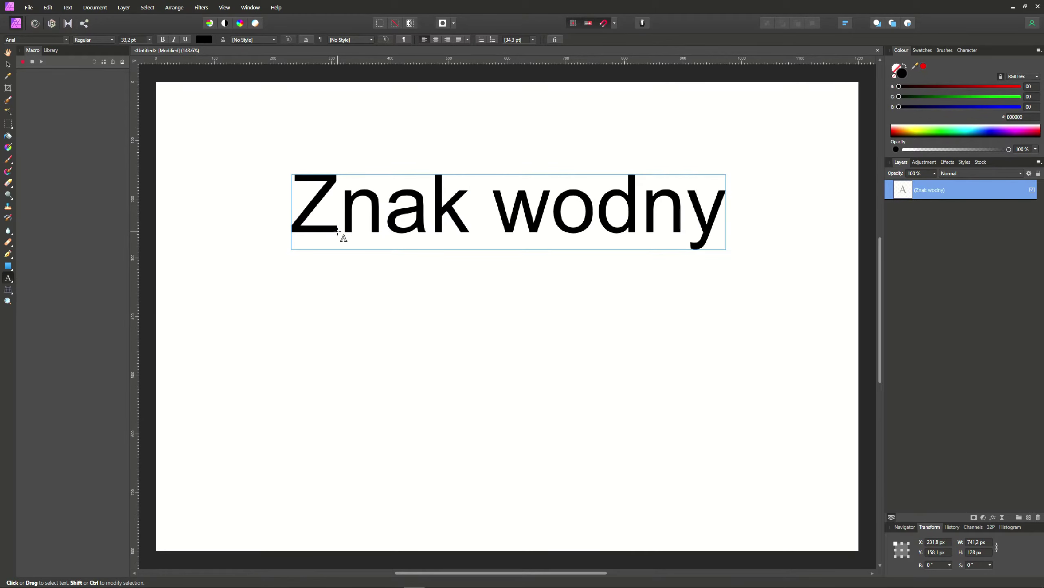
key(Escape)
Set the Znak wodny text's font to ArtBrush
click(7, 64)
click(39, 40)
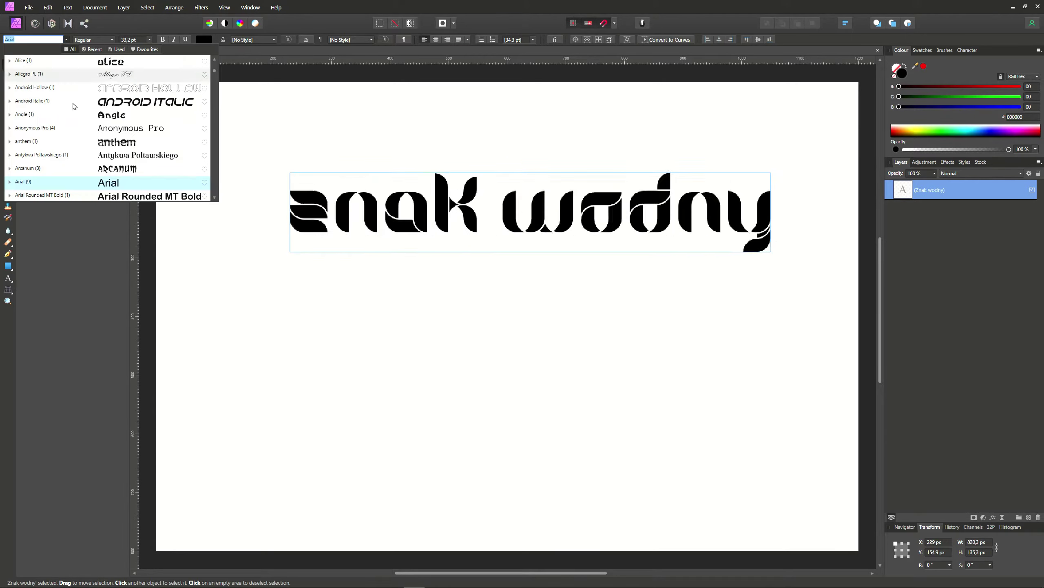
scroll(123, 159, down, 1)
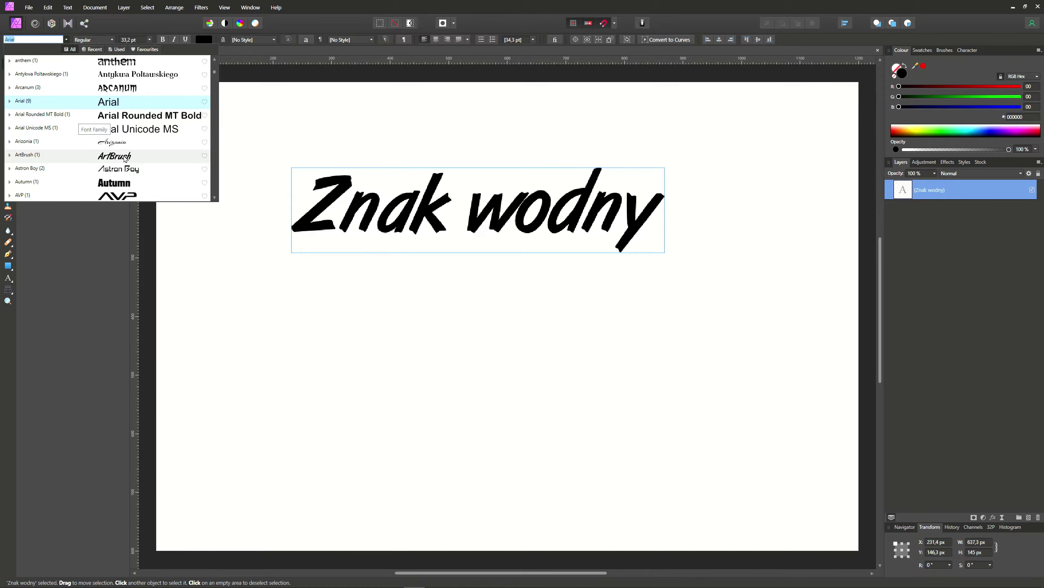
click(129, 163)
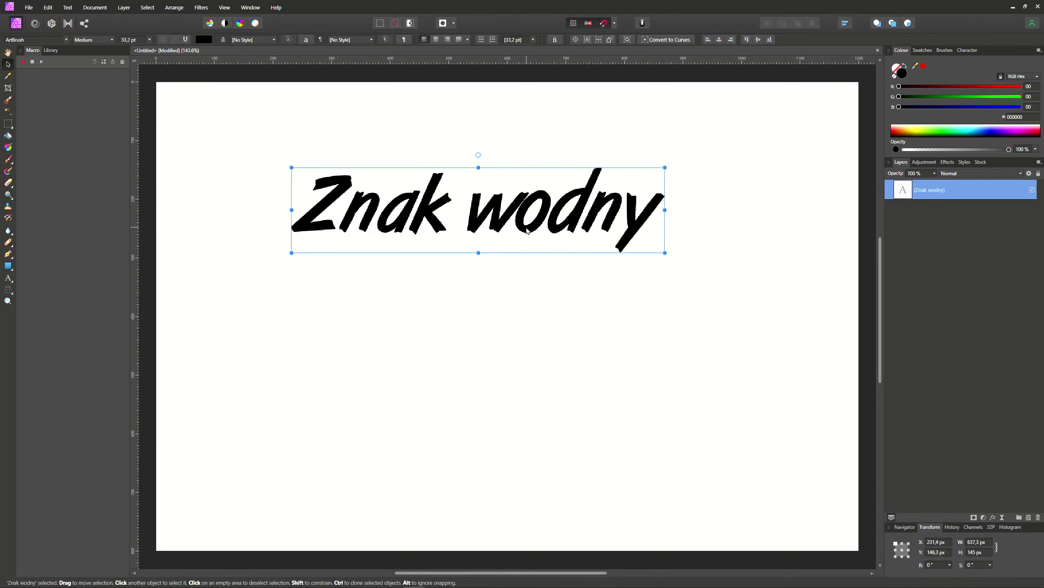
Triple the document size with Resize Pixel Art Document at 3x
click(95, 8)
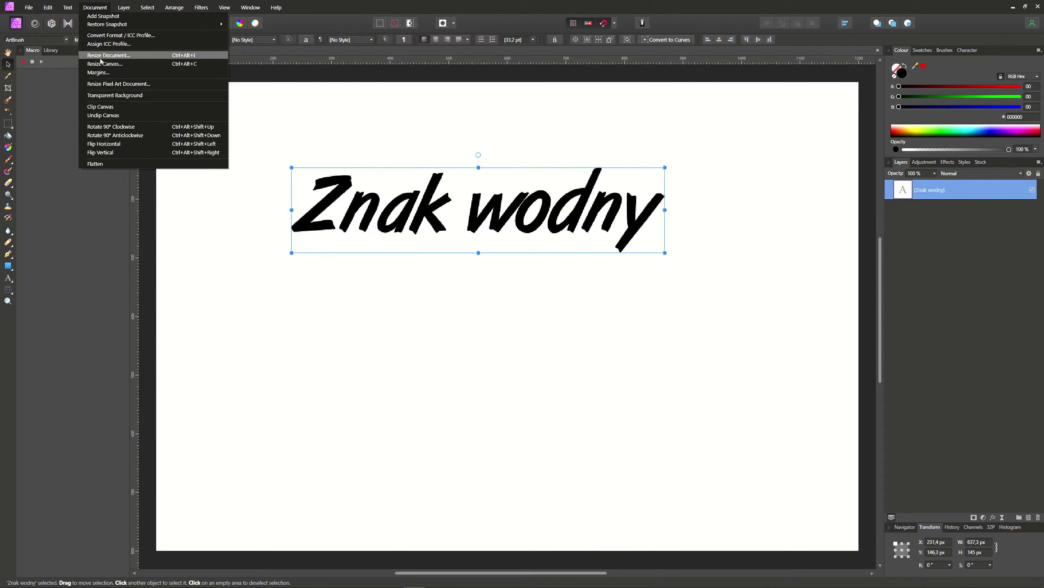
click(109, 84)
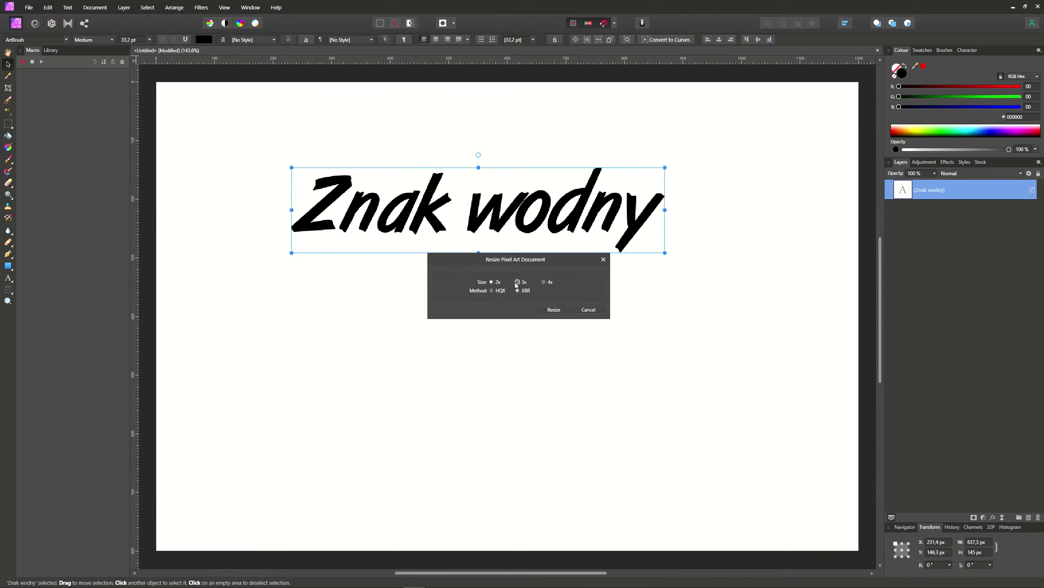
click(517, 282)
key(Return)
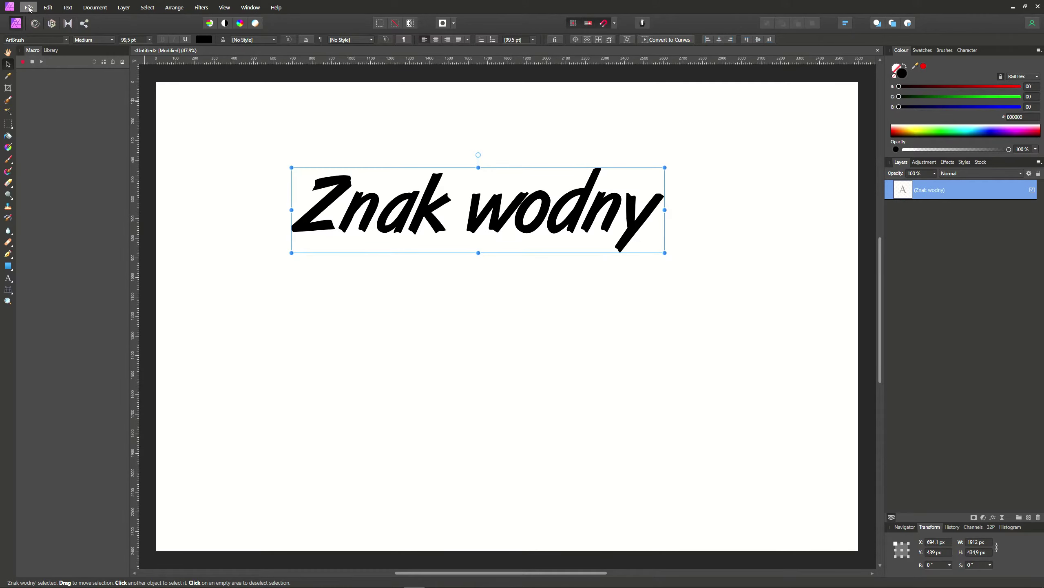
Verify the document is now 3600 × 2400 px at 300 DPI, changing nothing
click(97, 9)
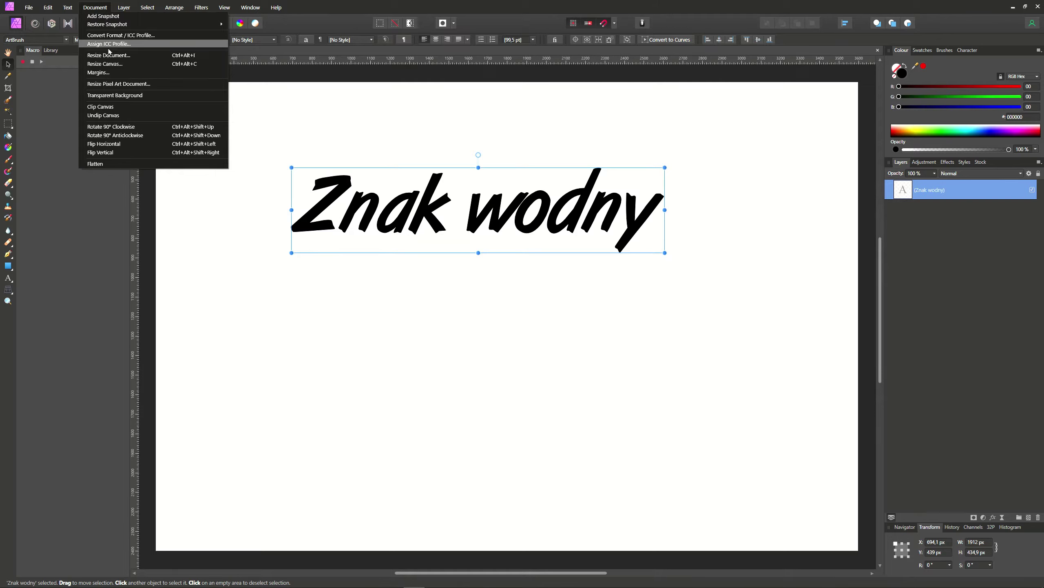
click(108, 55)
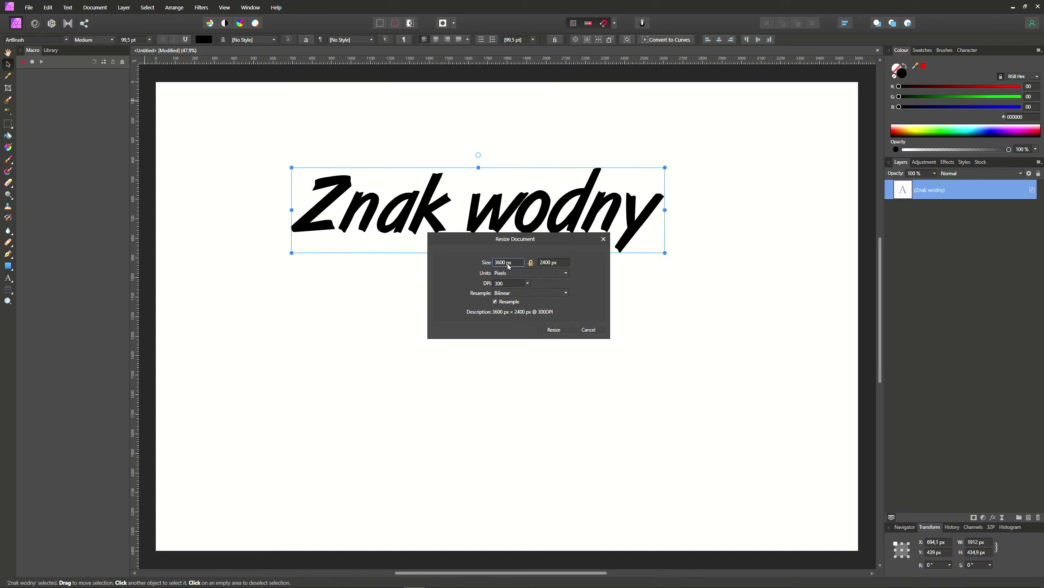
click(588, 330)
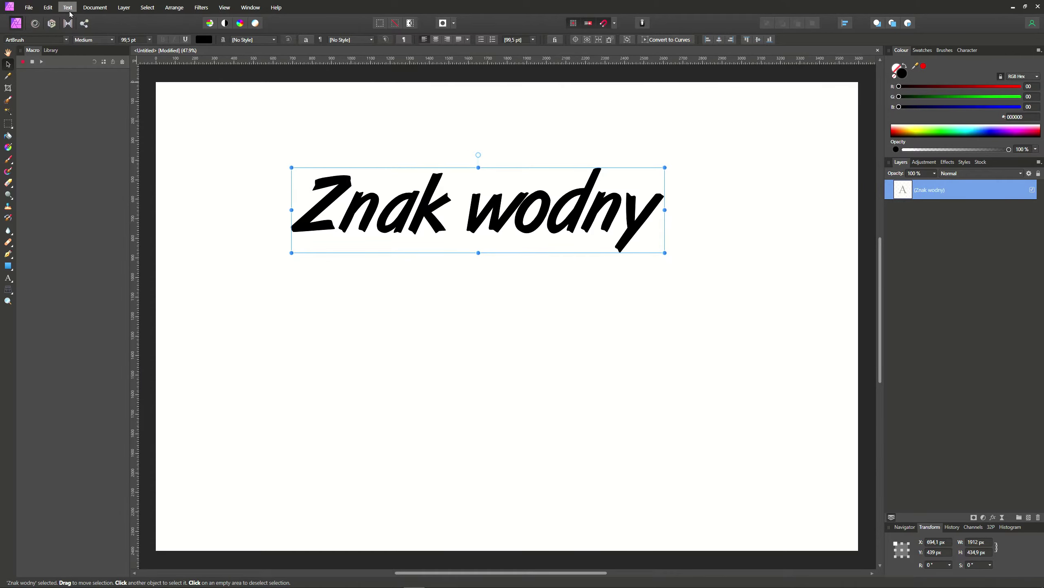
Set up an export of the selection only at 640 px width
click(29, 8)
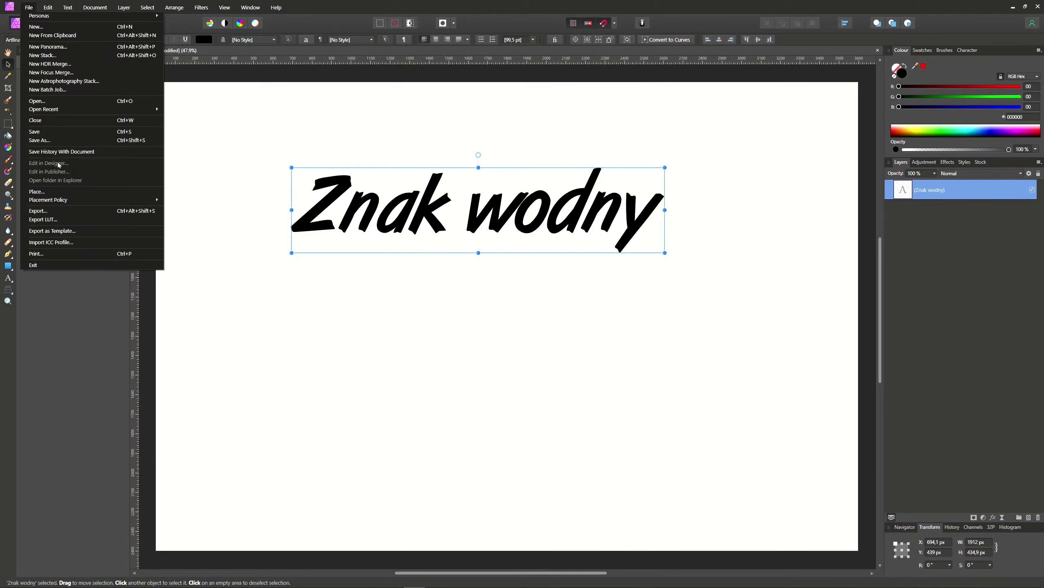
click(39, 211)
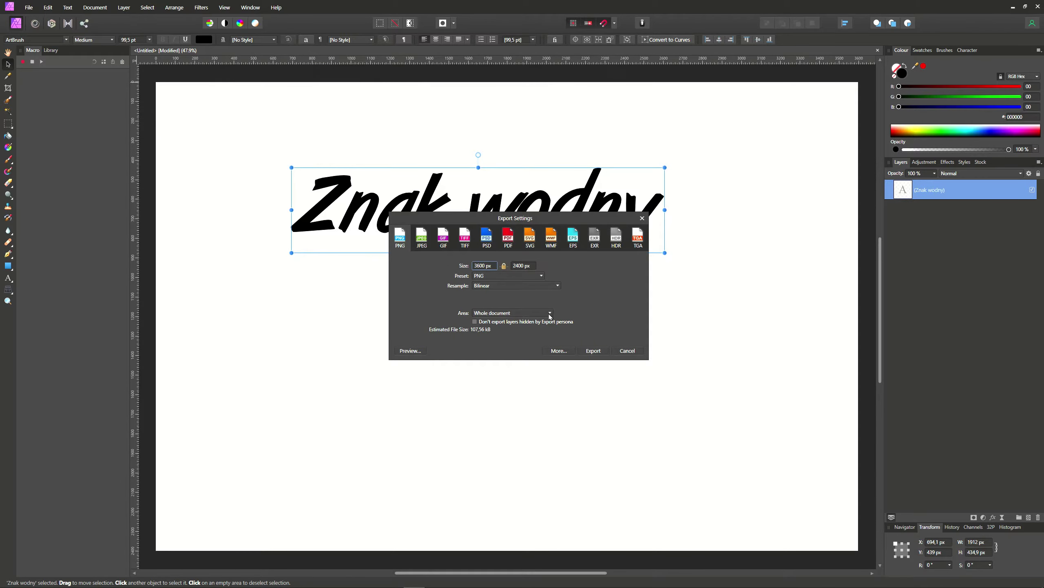
click(551, 314)
click(488, 340)
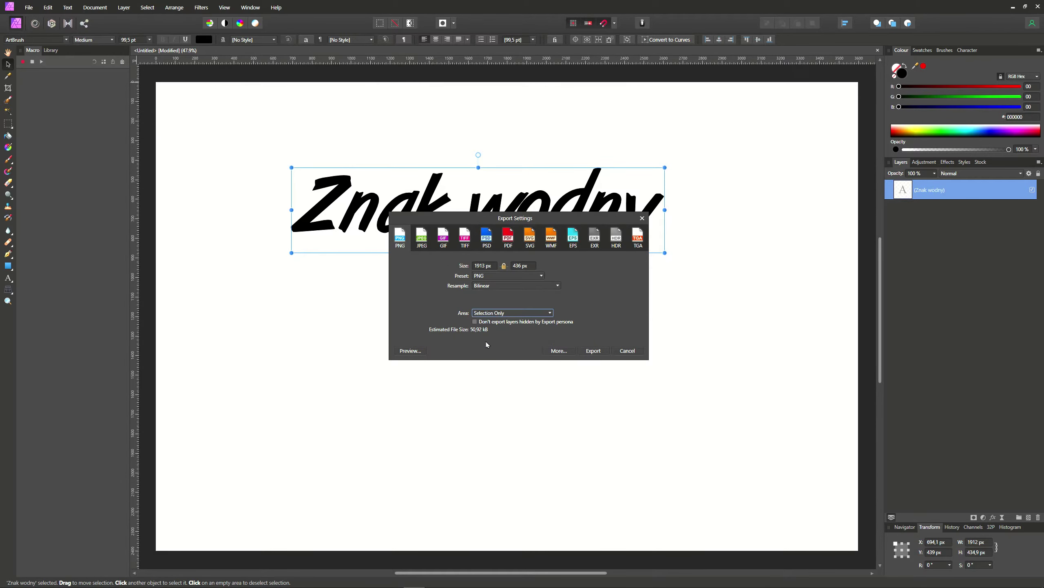
click(492, 267)
text(64)
text(0)
key(Tab)
Export over znak.png, then close the document without saving
click(592, 351)
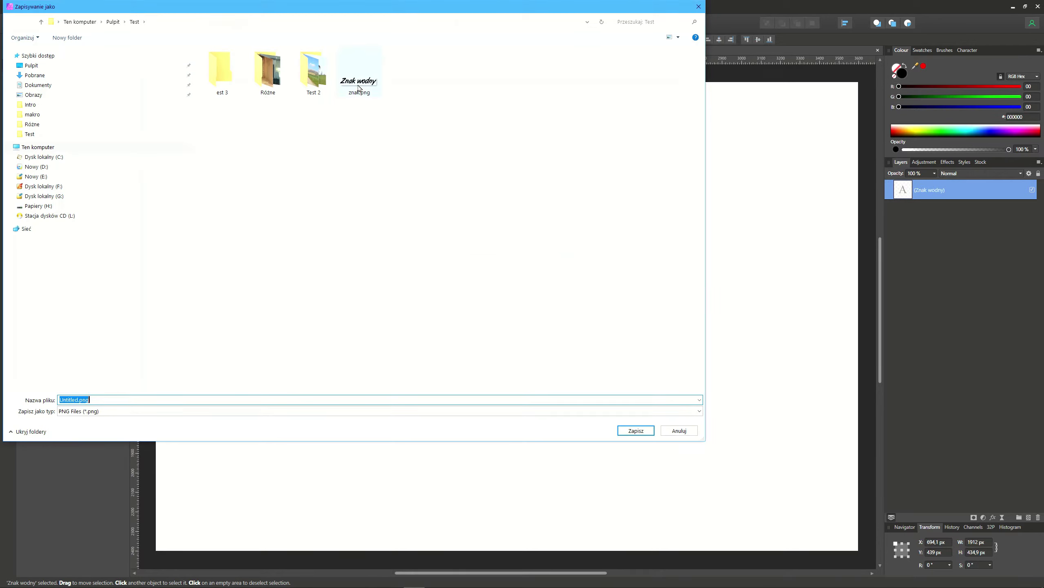
double_click(360, 88)
click(540, 330)
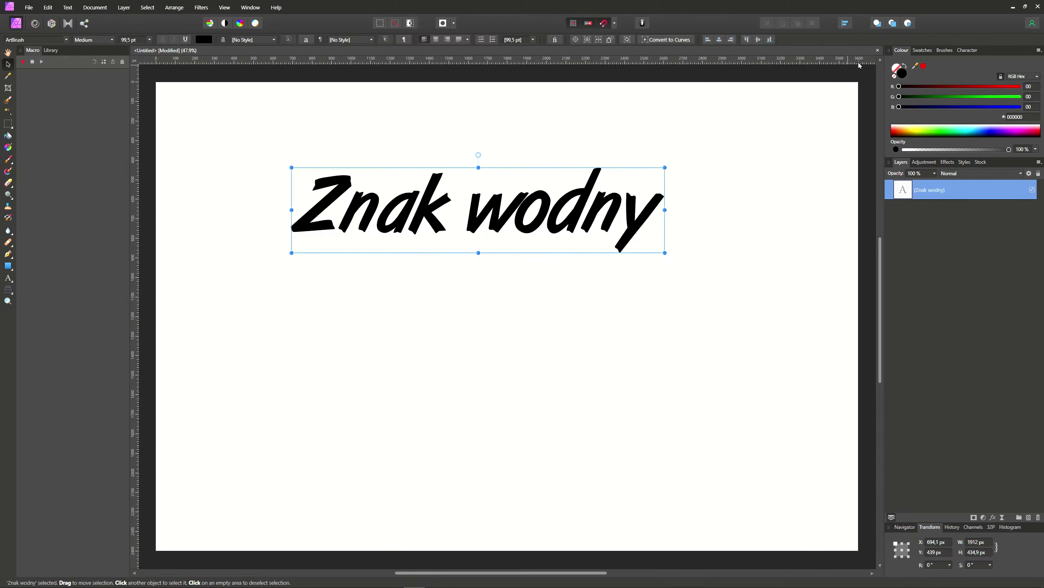
click(878, 50)
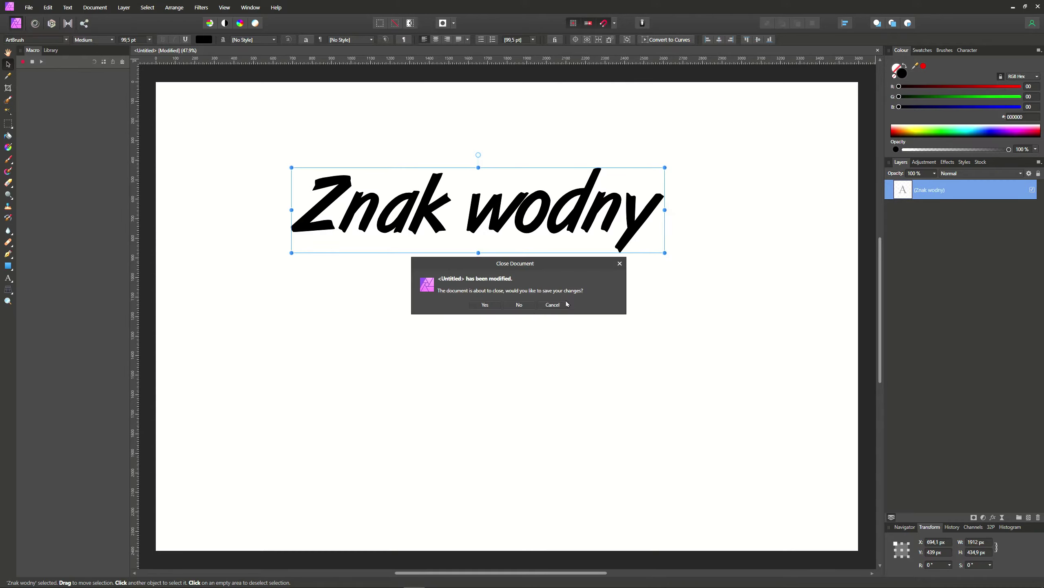
click(520, 305)
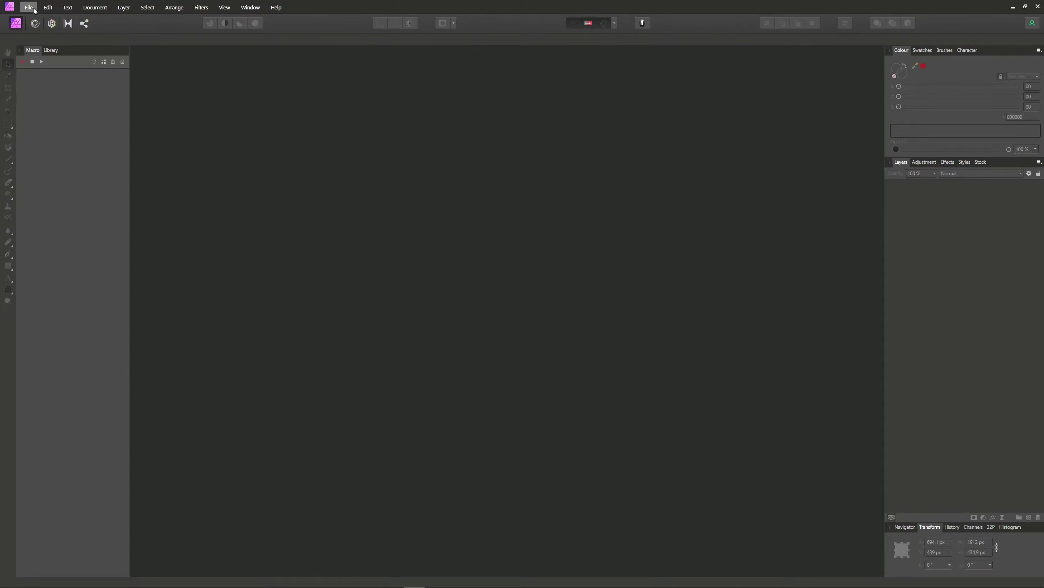
Open _DSC0057.JPG and scale it with the 72 dpi and 1200 macros
click(29, 8)
mouse_move(49, 109)
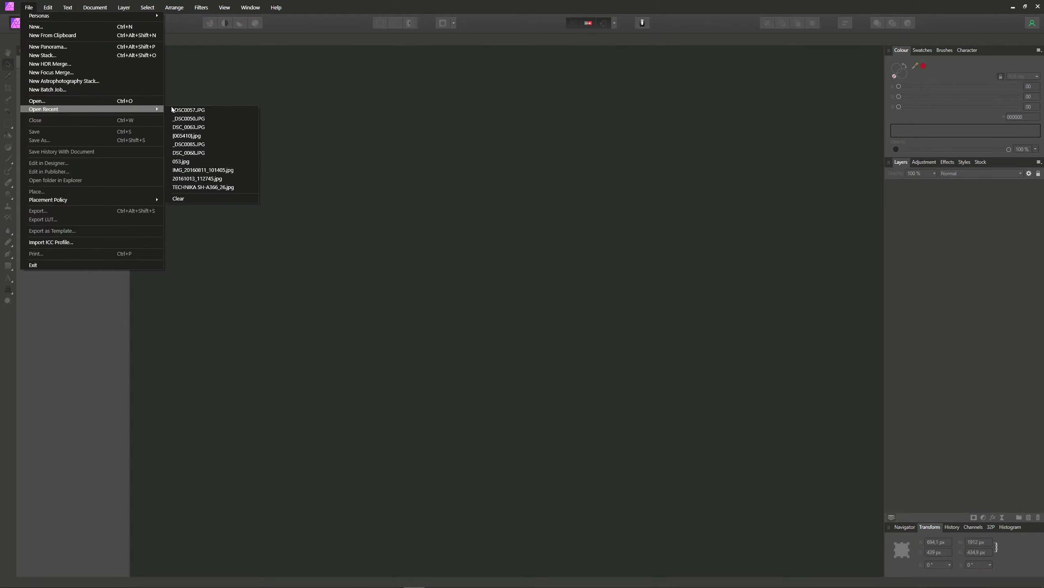
click(187, 109)
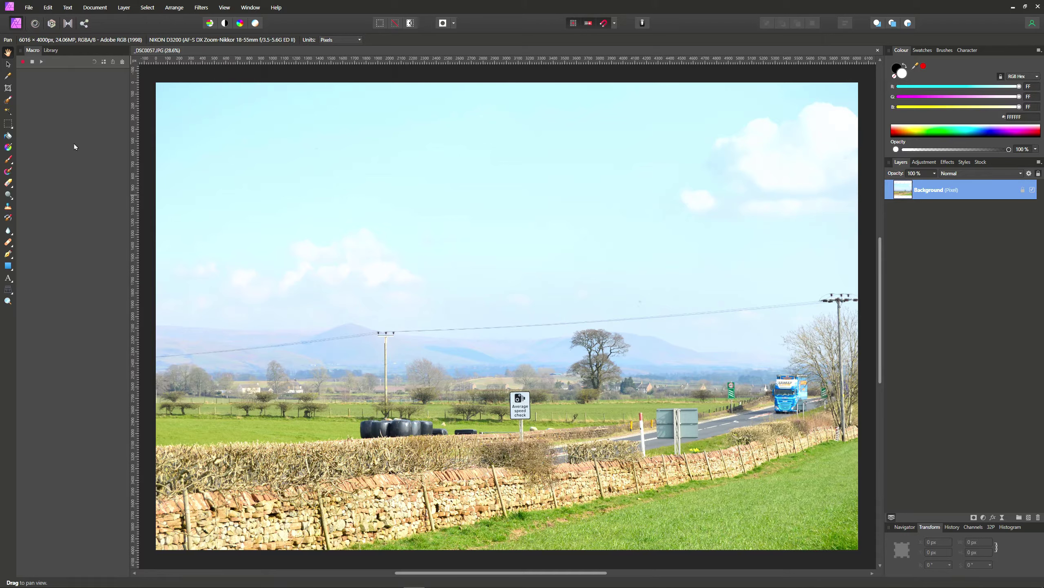
click(51, 50)
click(29, 76)
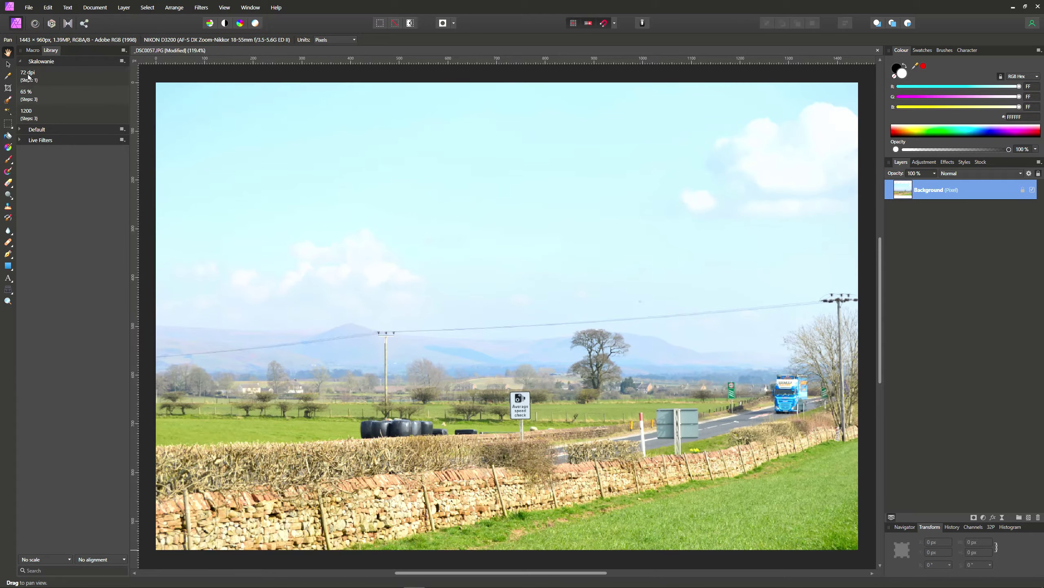
click(32, 116)
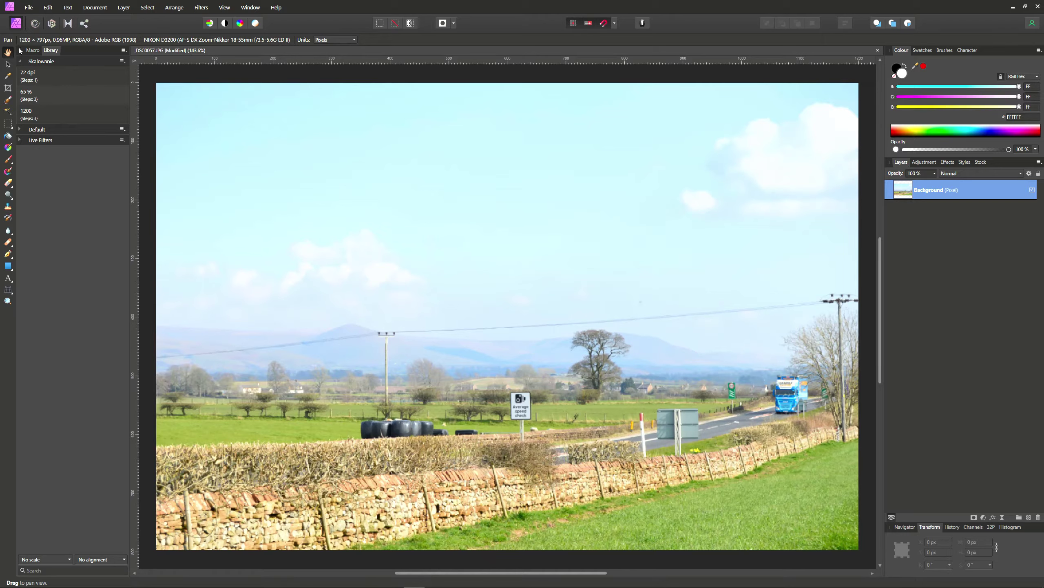
Start recording a new macro from the Macro panel
click(33, 50)
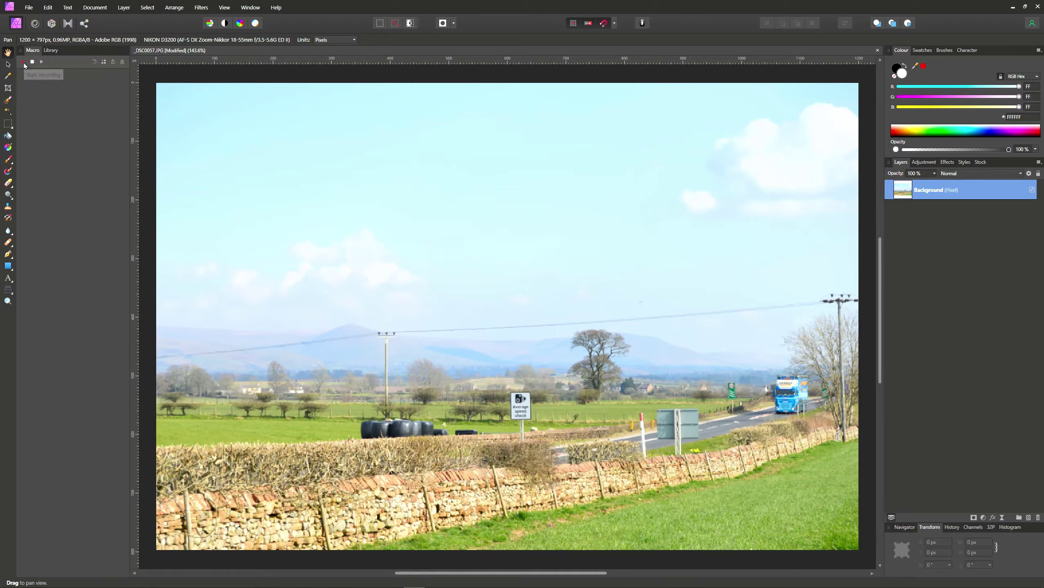
click(23, 63)
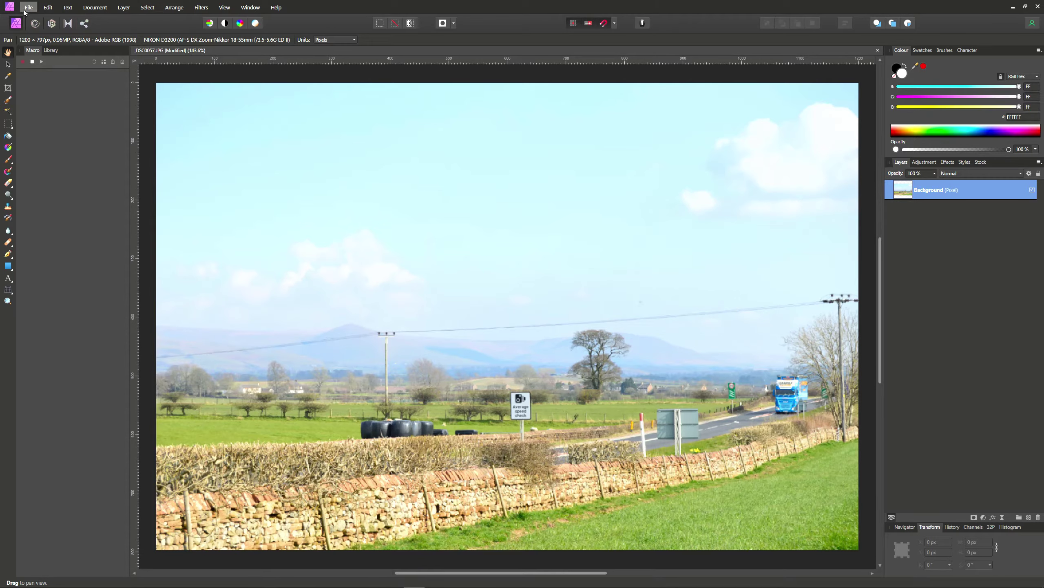
click(29, 8)
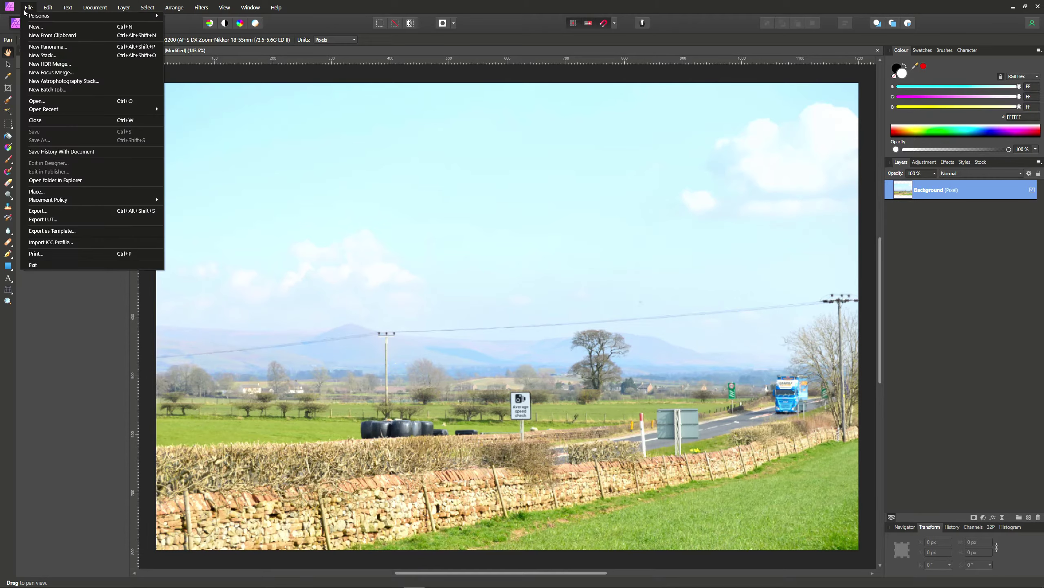
Place znak.png over the lower-right wall and grass, enlarged slightly
click(37, 192)
double_click(117, 140)
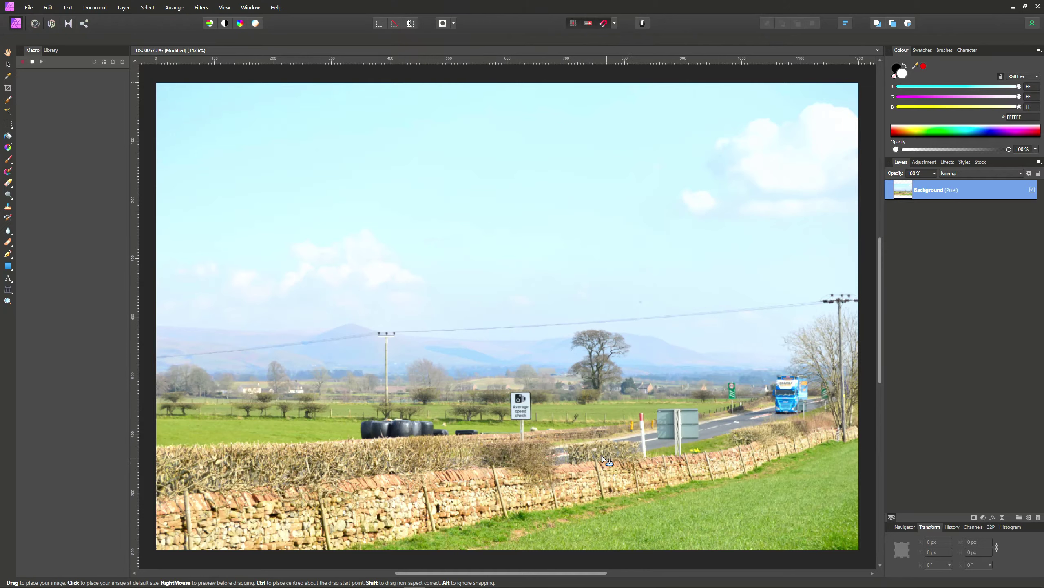
mouse_move(602, 459)
mouse_down()
mouse_move(688, 480)
mouse_move(826, 550)
mouse_up()
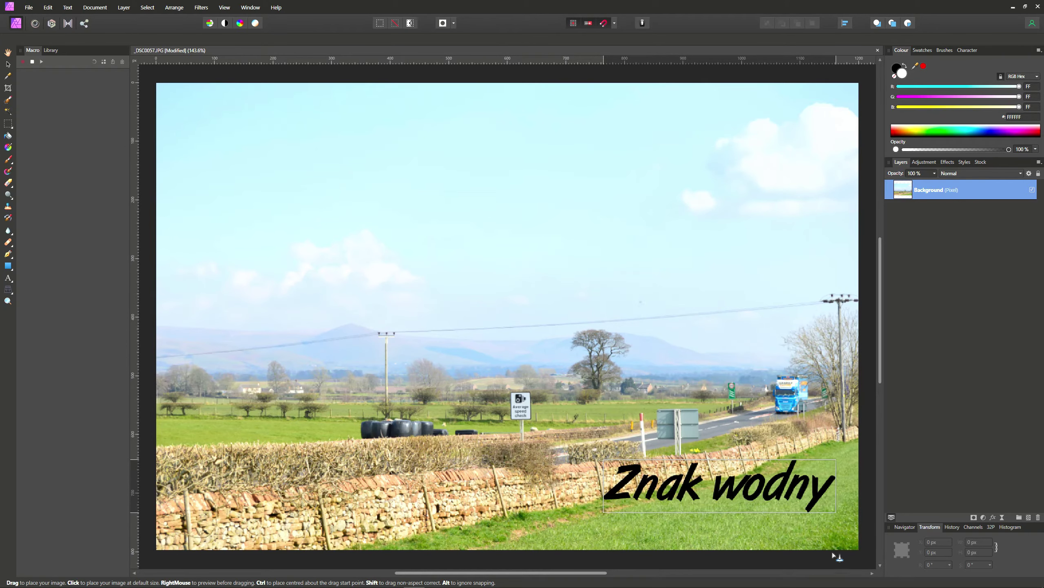
drag(825, 548, 833, 553)
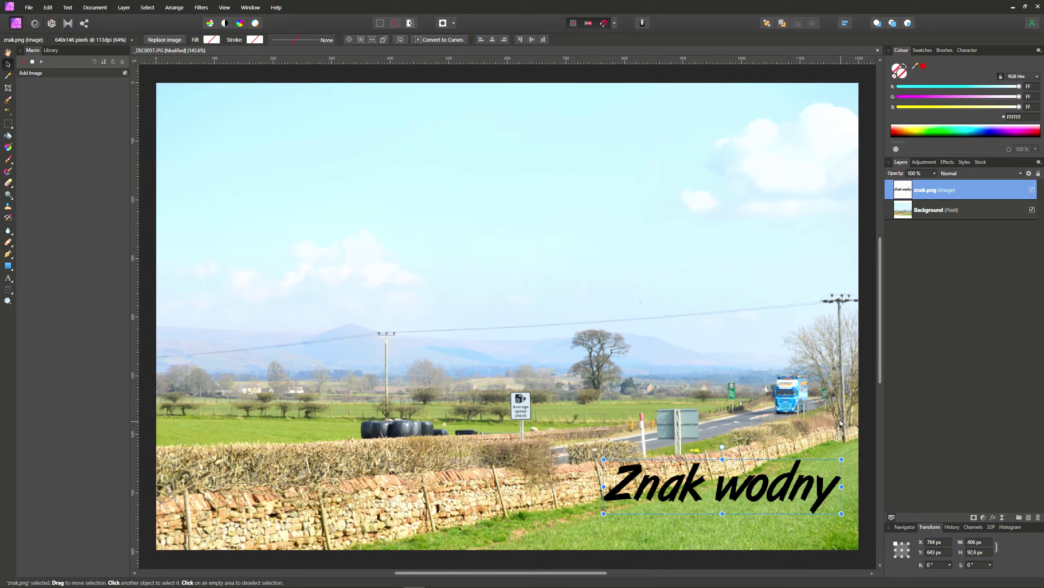
Set the watermark's fill opacity to 20% and add a subtle 0.8 px-radius 3D effect
click(993, 517)
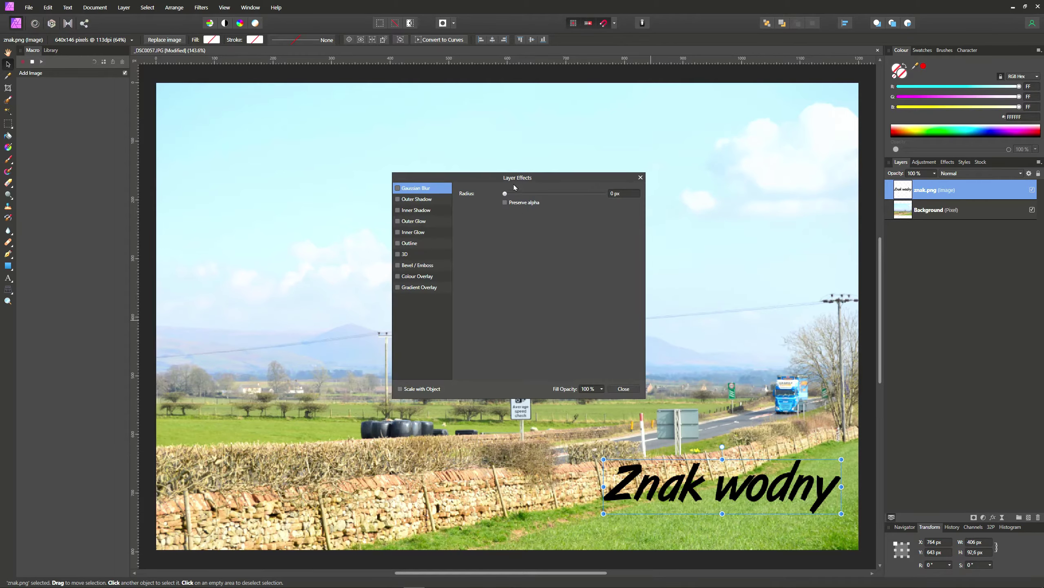
click(602, 388)
mouse_move(604, 398)
mouse_down()
mouse_move(547, 397)
mouse_move(559, 413)
mouse_up()
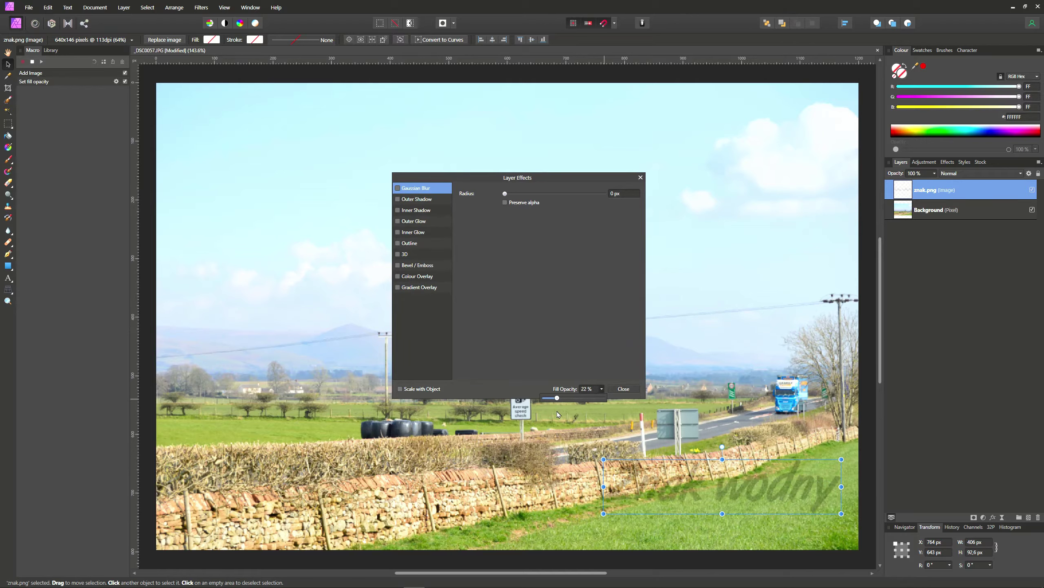
drag(558, 414, 557, 426)
click(398, 257)
click(397, 254)
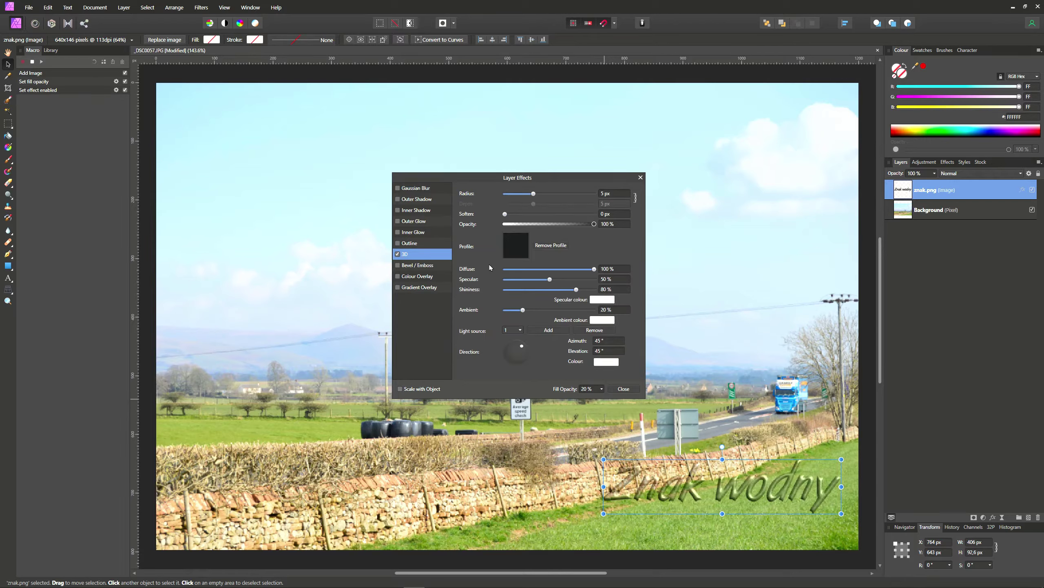
drag(533, 193, 522, 195)
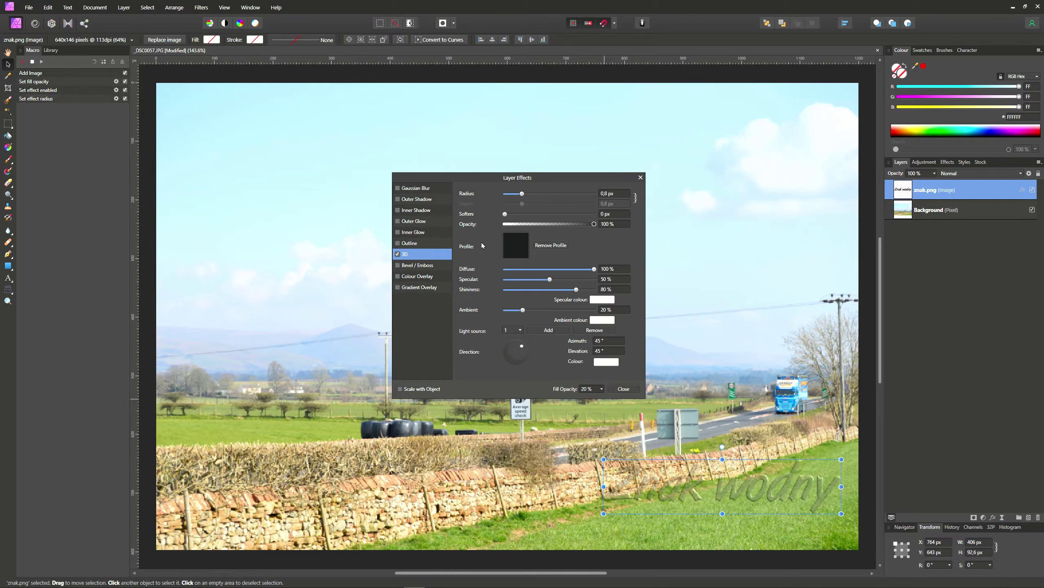
Add a white Normal-blend outer glow with 0.4 px radius to the watermark
click(398, 221)
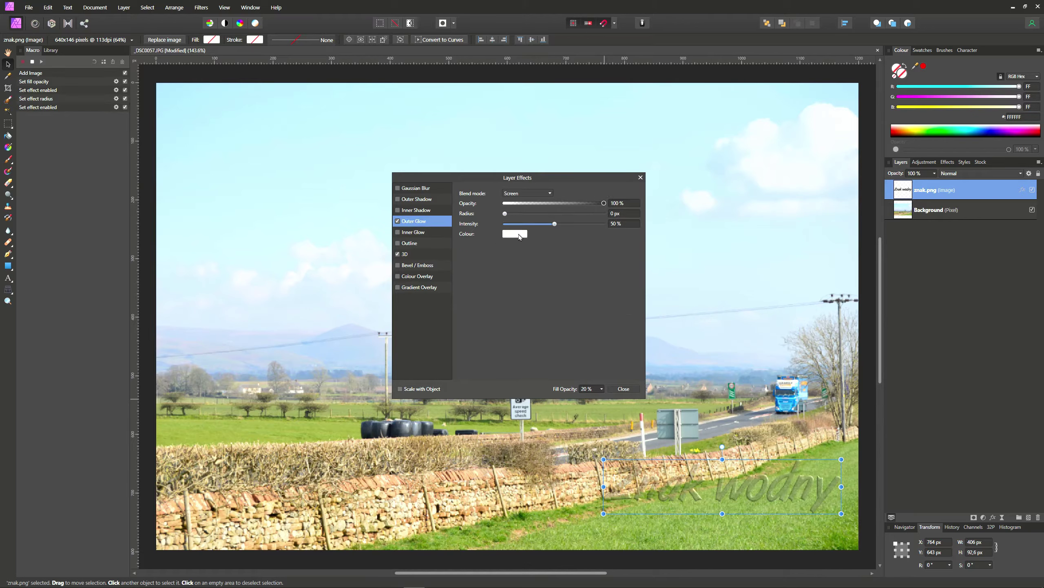
click(550, 194)
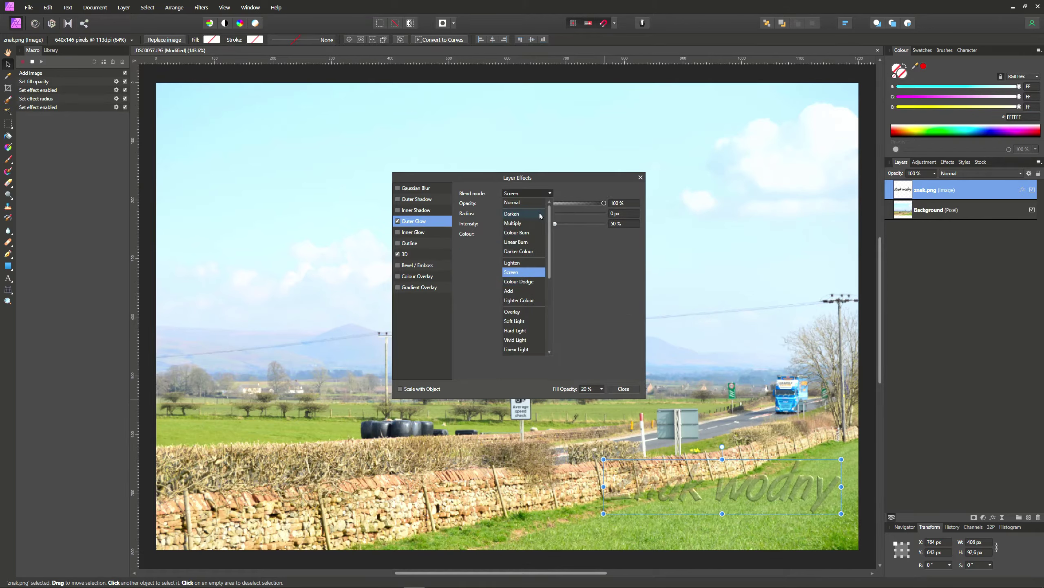
click(519, 203)
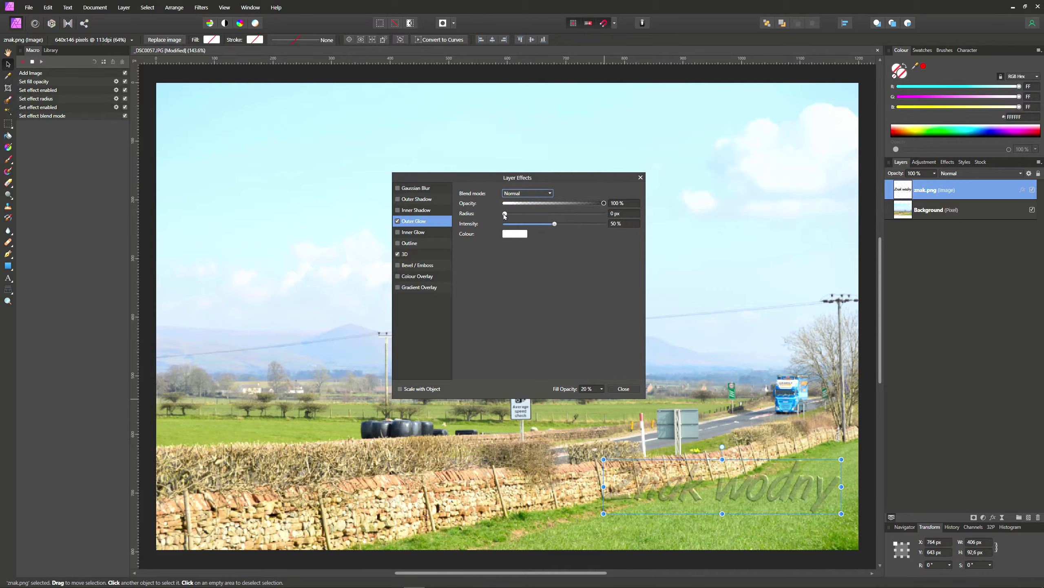
click(510, 218)
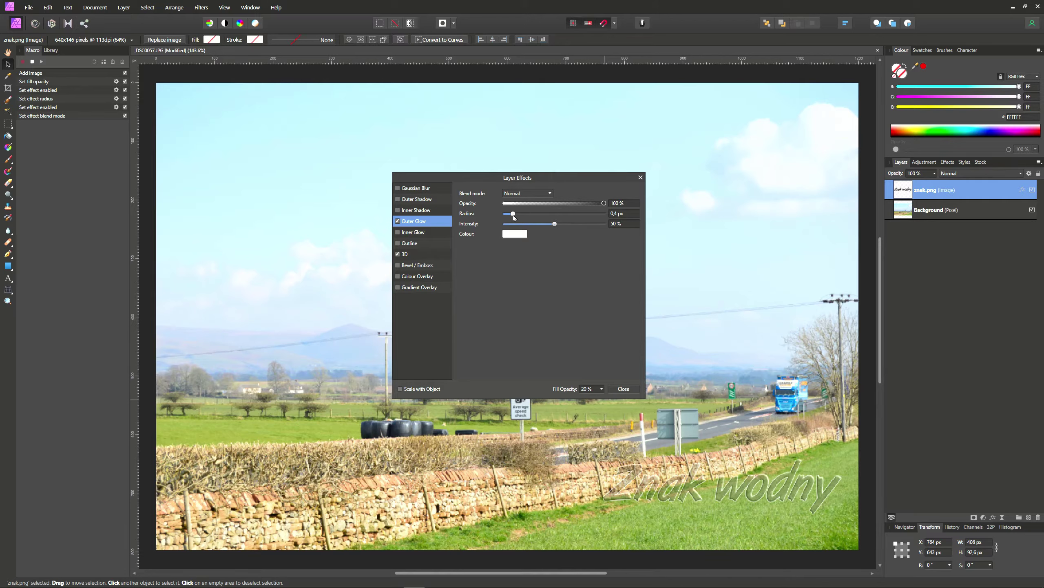
drag(513, 215, 513, 215)
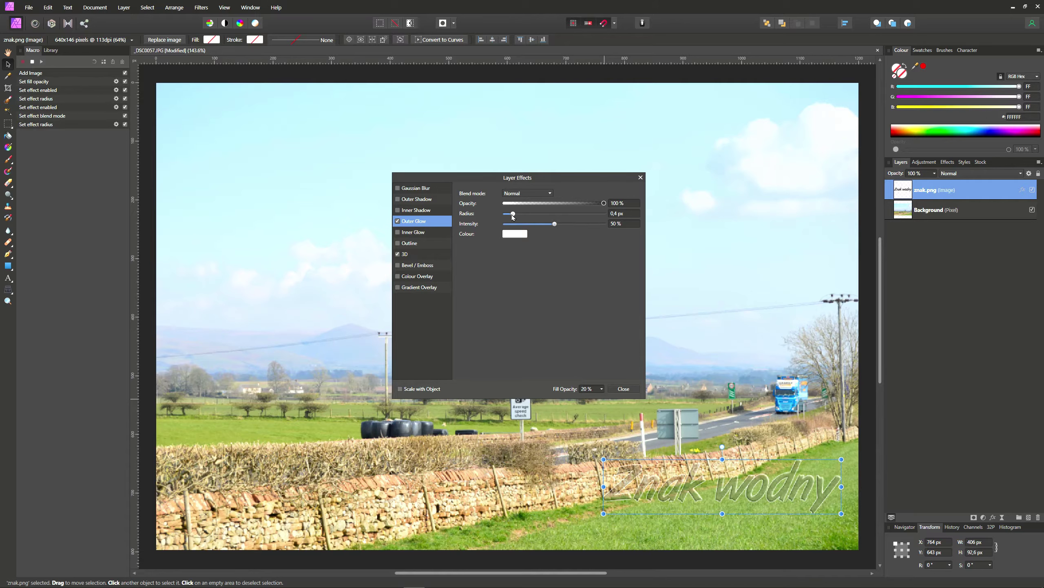
click(624, 389)
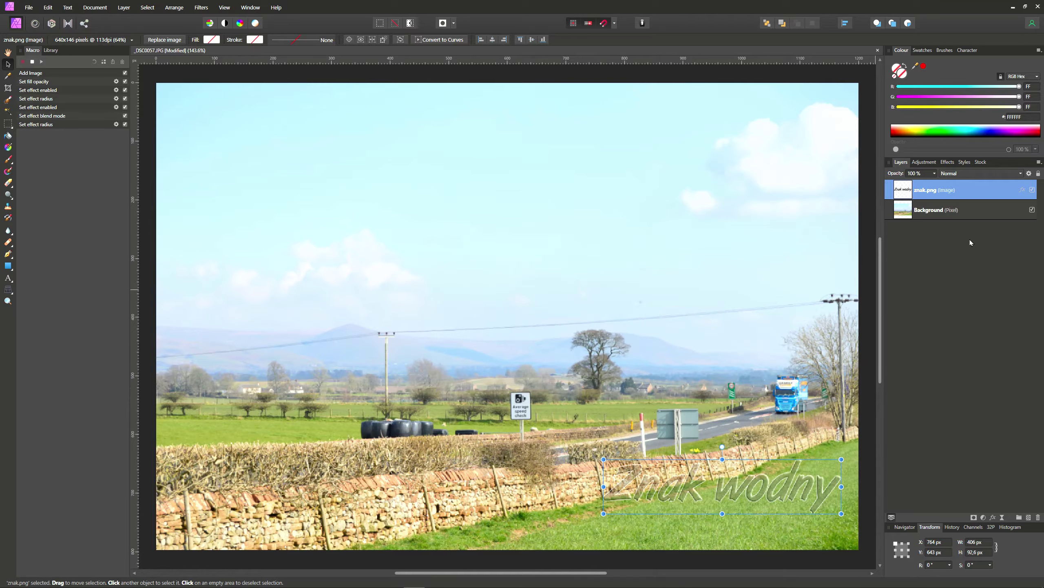
Make the watermark's effects scale with the object and nudge it slightly lower
click(993, 517)
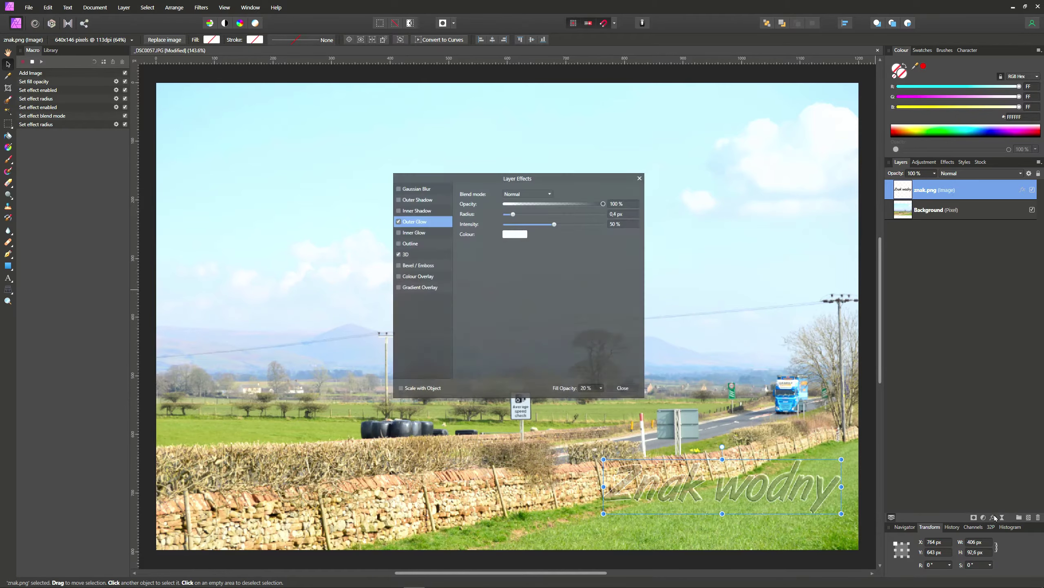
click(400, 389)
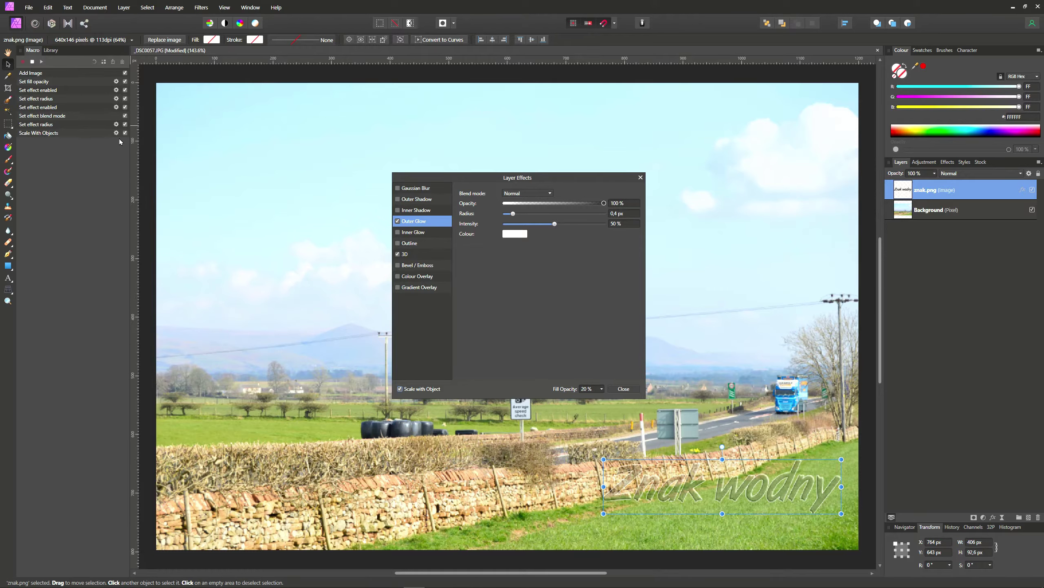
click(624, 388)
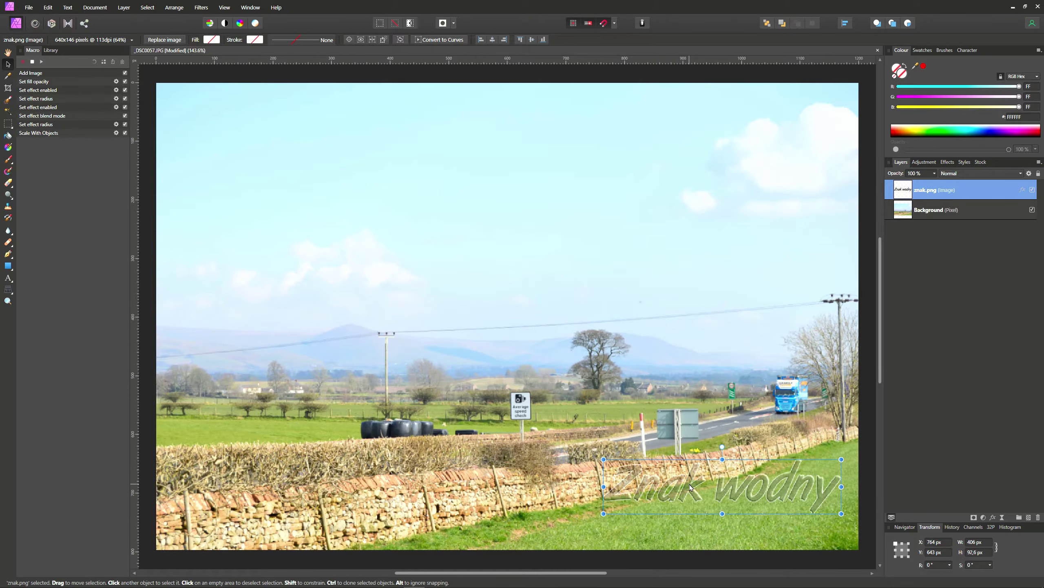
drag(690, 487, 689, 506)
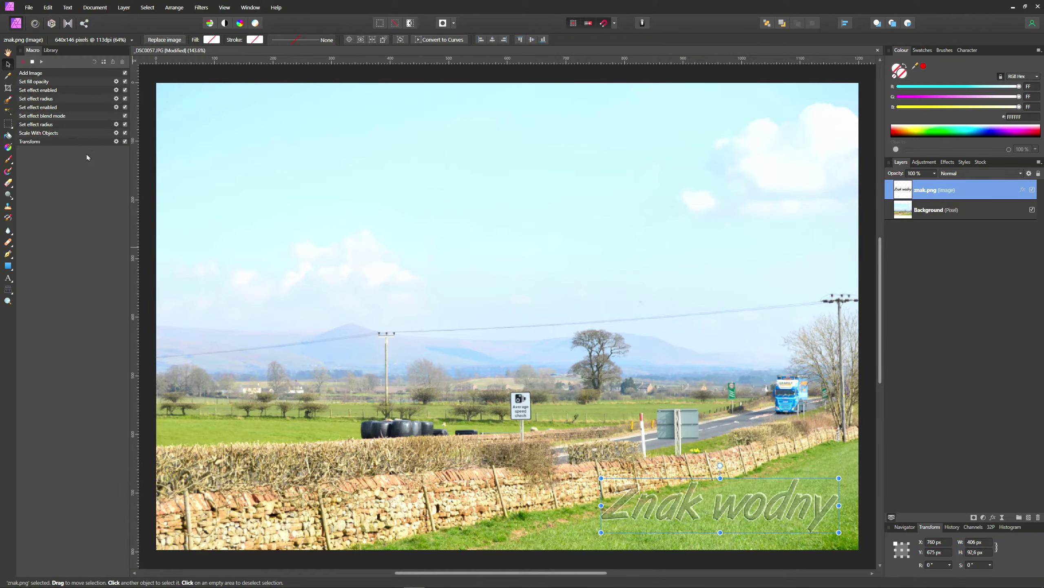
Stop the macro recording and create a library category named 'Znak, logo, obiekt'
click(33, 63)
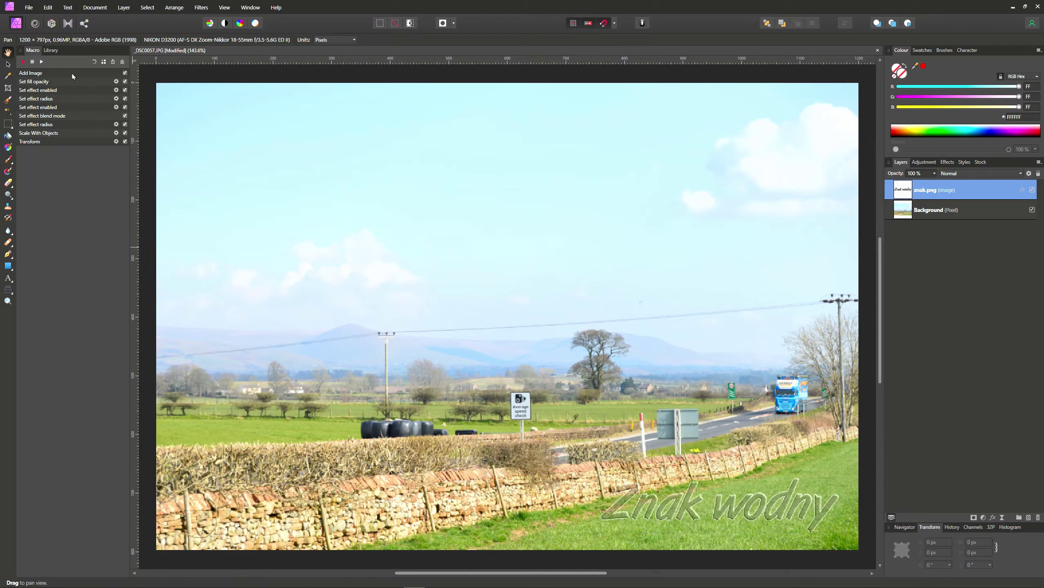
click(51, 51)
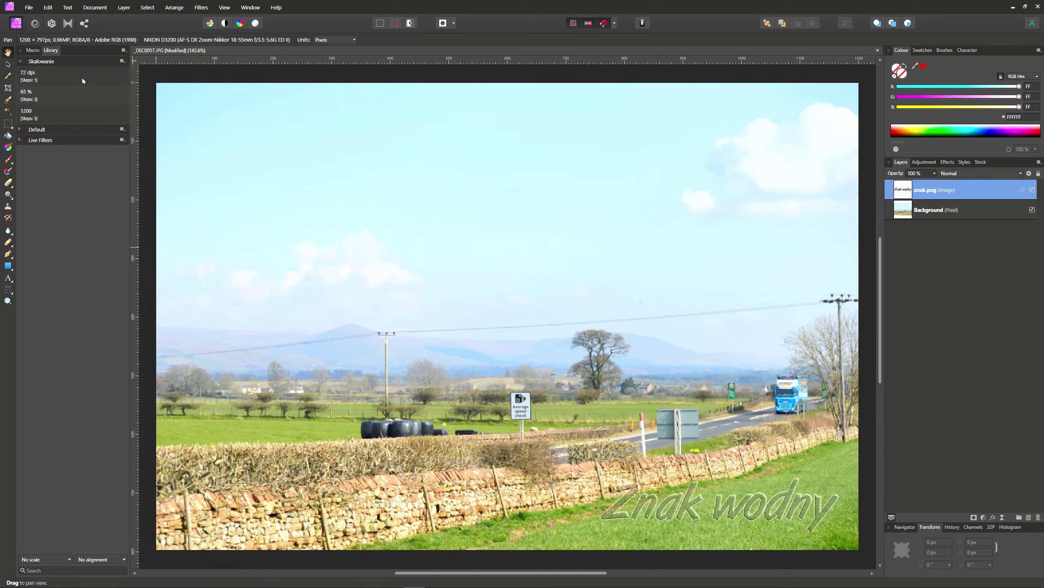
click(124, 51)
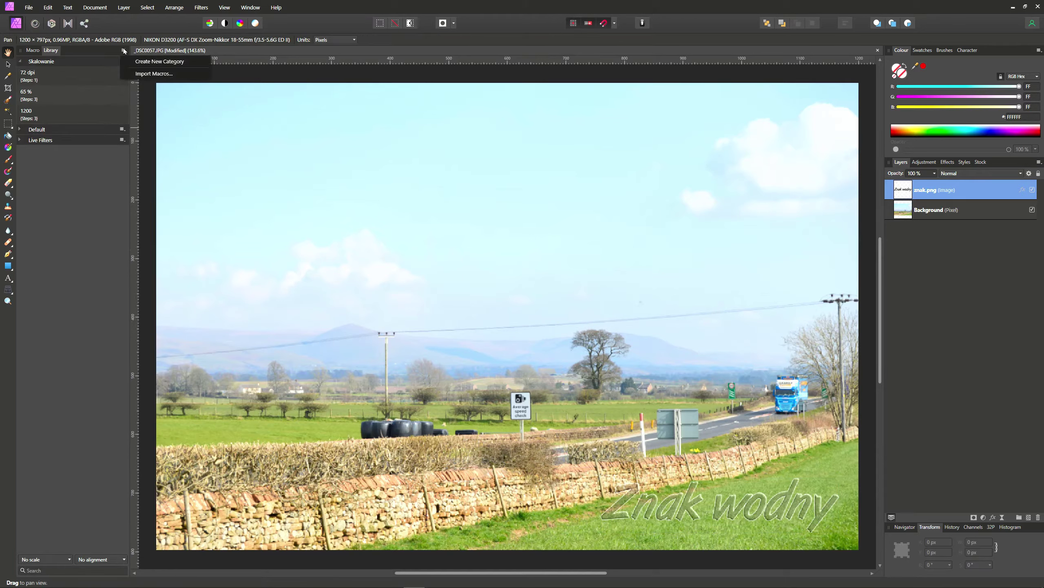
click(148, 73)
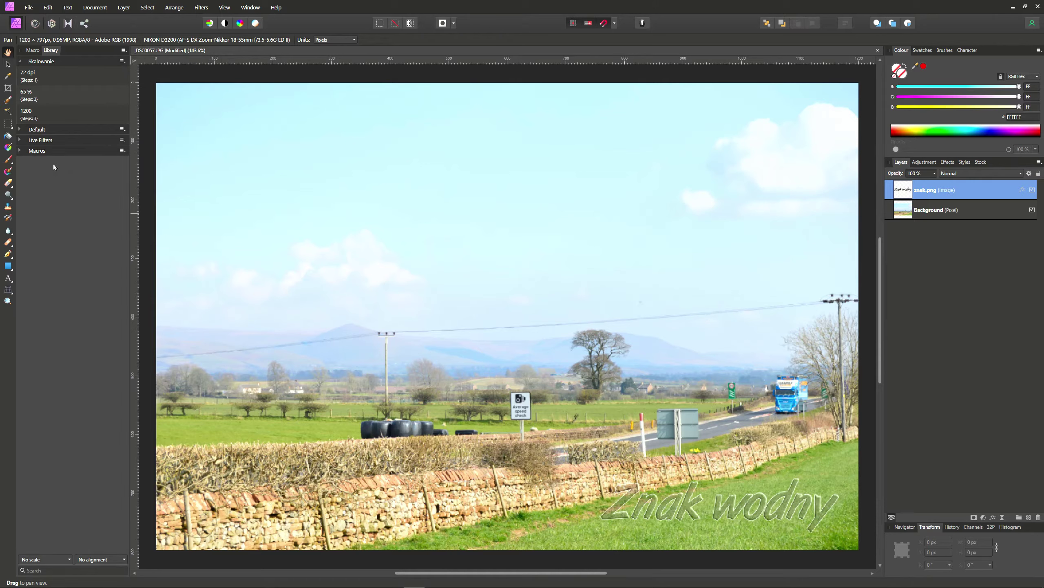
click(122, 151)
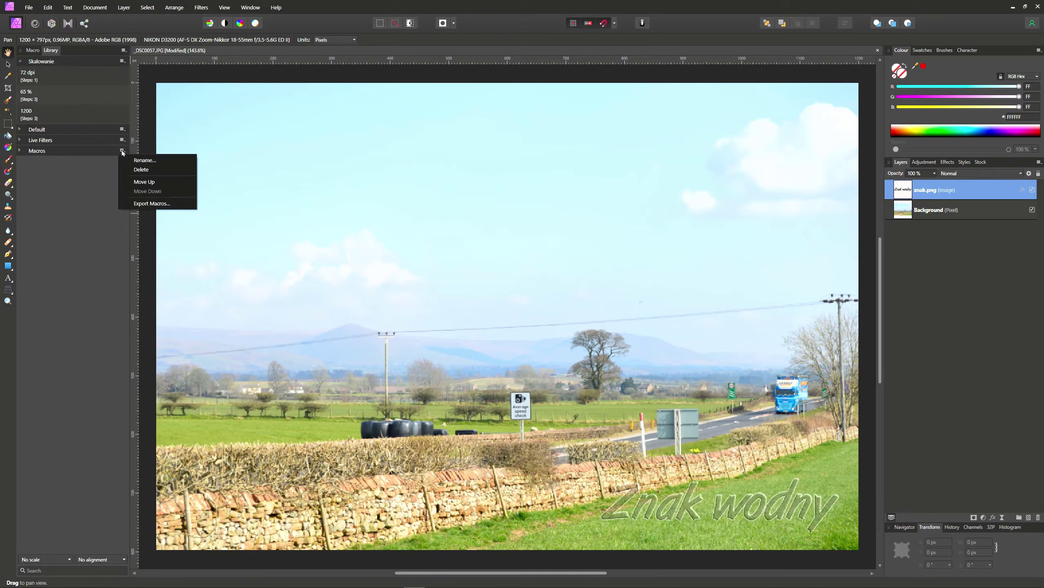
click(147, 163)
text(Z)
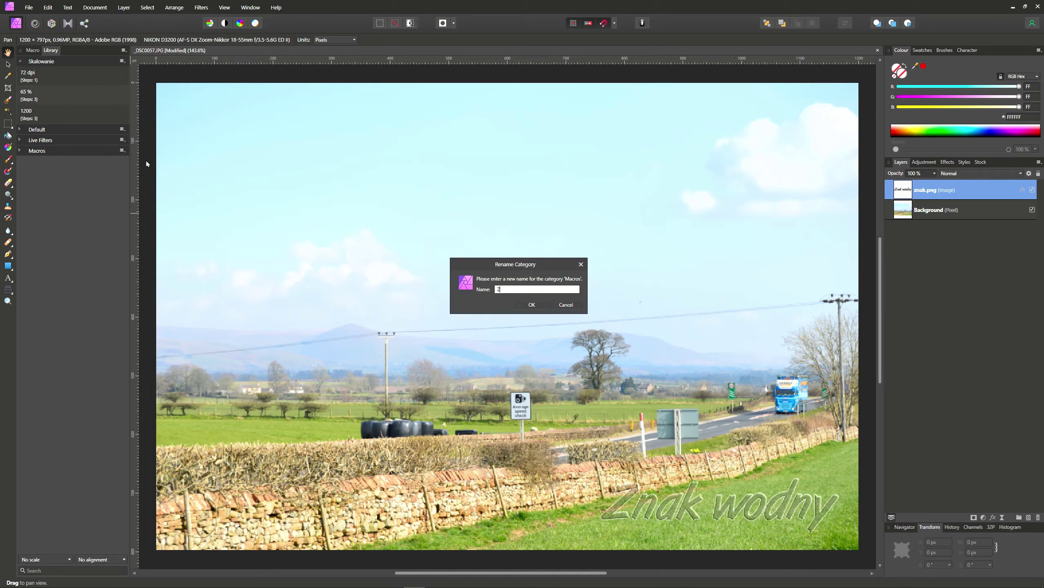
text(nak, )
text(logo, obiekt)
key(Return)
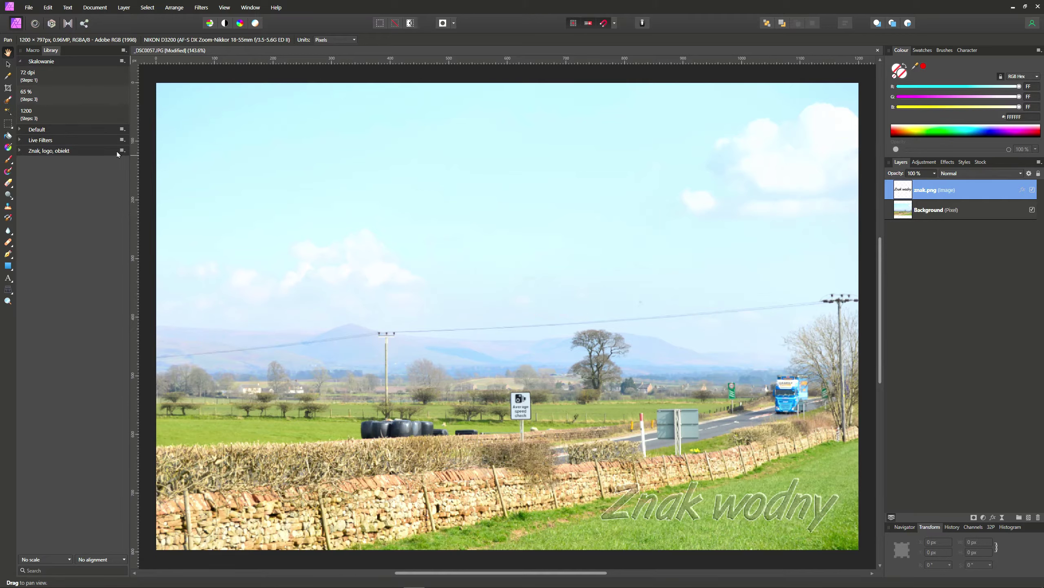
Move the 'Znak, logo, obiekt' category up twice so it sits above Default
click(121, 151)
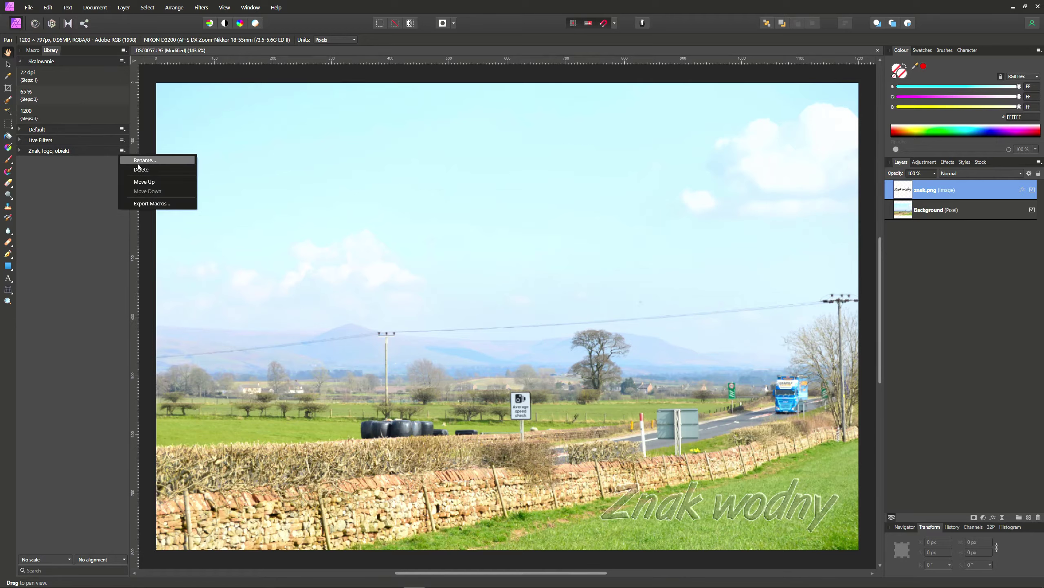
click(142, 181)
click(122, 140)
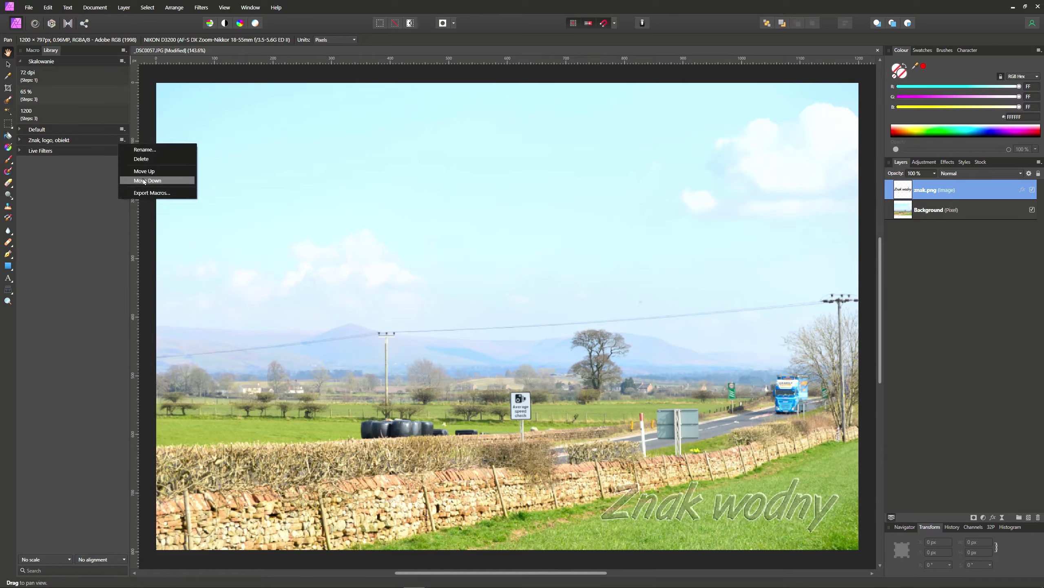
click(144, 171)
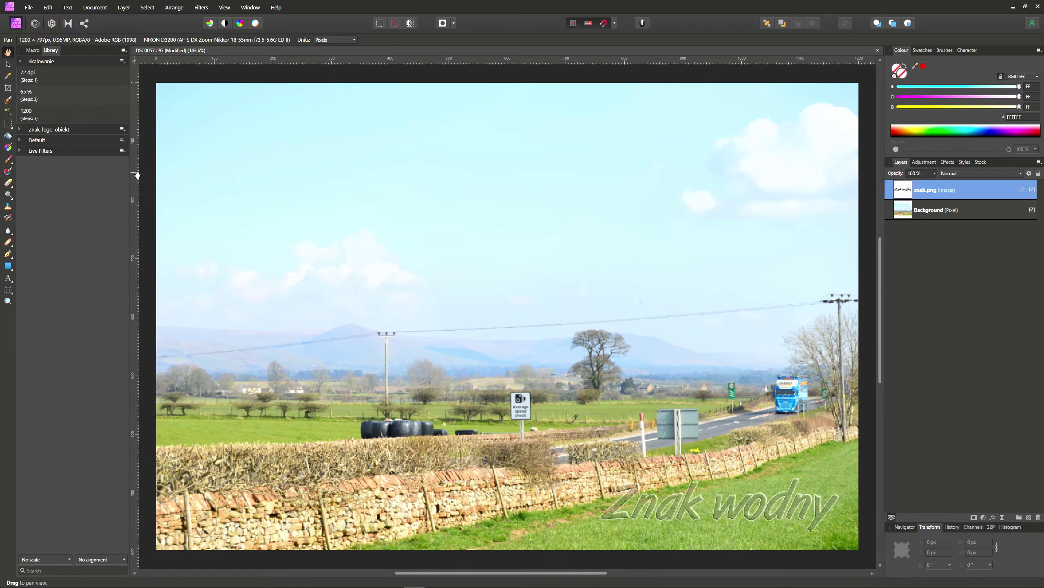
click(33, 50)
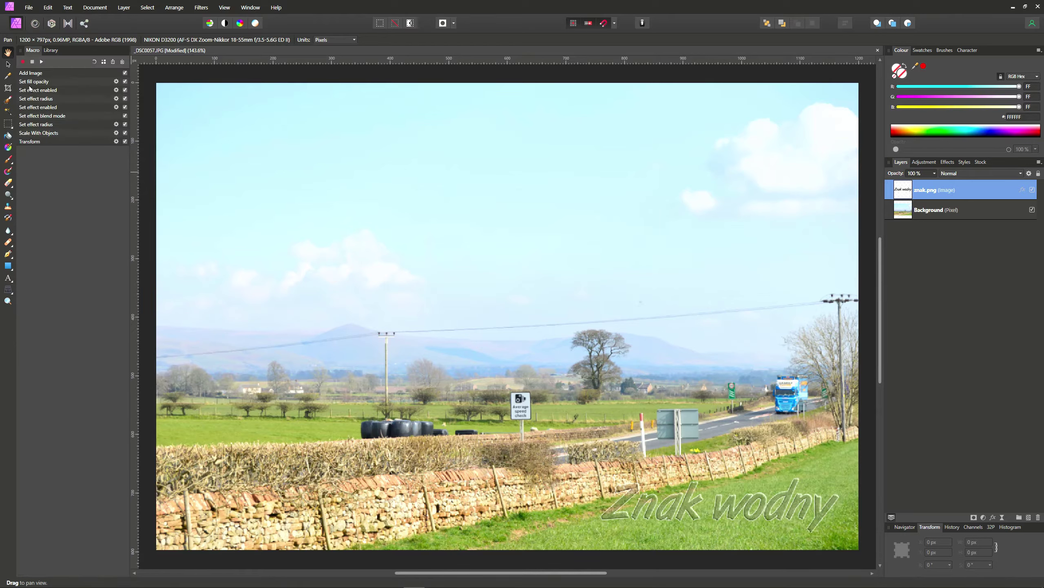
Save the recording as macro 'Znak prawy dolny' in the 'Znak, logo, obiekt' category
click(104, 64)
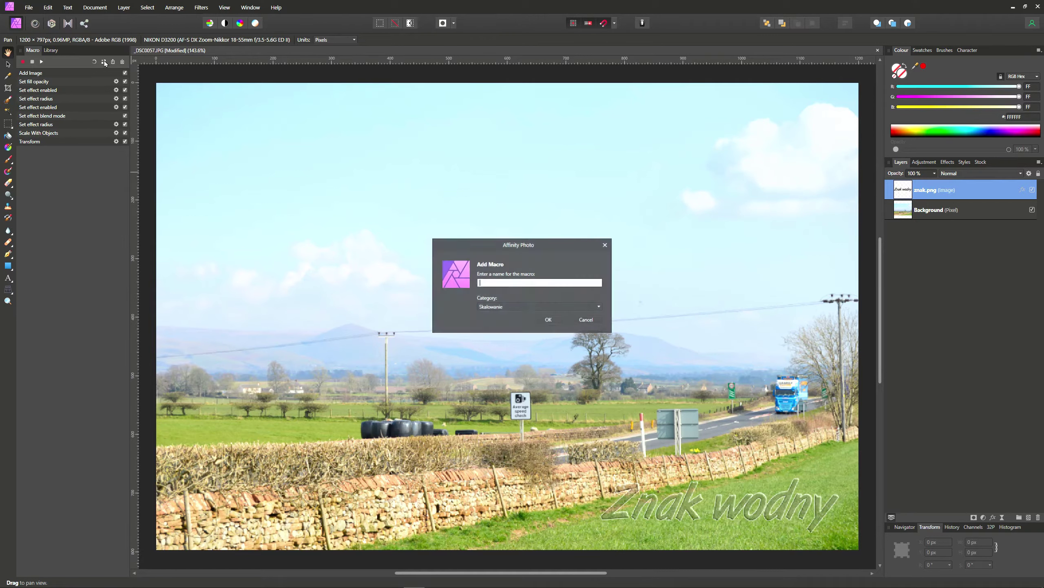
click(519, 309)
click(495, 326)
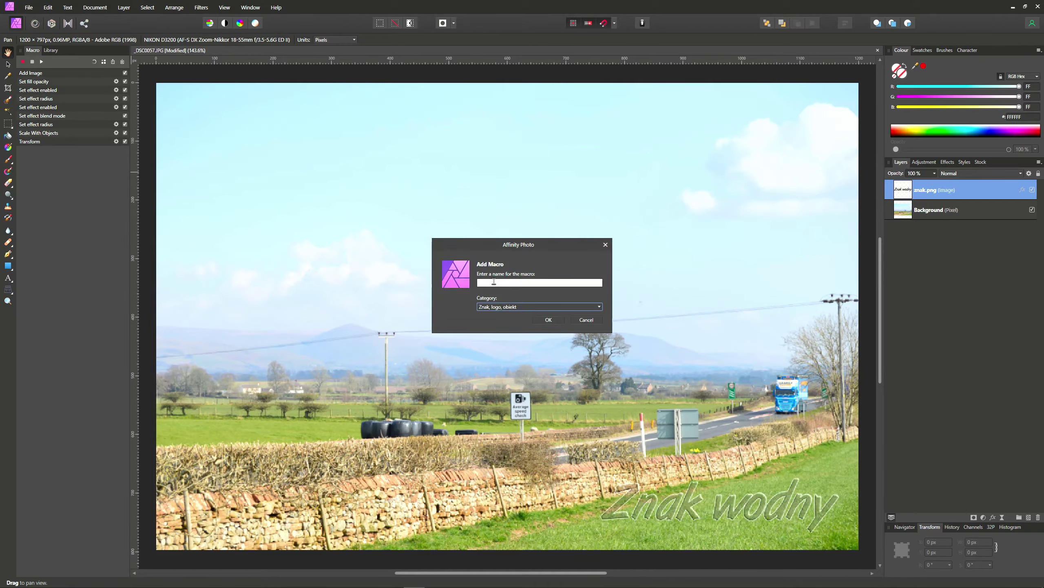
click(494, 282)
text(Znak pra)
text(wy dolny)
key(Return)
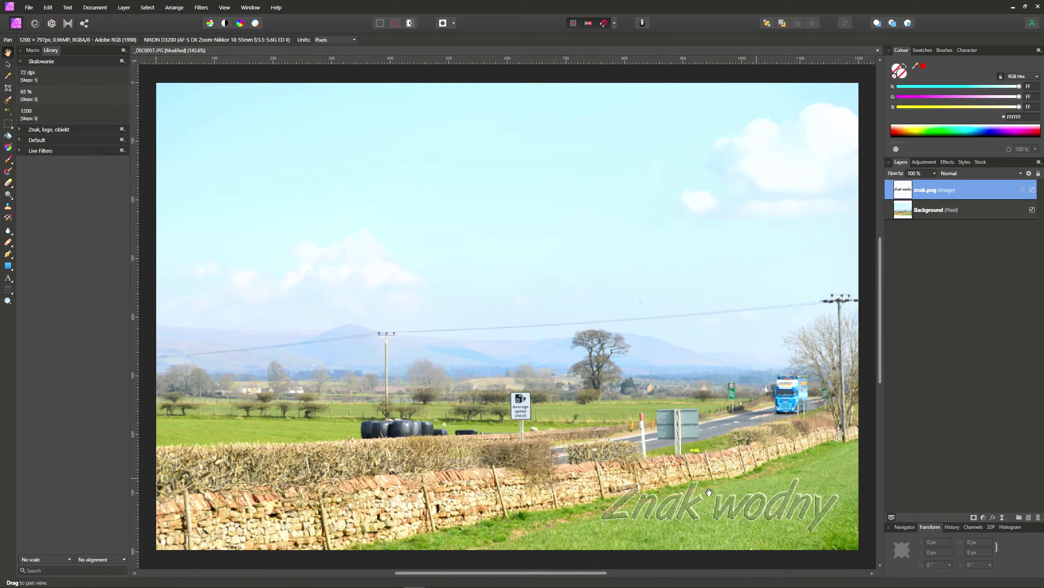
Clear the recorded macro steps and delete the Znak wodny watermark layer
click(33, 50)
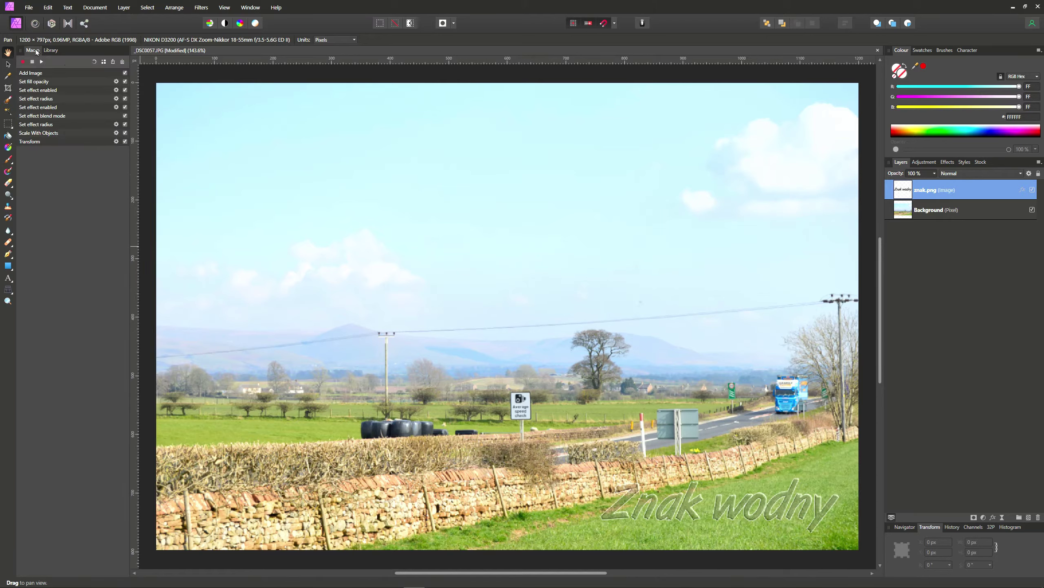
click(94, 62)
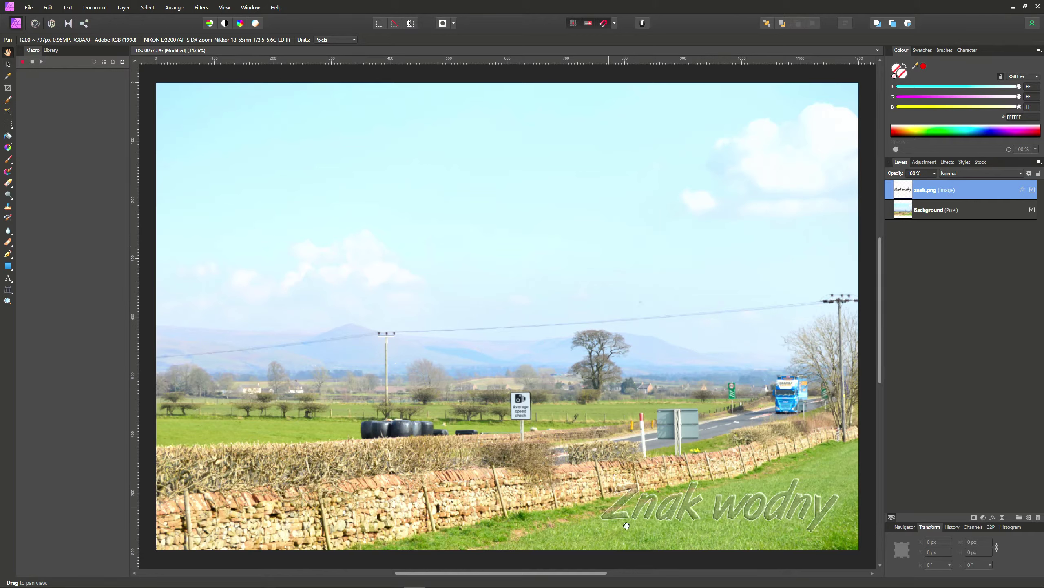
click(7, 65)
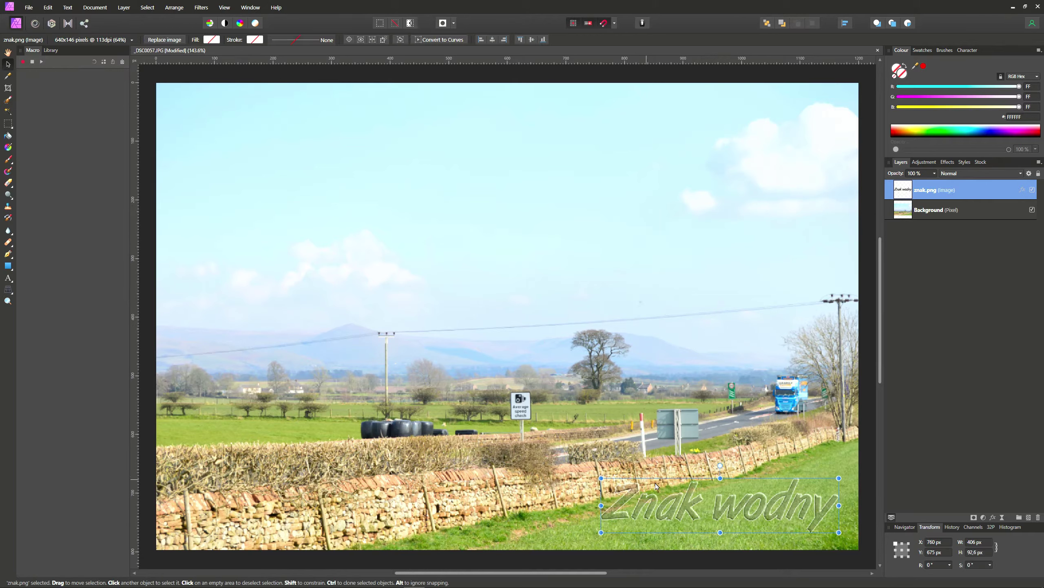
key(Delete)
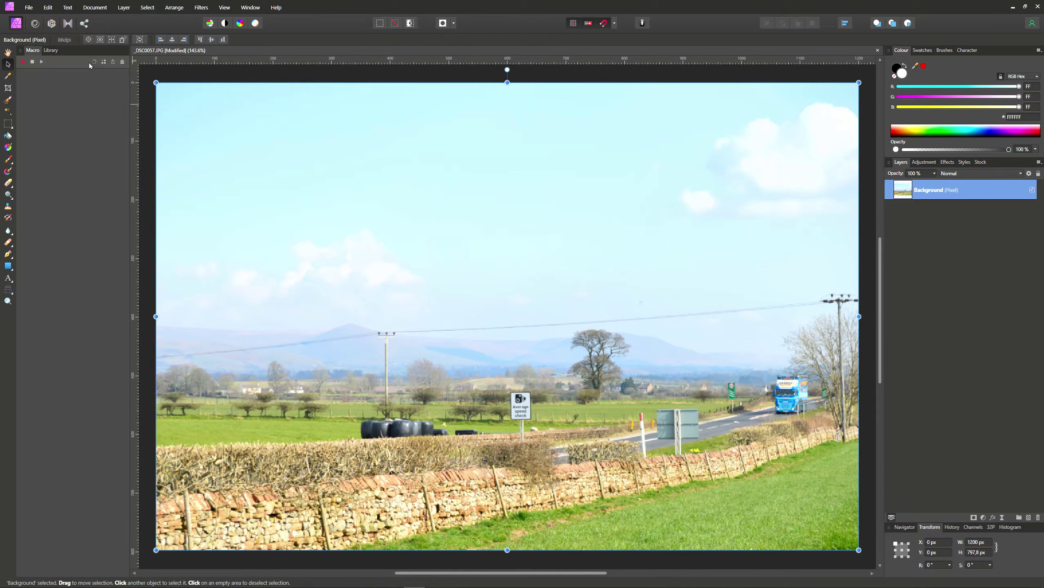
Run the 'Znak prawy dolny' macro from the library to restore the watermark
click(50, 50)
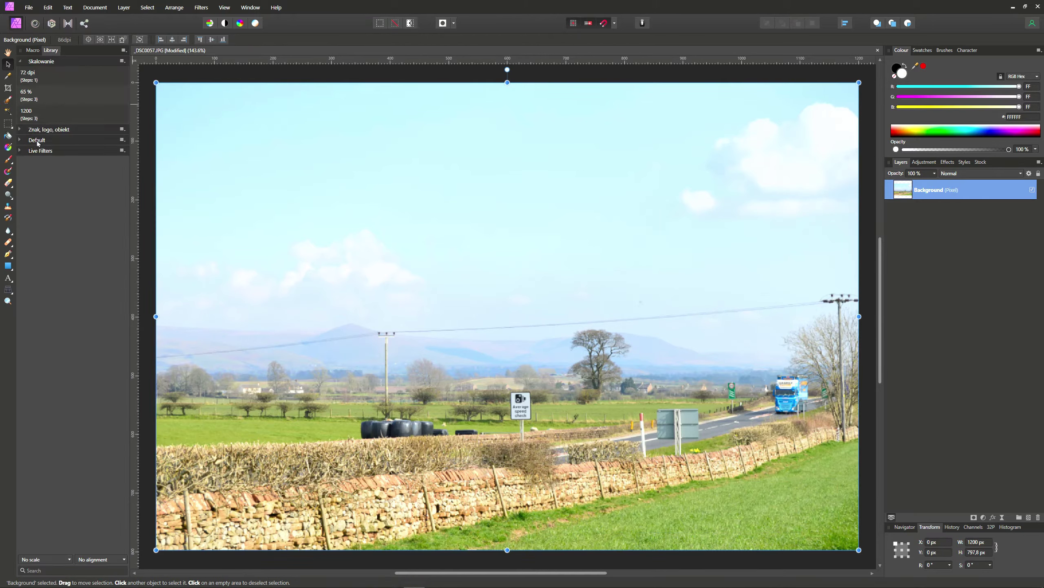
click(20, 130)
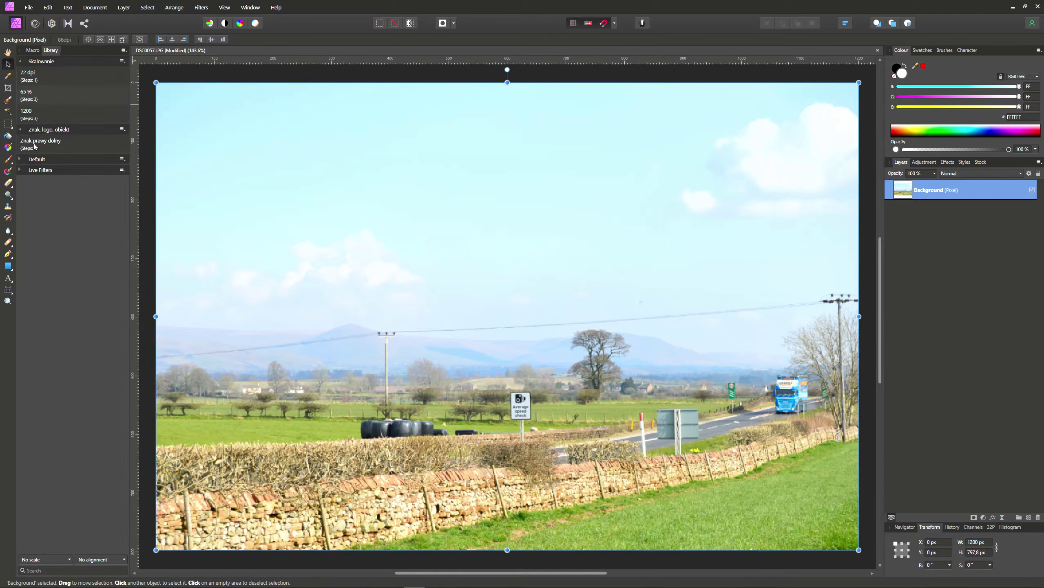
click(35, 147)
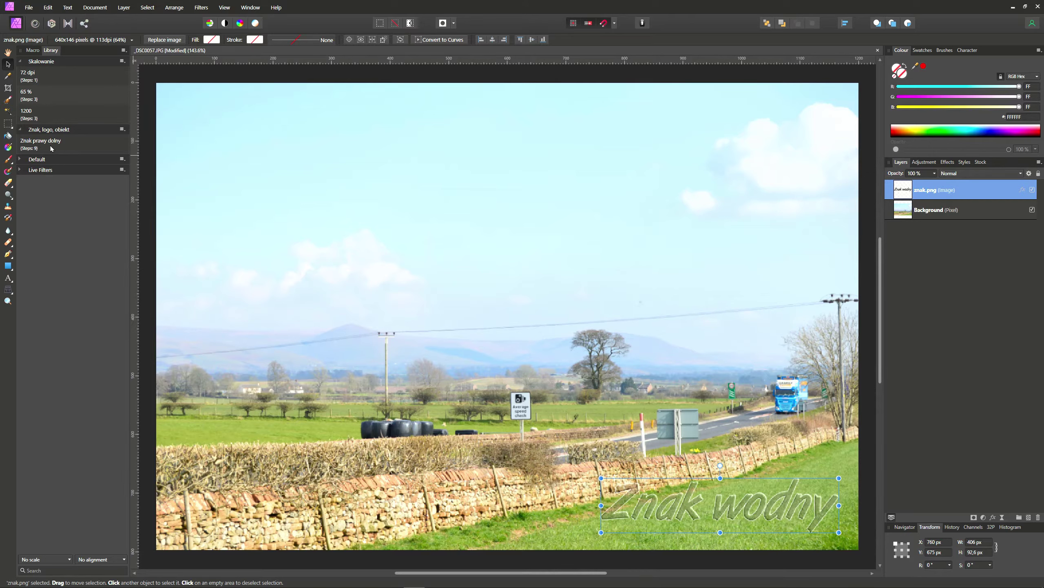
Edit the Znak prawy dolny macro and record the watermark centred, enlarged and tilted diagonally
right_click(37, 146)
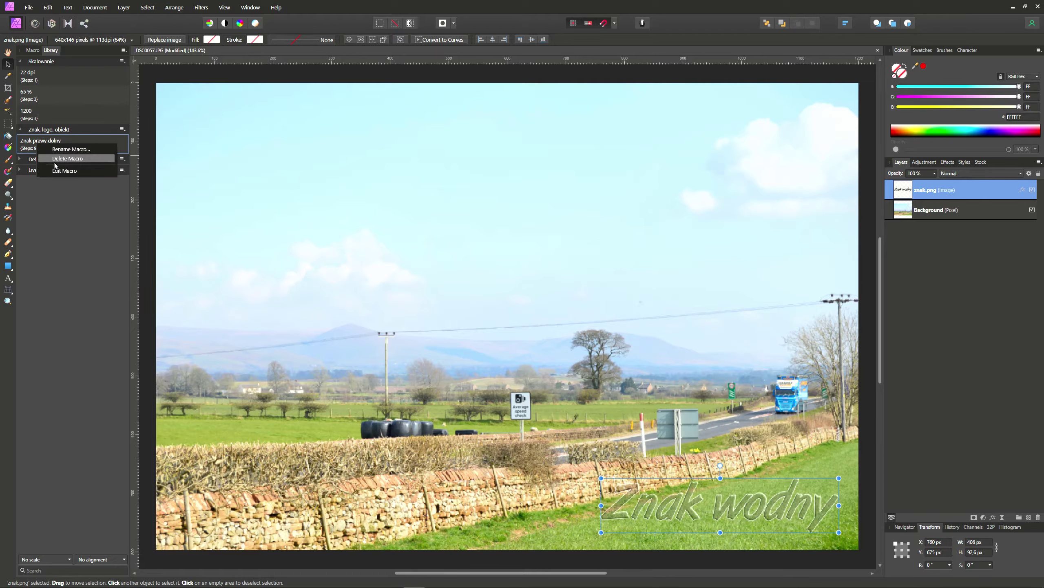
click(67, 171)
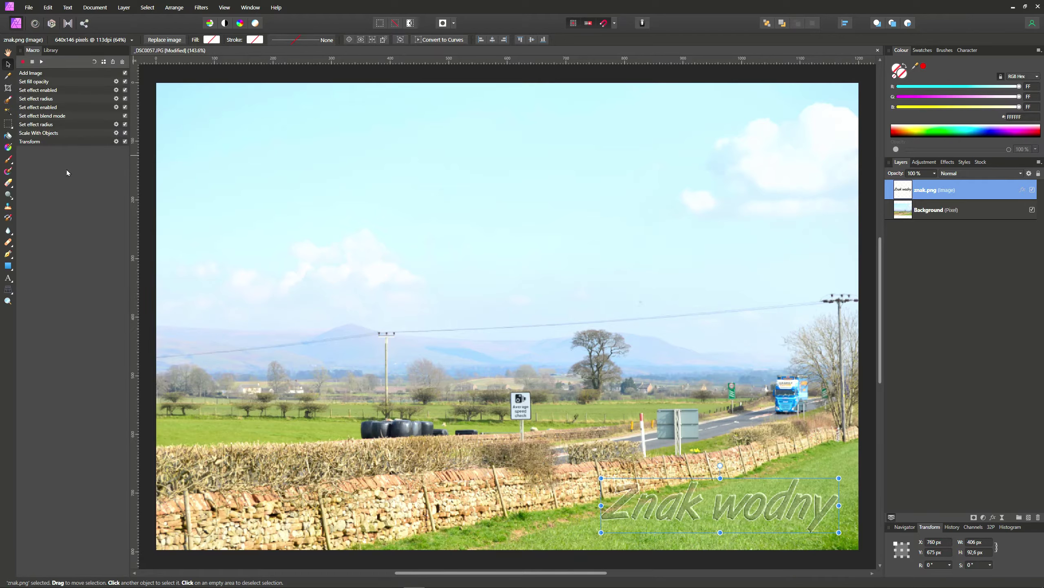
click(22, 62)
mouse_move(817, 517)
mouse_down()
mouse_move(610, 366)
mouse_move(663, 345)
mouse_move(599, 348)
mouse_move(604, 332)
mouse_up()
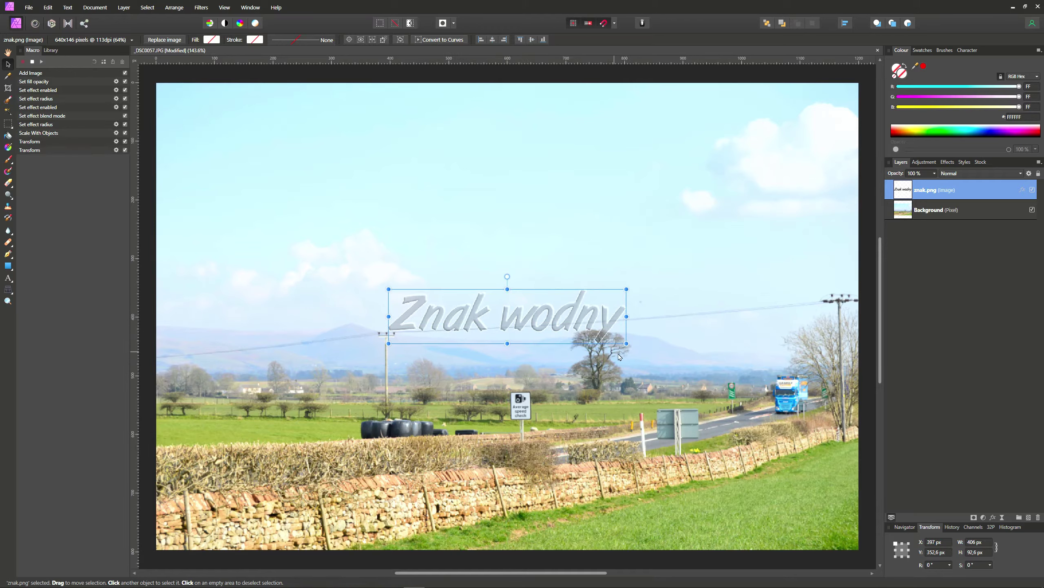
key(alt)
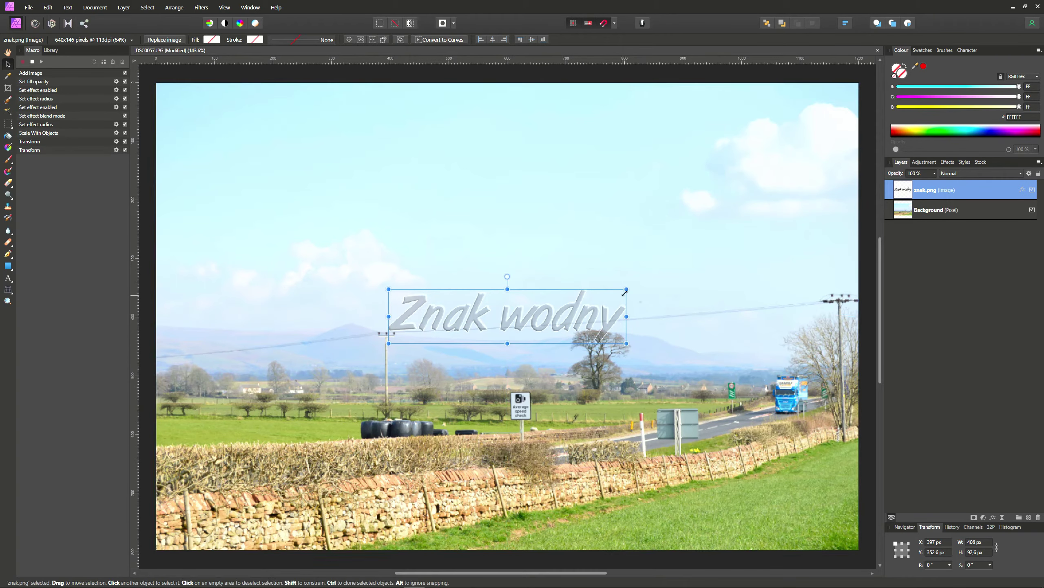
drag(627, 289, 806, 245)
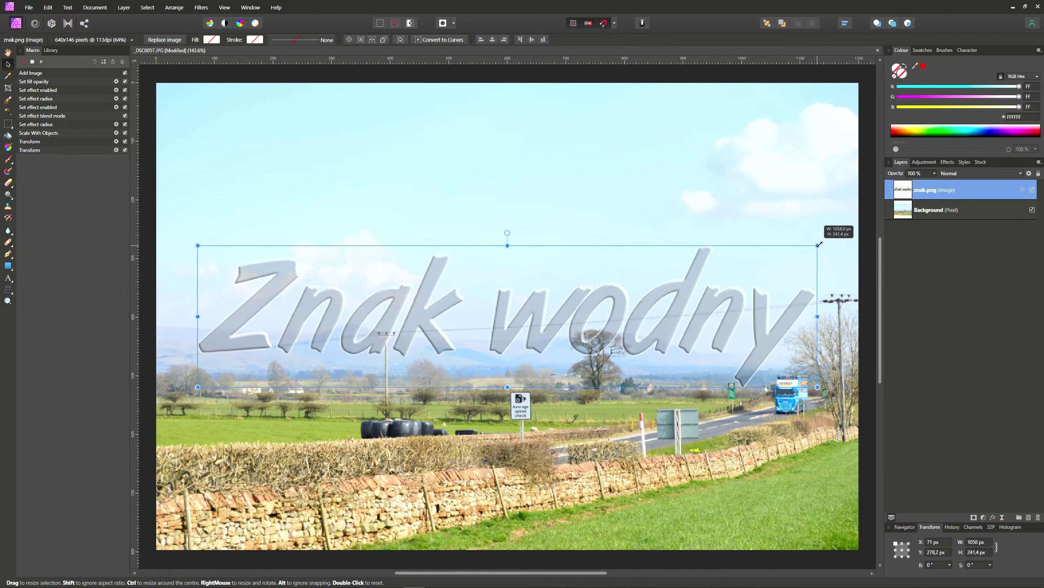
drag(807, 245, 827, 240)
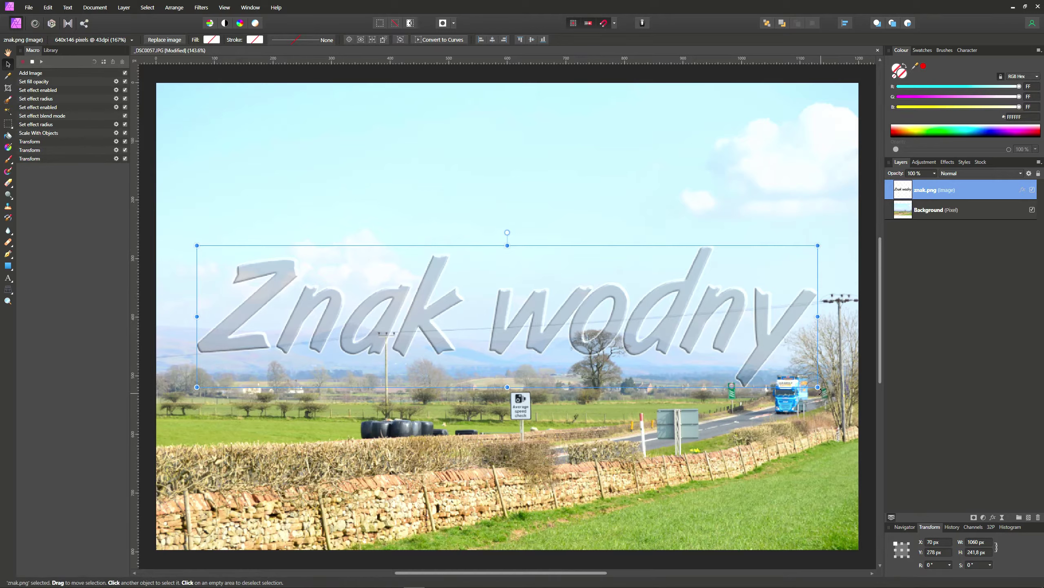
mouse_move(821, 391)
mouse_down()
mouse_move(815, 273)
mouse_move(789, 209)
mouse_up()
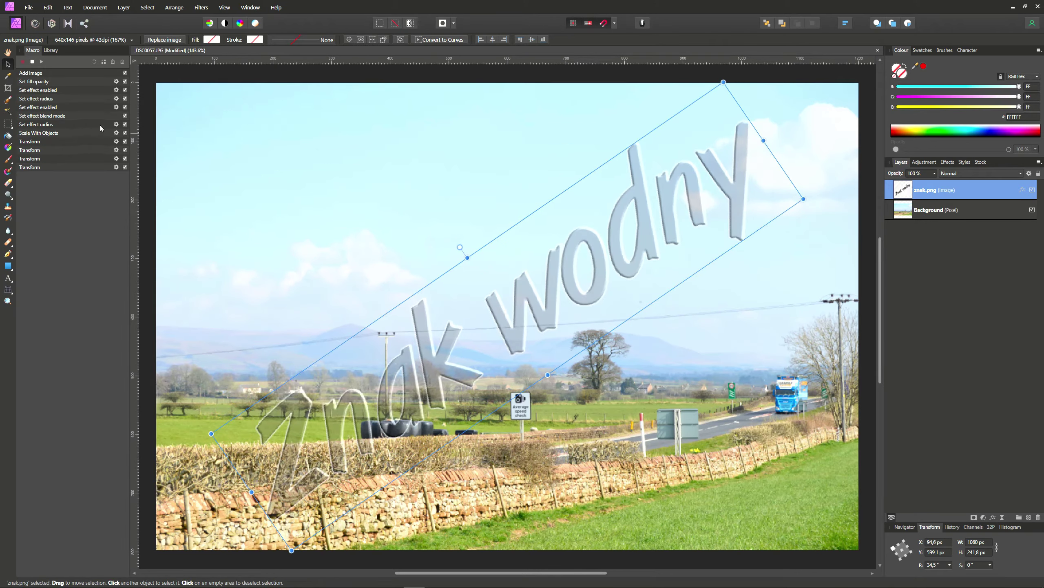
Set a recorded effect step's radius to 0.2 and review the fill opacity step settings
click(116, 126)
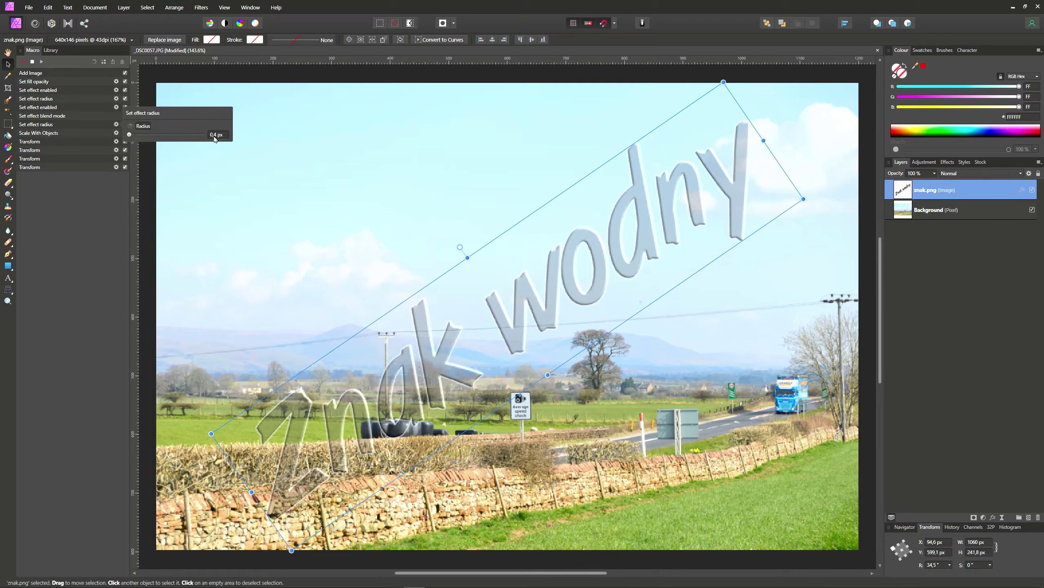
click(216, 135)
text(0.2)
click(65, 211)
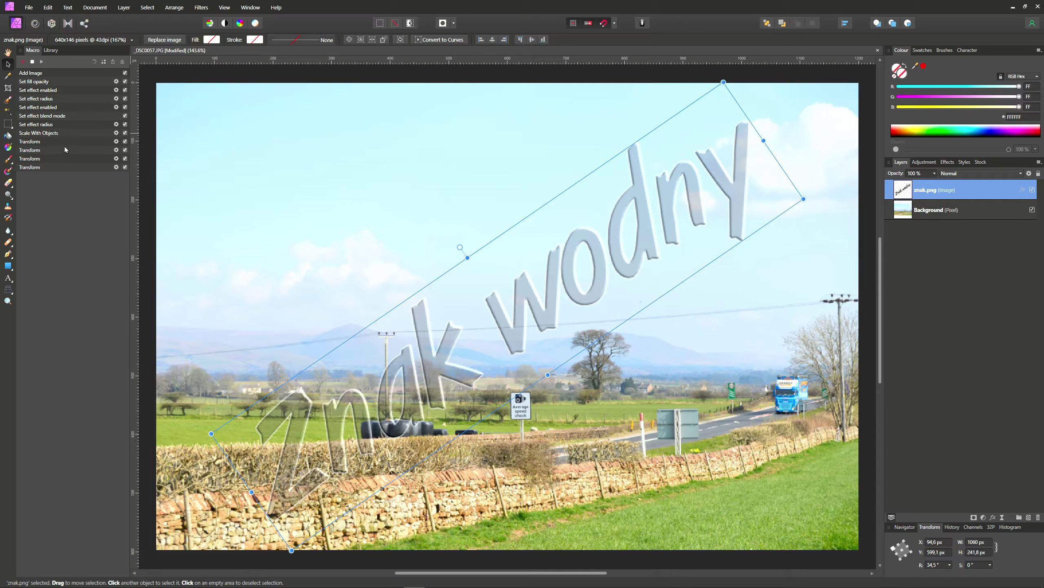
click(117, 82)
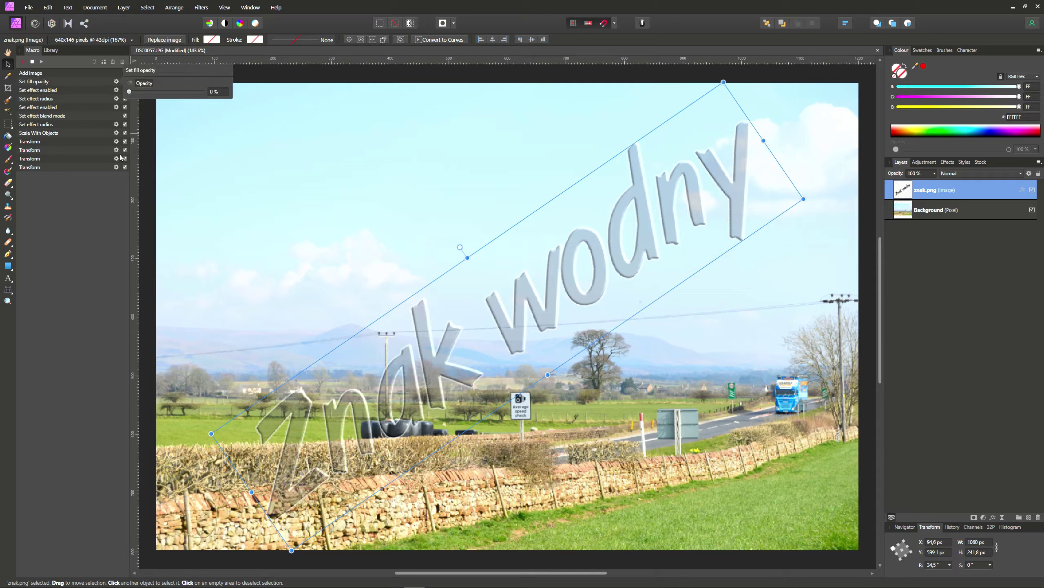
click(116, 125)
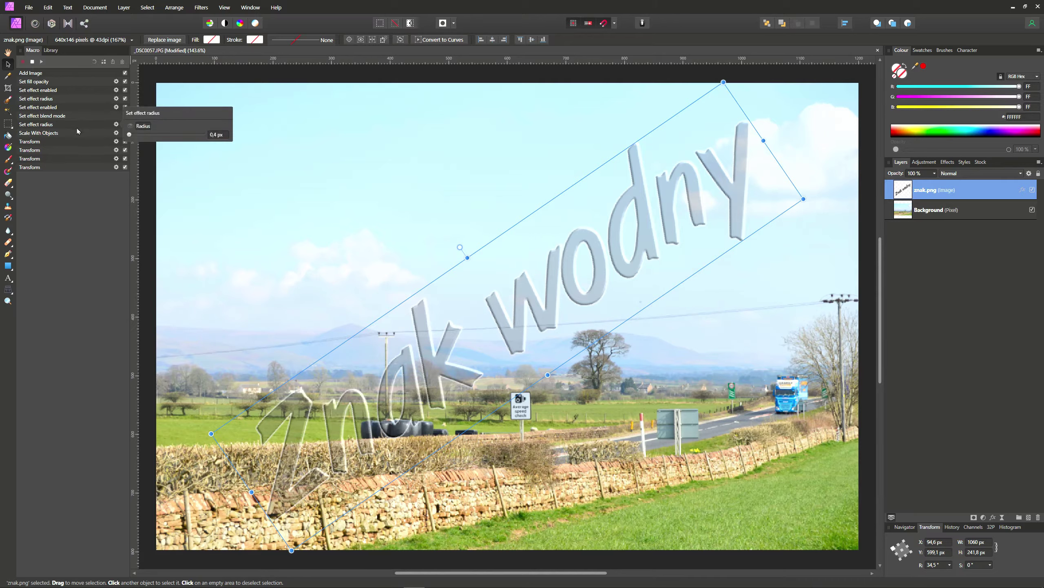
click(100, 118)
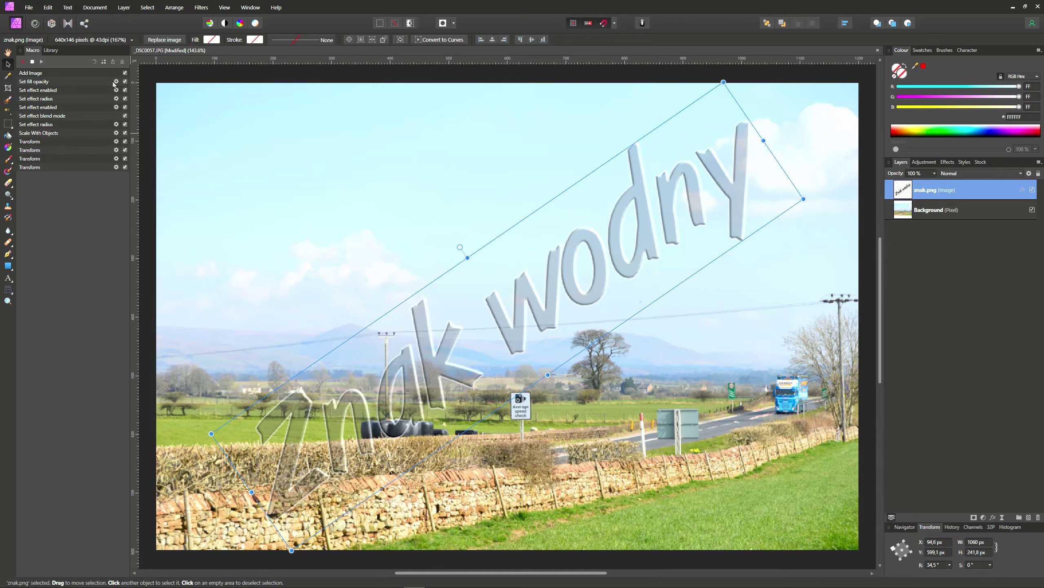
click(116, 82)
click(117, 83)
Stop recording and save it as macro 'Po przekątnej' under 'Znak, logo, obiekt'
click(33, 62)
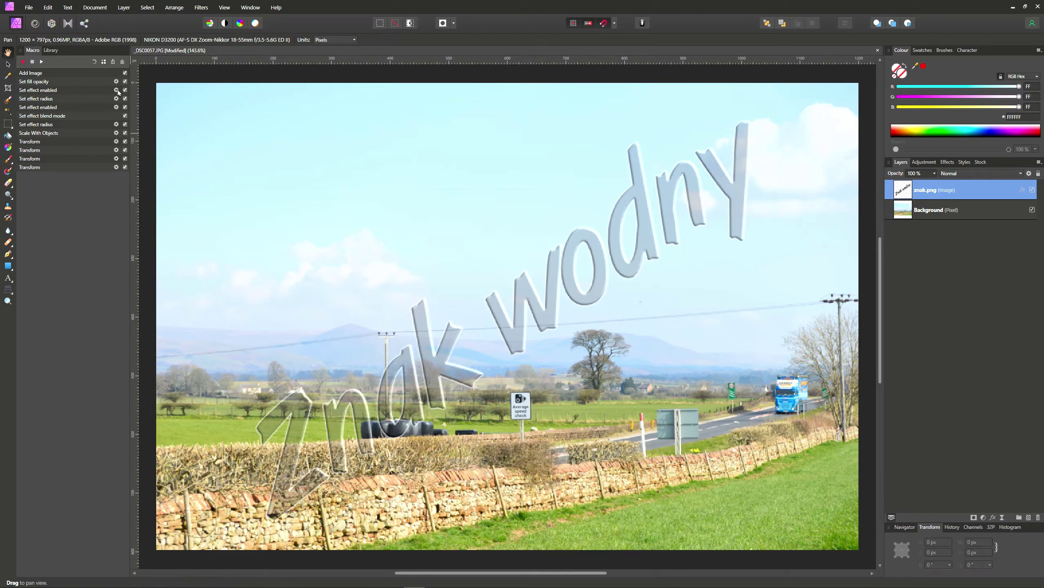
click(103, 62)
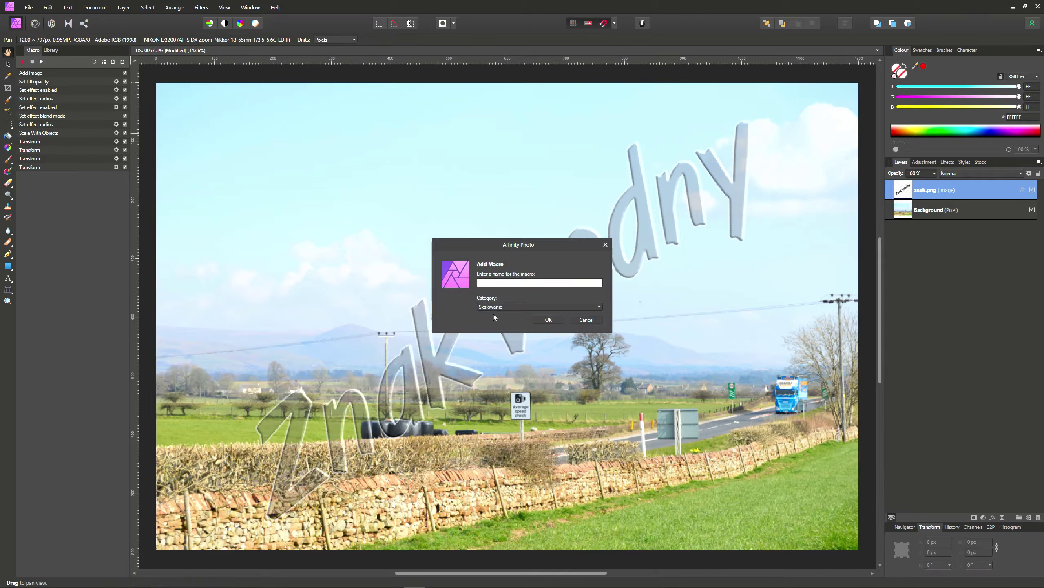
click(517, 307)
click(487, 326)
text(Po)
text( przekątnej)
key(Return)
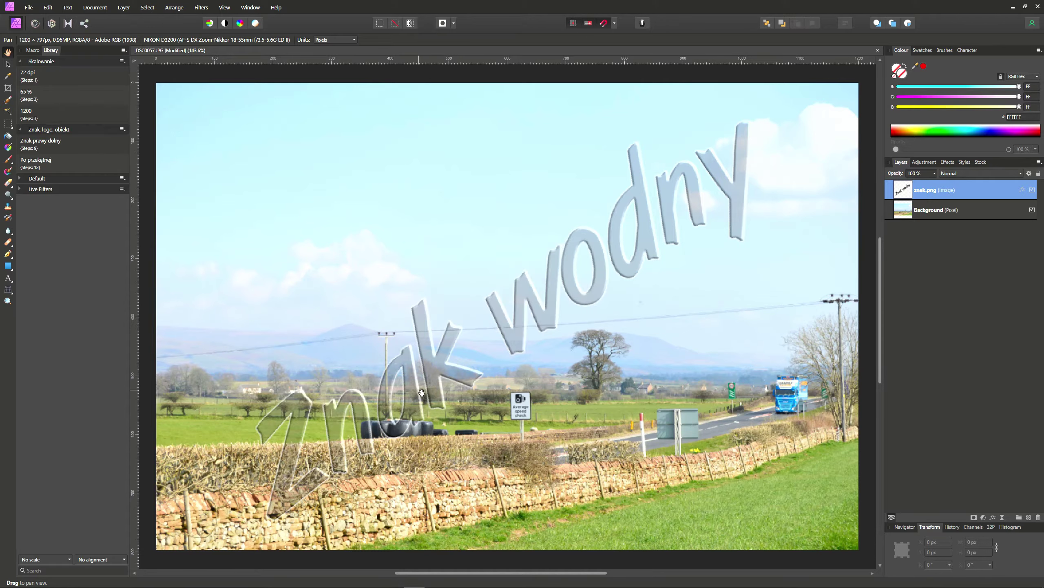
Delete the diagonal watermark, then run the Po przekątnej and Znak prawy dolny macros
click(8, 64)
click(382, 417)
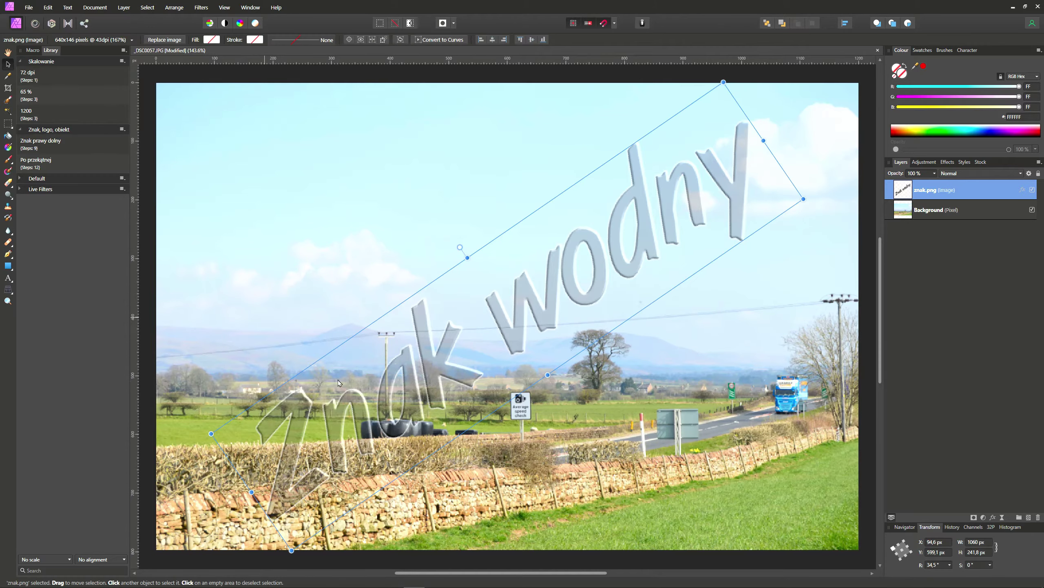
key(Delete)
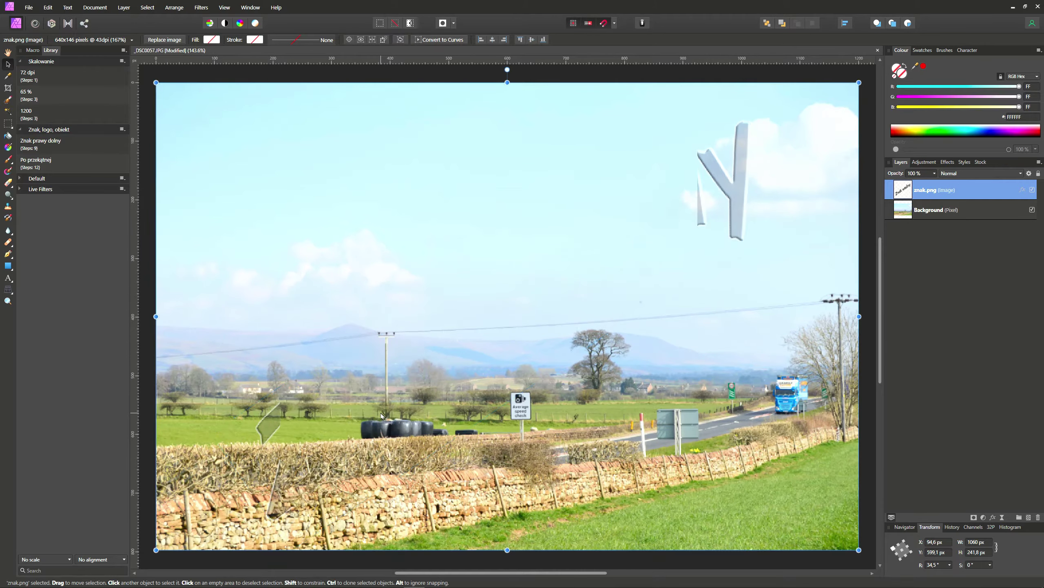
click(33, 49)
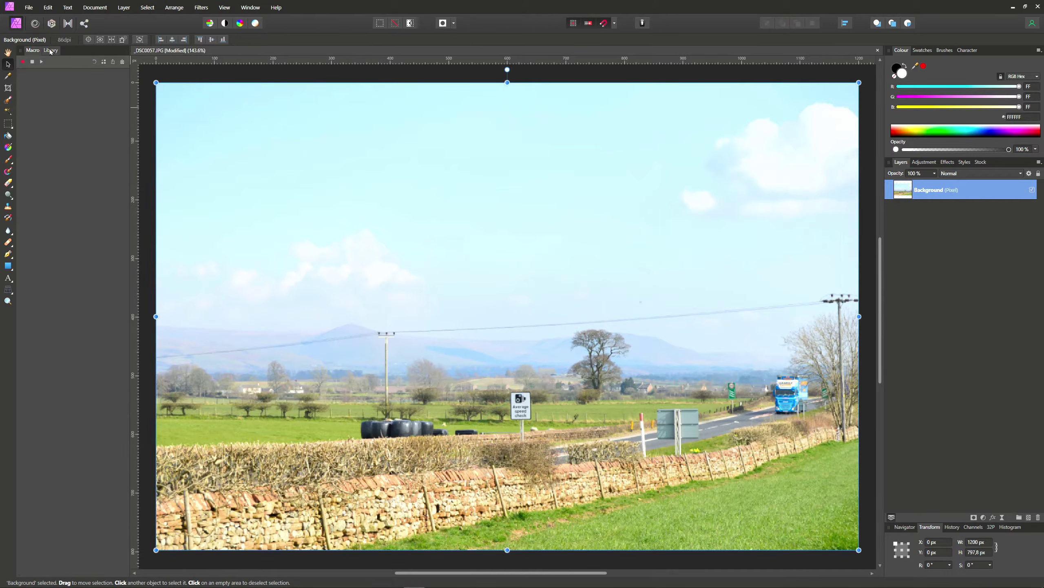
click(51, 50)
click(36, 162)
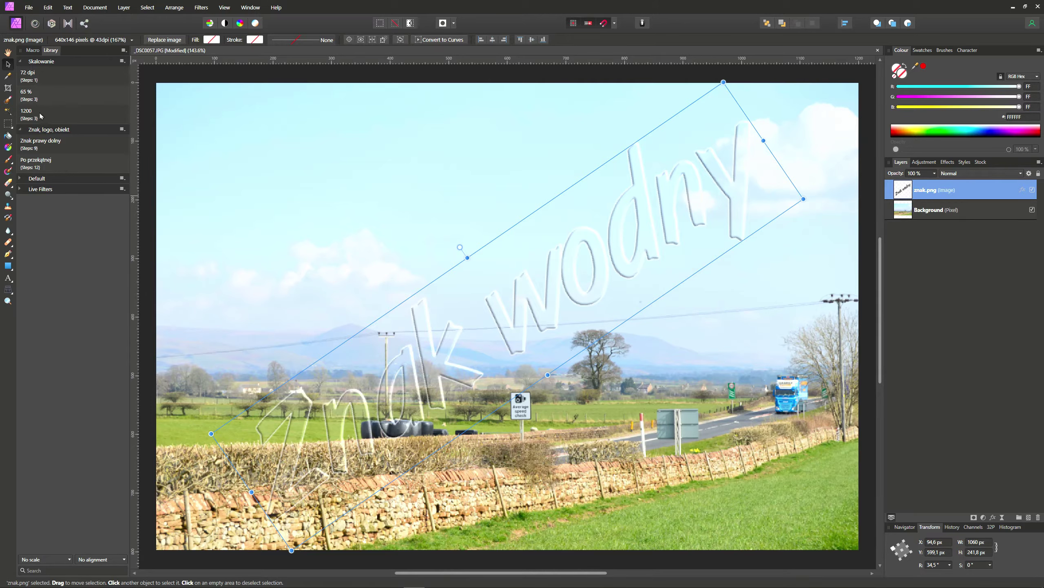
click(35, 143)
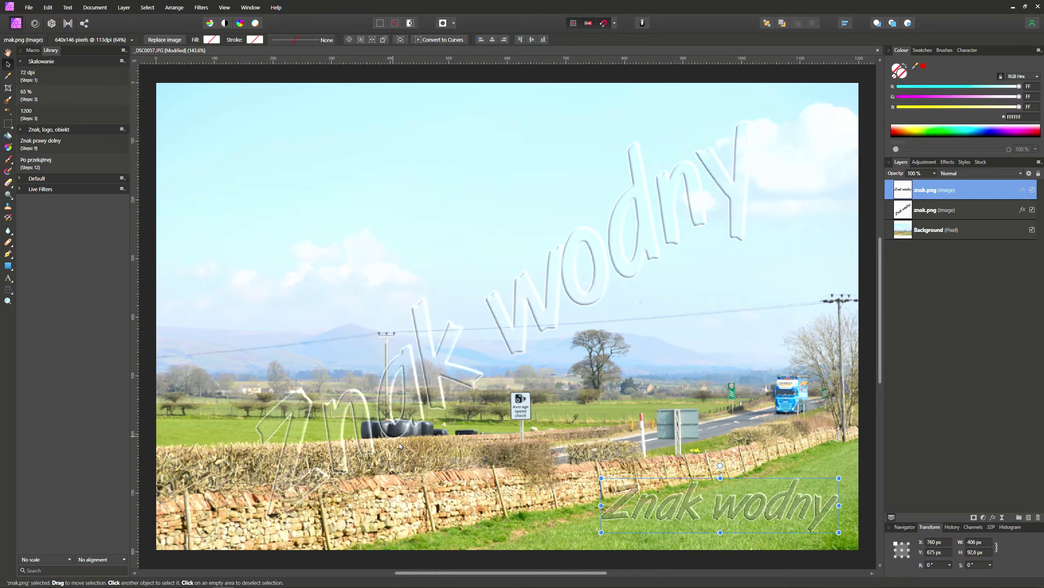
Delete both the diagonal and bottom-right watermark layers
click(408, 417)
key(Delete)
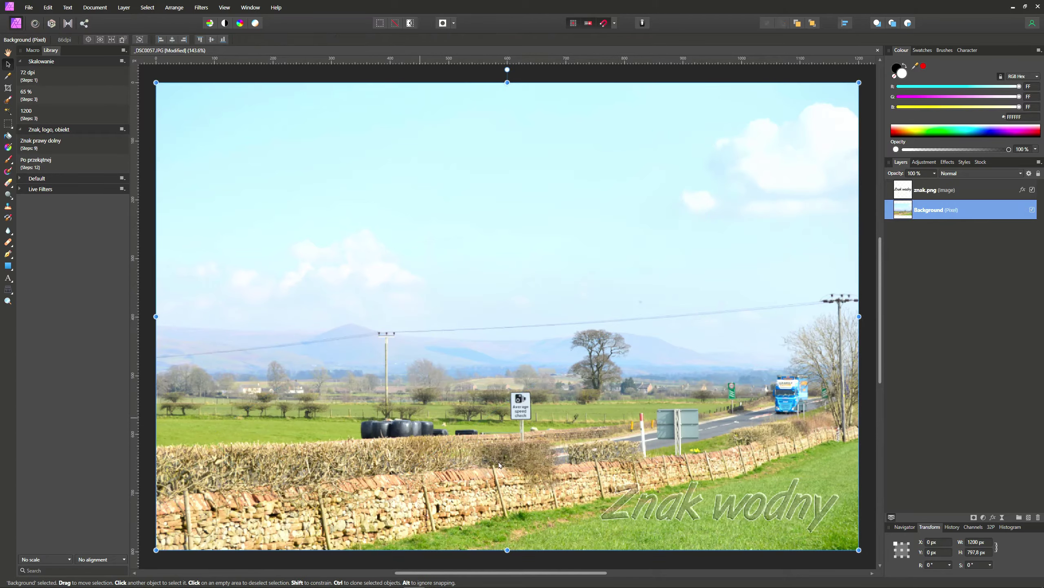
click(649, 517)
key(Delete)
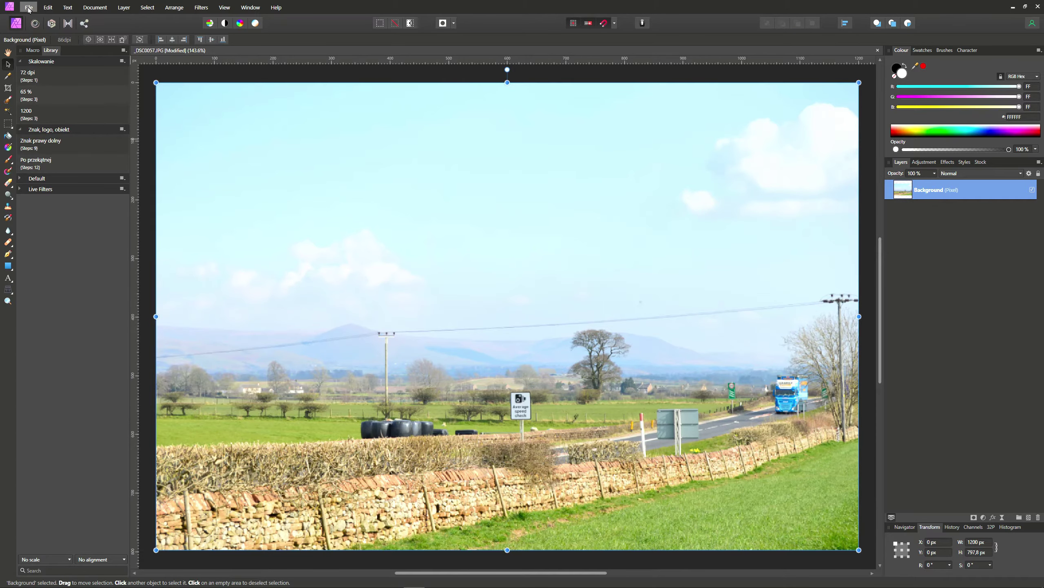
Start a new batch job with _DSC0029, _DSC0050 and _DSC0052 as sources
click(29, 7)
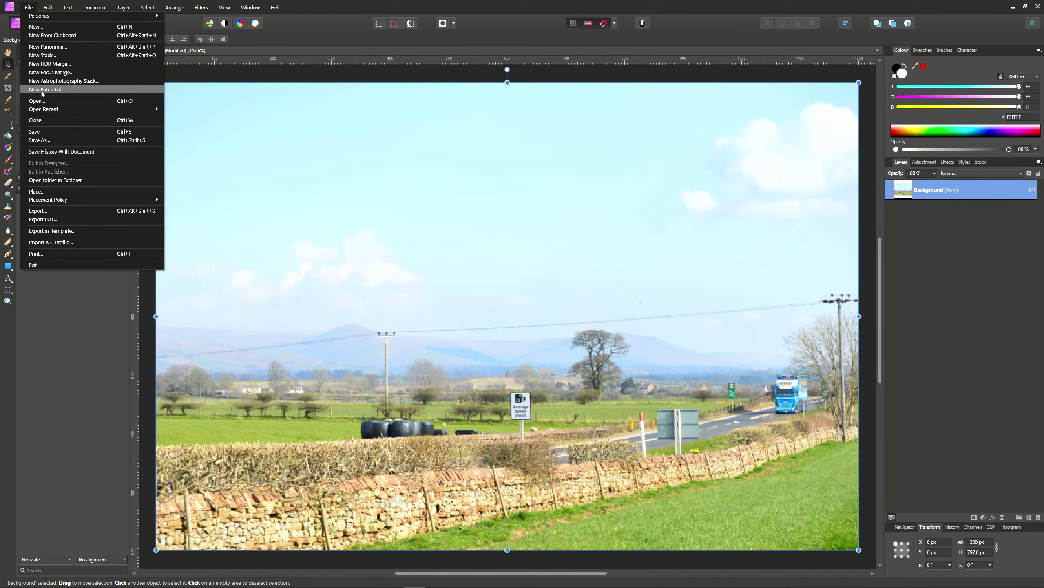
click(43, 90)
click(469, 387)
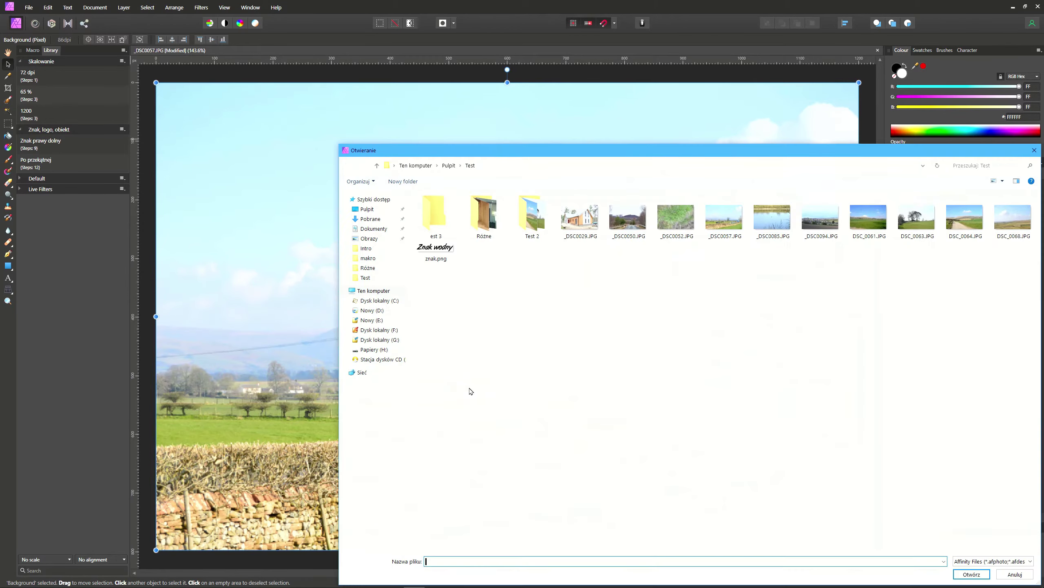
drag(566, 274, 670, 208)
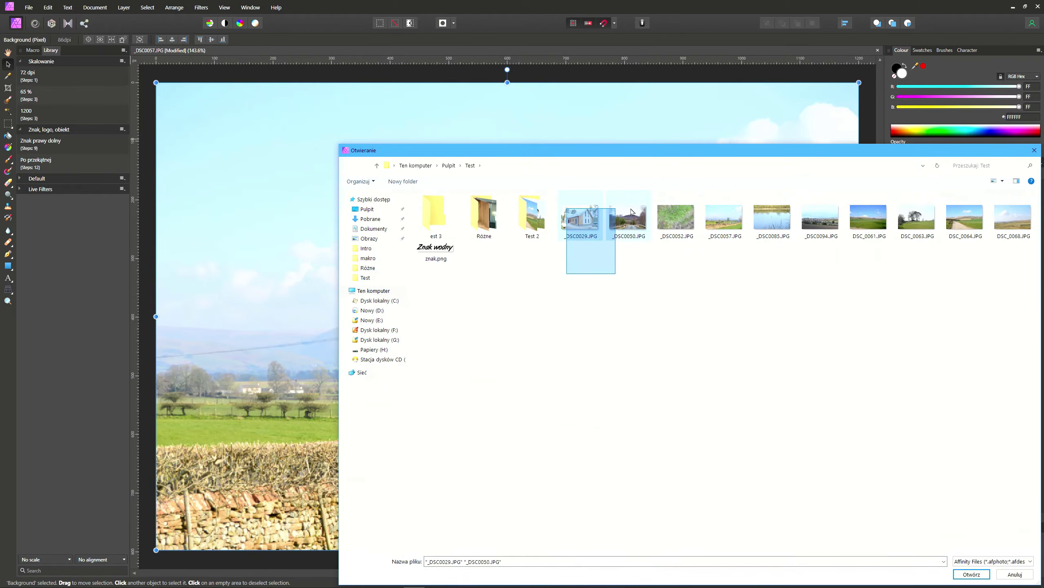
click(972, 573)
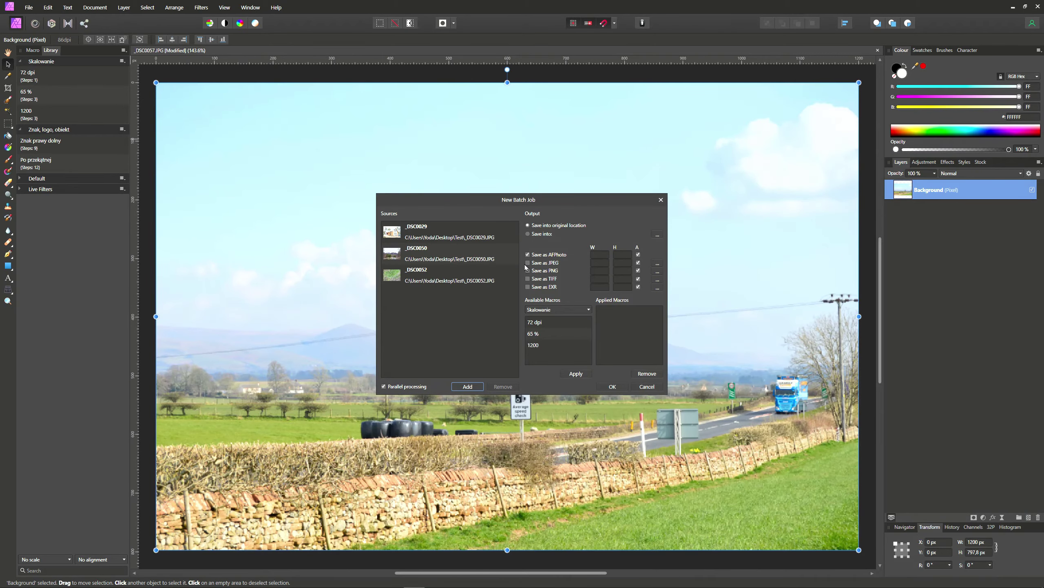
Set the batch to save JPEG files into the est 3 folder
click(528, 263)
click(528, 234)
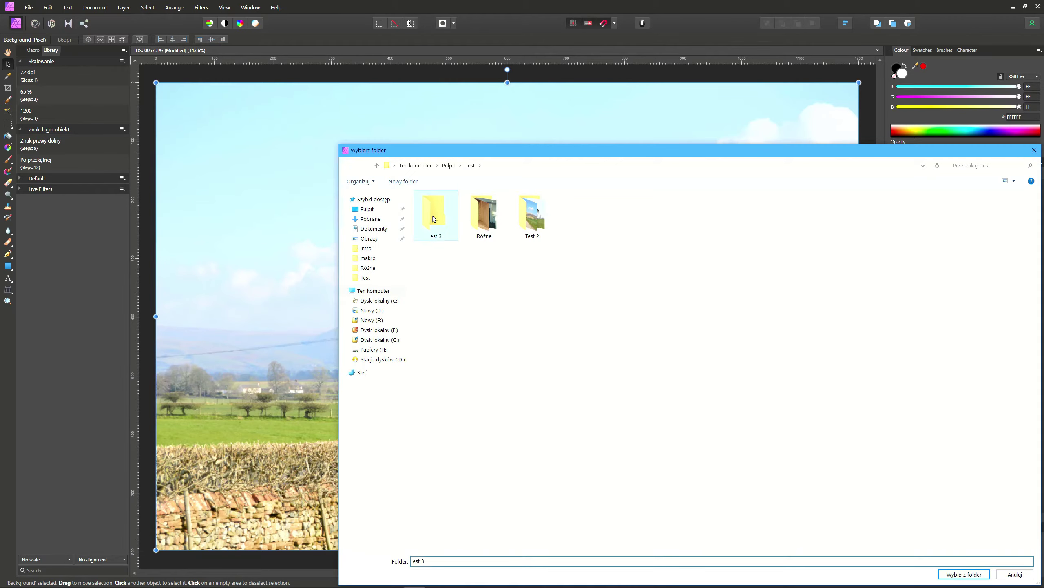
double_click(434, 219)
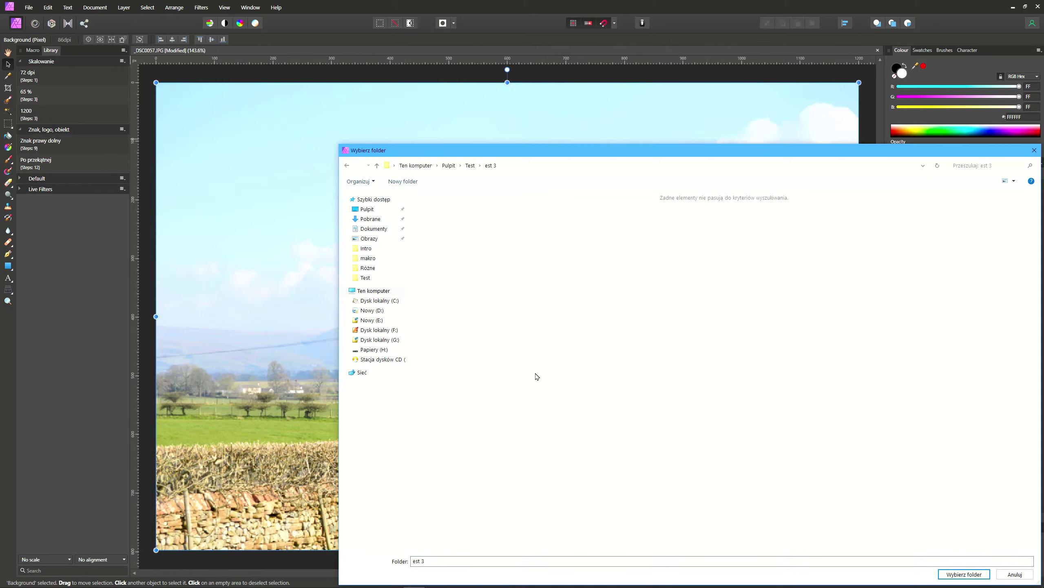
click(953, 574)
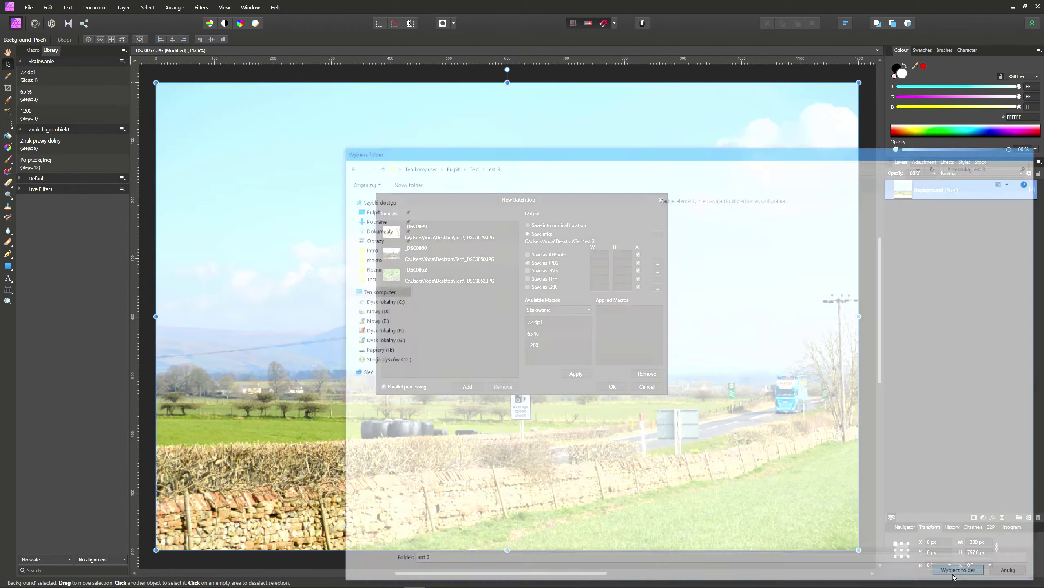
Apply the 72 dpi, 1200 and Po przekątnej macros and run the batch job
click(535, 325)
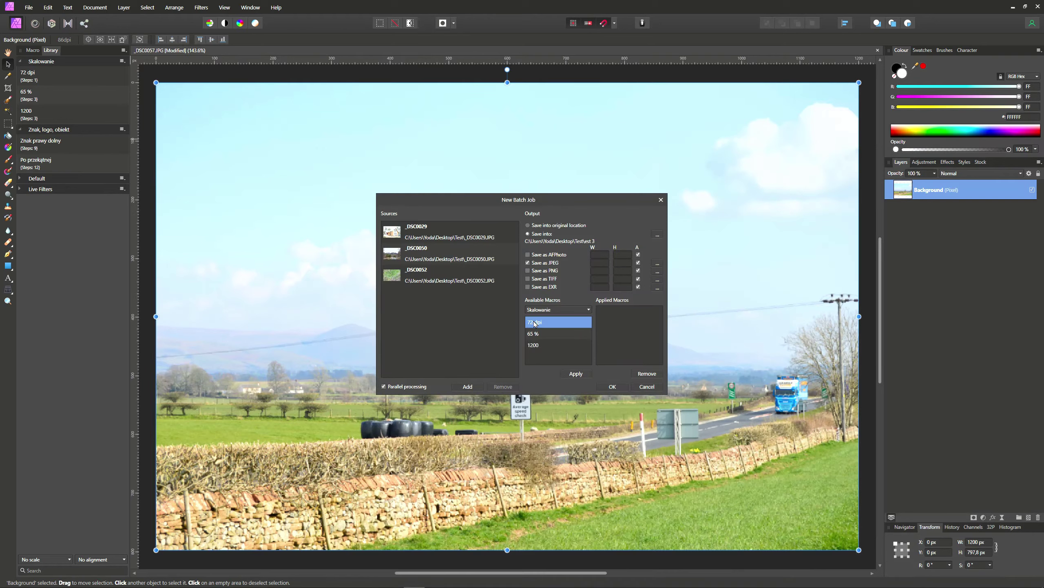
ctrl+click(533, 346)
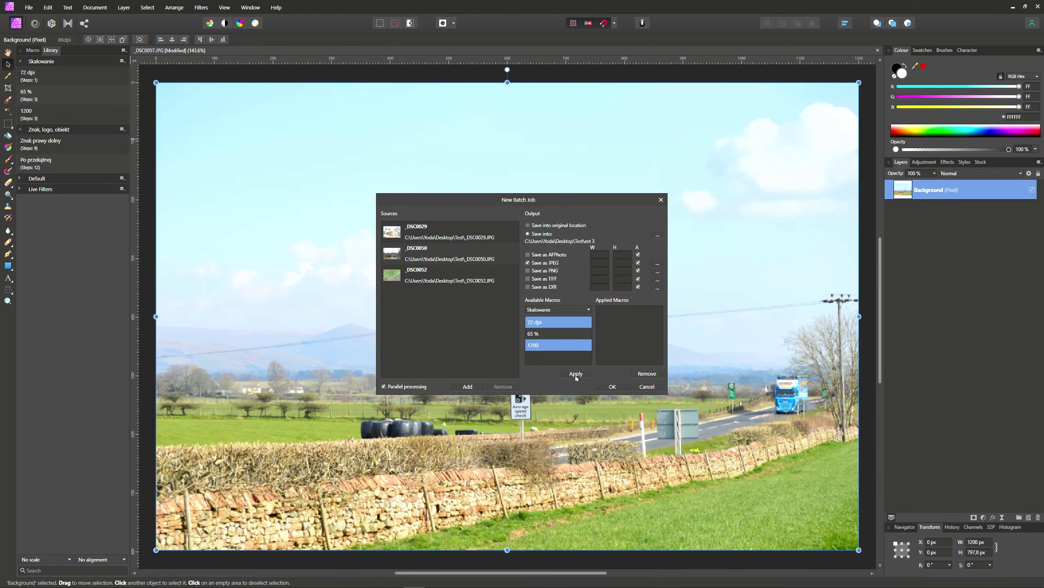
click(576, 373)
click(585, 312)
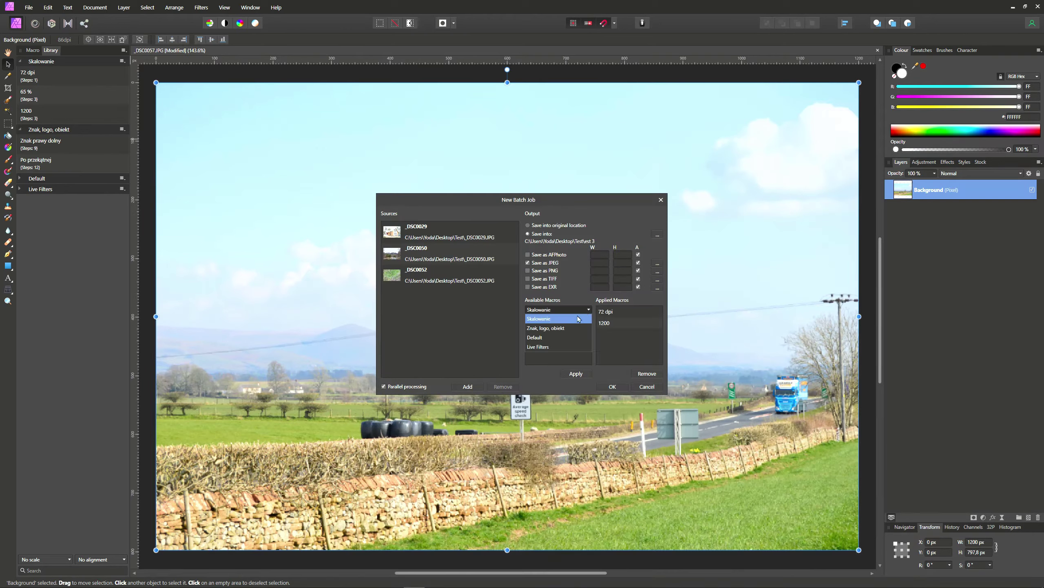
click(551, 327)
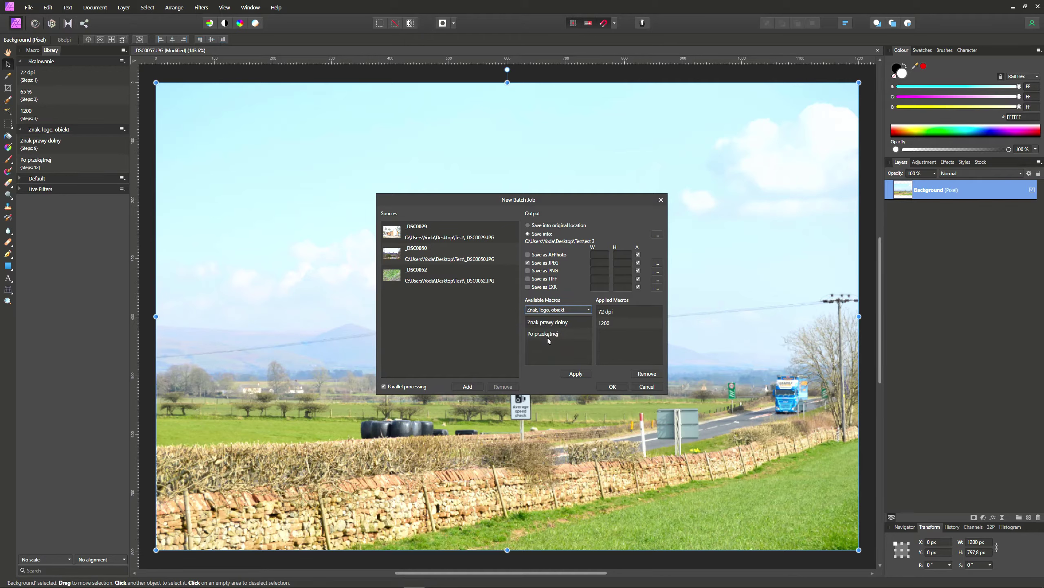
click(547, 335)
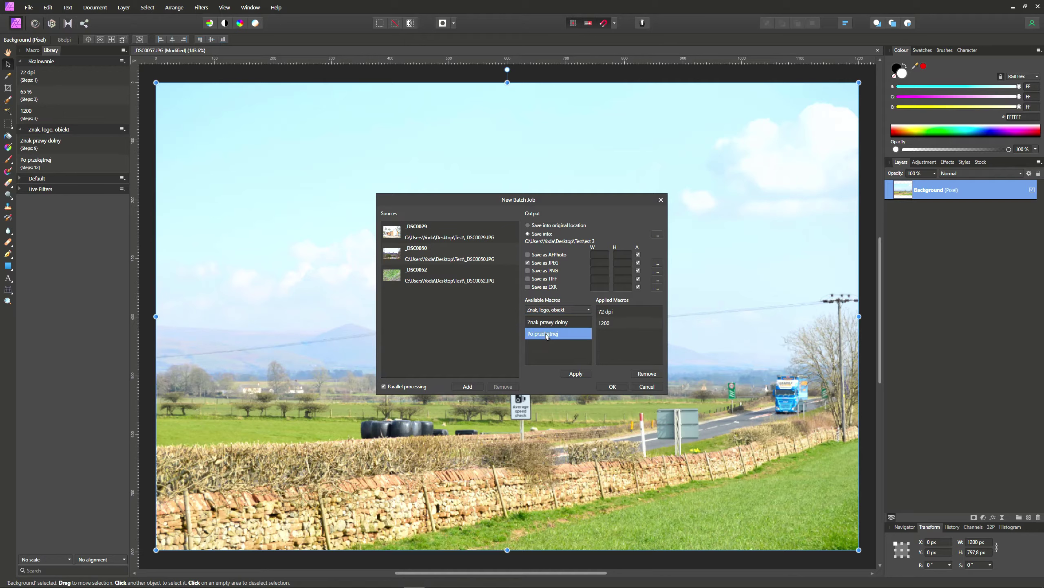
click(573, 375)
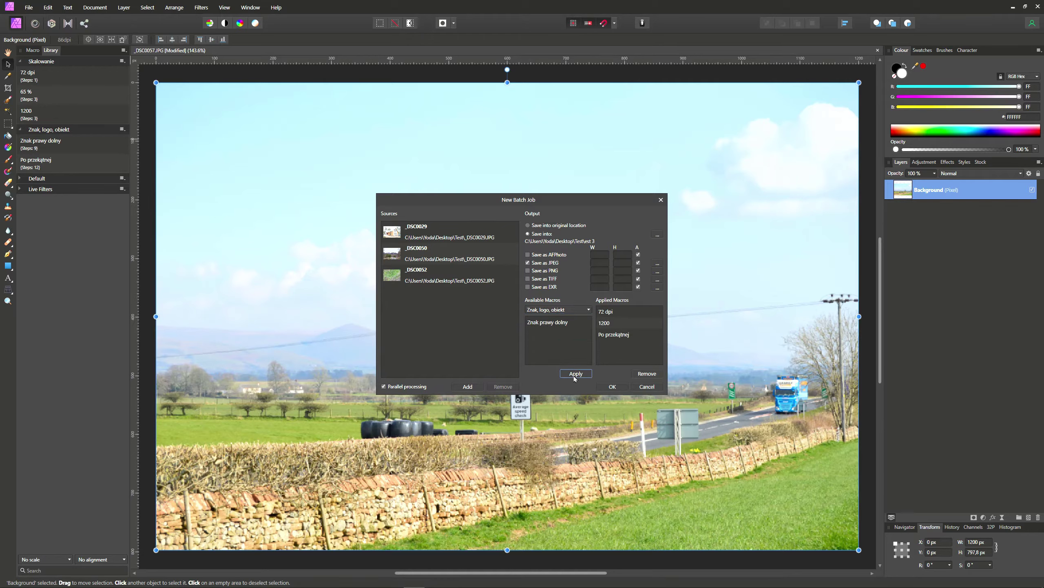
click(612, 388)
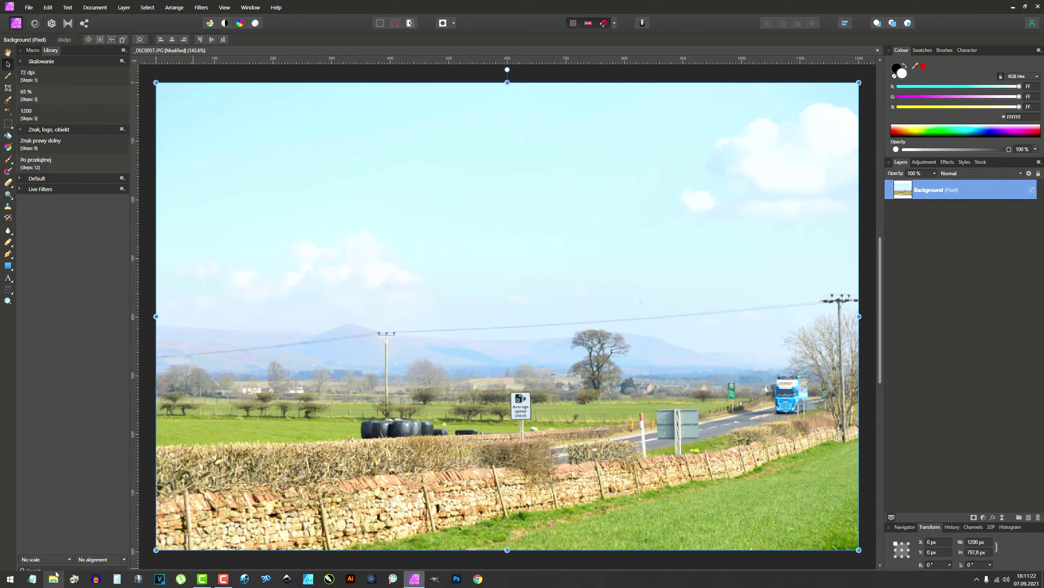
Open _DSC0029.jpg from the Test > est 3 folder in Windows Photo Viewer
click(53, 577)
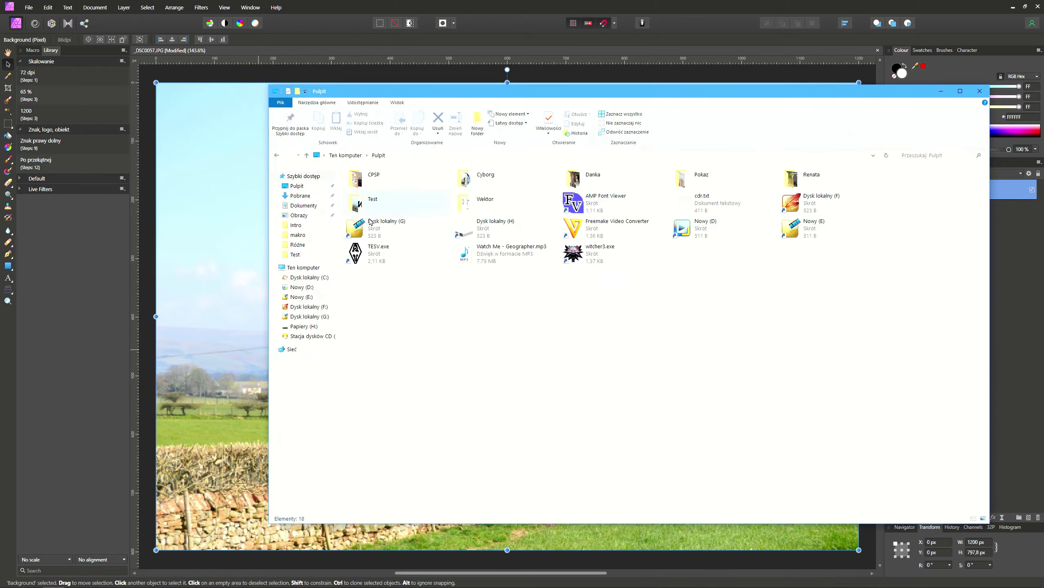
double_click(361, 208)
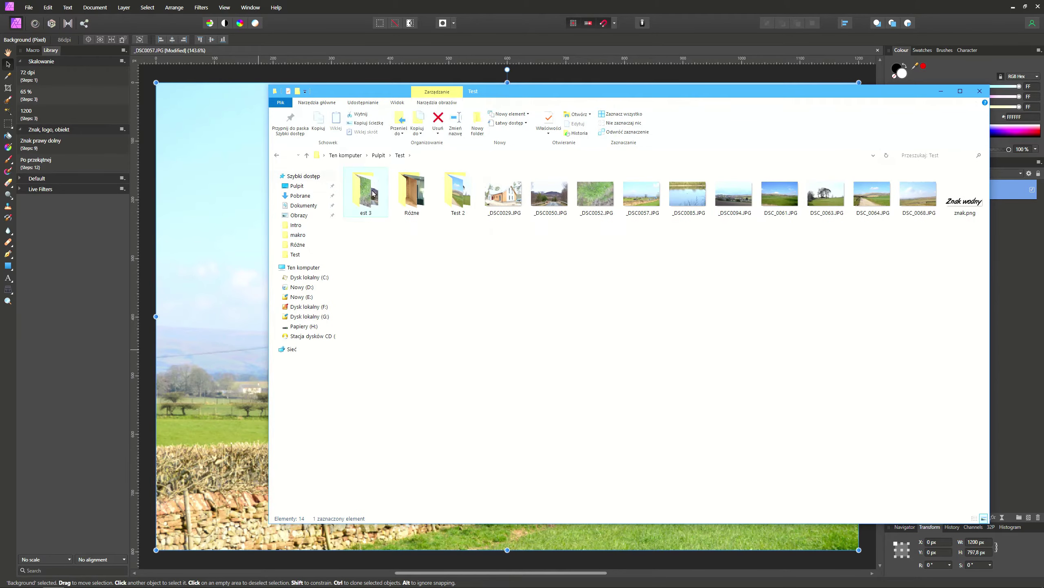
double_click(373, 193)
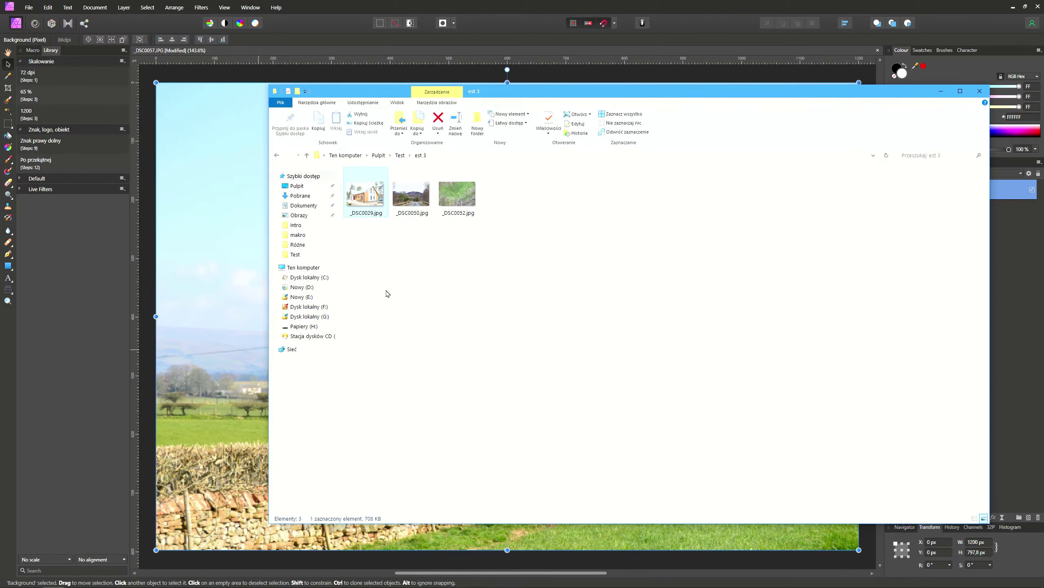
key(Return)
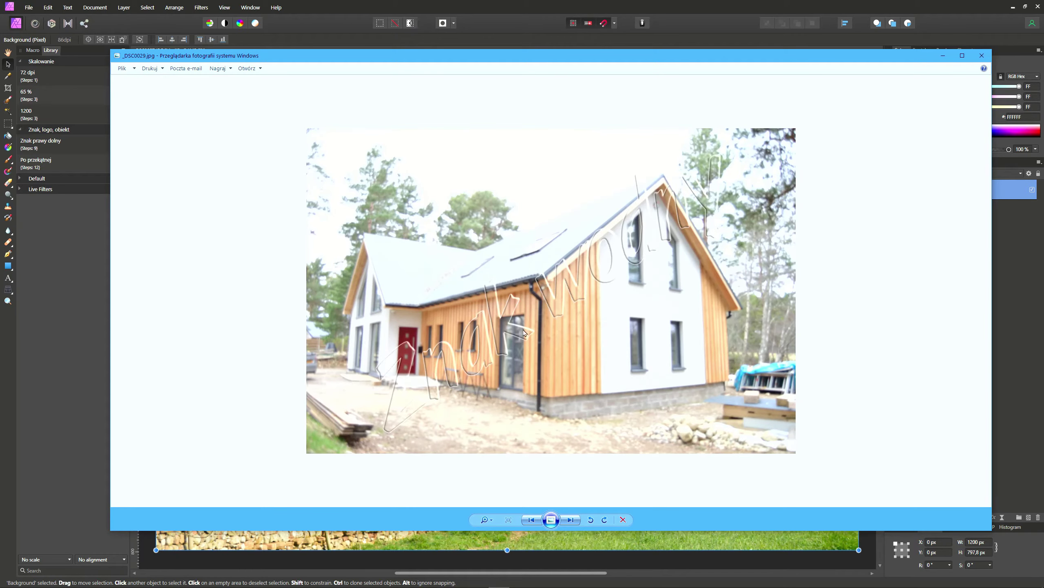
Flip through the three exported photos to confirm each shows the diagonal Znak wodny watermark
key(Right)
key(Right)
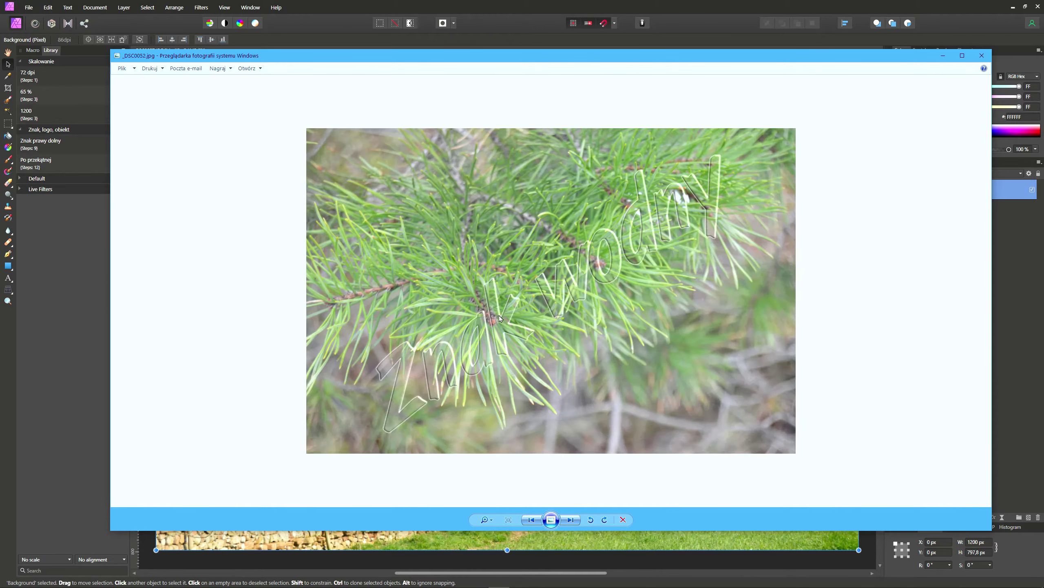
key(Left)
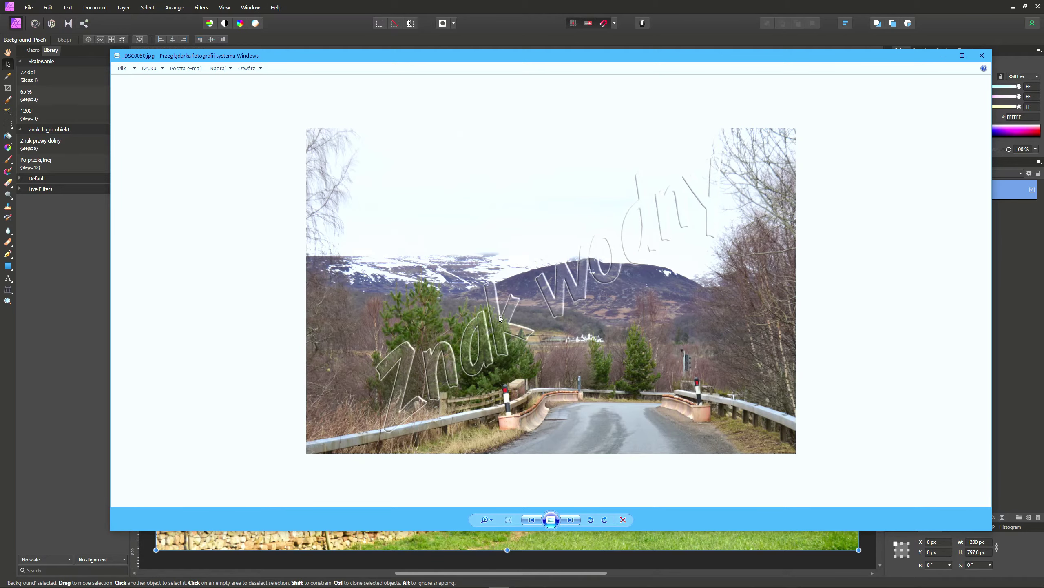
key(Right)
key(Right)
key(Left)
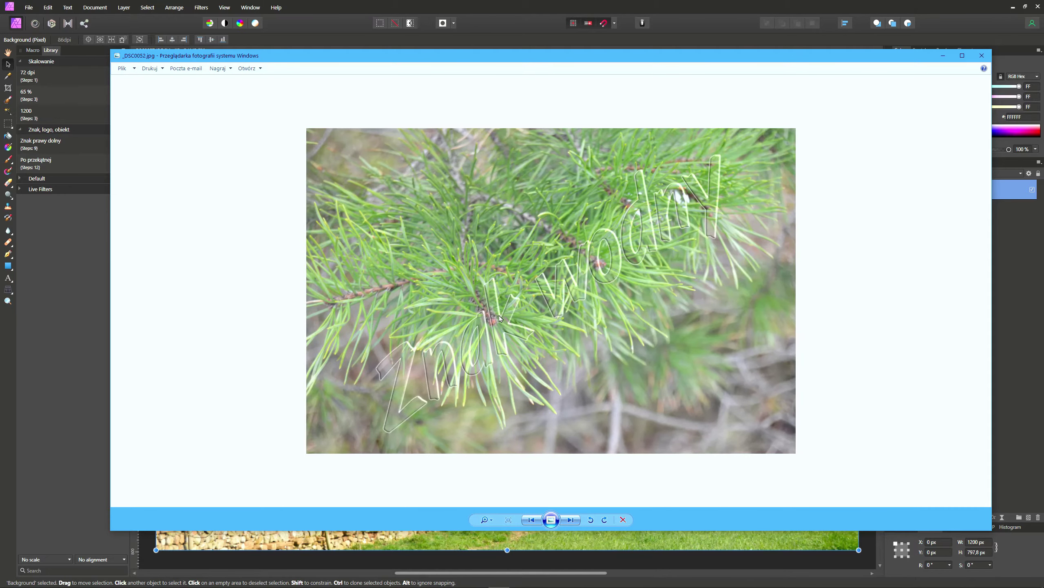
key(Left)
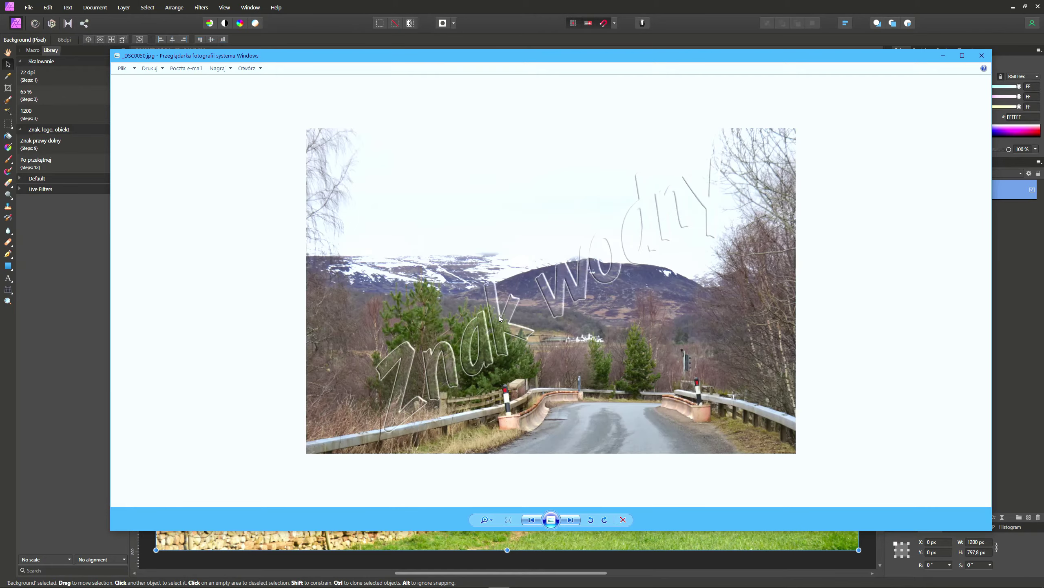
key(Right)
key(Right)
key(Right)
key(Left)
key(Left)
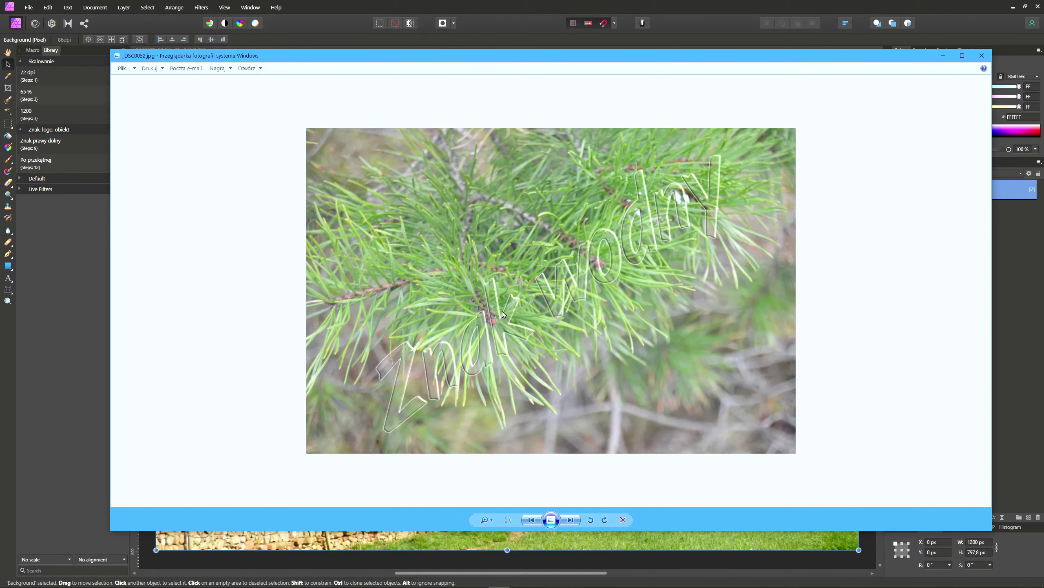
key(Right)
key(Left)
Close Photo Viewer and delete the three exported images from est 3
click(983, 60)
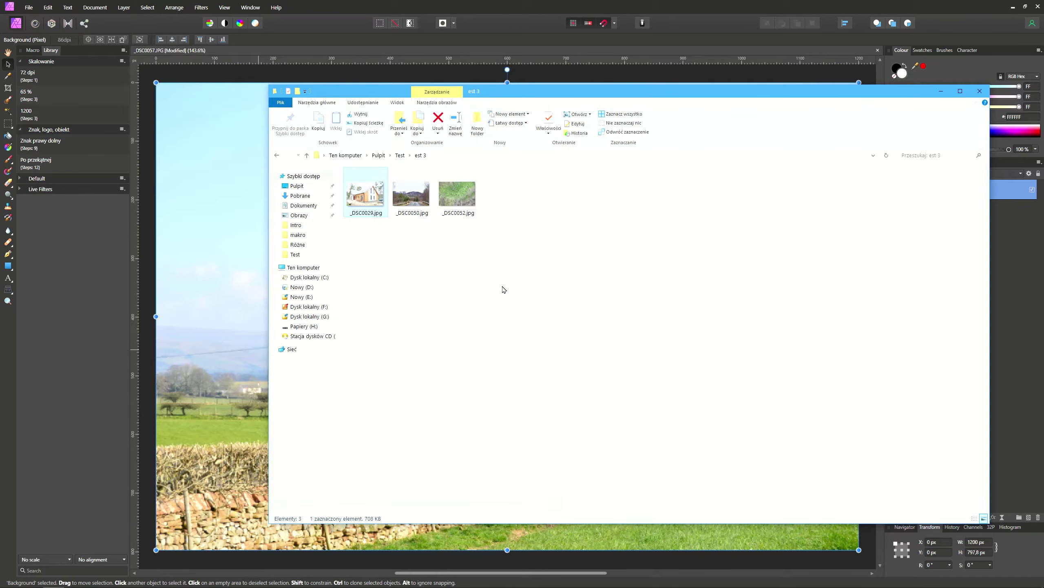
drag(514, 251, 350, 187)
key(Delete)
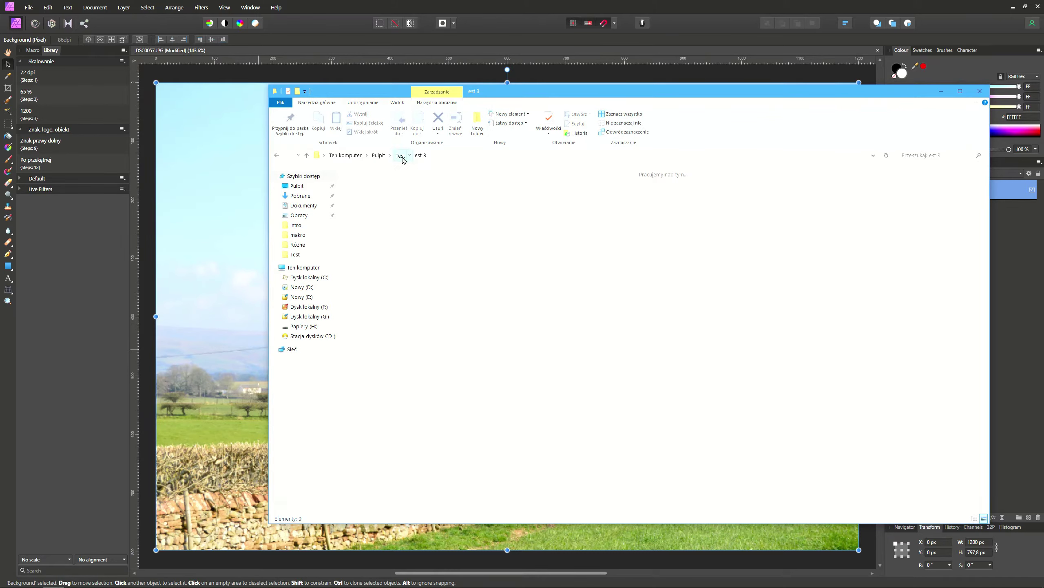
Delete the three DSC images in the Test 2 folder and close File Explorer
click(400, 155)
double_click(412, 185)
drag(492, 221, 357, 192)
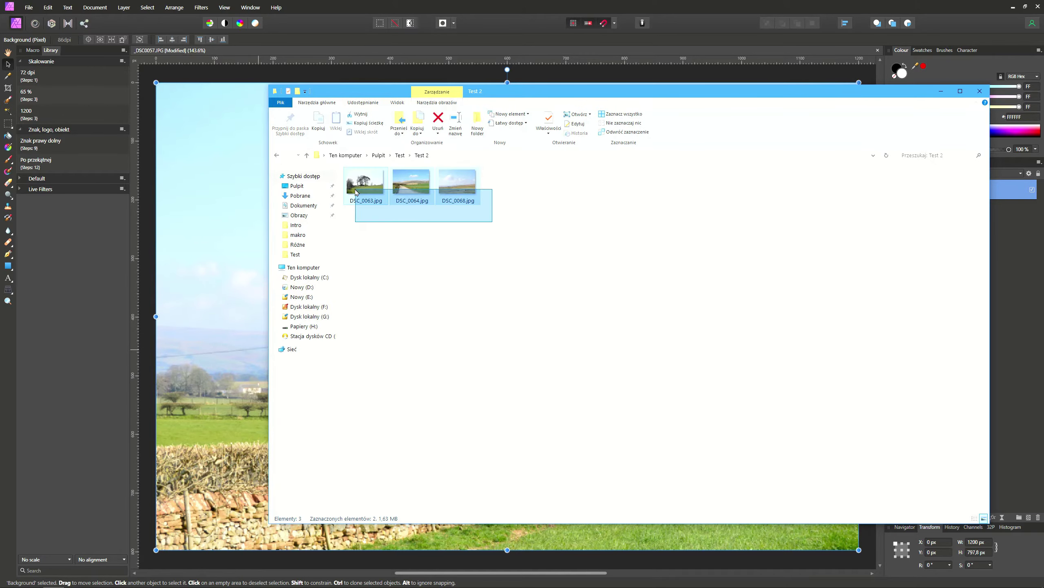
key(Delete)
click(979, 92)
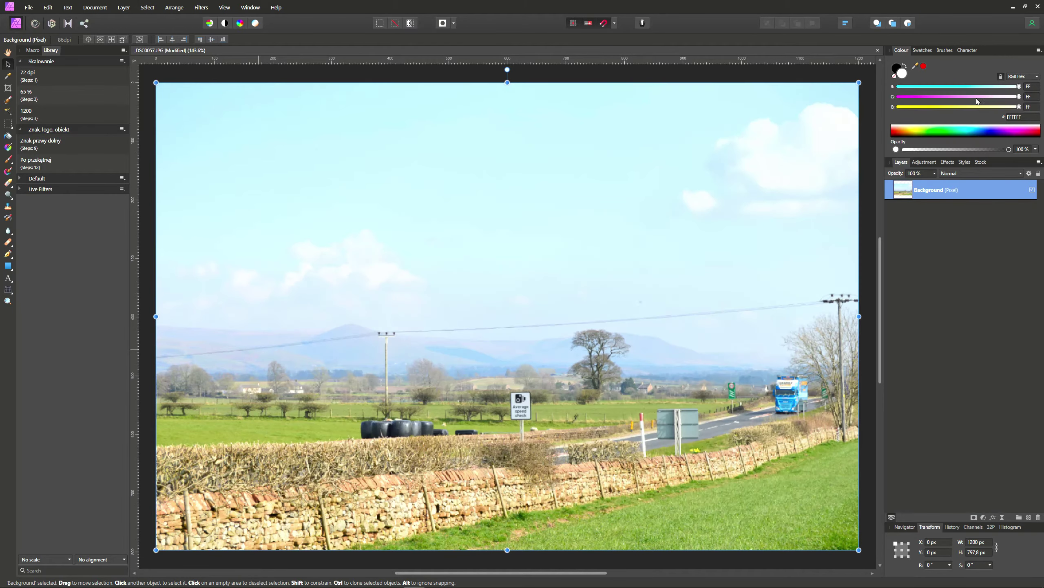
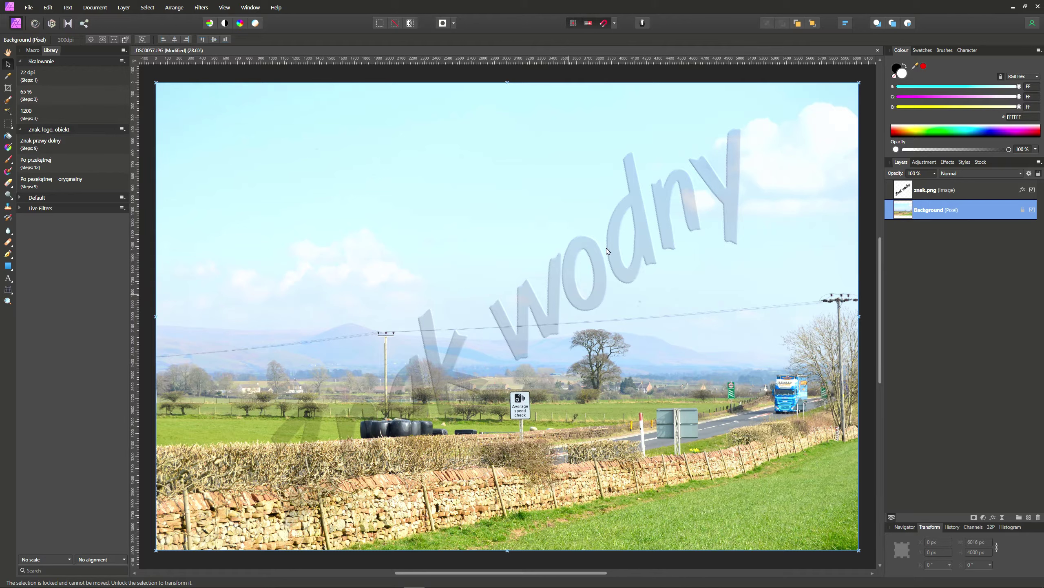
Delete the znak.png layer and start a new batch job with _DSC0029 as the source
click(437, 385)
key(Delete)
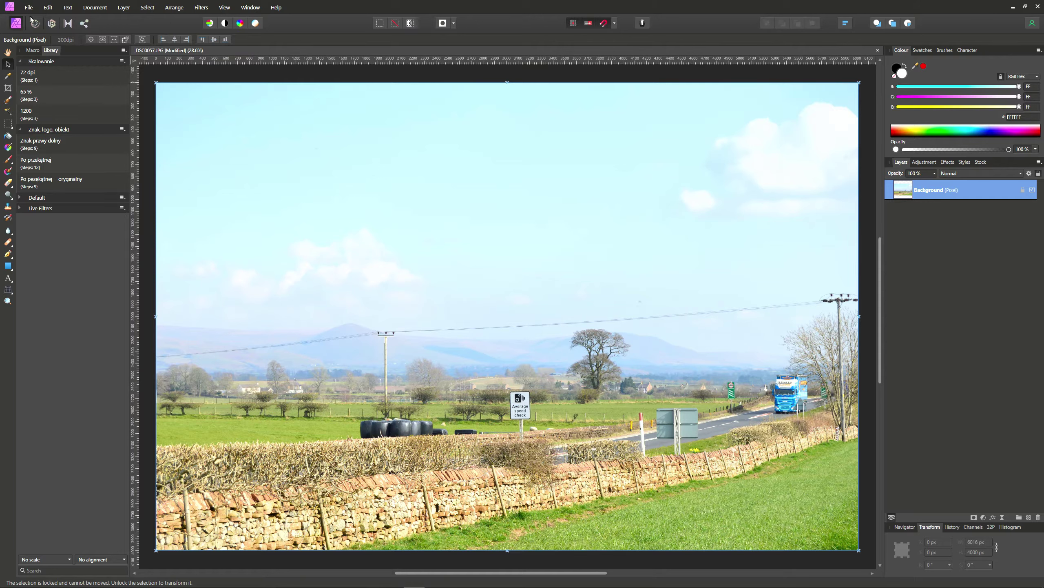
click(29, 7)
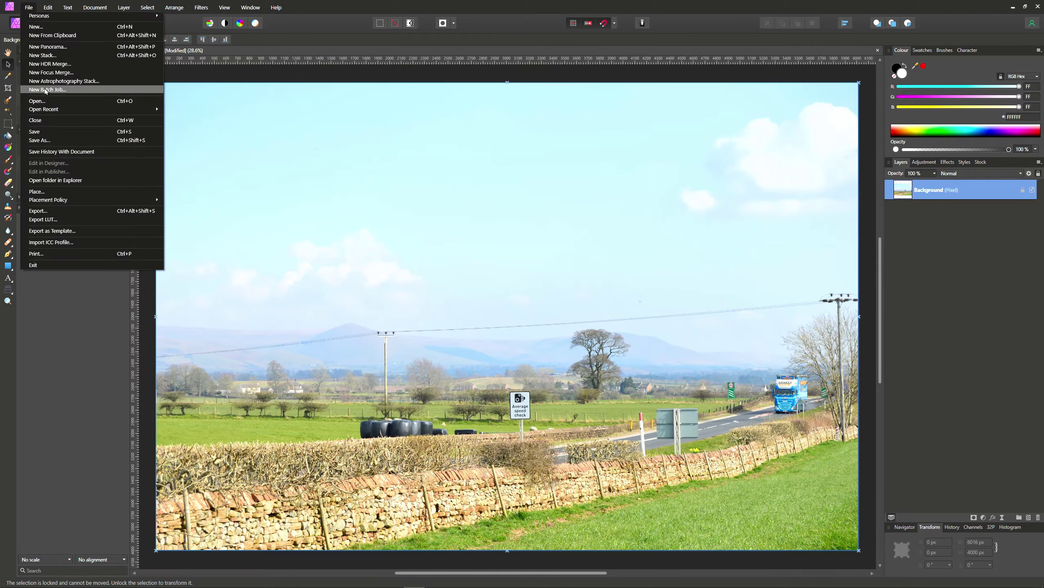
click(44, 90)
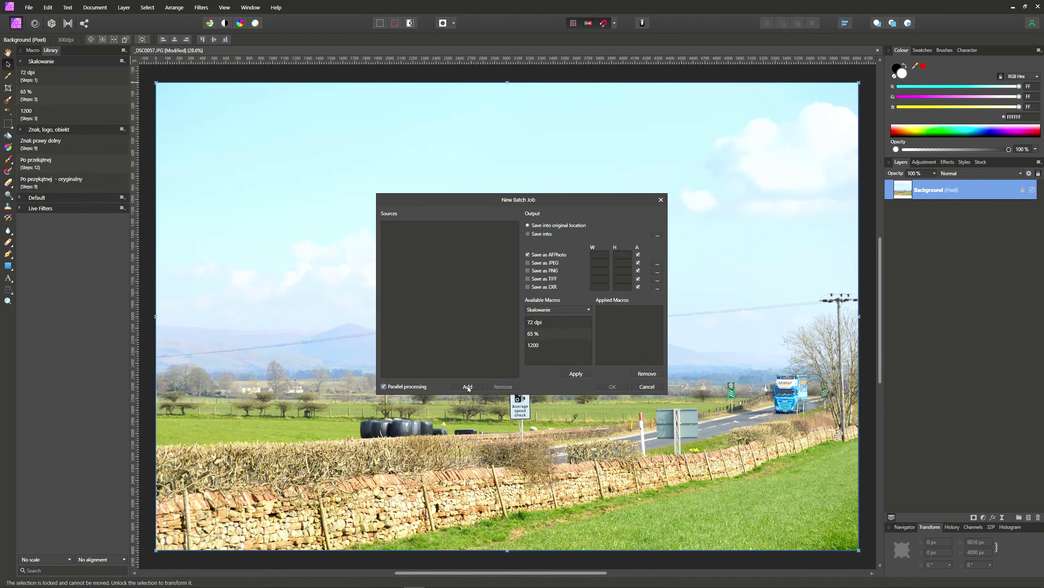
click(468, 386)
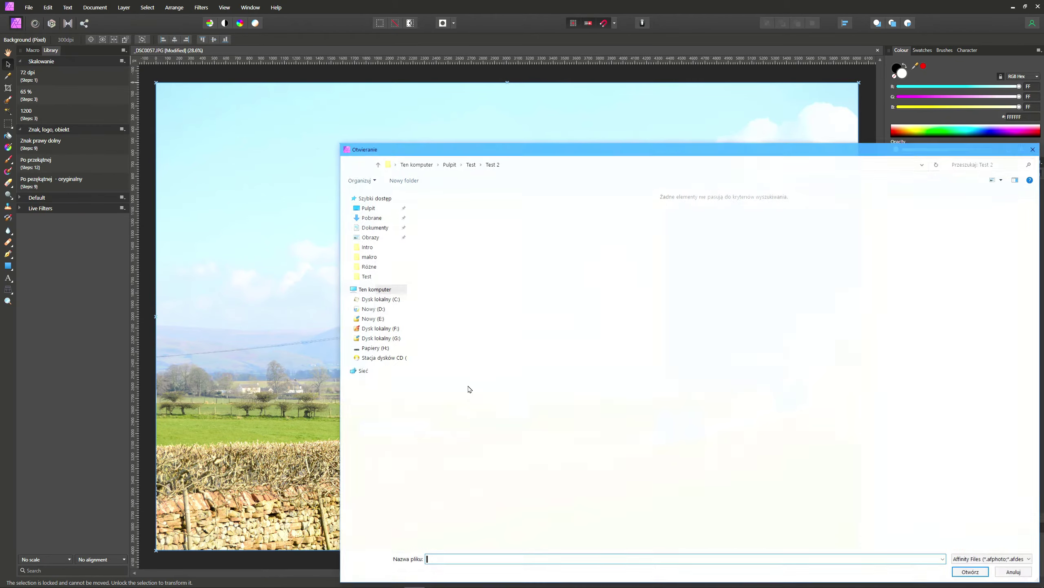
click(470, 164)
click(584, 229)
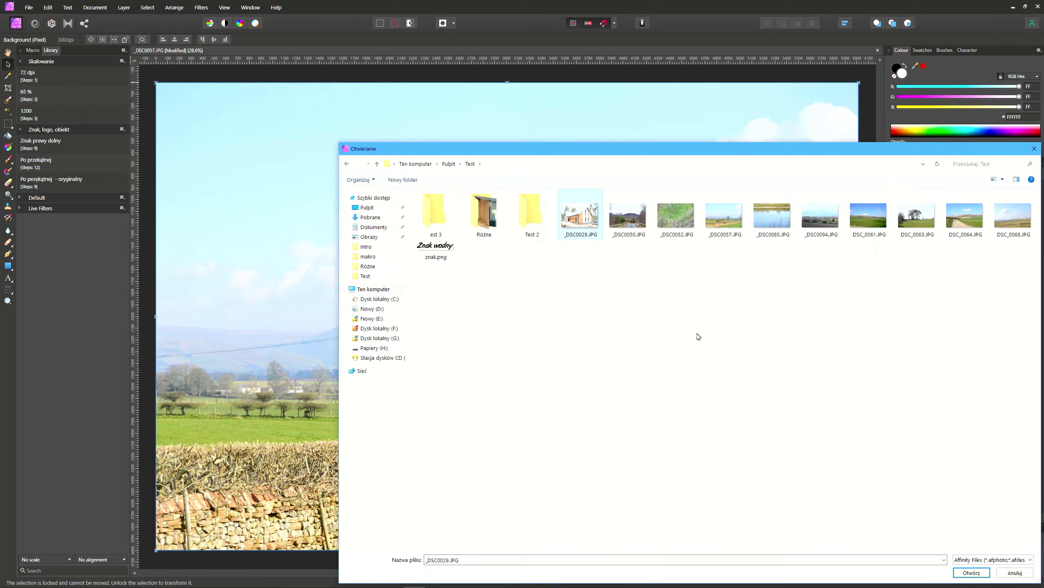
click(955, 571)
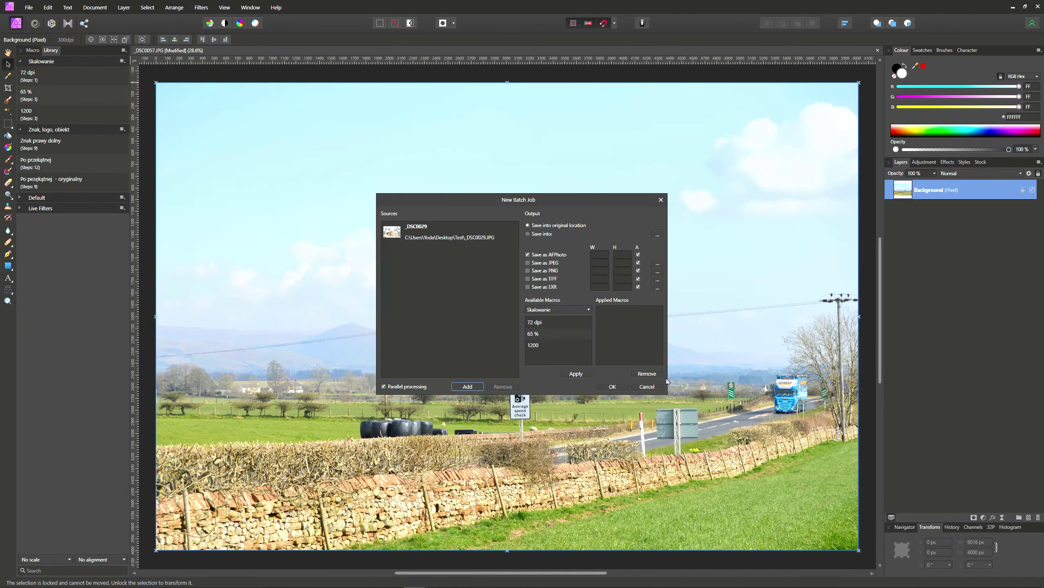
Set the batch output to JPEG saved into the Test 2 folder
click(528, 263)
click(528, 234)
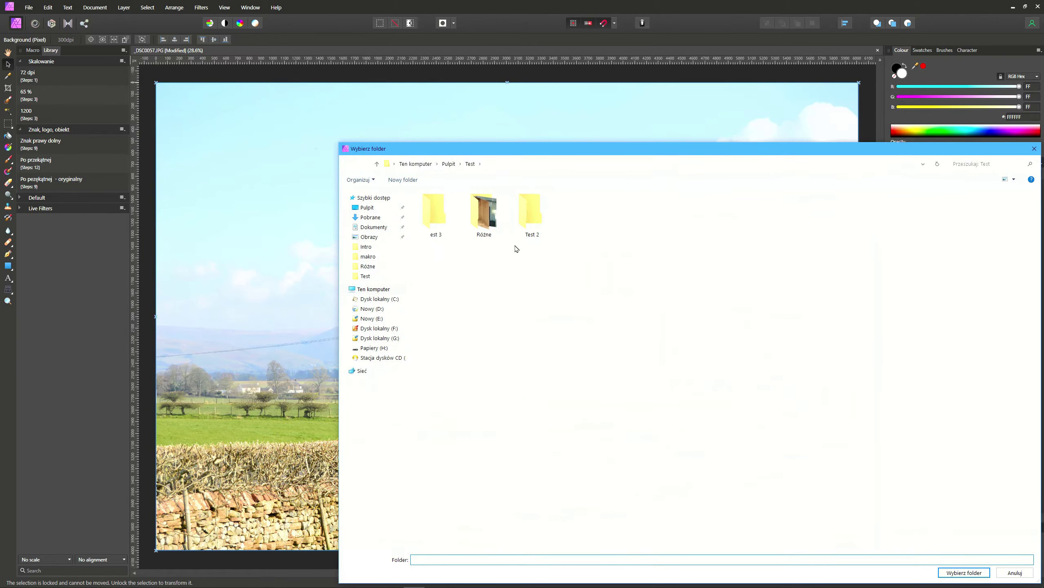
double_click(530, 214)
click(964, 572)
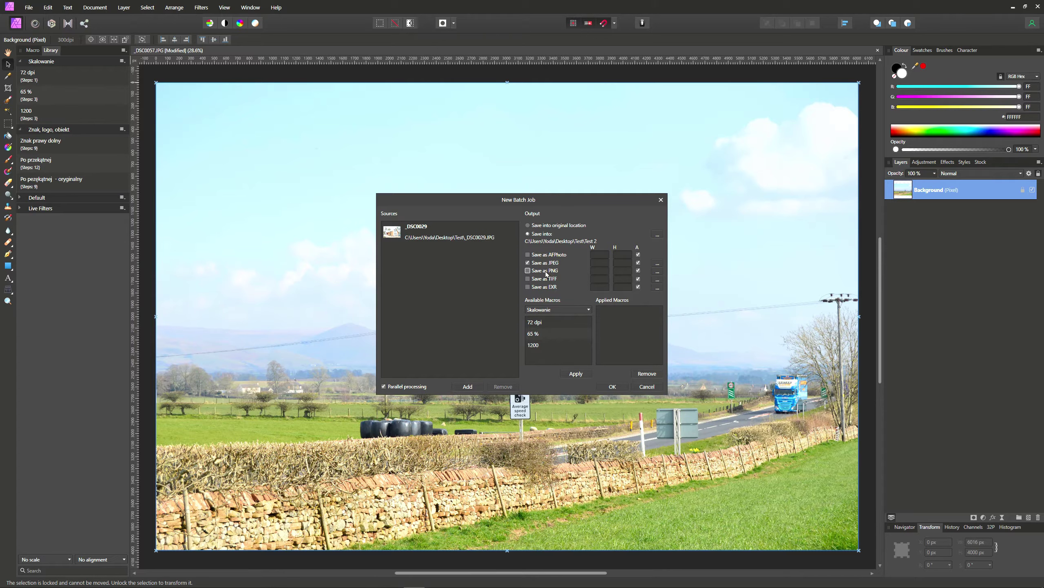
Apply the 72 dpi, 1200 and Po pezękątnej - oryginalny macros, then run the batch
click(536, 325)
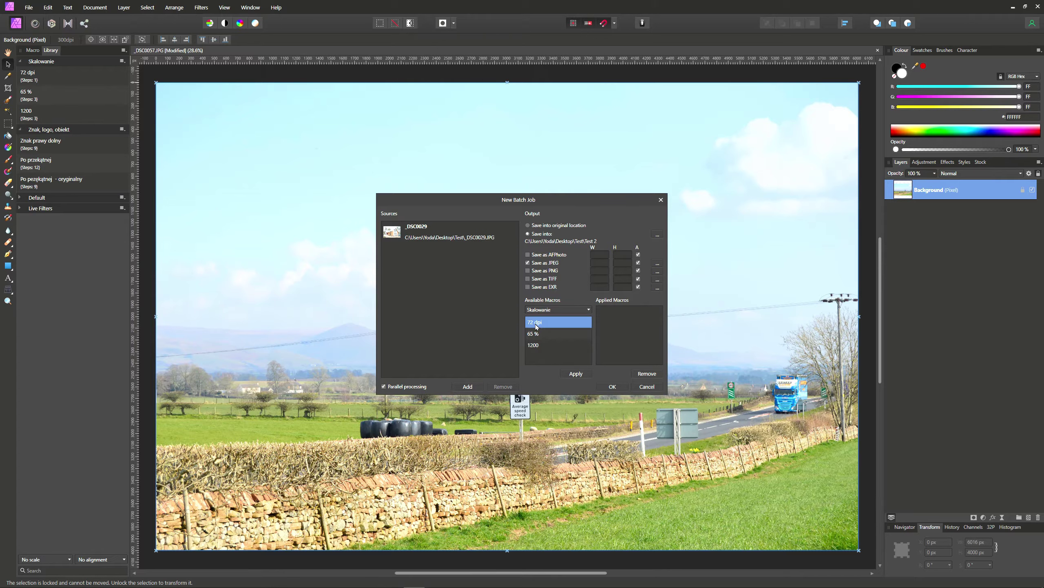
ctrl+click(535, 346)
click(575, 373)
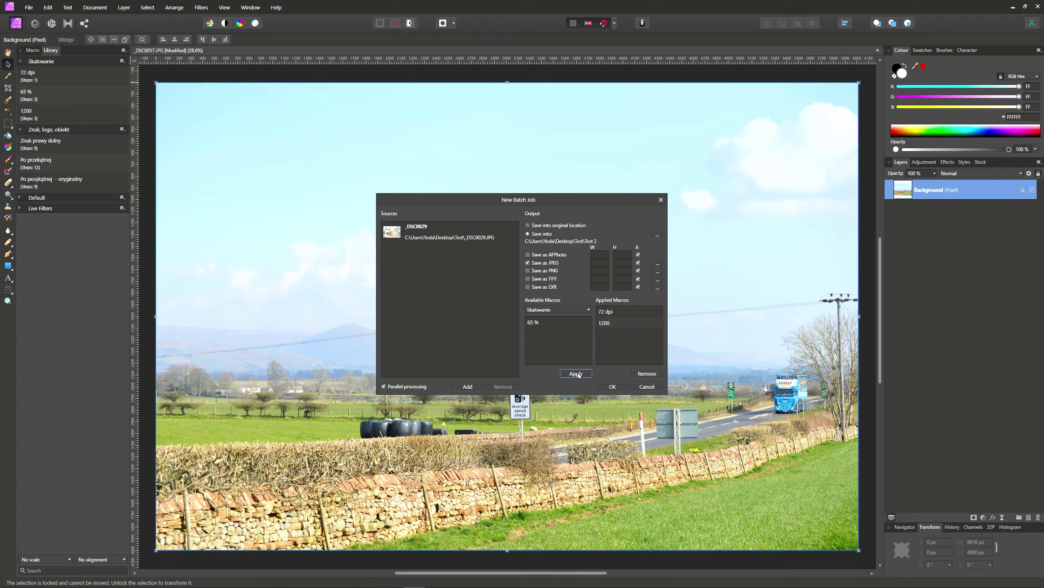
click(589, 311)
click(544, 329)
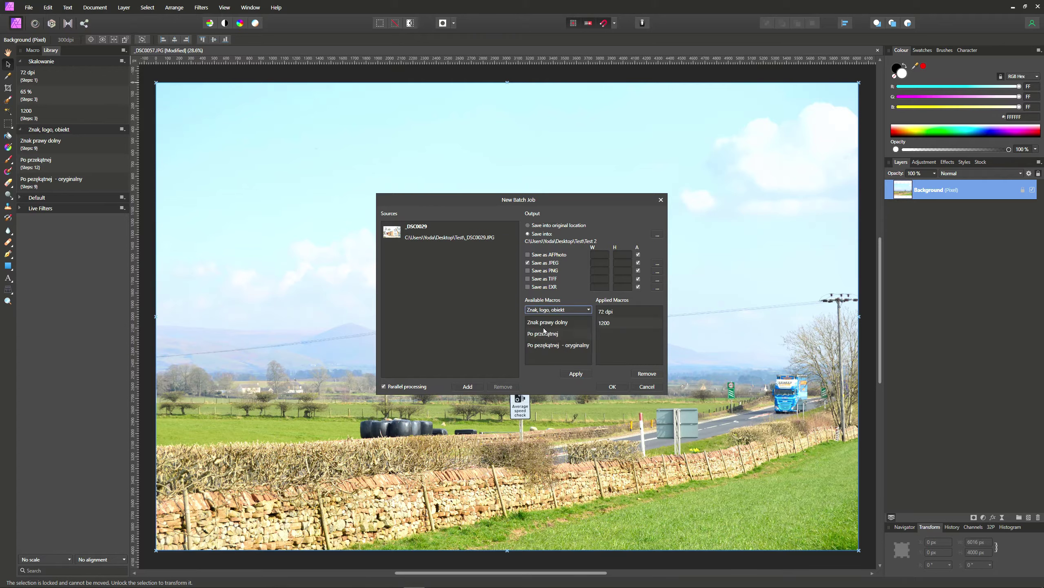
click(549, 347)
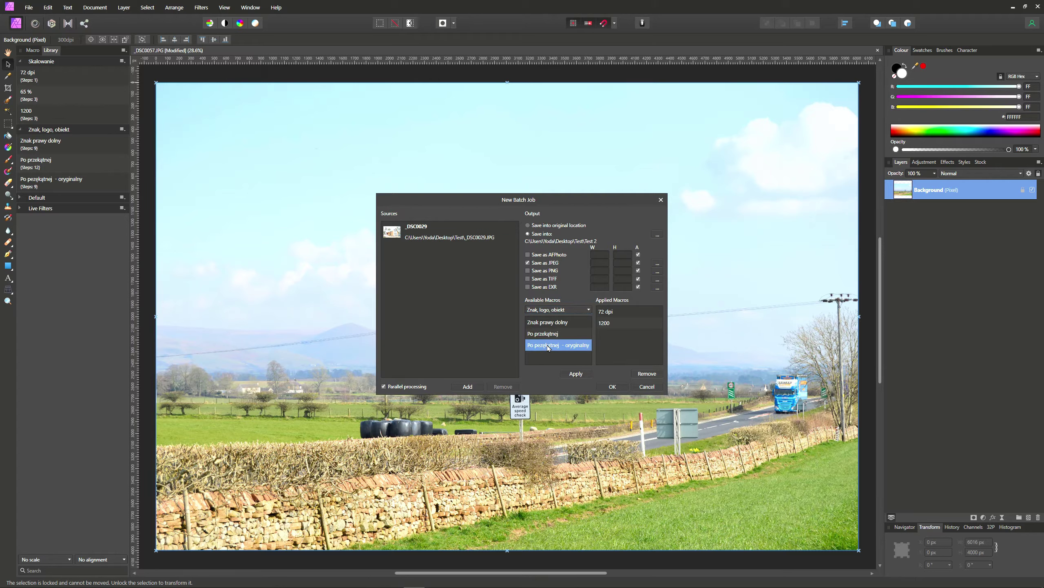
click(574, 377)
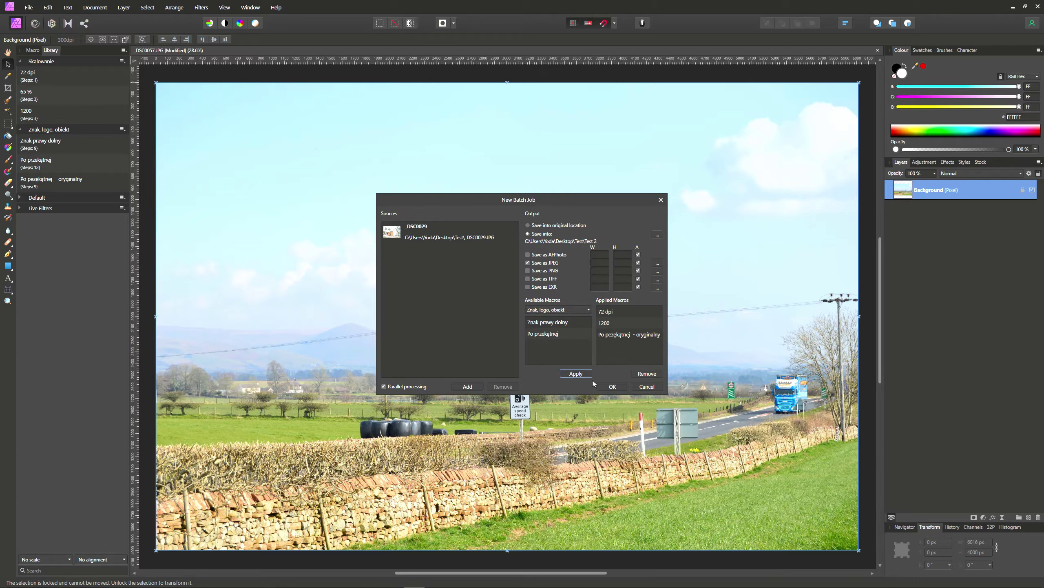
click(612, 387)
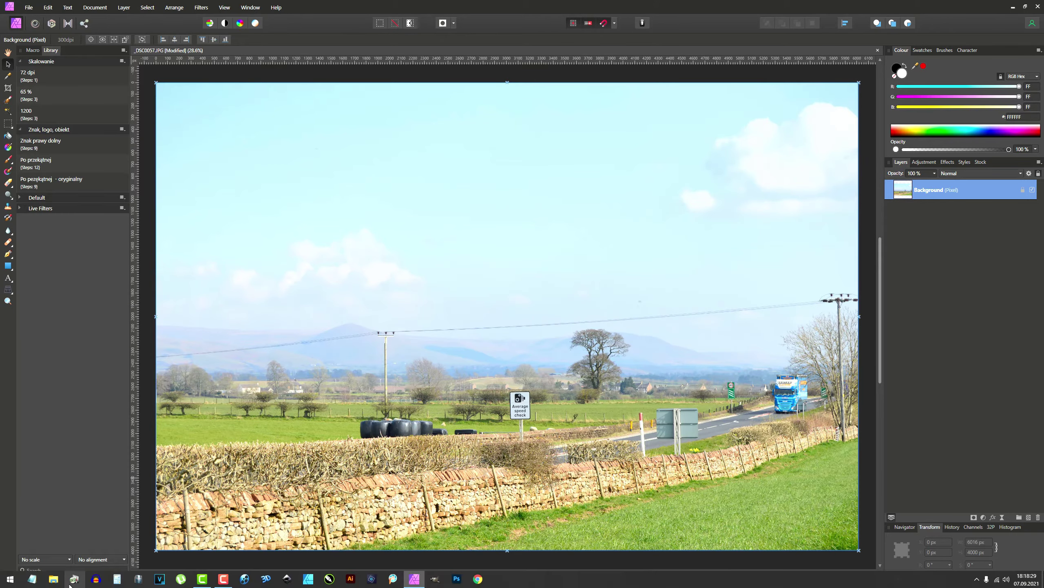
Preview the processed _DSC0029.jpg in Pulpit > Test > Test 2
click(54, 580)
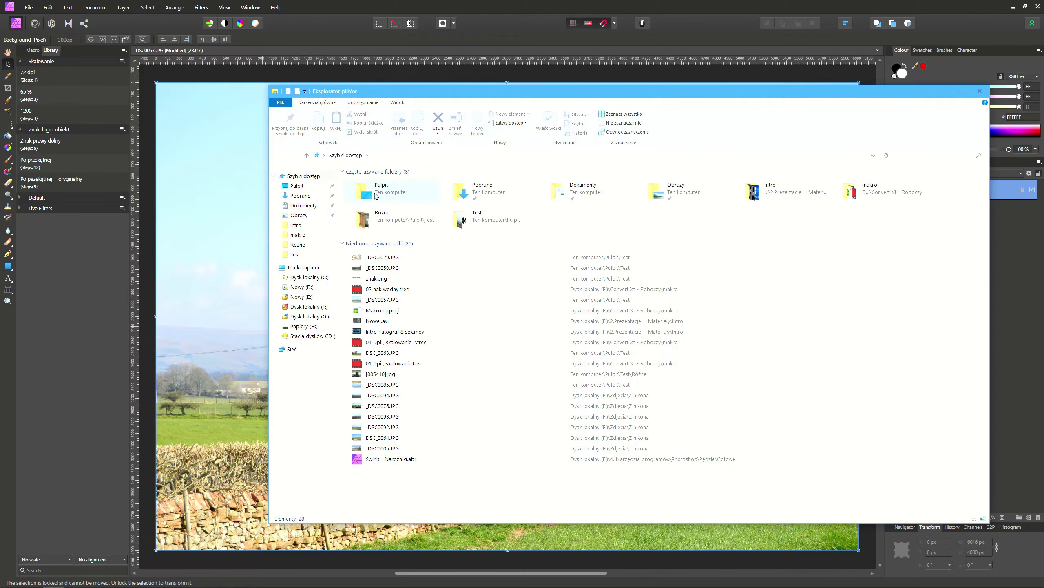
double_click(377, 197)
click(361, 207)
double_click(361, 207)
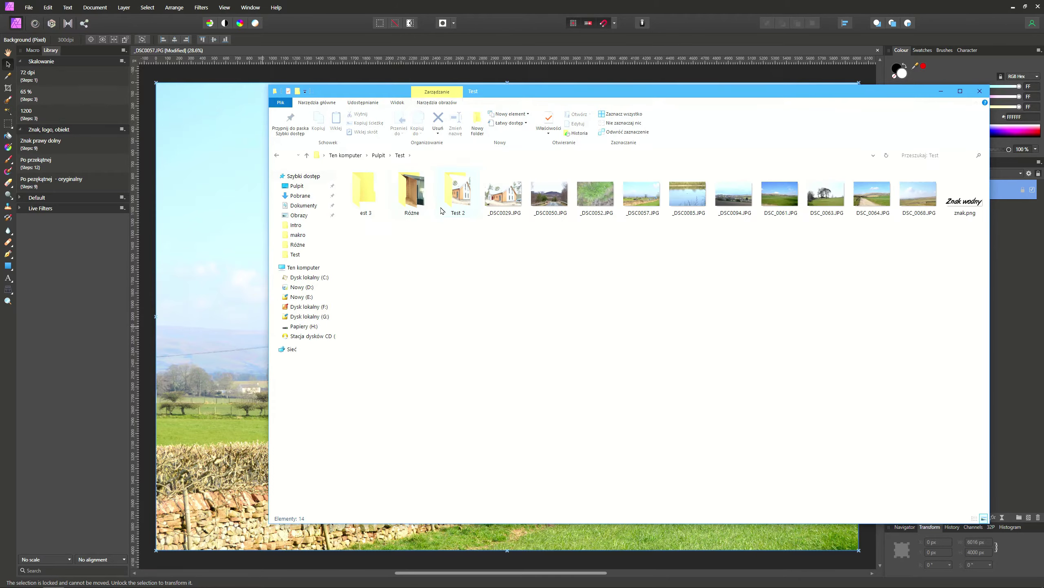
double_click(454, 191)
double_click(379, 184)
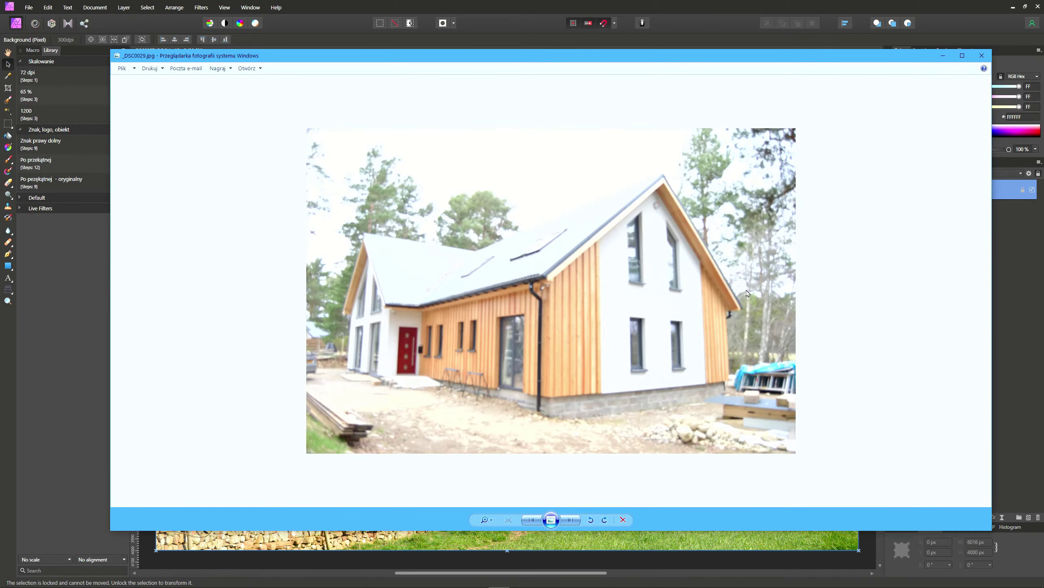
click(985, 58)
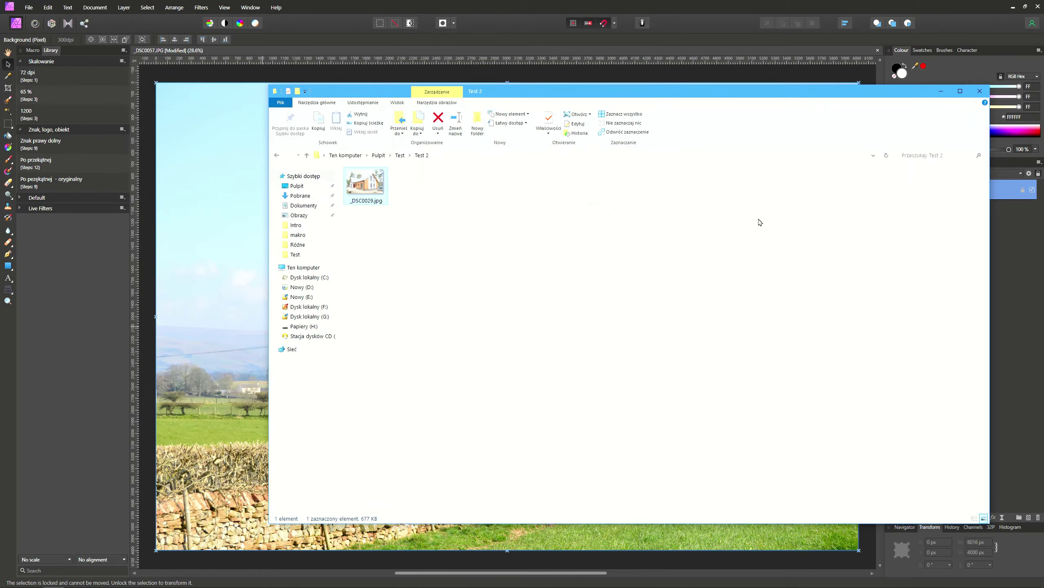
Delete _DSC0029.jpg from Test 2 and close Explorer
key(Delete)
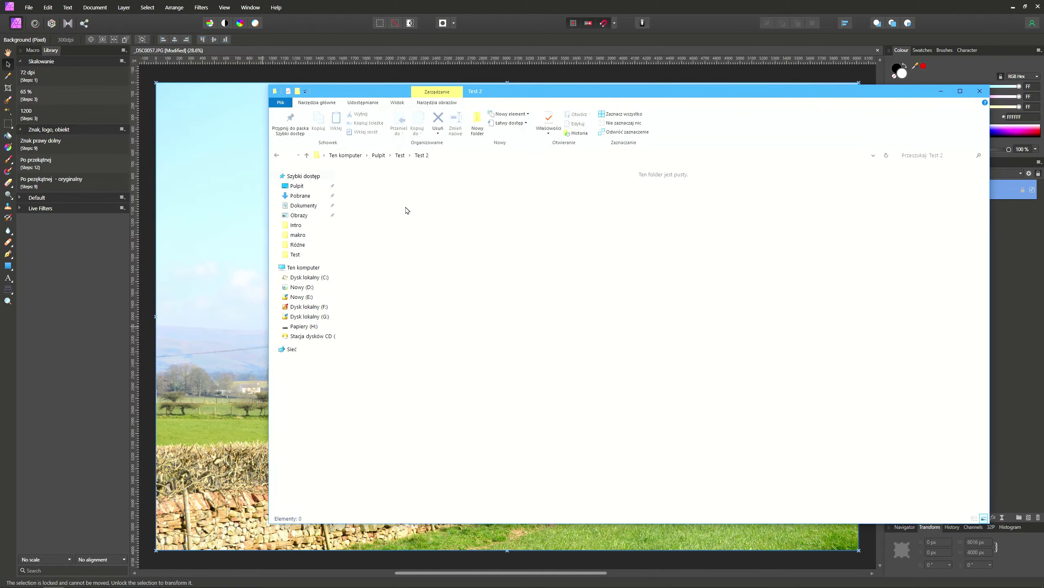
click(400, 156)
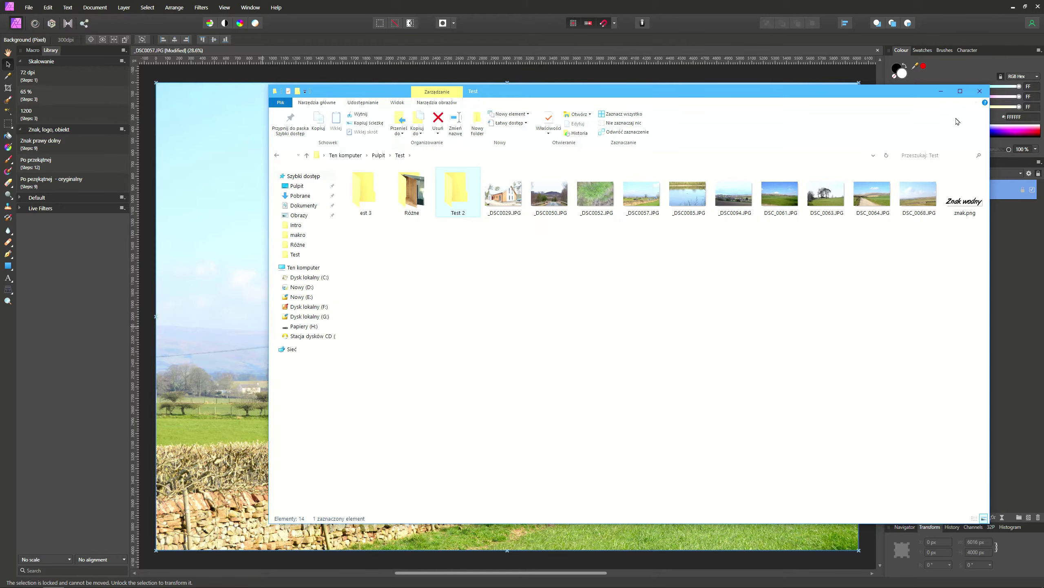
click(980, 91)
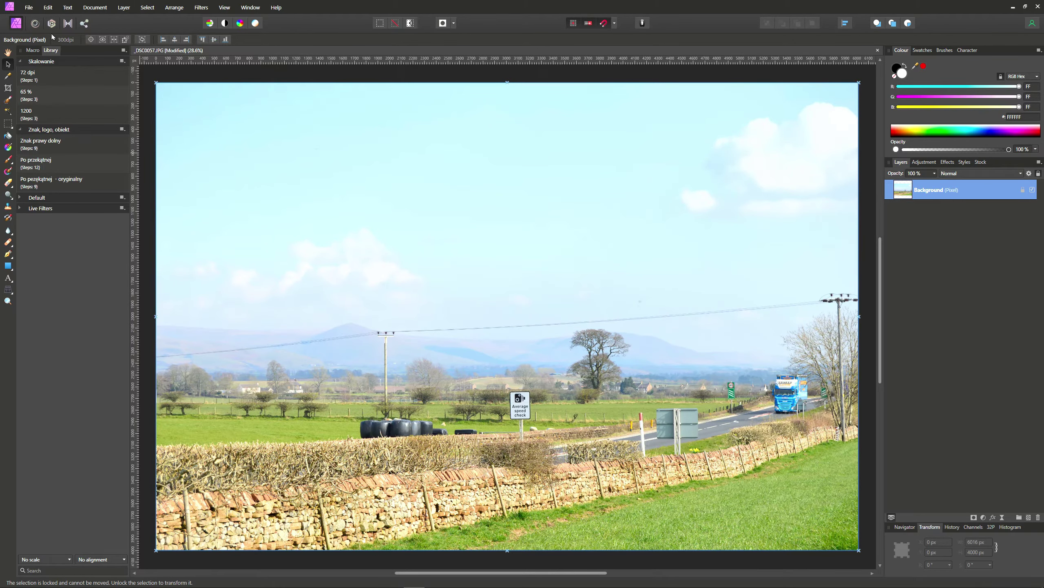
Start a new batch job with _DSC0057.JPG and _DSC0085.JPG as sources
click(29, 7)
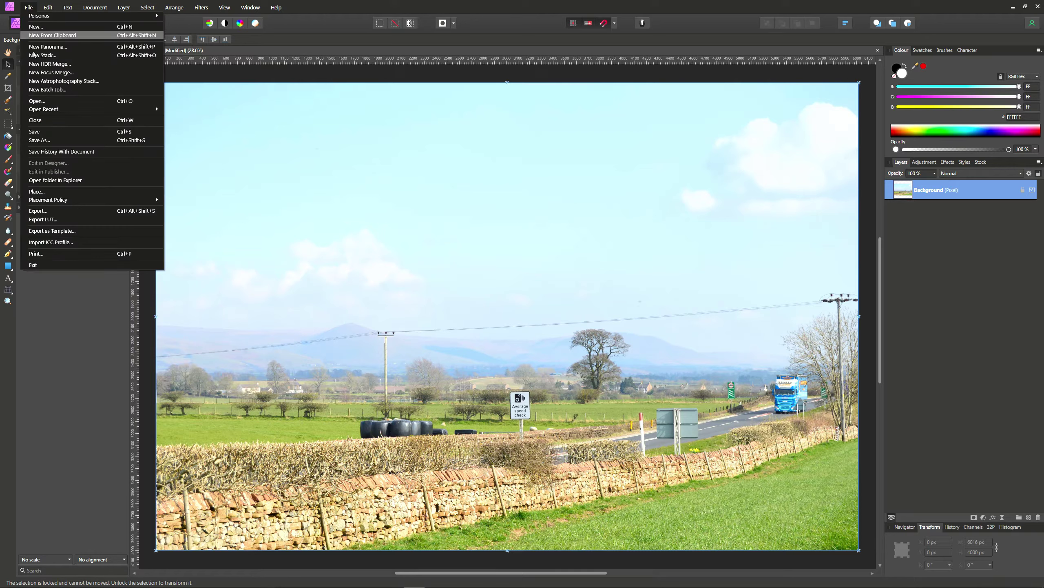
click(44, 90)
click(468, 387)
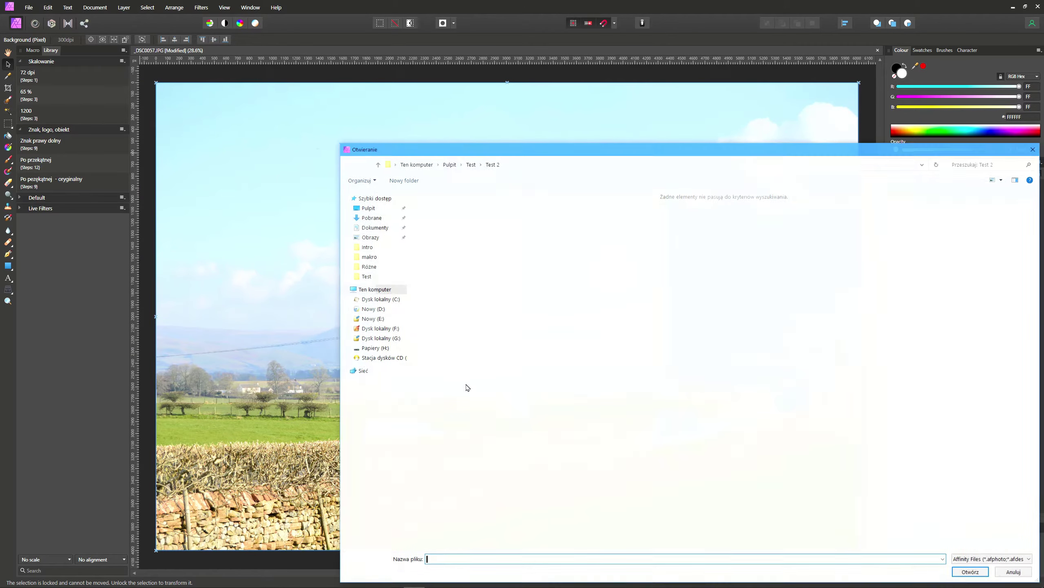
click(471, 164)
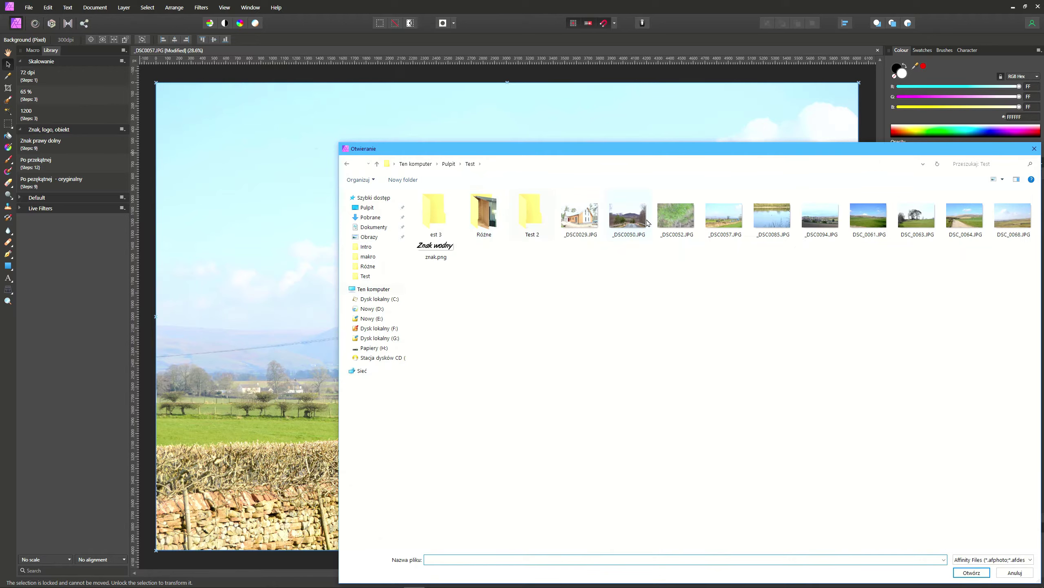
click(723, 223)
ctrl+click(770, 221)
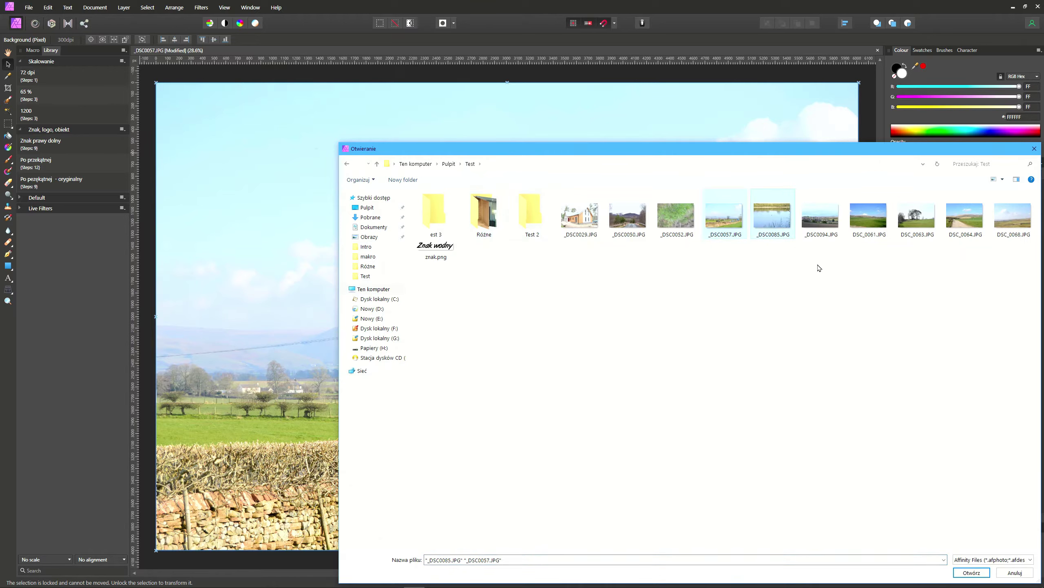
click(971, 575)
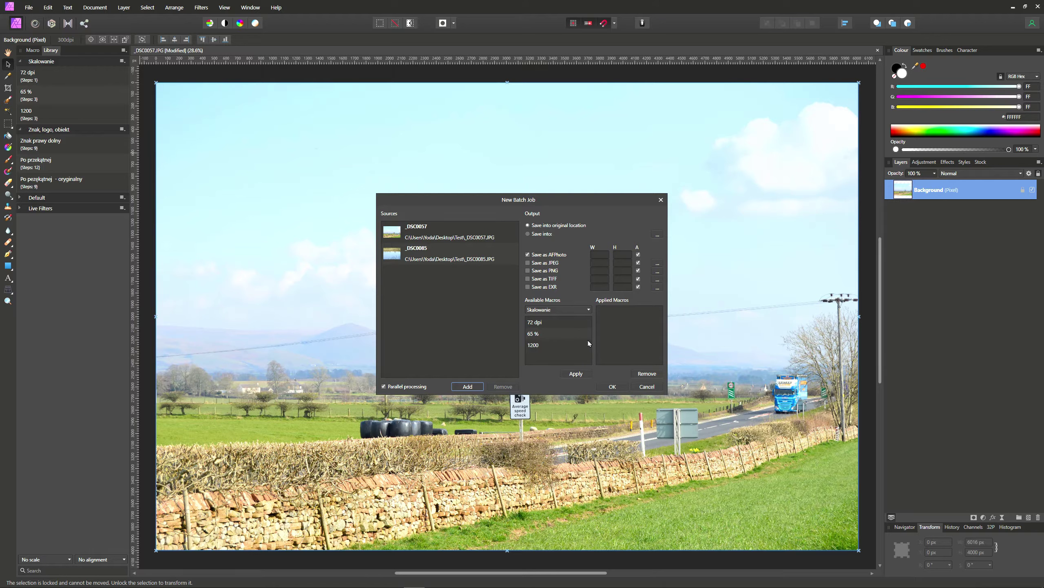
Set the batch output to JPEG saved into the Test 2 folder
click(528, 262)
click(528, 234)
double_click(538, 223)
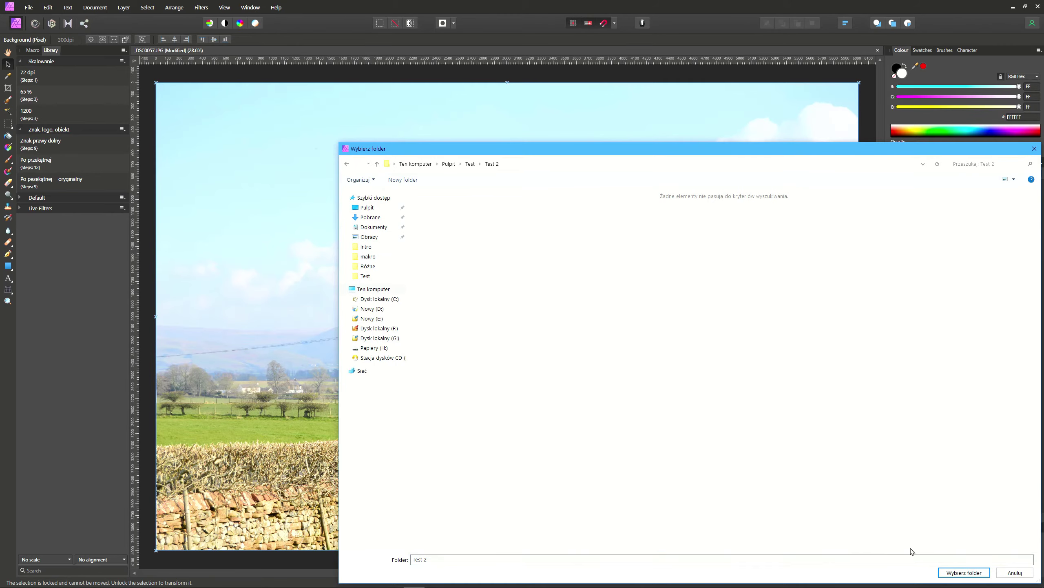
click(963, 572)
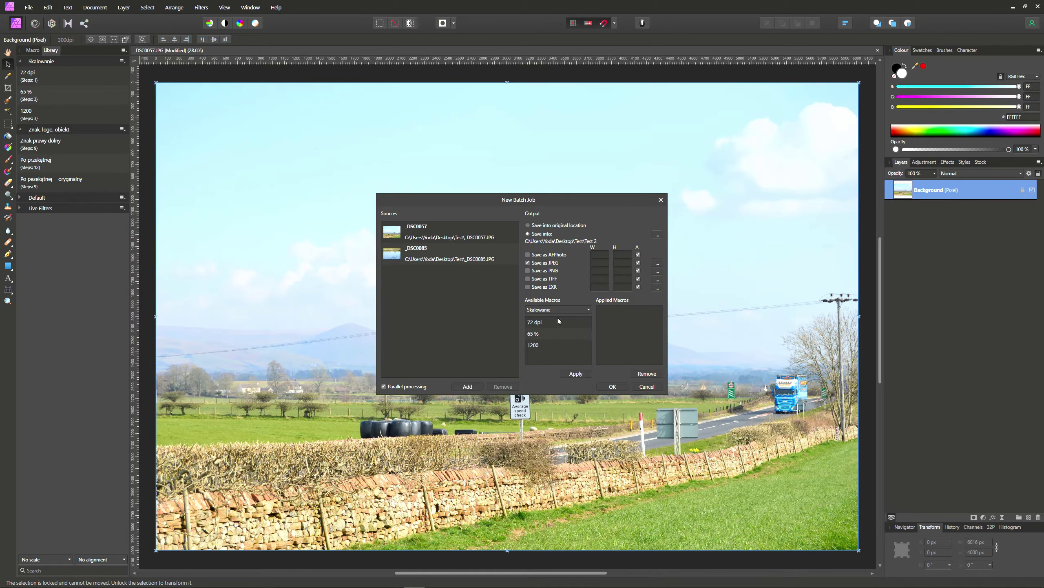
Apply Po pezękątnej - oryginalny plus the Skalowanie 72 dpi and 1200 macros, then run the batch
click(577, 310)
click(544, 329)
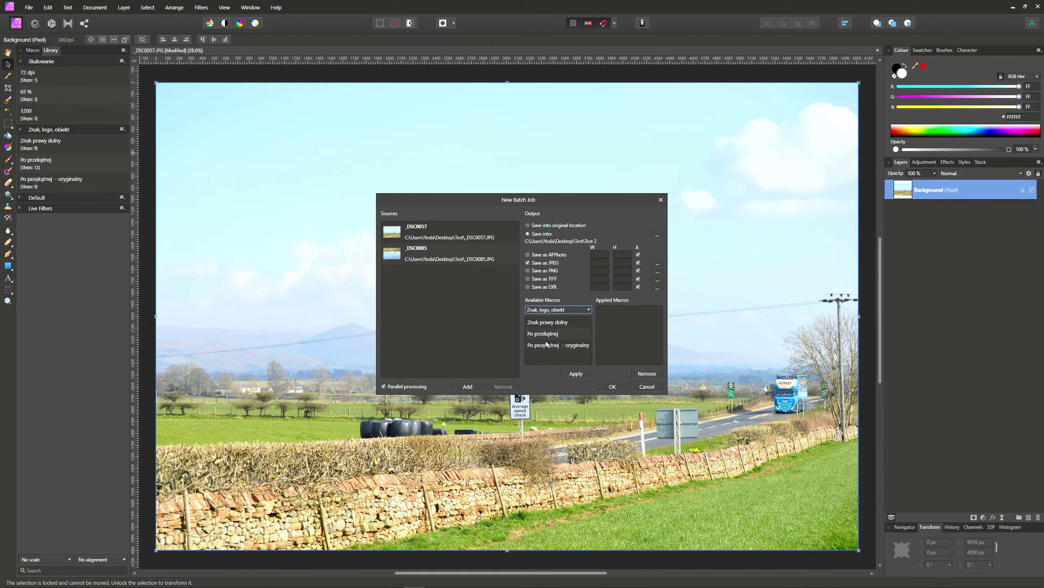
click(544, 349)
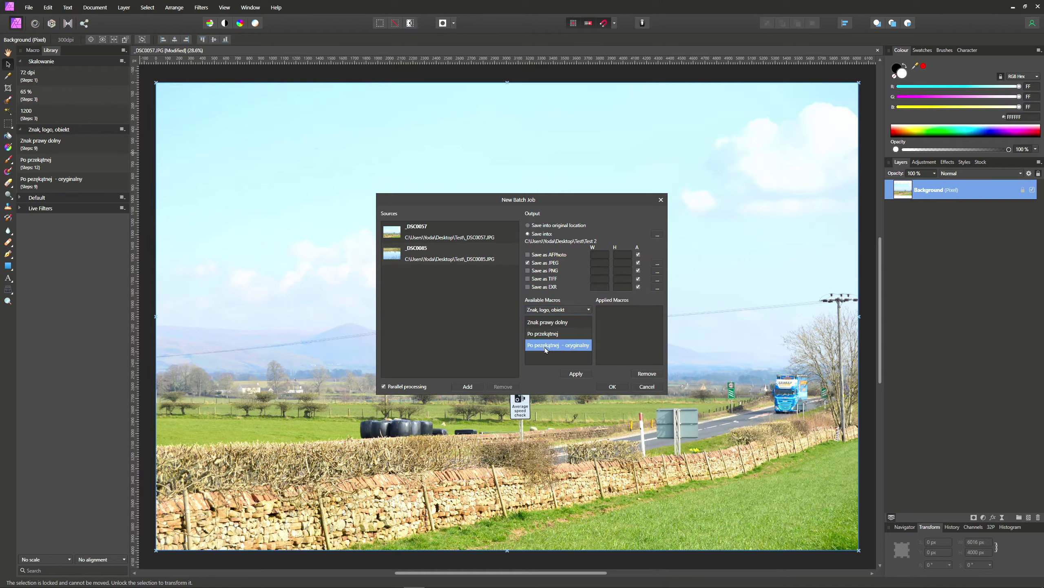
click(573, 374)
click(588, 310)
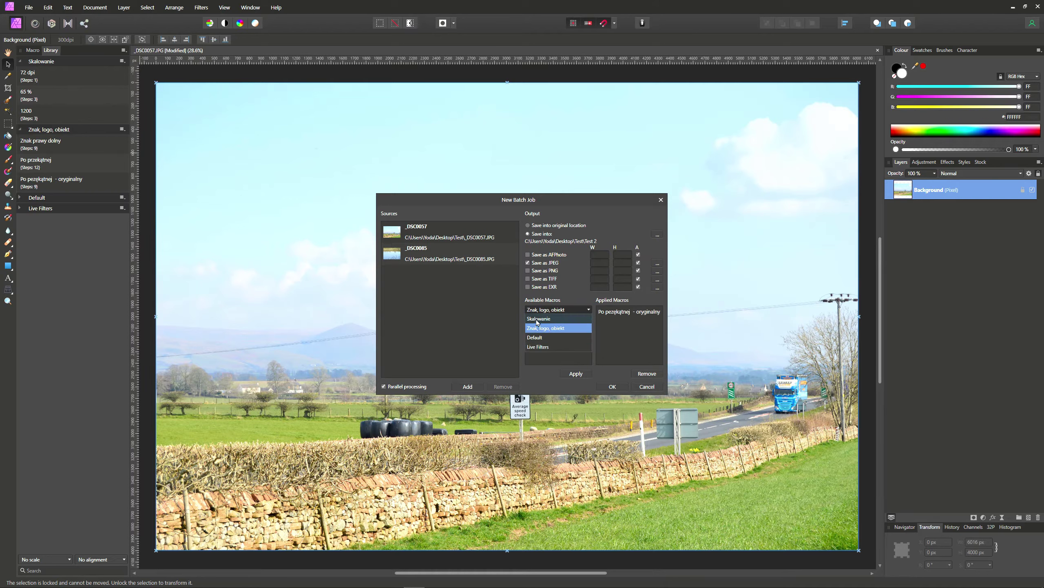
click(537, 322)
click(539, 322)
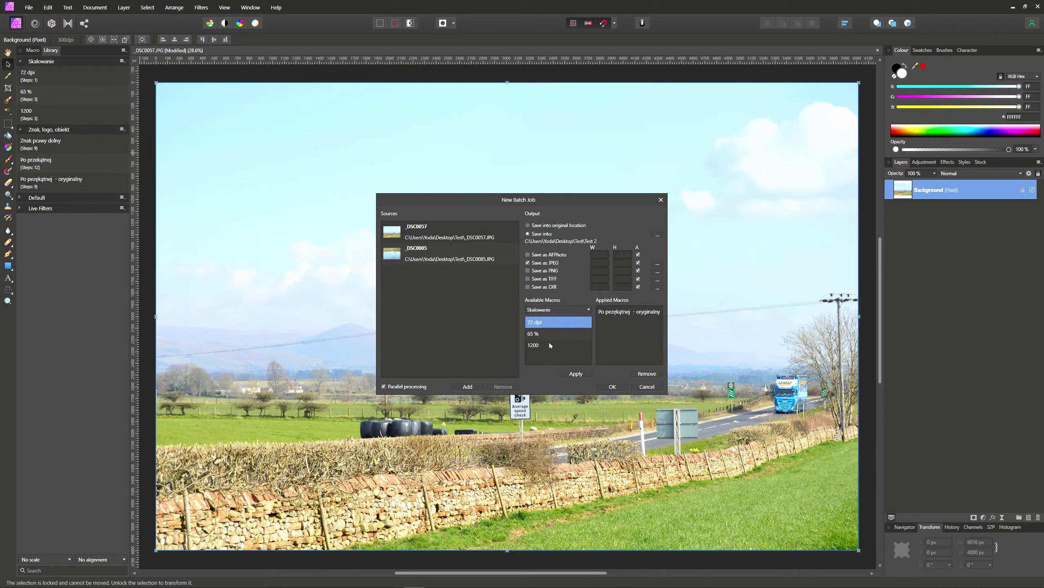
ctrl+click(540, 350)
click(580, 374)
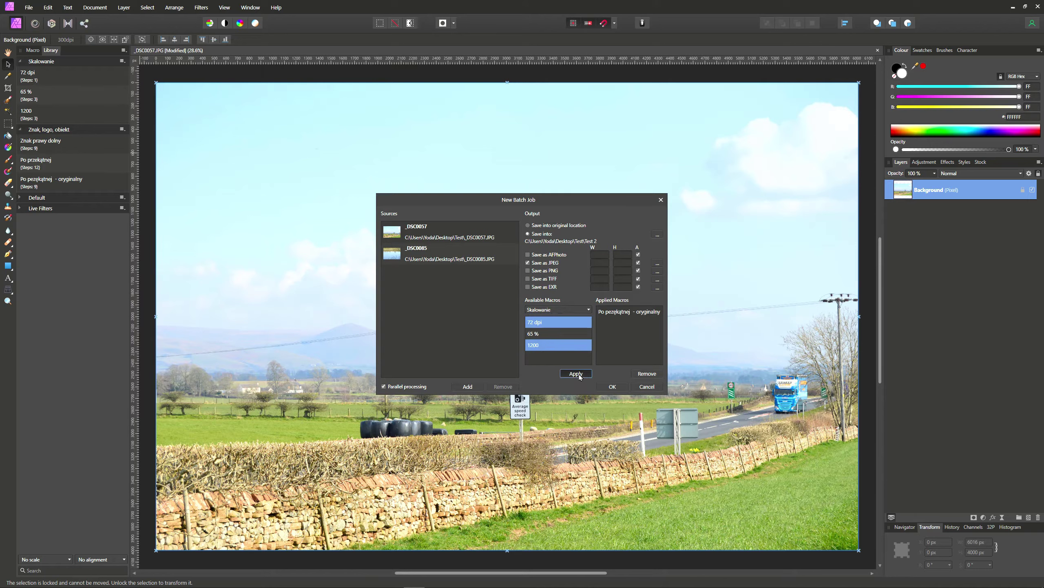
click(613, 387)
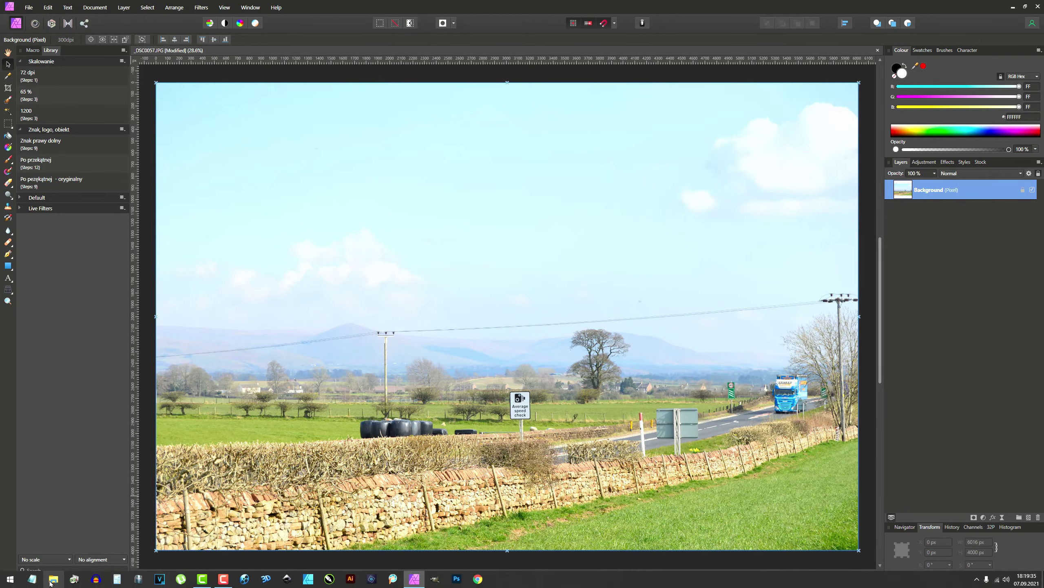
Preview the processed _DSC0057.jpg in Pulpit > Test > Test 2
click(51, 583)
click(362, 199)
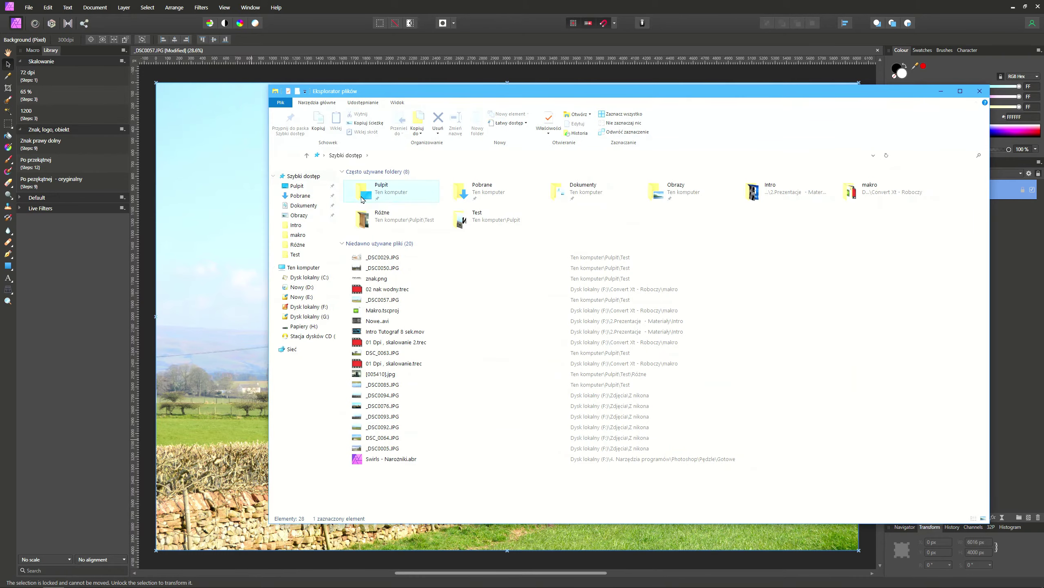
double_click(362, 200)
double_click(430, 196)
double_click(411, 187)
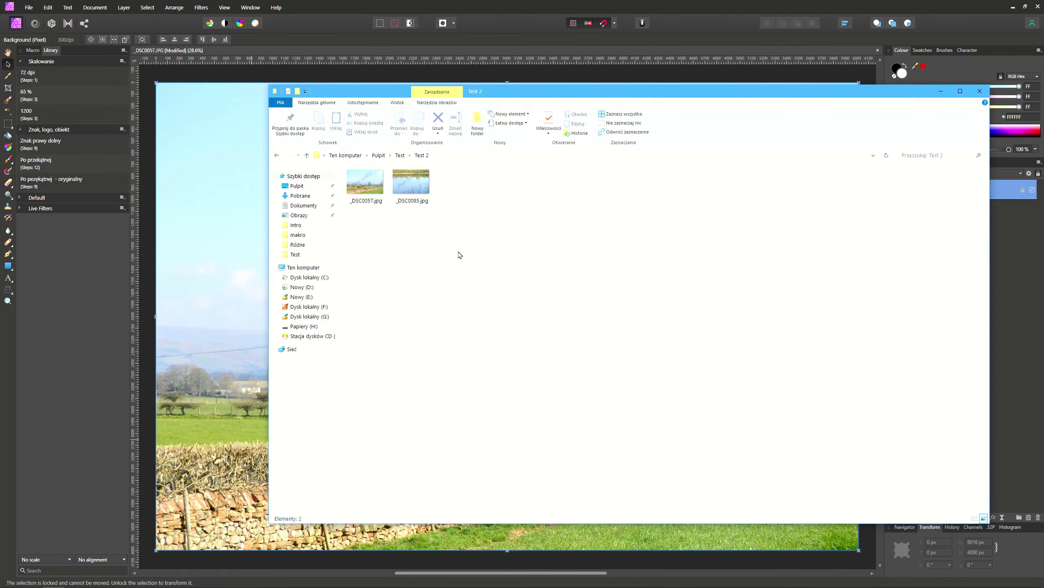
double_click(364, 190)
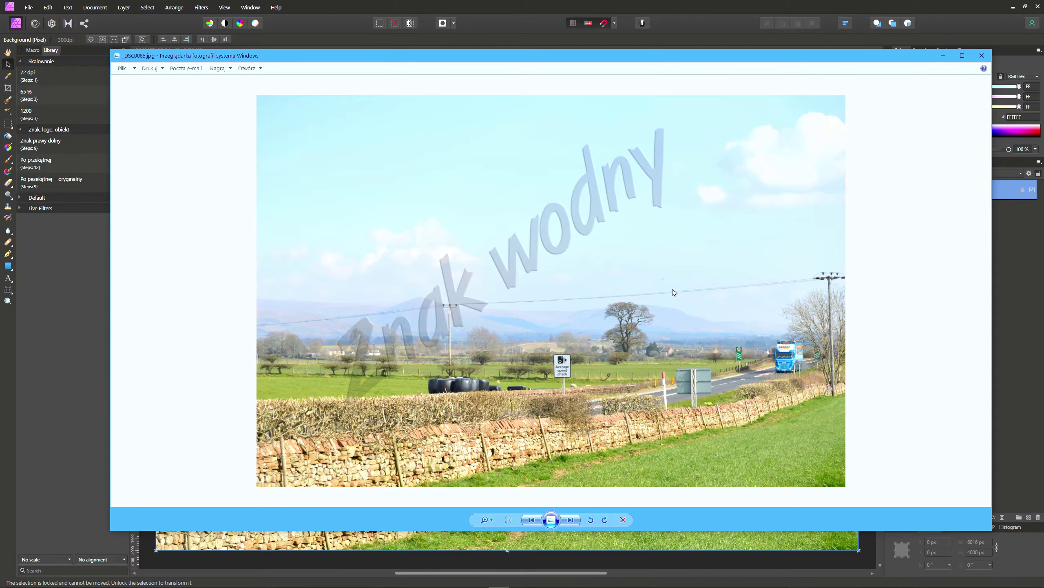
scroll(674, 292, down, 1)
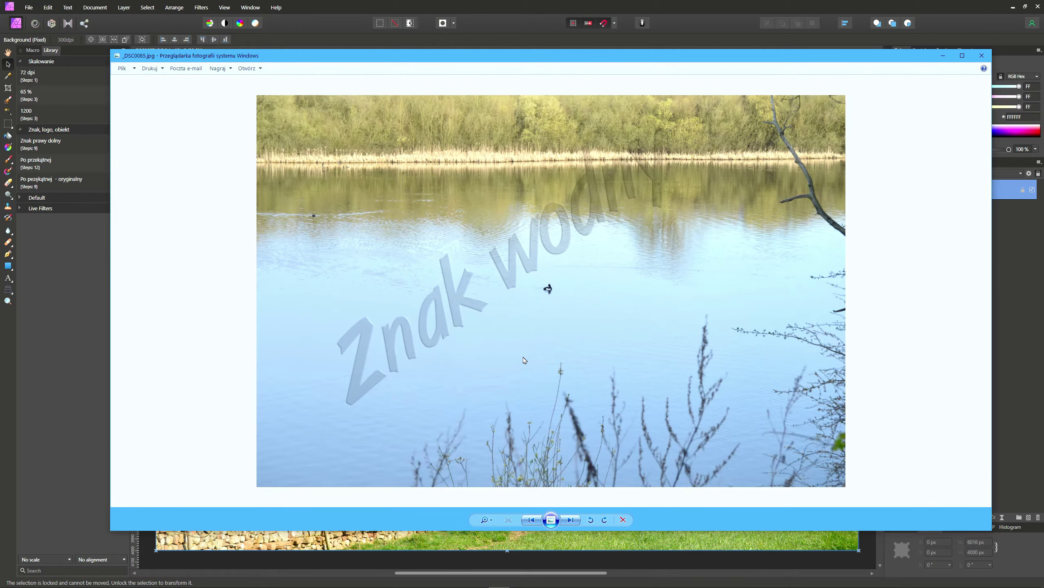
click(982, 55)
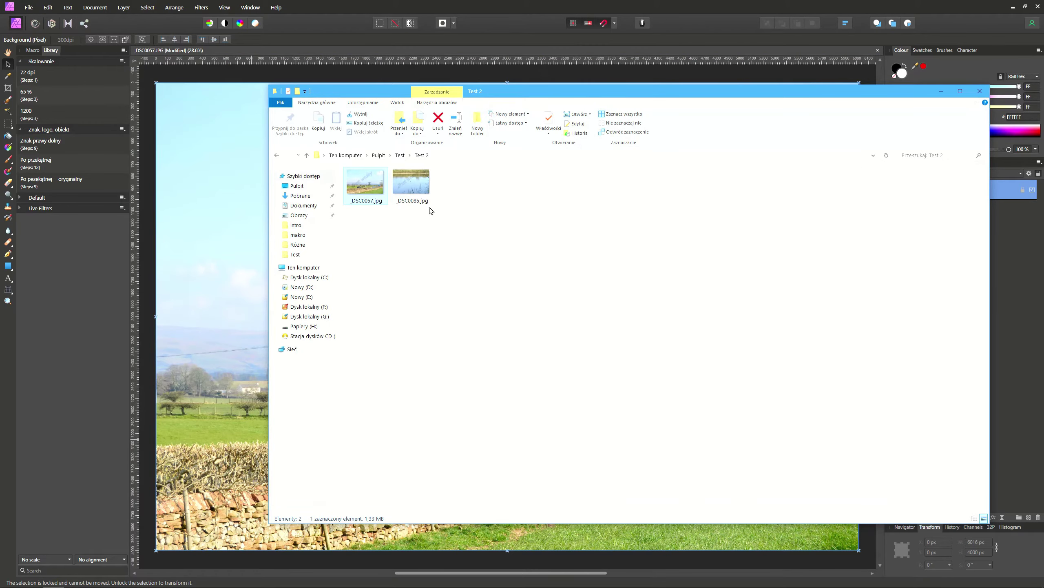
Delete both processed images from Test 2 and close Explorer
drag(474, 239, 359, 189)
key(Delete)
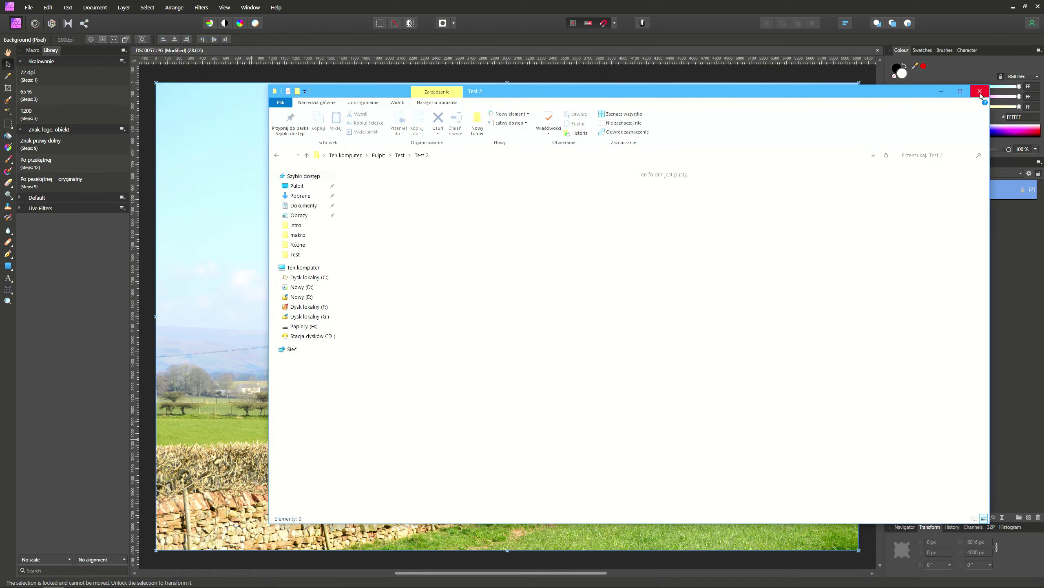
click(980, 91)
Open the New Batch Job dialog and cancel it
click(29, 8)
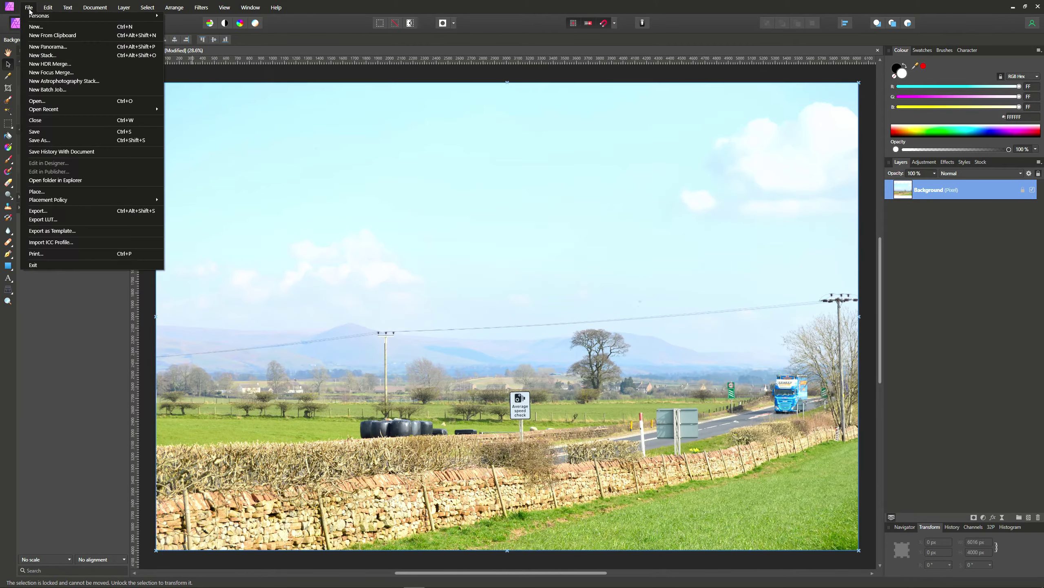
click(48, 90)
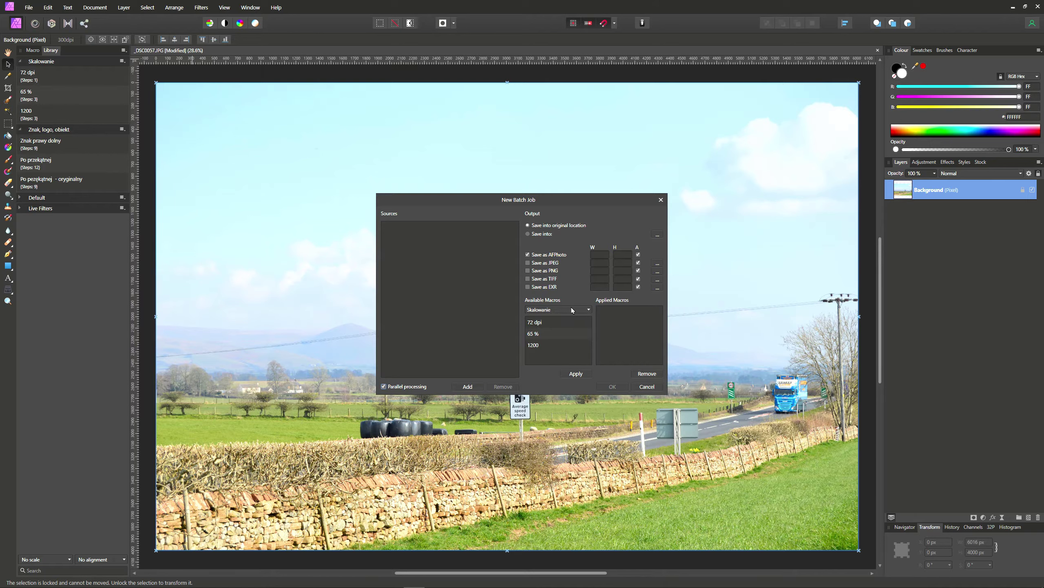
click(647, 387)
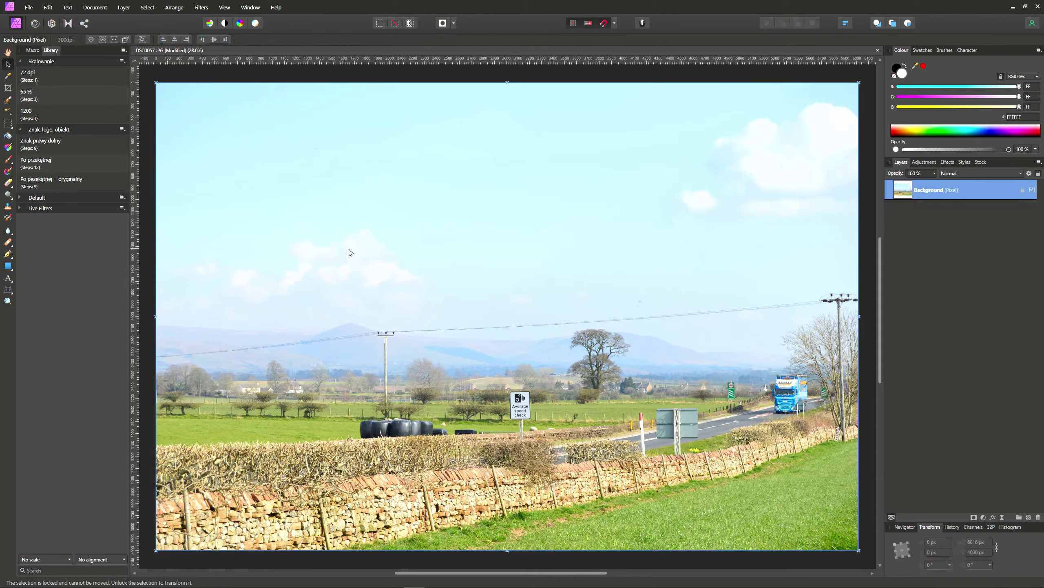
Undo the watermark layer and confirm Document > Resize Document
key(ctrl+z)
click(95, 7)
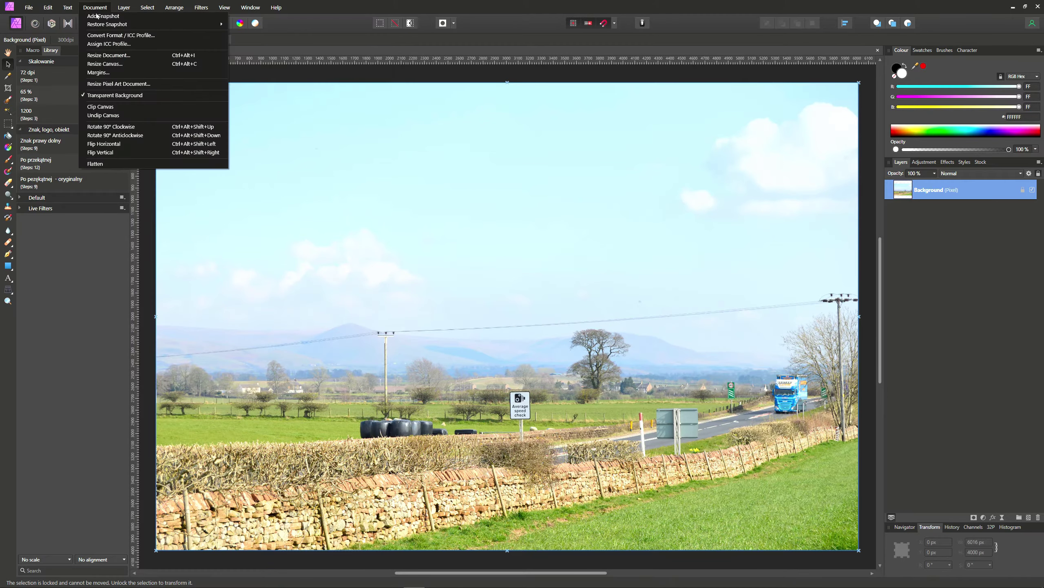
click(105, 56)
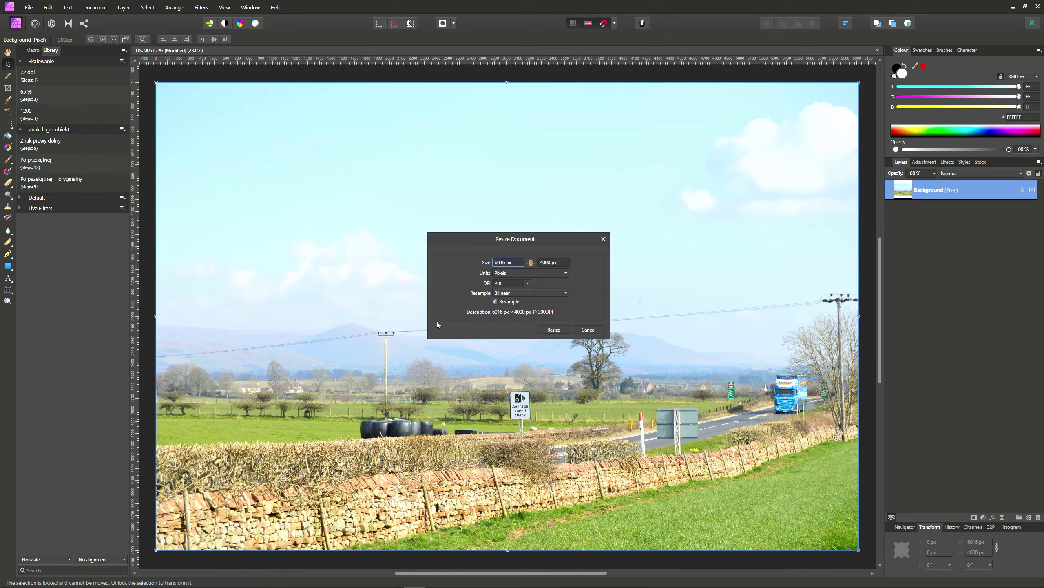
click(559, 332)
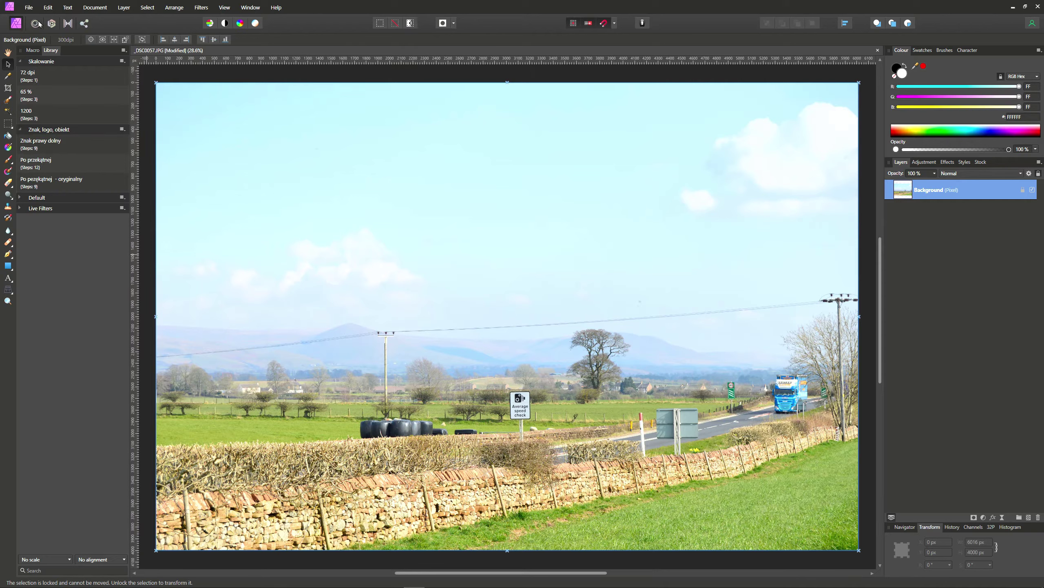
Add large black artistic text 'Znak wodny' over the sky, then select the Background layer
click(10, 279)
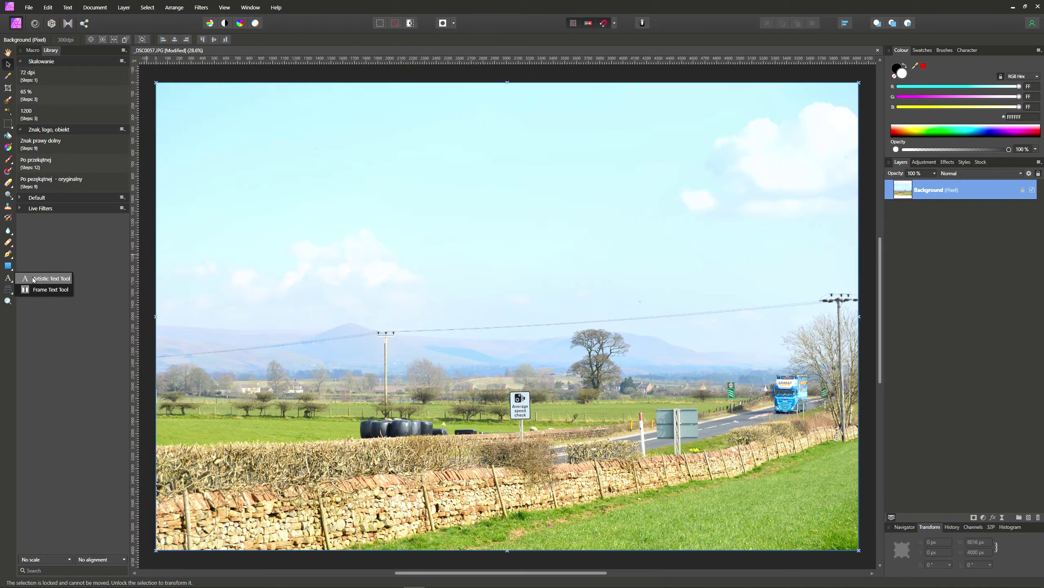
click(35, 280)
drag(270, 179, 300, 236)
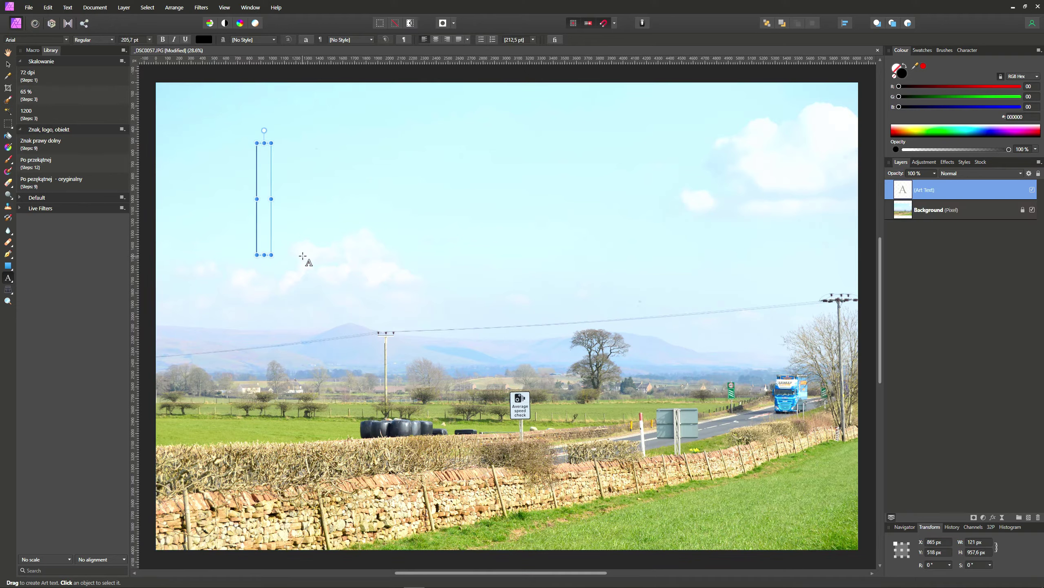
text(Zna)
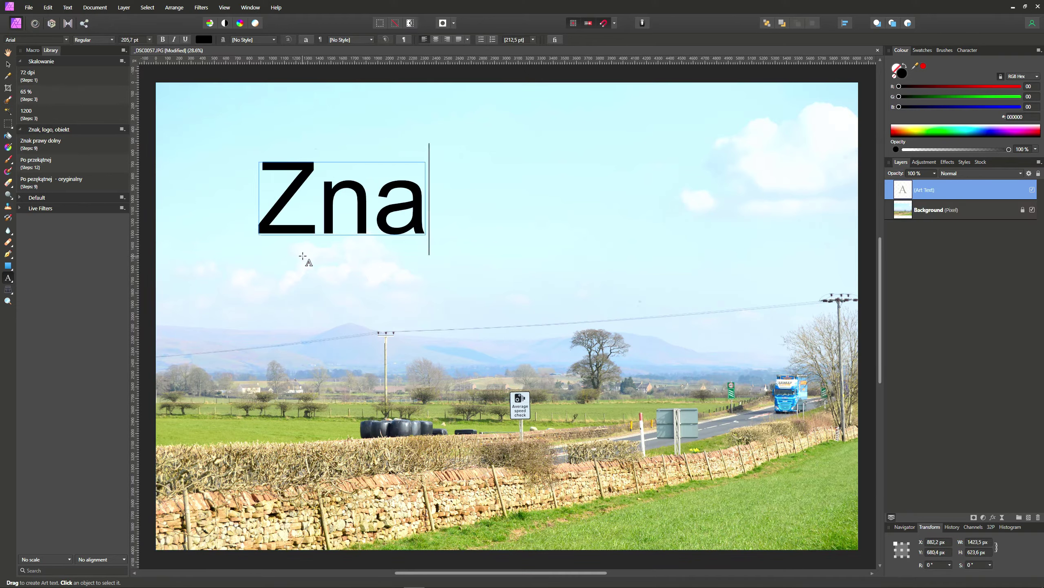
text(k )
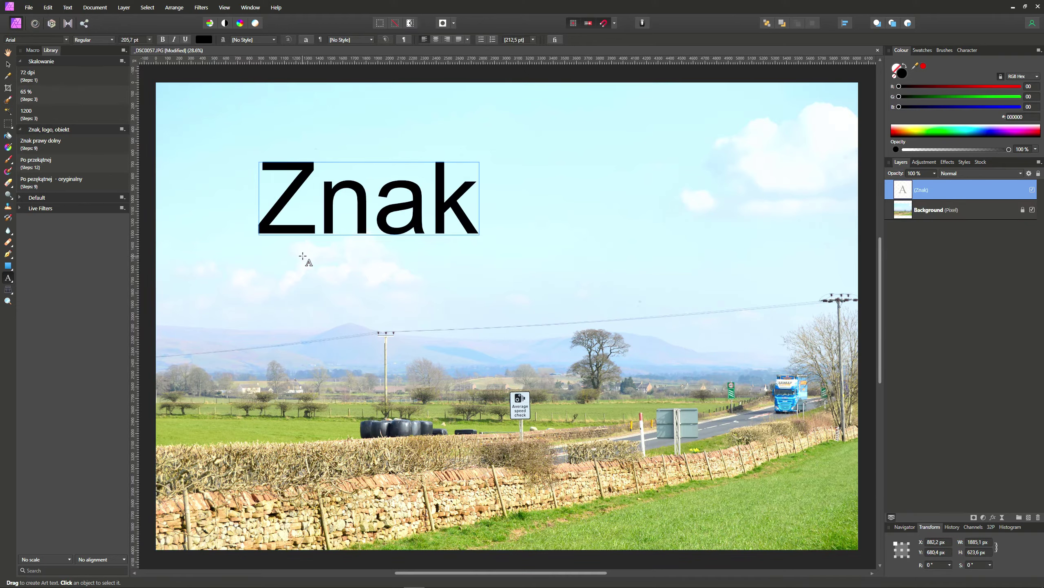
text(wodn)
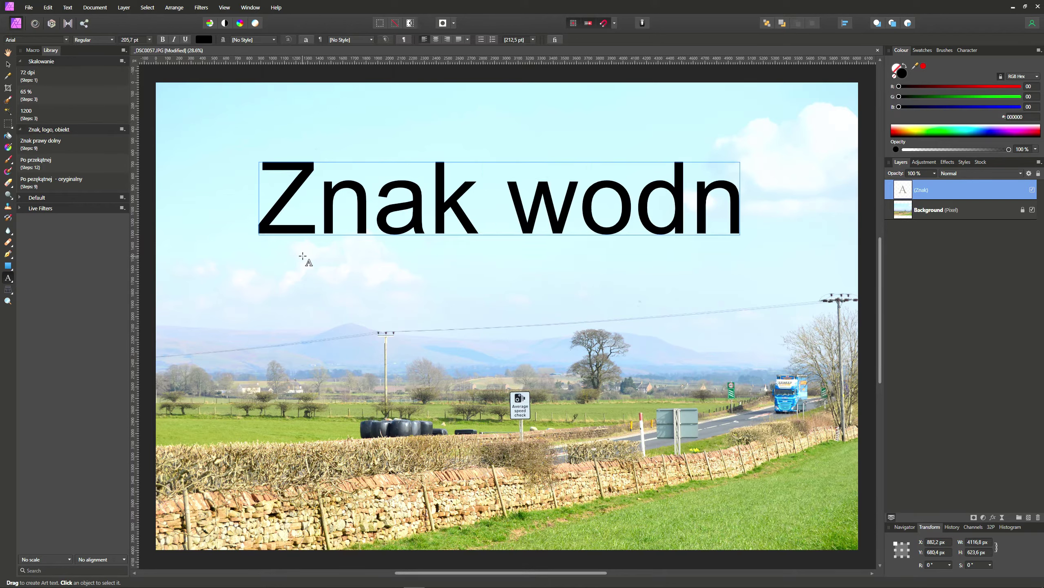
text(y)
key(Escape)
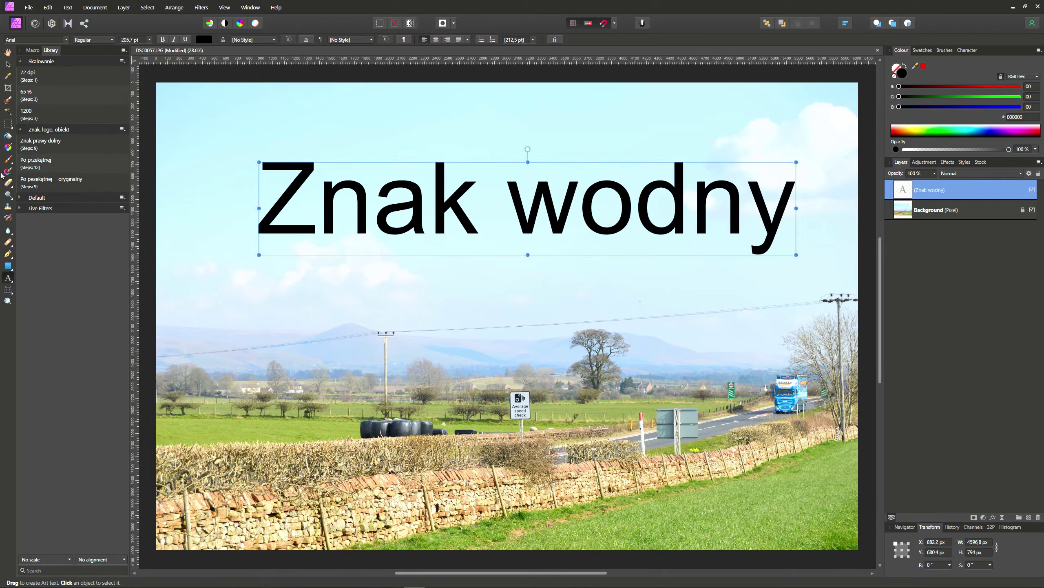
click(7, 64)
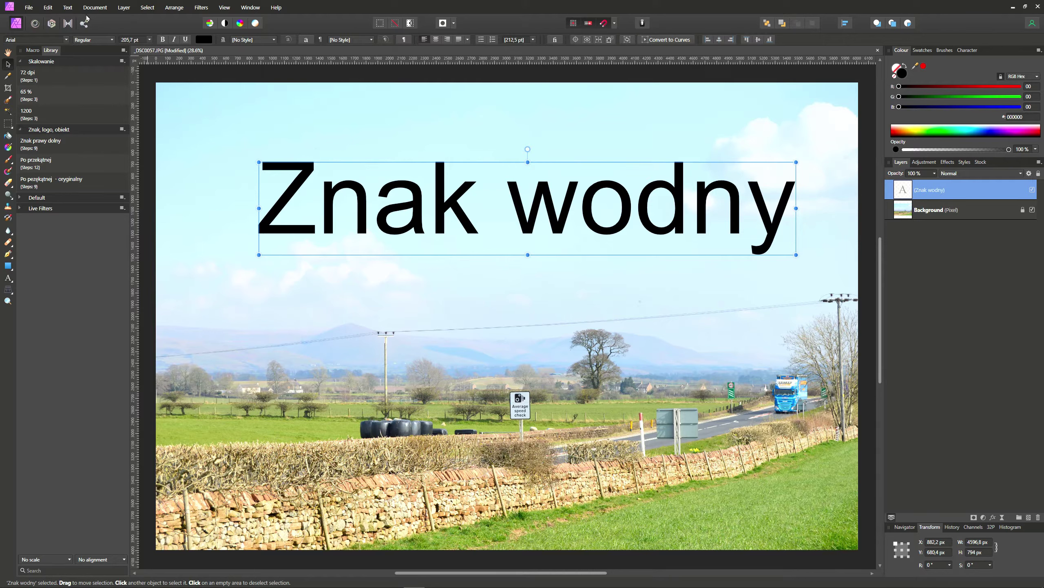
click(95, 8)
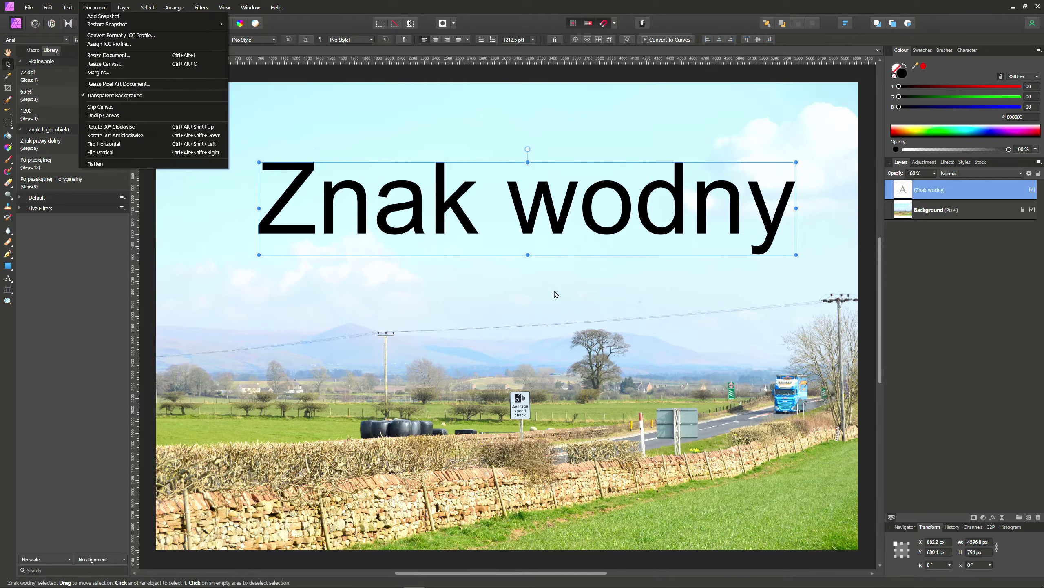
click(250, 308)
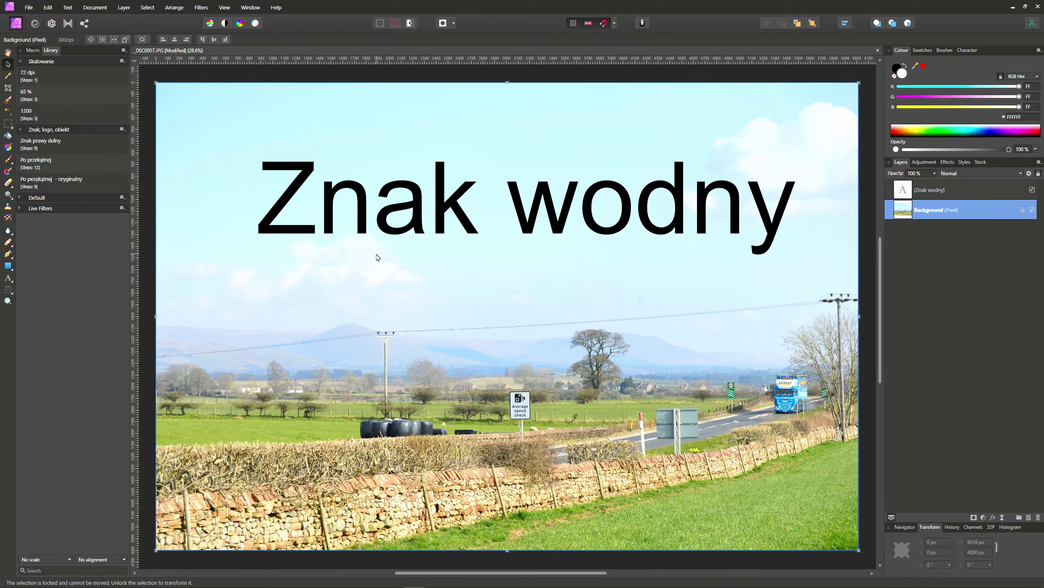
Delete the Znak wodny text and run the 72 dpi and 1200 macros, giving 1200 × 797 px
click(387, 220)
key(Delete)
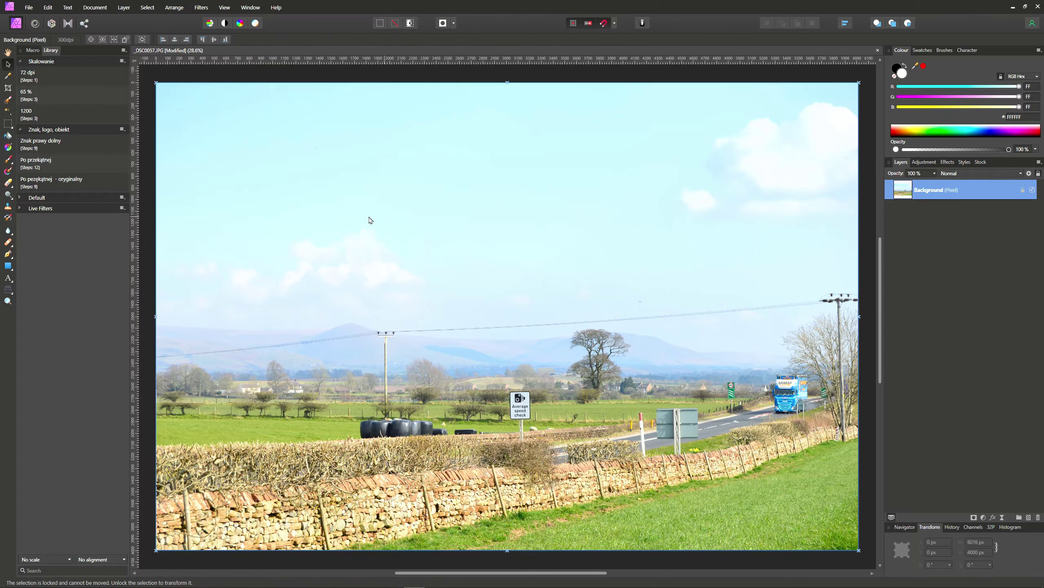
click(59, 76)
click(32, 115)
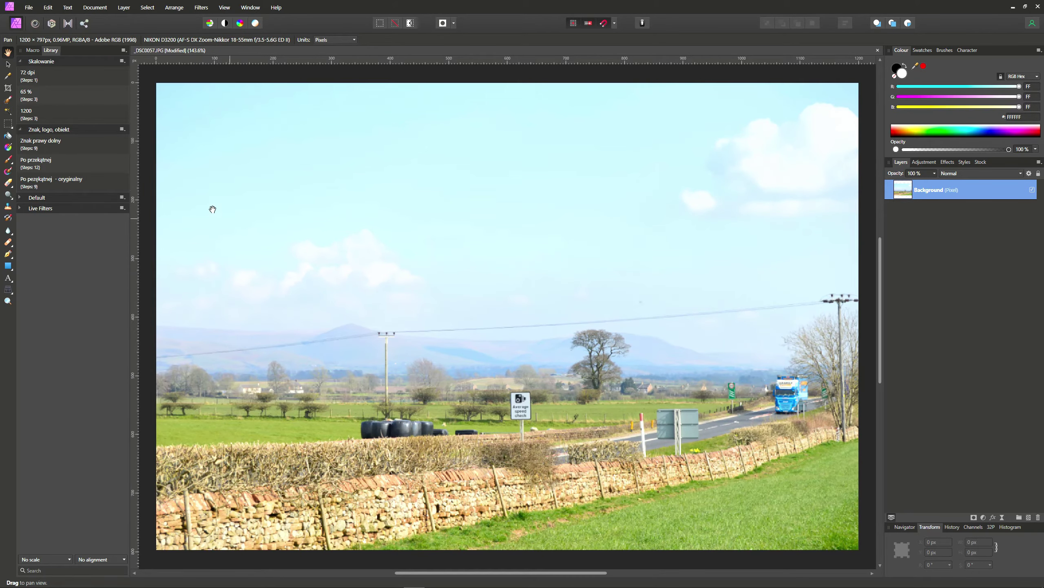
Add artistic text 'Zanak' in the upper-left sky
click(7, 279)
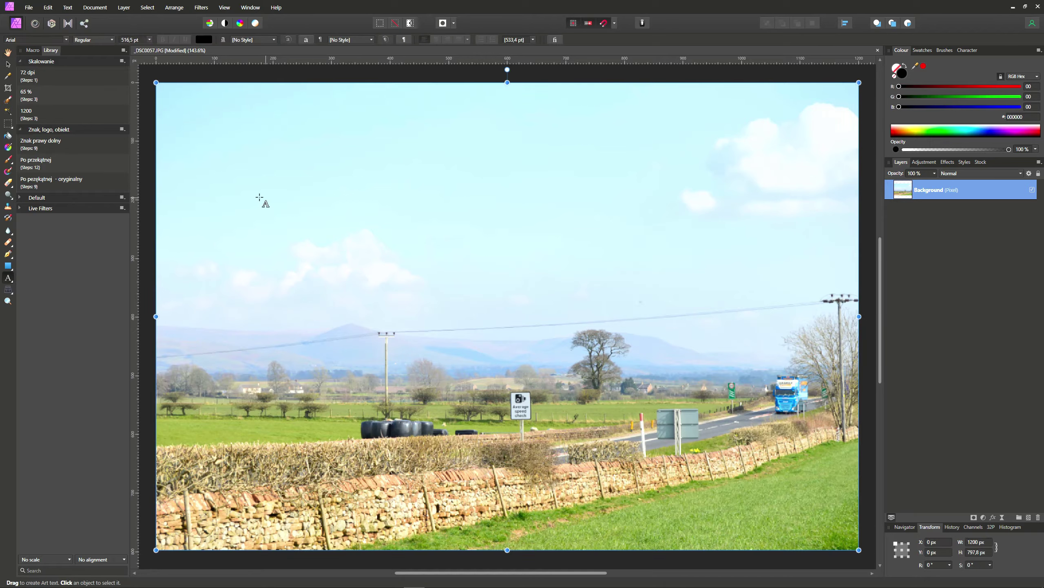
drag(261, 199, 325, 276)
text(Z)
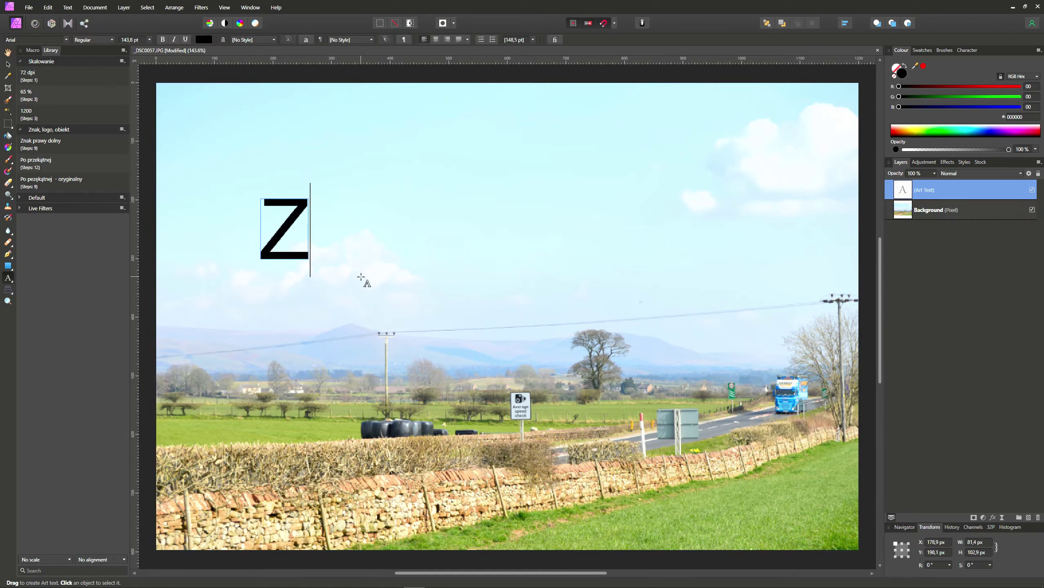
text(anak)
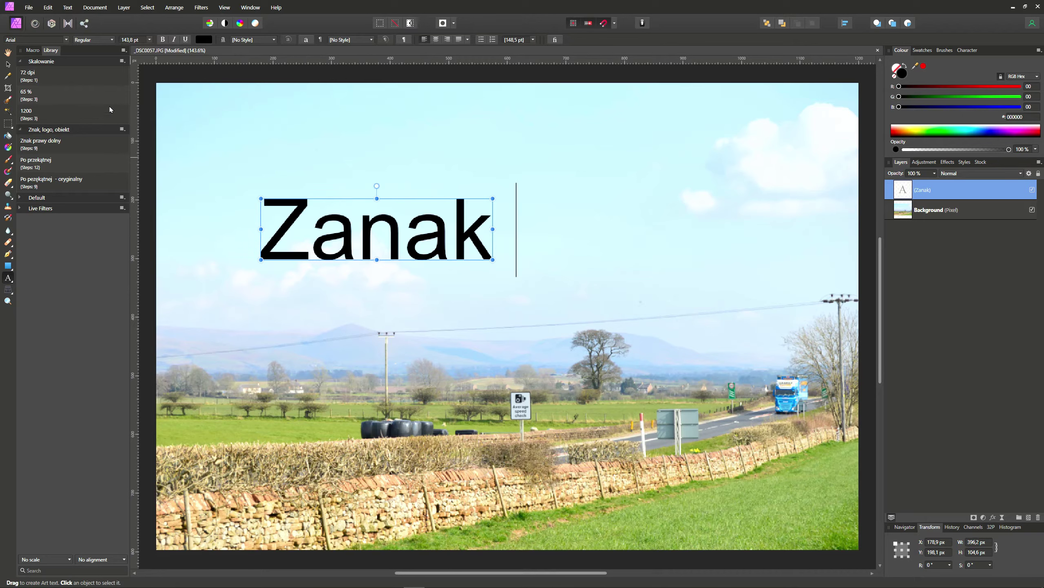
Finish the text by switching to the Move tool
click(8, 64)
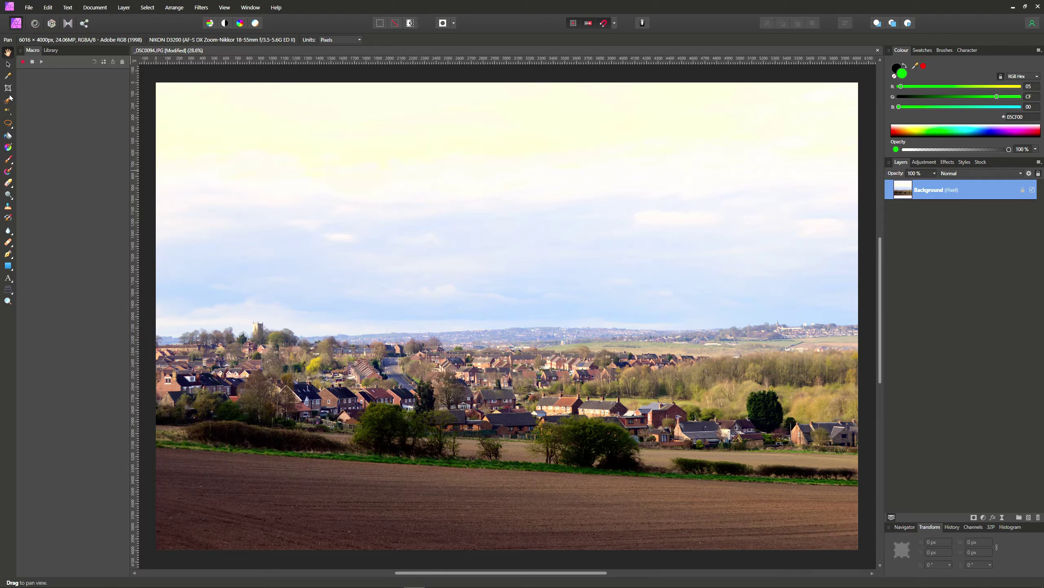
Start macro recording and unlock the Background layer as its first step
click(22, 62)
click(1025, 191)
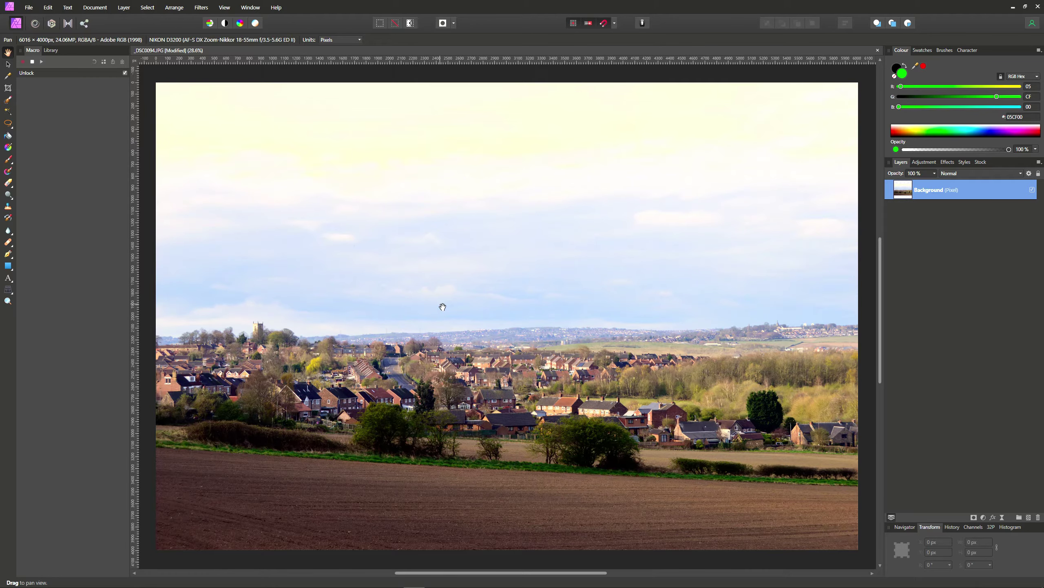
Select all pixels of the village photo so 'Raster select all' is recorded after Unlock
key(ctrl+a)
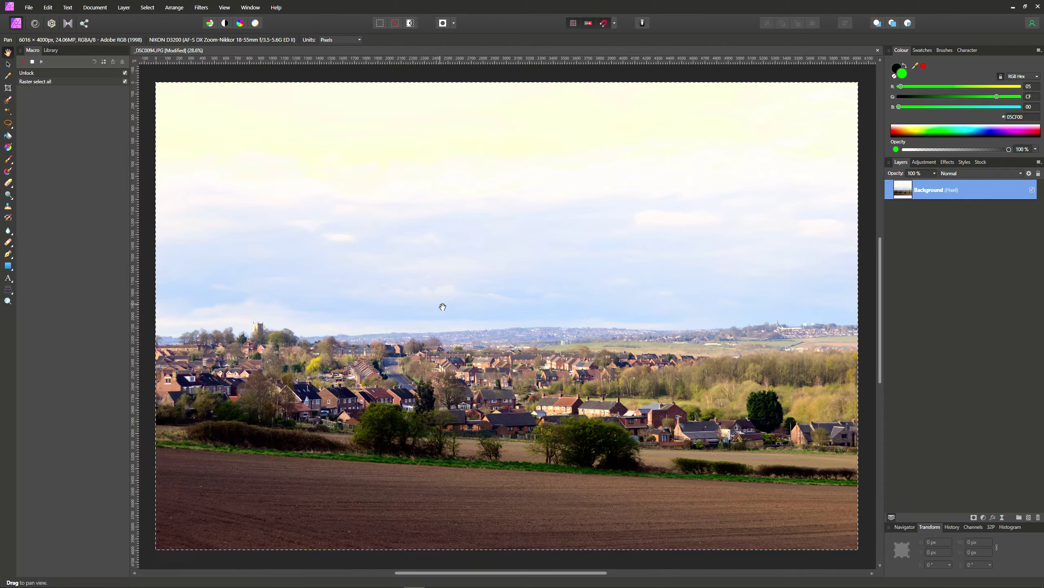
key(ctrl+z)
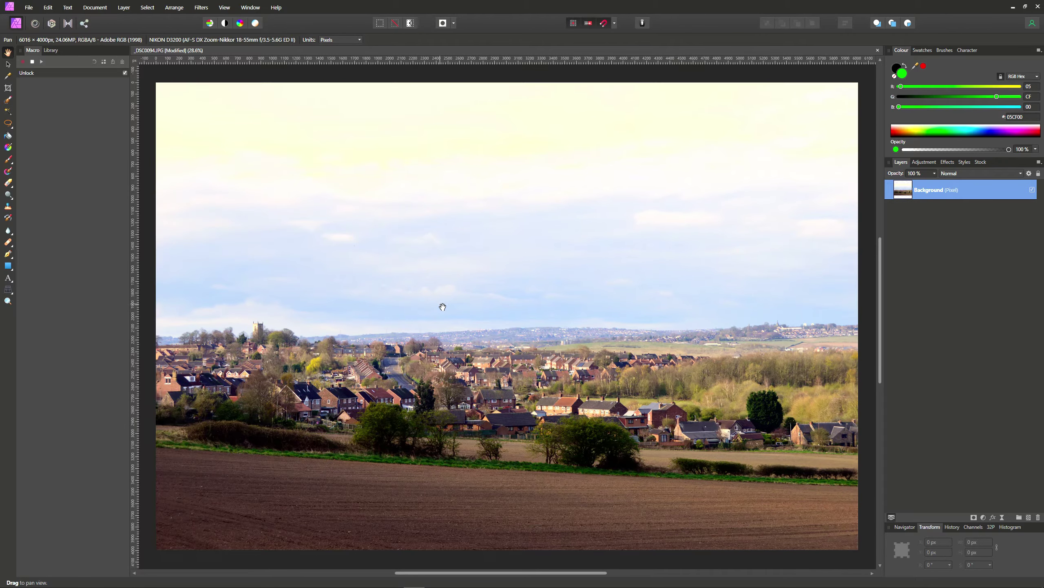
click(8, 64)
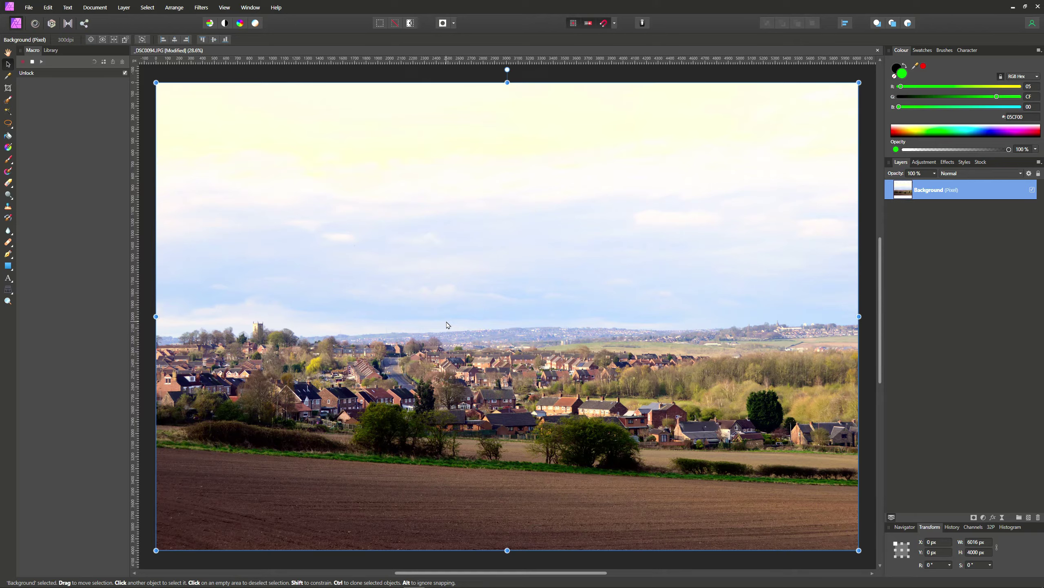
key(ctrl+d)
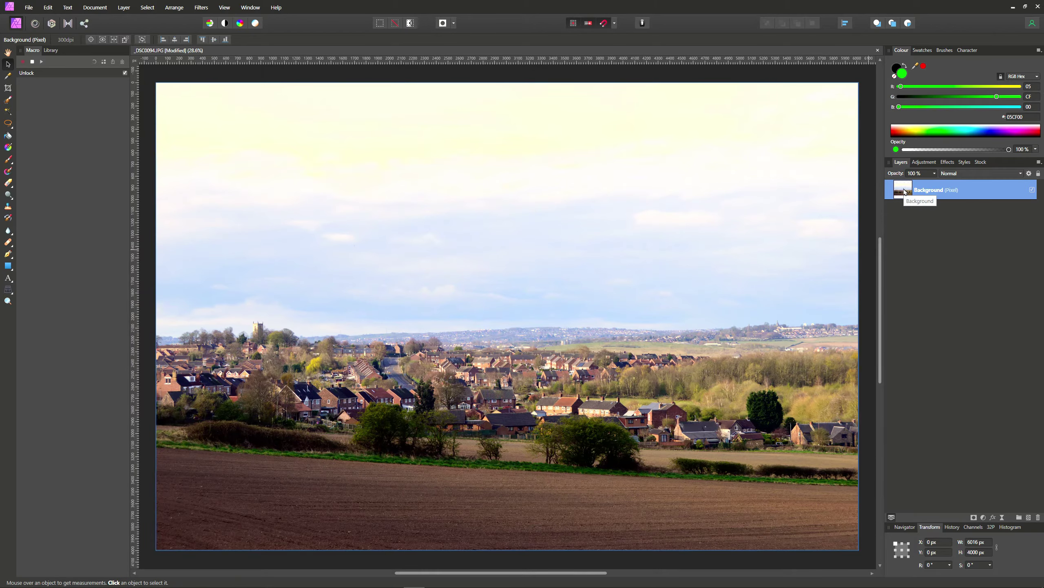
ctrl+click(905, 192)
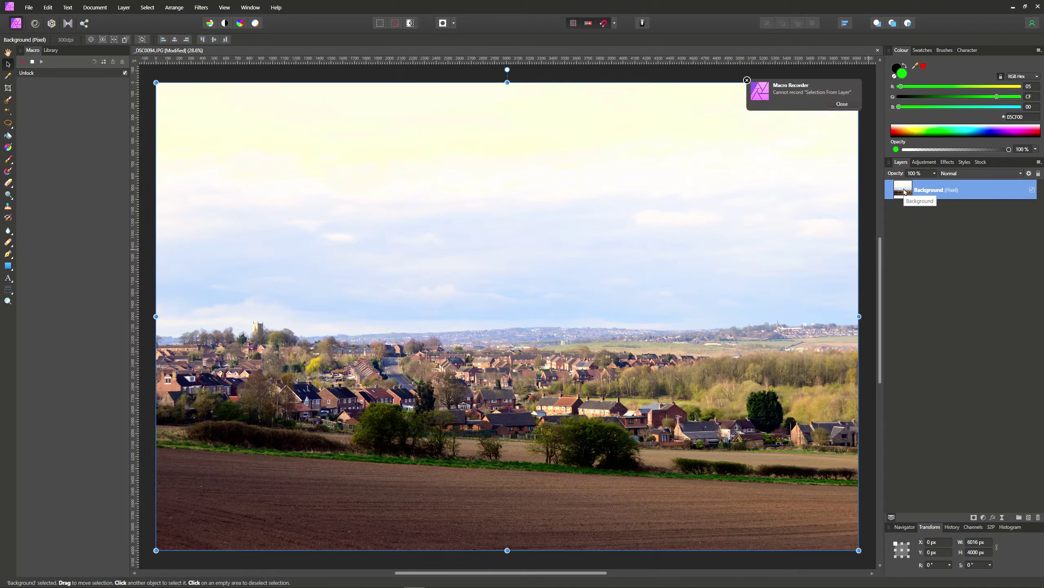
click(838, 104)
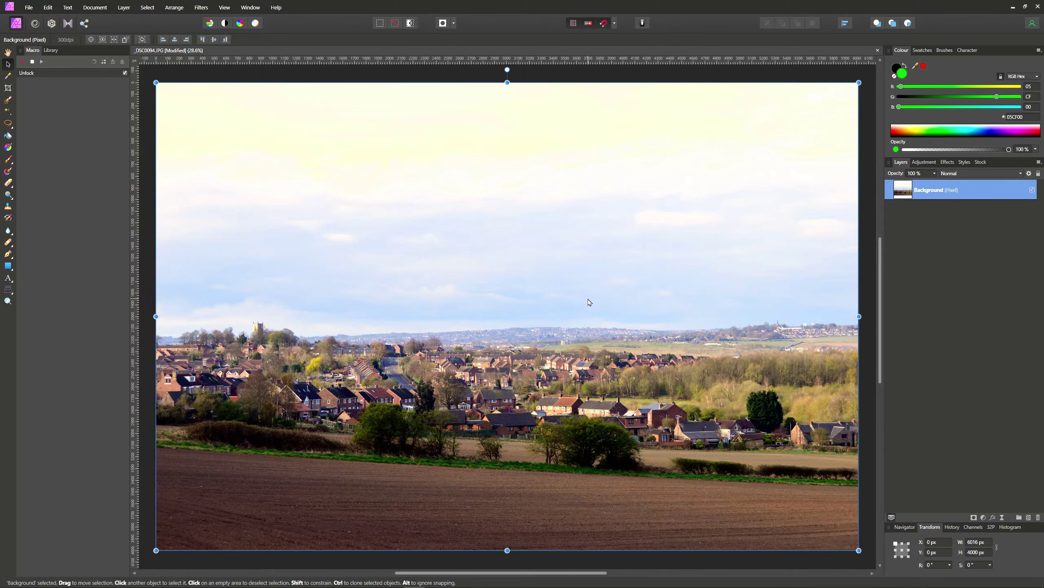
key(ctrl+a)
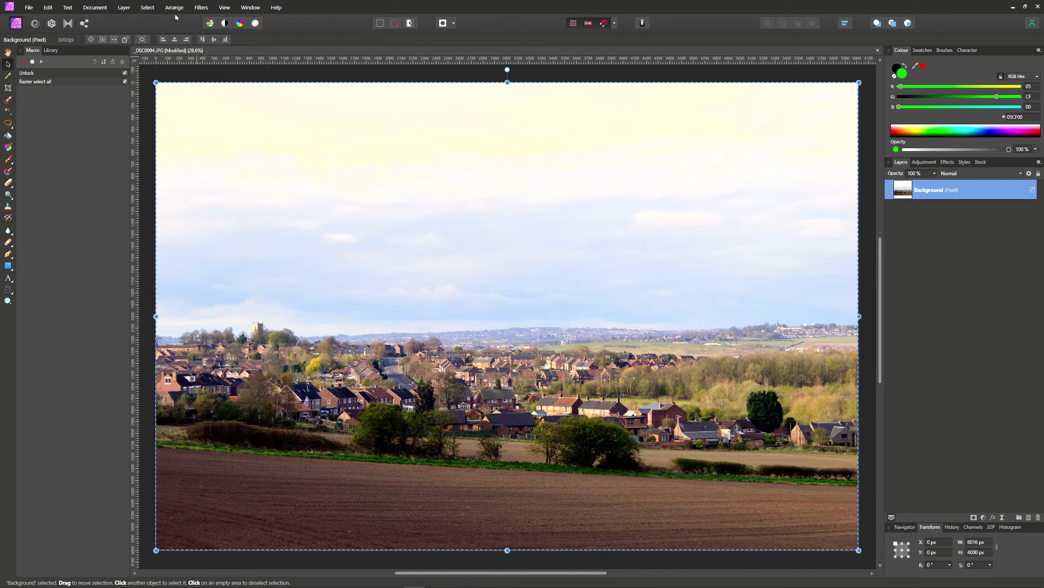
Shrink the selection by 100 px with Grow/Shrink and invert it to select the outer band
click(148, 7)
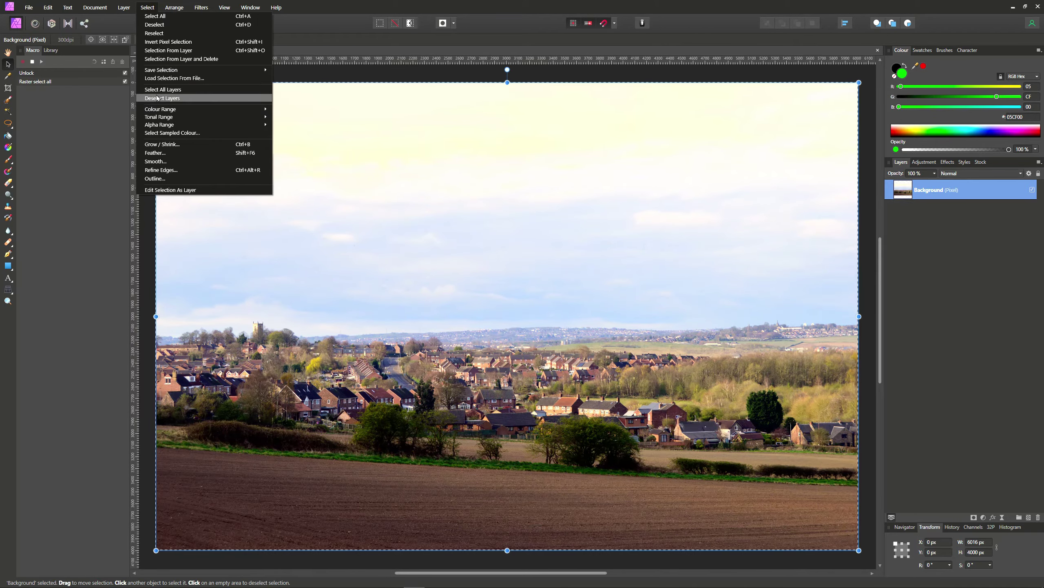
click(162, 144)
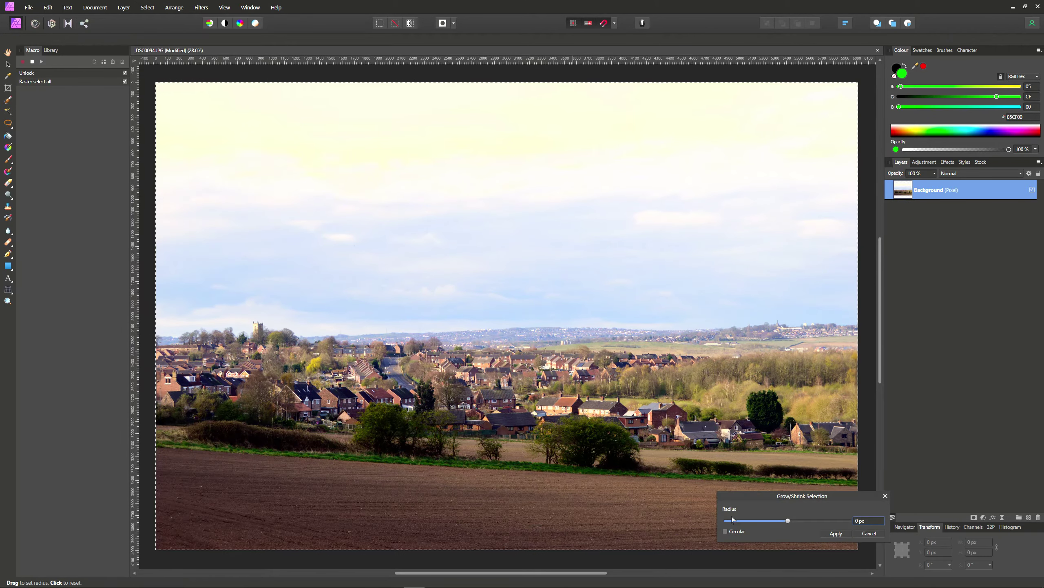
click(861, 521)
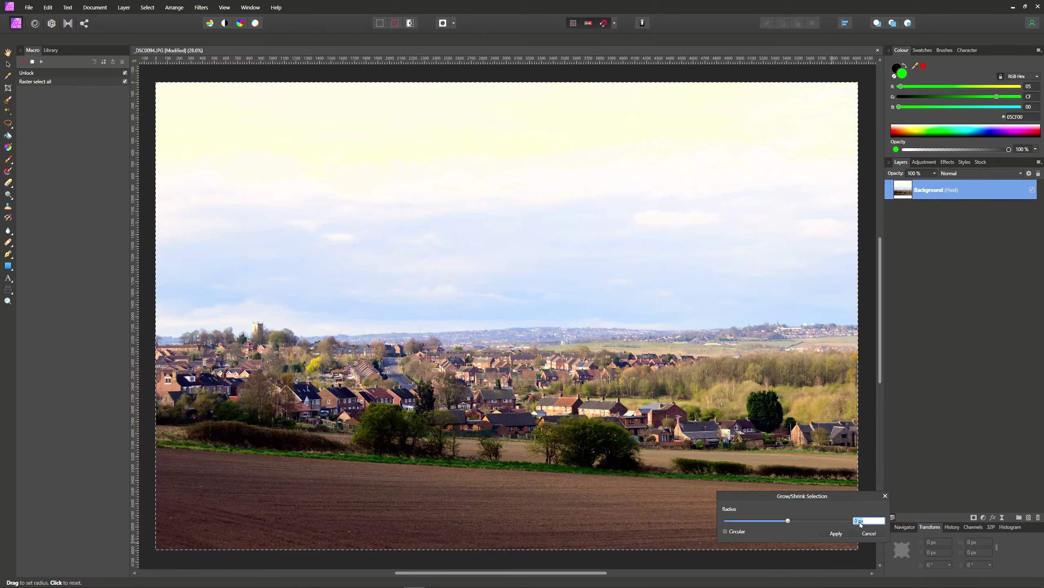
text(-100)
key(Return)
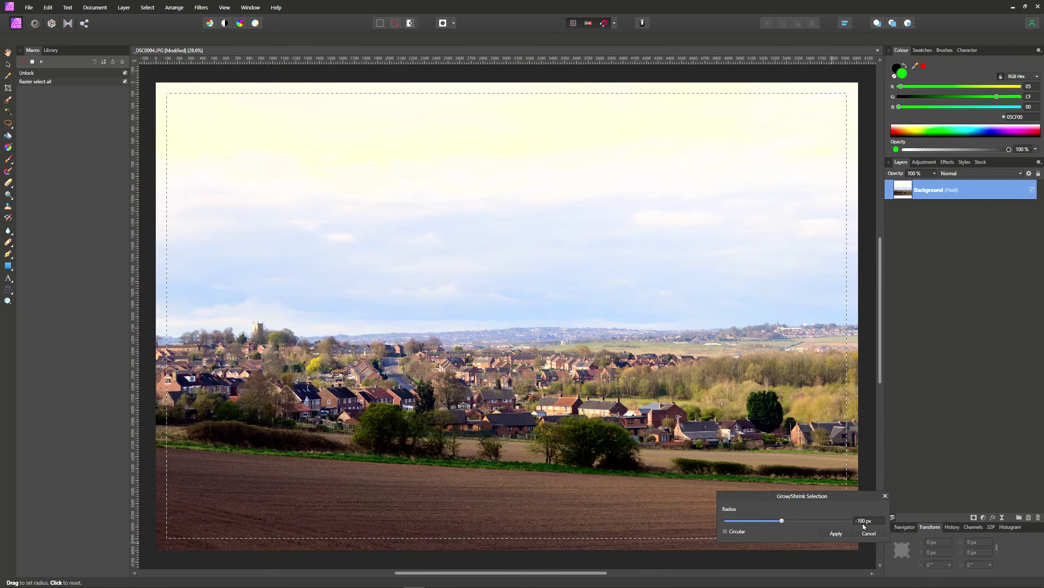
click(836, 534)
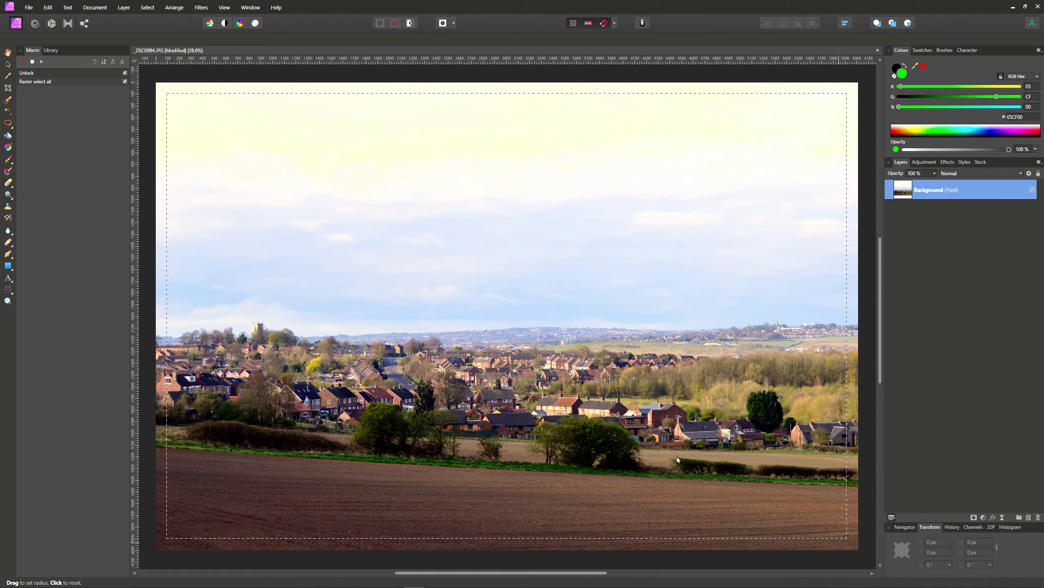
key(v)
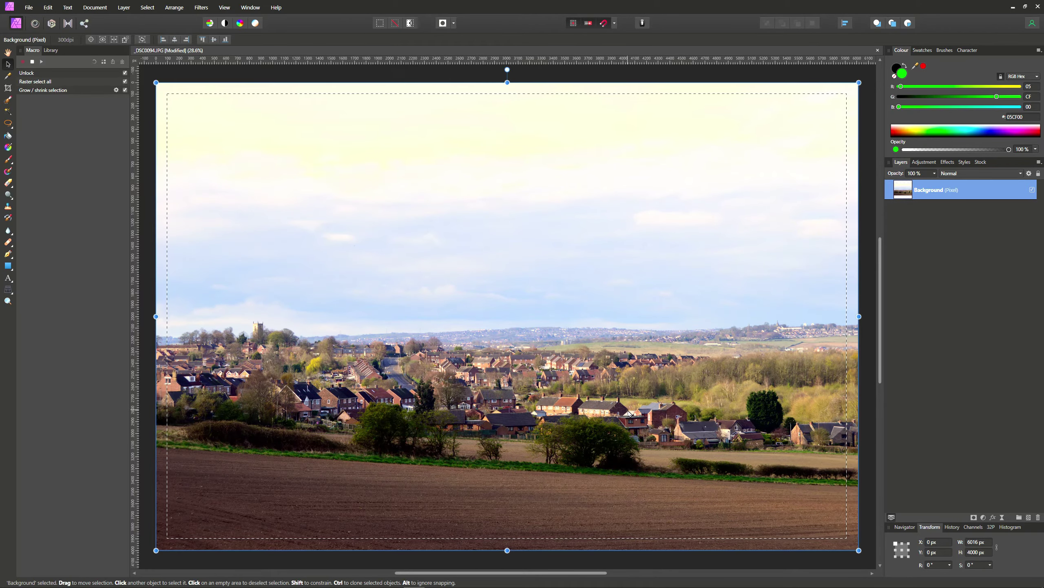
key(ctrl+shift+i)
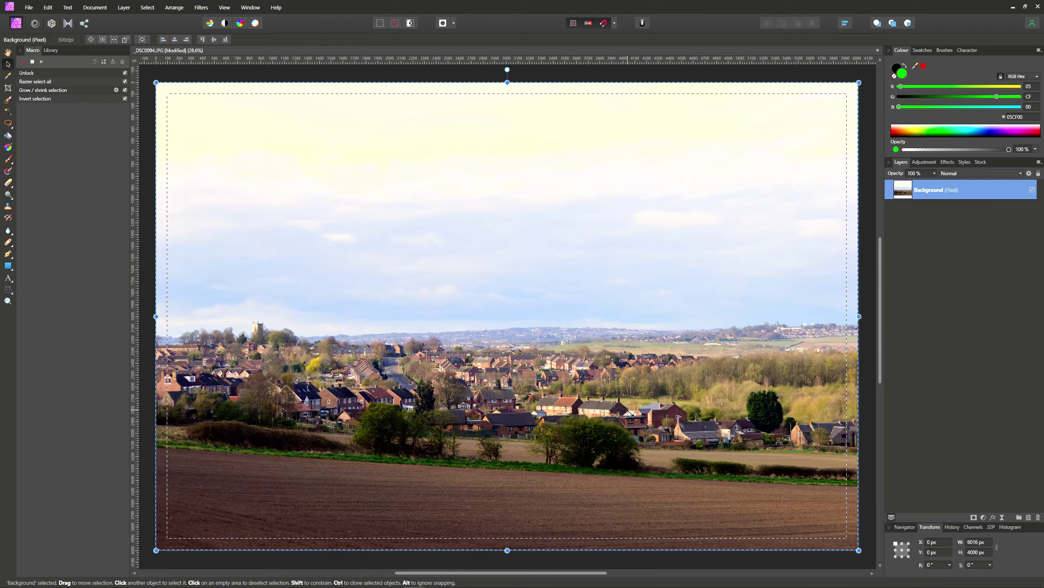
Flood-fill the border band bright green on a new pixel layer, then deselect
click(1028, 519)
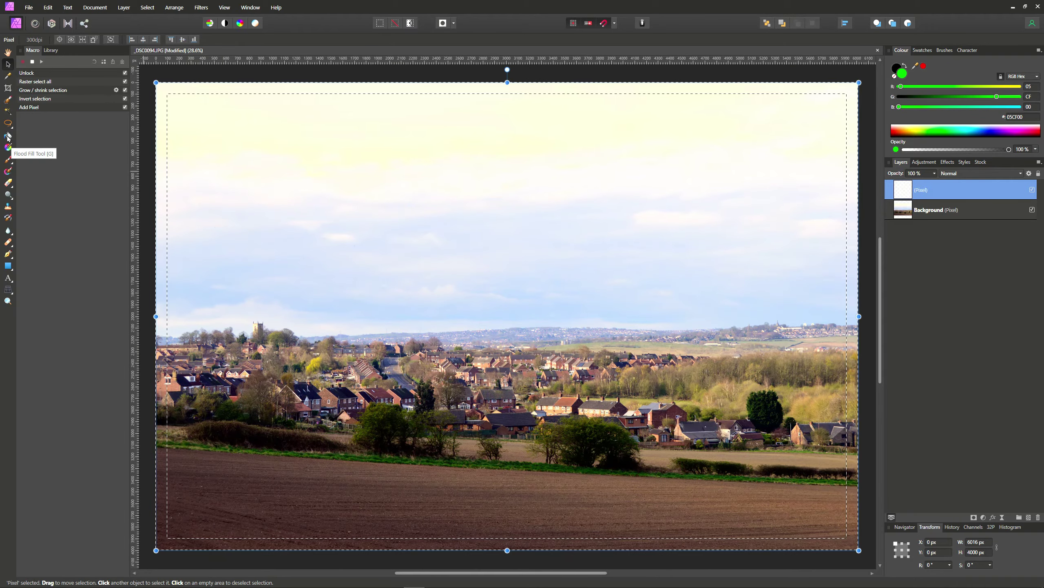
click(8, 136)
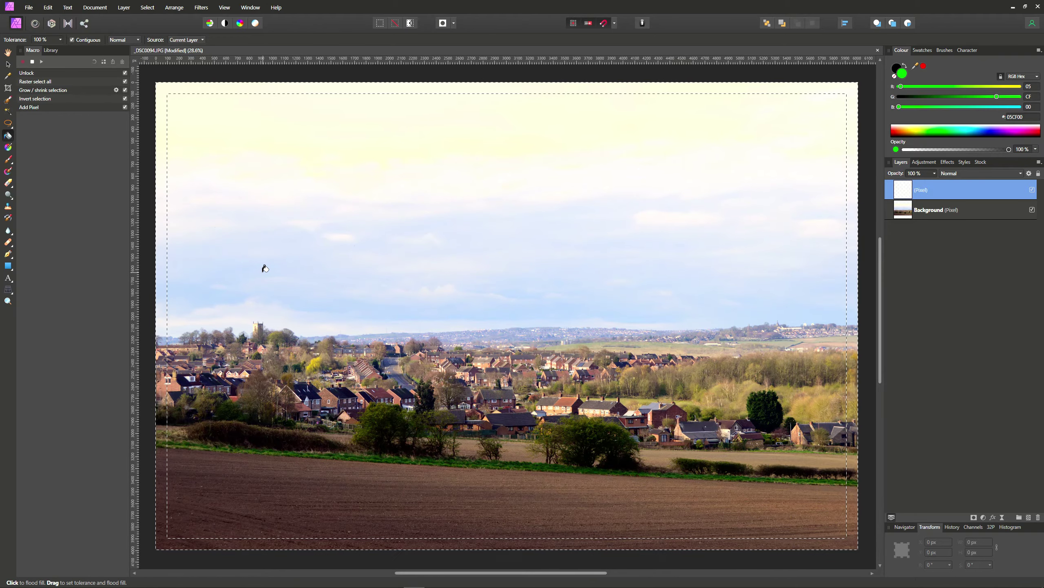
click(163, 336)
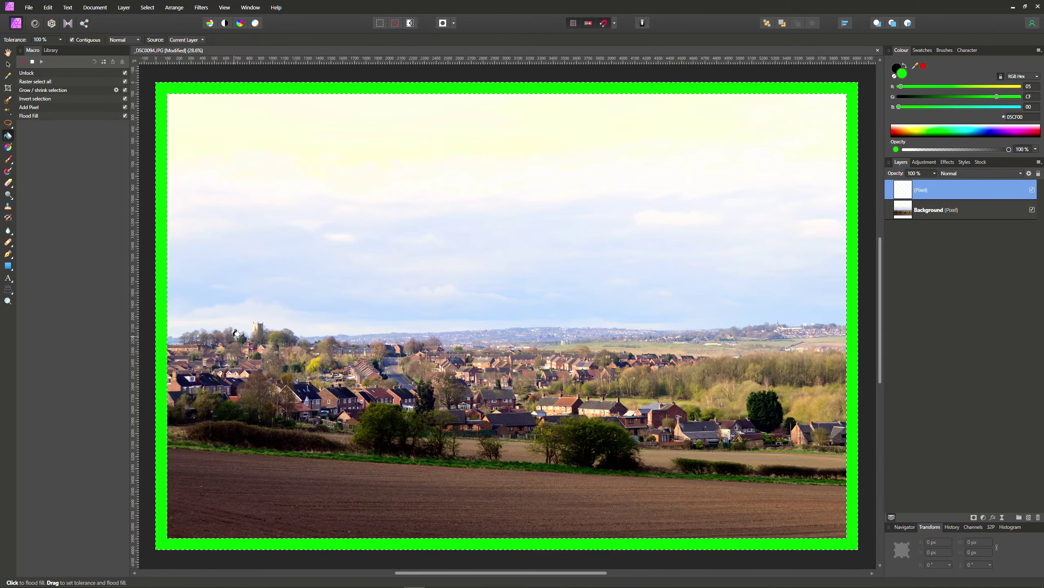
key(ctrl+d)
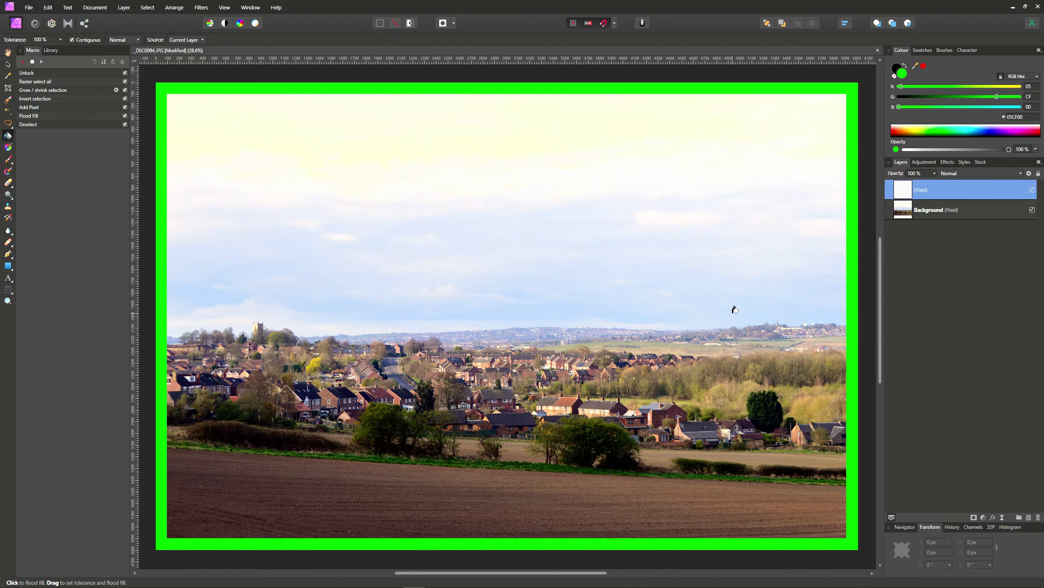
Add a green Colour Overlay in the frame layer's Layer Effects, scaled with the layer
click(8, 64)
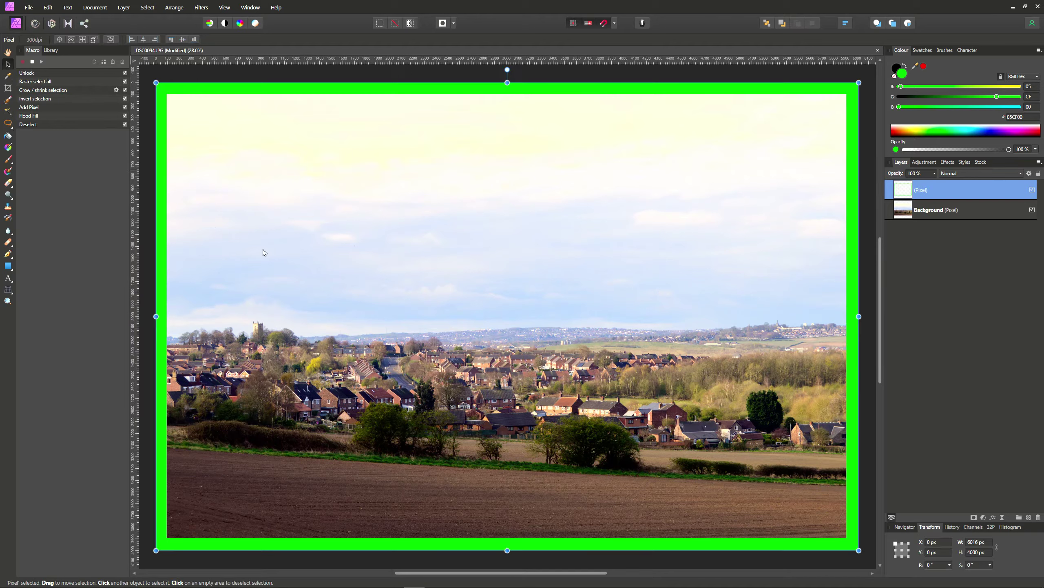
click(994, 518)
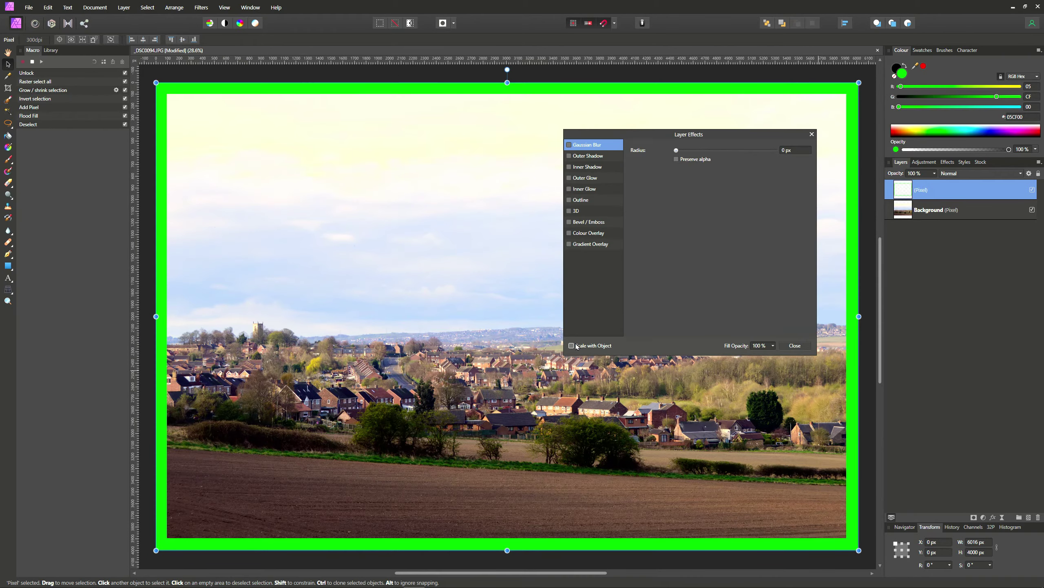
click(574, 345)
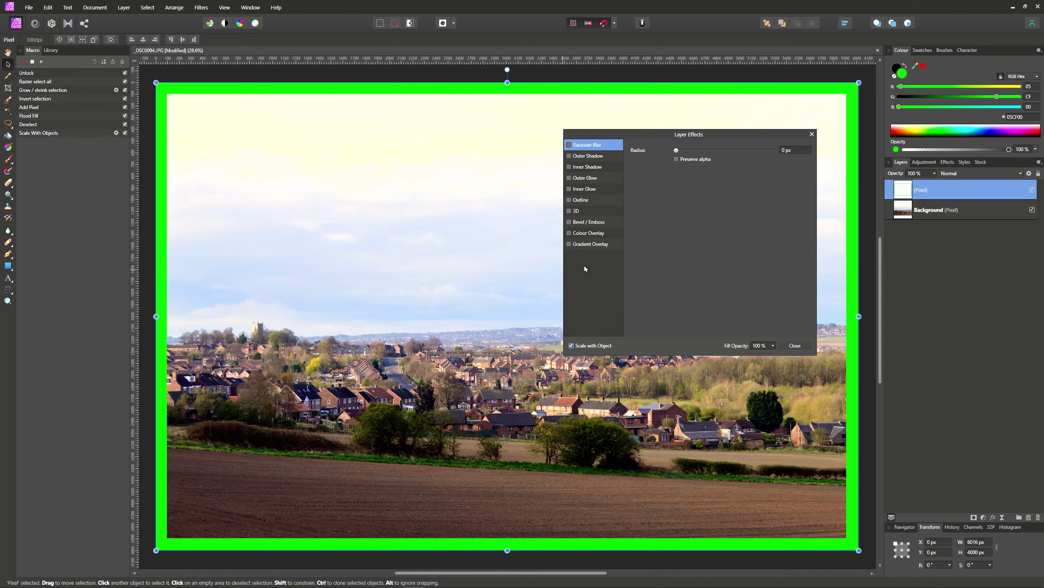
click(570, 233)
click(593, 234)
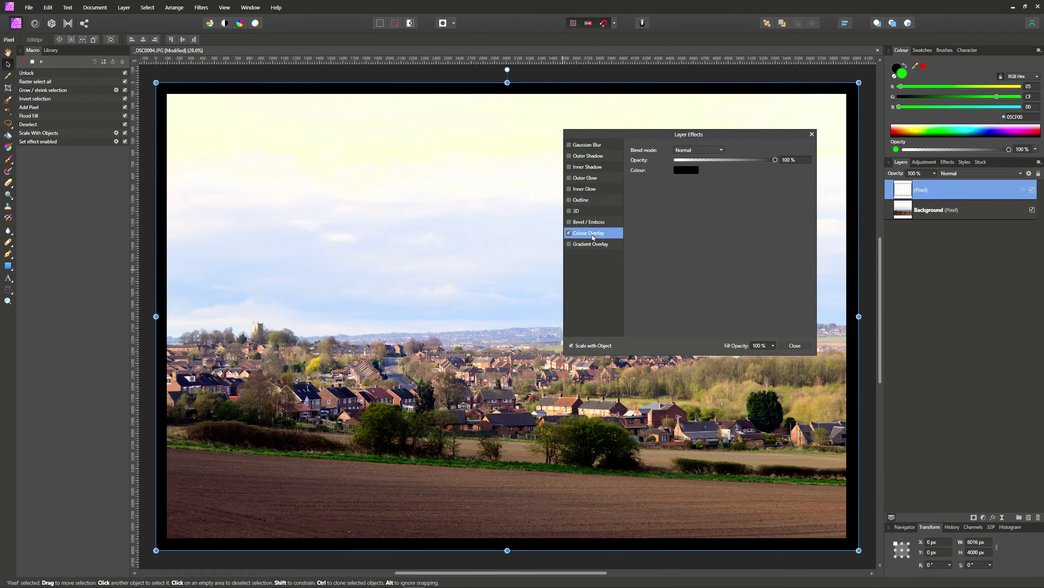
click(686, 171)
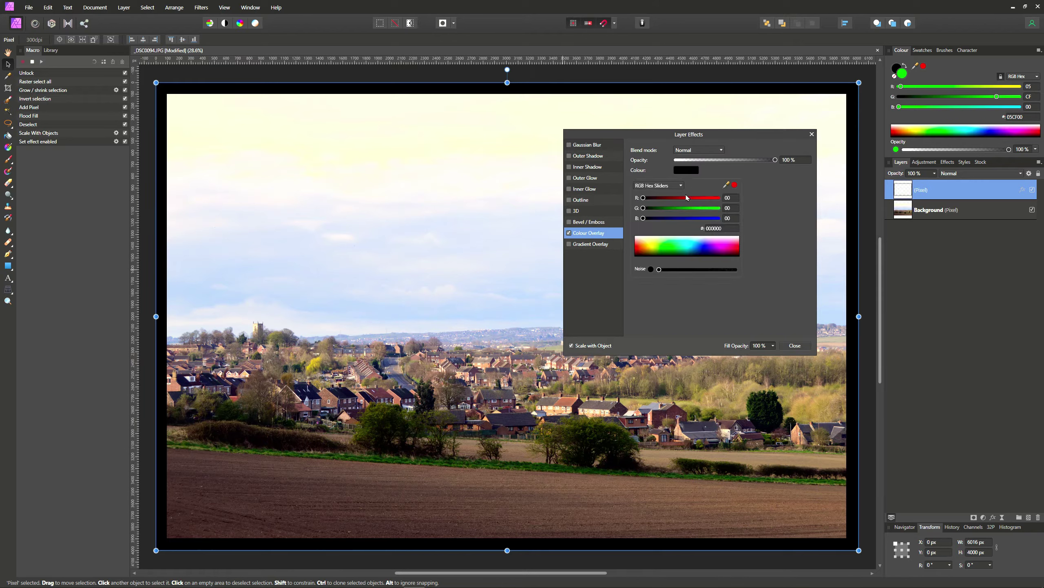
click(694, 208)
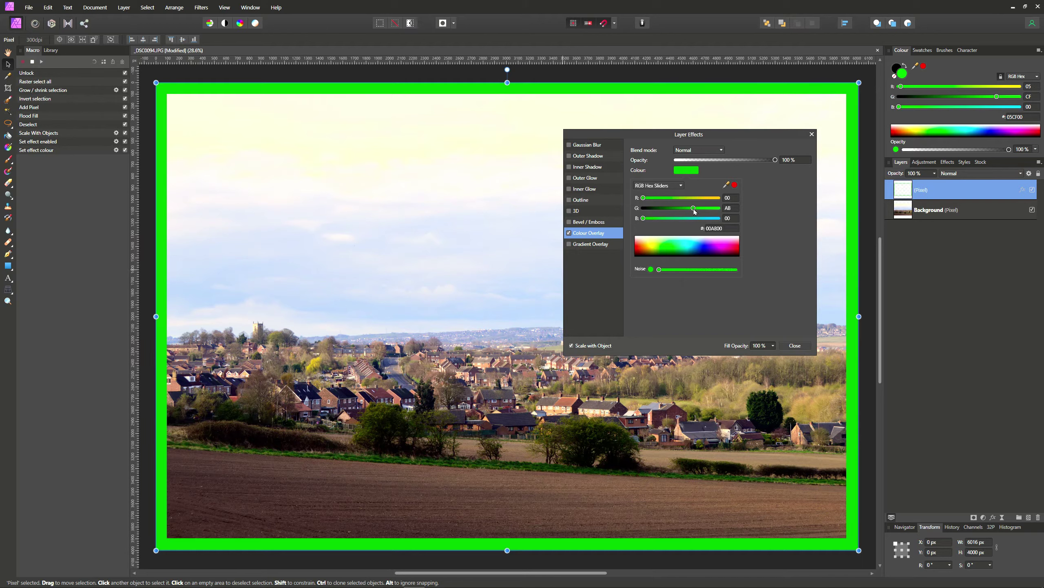
Enable Bevel/Emboss as Emboss with the third standard profile and a 10 px radius
click(575, 222)
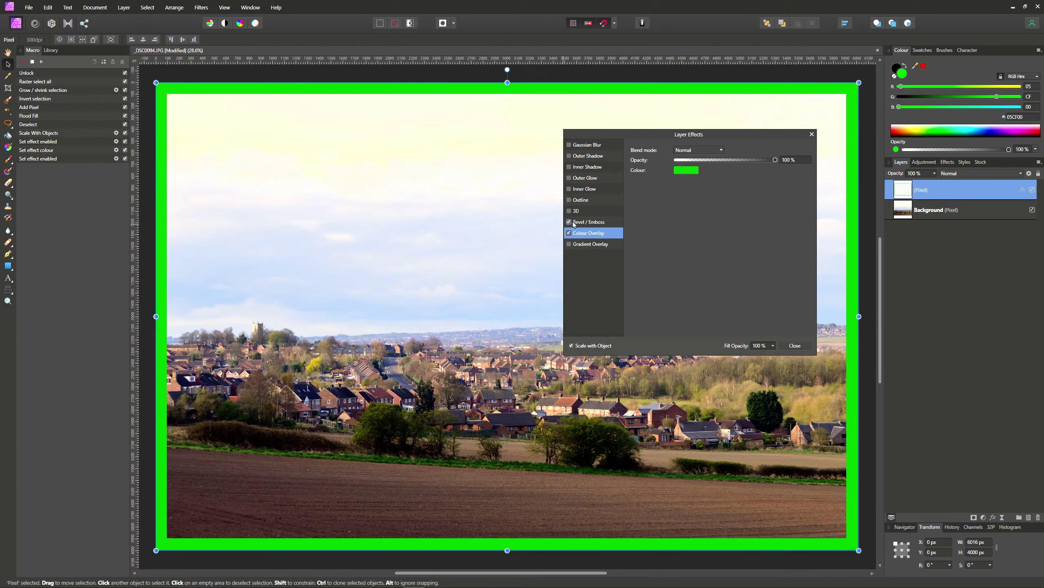
click(712, 151)
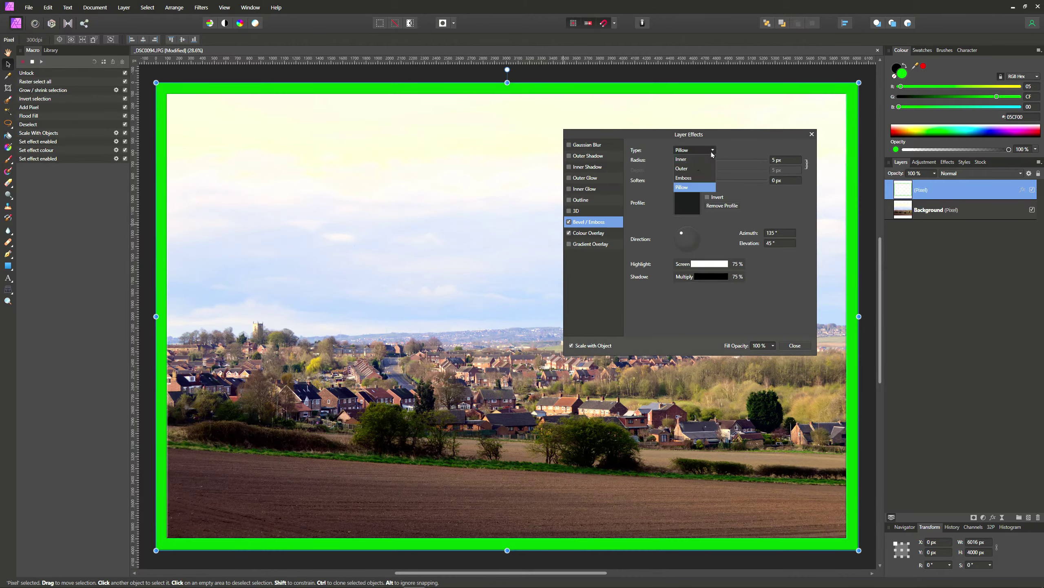
click(683, 178)
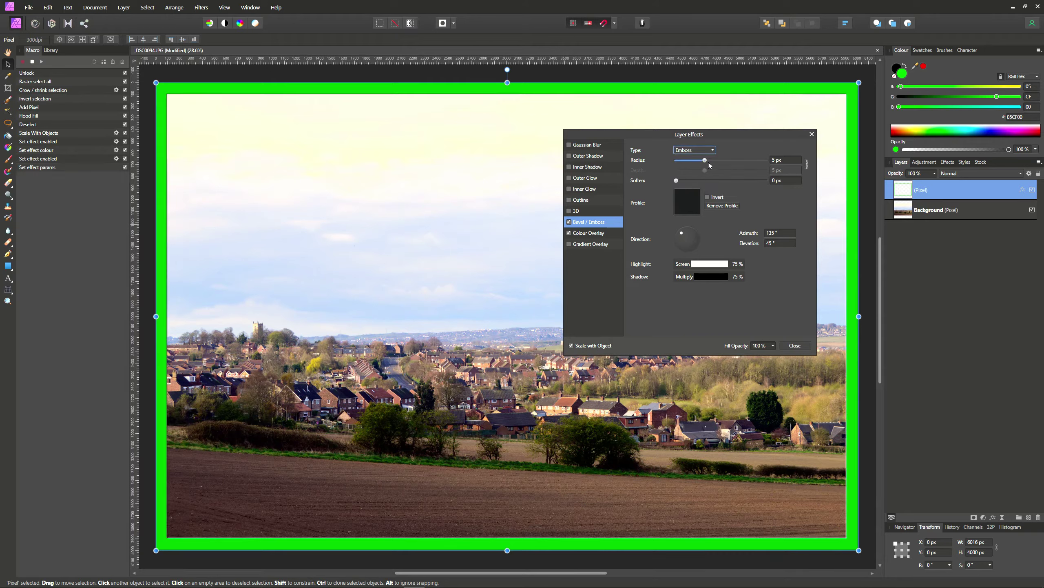
click(693, 198)
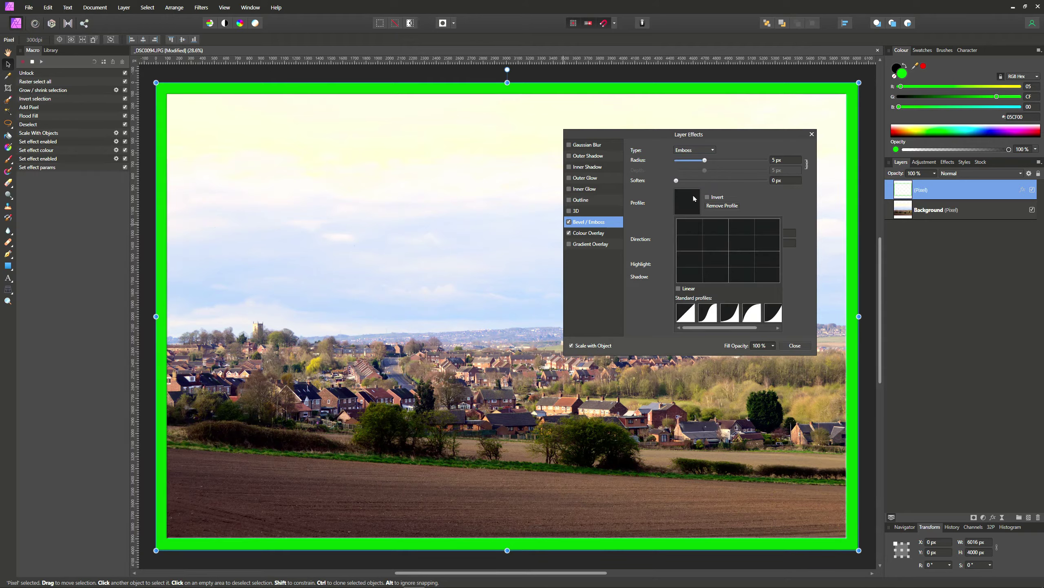
click(736, 315)
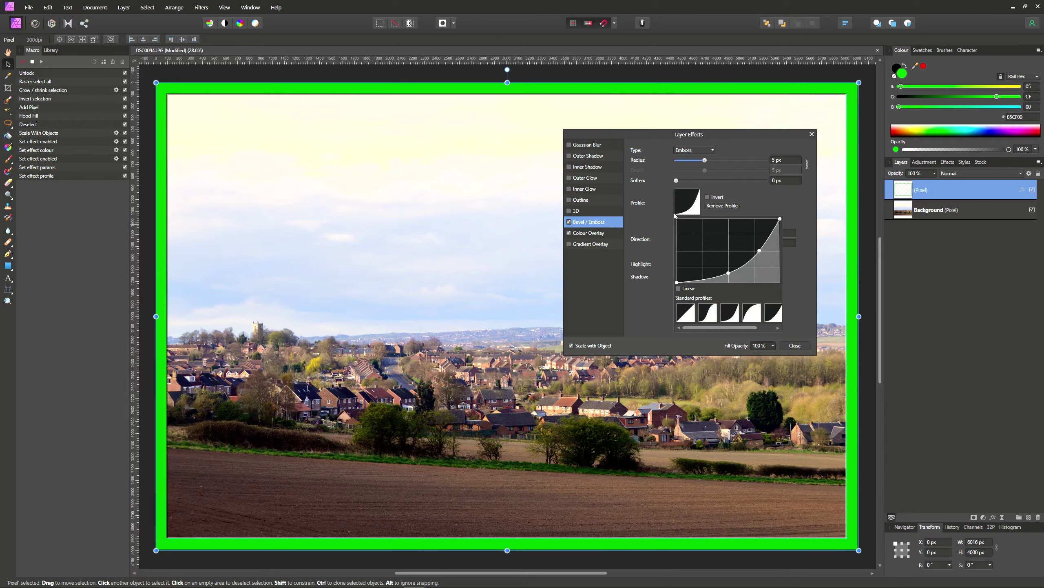
click(705, 162)
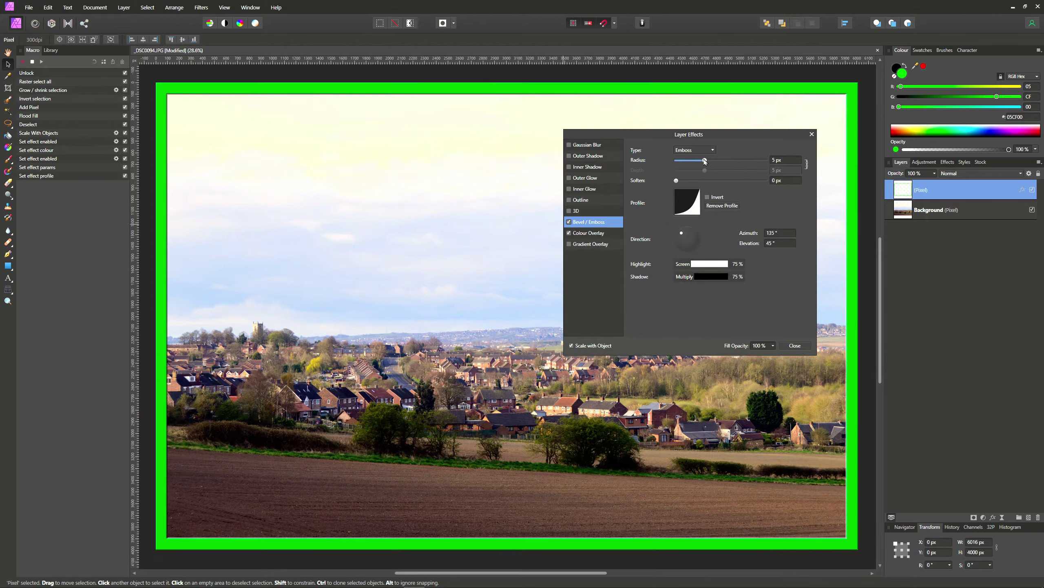
drag(705, 161, 716, 164)
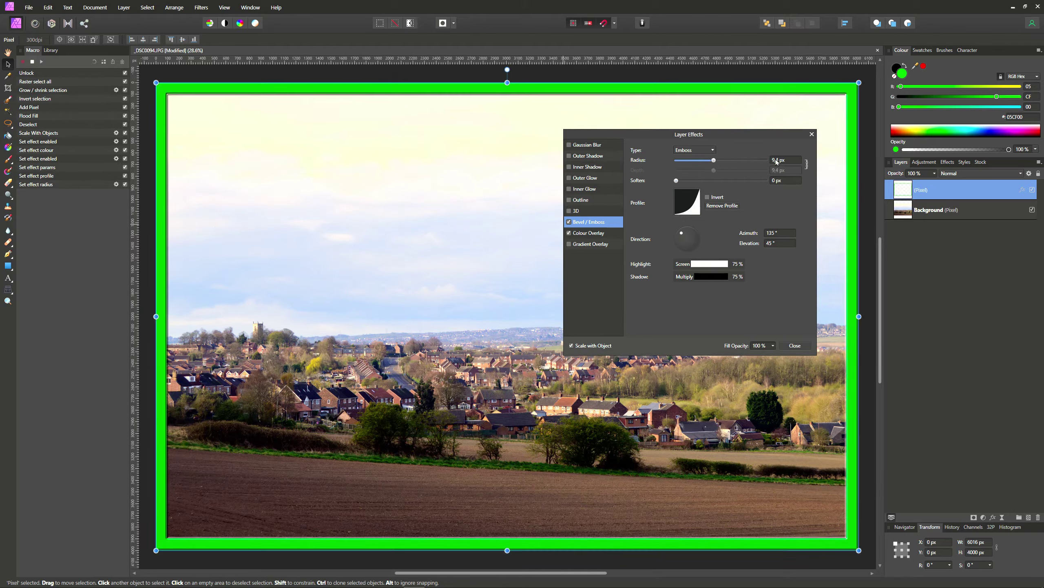
click(777, 160)
text(10)
key(Return)
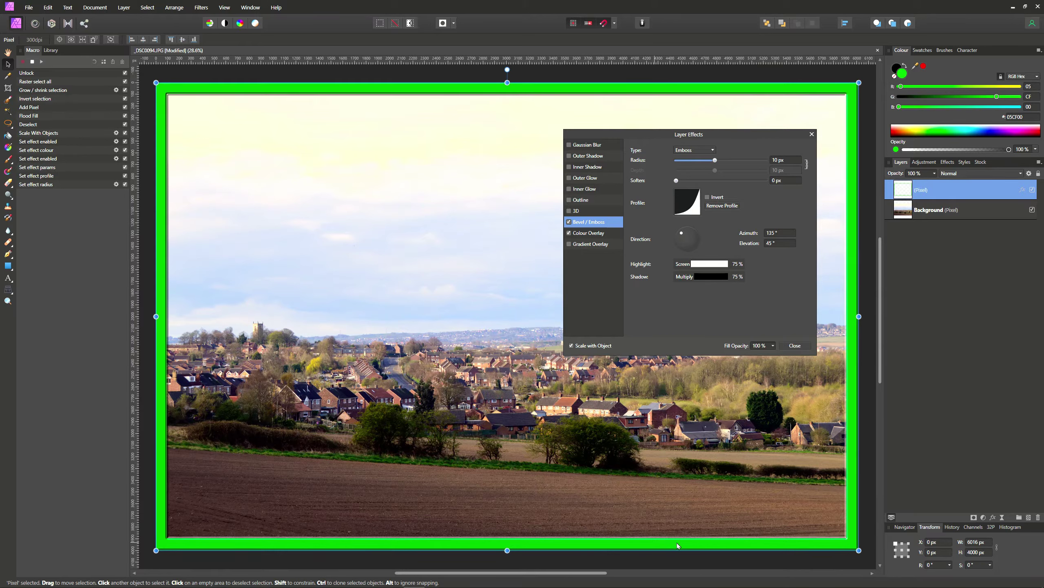
Tint the emboss highlight colour pale yellow and close Layer Effects
click(705, 266)
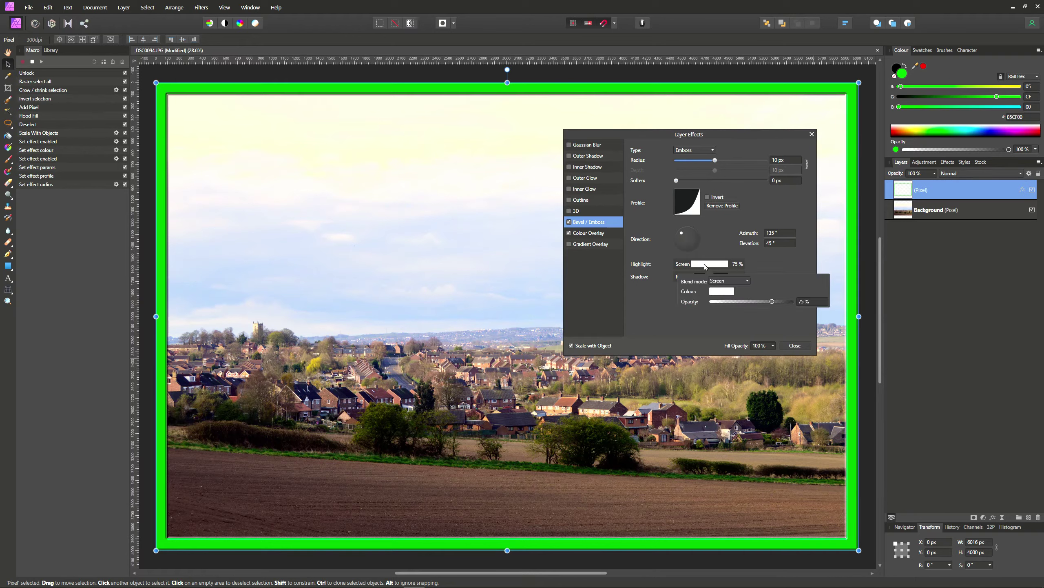
click(718, 292)
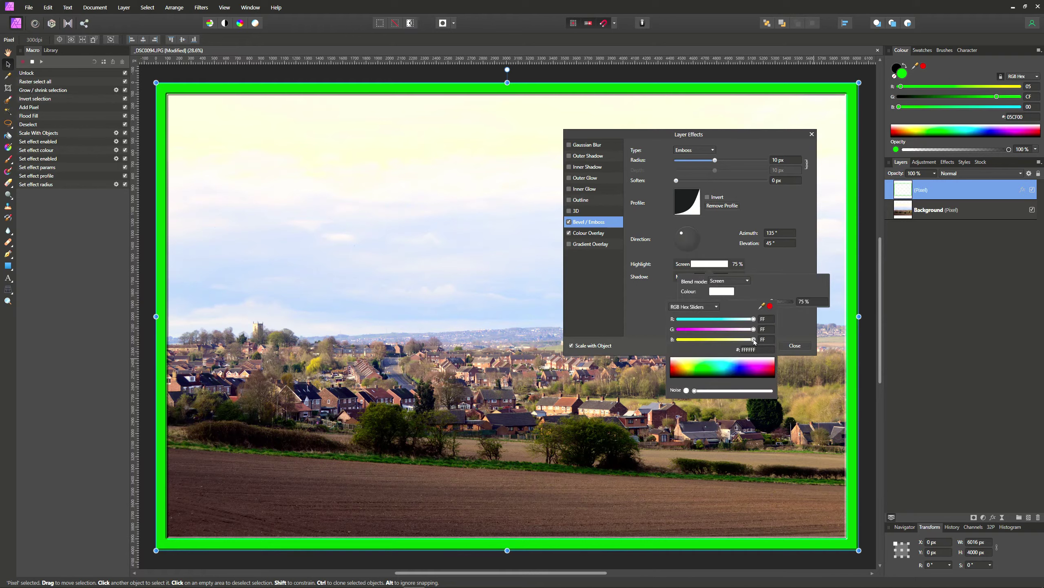
drag(754, 339, 737, 350)
click(644, 319)
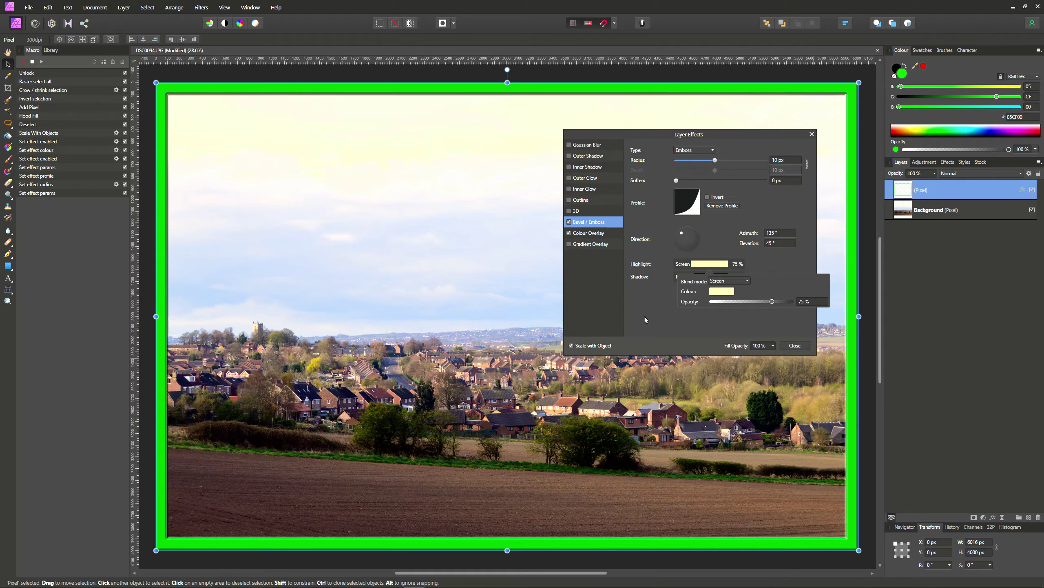
click(786, 348)
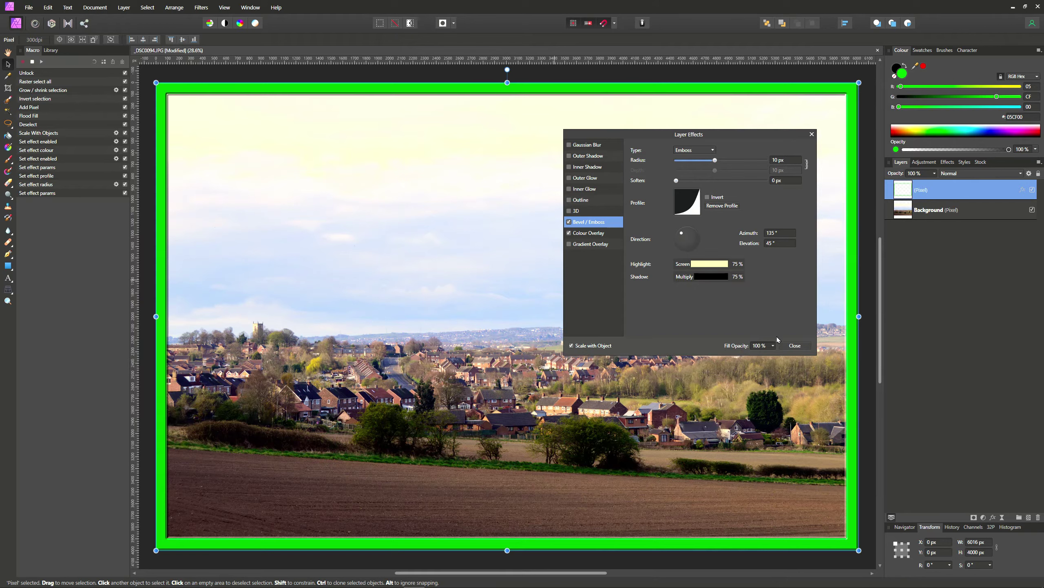
click(795, 346)
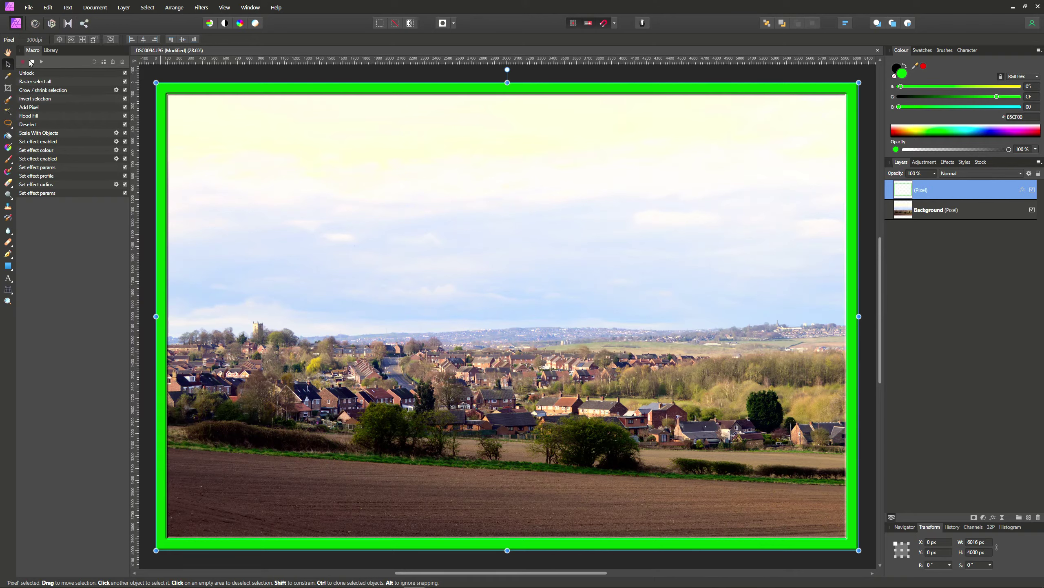
Stop the macro recording and create a new category in the macro Library
click(31, 63)
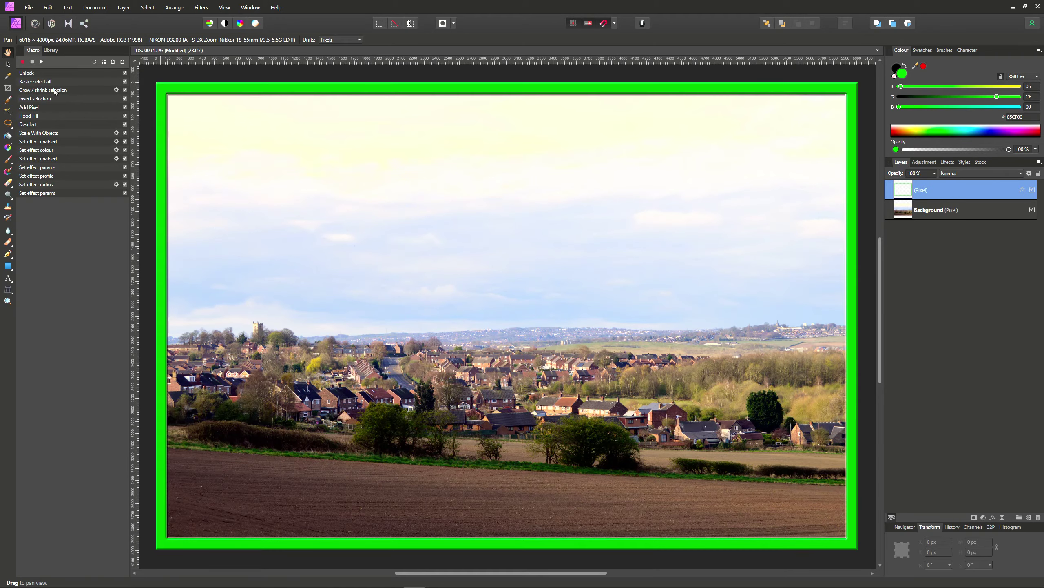
click(52, 51)
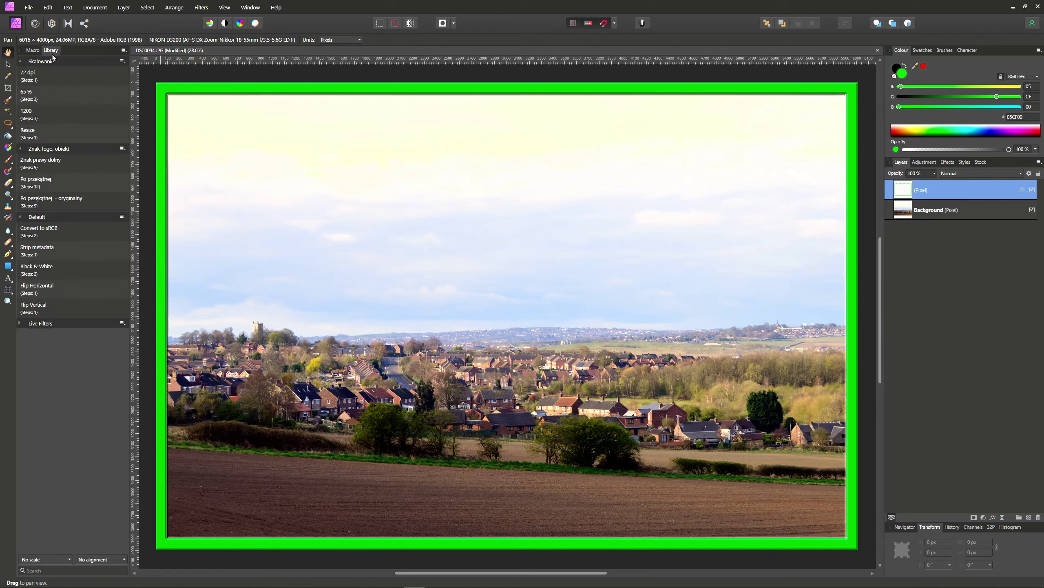
click(19, 217)
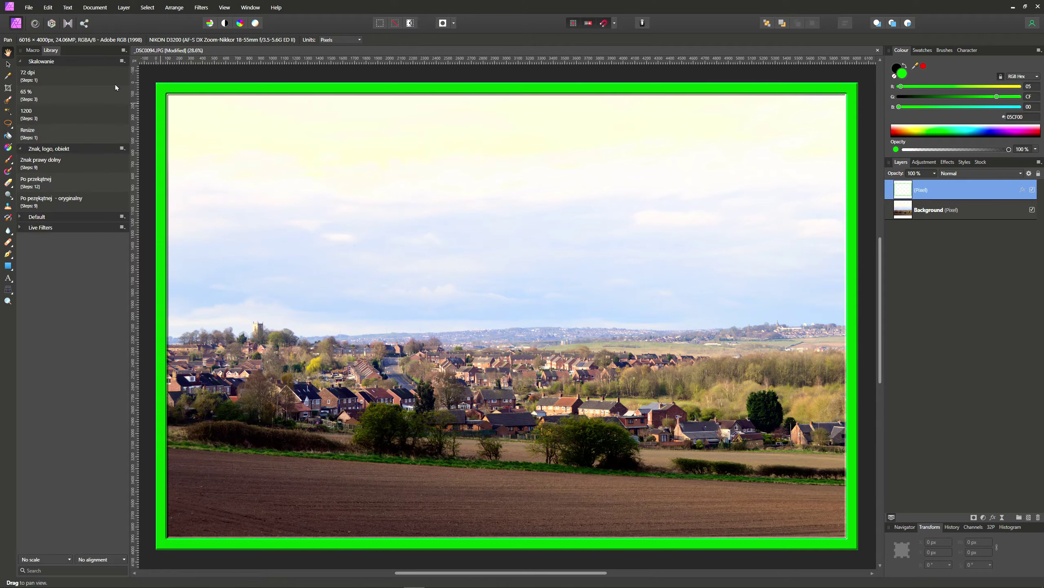
click(122, 50)
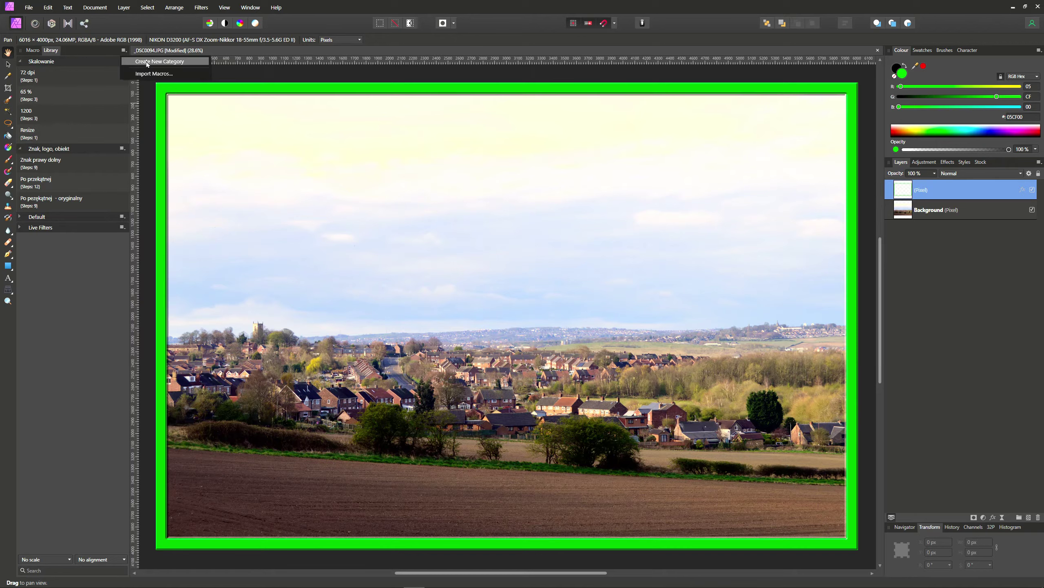
click(147, 62)
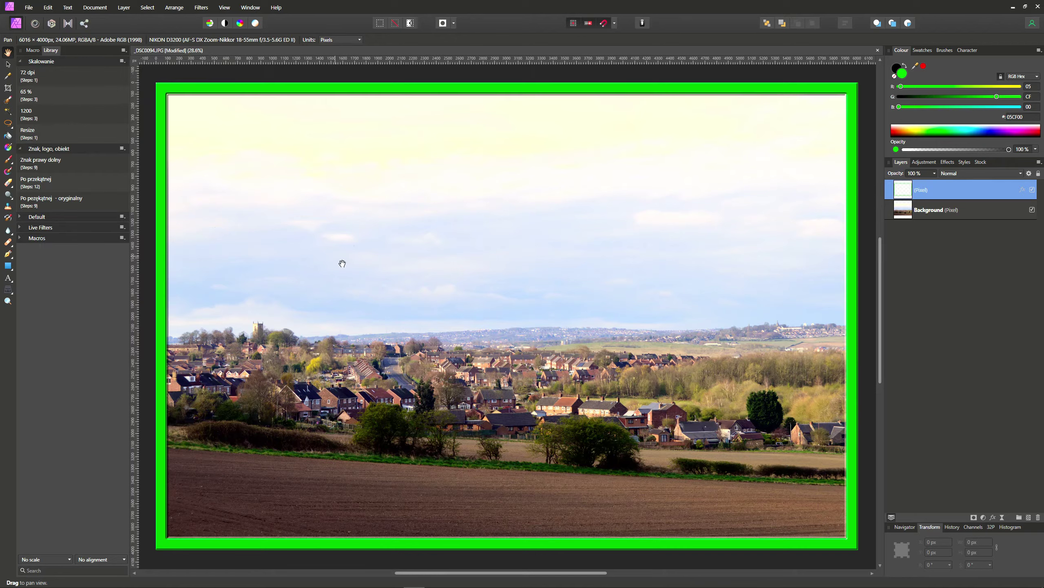
Rename the new category to Ramki and move it above Live Filters and Default
click(122, 238)
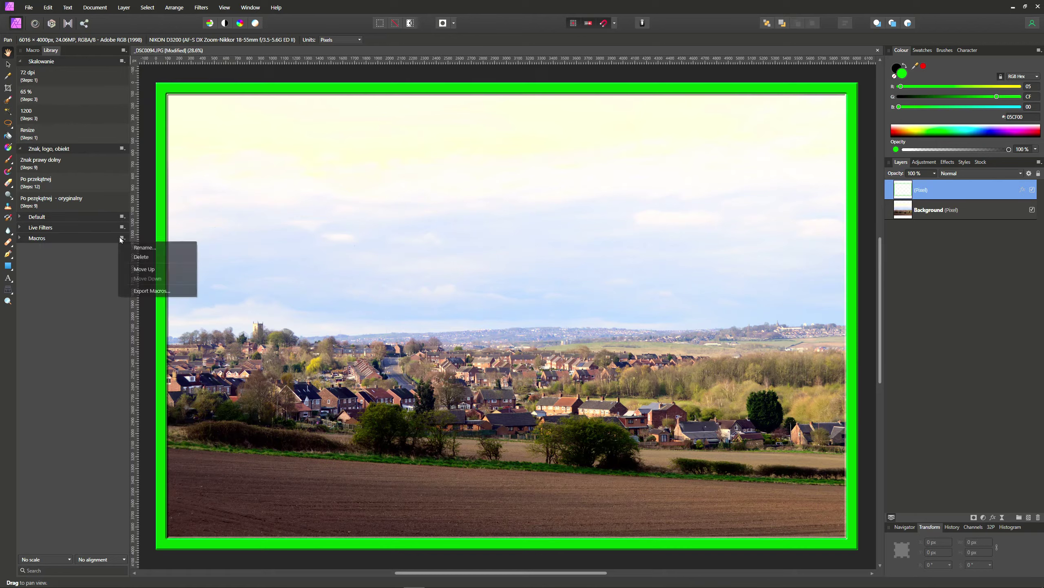
click(148, 247)
text(Ra)
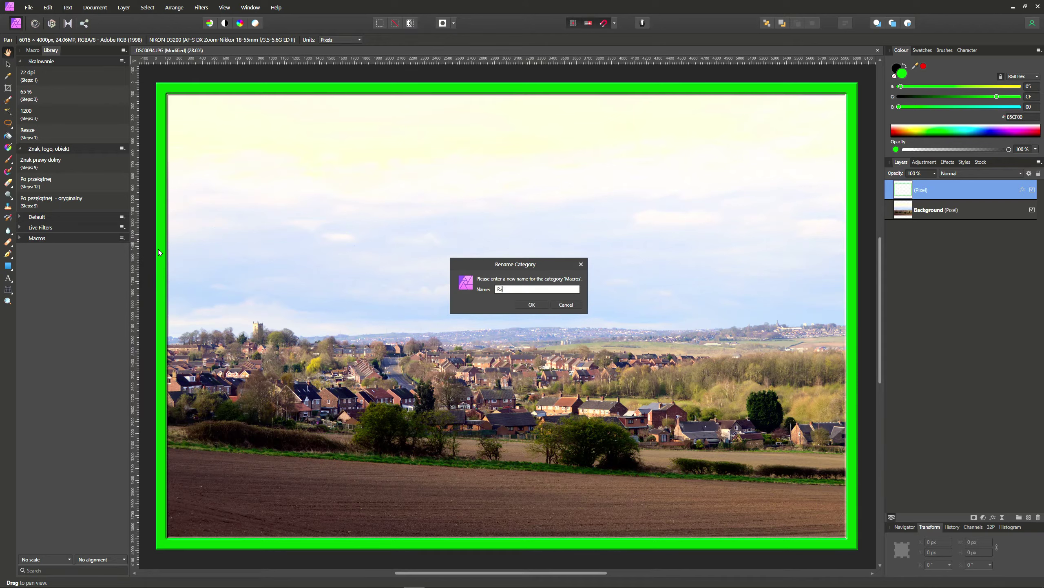
text(mki)
key(Return)
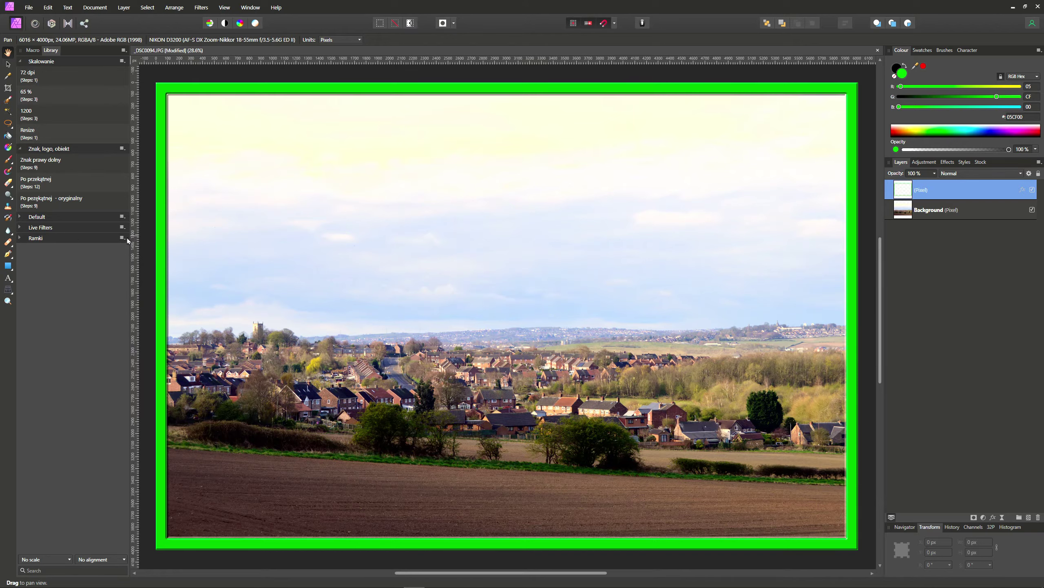
click(122, 238)
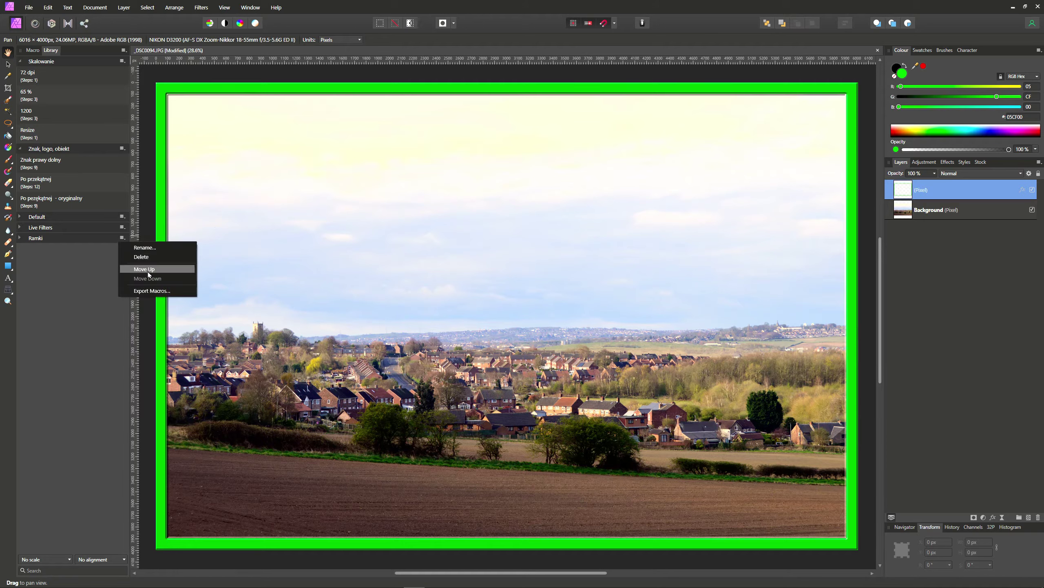
click(140, 270)
click(122, 228)
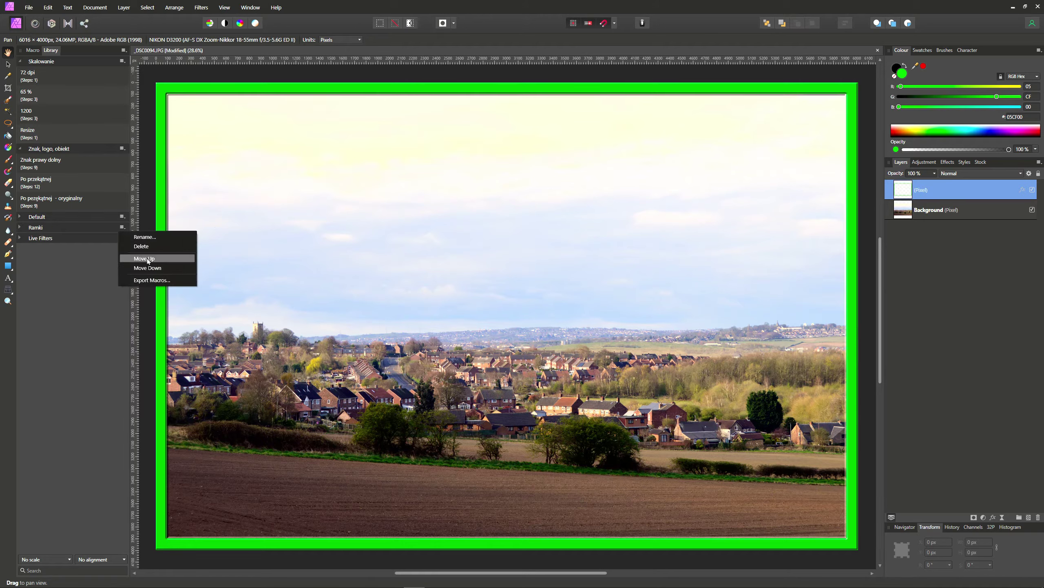
click(147, 259)
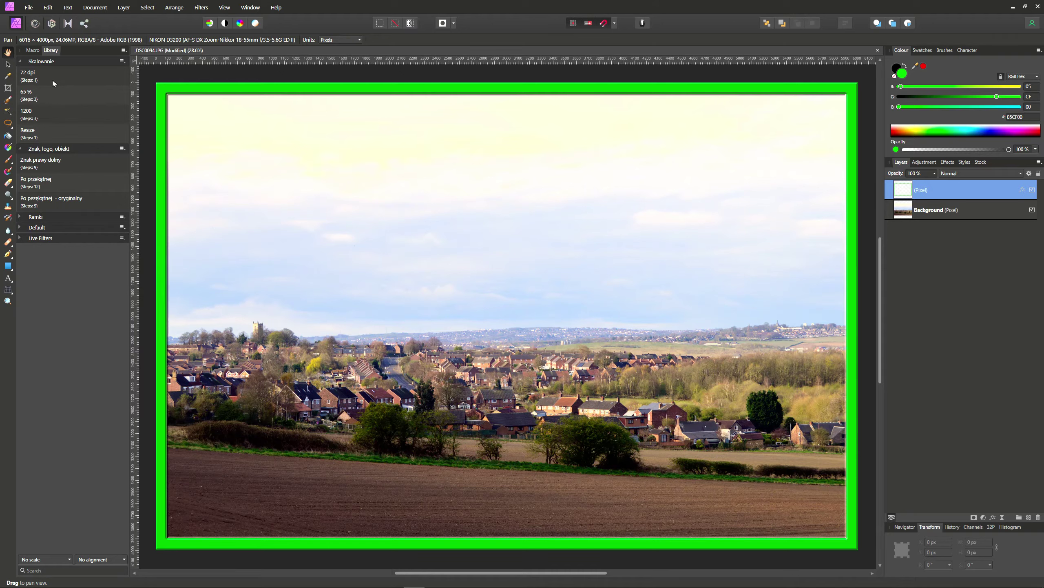
Check the effect colour step's settings, then save the macro to Ramki as 'Zwykła ramka z wyborem koloru'
click(32, 49)
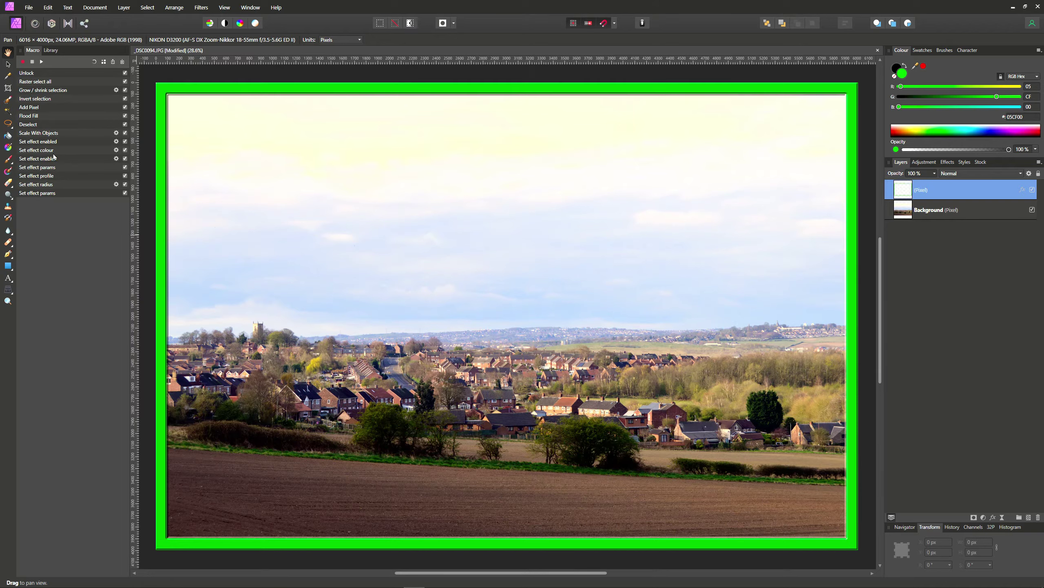
click(116, 150)
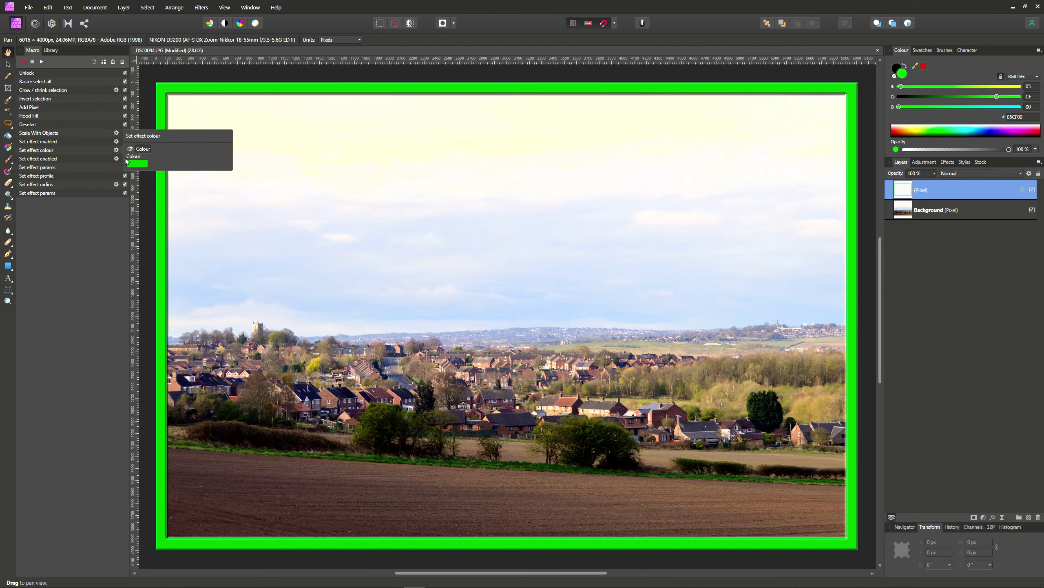
click(104, 62)
click(558, 306)
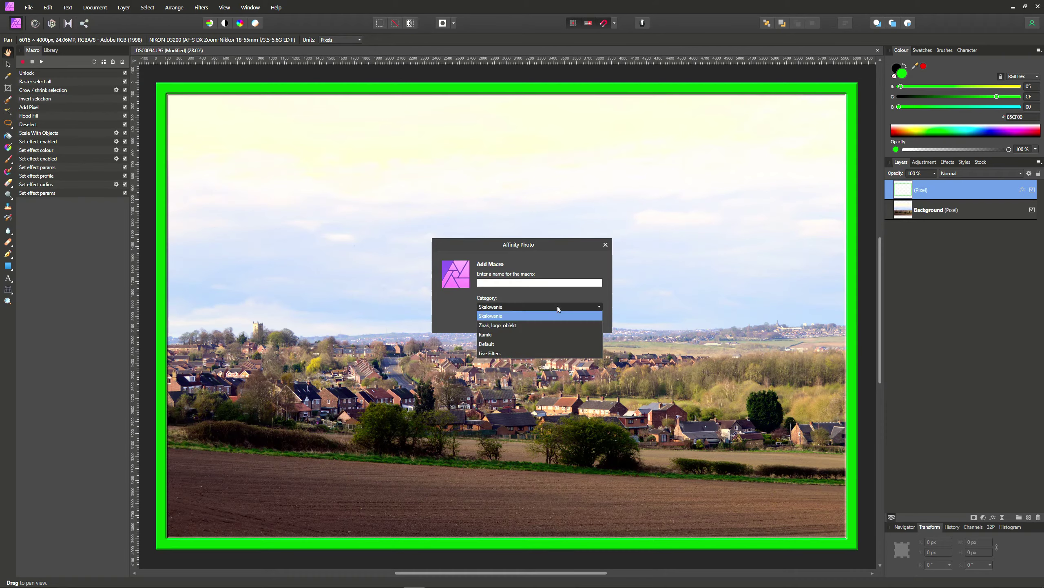
click(491, 337)
click(480, 284)
text(Zwykła ramka z wyborem koloru)
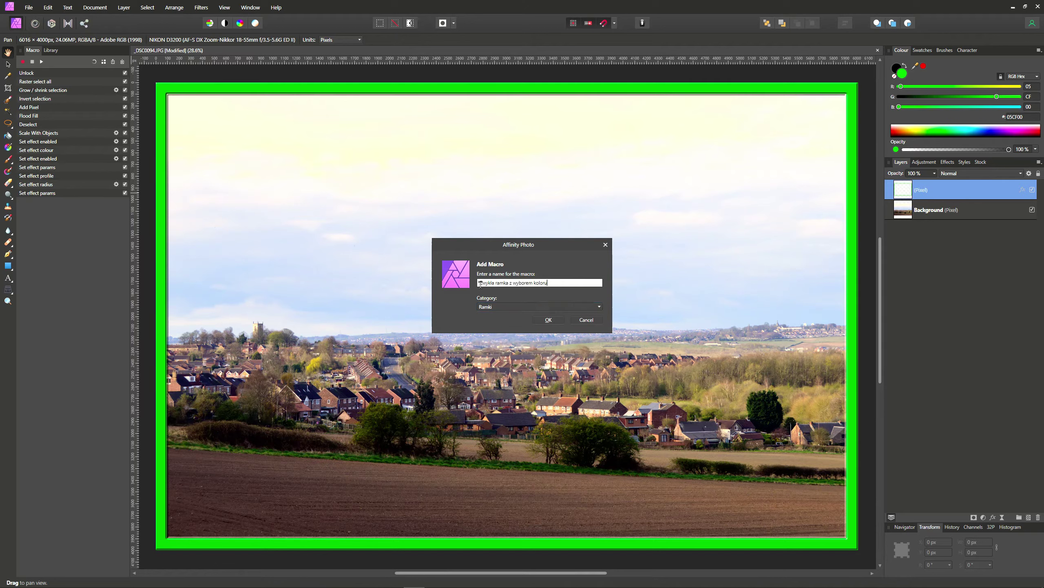
key(Return)
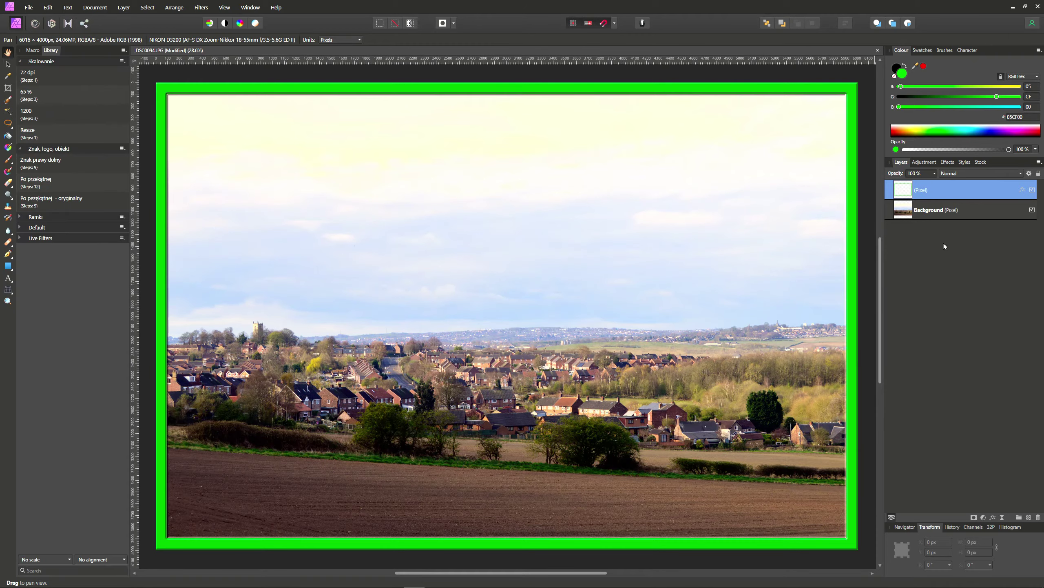
Delete the green frame layer from the top of the layer stack
double_click(941, 192)
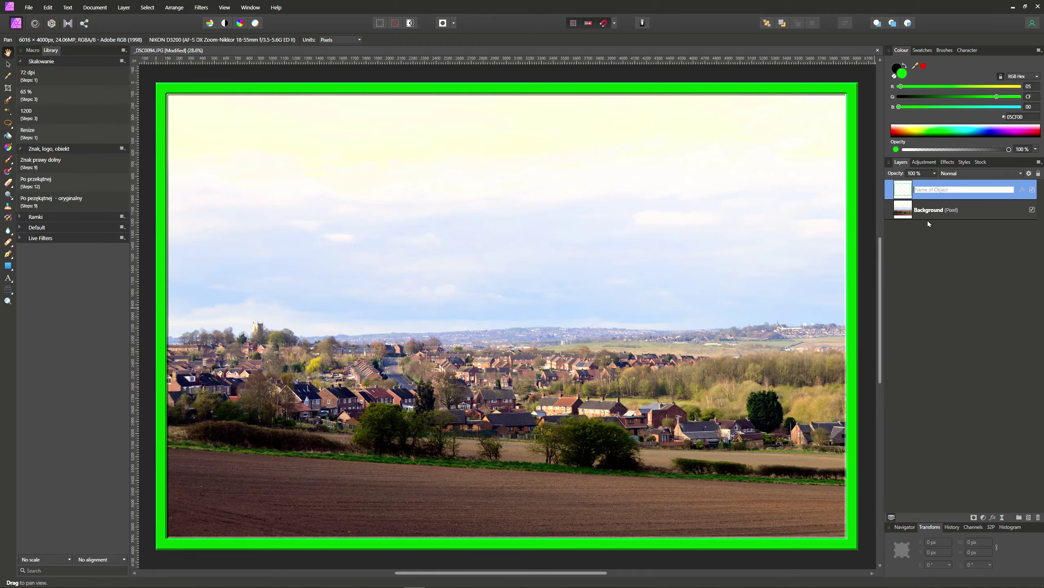
key(Escape)
key(Delete)
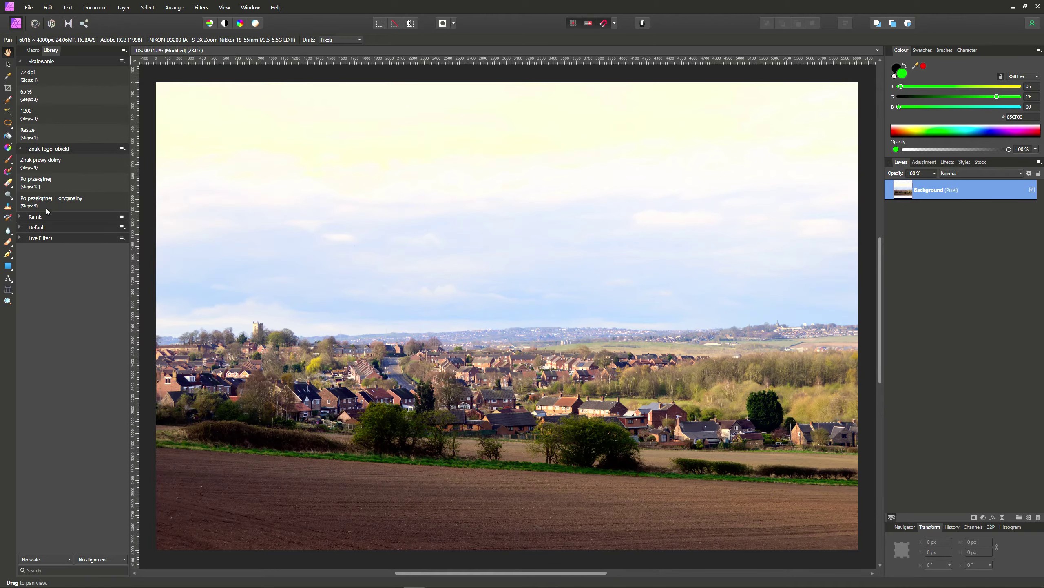
Run the saved Ramki frame macro with cyan chosen as the frame colour
click(21, 218)
click(42, 231)
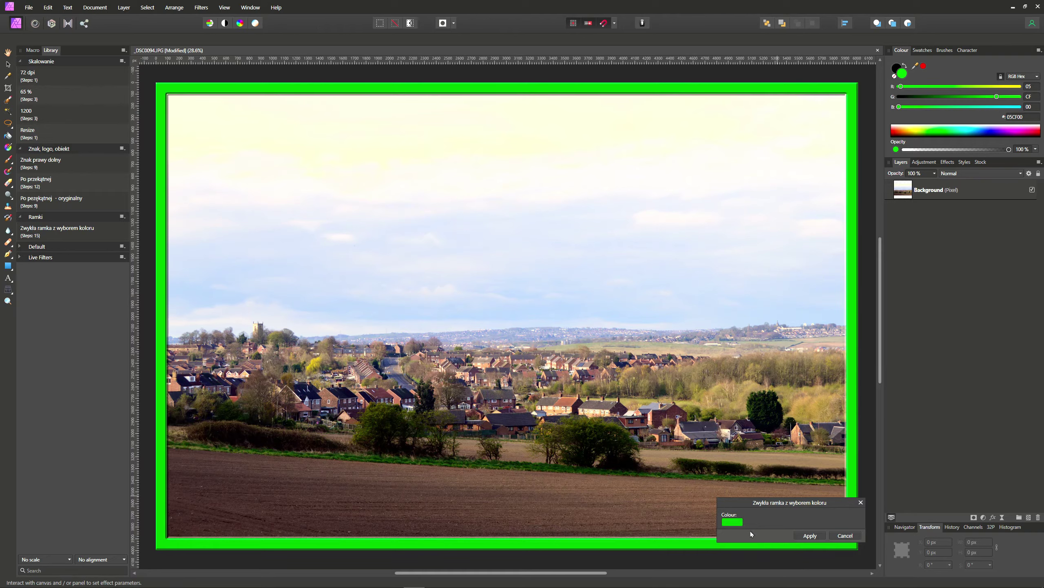
click(731, 522)
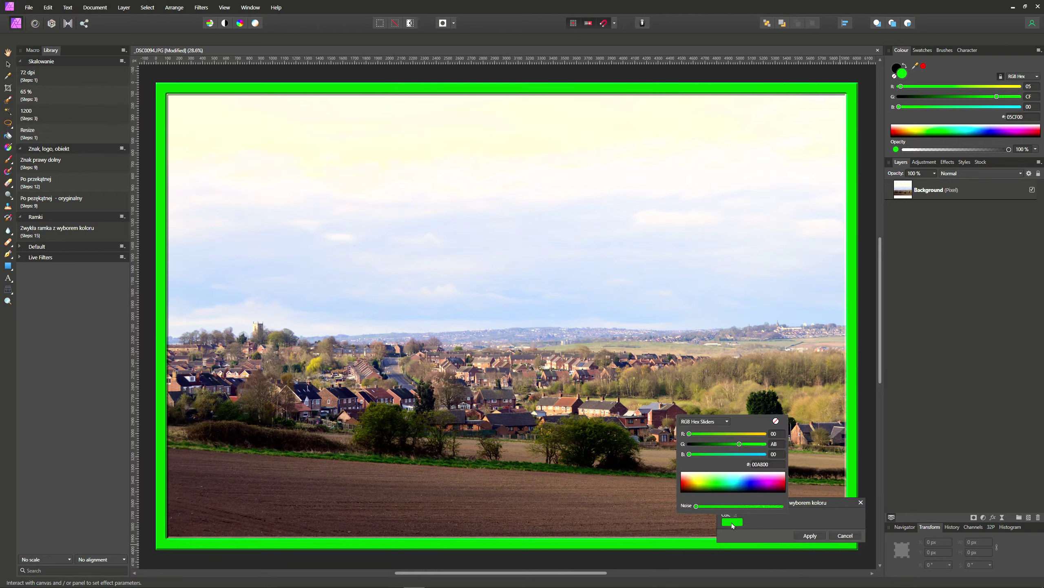
click(741, 484)
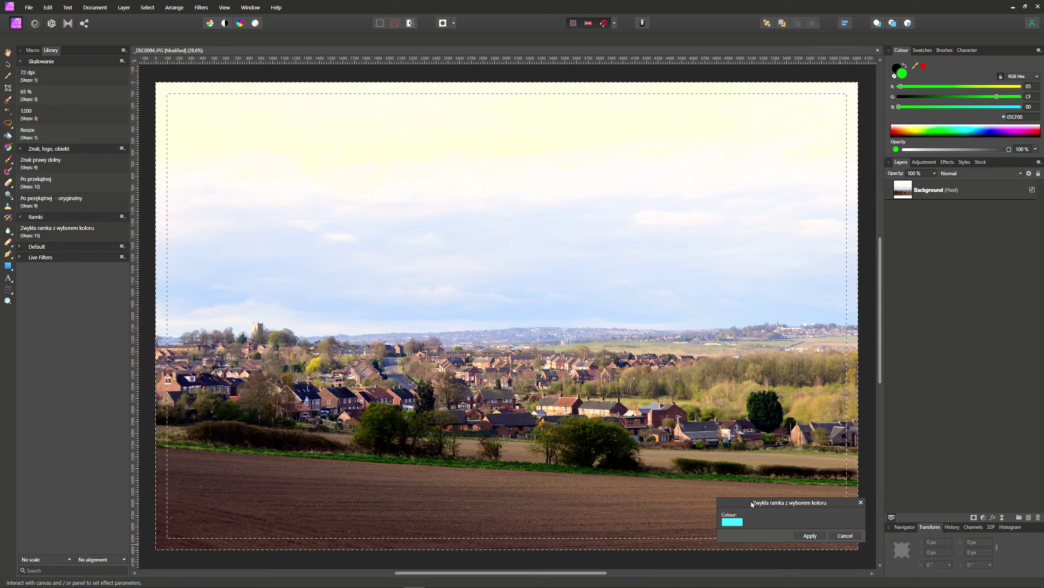
click(810, 535)
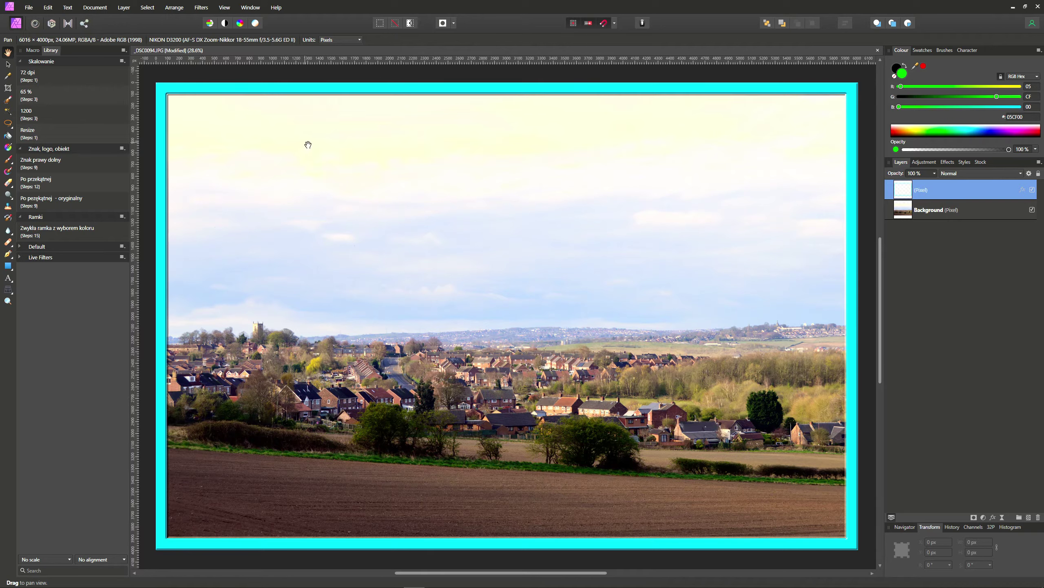
Start a new batch job using _DSC0085.JPG from the Test folder as its source
click(25, 9)
mouse_move(44, 109)
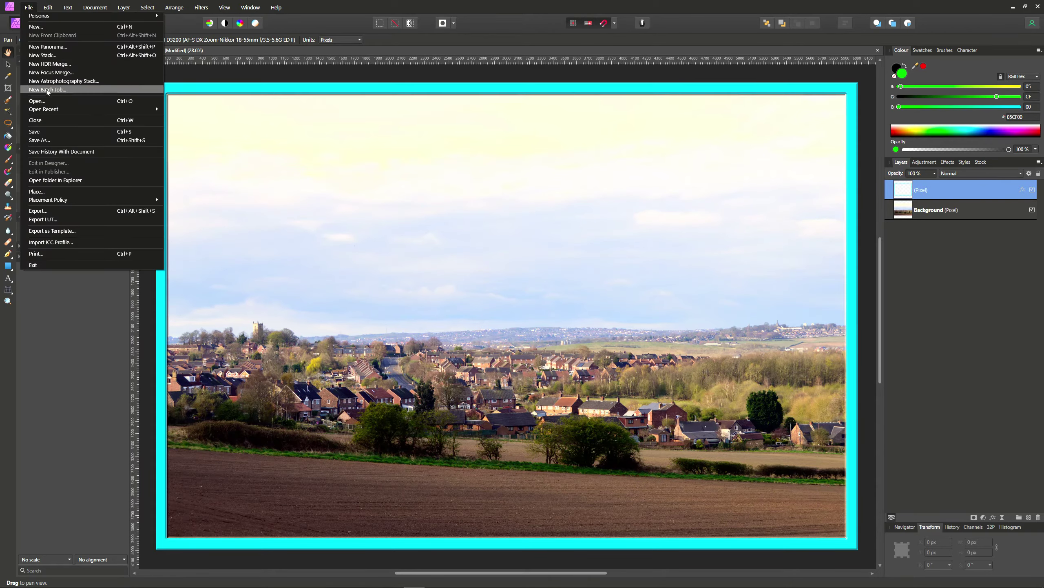
click(47, 90)
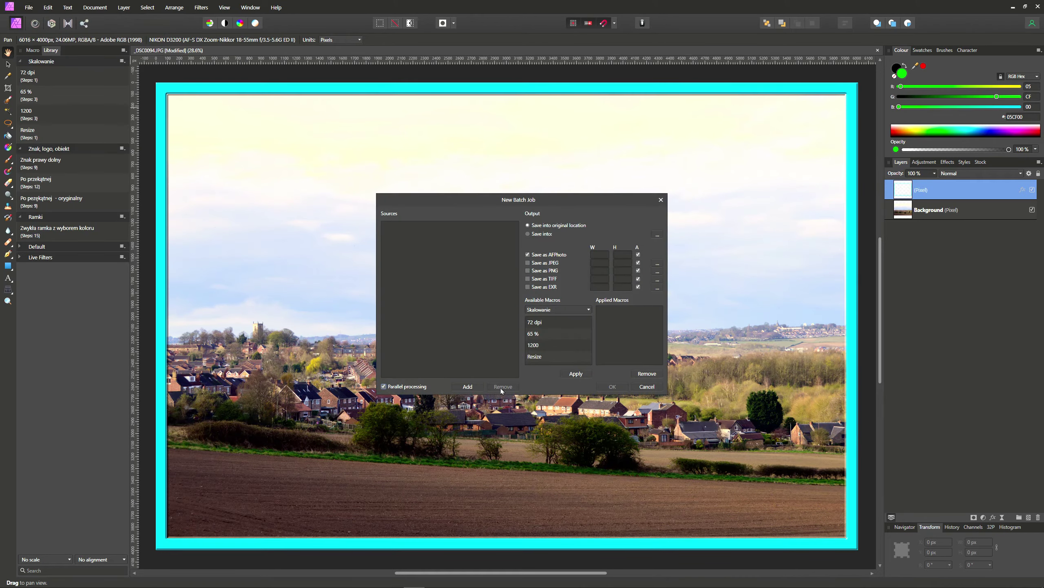
click(468, 386)
click(436, 209)
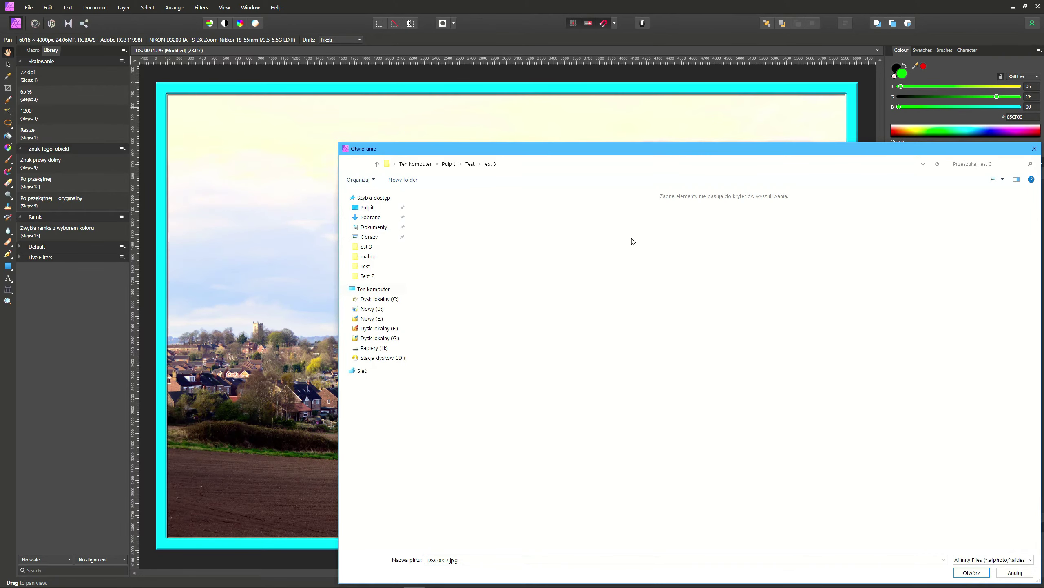
click(471, 164)
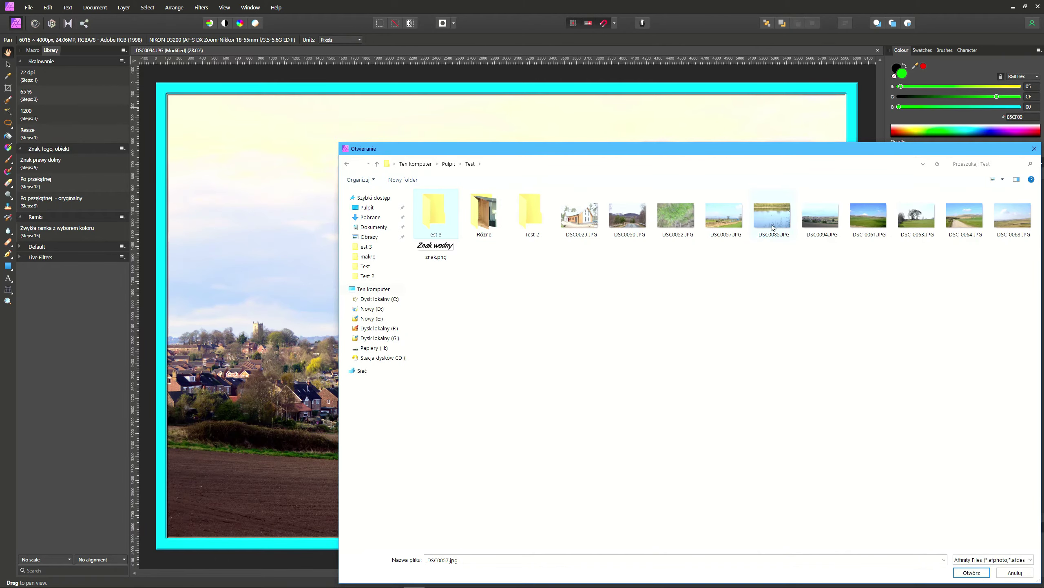
double_click(773, 216)
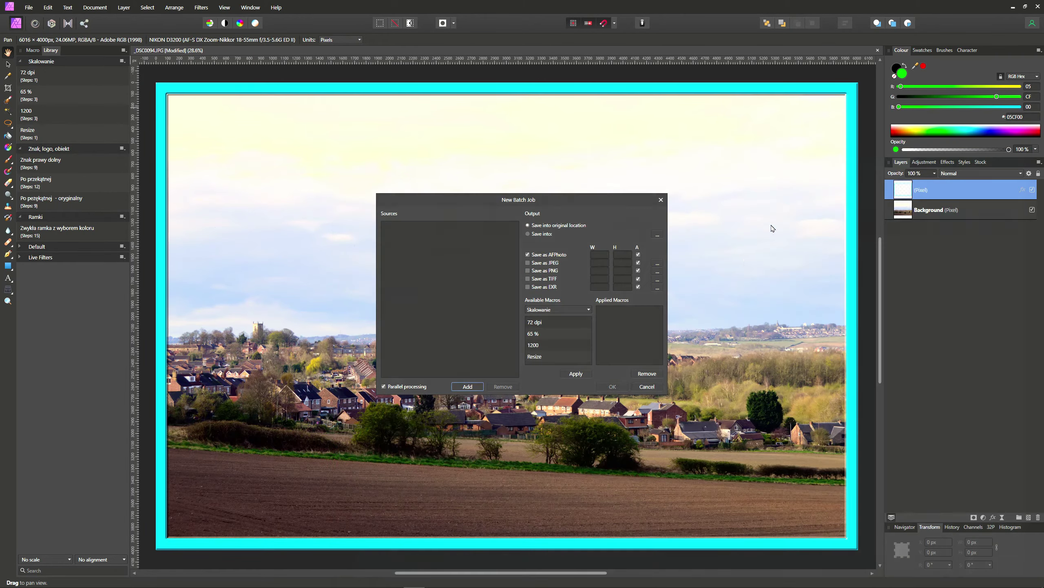
Set the batch output to the est 3 folder in JPEG format
click(528, 234)
click(439, 217)
double_click(438, 217)
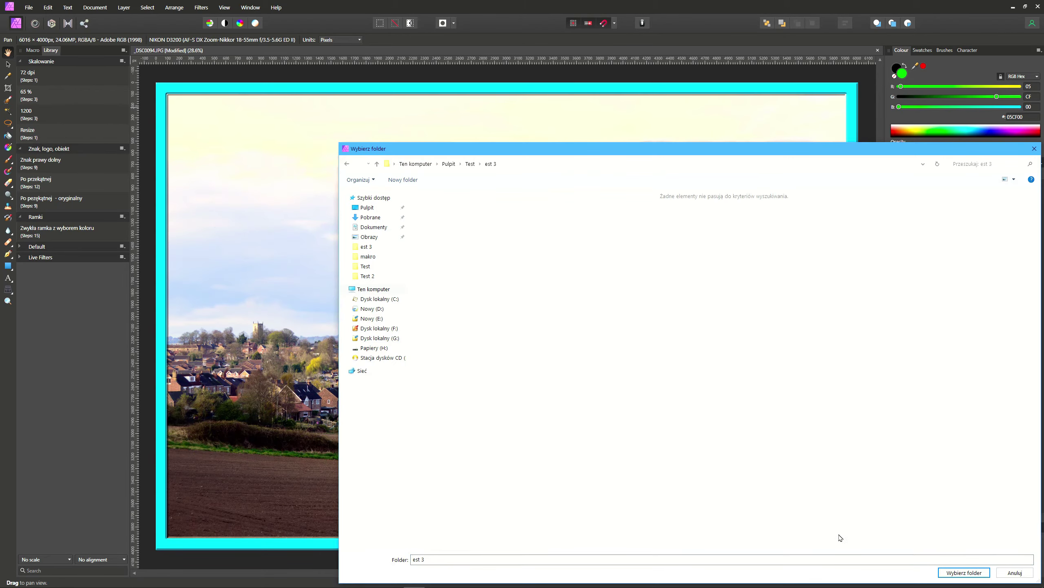
click(964, 573)
click(528, 262)
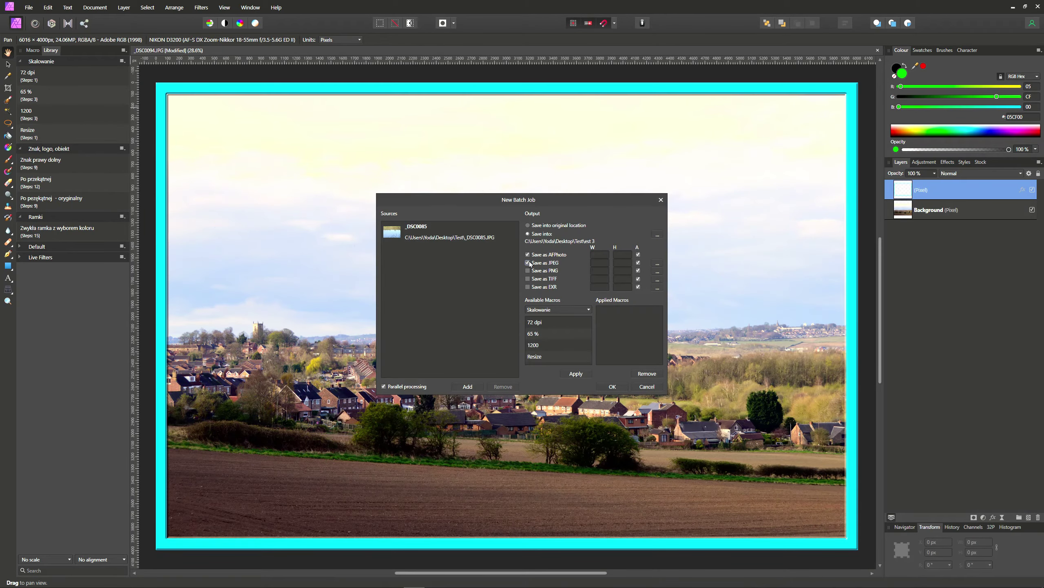
Add the Ramki 'Zwykła ramka z wyborem koloru' macro to the batch and run it
click(587, 311)
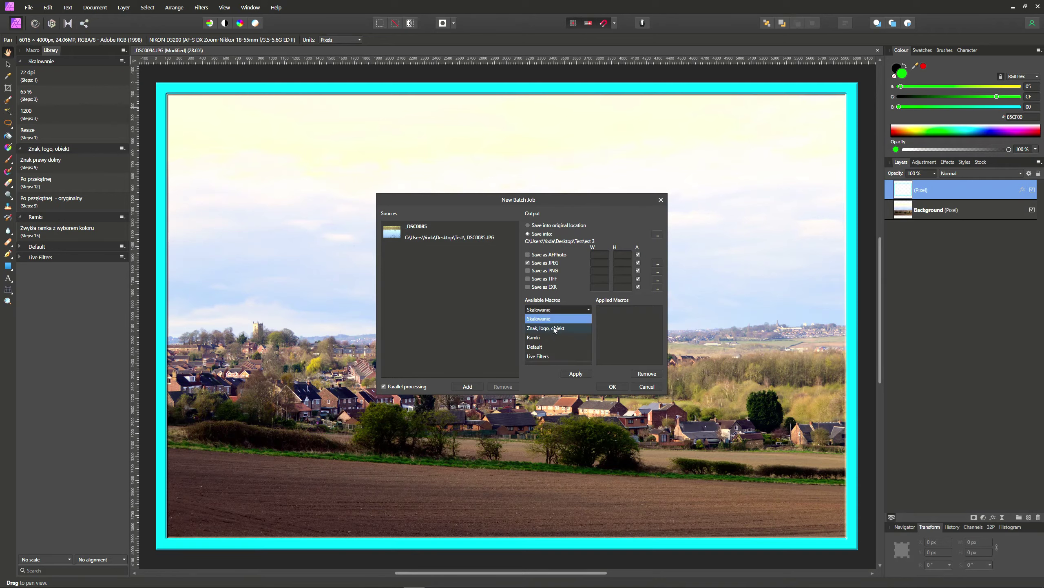
click(545, 338)
click(546, 325)
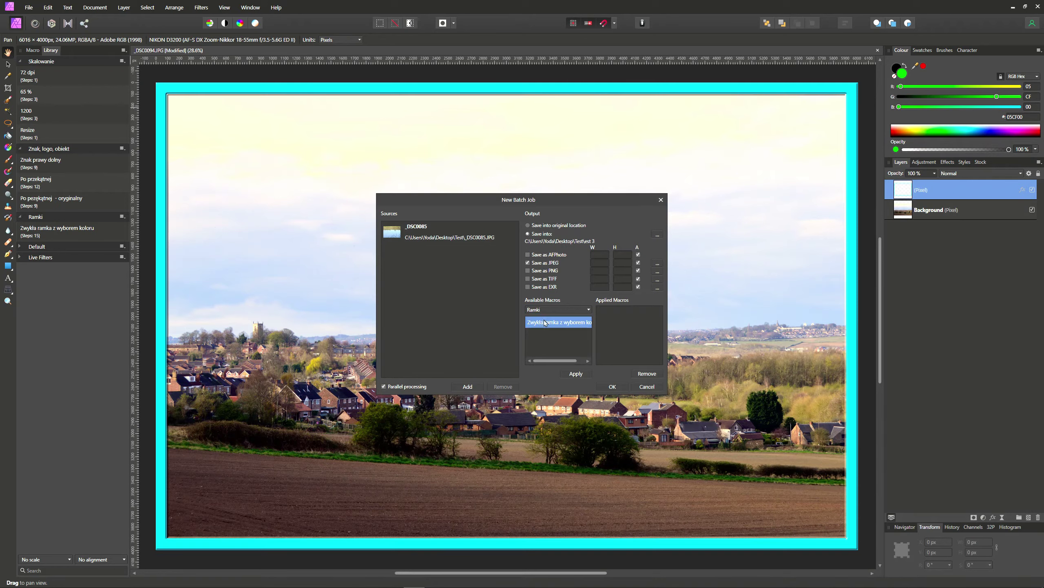
click(576, 374)
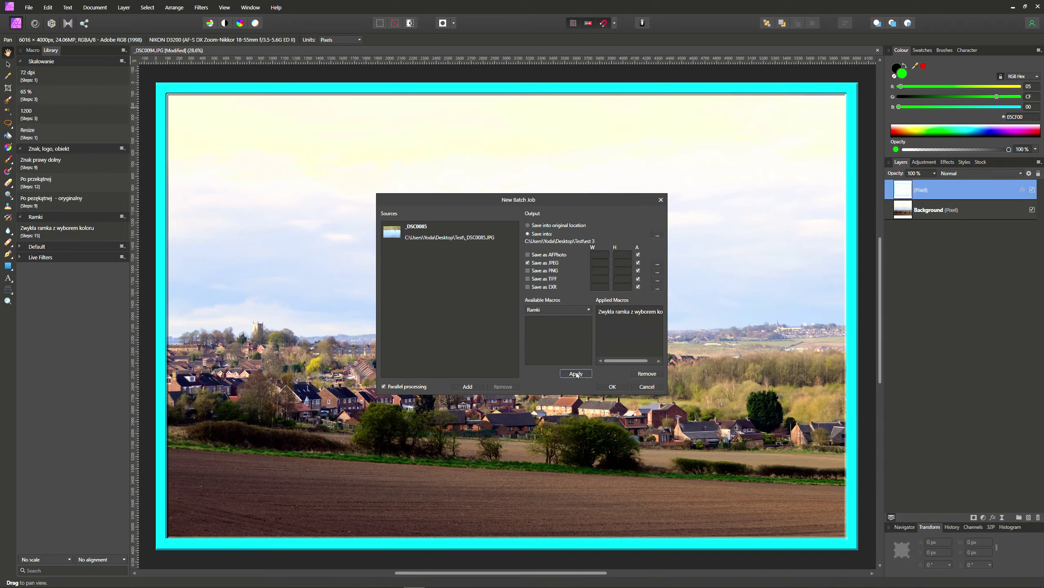
click(612, 387)
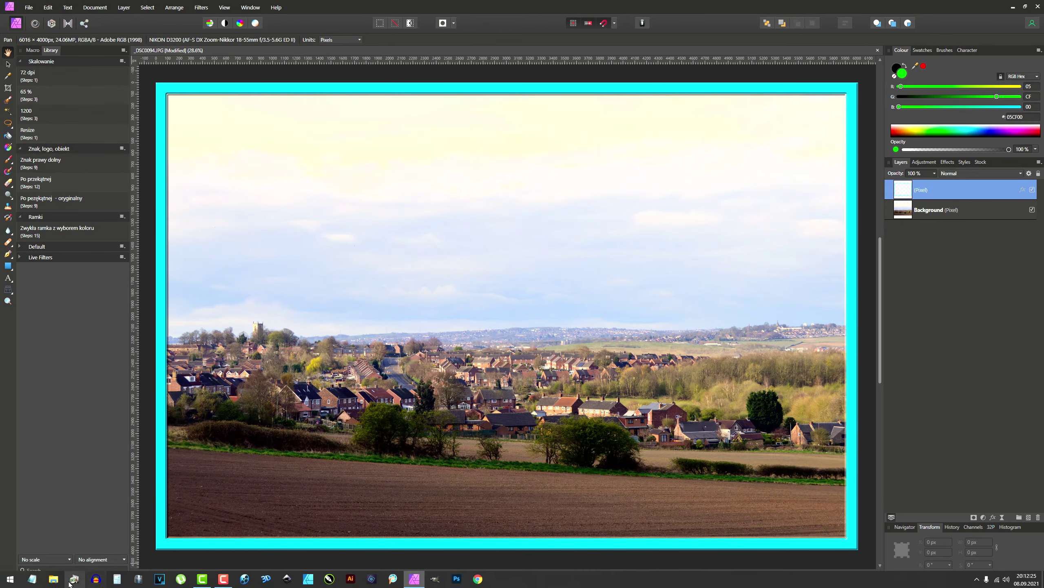
click(53, 580)
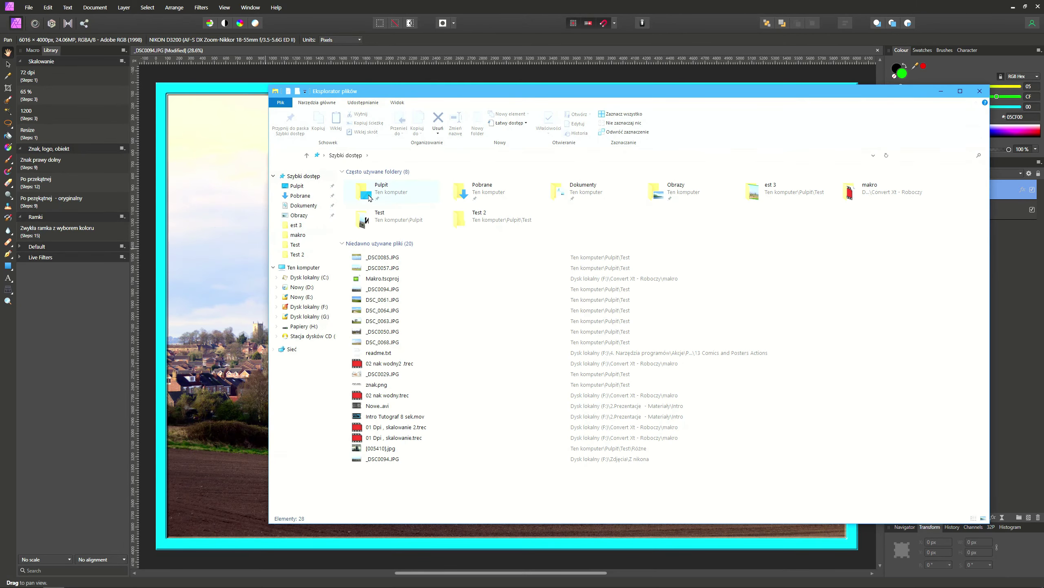
double_click(369, 194)
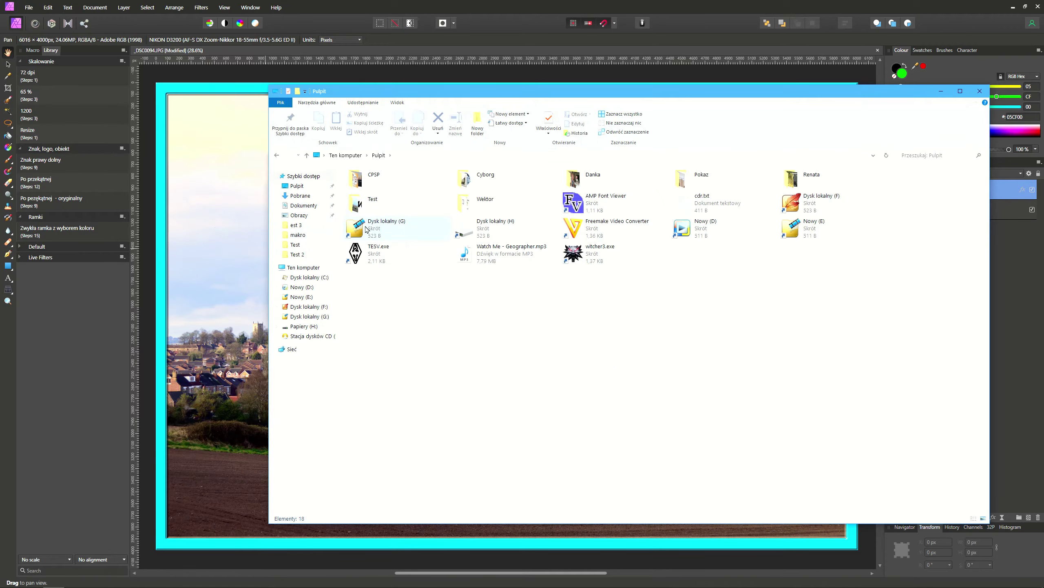
double_click(367, 204)
double_click(368, 183)
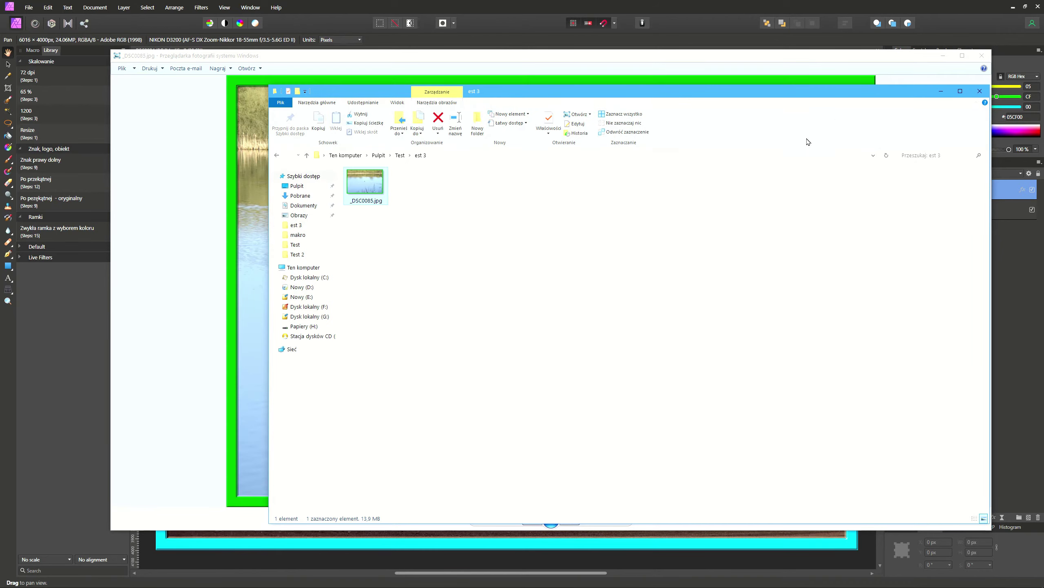
click(982, 56)
double_click(365, 183)
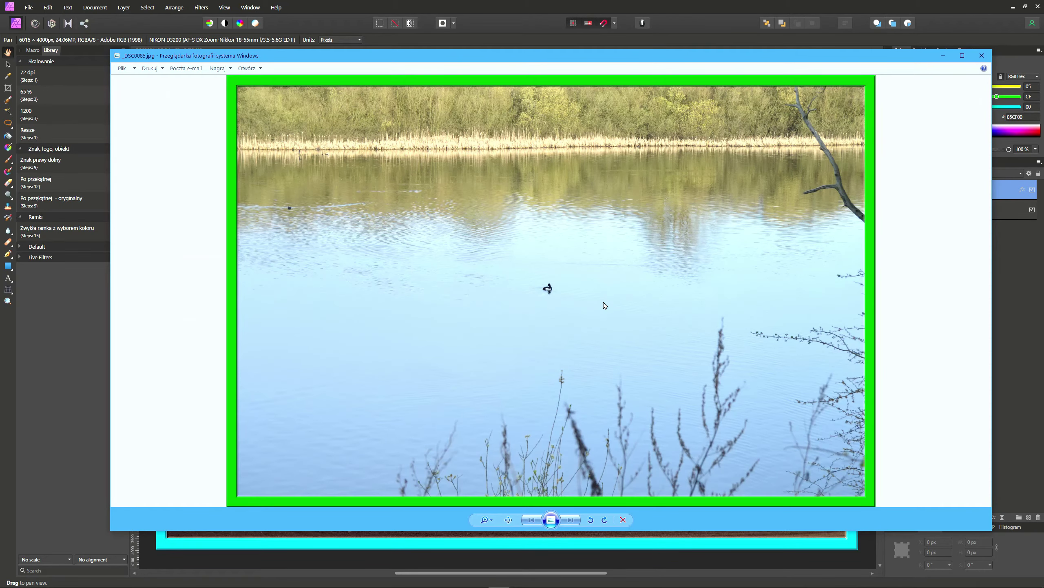
click(983, 56)
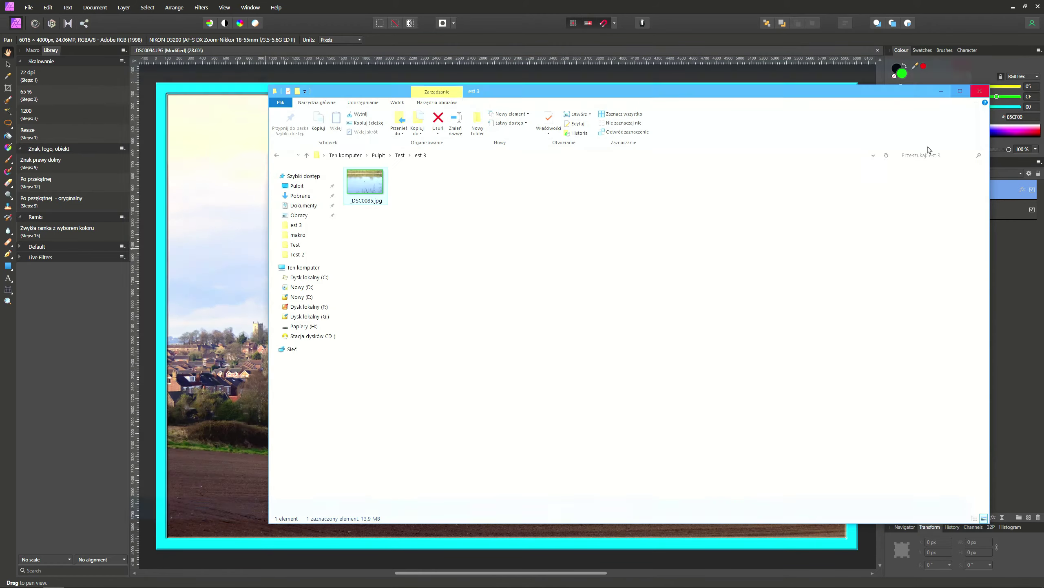
click(980, 91)
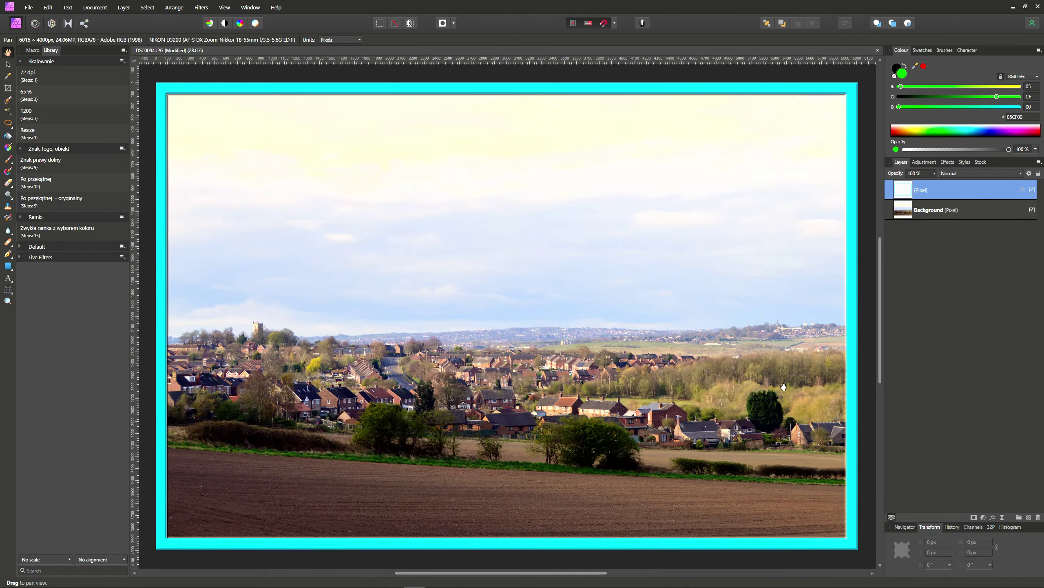
Delete the cyan frame layer, leaving only Background, and show the Macro panel
key(Delete)
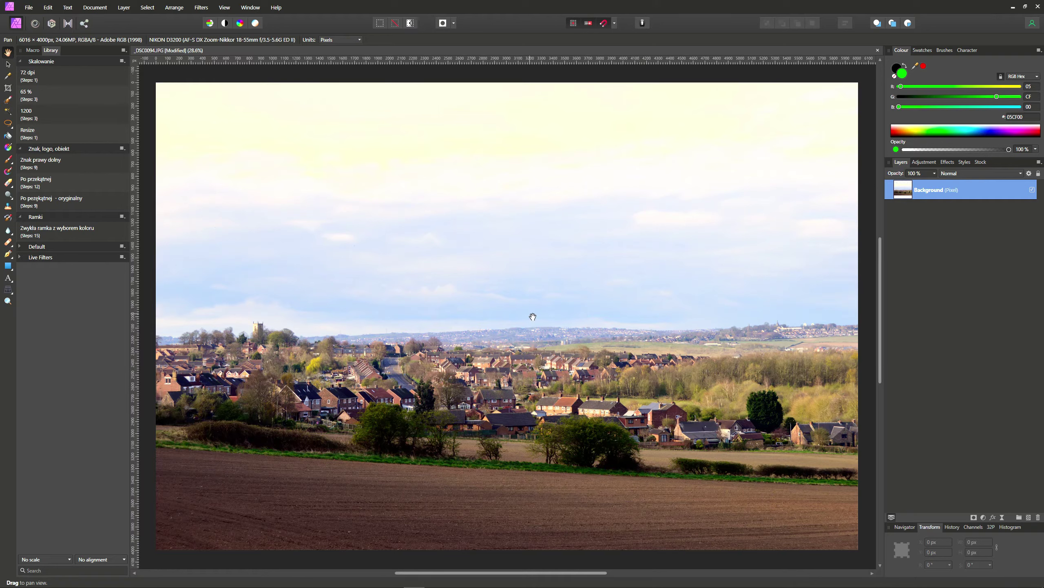
click(32, 51)
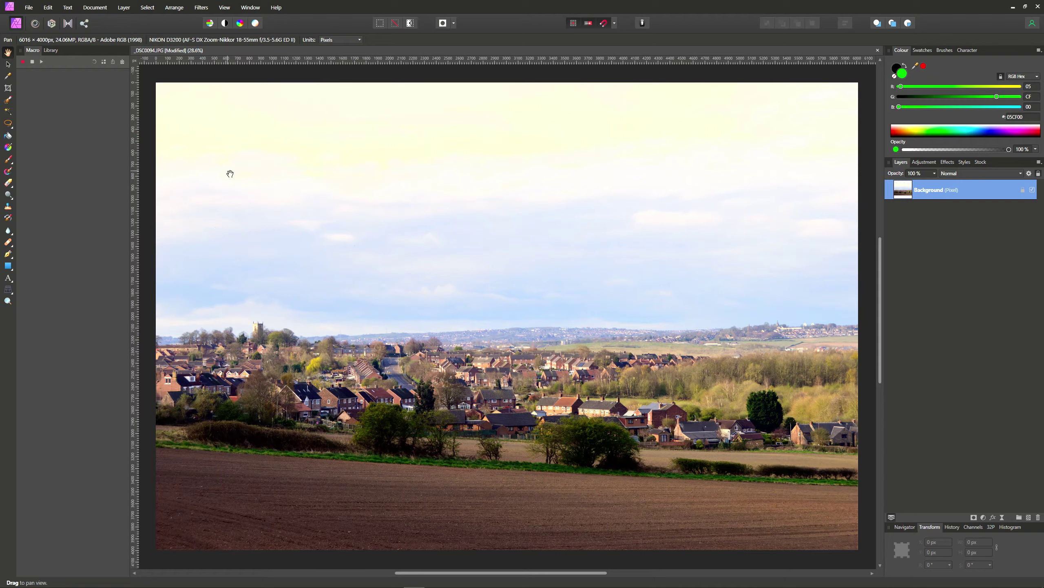
Start recording, unlock Background, duplicate it and hide the duplicate
click(22, 62)
click(1023, 191)
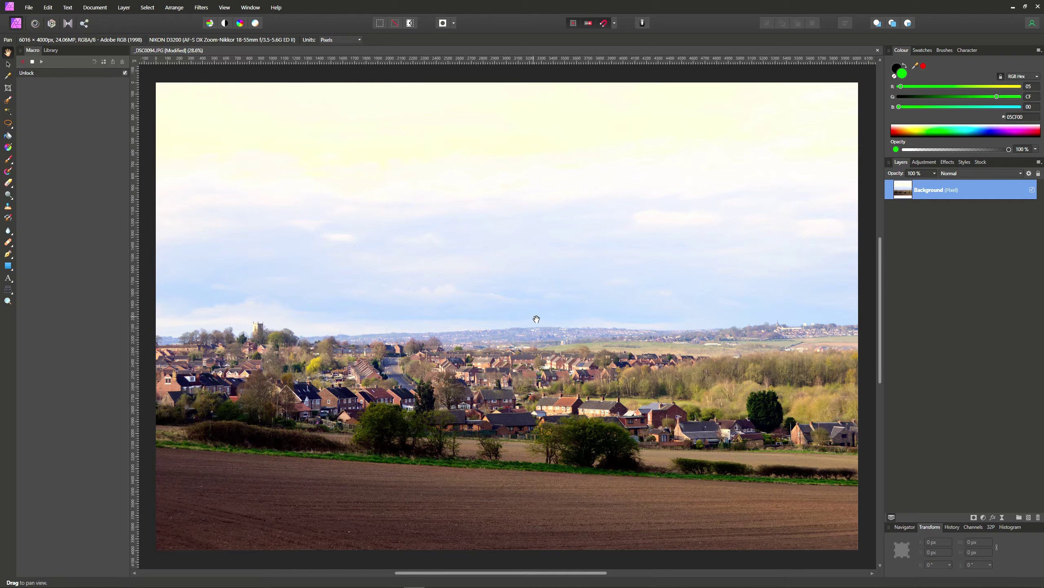
key(ctrl+j)
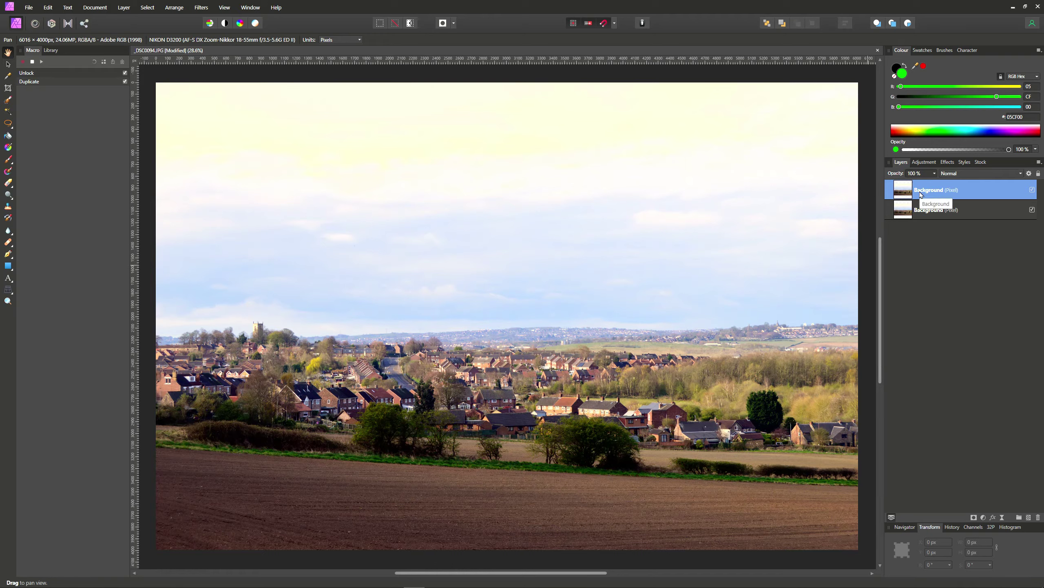
click(1033, 191)
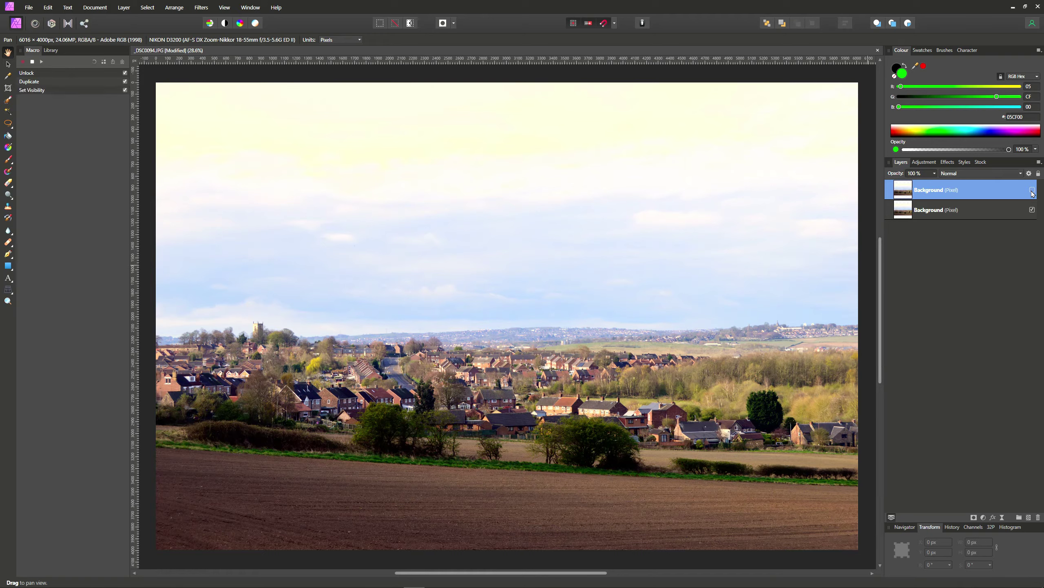
click(903, 210)
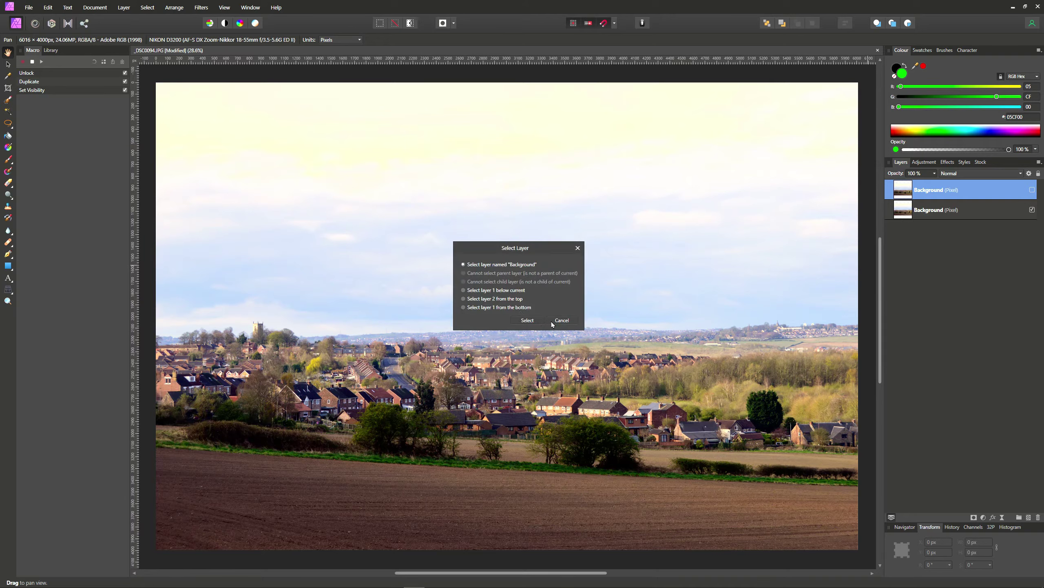
click(561, 320)
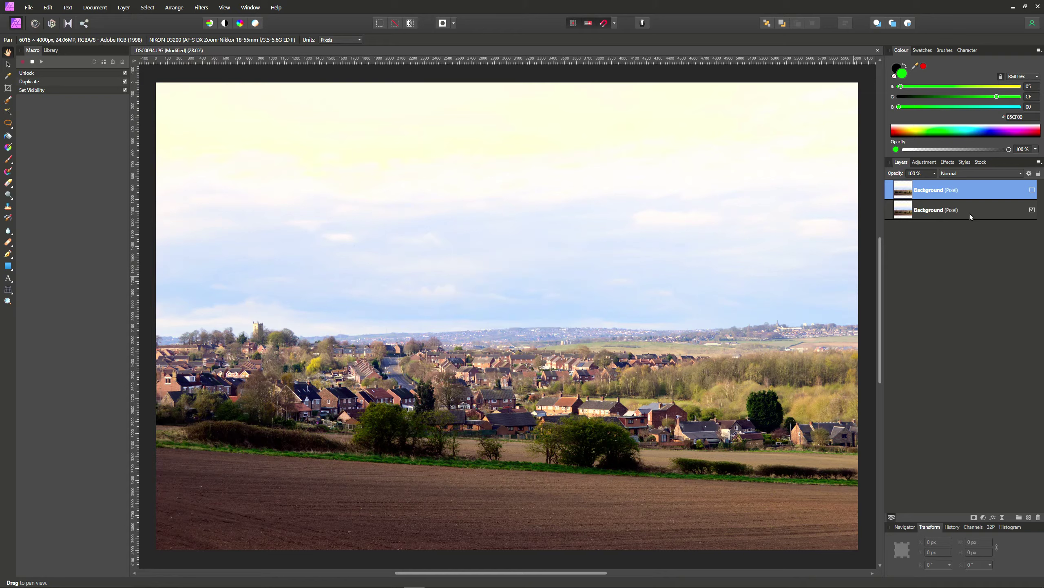
Rename the hidden duplicate to Kopia and reselect the Background layer
double_click(937, 193)
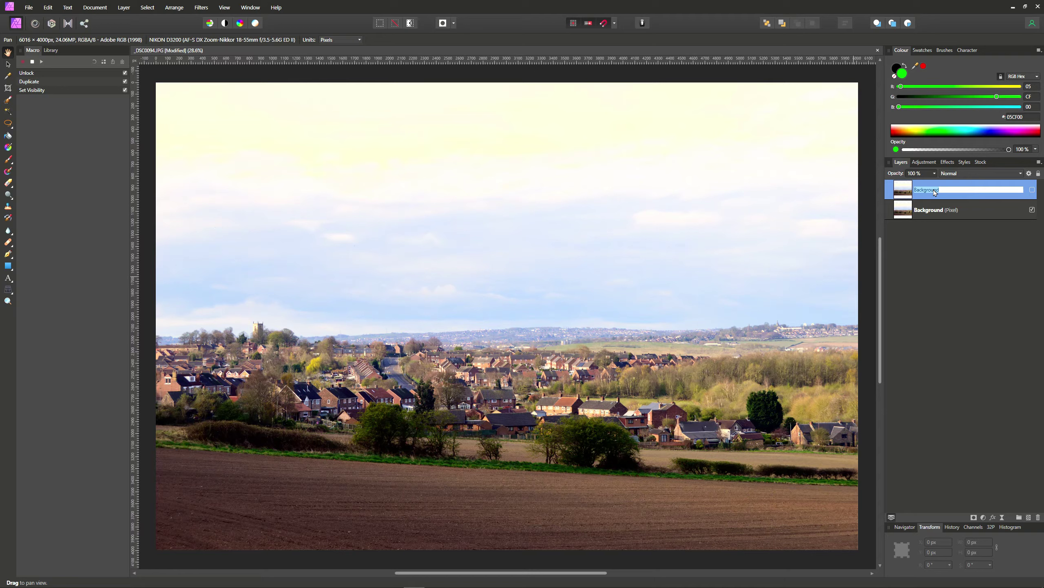
text(Kopia)
key(Return)
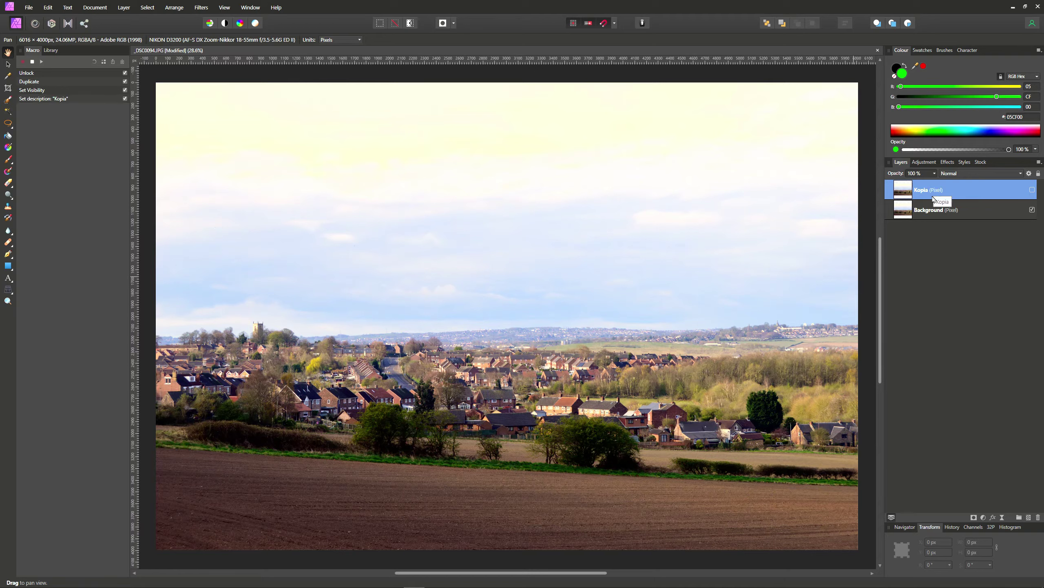
click(897, 214)
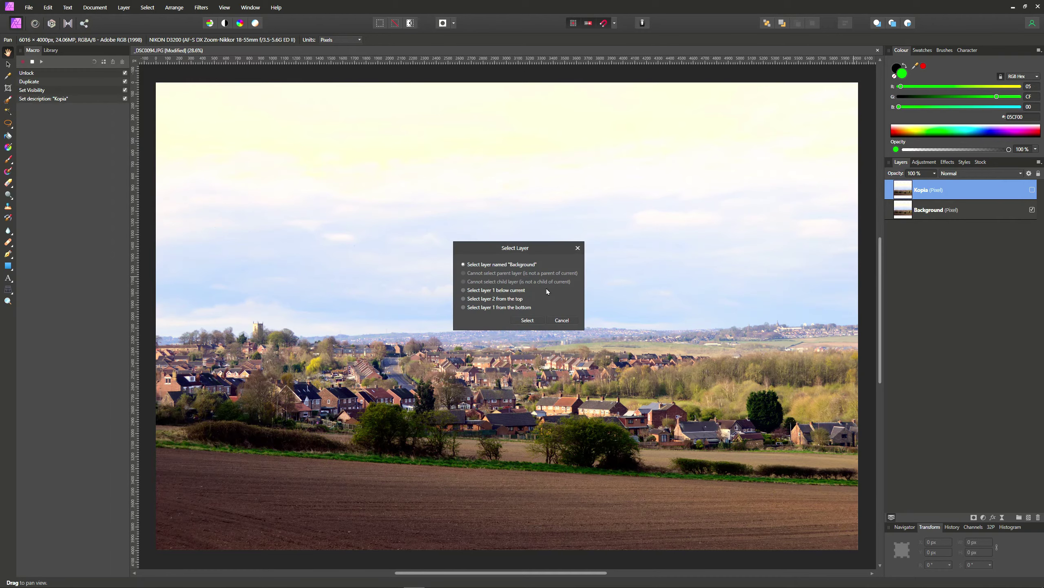
click(526, 321)
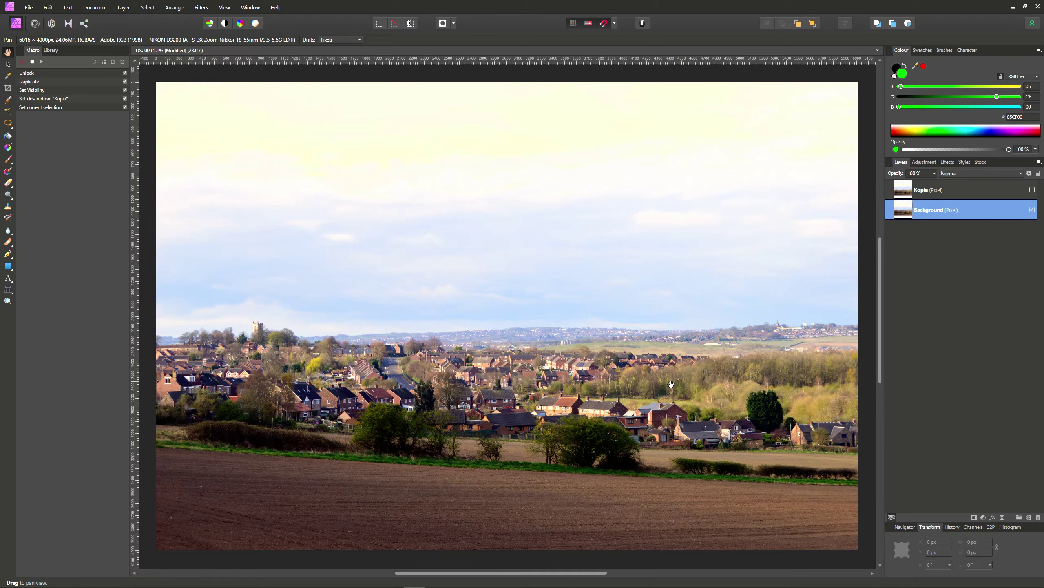
Add a Recolour adjustment with 0% saturation and lightness around -48%
click(985, 518)
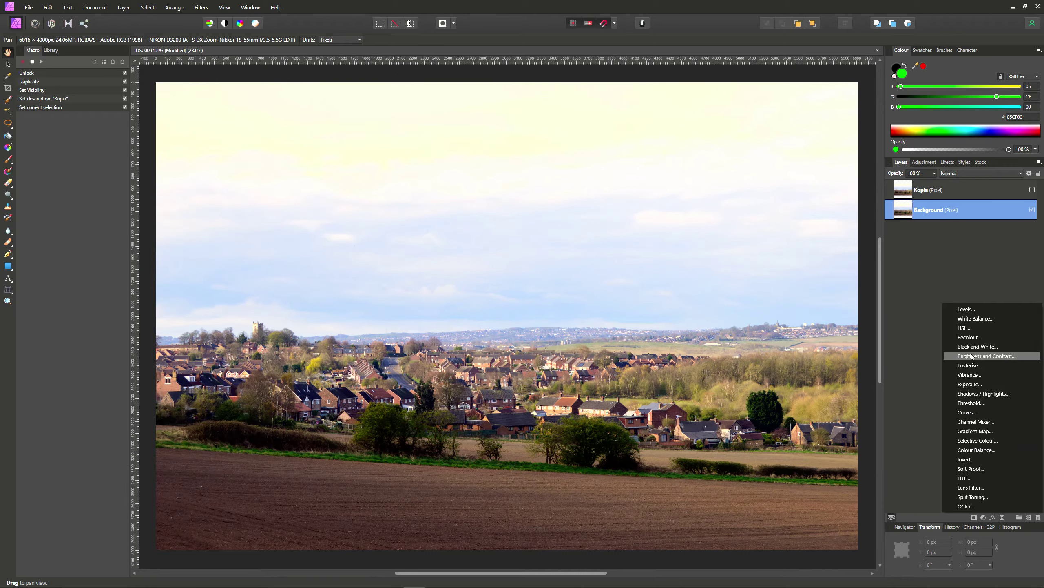
click(970, 338)
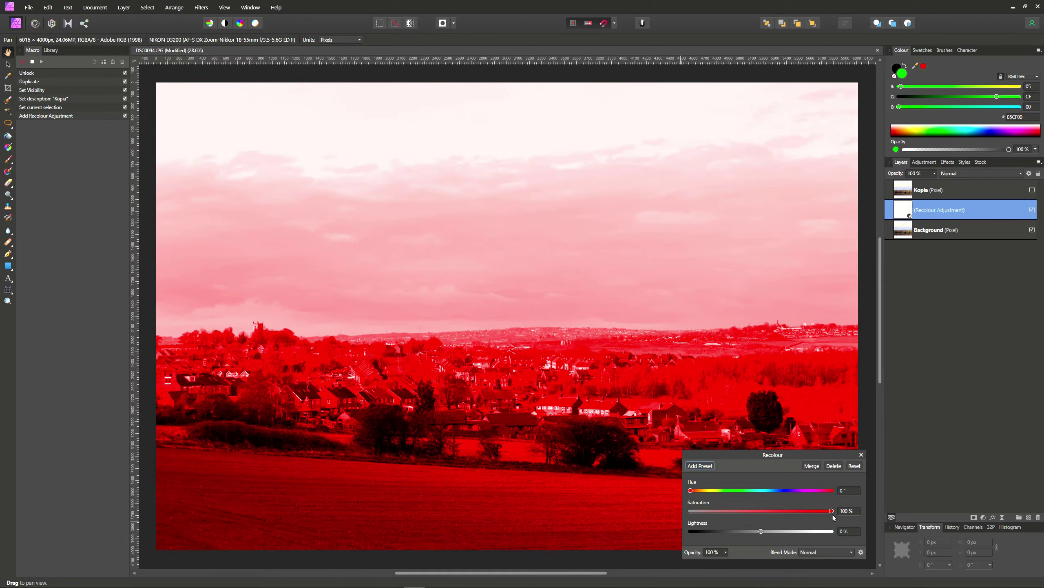
drag(833, 515, 685, 516)
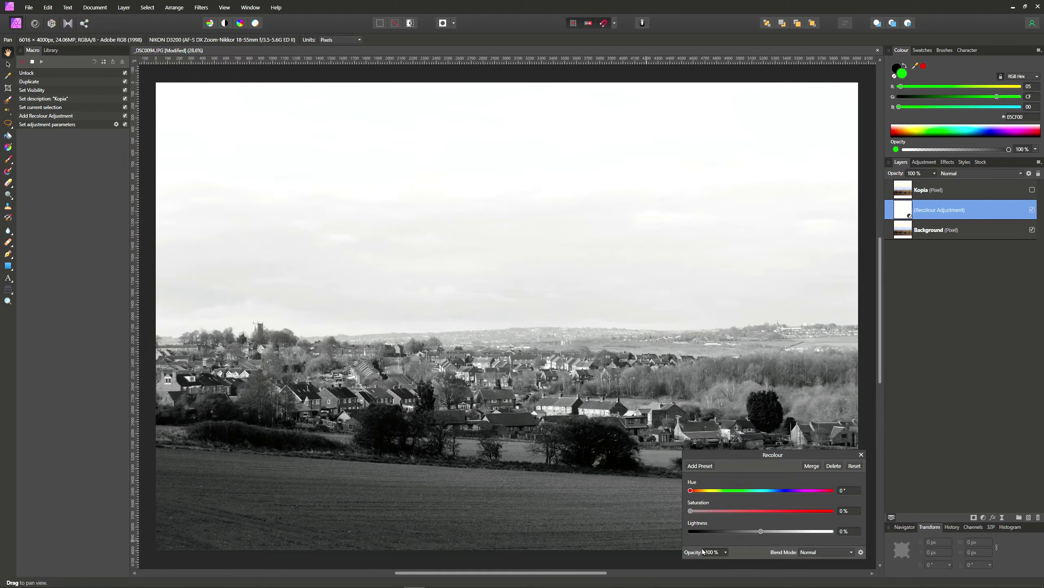
drag(761, 531, 728, 531)
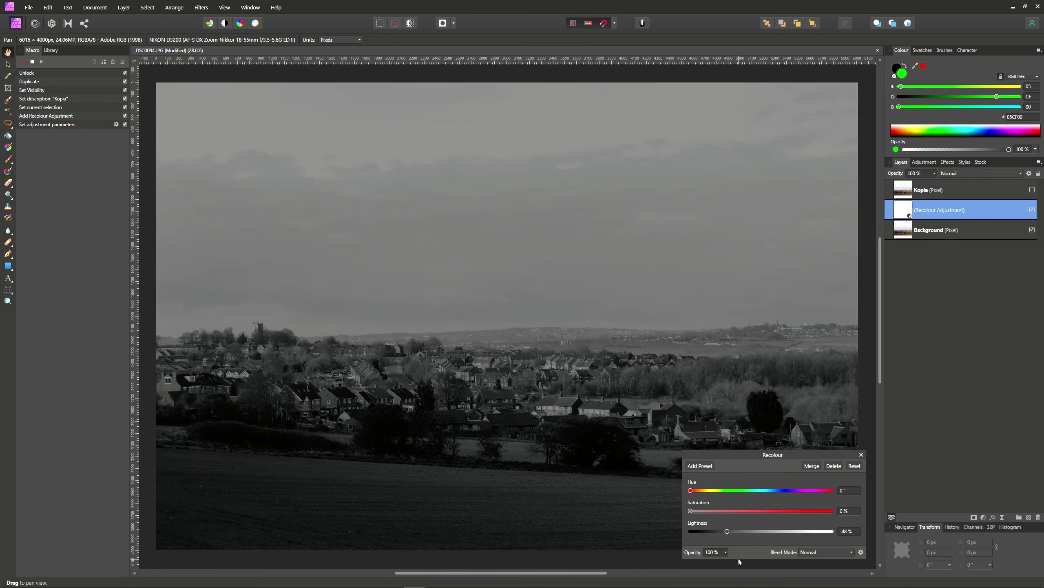
click(861, 454)
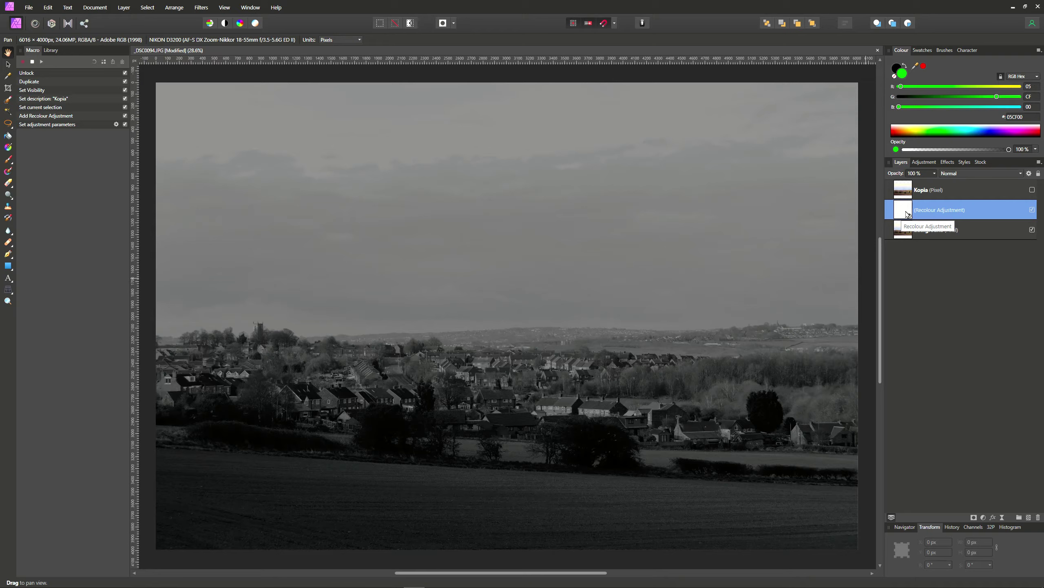
Select the Kopia layer for the macro and make it visible again
click(906, 192)
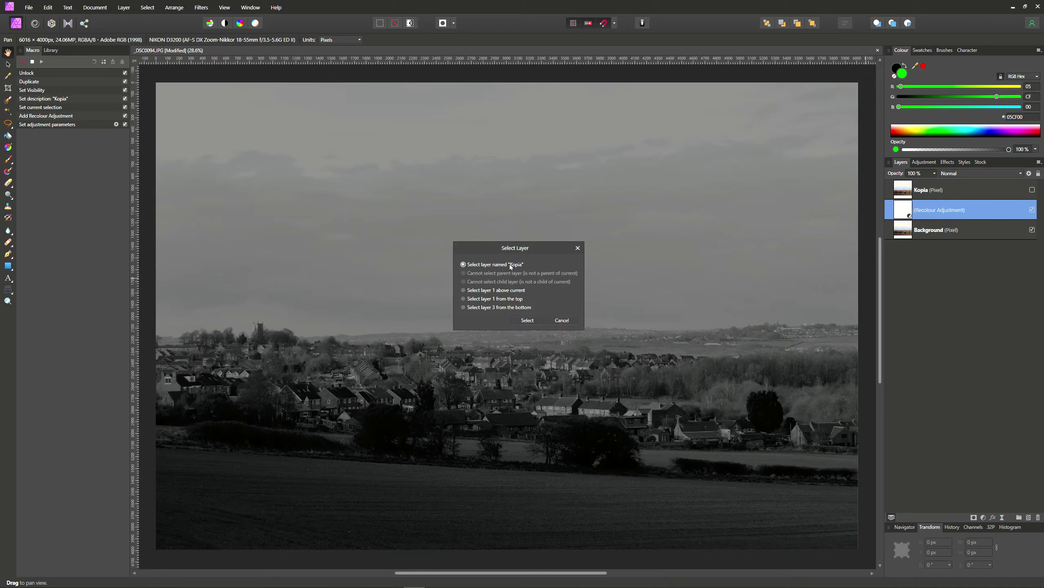
click(527, 321)
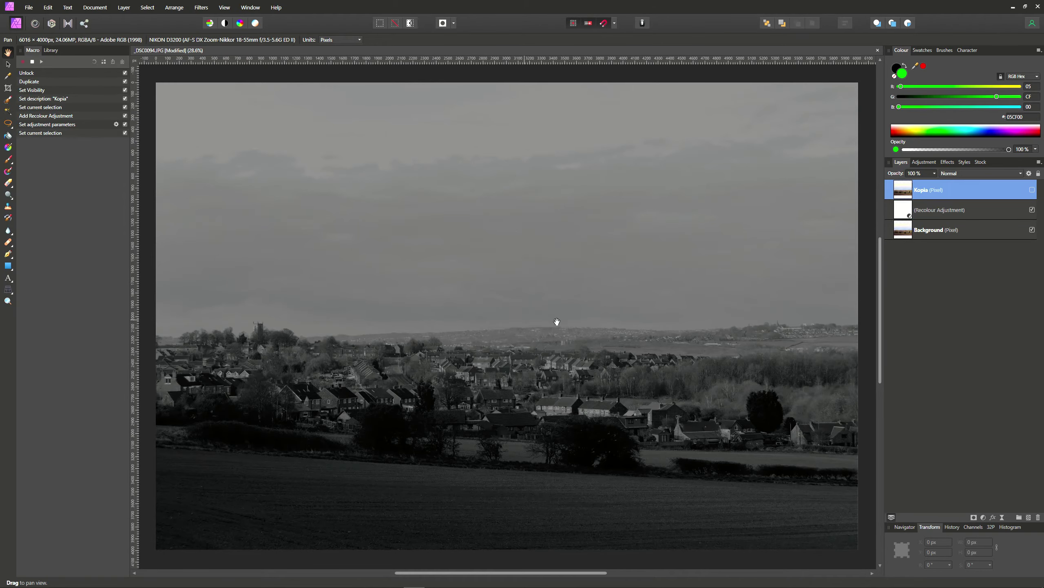
click(1032, 190)
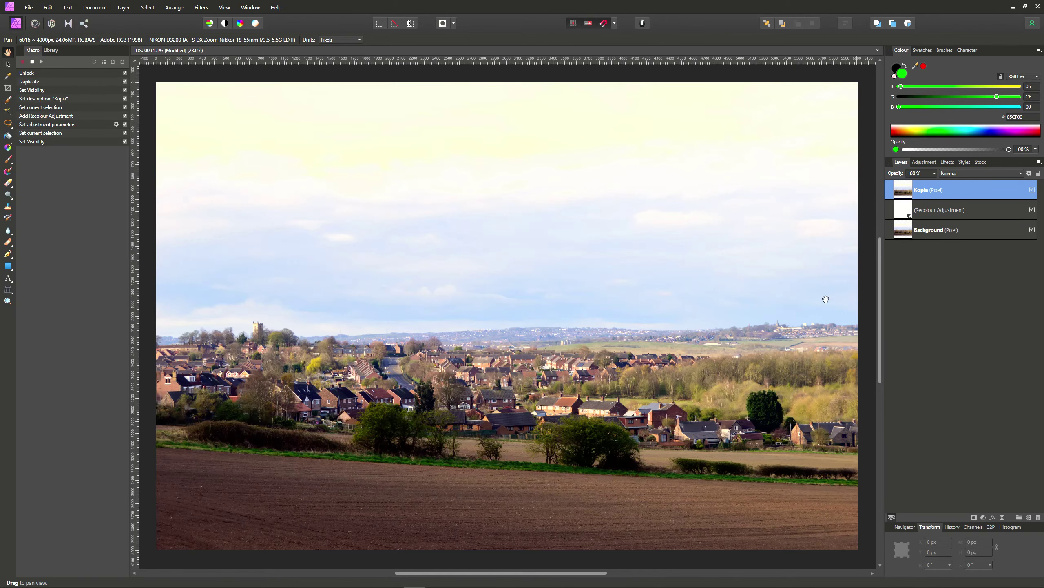
Try shrinking Kopia's width with a *16 calculation, then undo the resize
click(8, 64)
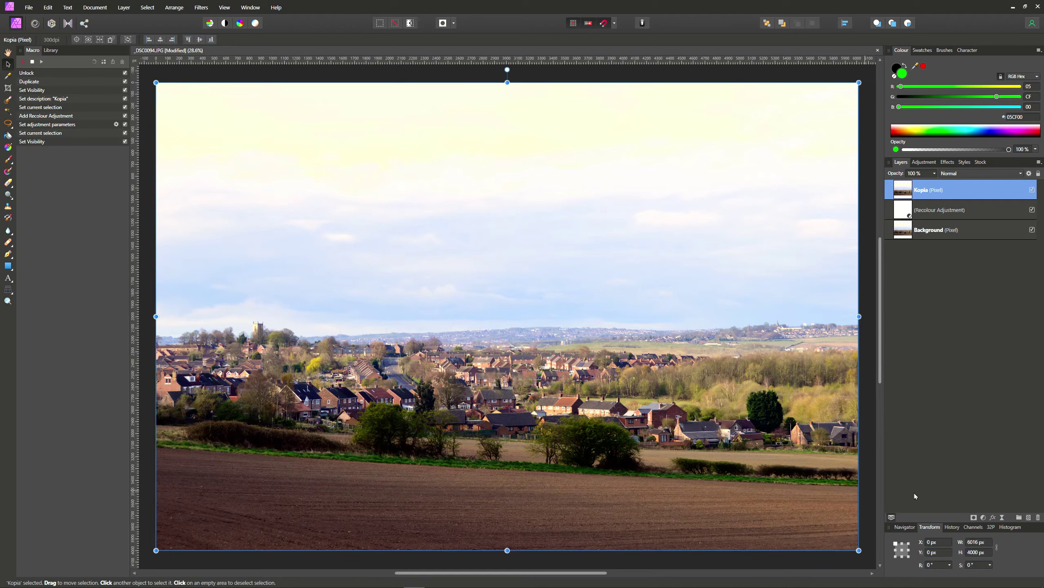
click(988, 545)
click(987, 544)
text(*1)
text(6)
key(Return)
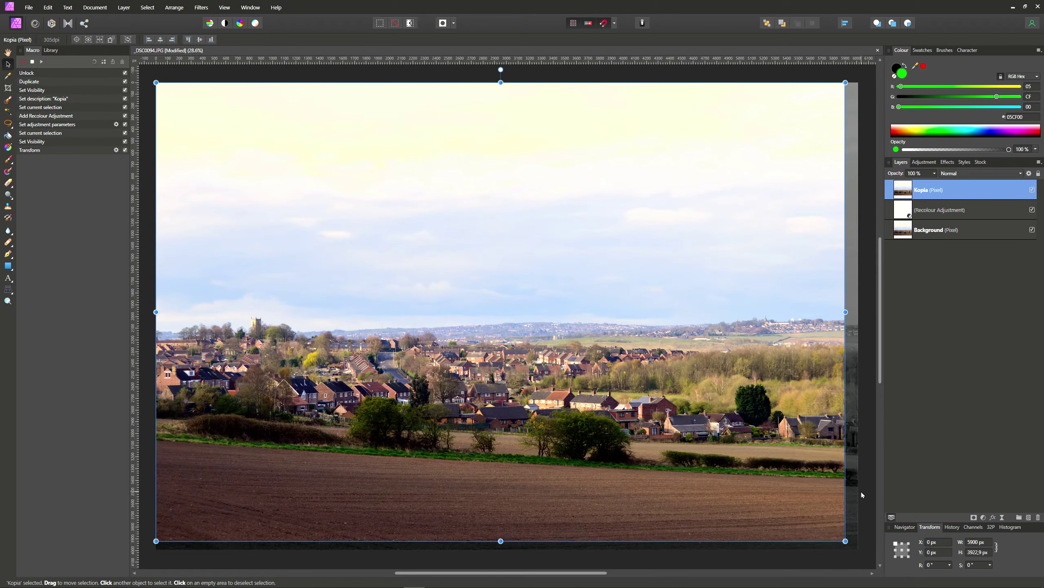
key(ctrl+z)
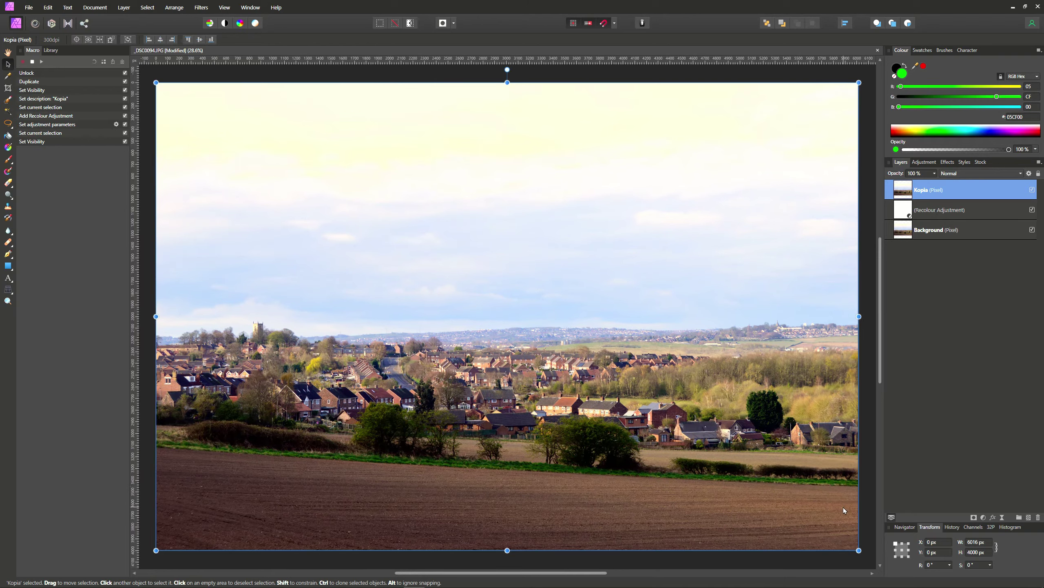
Anchor Kopia's transform at centre, unlink W/H, and set W 5900 px, H 3884 px
click(902, 552)
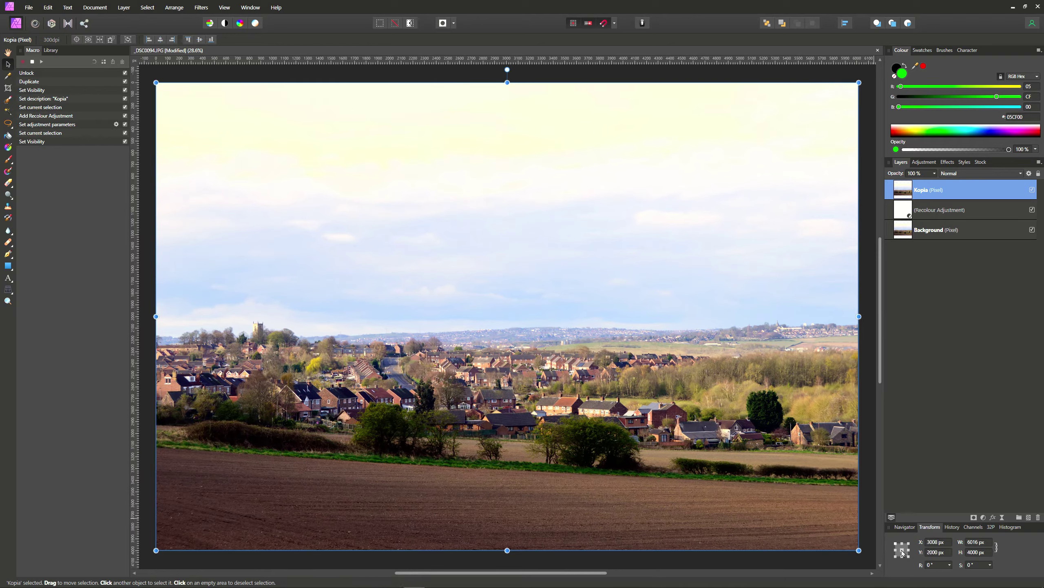
click(996, 547)
click(987, 543)
text(5900)
key(Return)
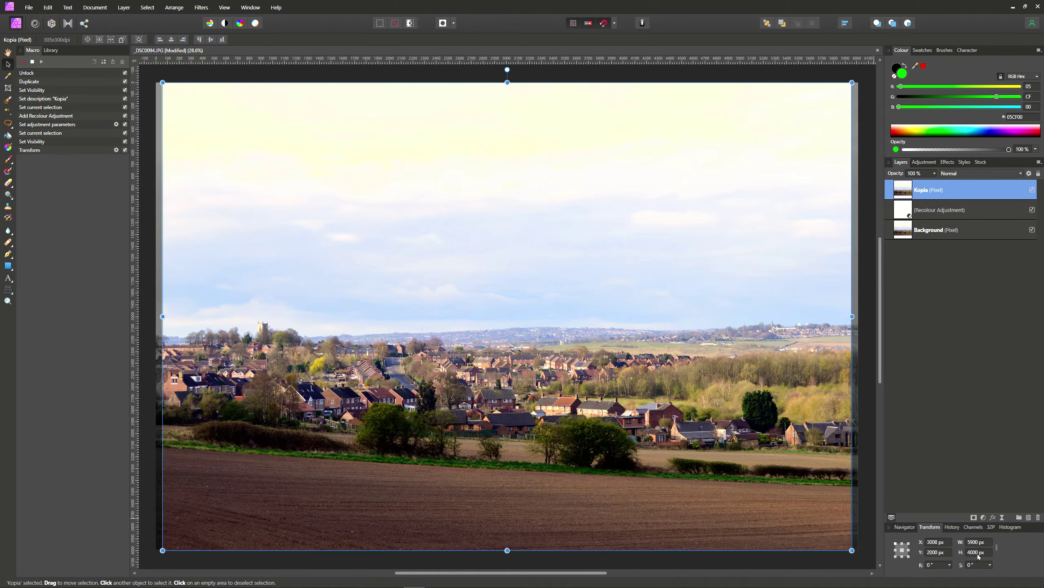
click(980, 553)
click(988, 554)
text(116)
key(Return)
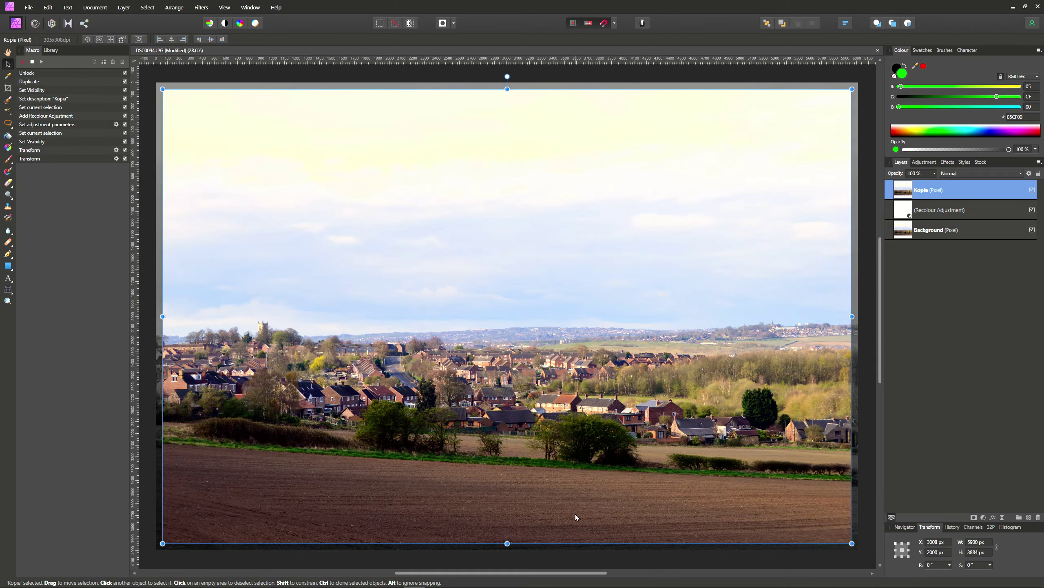
Narrow Kopia's width further, first to 5700 px and then to 5600 px
click(978, 543)
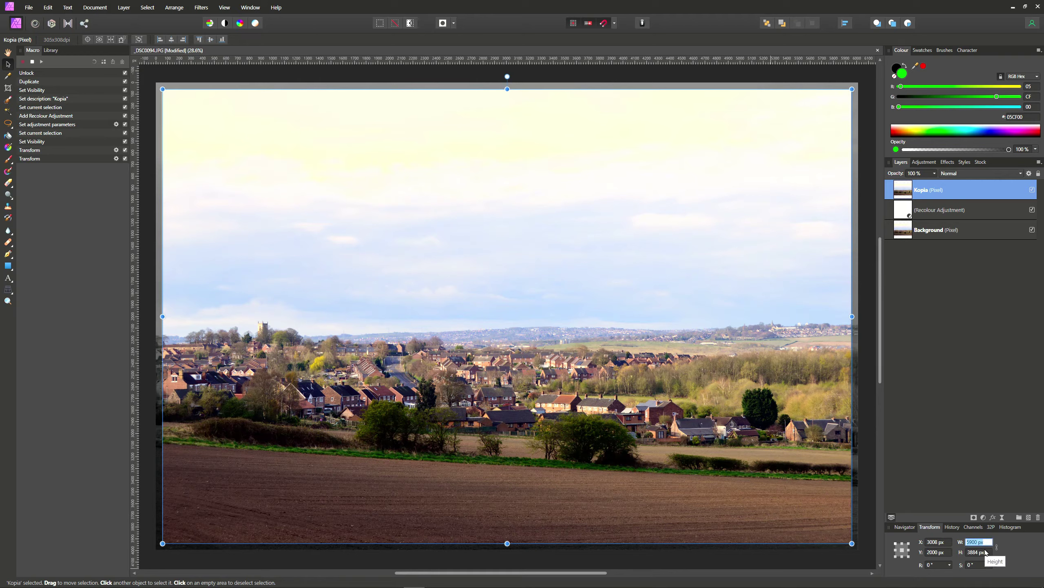
key(BackSpace)
text(00)
key(Return)
click(987, 542)
text(00)
key(Return)
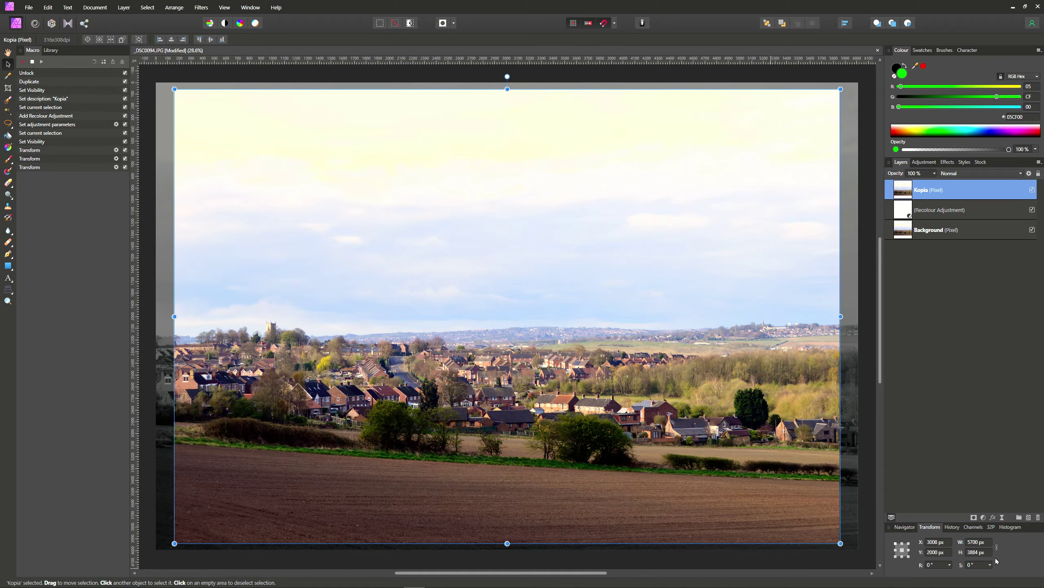
click(987, 542)
click(987, 542)
text(100)
key(Return)
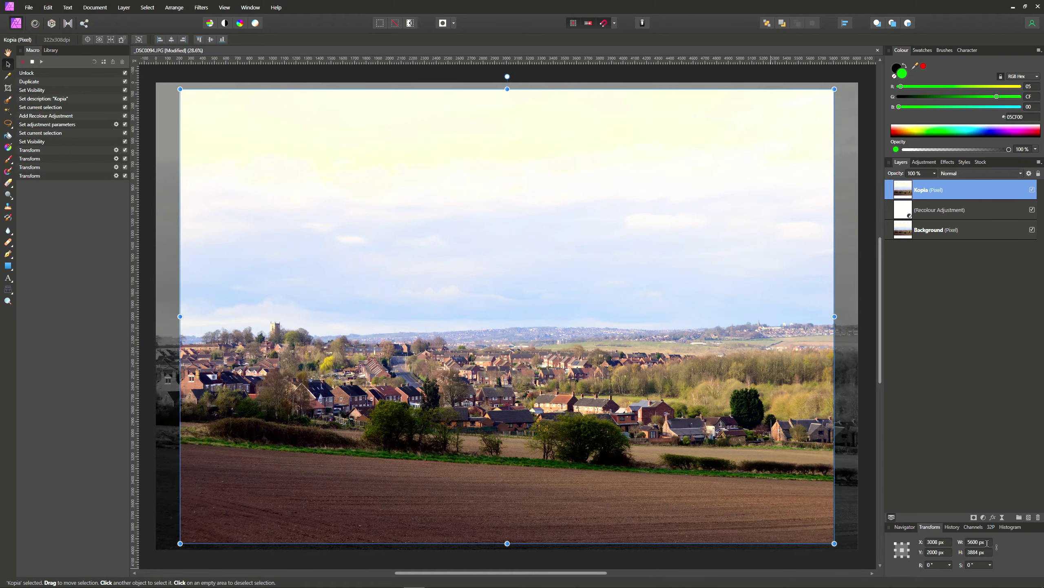
Set Kopia's height to 3584 px and deselect the resized layer
click(989, 553)
text(00)
key(Return)
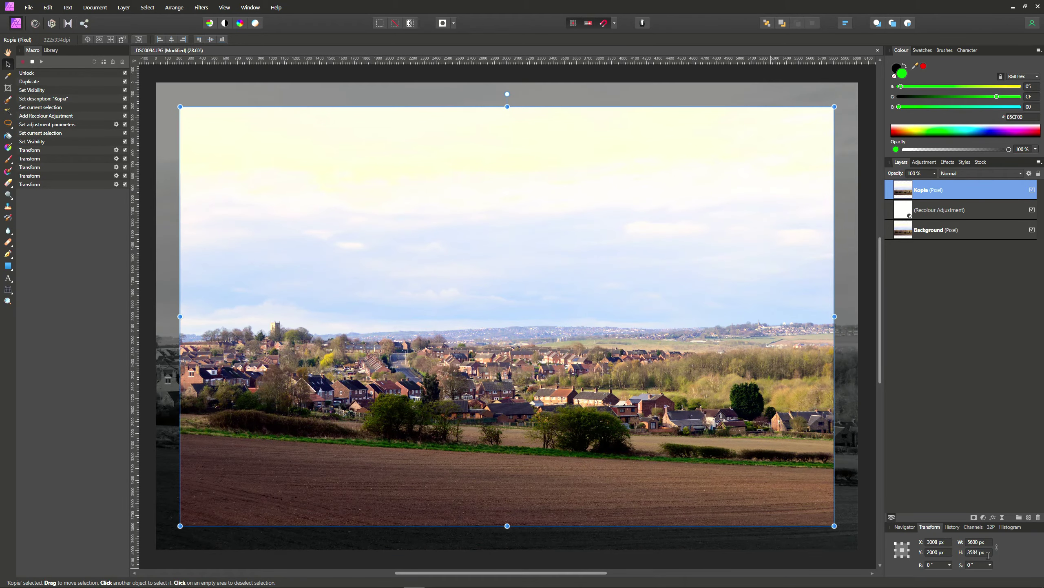
click(146, 518)
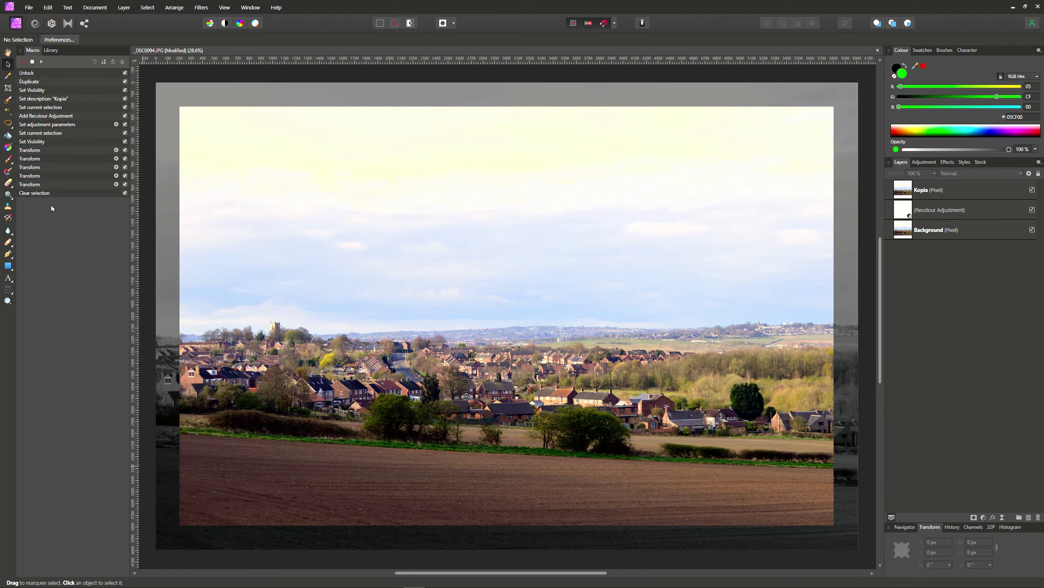
Reactivate Kopia and load its outline with Selection From Layer
key(ctrl+z)
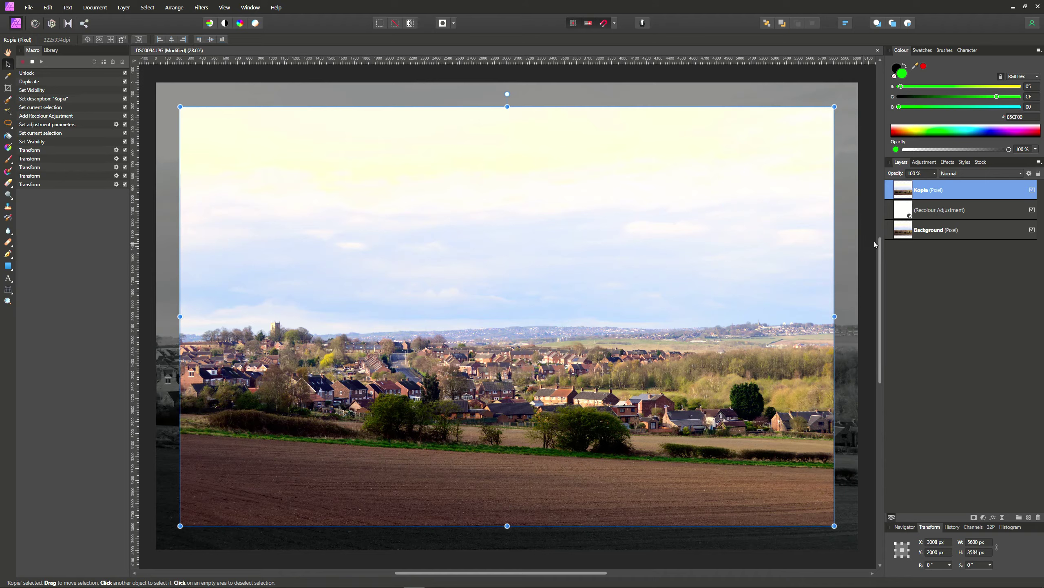
ctrl+click(907, 190)
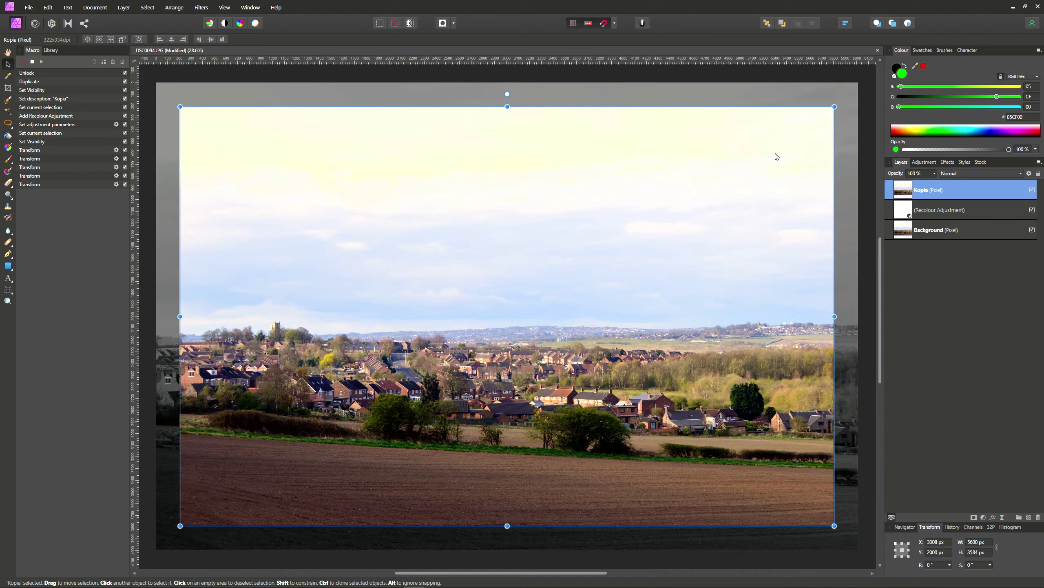
click(146, 9)
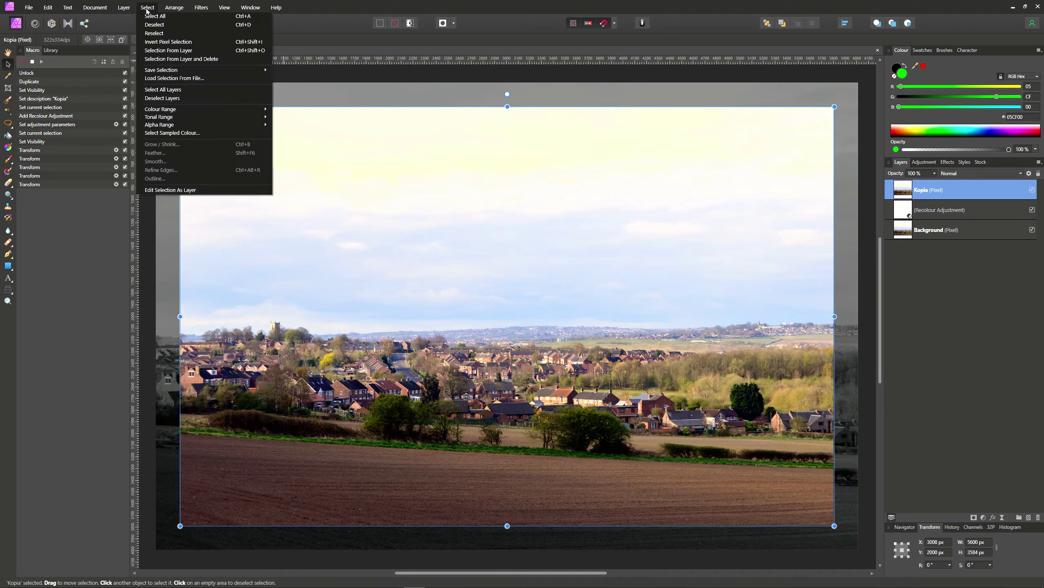
click(163, 53)
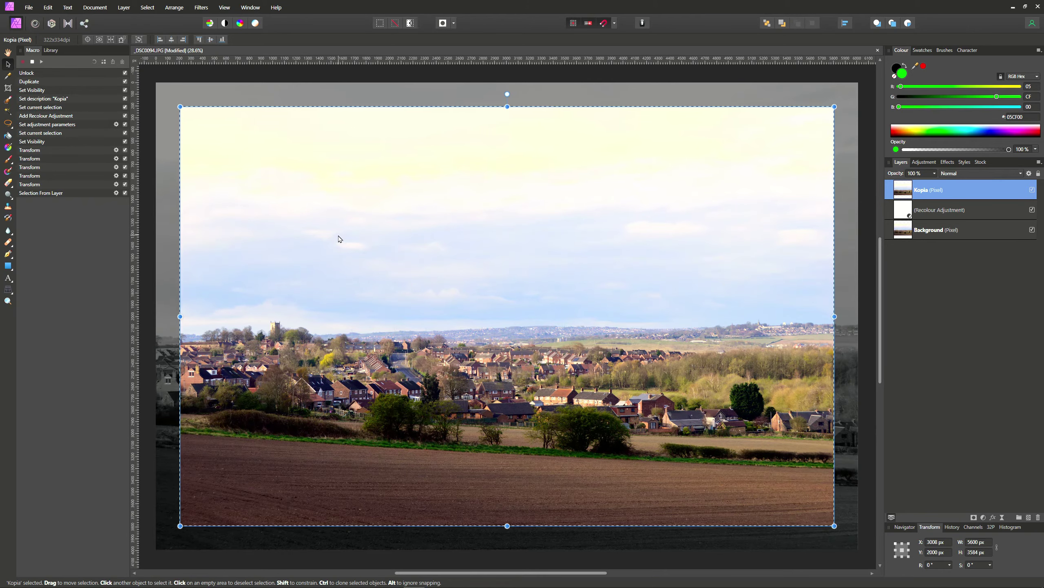
Shrink the Kopia selection by 8 px with Grow/Shrink
click(147, 8)
click(154, 146)
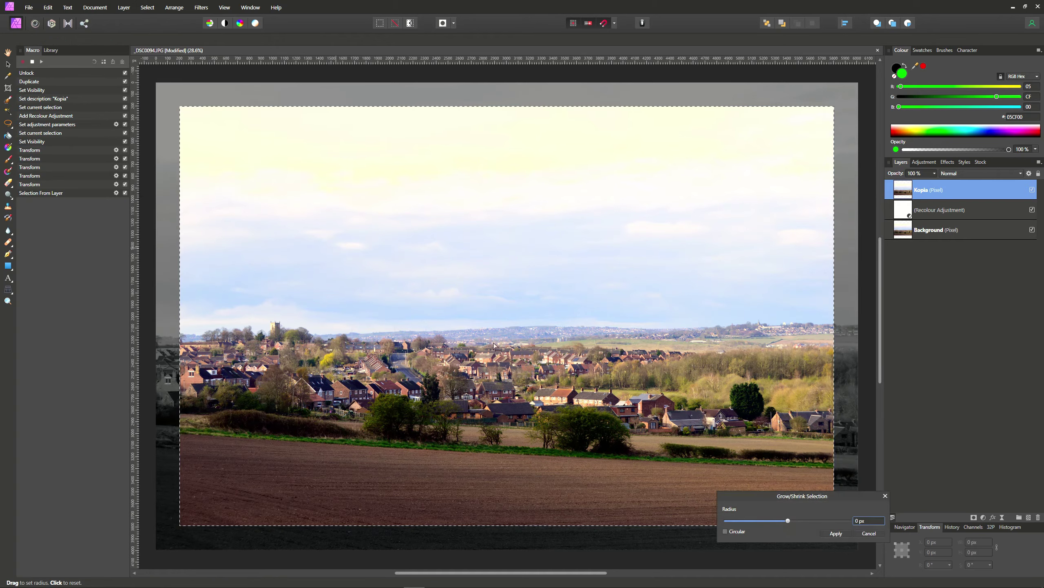
click(873, 523)
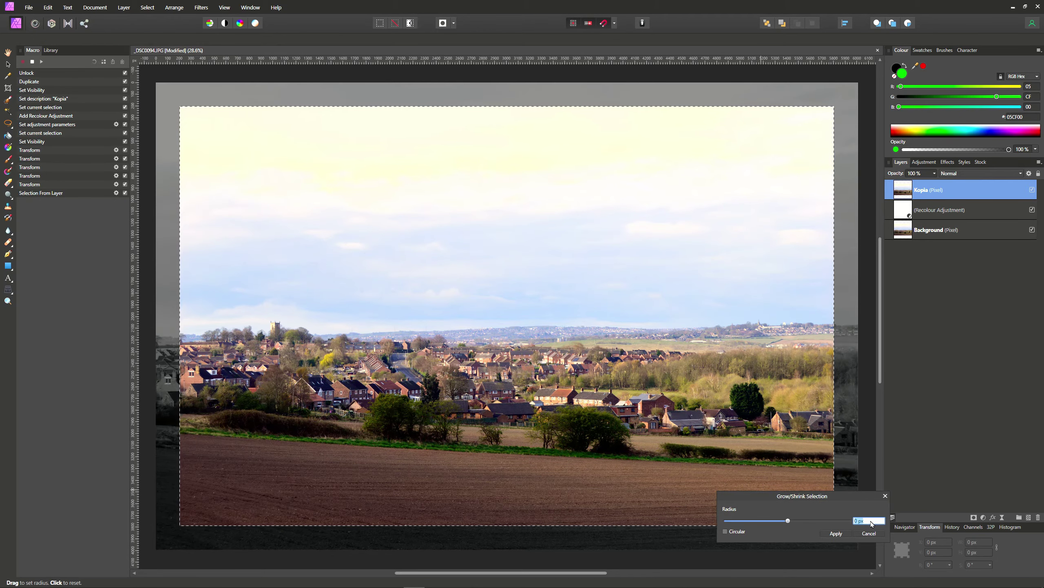
text(-2)
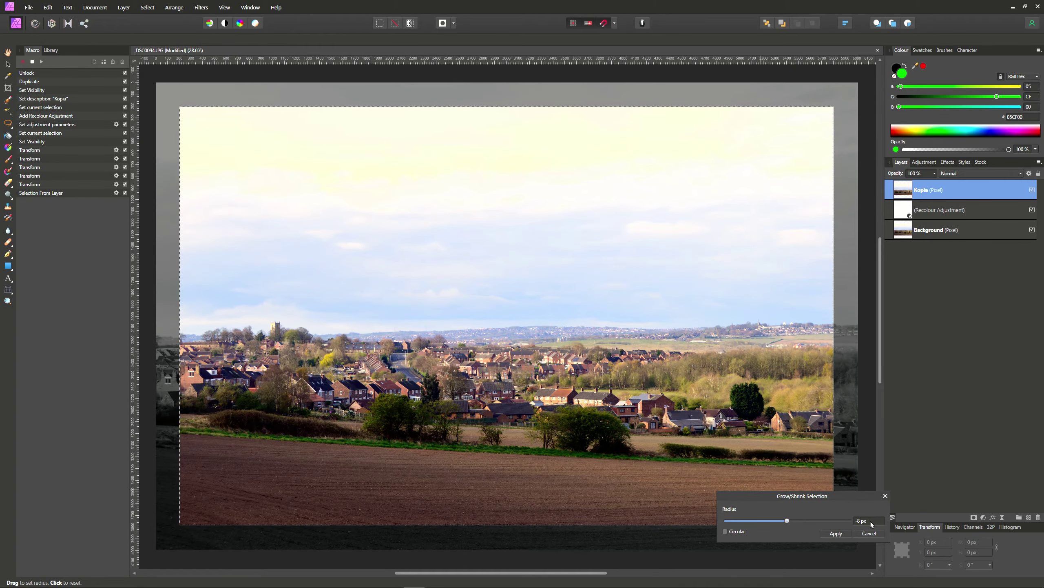
scroll(872, 523, down, 4)
scroll(872, 524, down, 2)
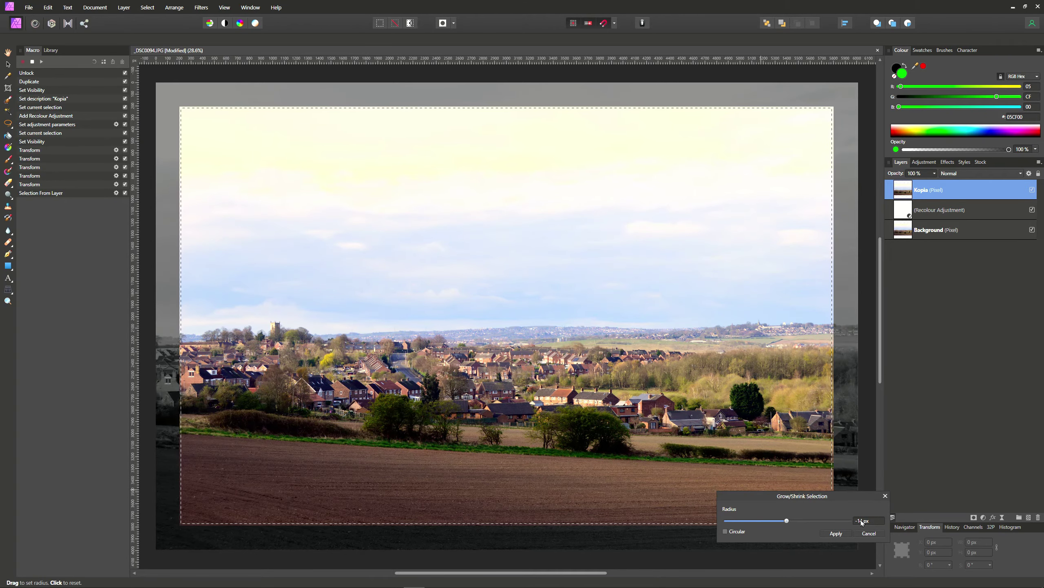
scroll(863, 522, up, 1)
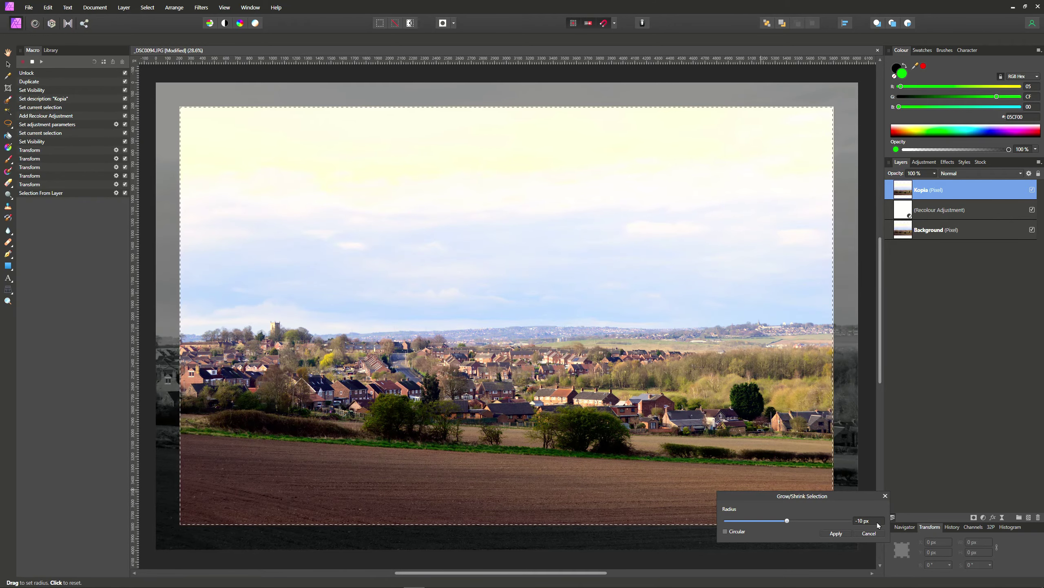
scroll(877, 523, up, 1)
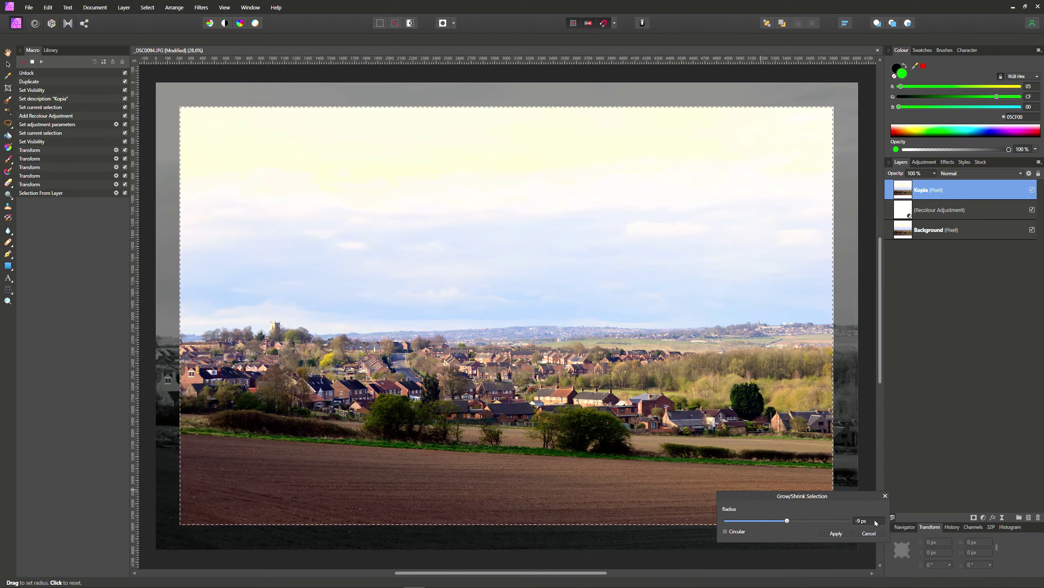
click(836, 534)
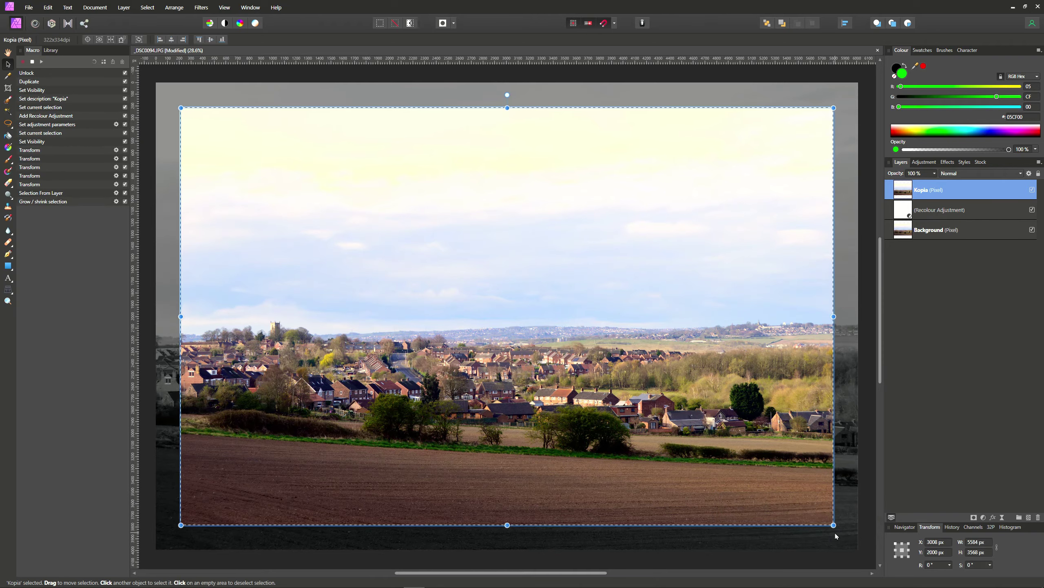
Invert the selection to the outer strip and feather it by 3 px
key(ctrl+shift+i)
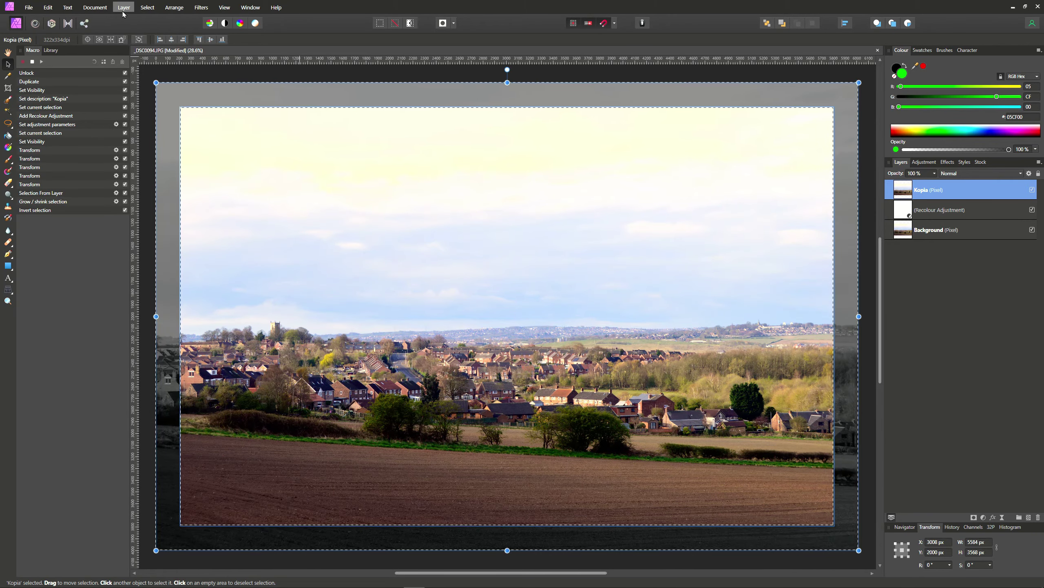
click(147, 7)
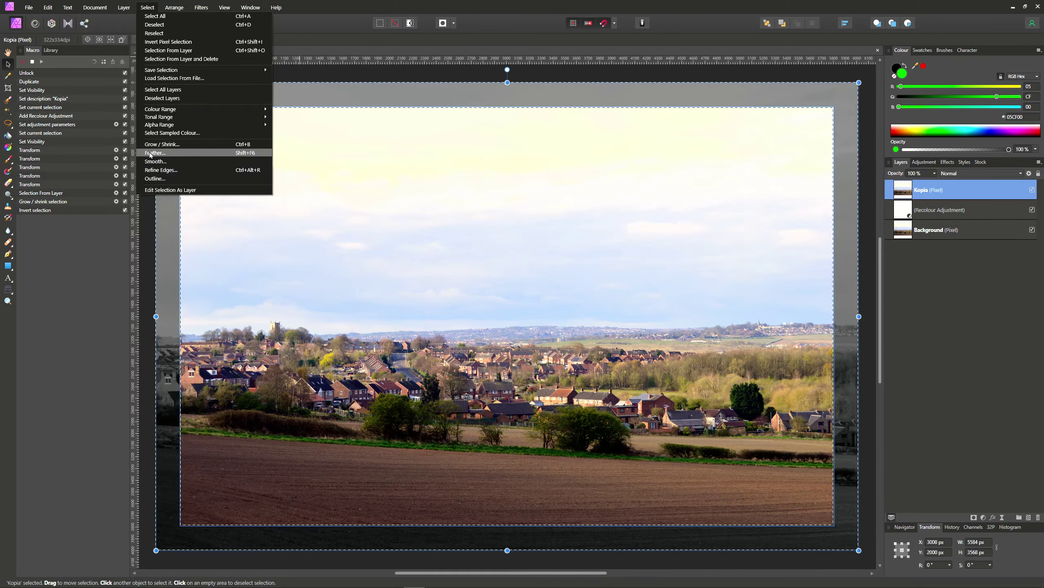
click(173, 160)
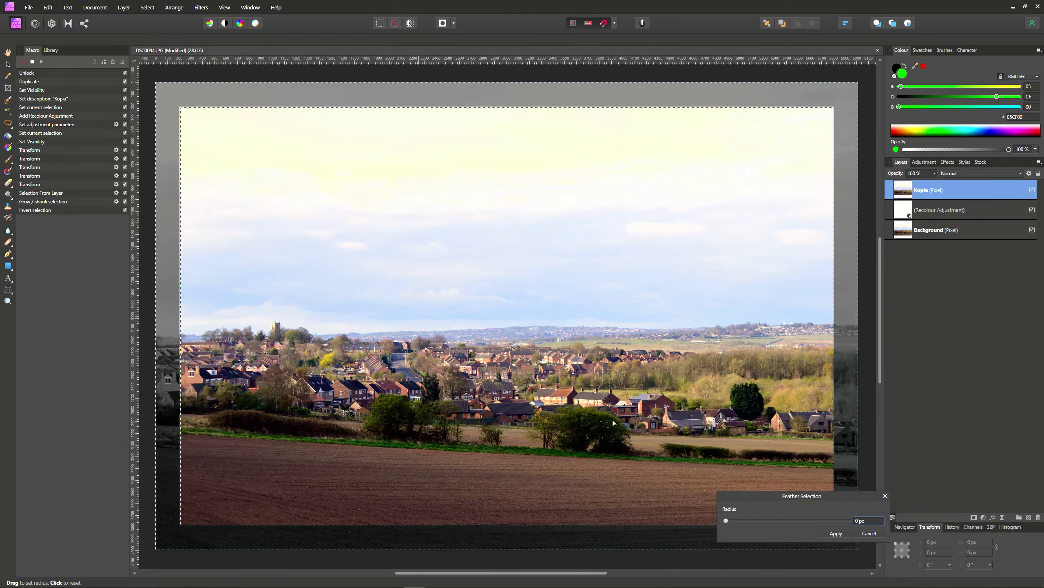
double_click(873, 521)
text(3)
key(Tab)
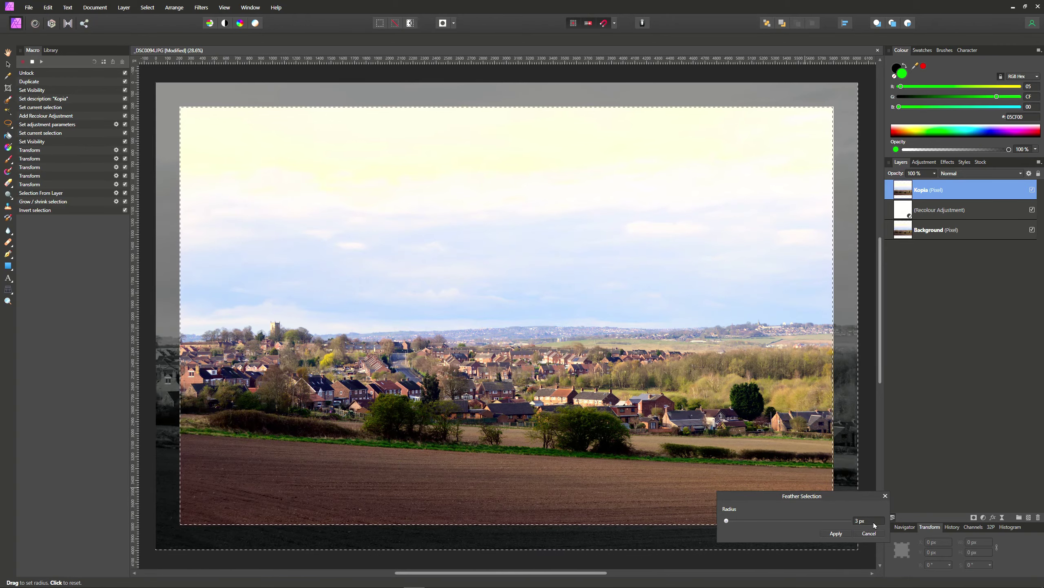
click(835, 534)
Delete the feathered border from Kopia, then clear the selection and deselect the layer
key(v)
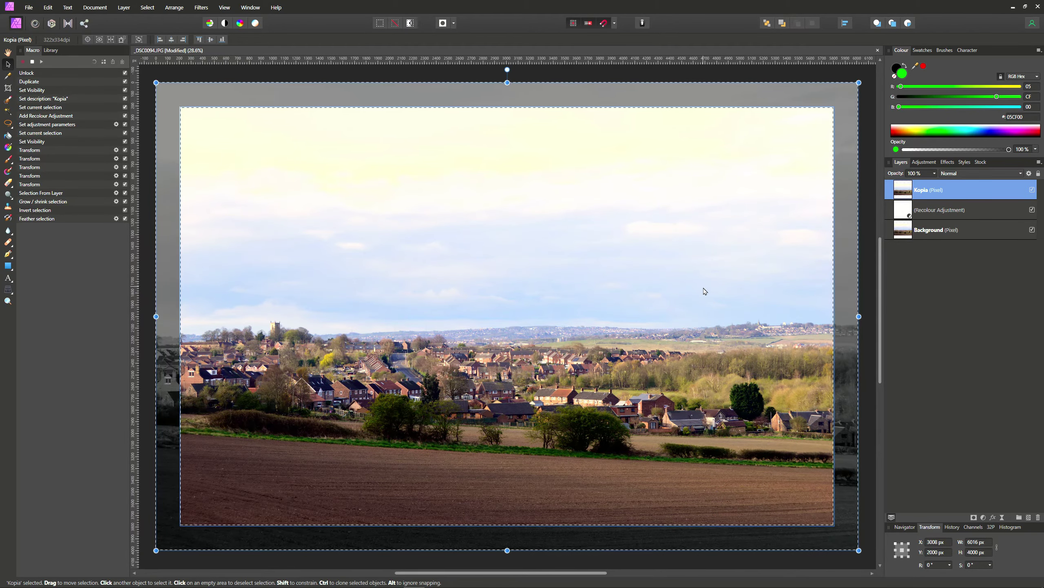
key(Delete)
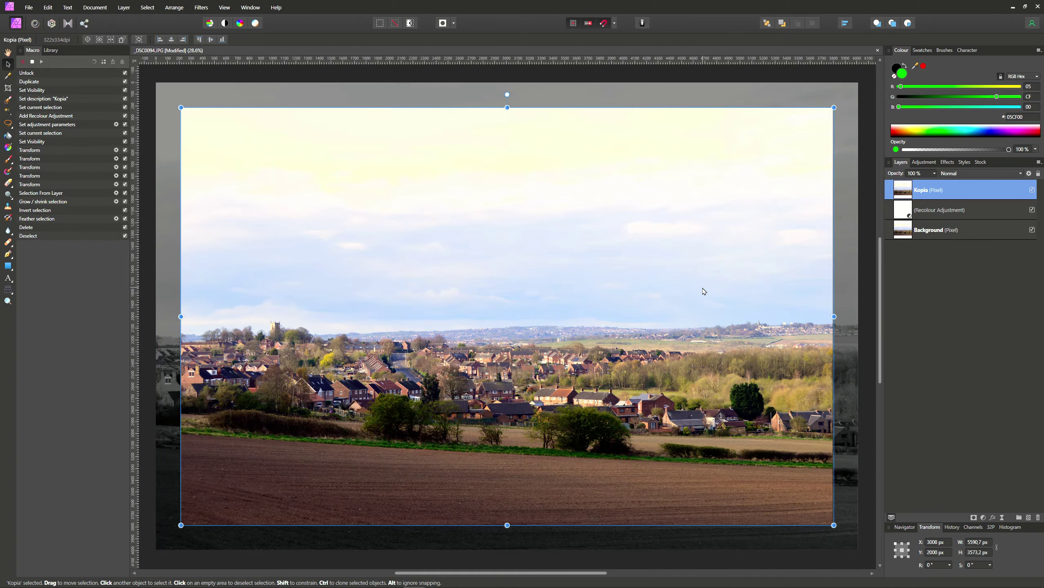
key(ctrl+d)
click(146, 337)
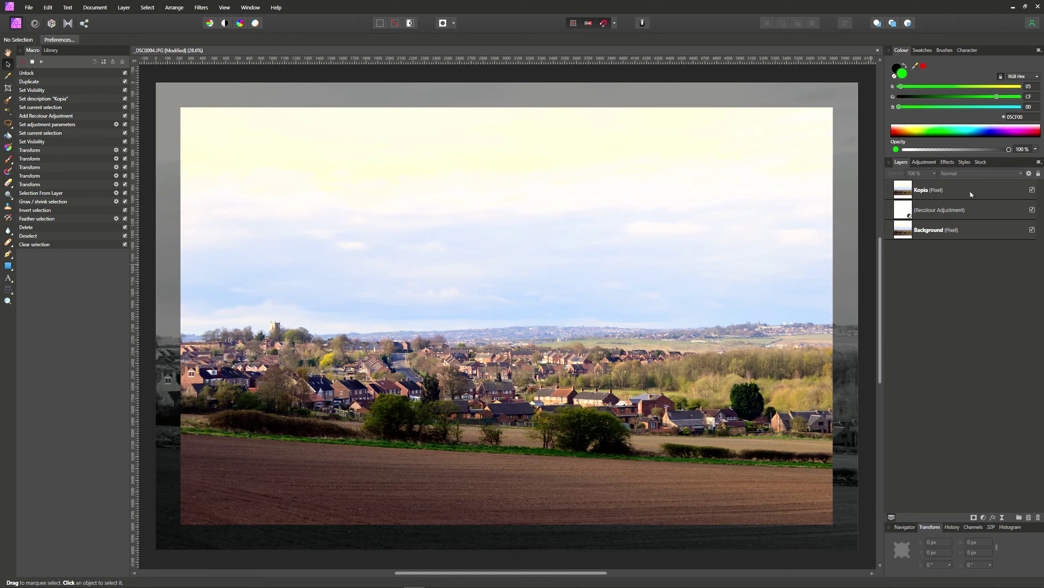
Hide the Kopia layer, select the Background layer, and select all
click(898, 194)
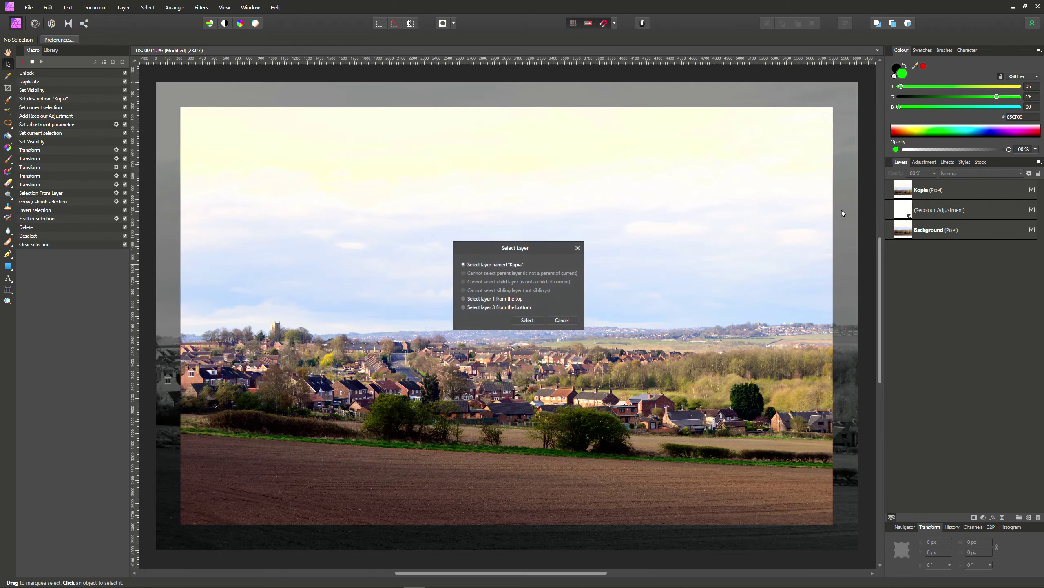
click(527, 321)
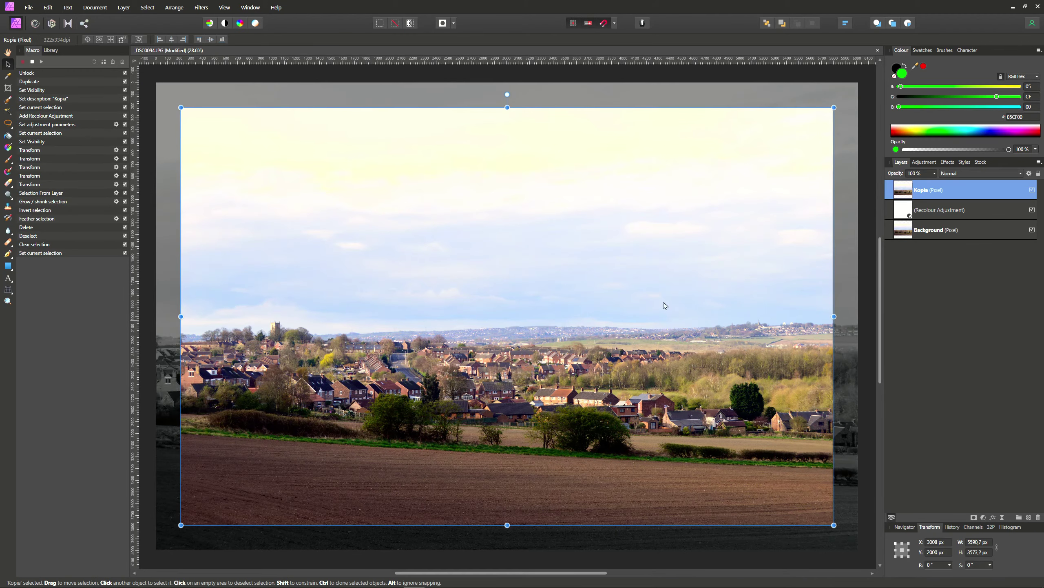
click(1033, 190)
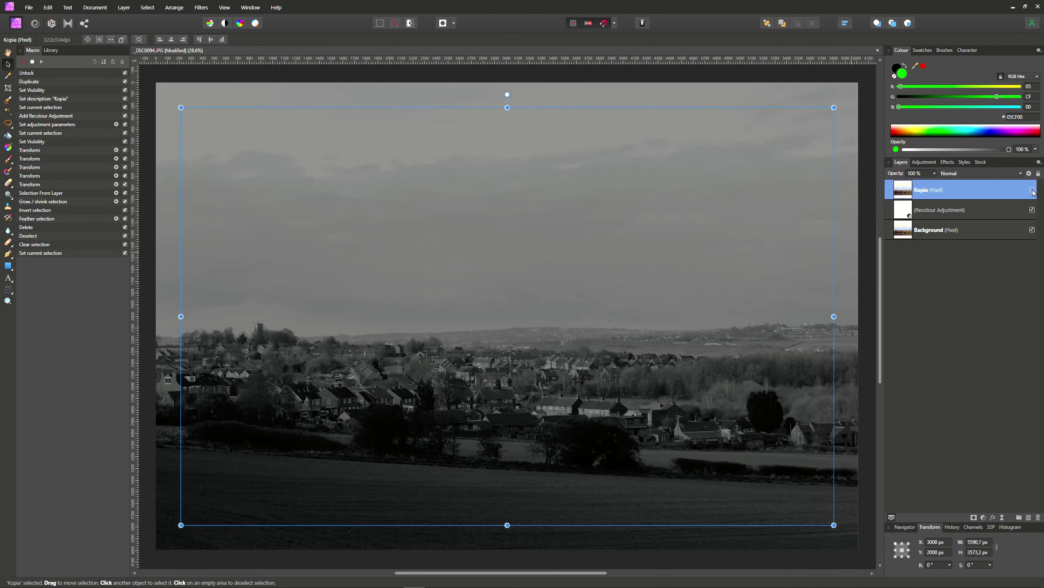
click(902, 233)
click(527, 320)
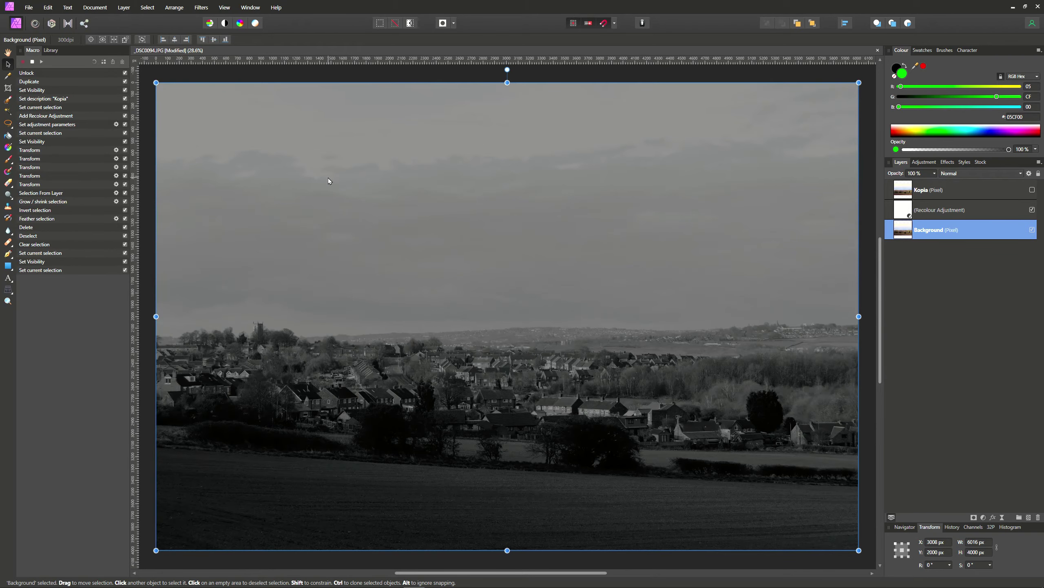
key(ctrl+a)
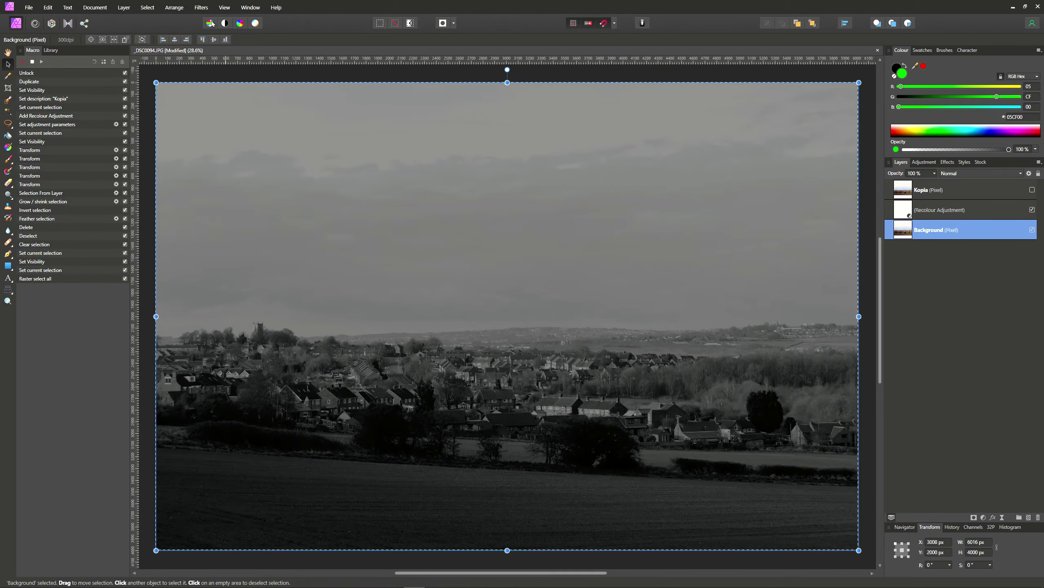
Try a Motion Blur at 45° and about 7.6 px on the Background, then cancel it
click(201, 8)
mouse_move(204, 27)
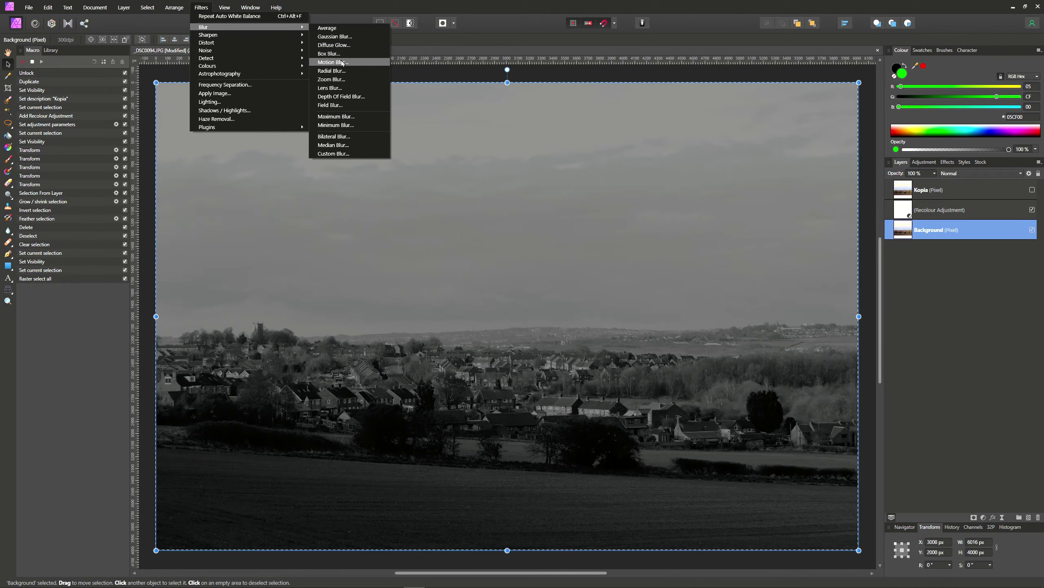
click(342, 63)
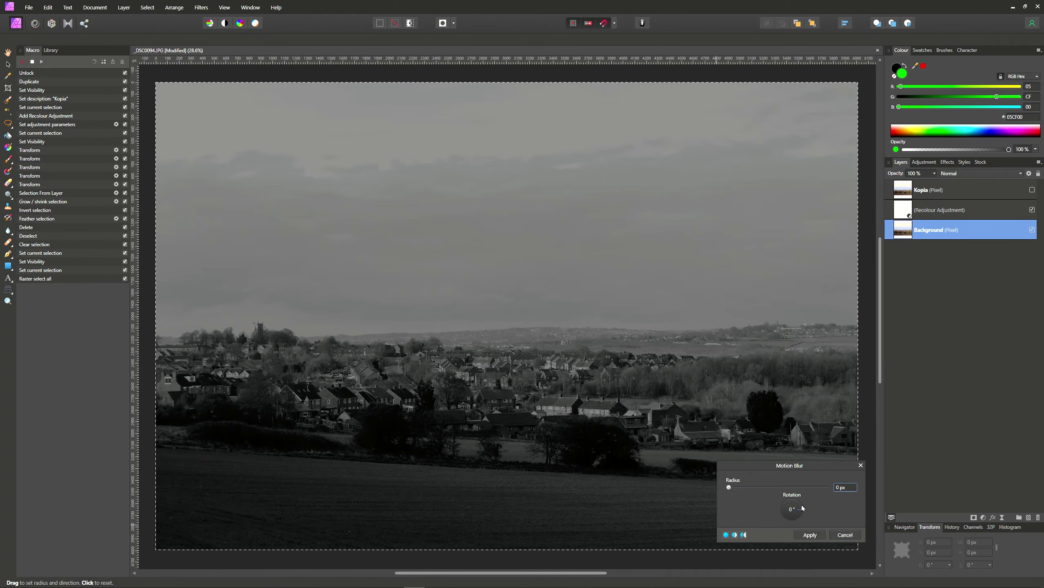
drag(802, 508, 799, 501)
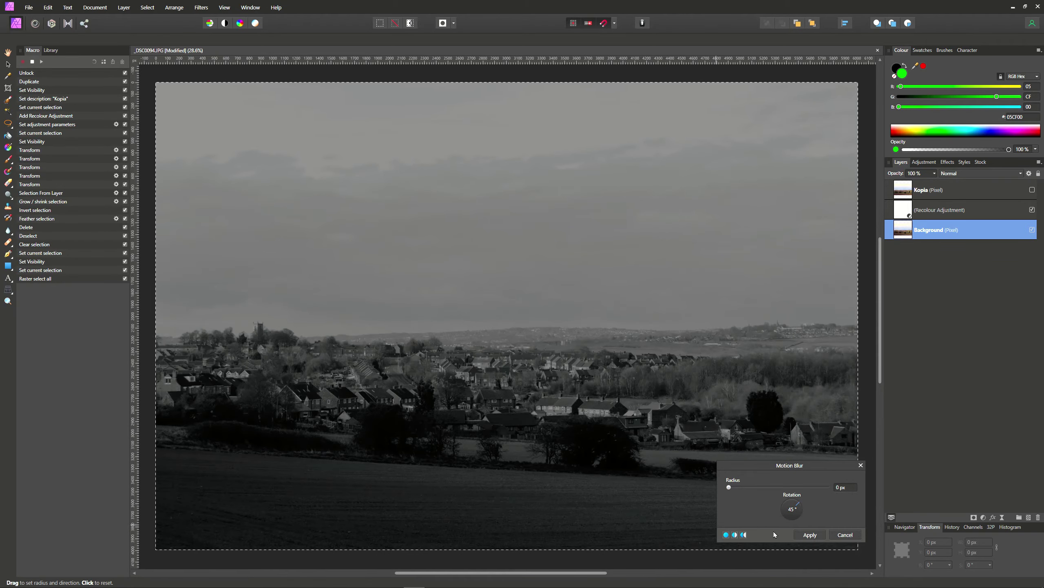
drag(729, 487, 851, 496)
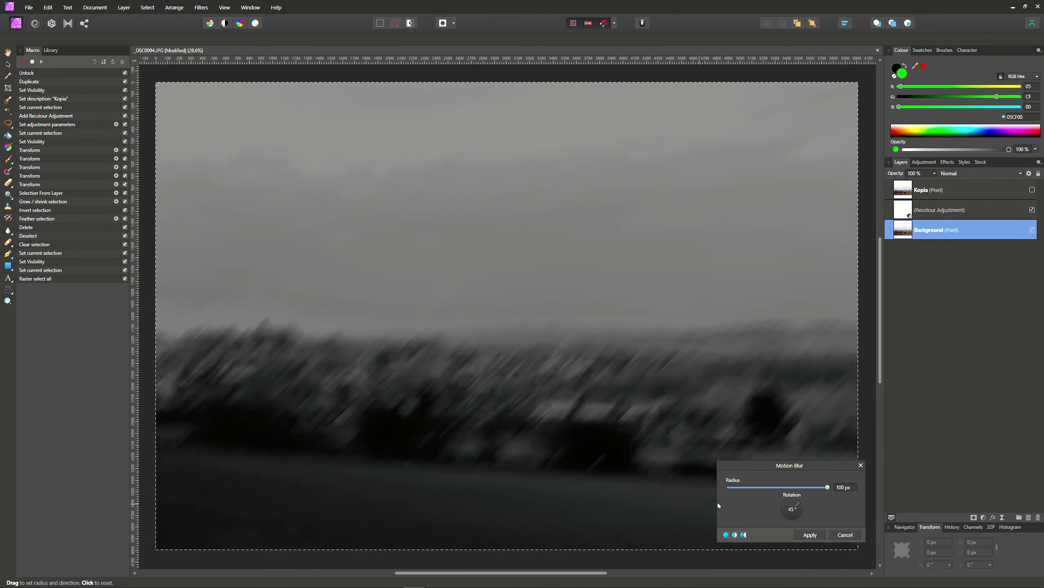
click(845, 535)
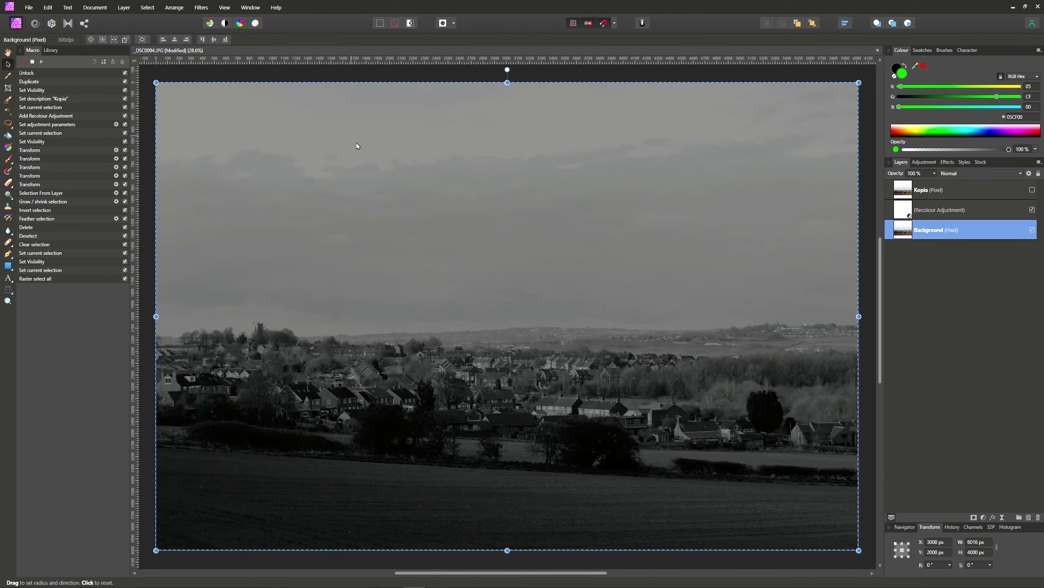
Apply a Radial Blur of about 6° to the grey Background and deselect
click(200, 8)
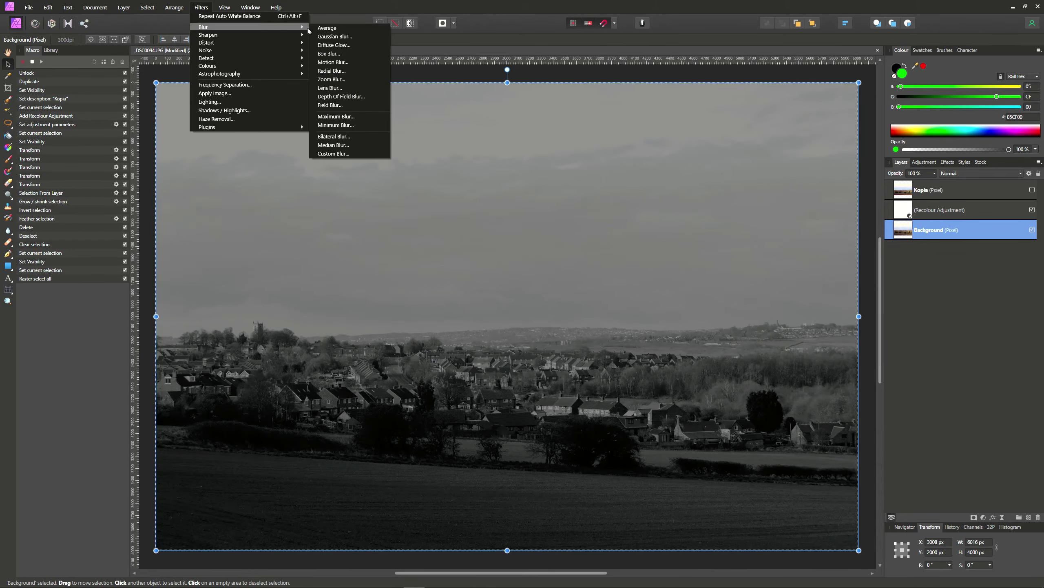
click(330, 71)
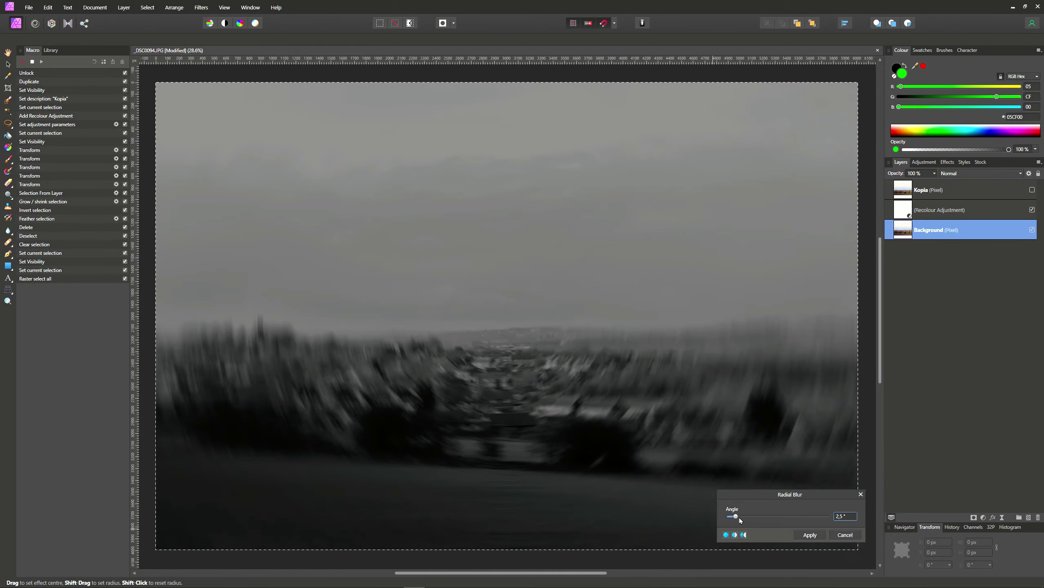
drag(736, 516, 735, 517)
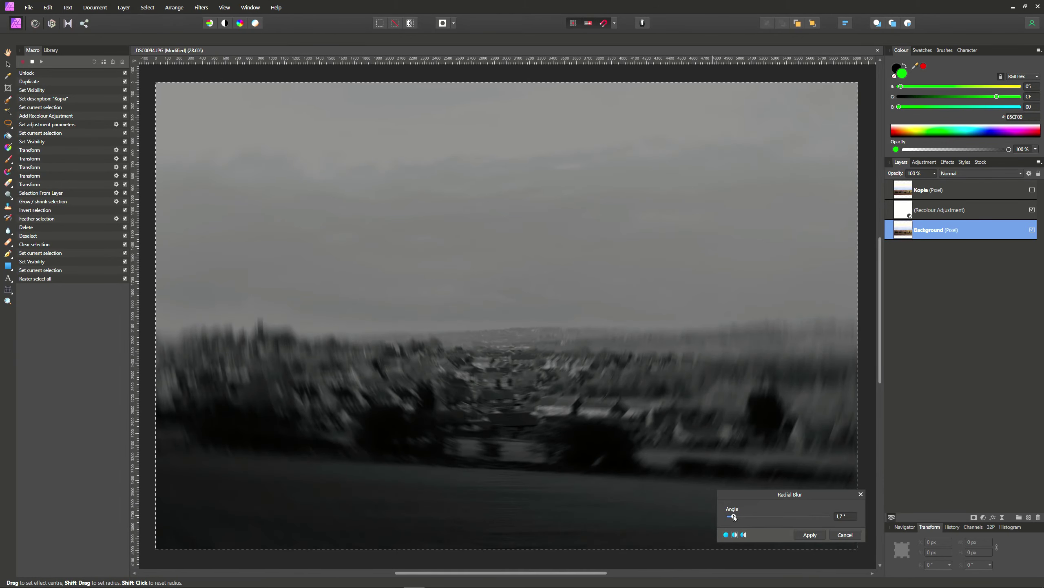
drag(734, 517, 747, 518)
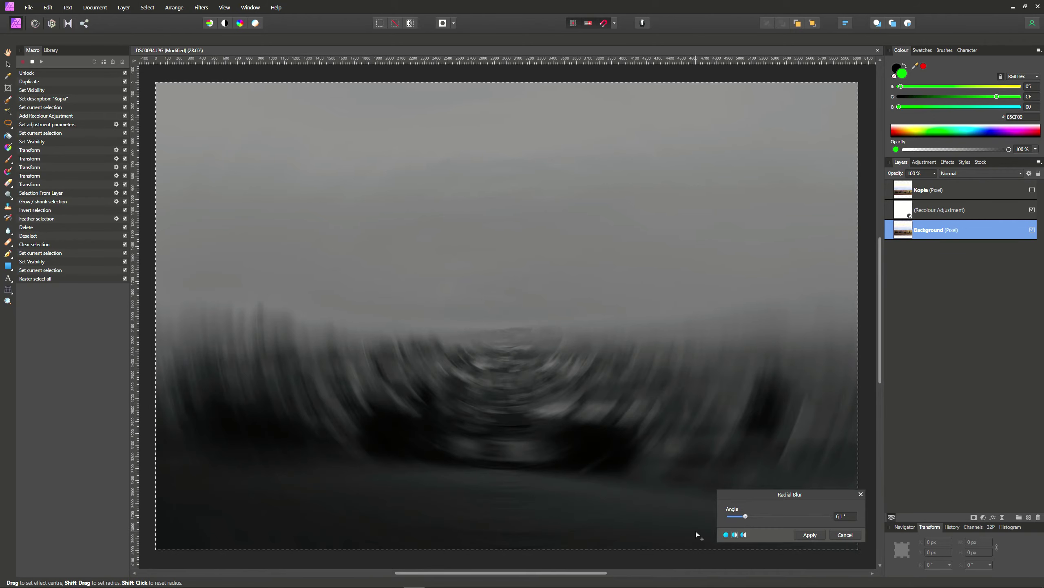
click(810, 535)
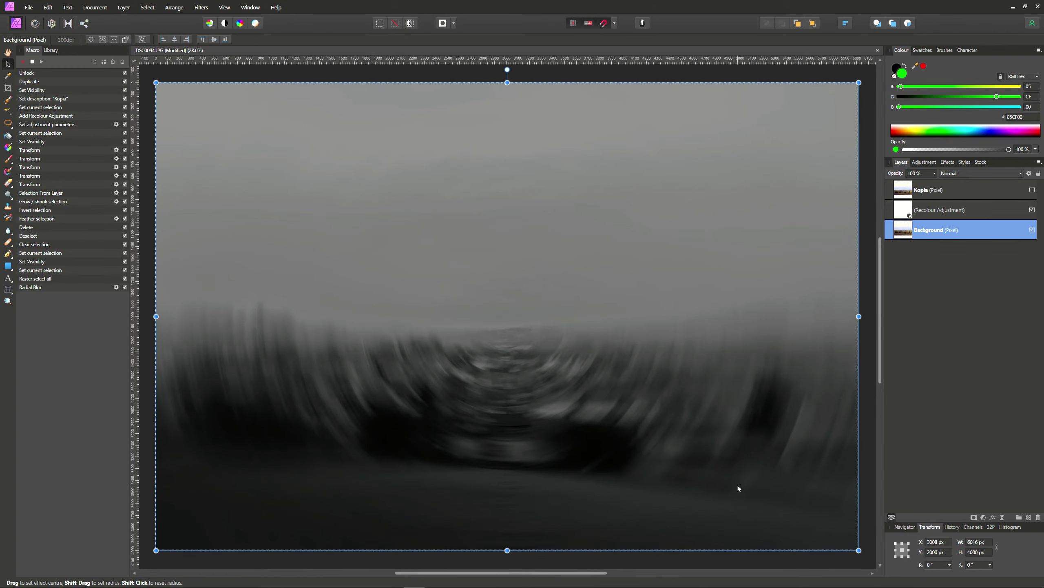
key(ctrl+d)
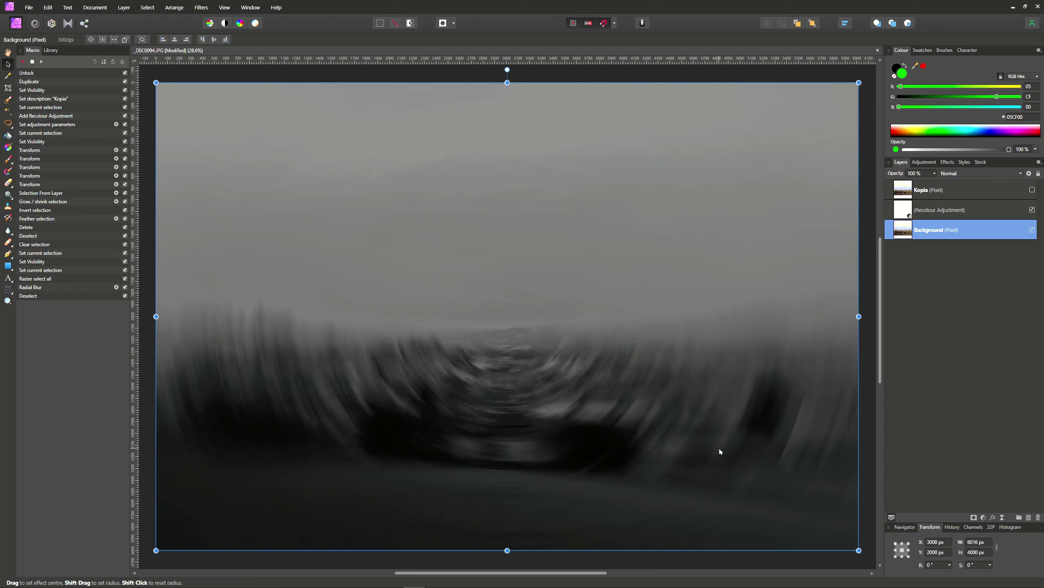
Select the Kopia layer for the macro and make the colour photo visible
click(907, 188)
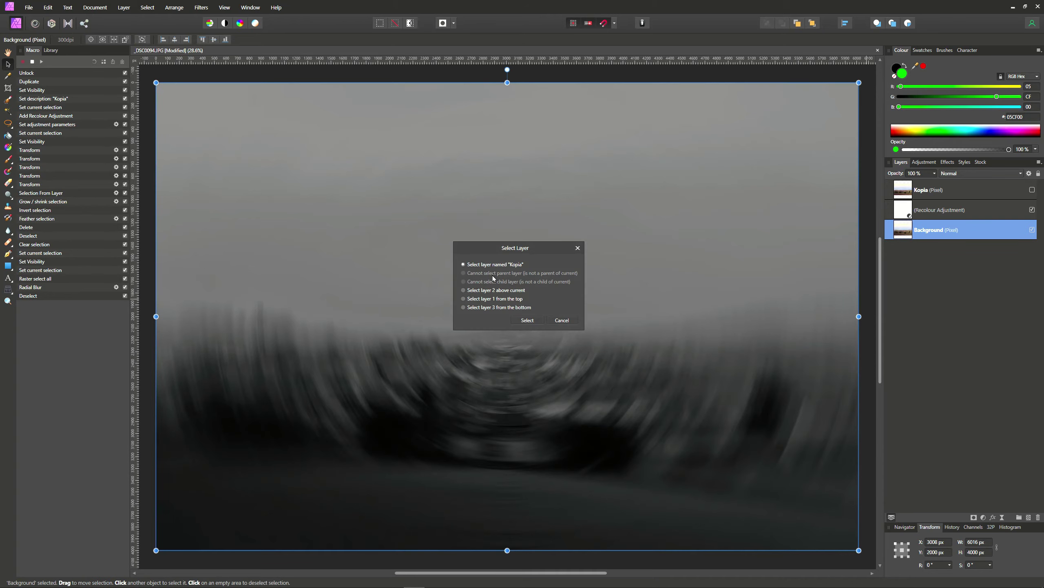
click(523, 321)
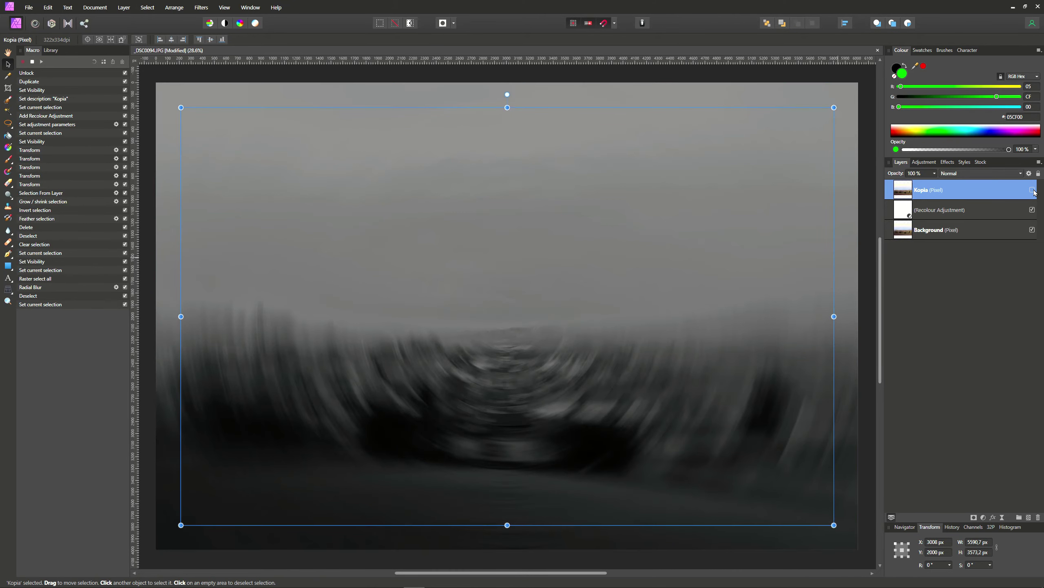
click(1033, 191)
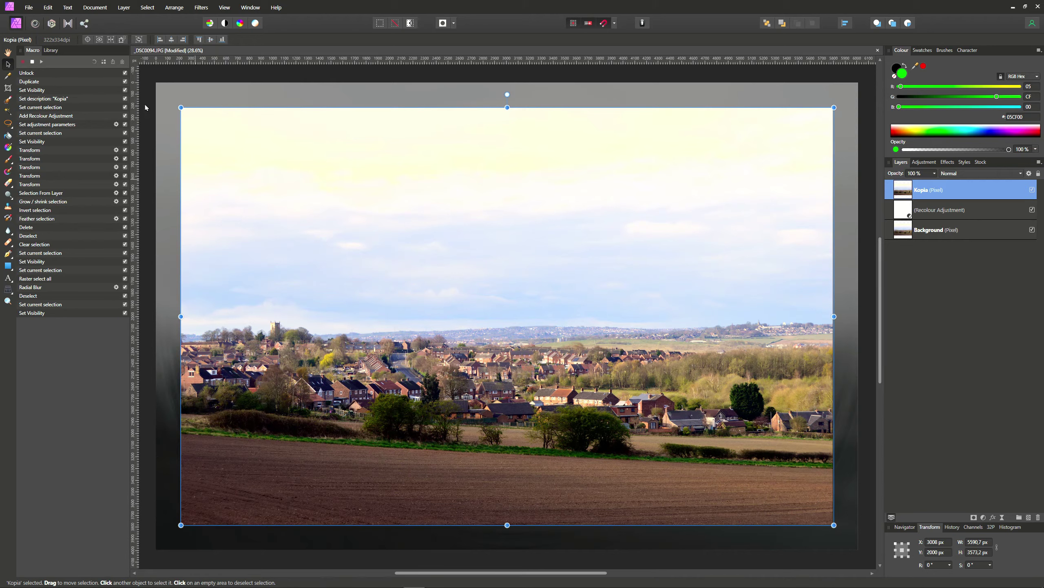
Stop recording and save the macro as 'Ramka ze zdjęcia' in the Ramki category
click(33, 63)
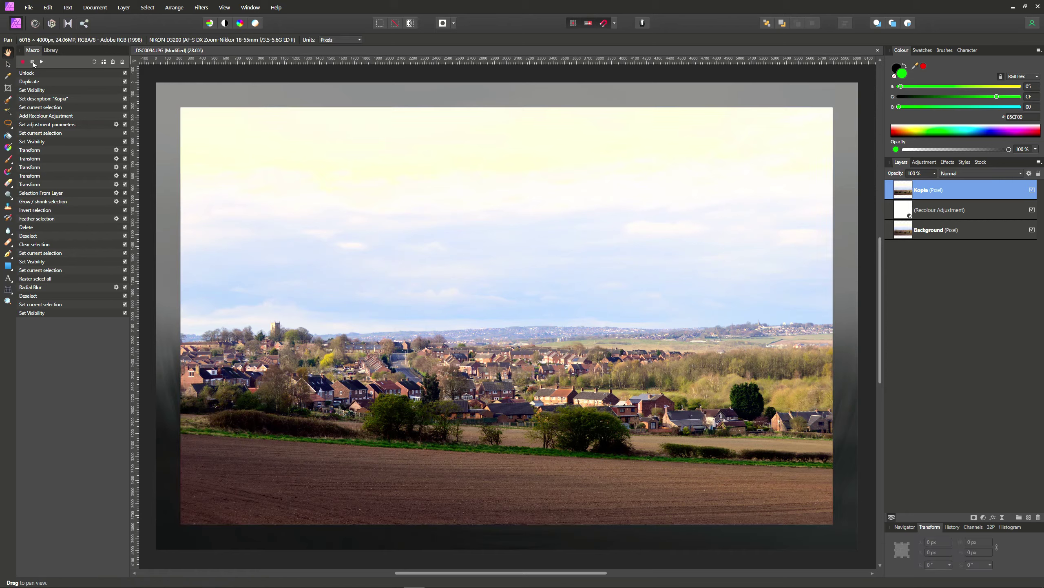
click(104, 61)
click(512, 307)
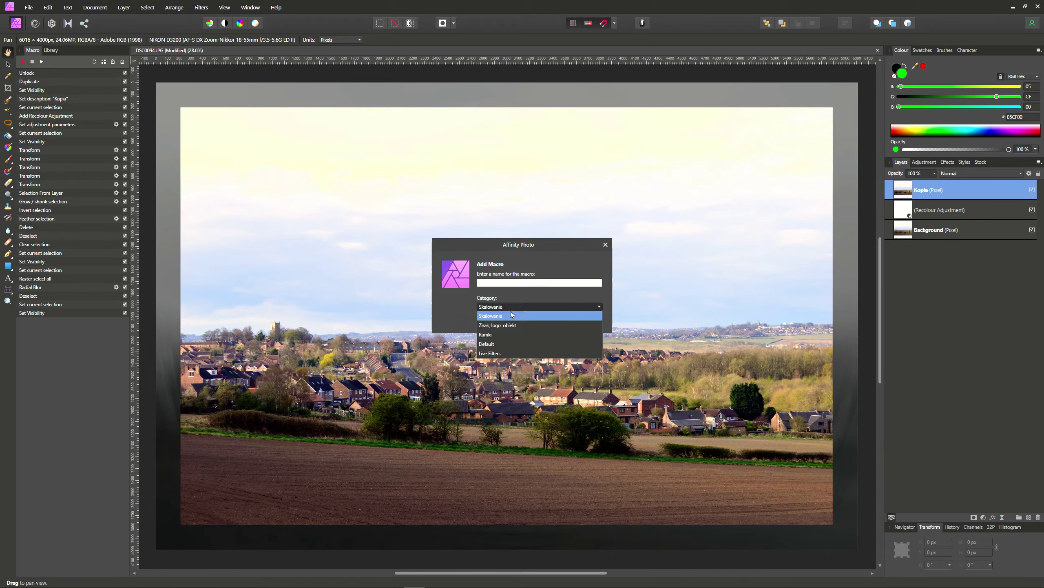
click(487, 335)
click(483, 283)
text(Ramka ze zdjecia)
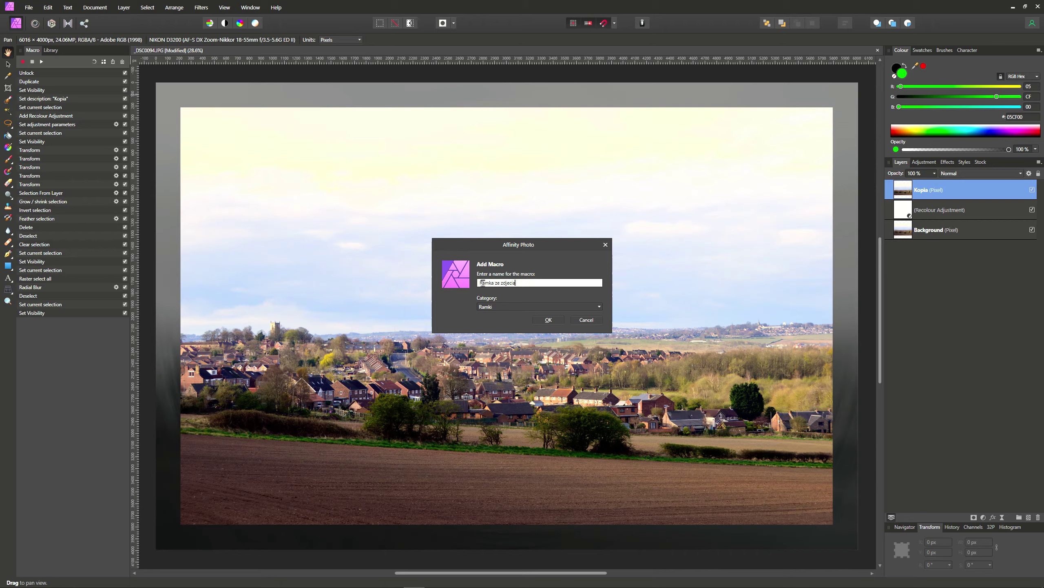
key(Return)
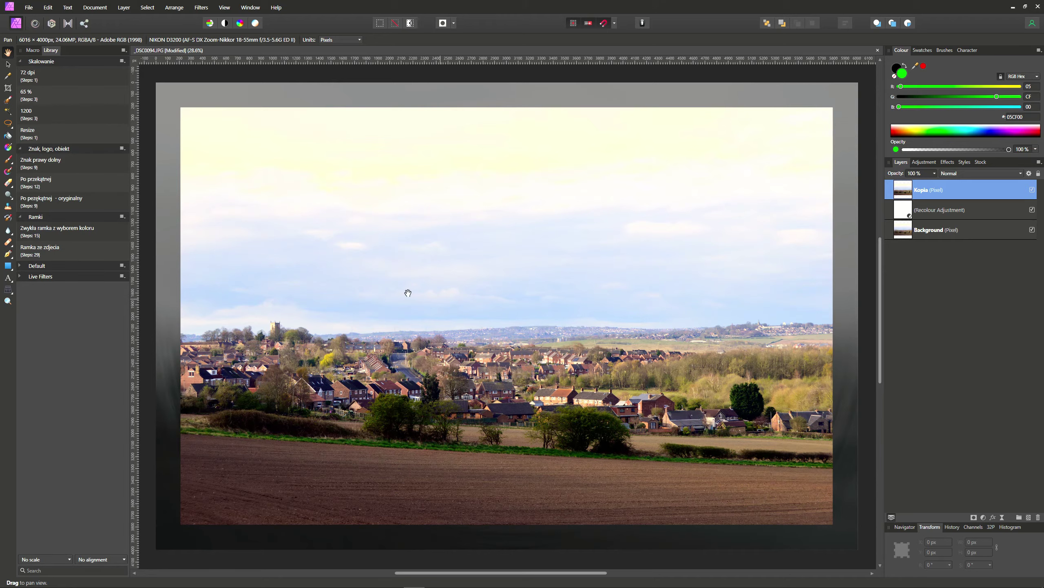
Undo the frame build back to the original unedited photo
click(973, 212)
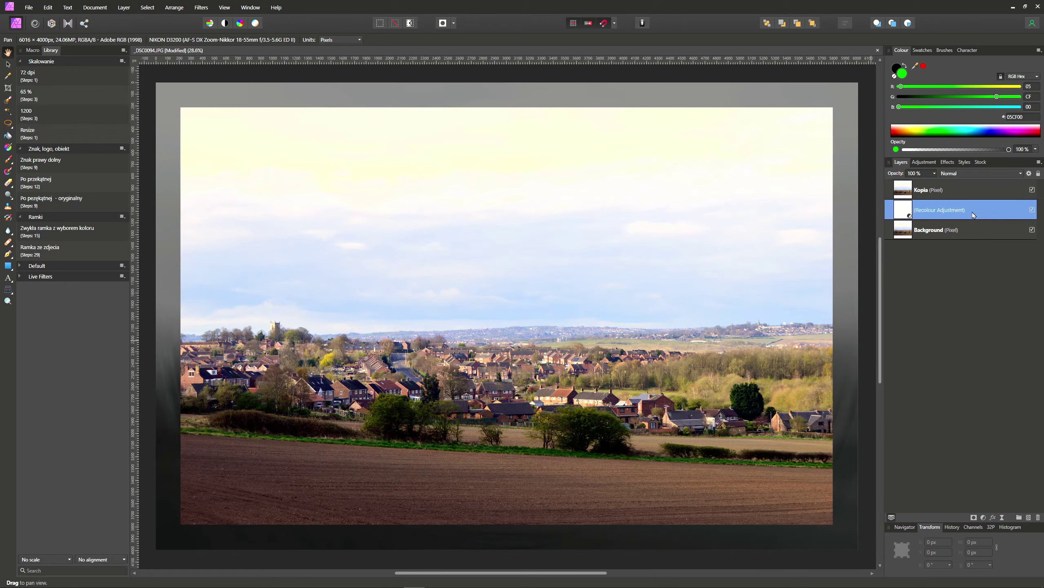
key(ctrl+z)
key(ctrl+z)
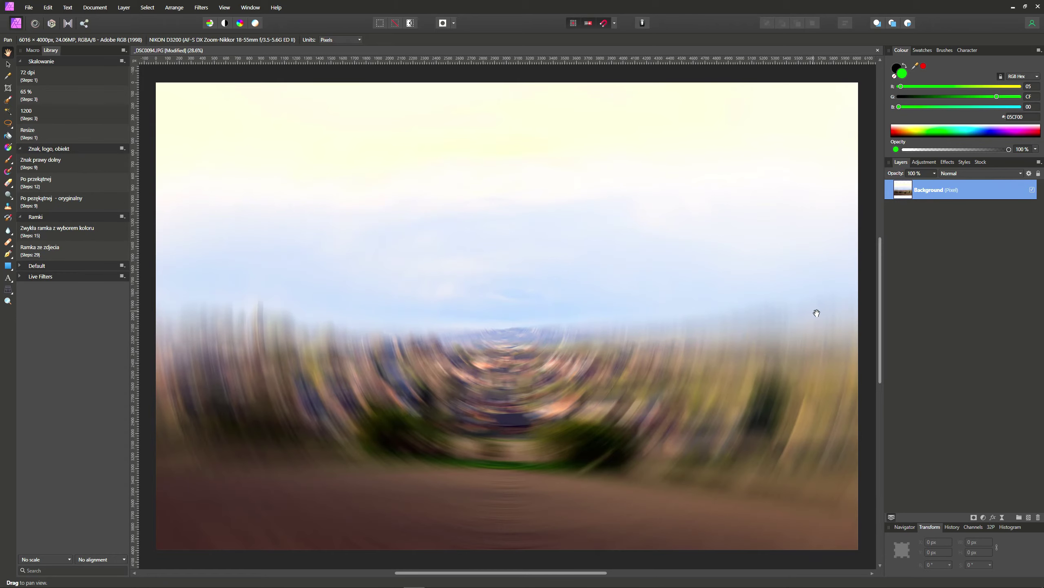
key(ctrl+z)
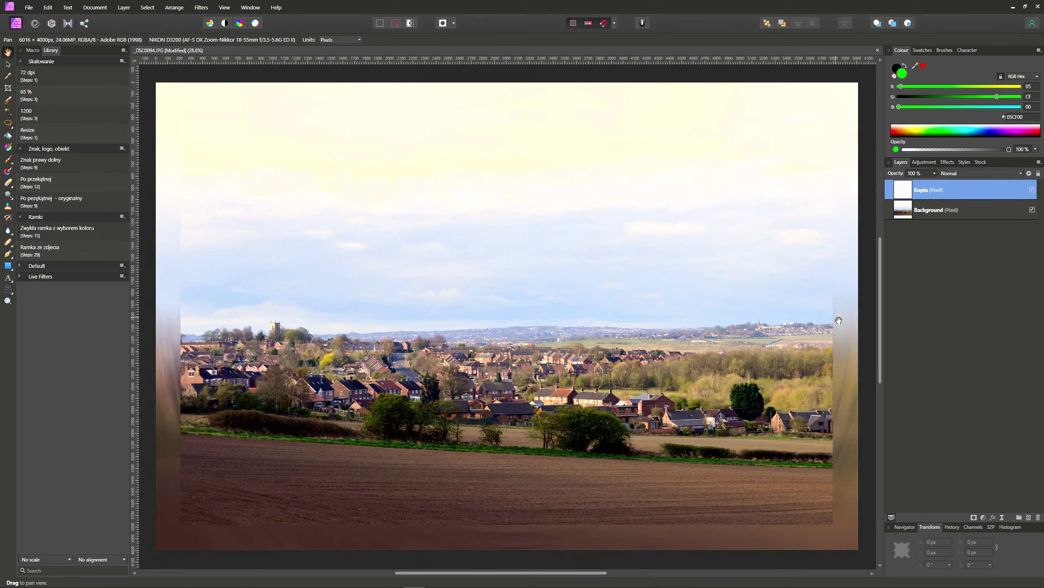
key(ctrl+z)
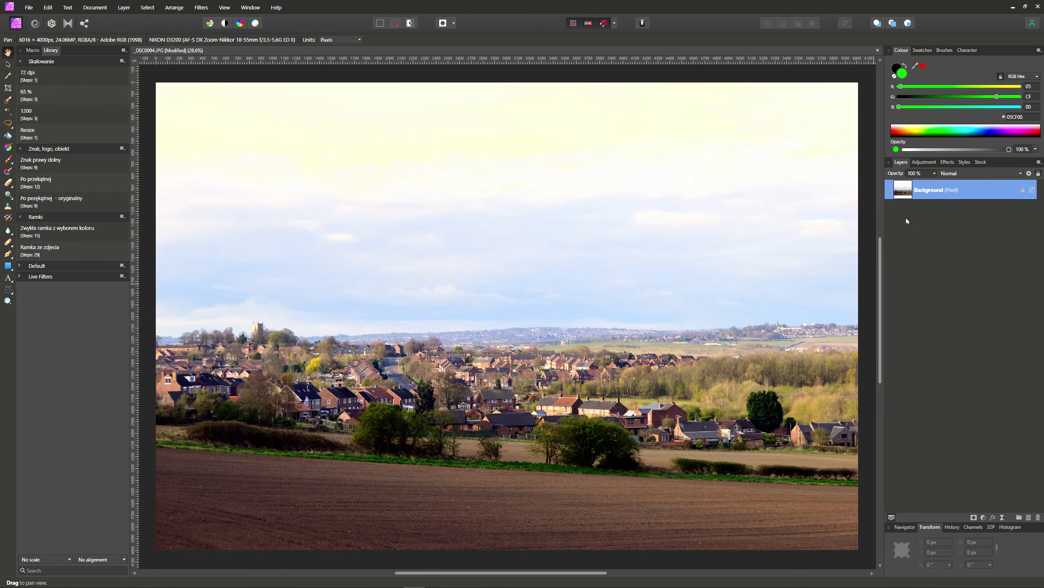
Load the frame macro, check the Recolour parameters, and save it as 'Ramka ze zdjecia wybór koloru'
right_click(35, 249)
click(68, 278)
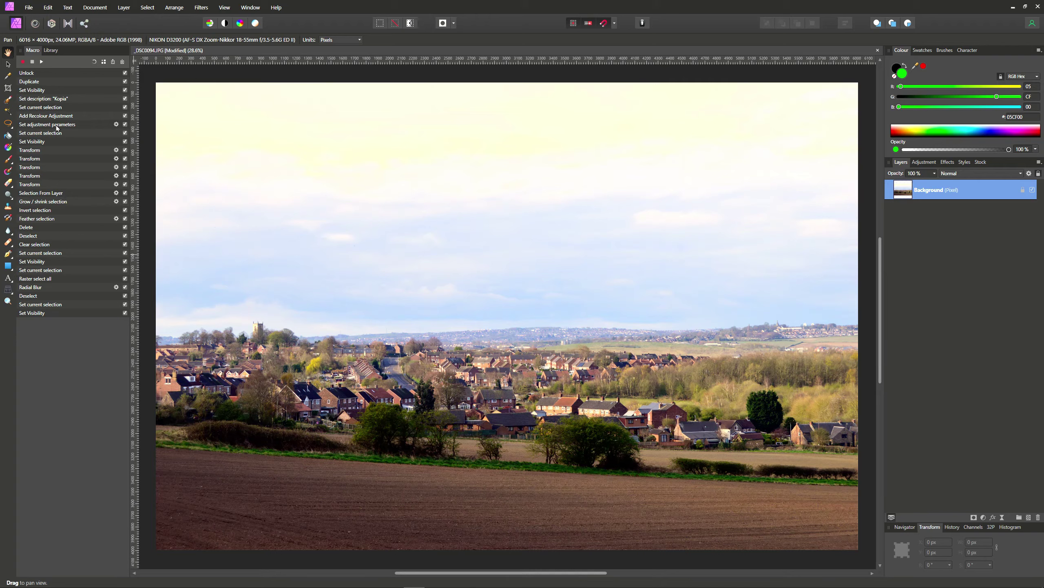
click(116, 125)
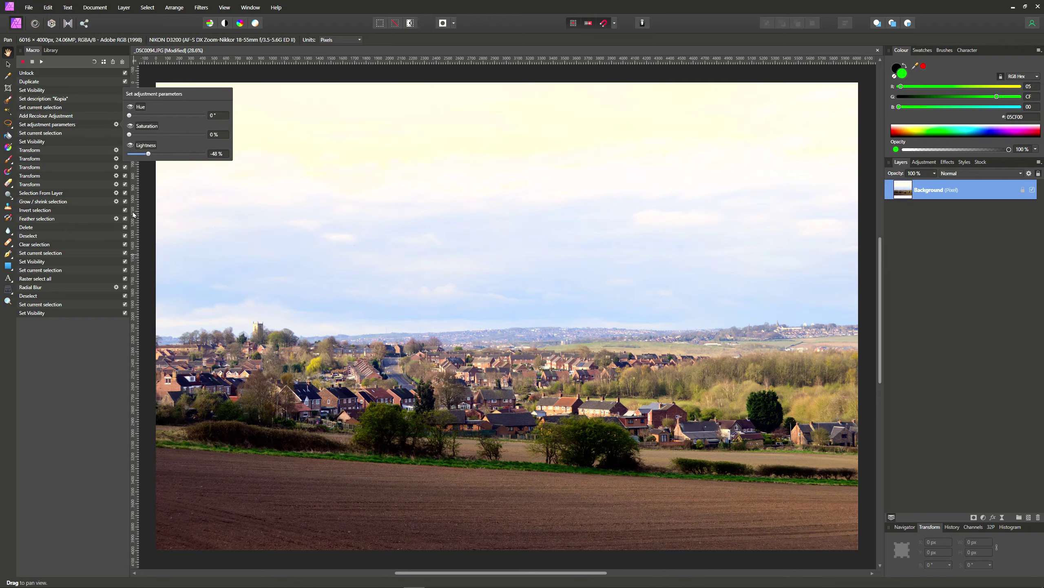
click(49, 366)
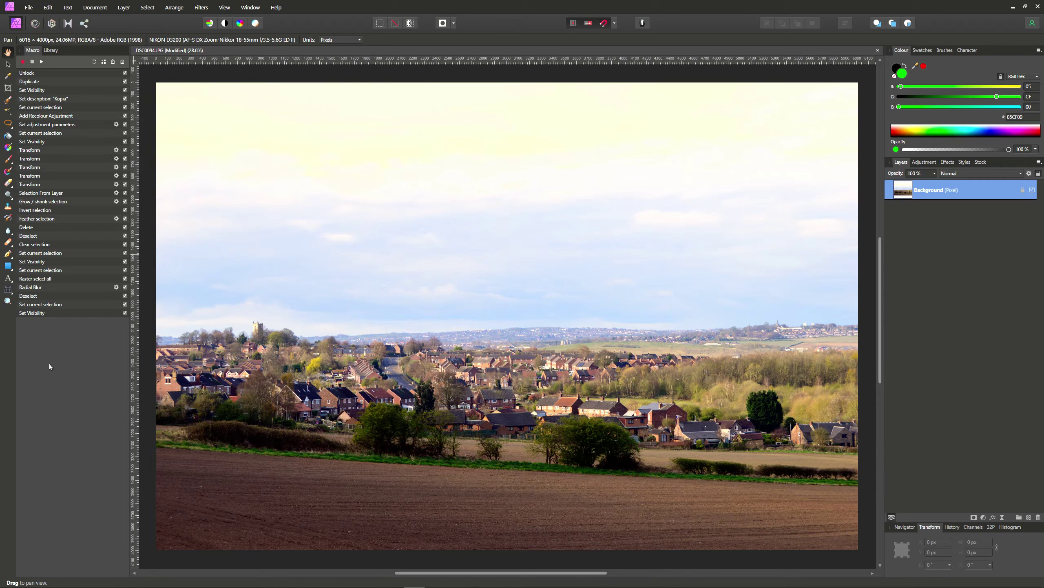
click(52, 50)
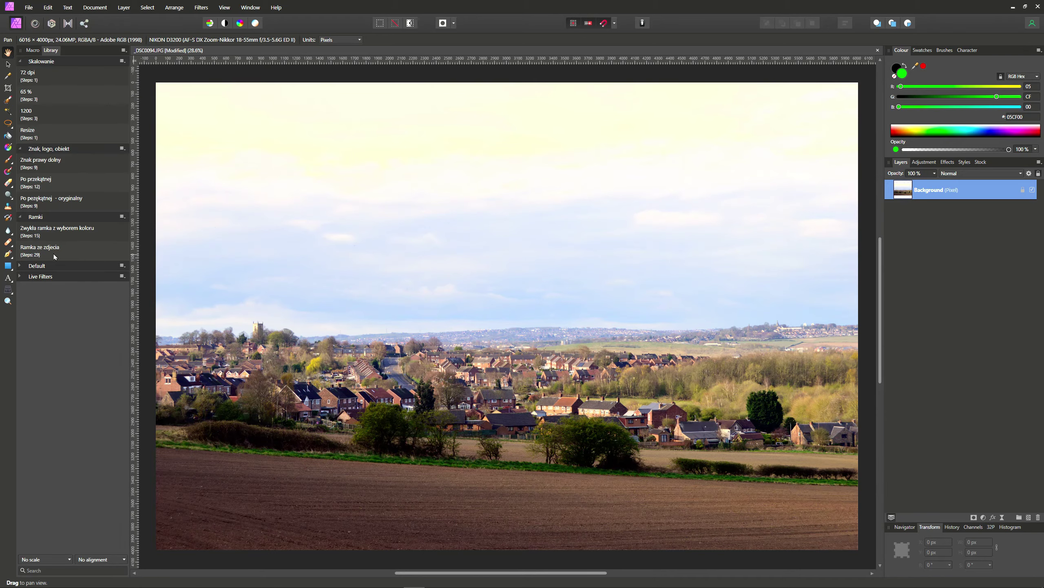
click(32, 50)
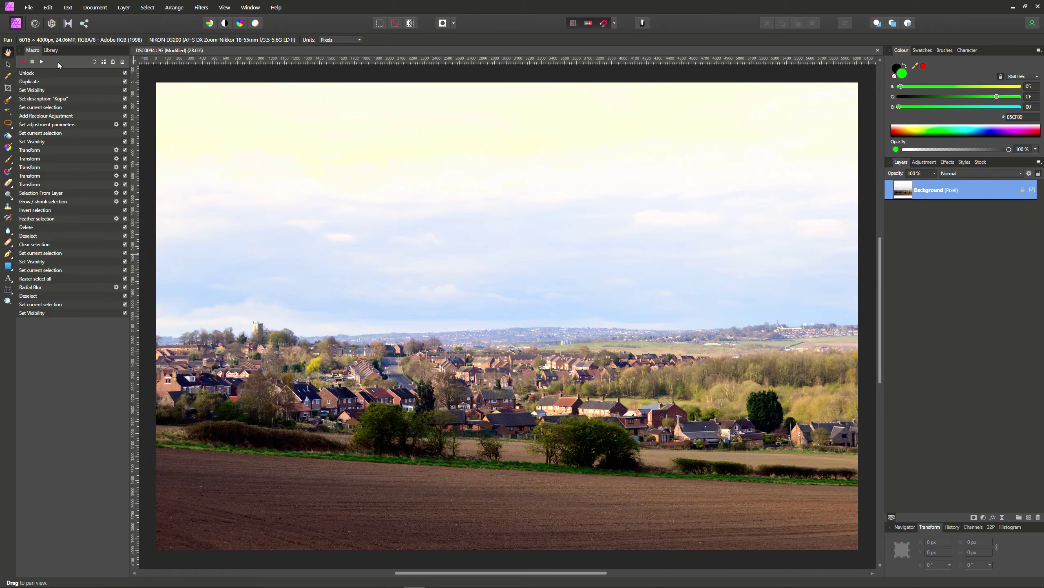
click(105, 62)
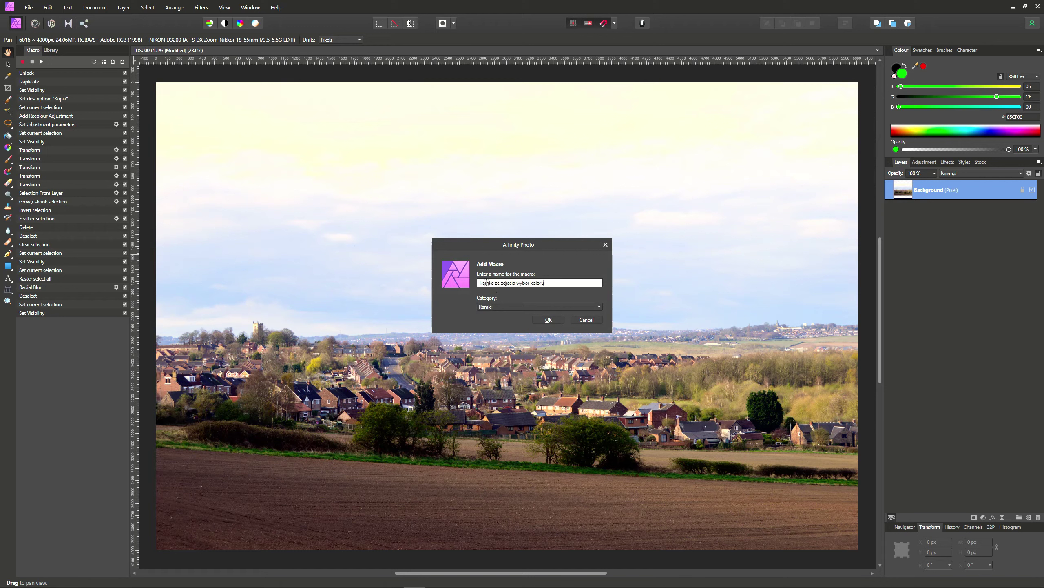
key(Return)
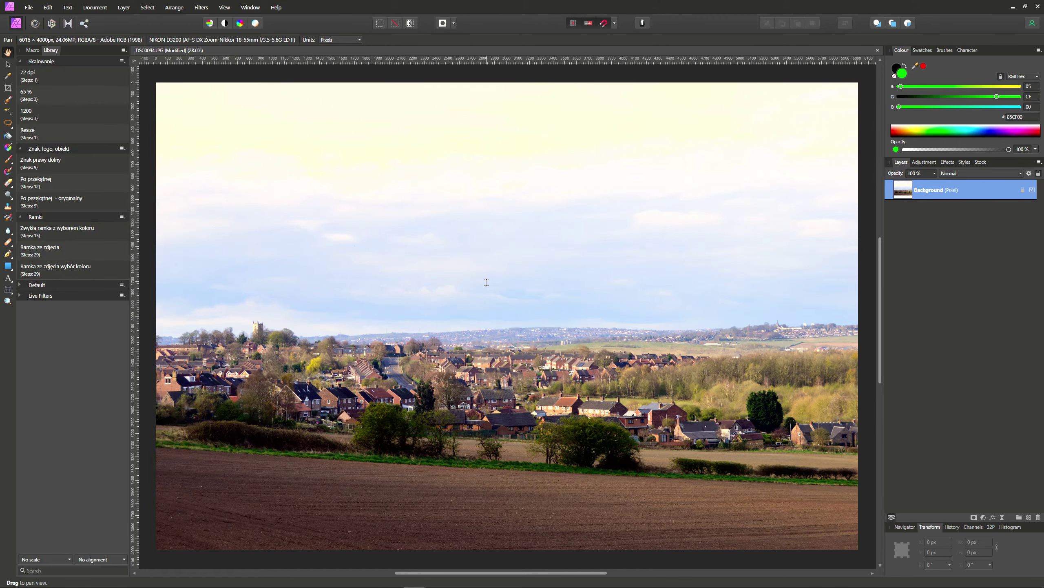
Run the colour-choice macro with hue 84°, saturation 35%, lightness -26%, then reopen Recolour
click(49, 269)
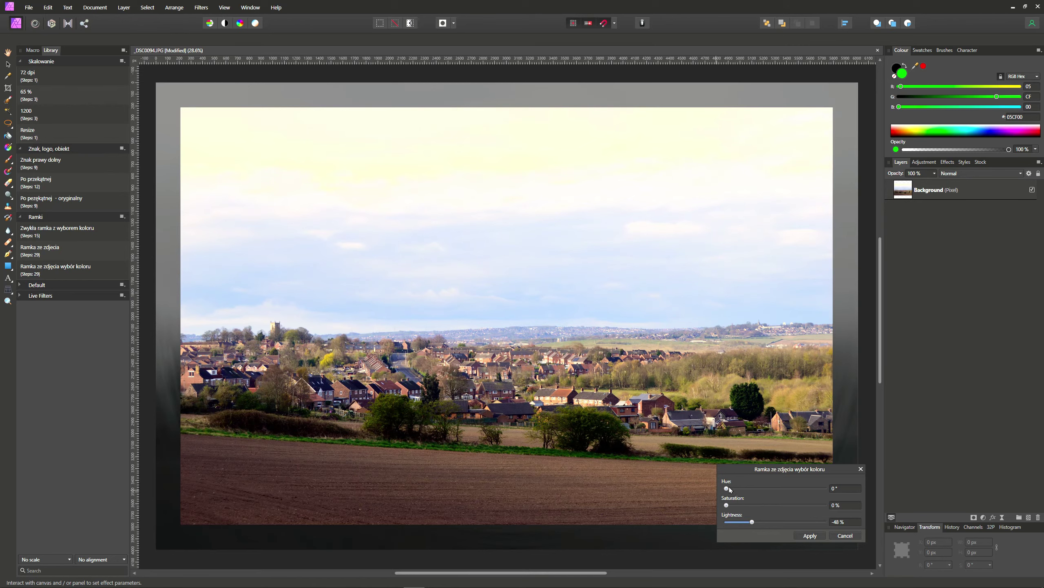
drag(726, 489, 745, 488)
drag(729, 504, 828, 511)
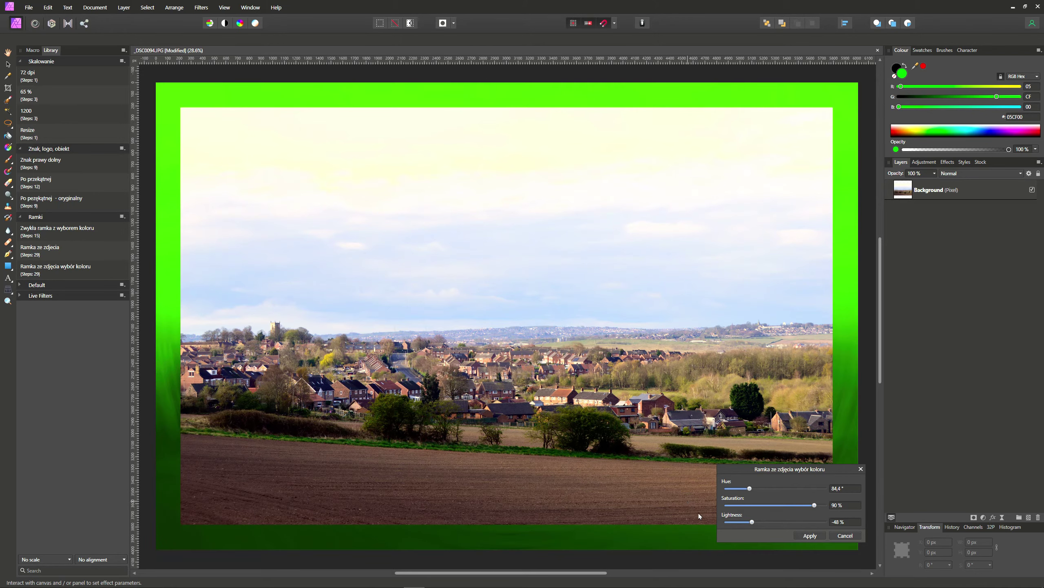
drag(755, 523, 764, 523)
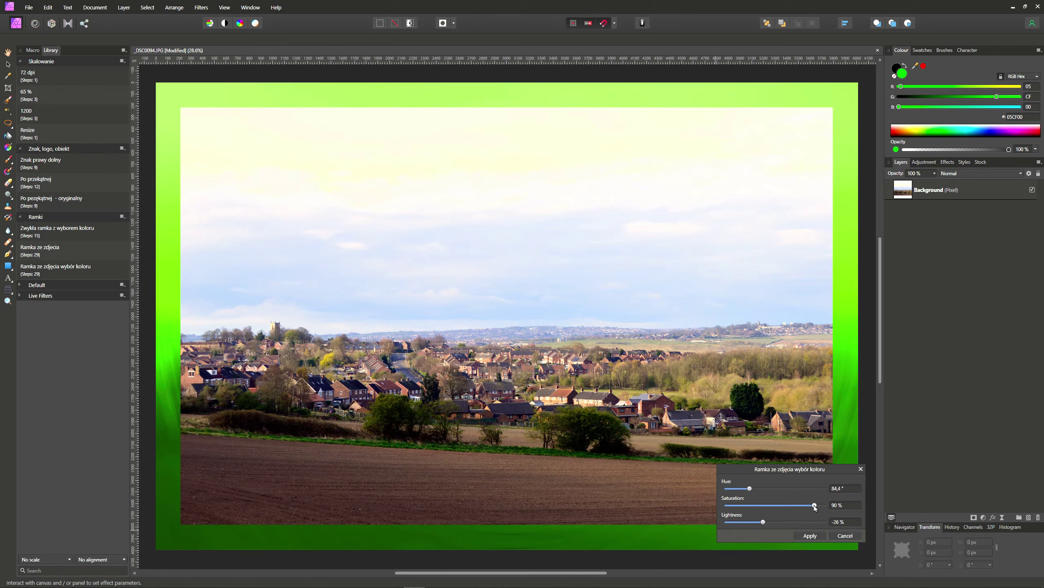
drag(814, 505, 761, 505)
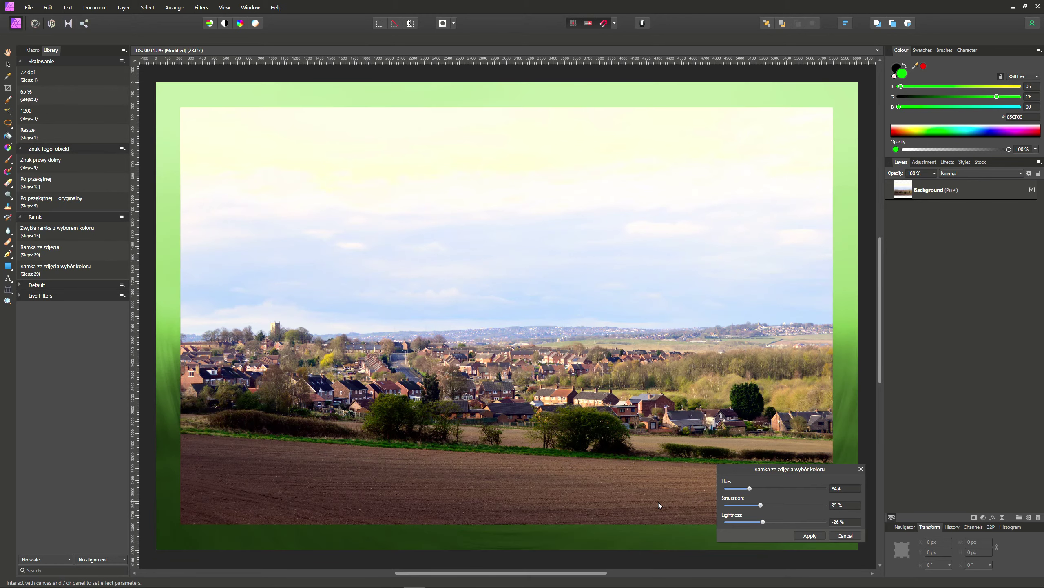
click(809, 535)
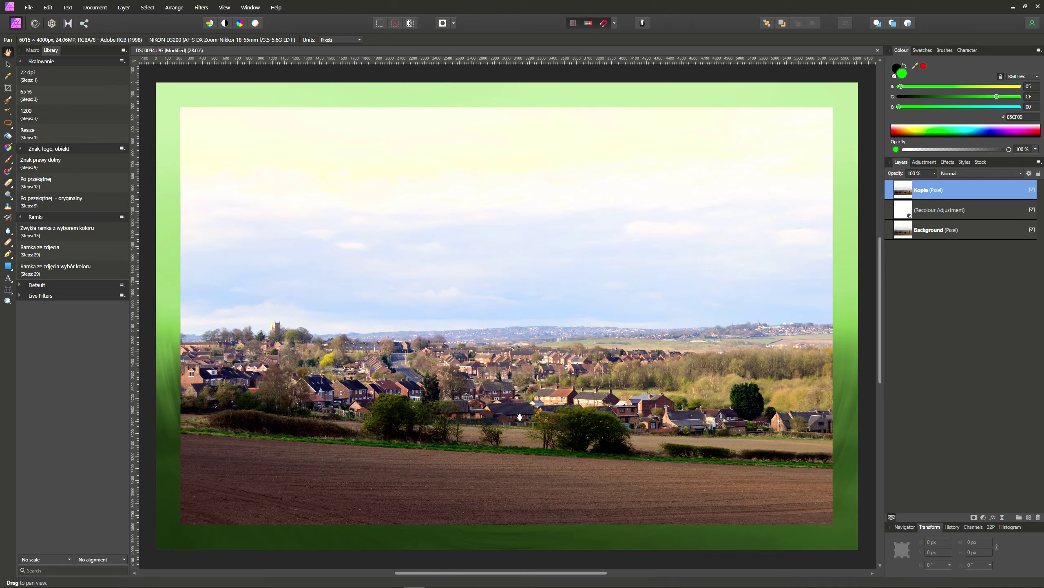
double_click(908, 212)
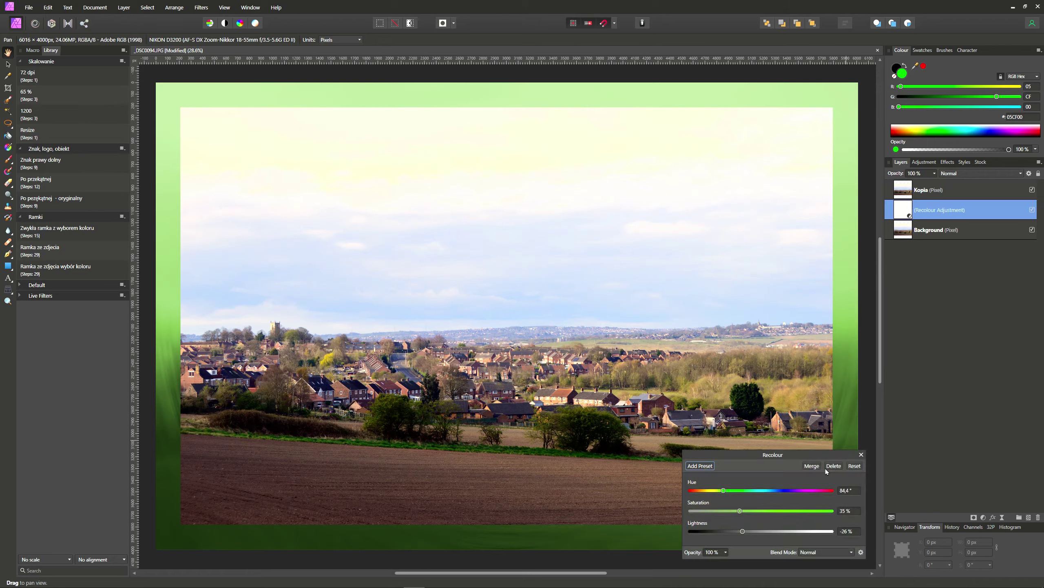
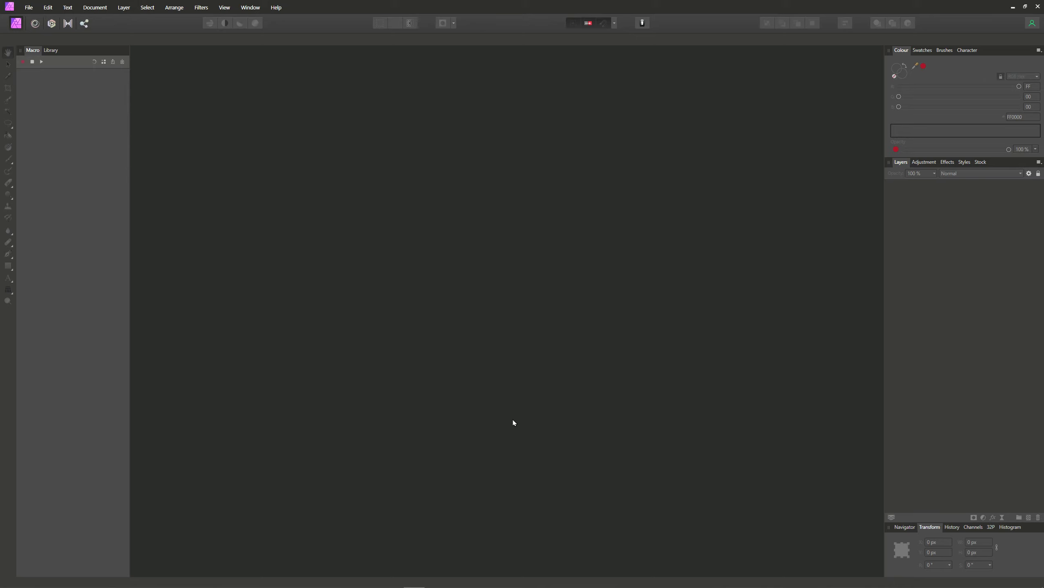
Create a new landscape 4R photo document of 152.4 × 101.6 mm, with units in millimetres
click(31, 11)
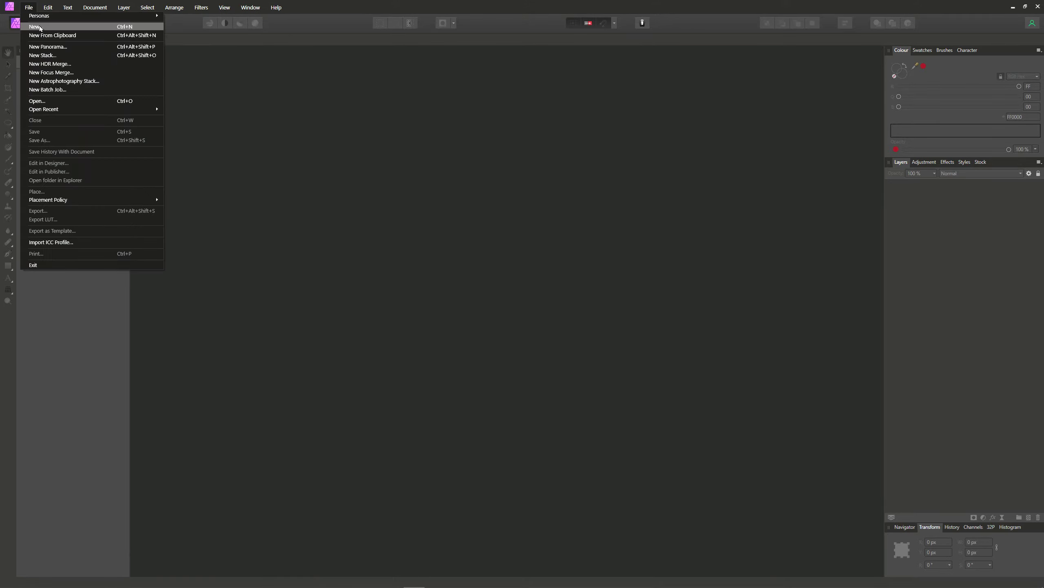
click(36, 27)
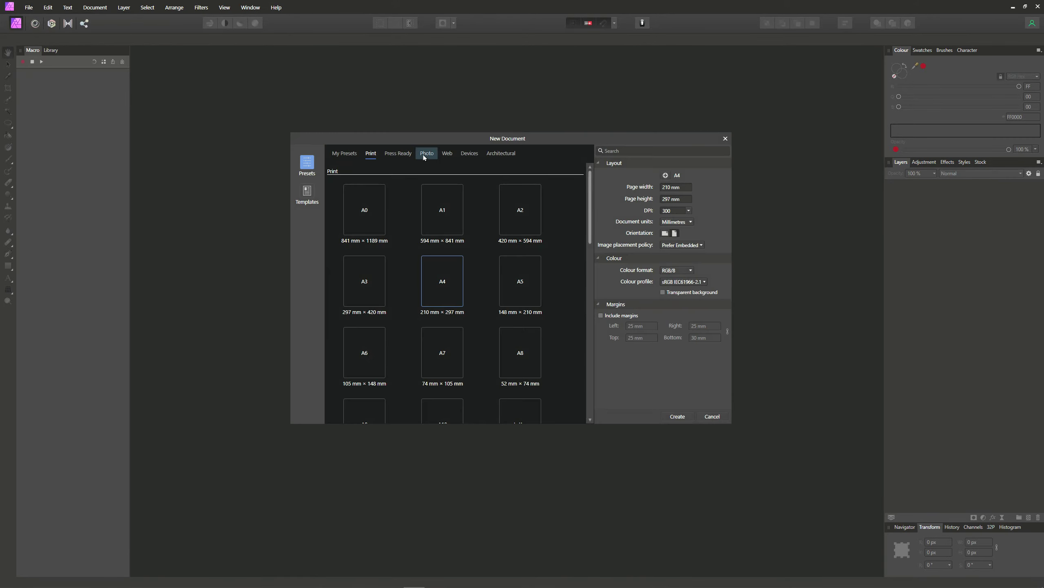
click(427, 154)
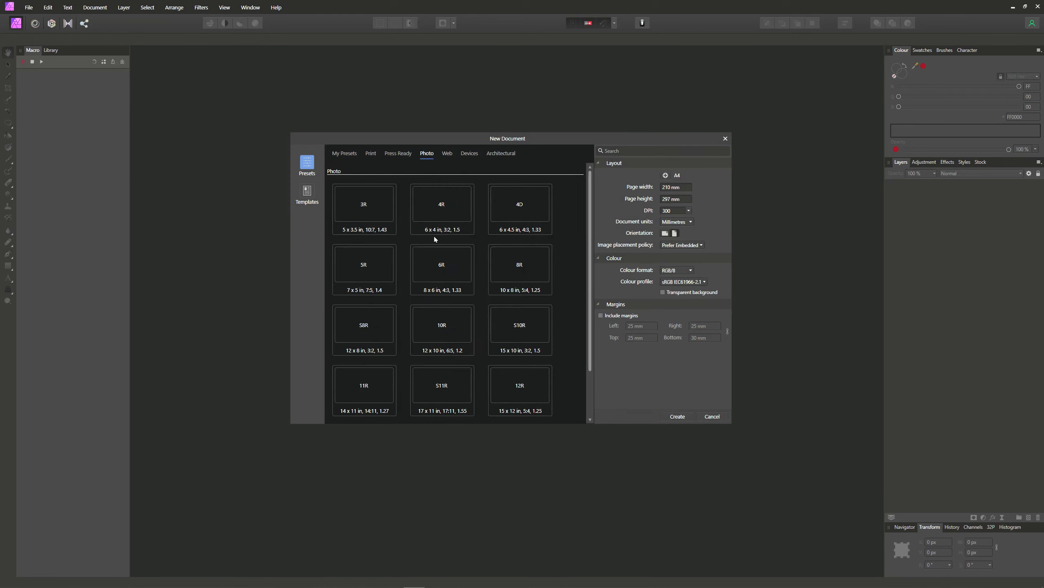
click(440, 213)
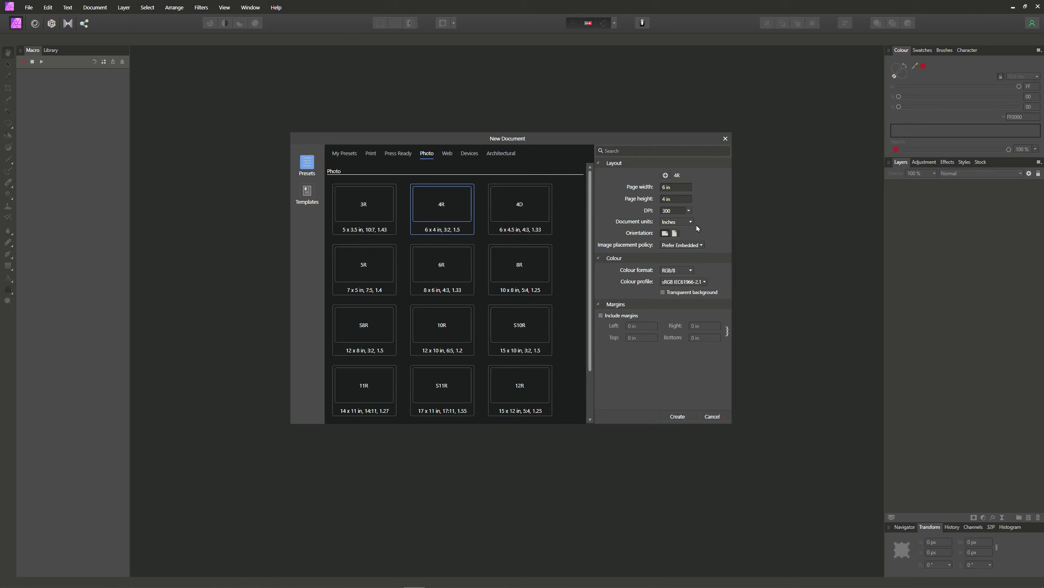
click(690, 223)
click(671, 288)
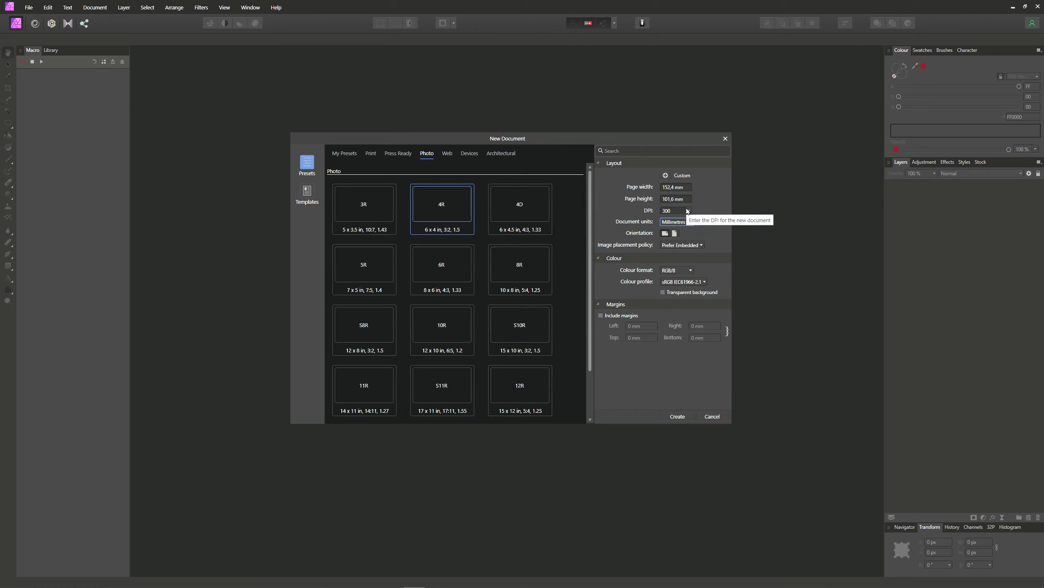
click(665, 234)
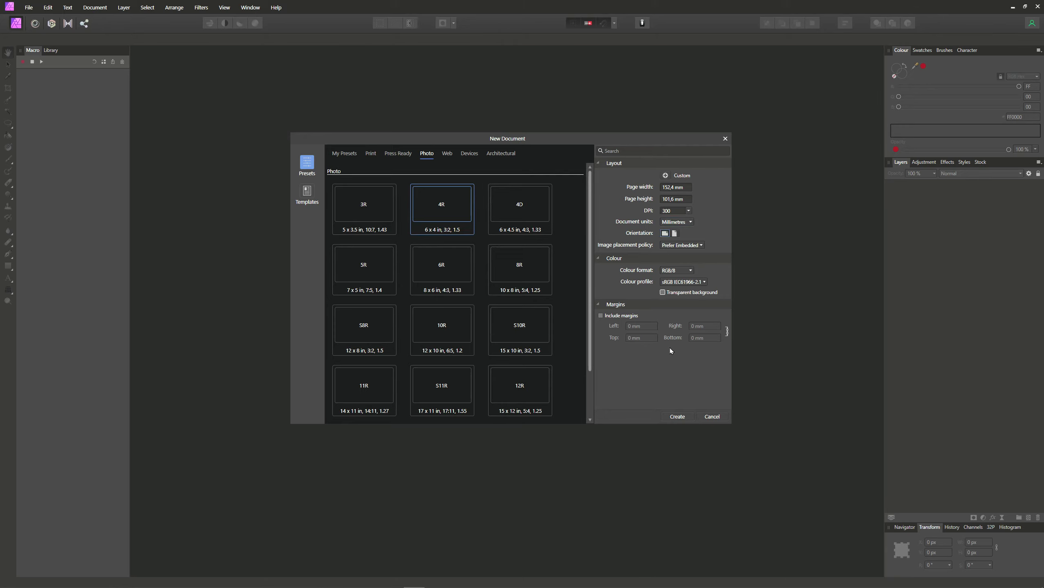
click(678, 417)
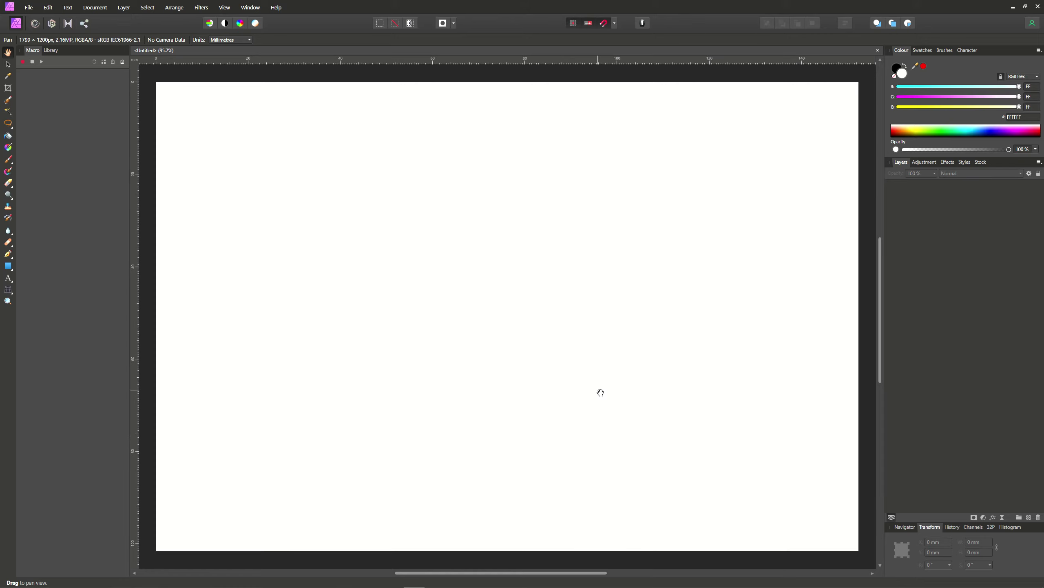
Start recording a new macro in the Macro panel
scroll(599, 392, up, 1)
scroll(489, 303, down, 2)
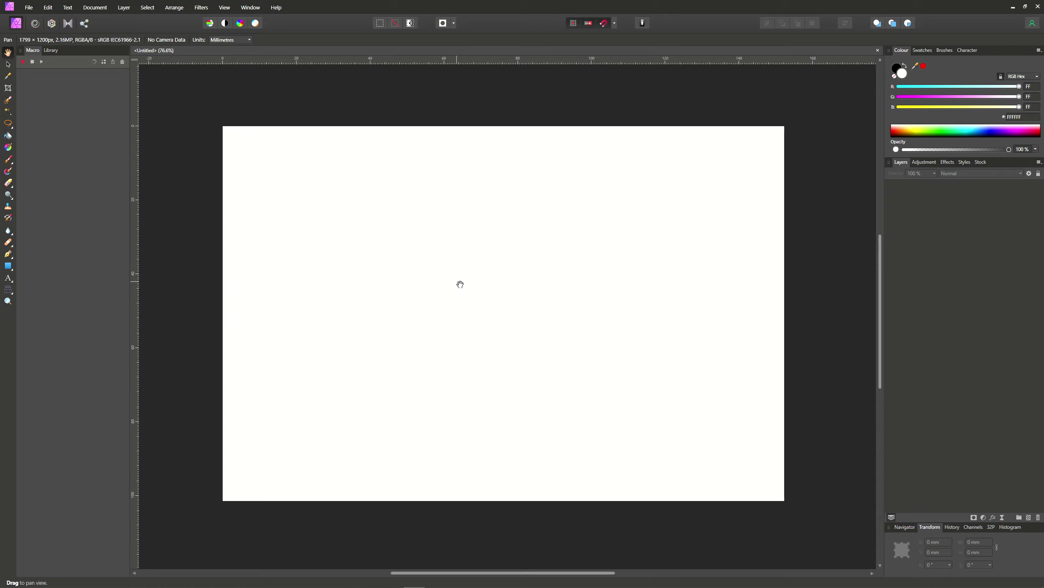
click(22, 62)
Draw a full-height rectangle from the page's top-left corner and set its width to 51 mm
click(8, 266)
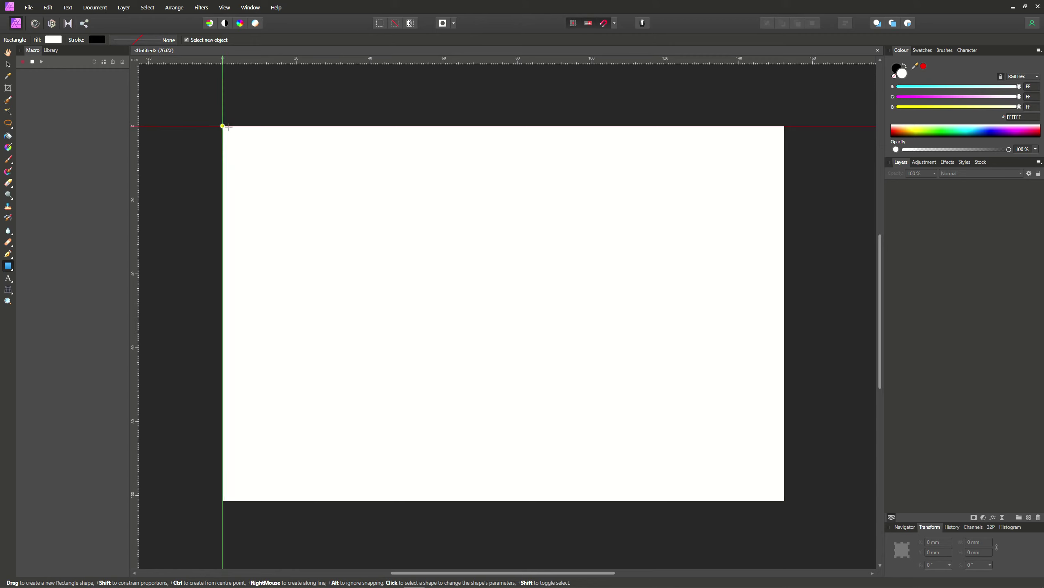
mouse_move(223, 126)
mouse_down()
mouse_move(395, 393)
mouse_move(407, 501)
mouse_up()
click(9, 65)
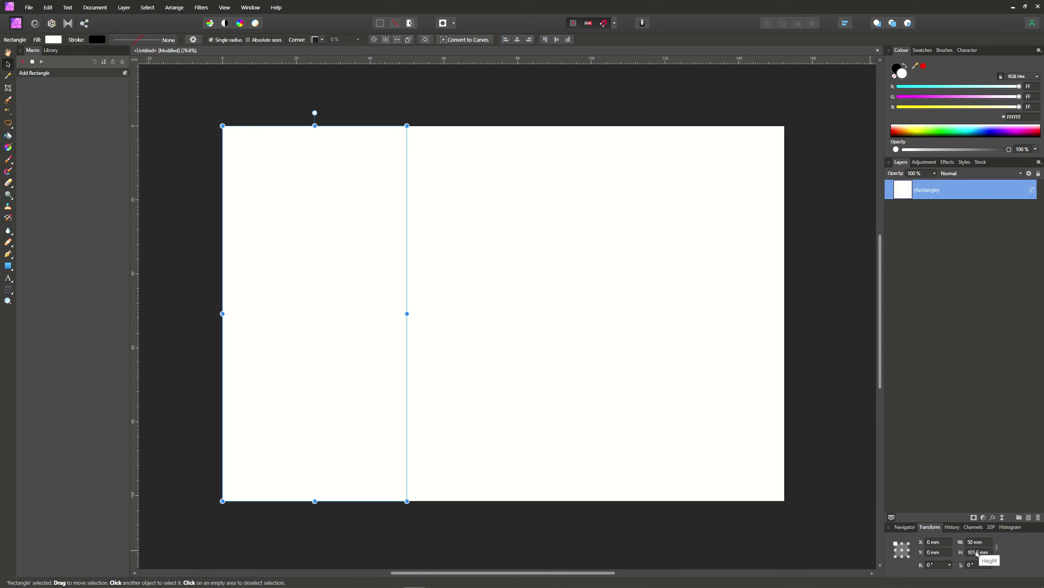
click(978, 544)
text(51)
key(Return)
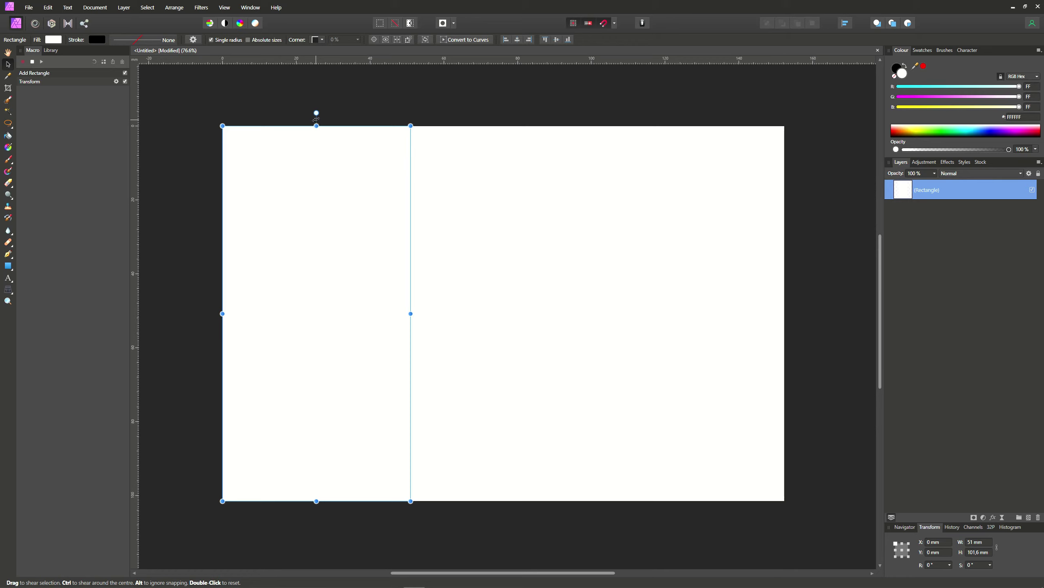
Shear the rectangle into a parallelogram, align it to the left page edge, and duplicate it
mouse_move(317, 124)
mouse_down()
mouse_move(253, 118)
mouse_move(514, 128)
mouse_move(484, 125)
mouse_move(494, 129)
mouse_up()
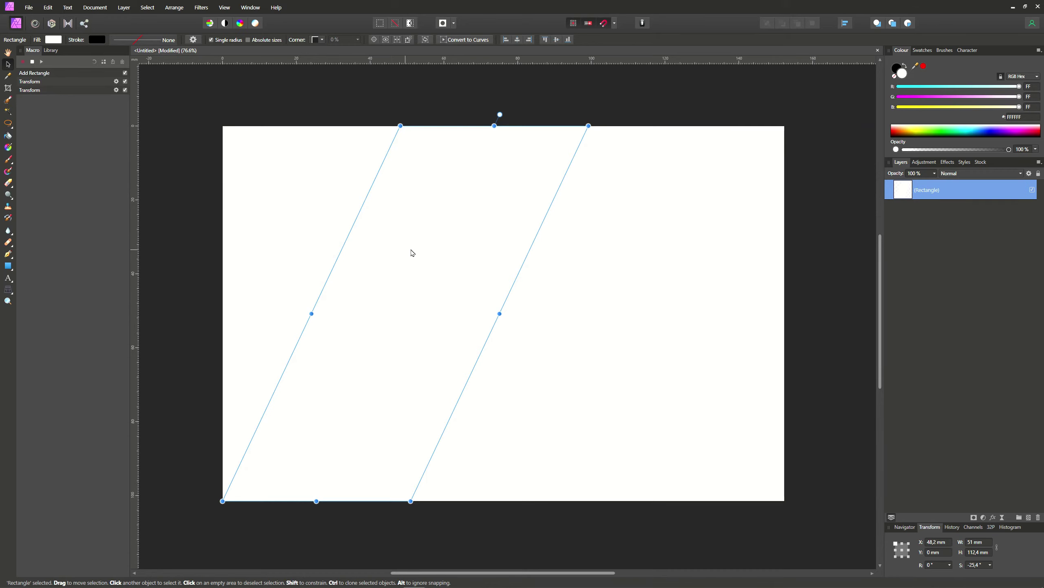
key(Left)
key(Left)
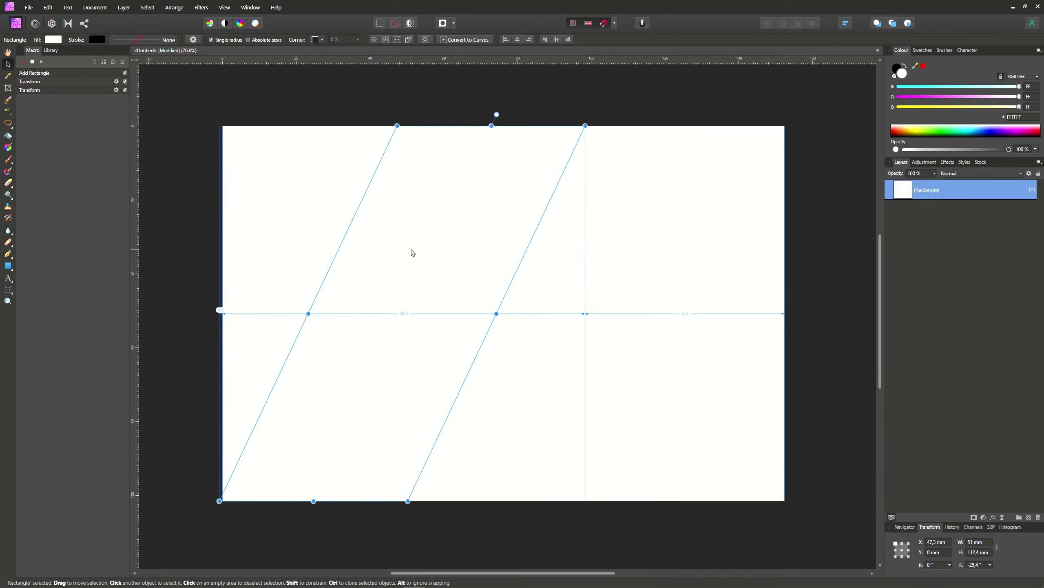
key(Left)
key(Left)
key(Left)
key(Left)
key(Left)
key(Left)
key(Left)
key(Left)
key(Left)
key(Left)
key(Left)
key(Left)
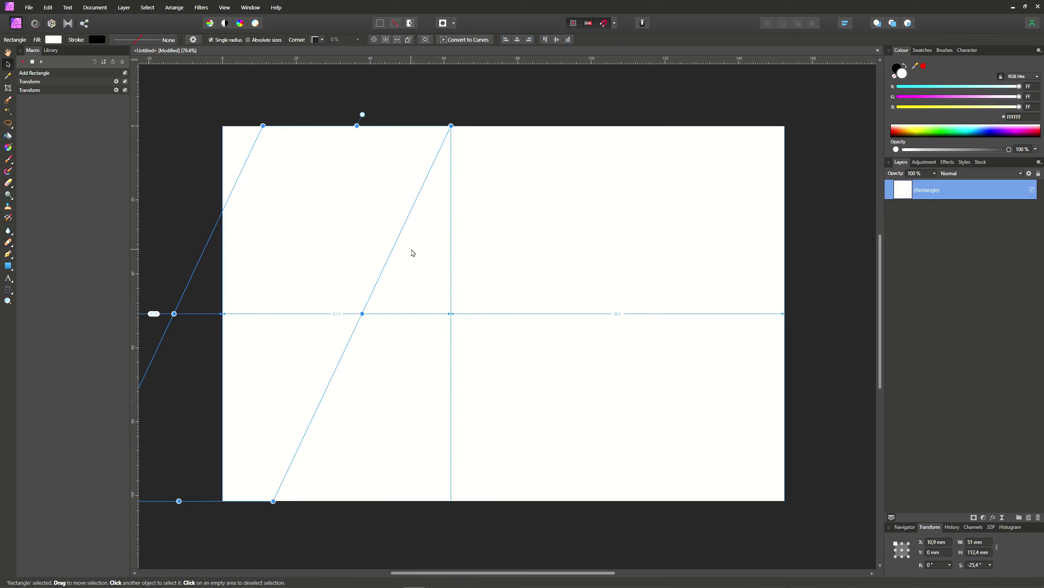
key(Left)
key(Left)
key(Left)
key(Left)
key(Left)
key(Left)
key(Left)
key(Left)
key(Left)
key(Left)
key(Left)
key(Left)
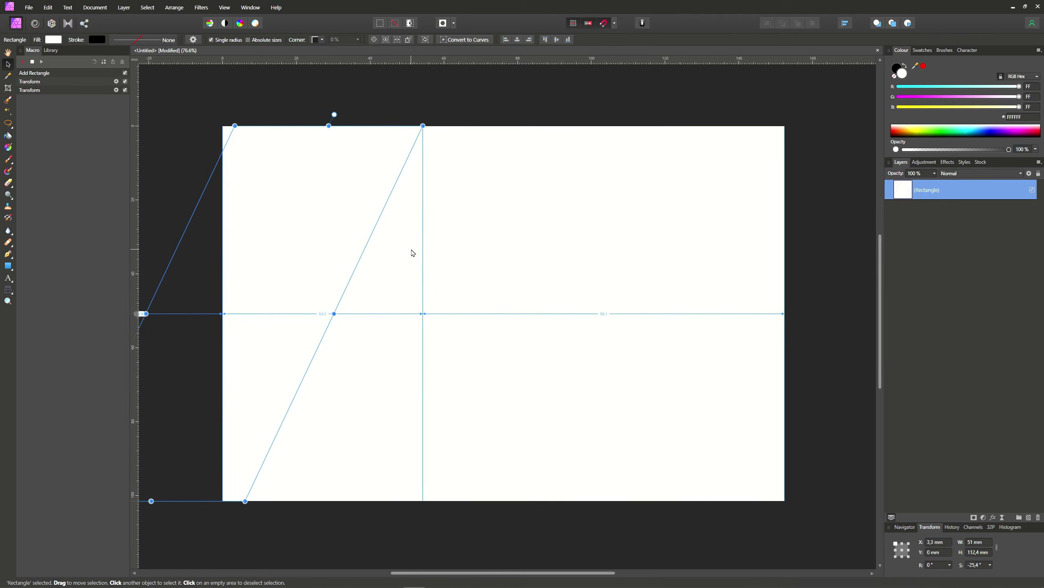
key(Left)
key(Left)
key(Left)
key(Left)
key(Left)
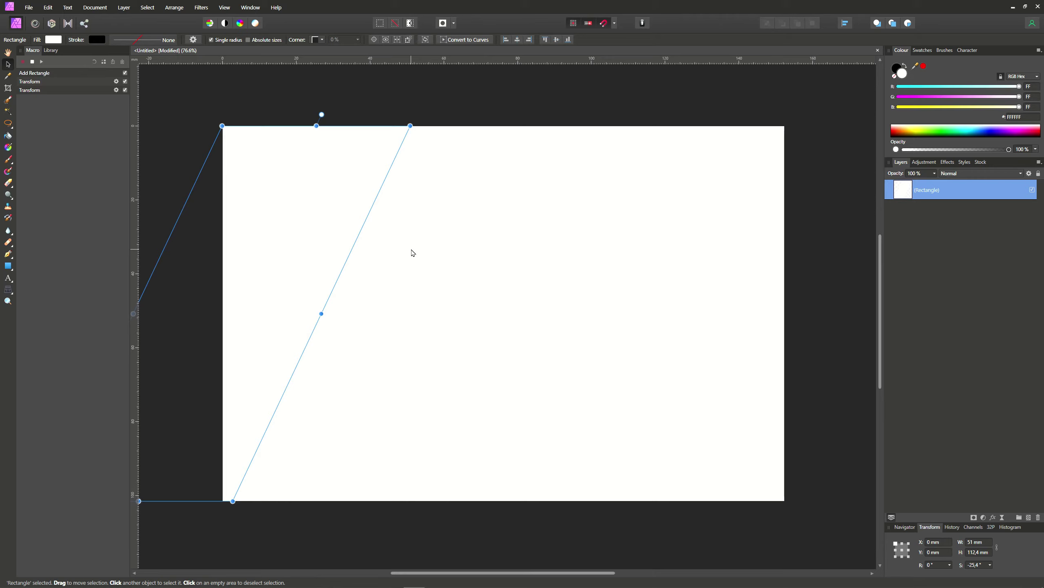
key(Left)
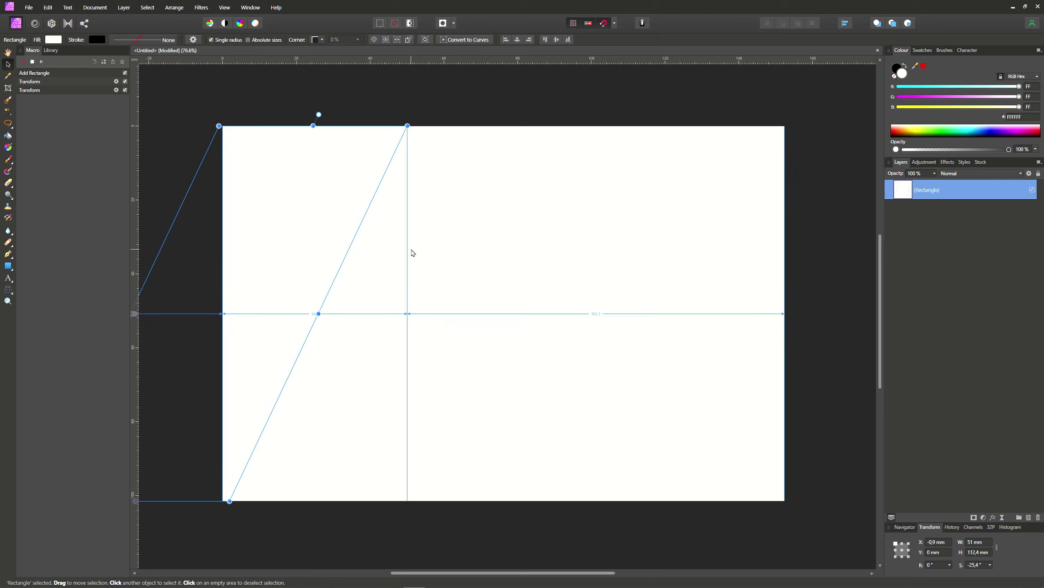
key(Left)
key(Left)
key(Left)
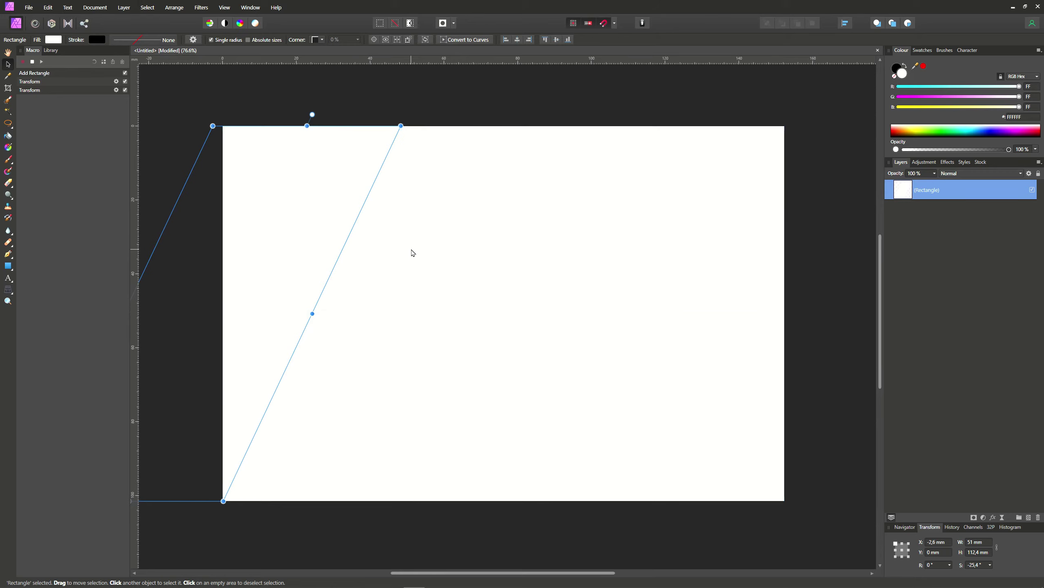
key(Right)
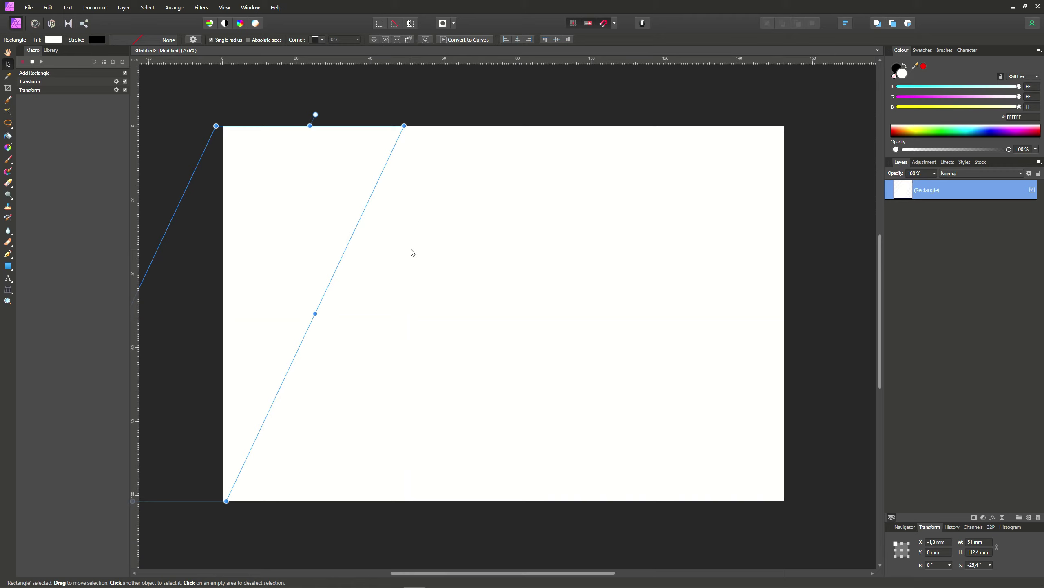
key(ctrl+j)
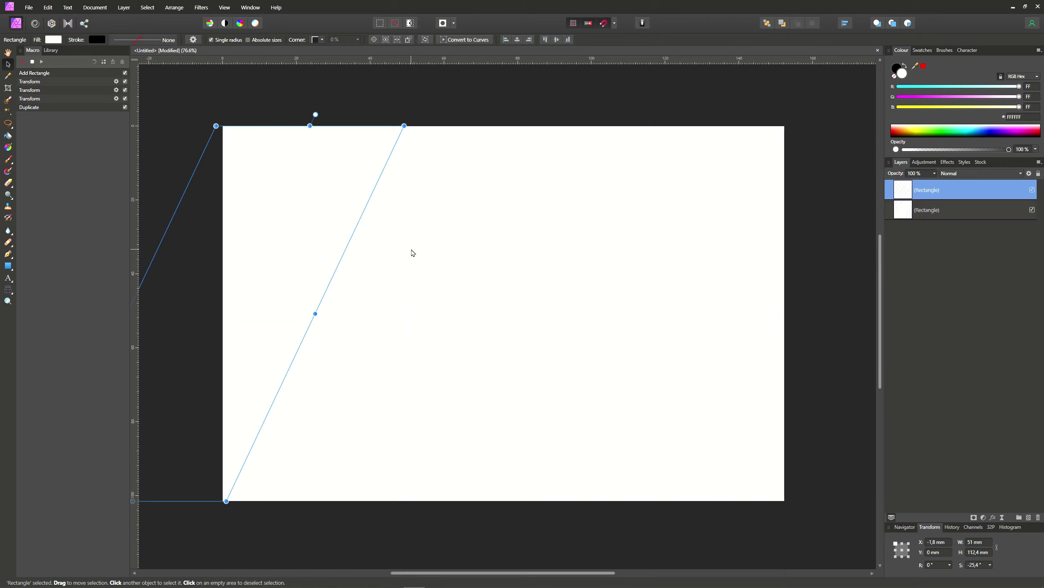
Shift the copy beside the first stripe, then add a third stripe further right
key(Right)
key(Right)
key(Right)
key(Right)
key(Right)
key(Right)
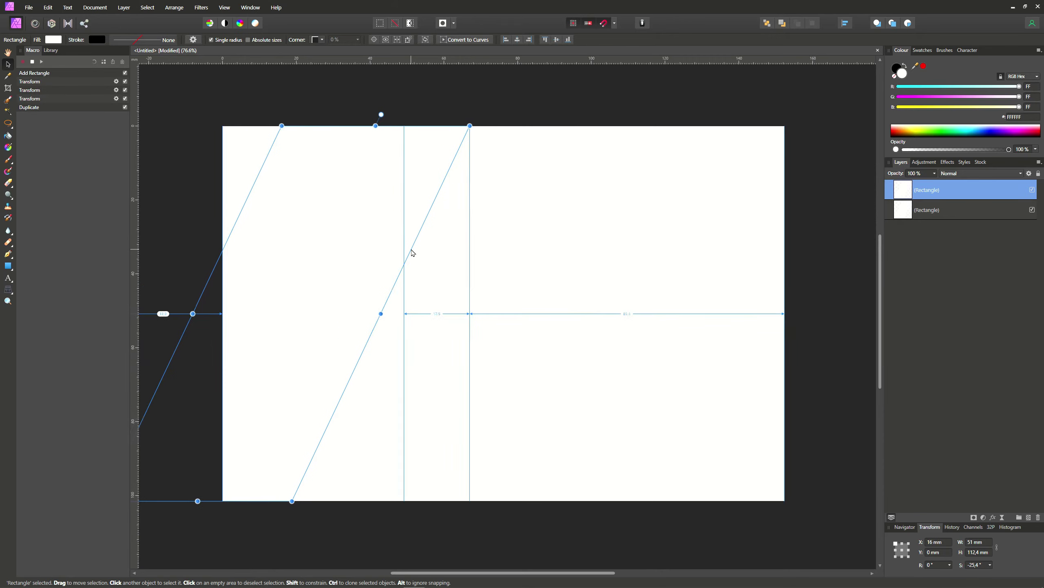
key(Right)
key(Right)
key(Right)
key(Right)
key(Right)
key(Right)
key(Right)
key(Right)
key(Right)
key(Right)
key(Right)
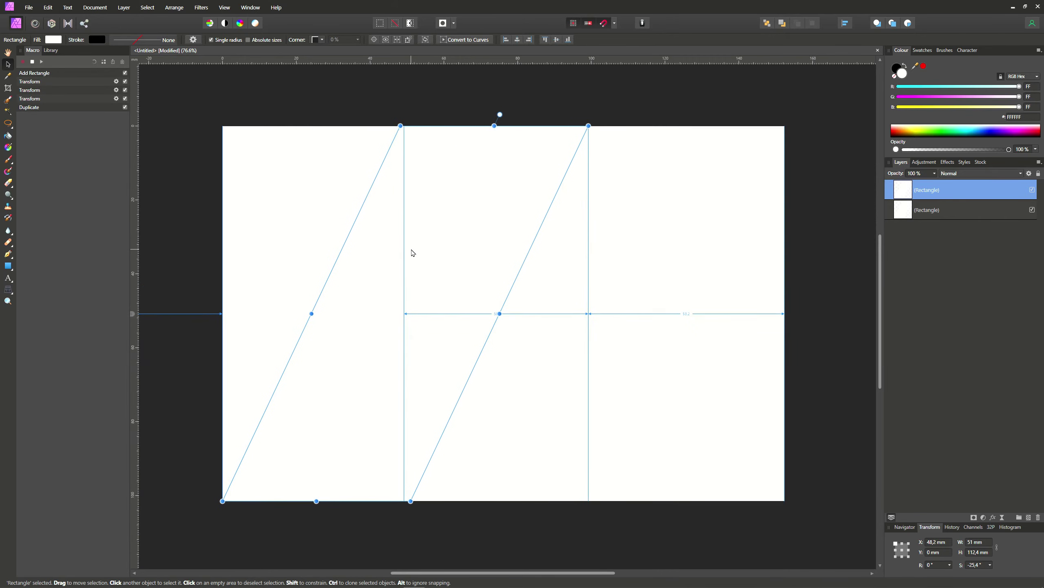
key(Right)
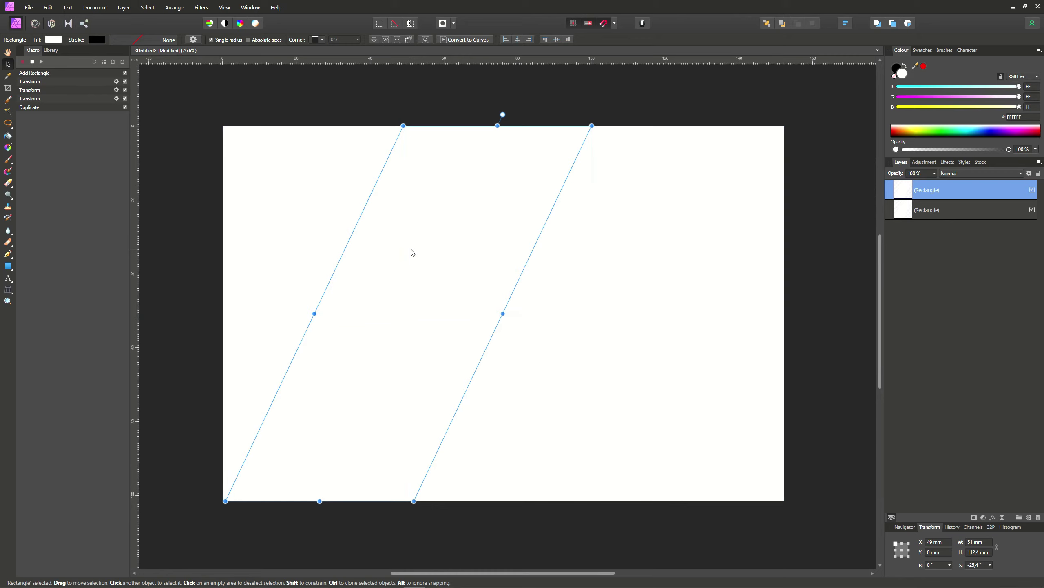
key(ctrl+j)
key(Right)
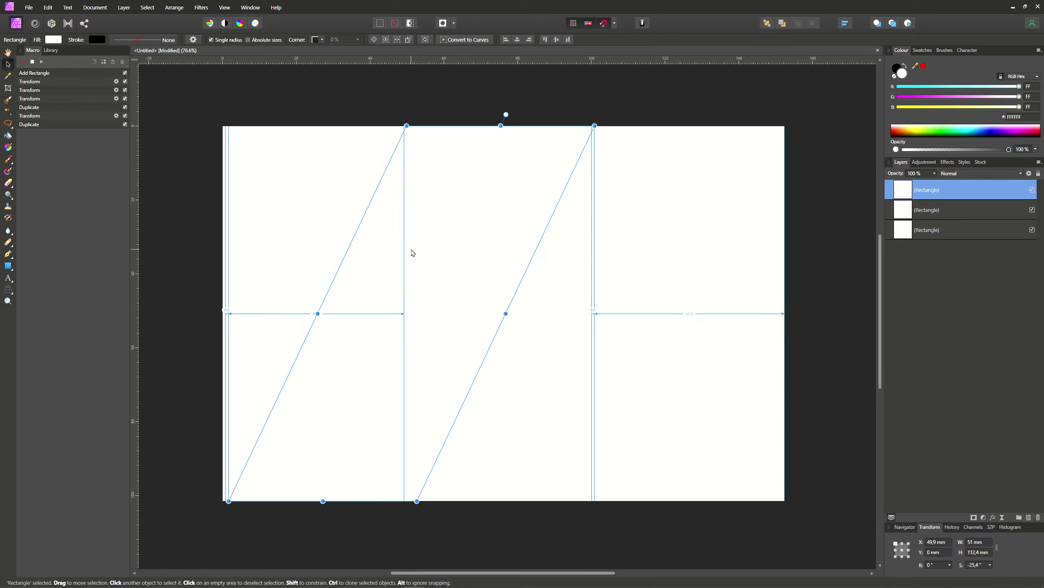
key(Right)
key(Right)
key(Right)
key(Right)
key(Right)
key(Right)
key(Right)
key(Right)
key(Right)
key(Right)
key(Right)
key(Right)
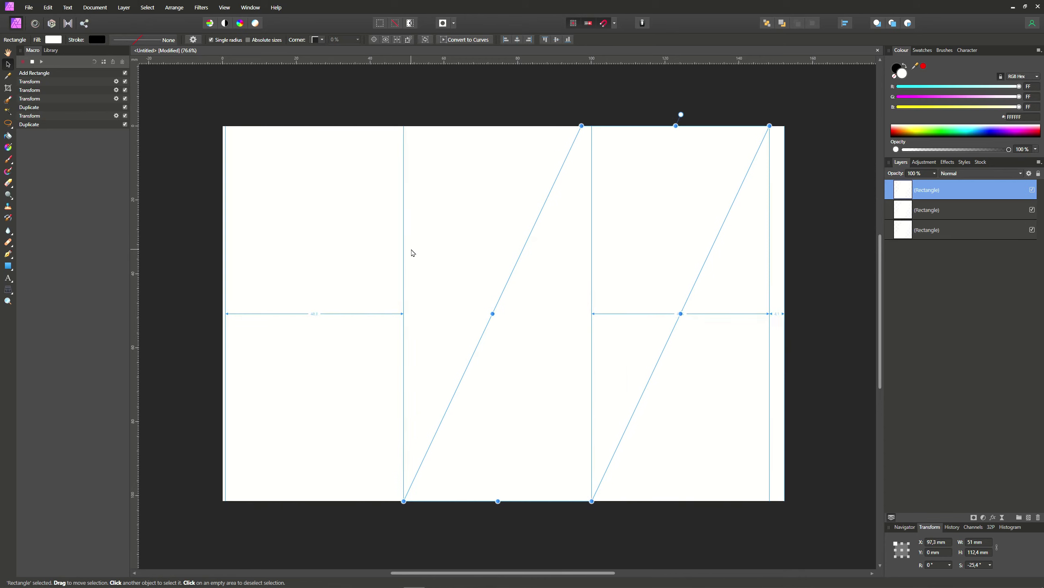
key(Right)
key(Right)
key(Right)
key(Right)
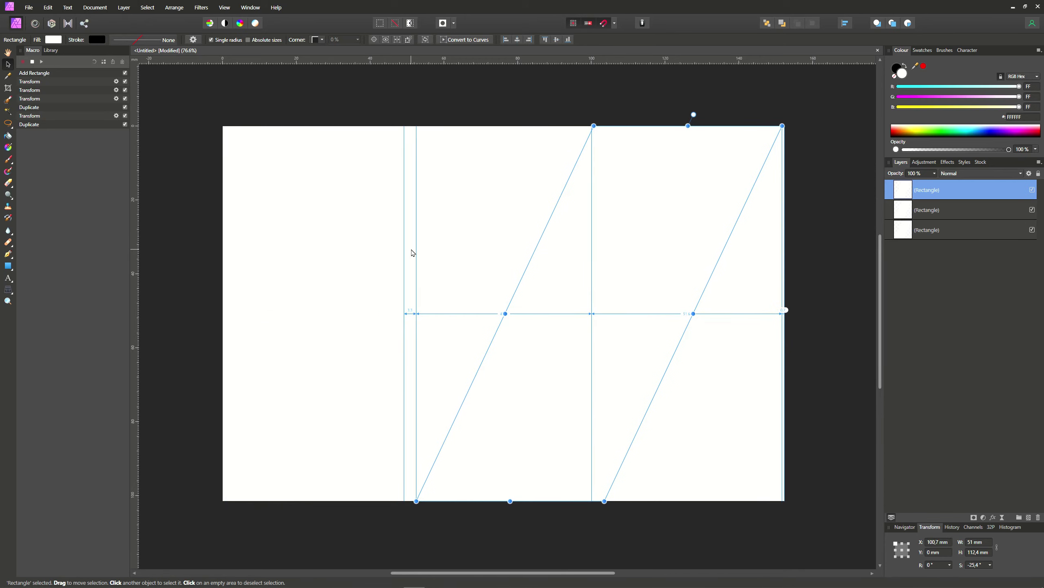
key(Right)
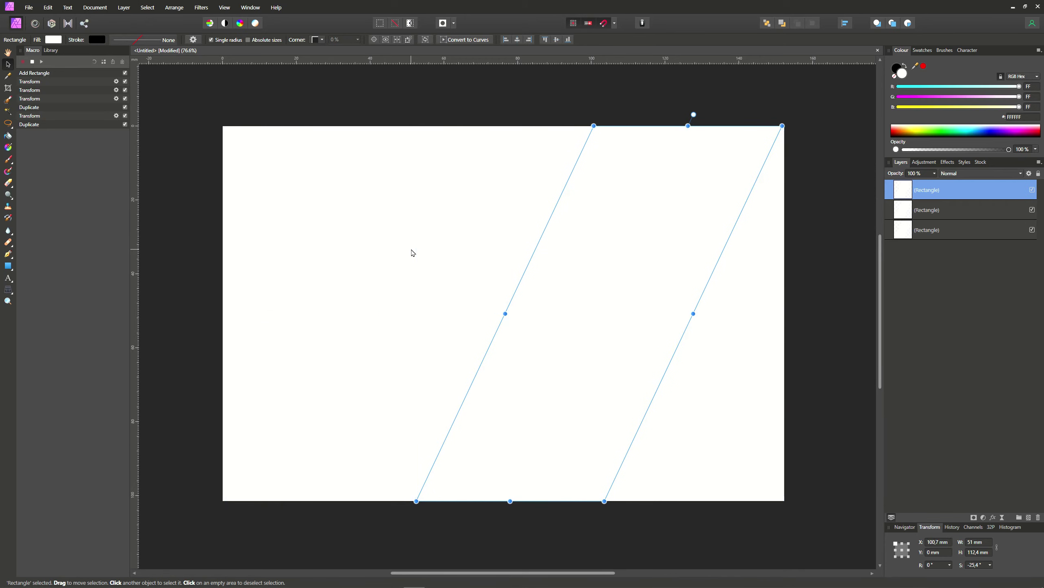
Add a fourth stripe and move it to the canvas's right edge at X 152.3 mm
key(ctrl+j)
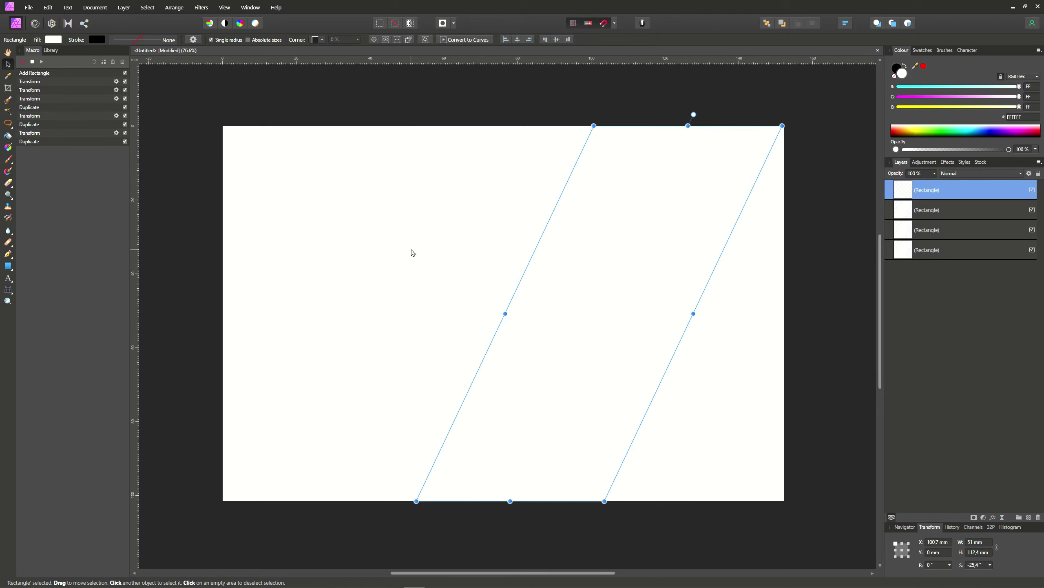
key(Right)
key(Right)
key(Right)
key(Right)
key(Right)
key(Right)
key(Right)
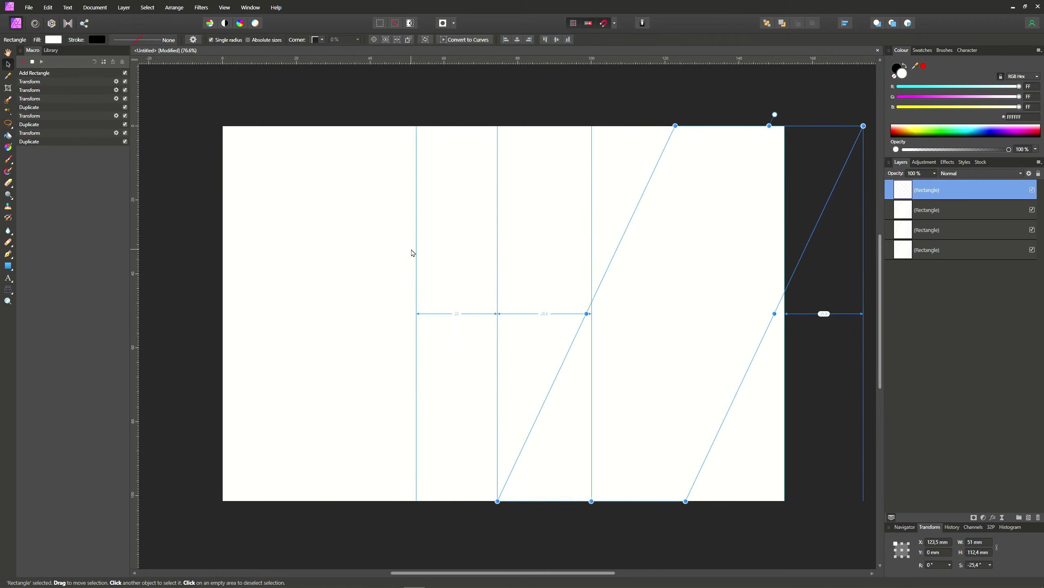
key(Right)
key(Right)
key(Right)
key(Right)
key(Right)
key(Right)
key(Right)
key(Right)
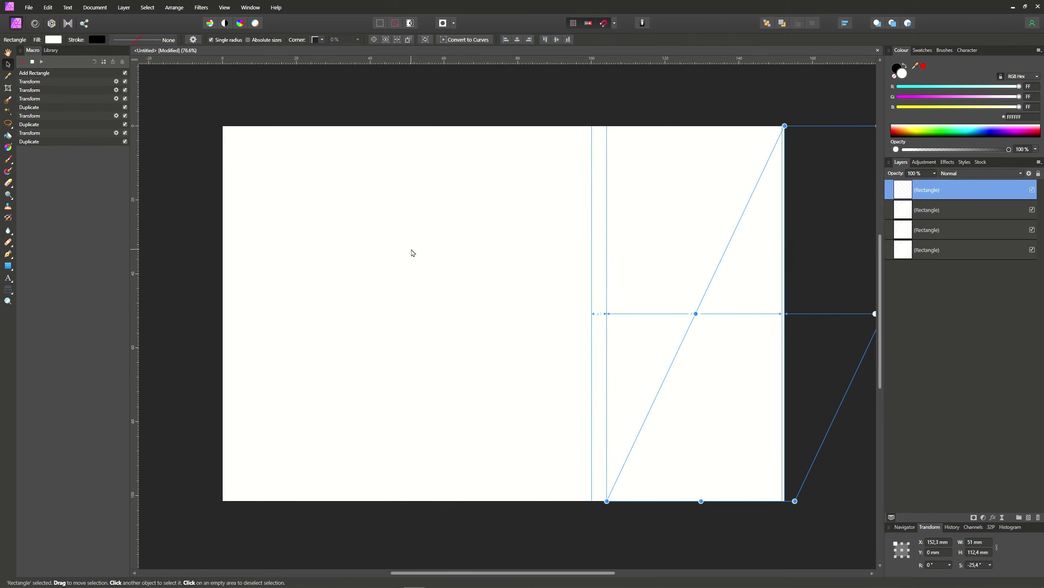
key(Right)
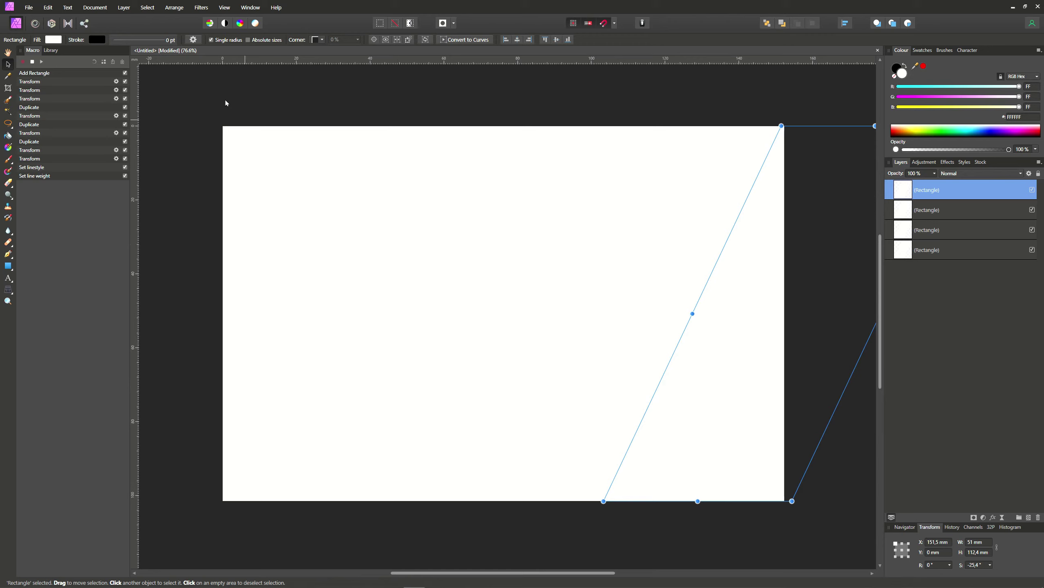
Give the selected rectangles a 1 pt outline
click(156, 42)
double_click(181, 71)
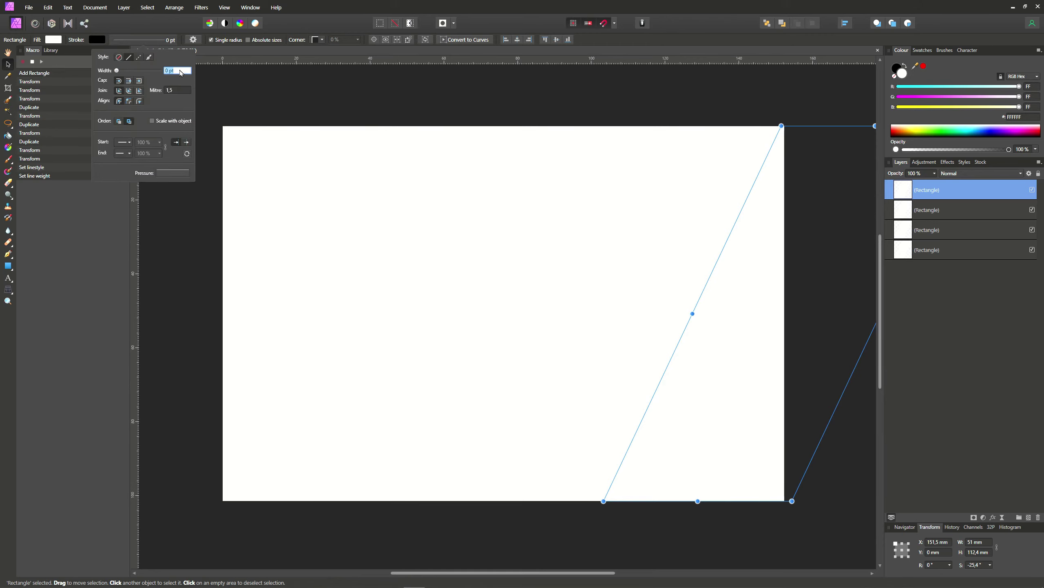
text(1)
key(Return)
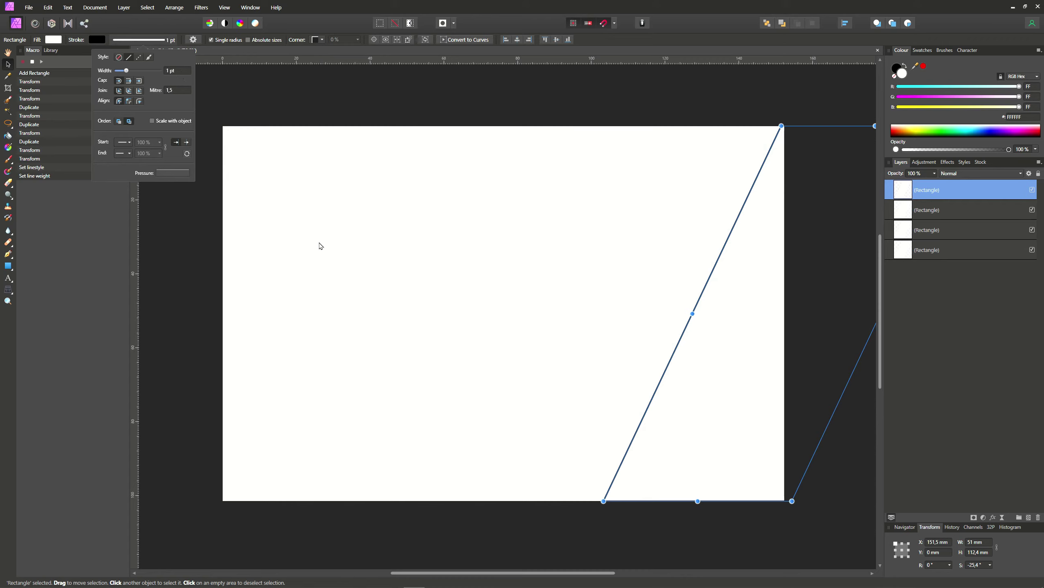
Select another rectangle layer, give it a 1 pt outline too, and deselect everything
drag(901, 258, 906, 239)
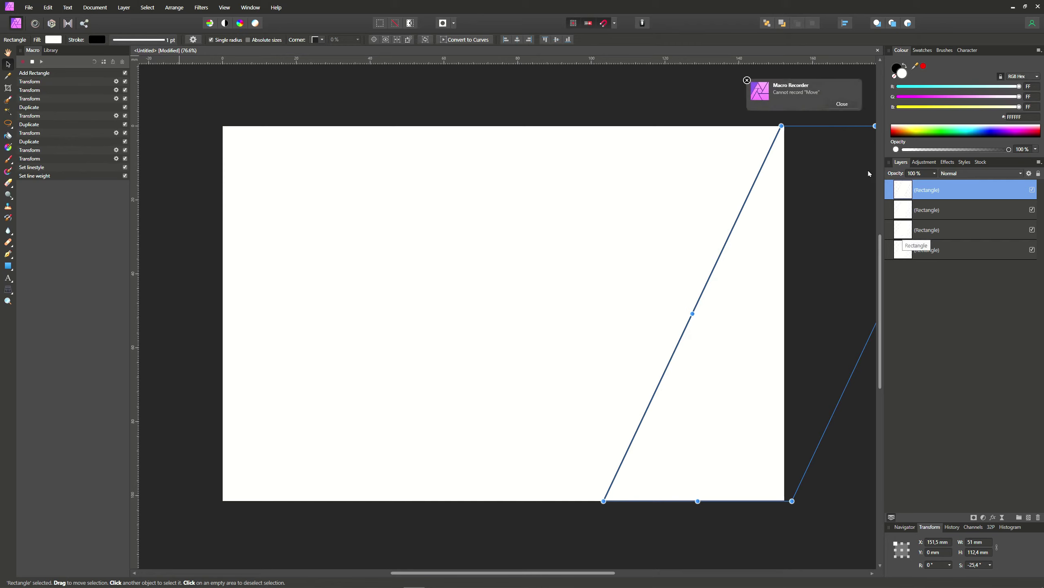
click(842, 104)
click(902, 229)
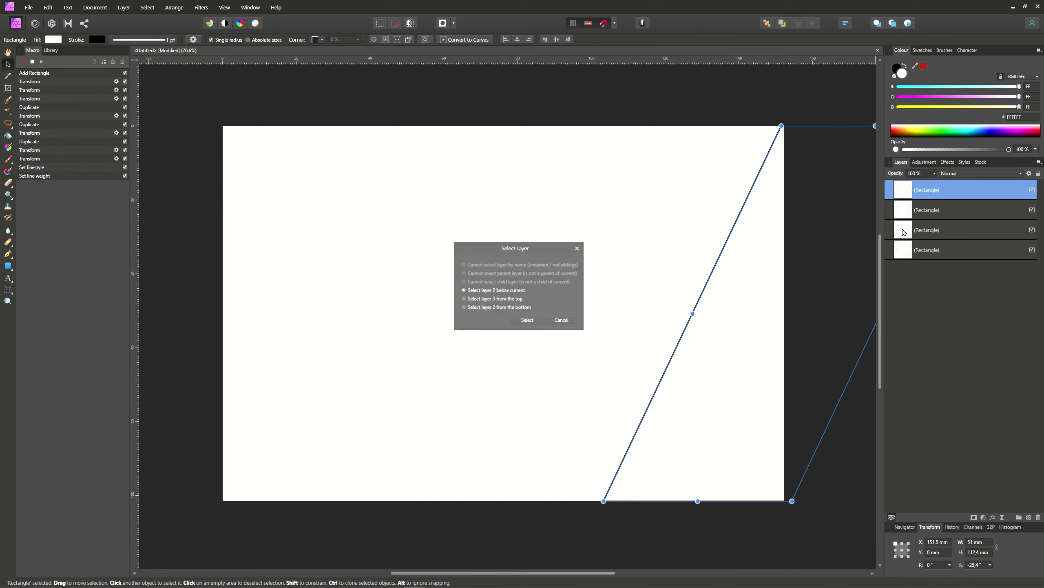
click(529, 324)
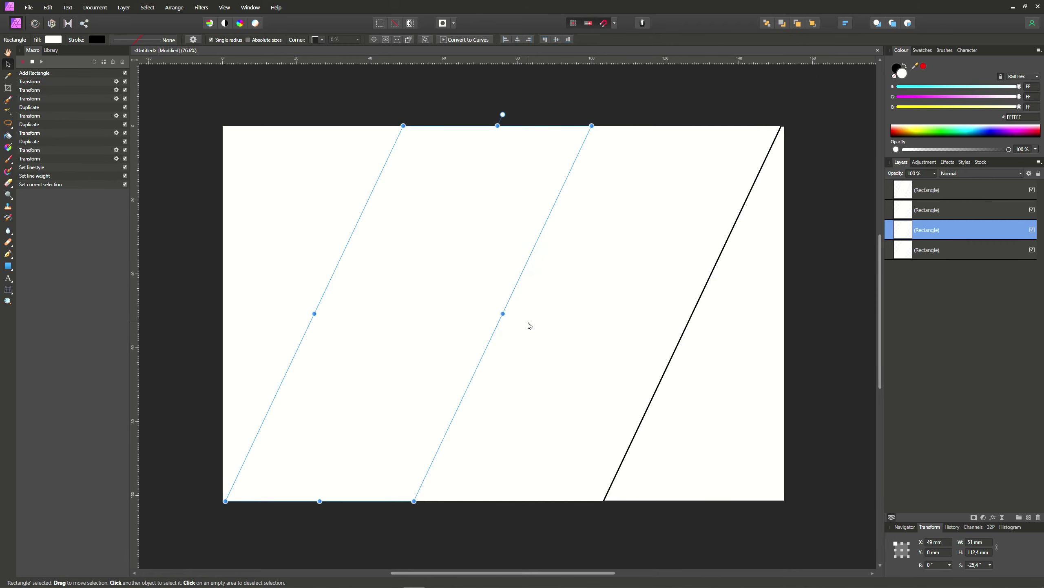
click(155, 42)
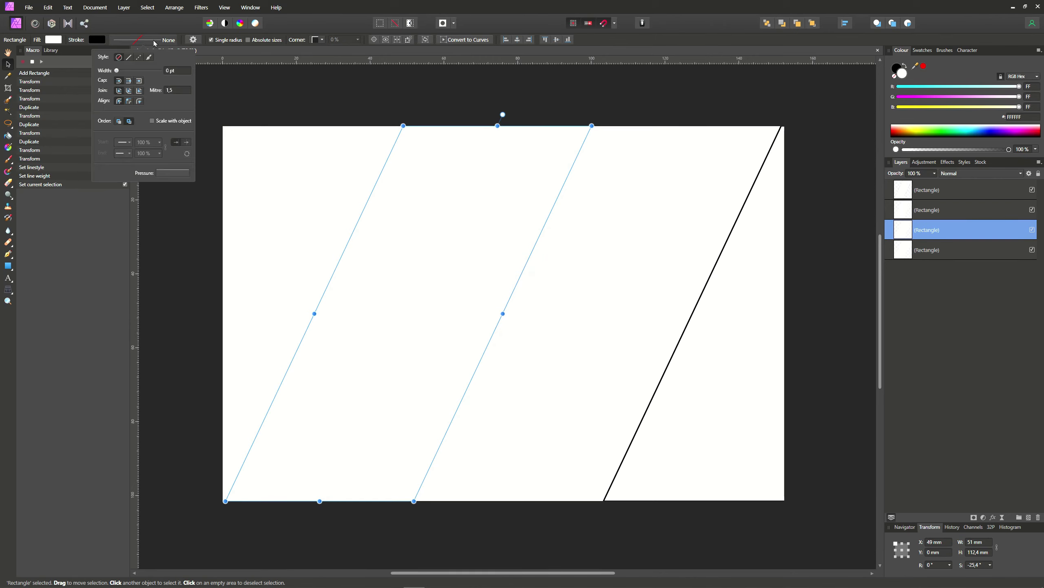
click(184, 70)
text(1)
key(Return)
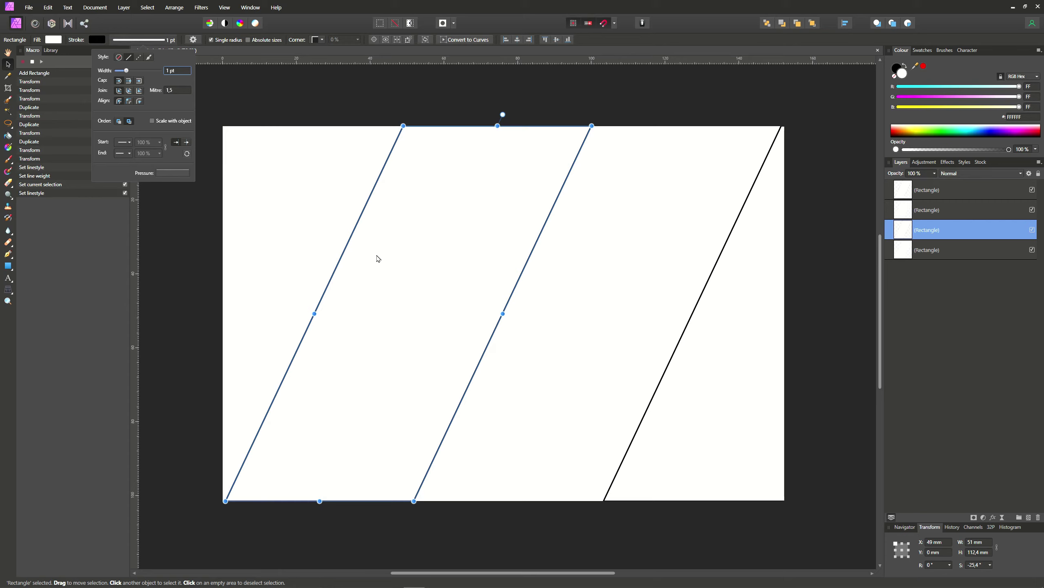
click(229, 103)
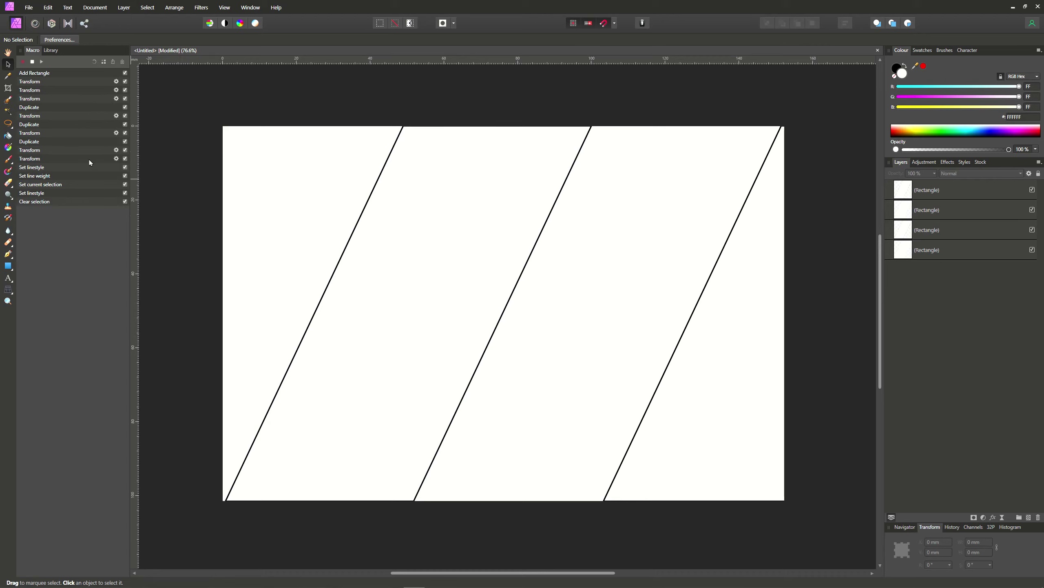
Set up a slightly smaller blue Paint Brush and add a new pixel layer
click(8, 159)
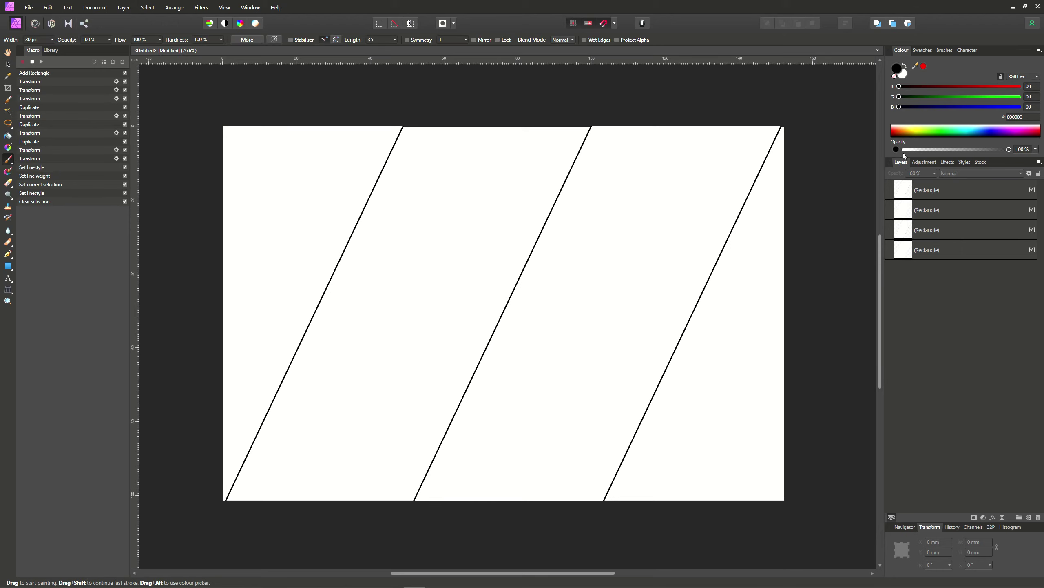
click(937, 134)
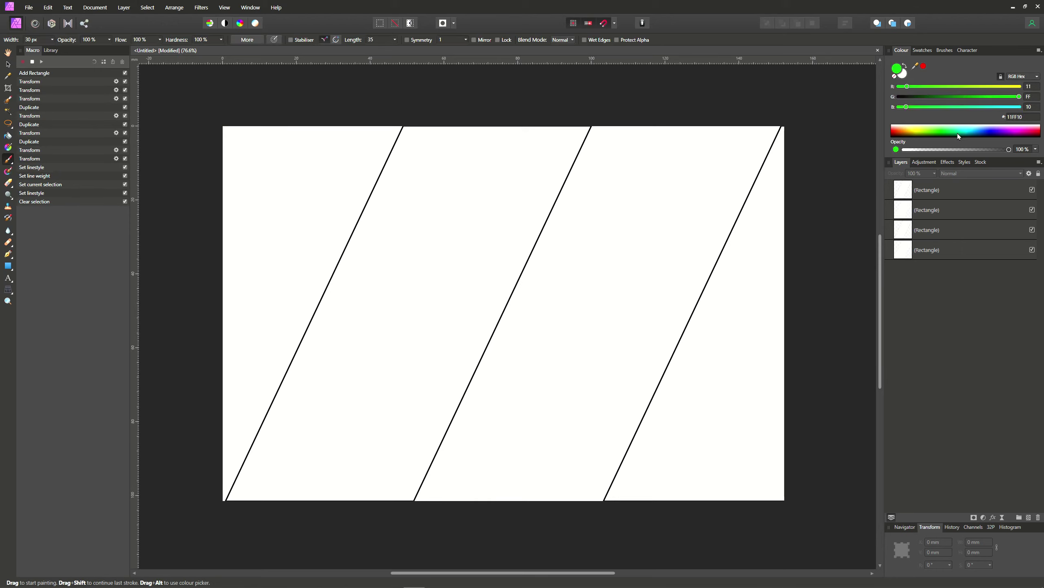
click(980, 134)
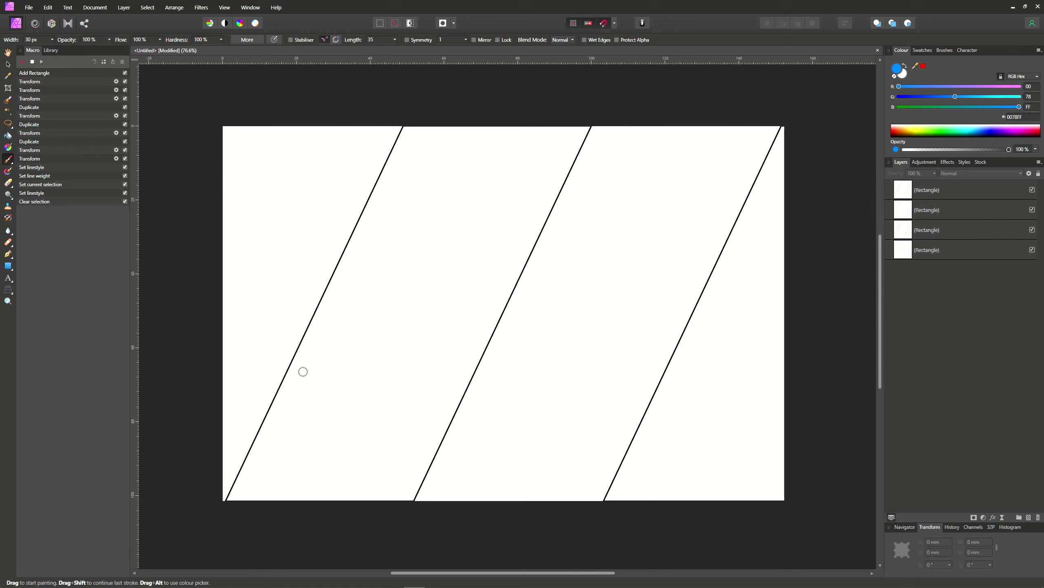
key(bracketleft)
key(bracketleft)
drag(291, 361, 231, 488)
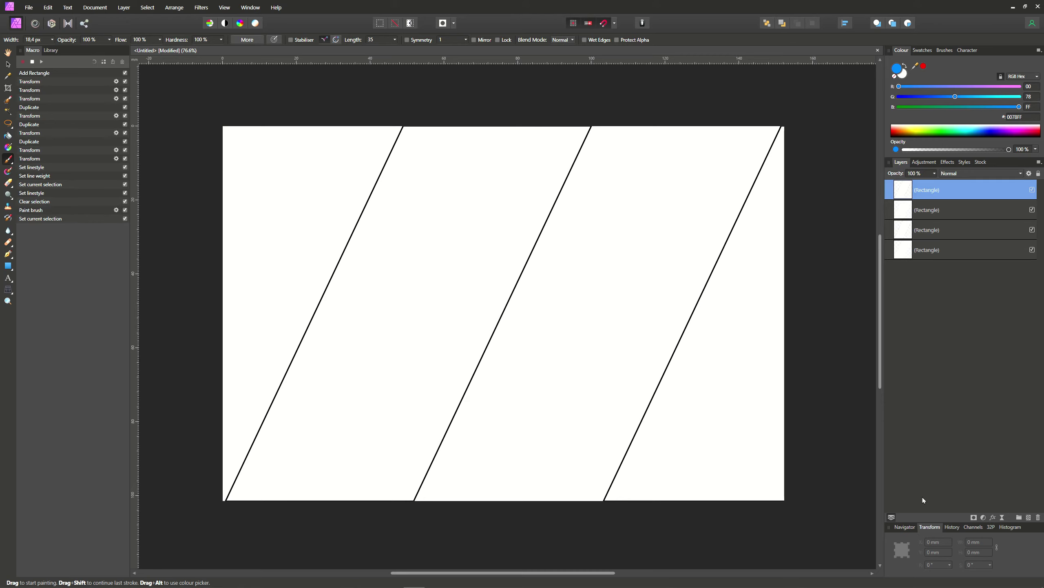
click(1029, 518)
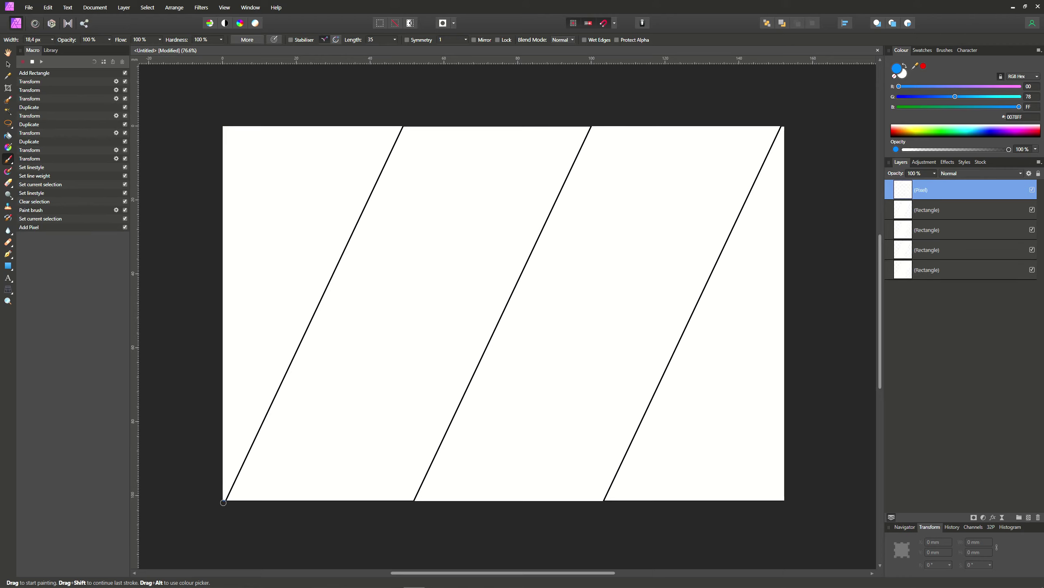
Paint a first diagonal line, undo it as too thick, and reduce brush width to 10 px
click(225, 502)
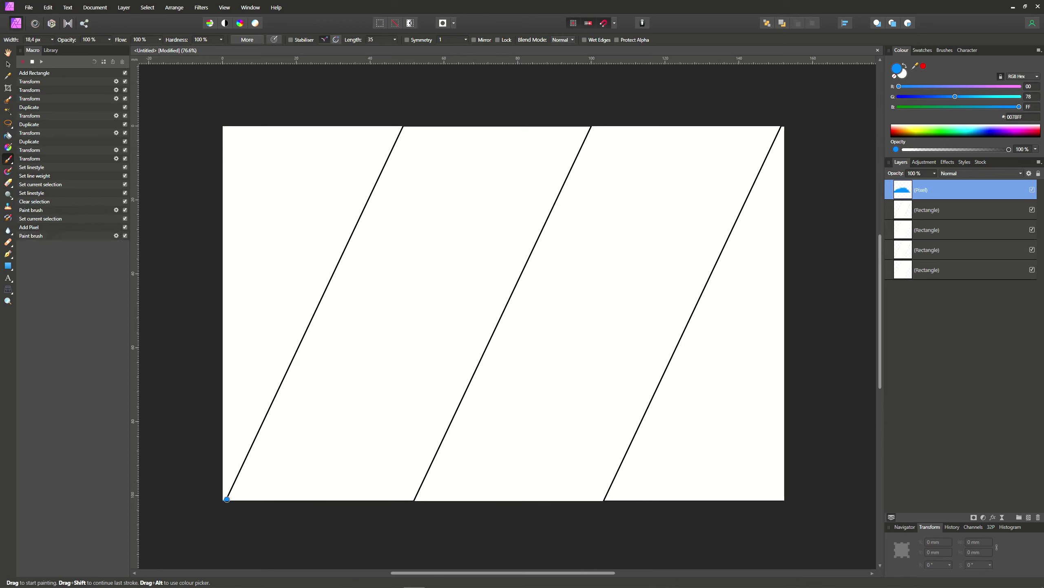
key(ctrl+z)
click(403, 125)
shift+click(404, 123)
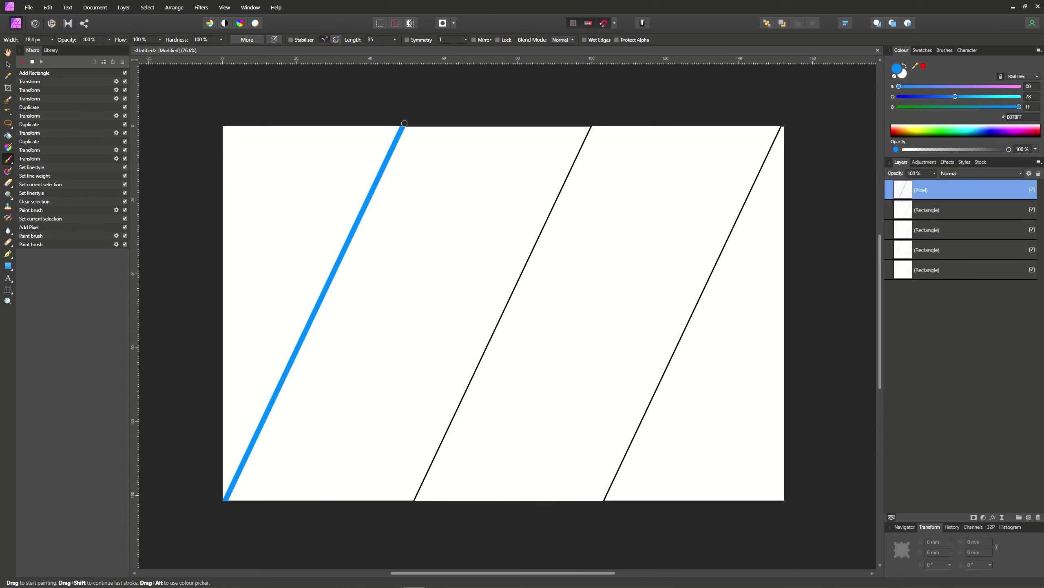
key(ctrl+z)
key(ctrl+z)
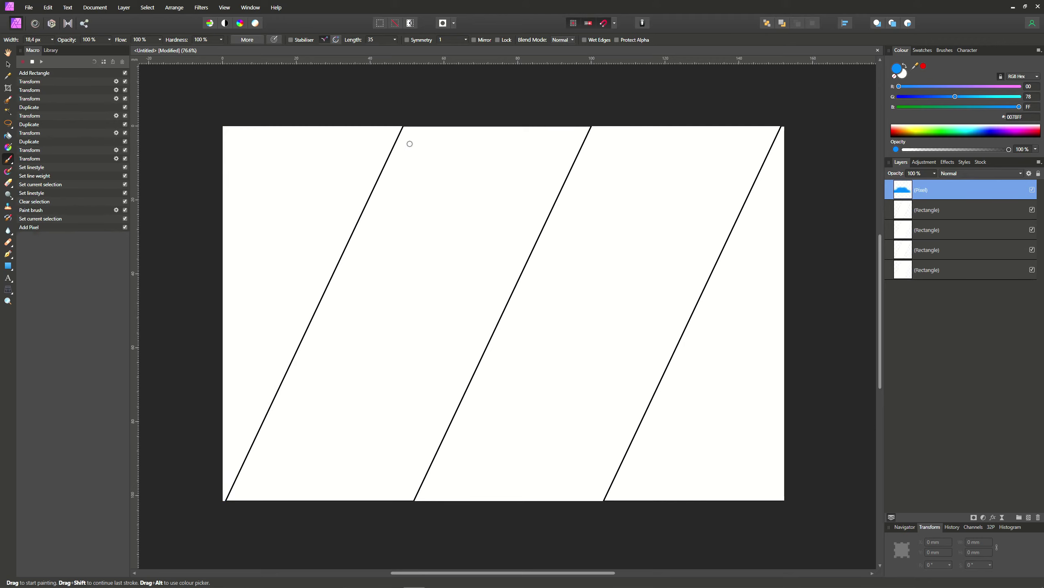
click(53, 40)
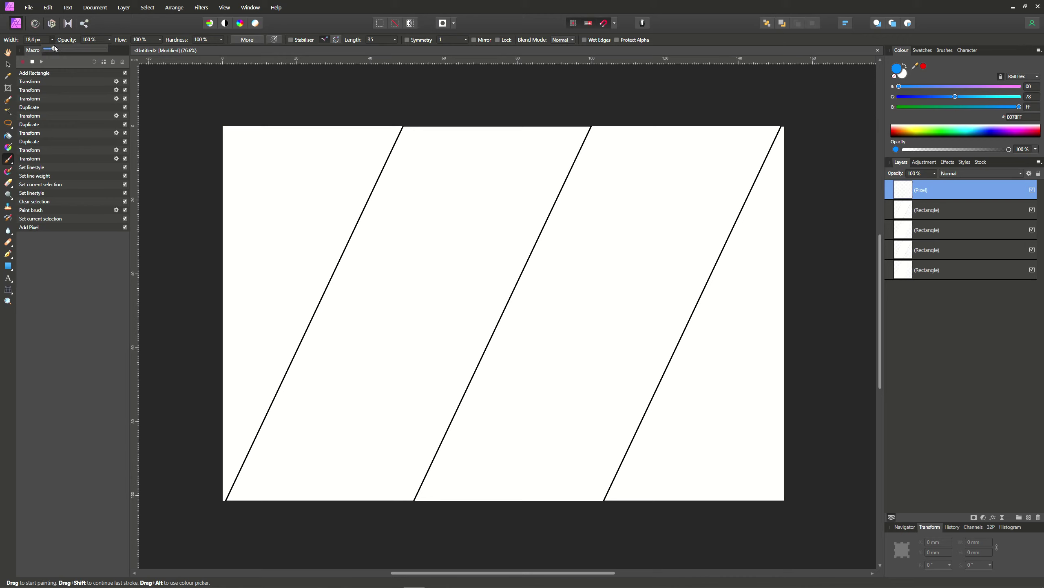
drag(55, 49, 51, 51)
Trace all three diagonal lines with straight 10 px blue strokes
click(225, 504)
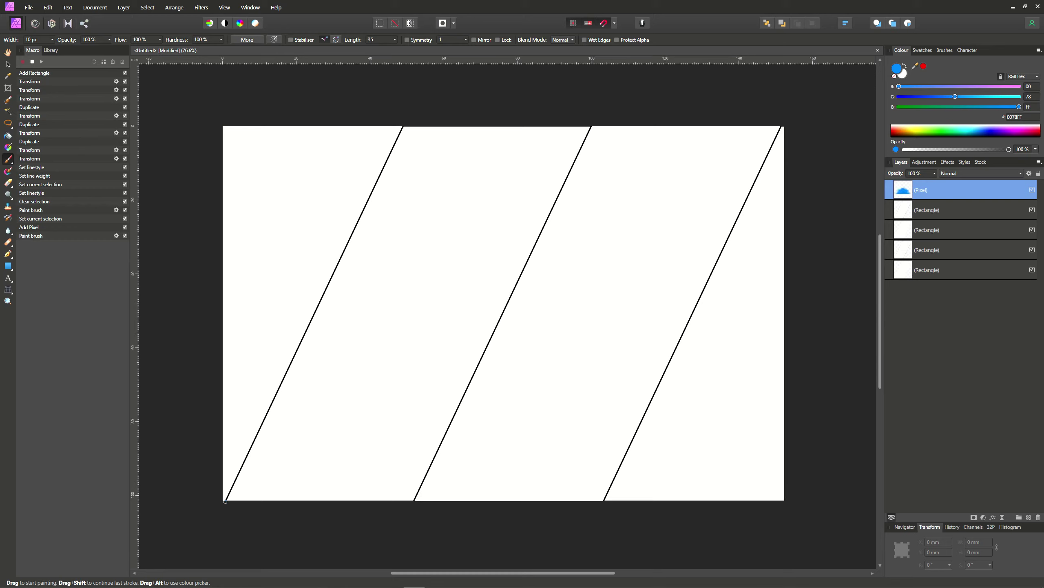
click(225, 501)
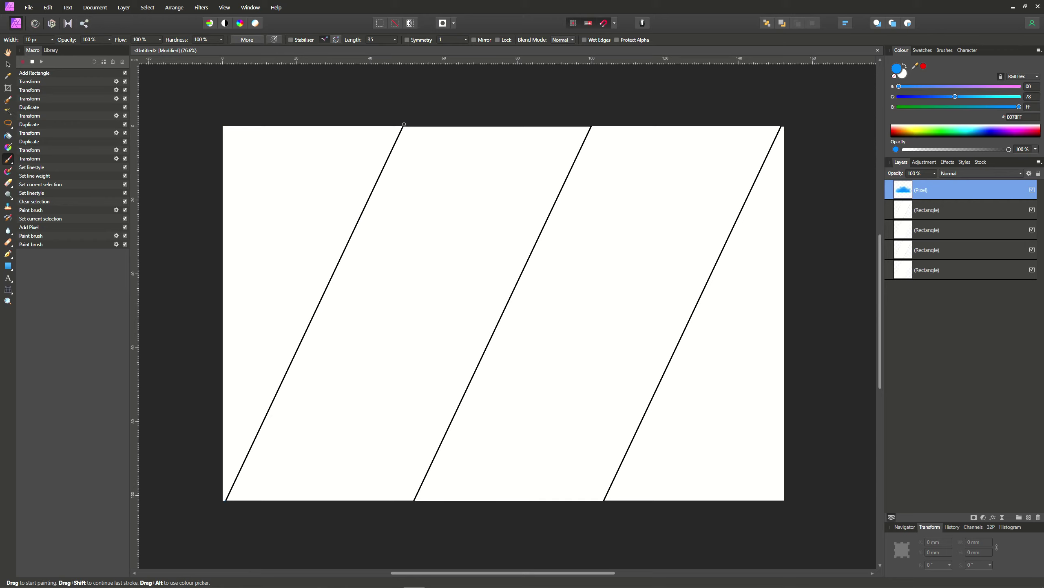
shift+click(404, 124)
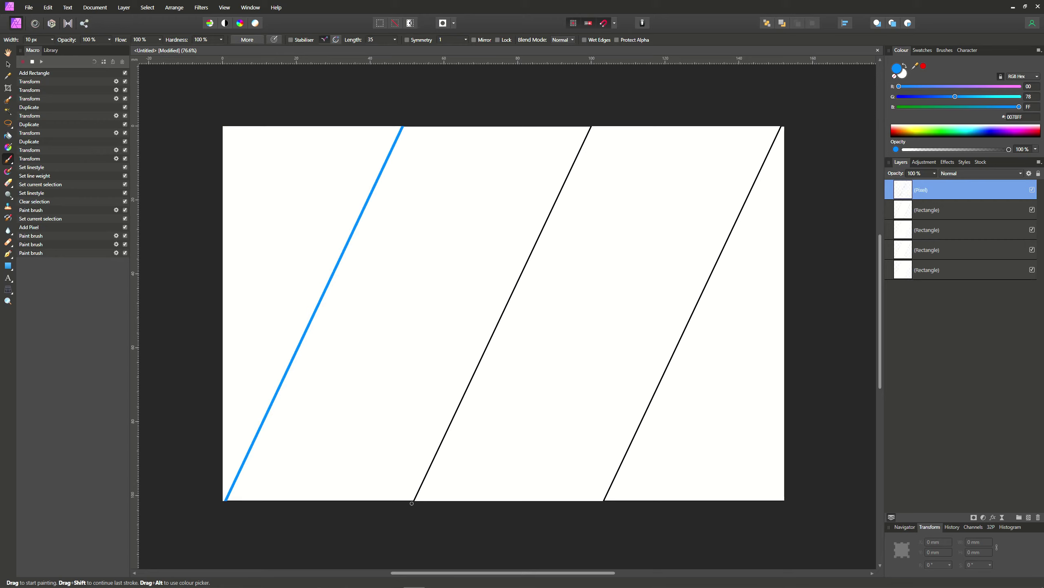
click(589, 168)
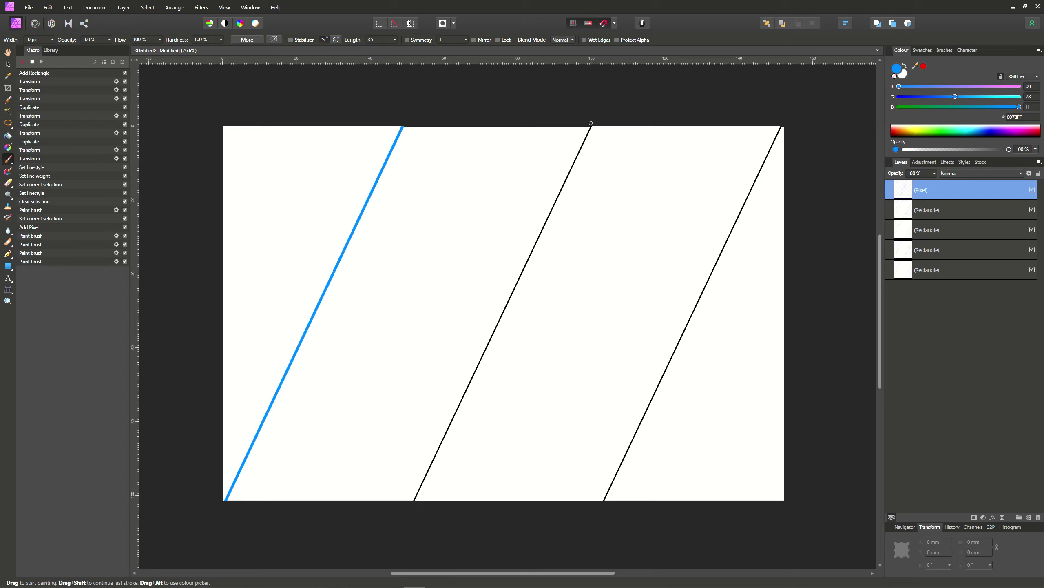
shift+click(593, 123)
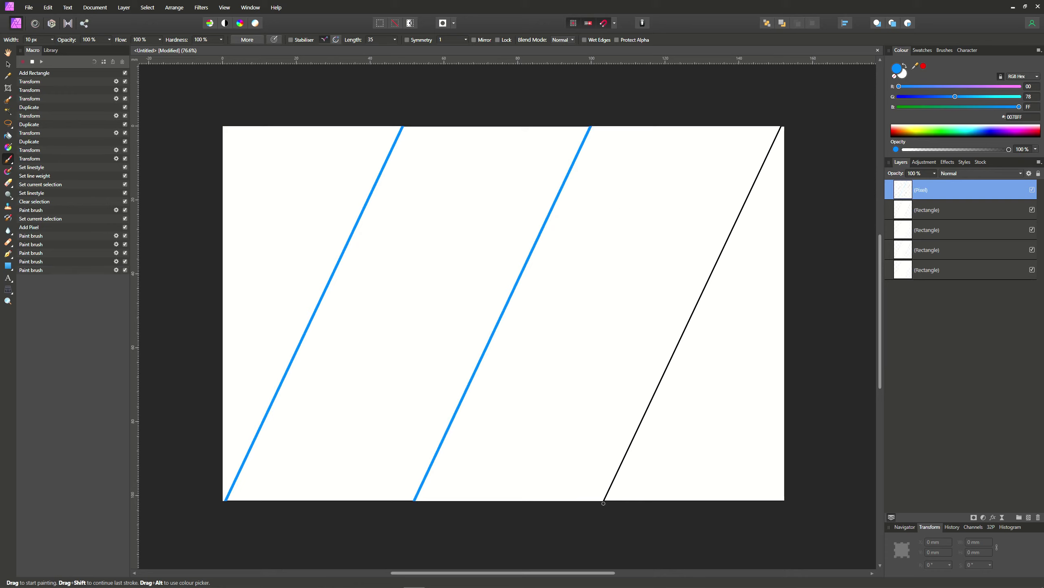
click(603, 503)
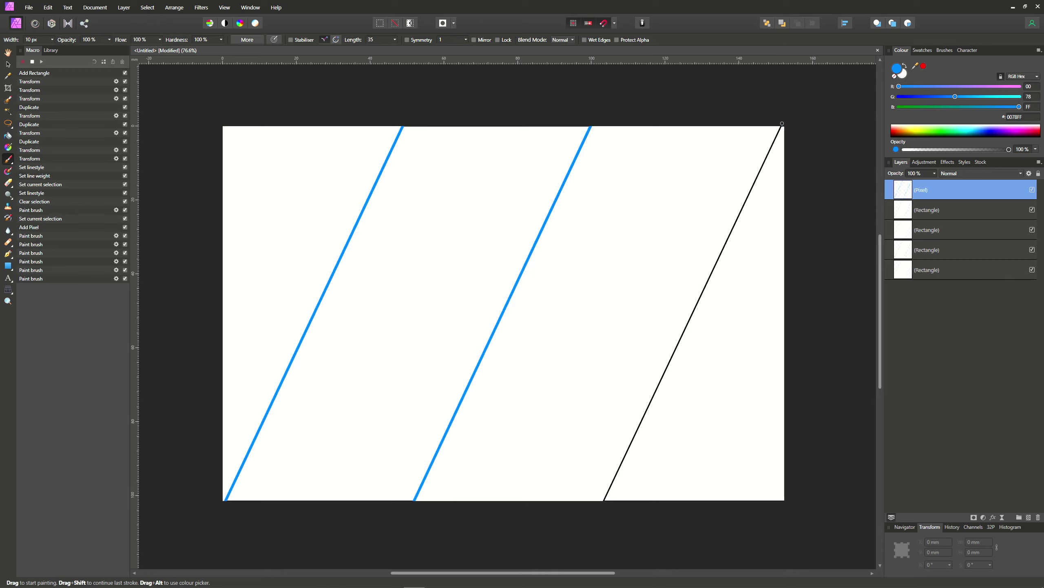
shift+click(782, 124)
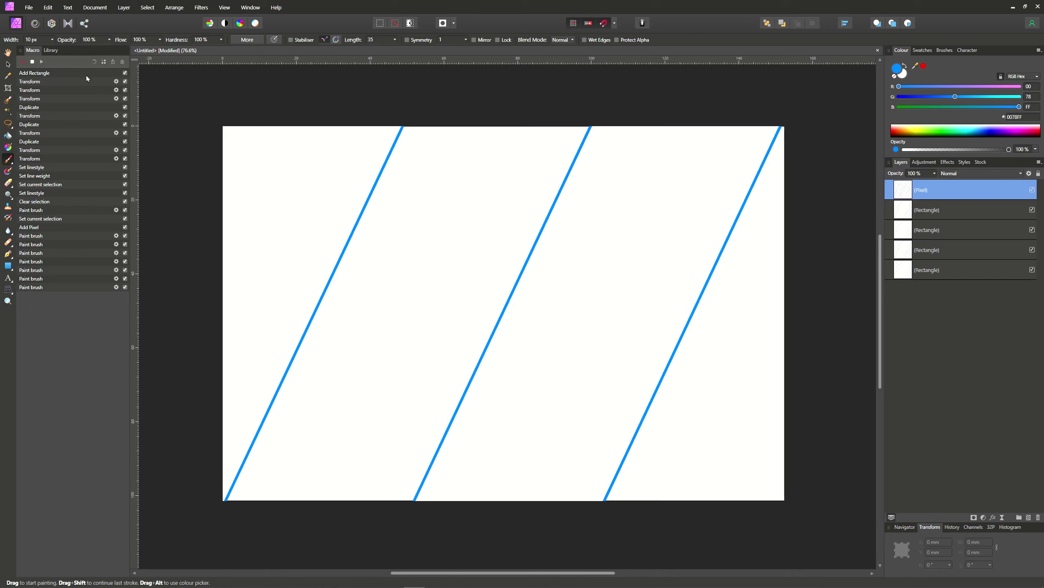
Set one rectangle layer's stroke width to 0 pt and deselect it
click(7, 63)
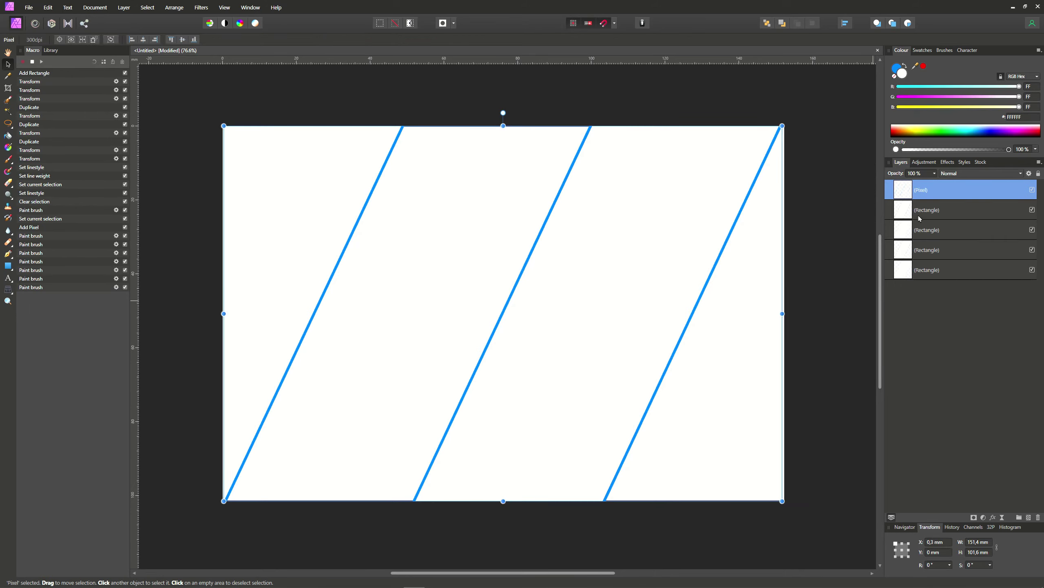
click(906, 209)
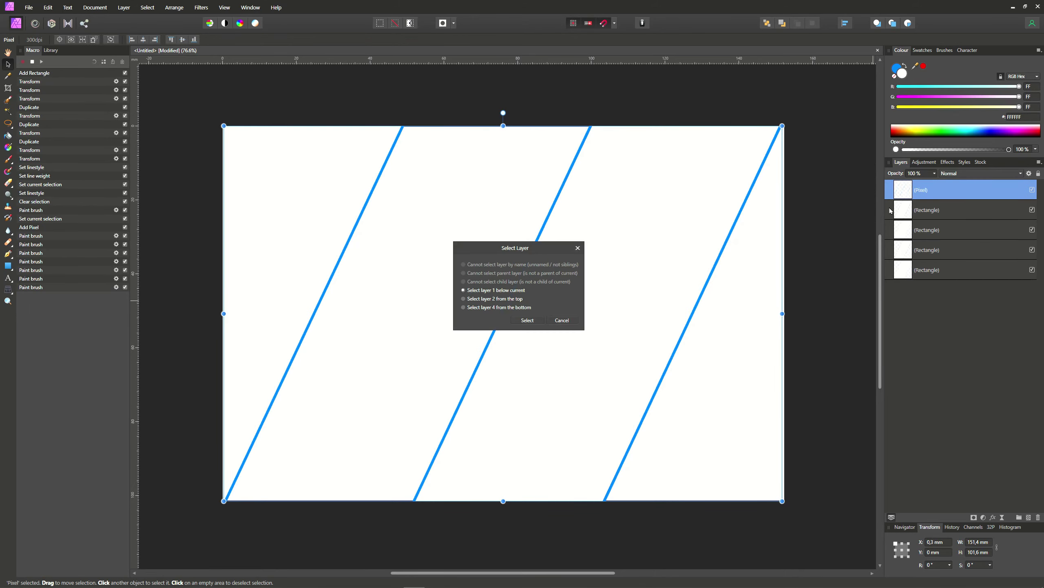
click(528, 321)
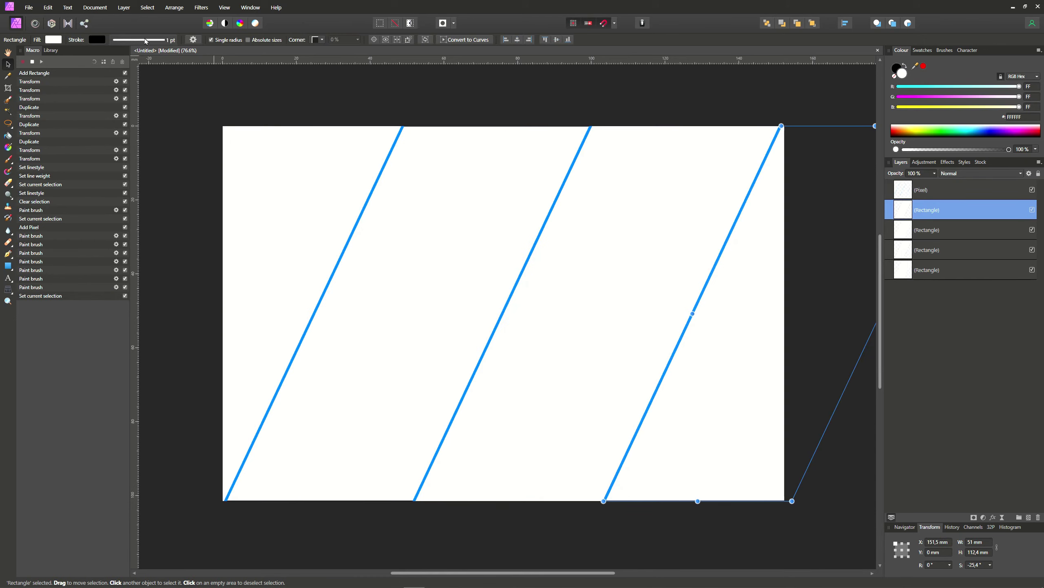
click(146, 40)
click(178, 71)
text(0)
key(Return)
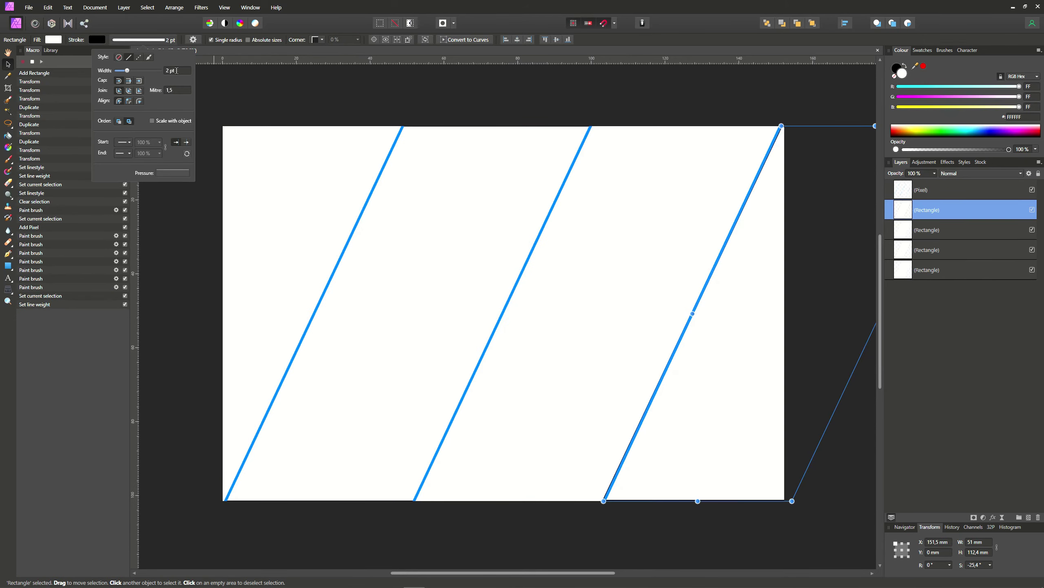
click(288, 90)
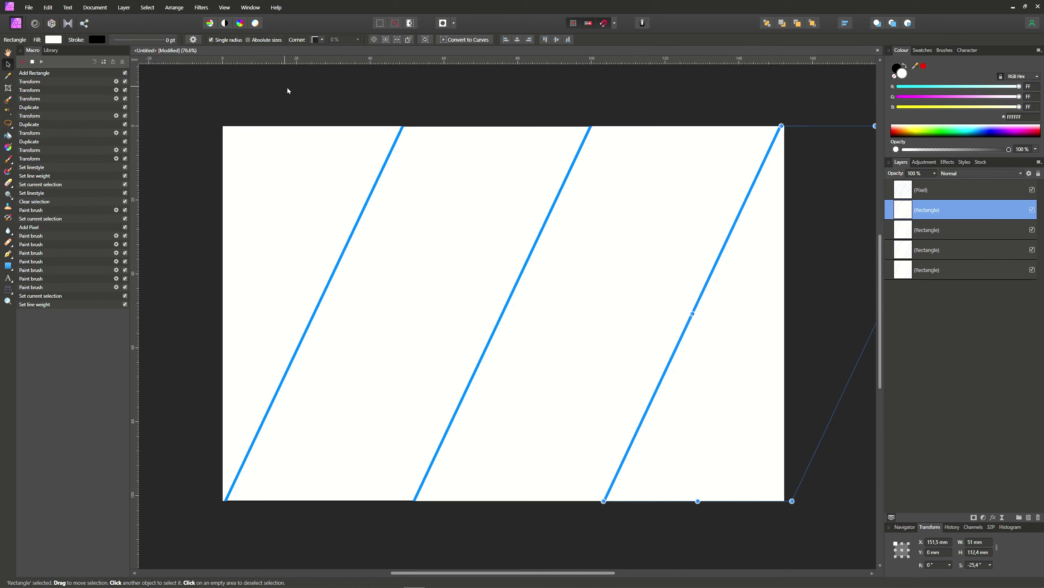
key(ctrl+d)
Set another rectangle's stroke width to 0 pt, then select the Pixel layer
click(907, 254)
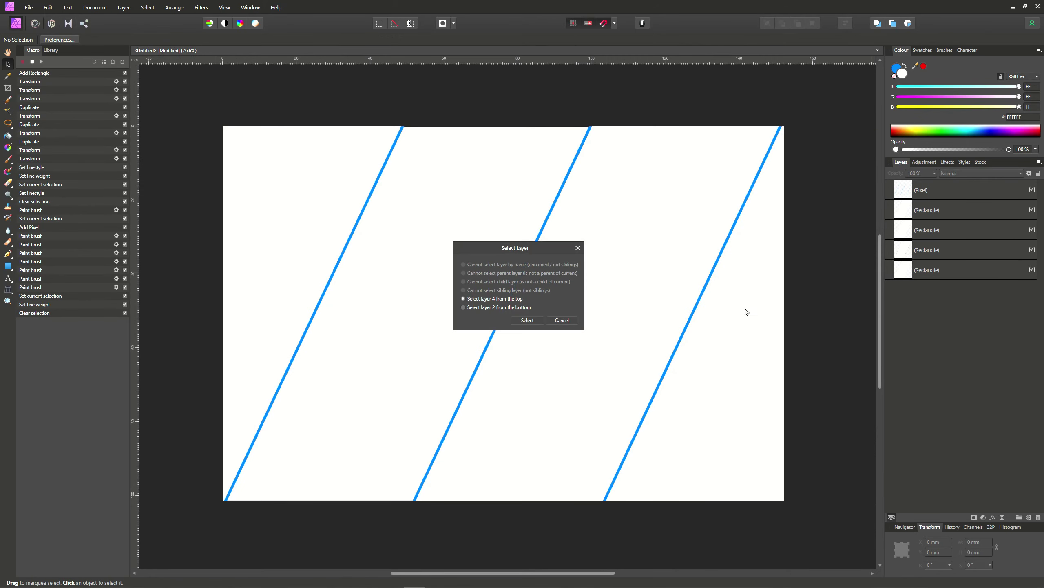
click(530, 324)
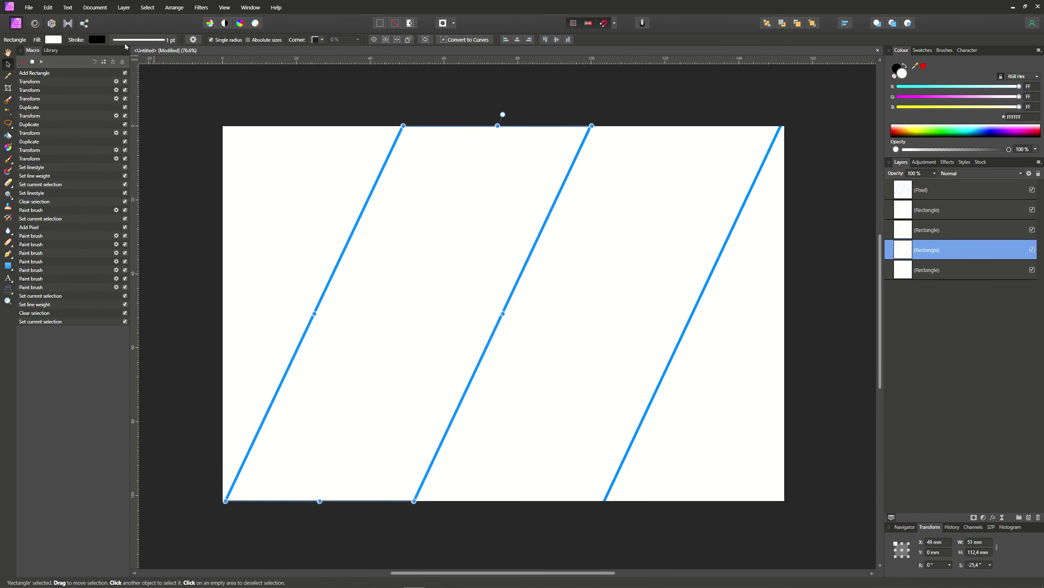
click(126, 41)
double_click(180, 70)
text(0)
key(Return)
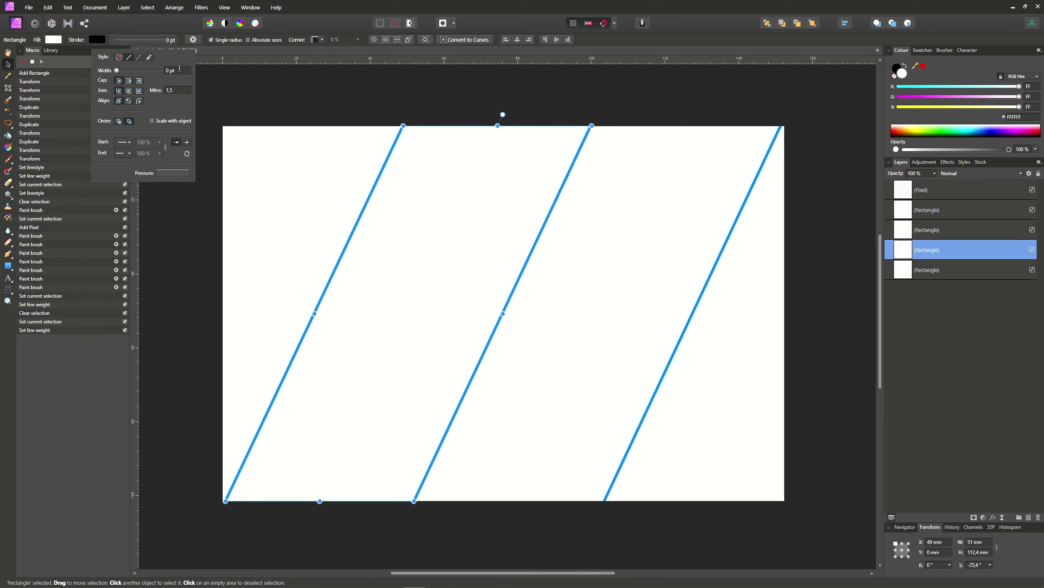
click(262, 95)
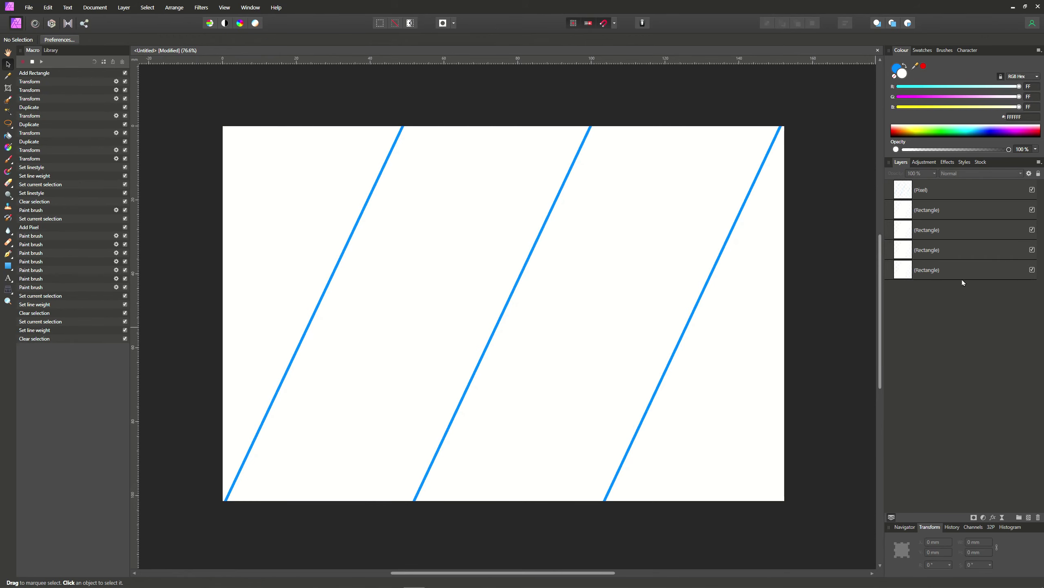
click(969, 192)
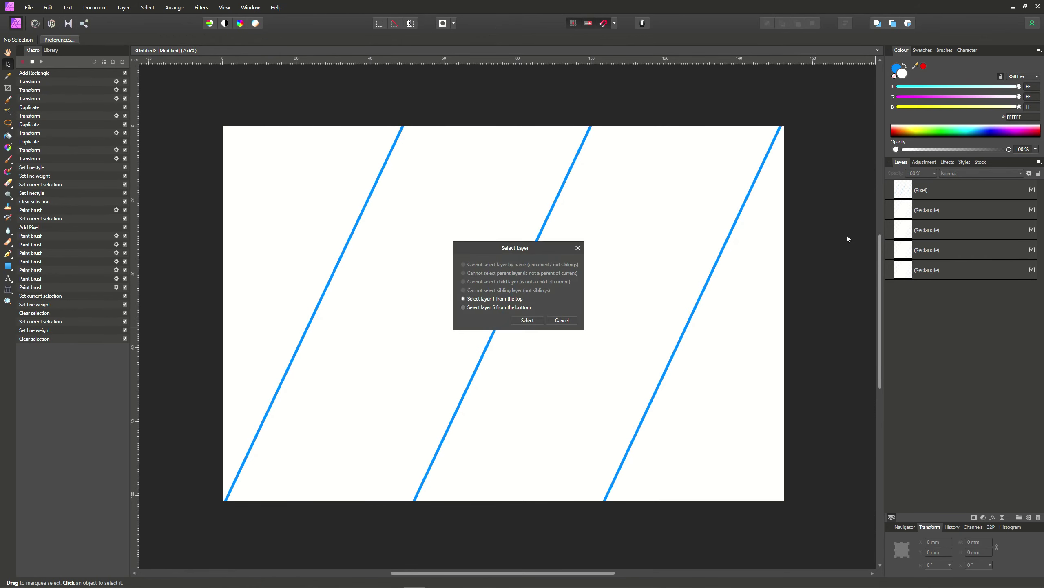
click(529, 321)
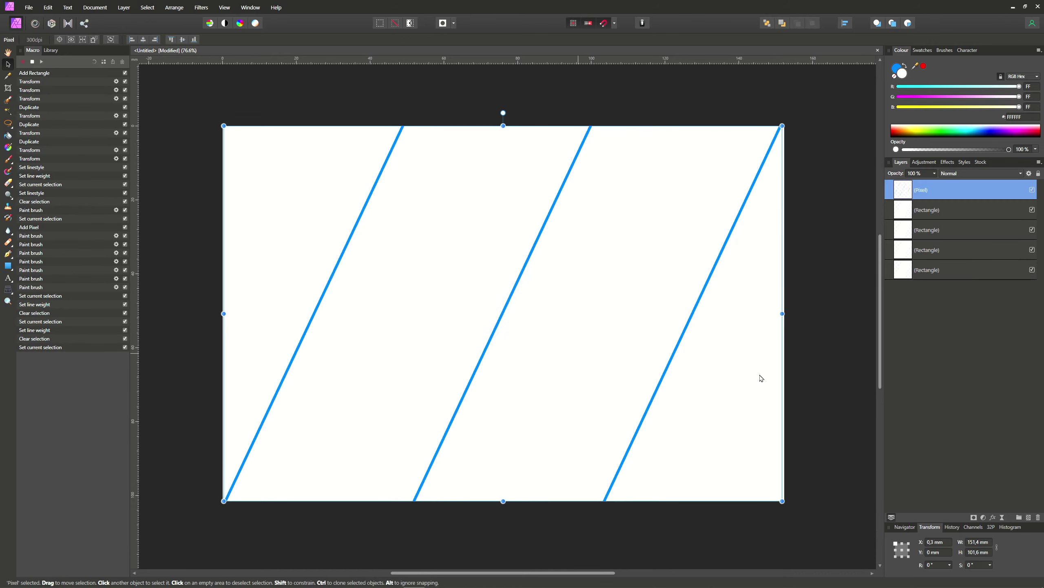
Add a light blue Colour Overlay effect to the Pixel layer's painted lines
click(995, 518)
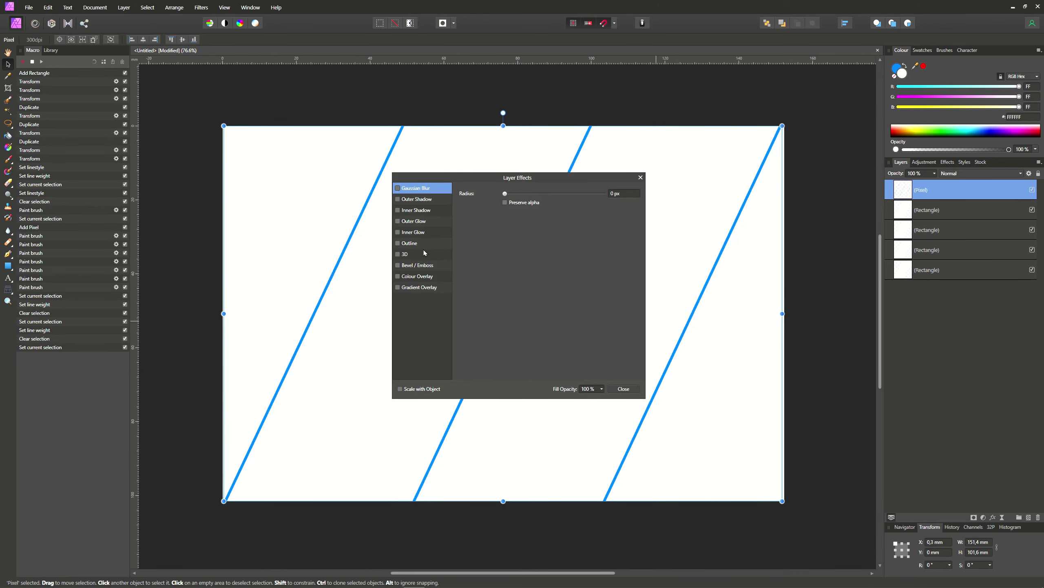
click(398, 276)
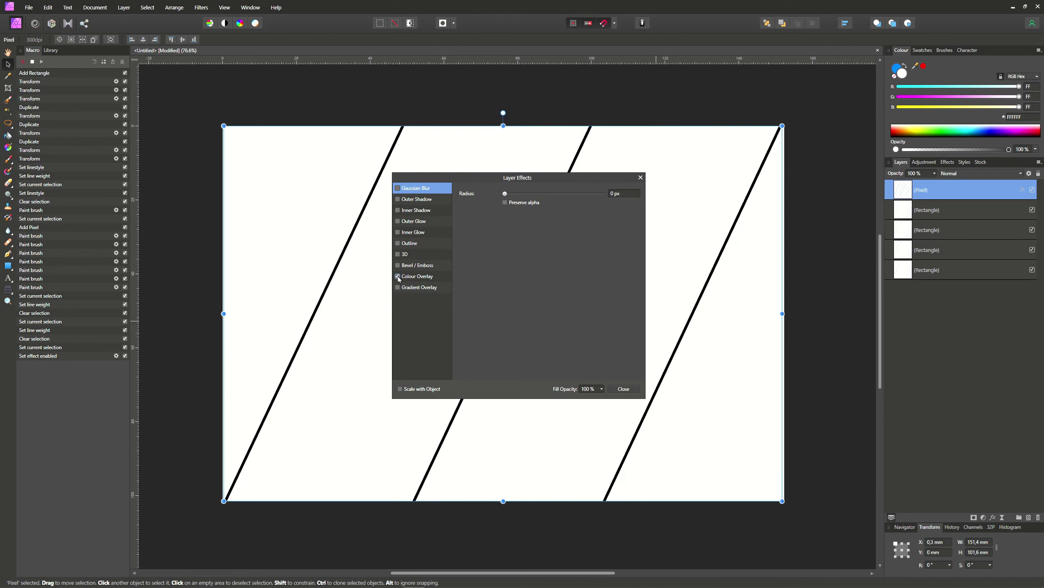
click(422, 277)
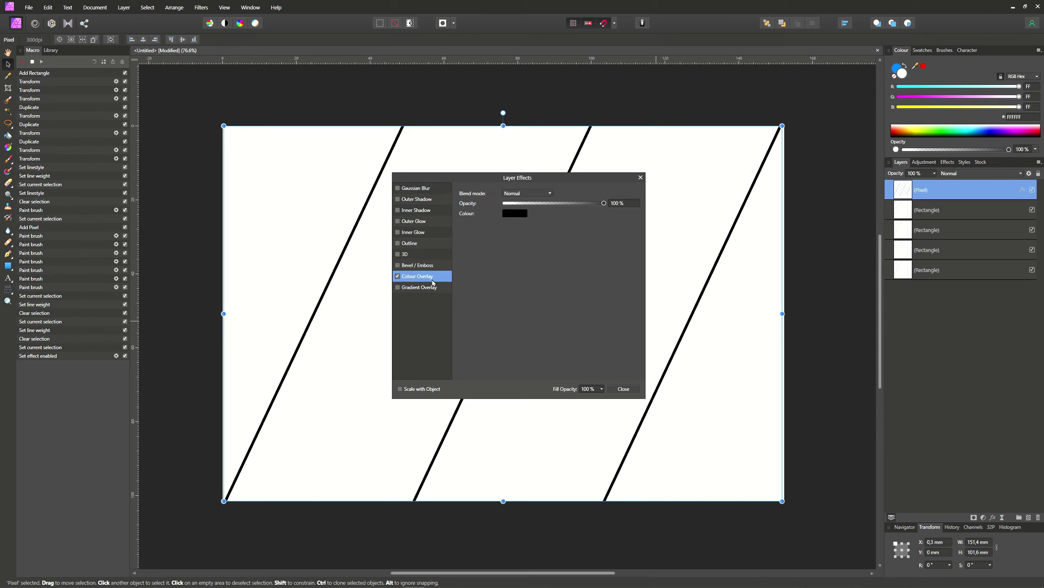
click(518, 213)
click(528, 291)
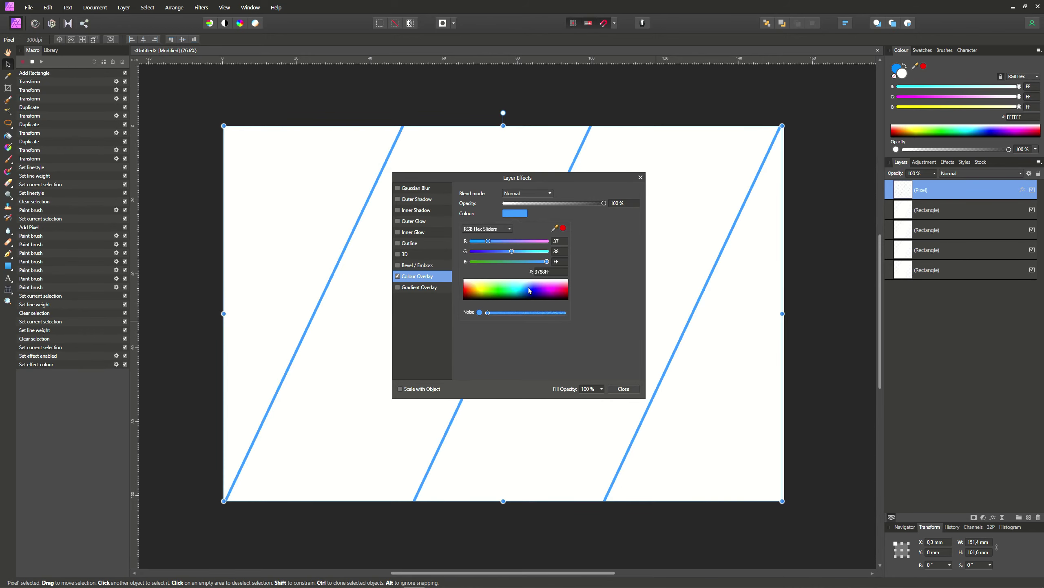
click(529, 290)
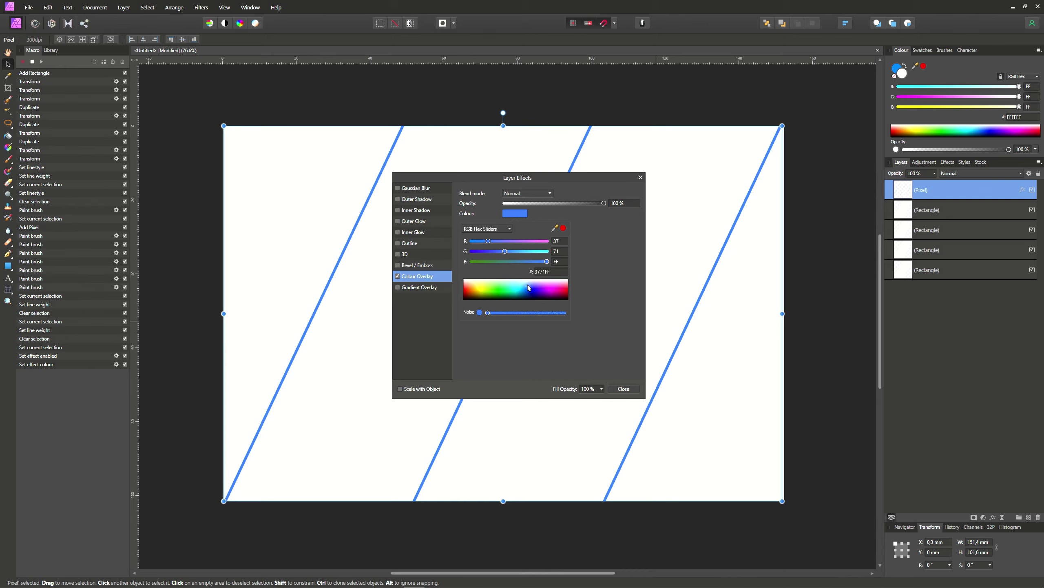
click(527, 289)
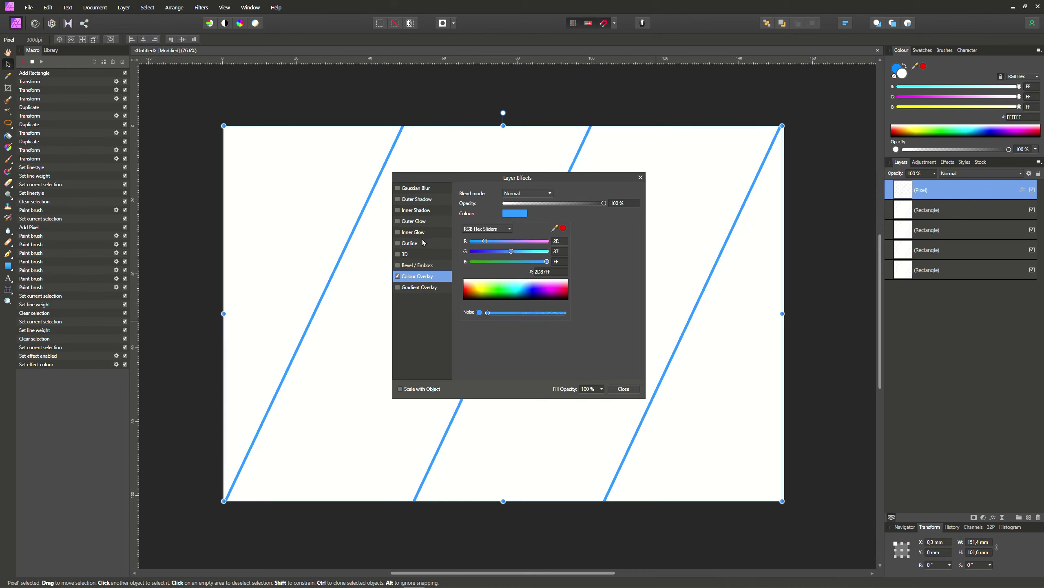
click(398, 222)
Make the outer glow pale cyan in Normal blend mode, with lower intensity and slightly larger radius
click(509, 237)
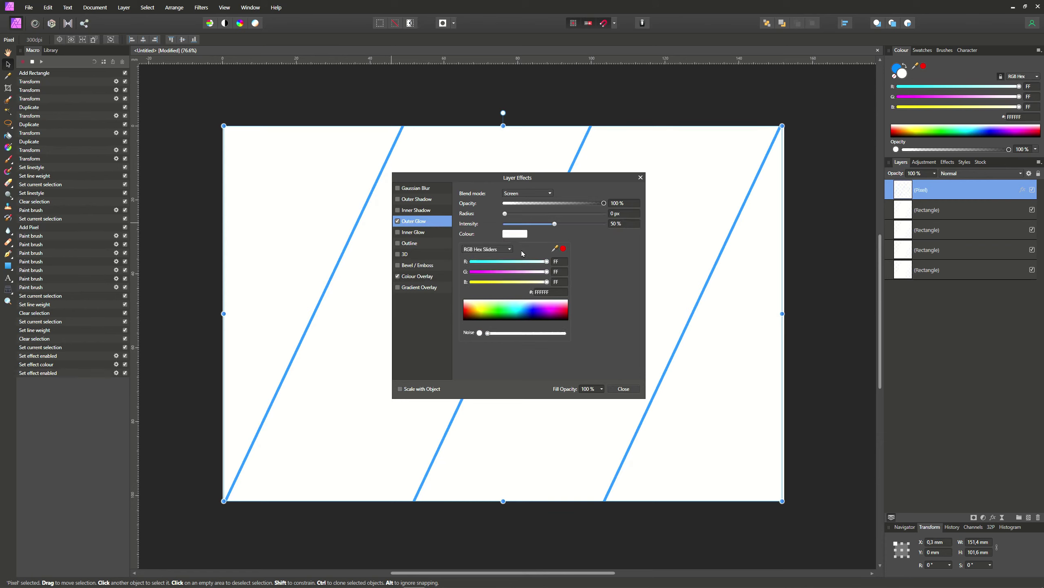
click(521, 308)
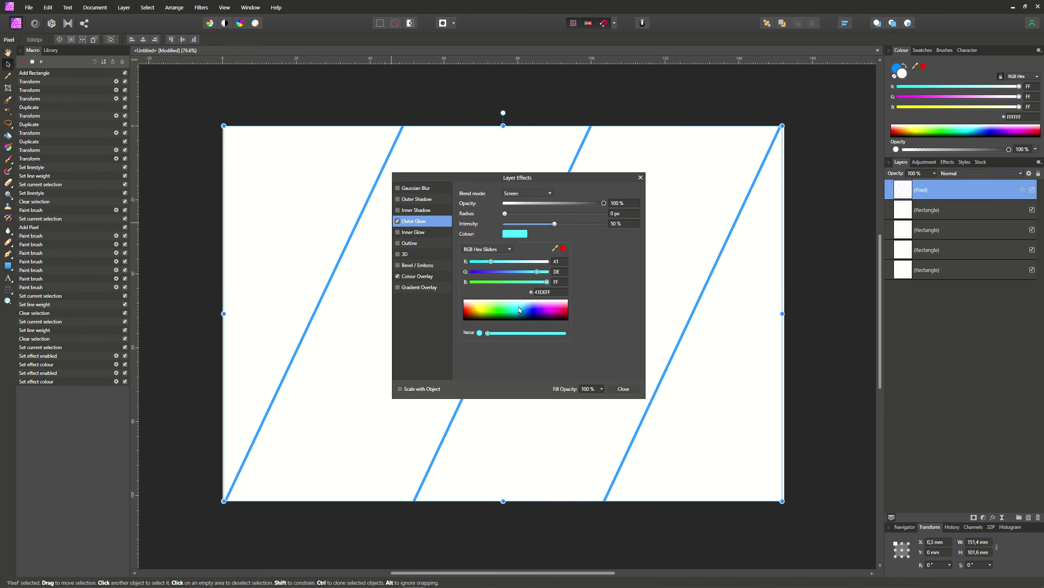
mouse_move(491, 261)
mouse_down()
mouse_move(554, 275)
mouse_move(512, 262)
mouse_up()
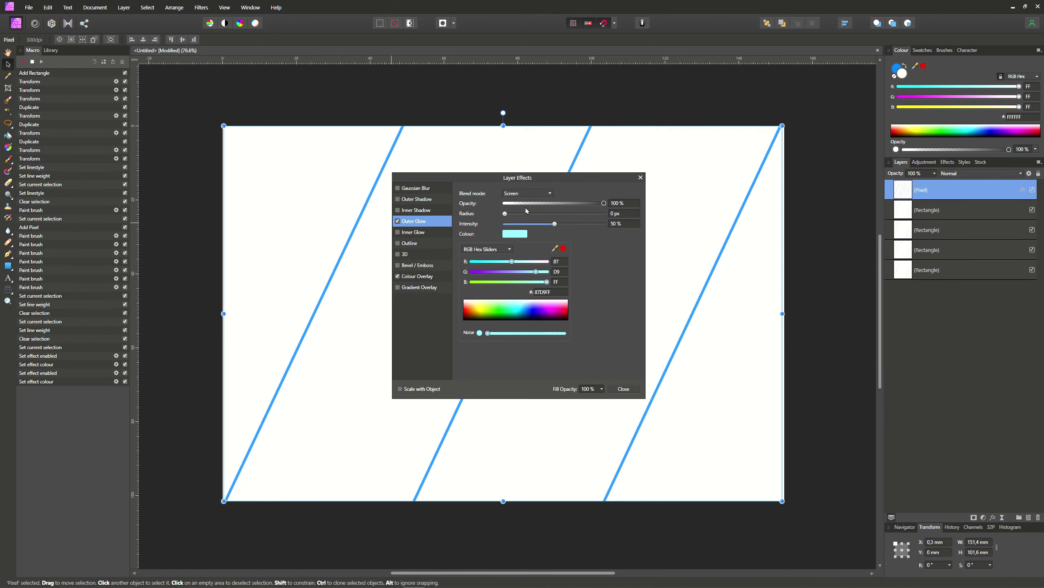
click(550, 194)
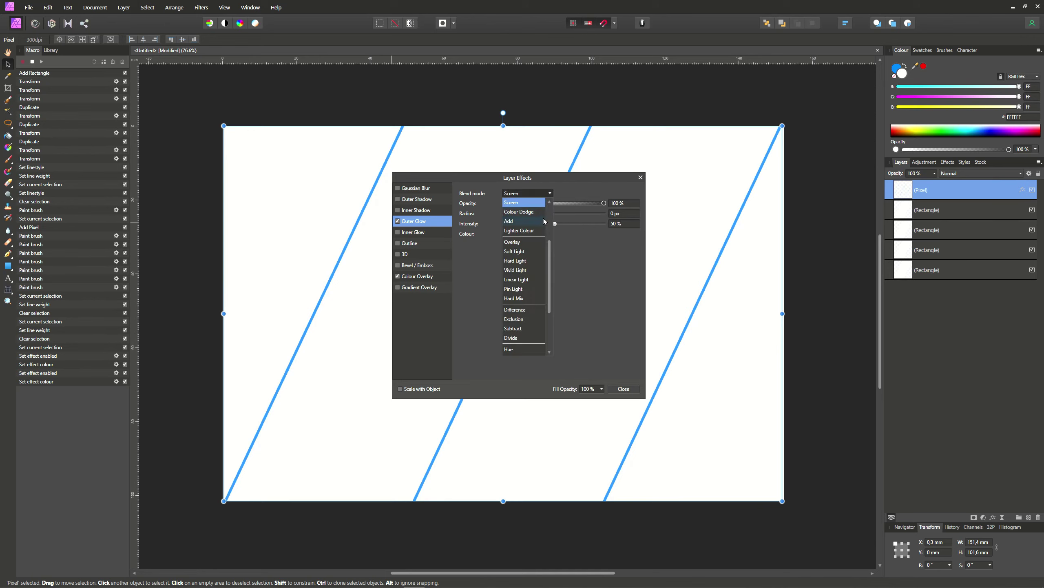
scroll(544, 222, up, 3)
click(515, 203)
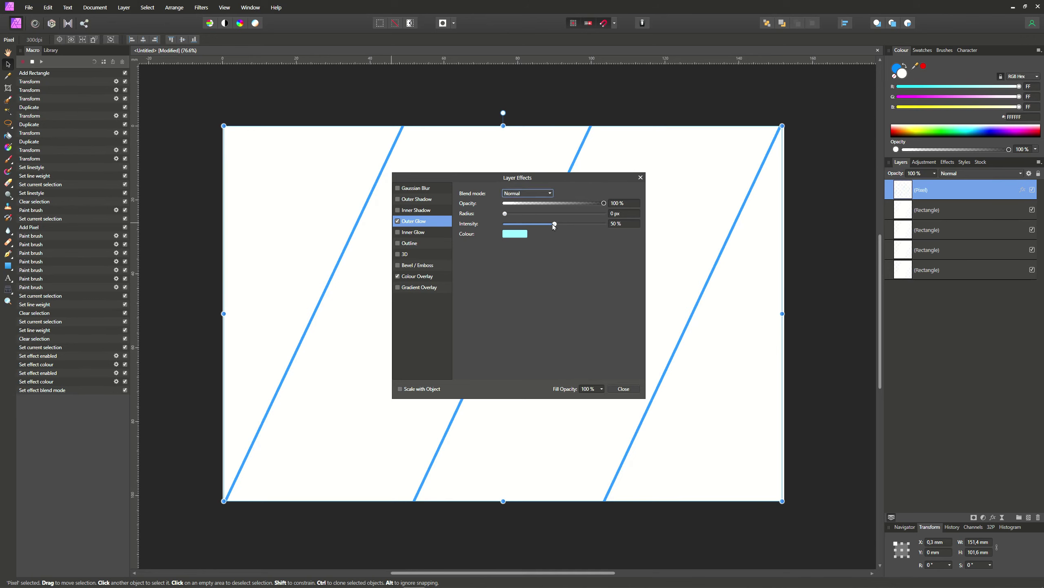
drag(553, 227, 527, 227)
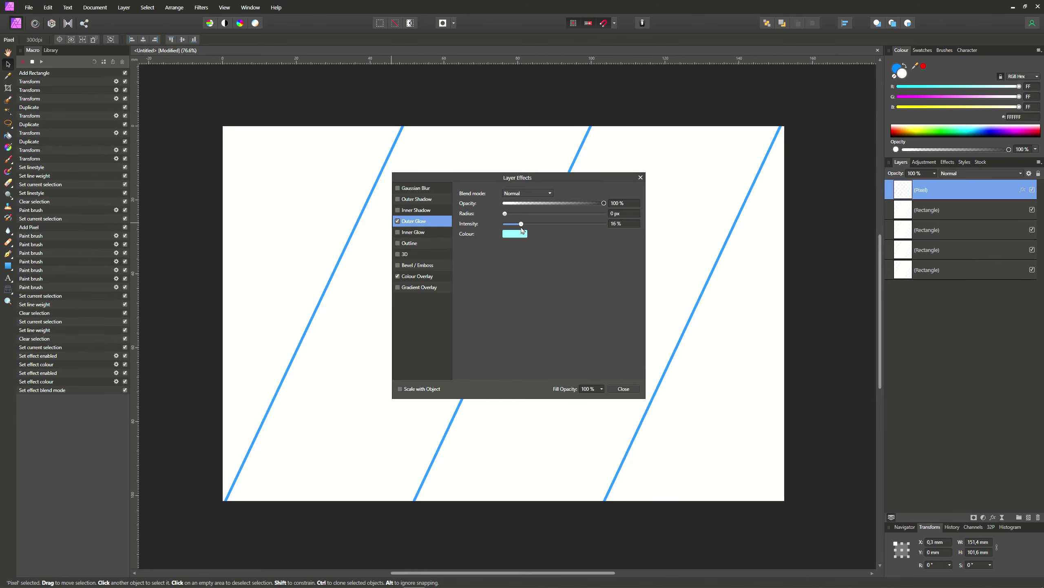
mouse_move(505, 213)
mouse_down()
mouse_move(561, 225)
mouse_move(530, 234)
mouse_up()
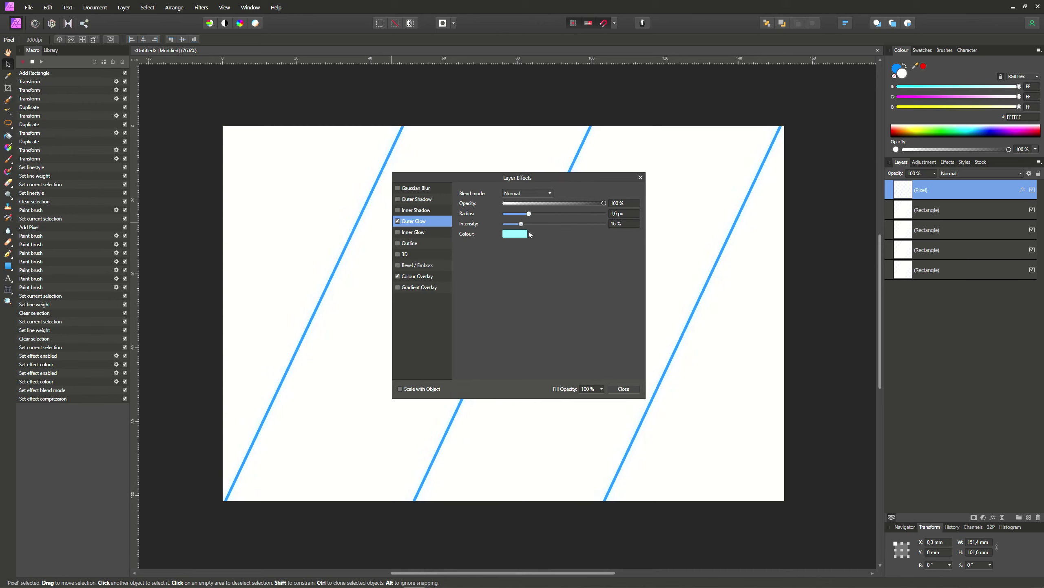
Refine the glow colour, increase its radius, enable Scale with Object, and close the effects
click(515, 234)
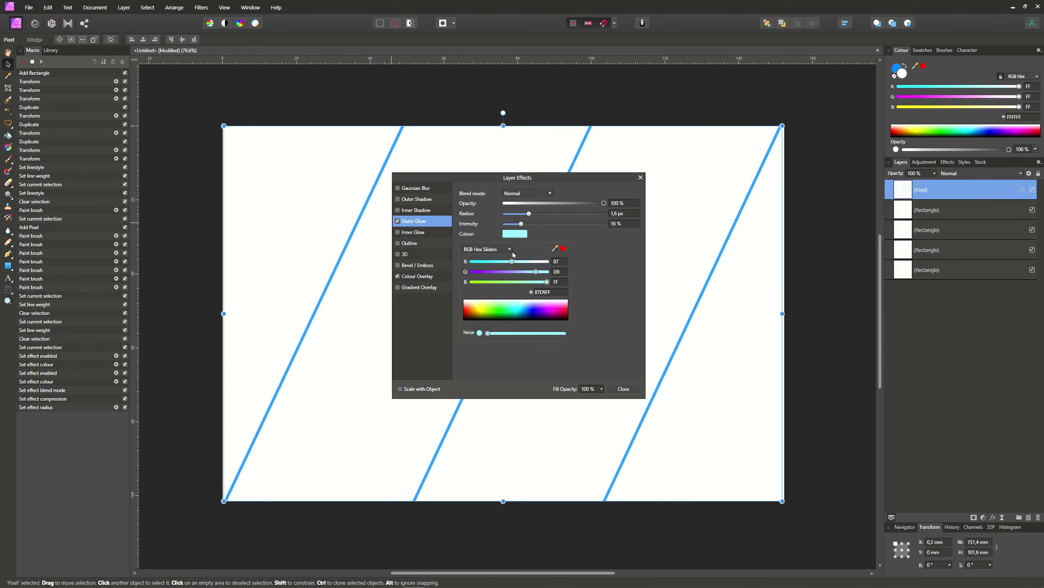
click(507, 261)
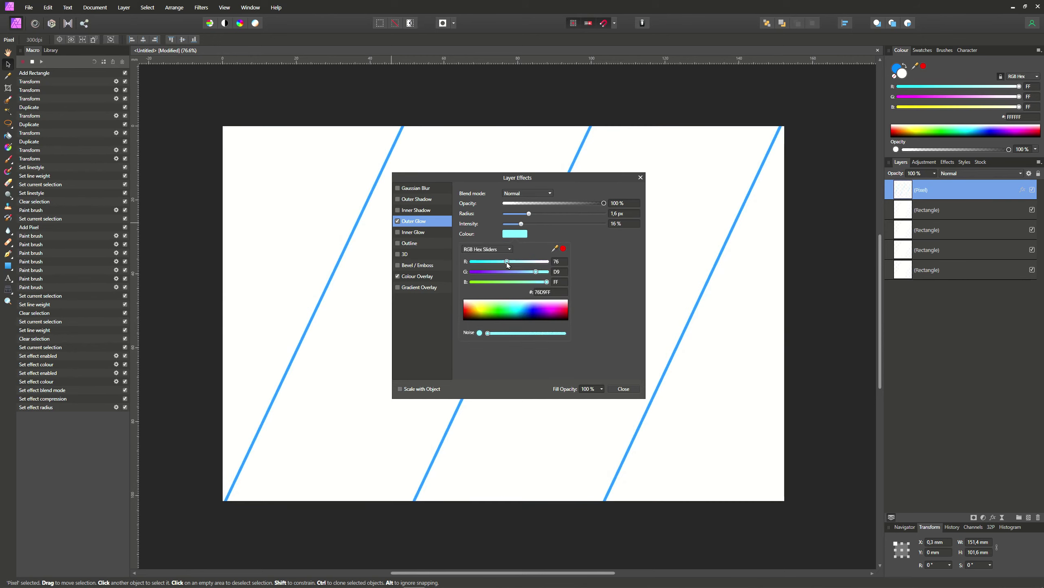
click(529, 214)
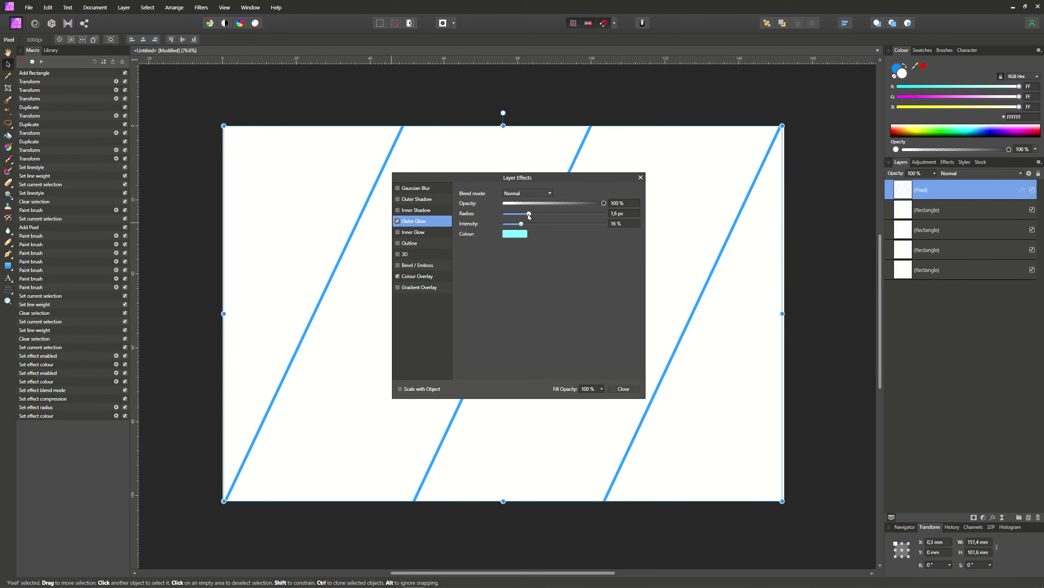
drag(529, 213, 555, 220)
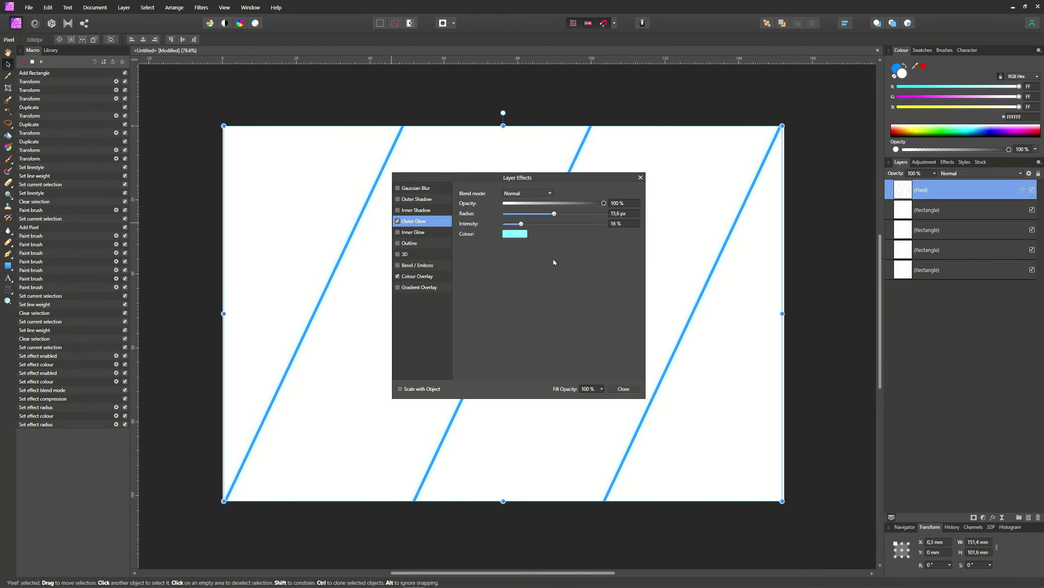
click(399, 388)
click(624, 389)
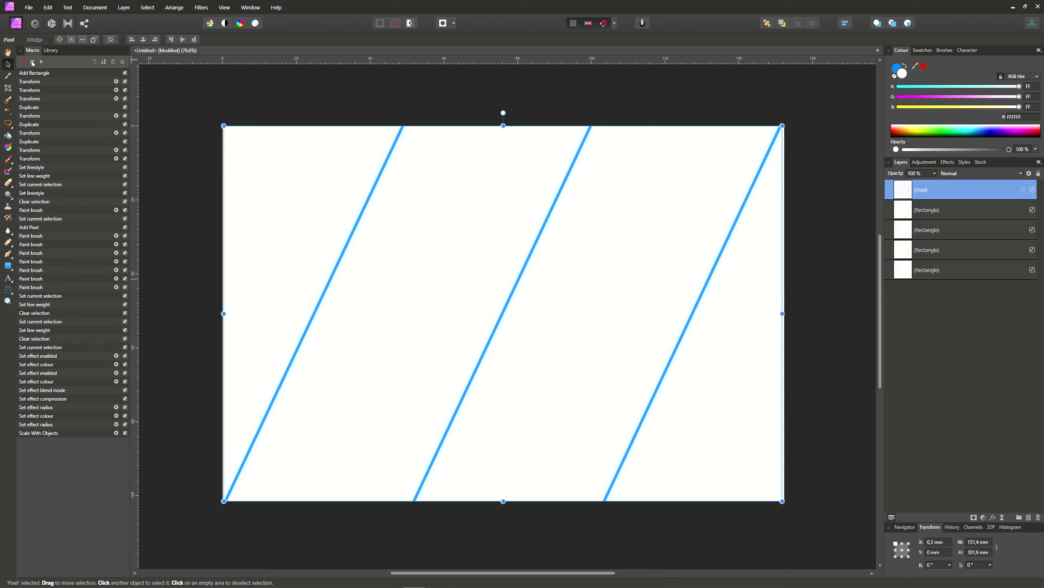
Stop the macro recording and add a new Macros category in the macro Library
click(33, 63)
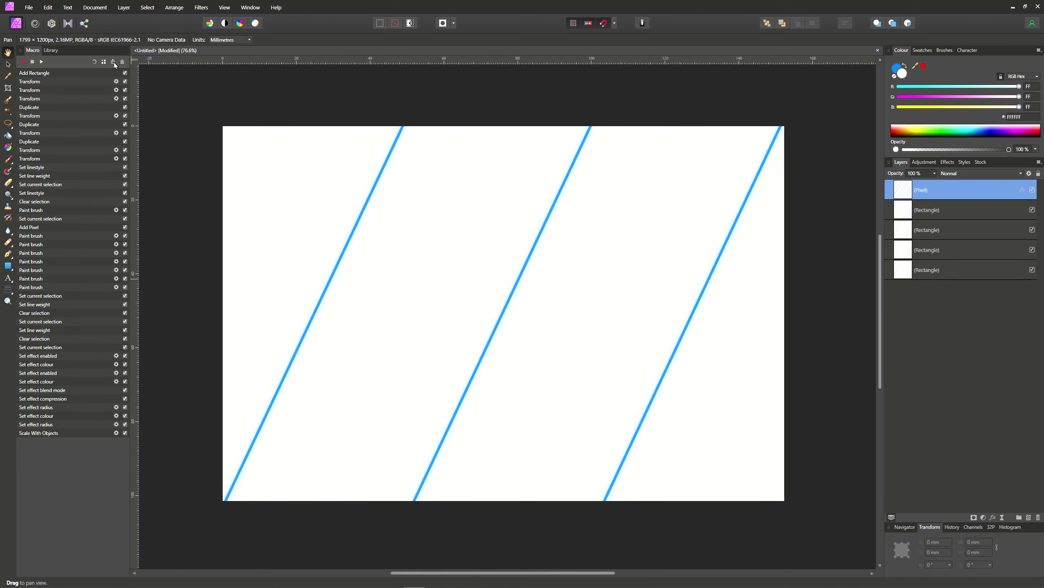
click(52, 50)
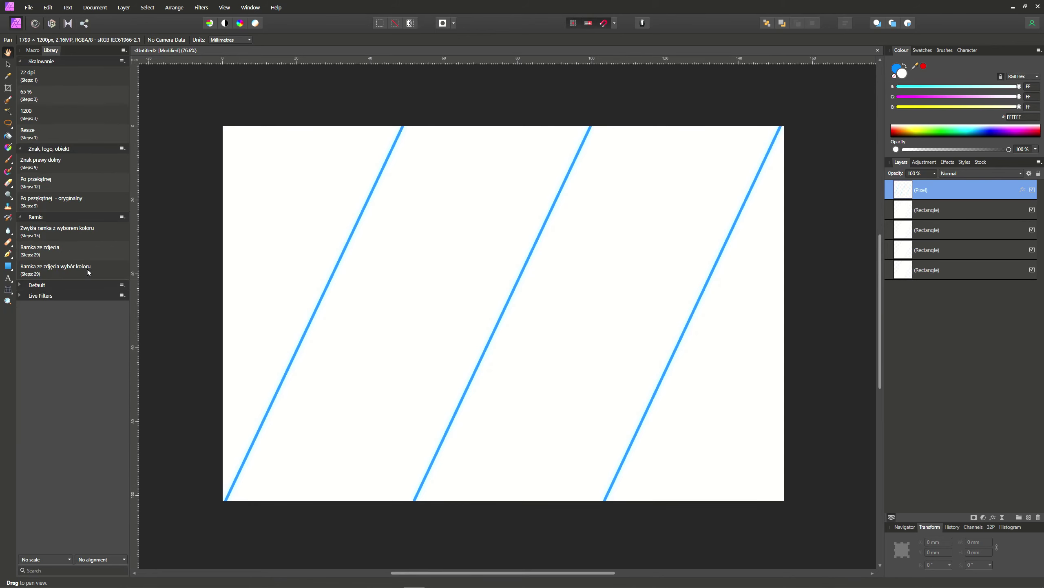
click(124, 51)
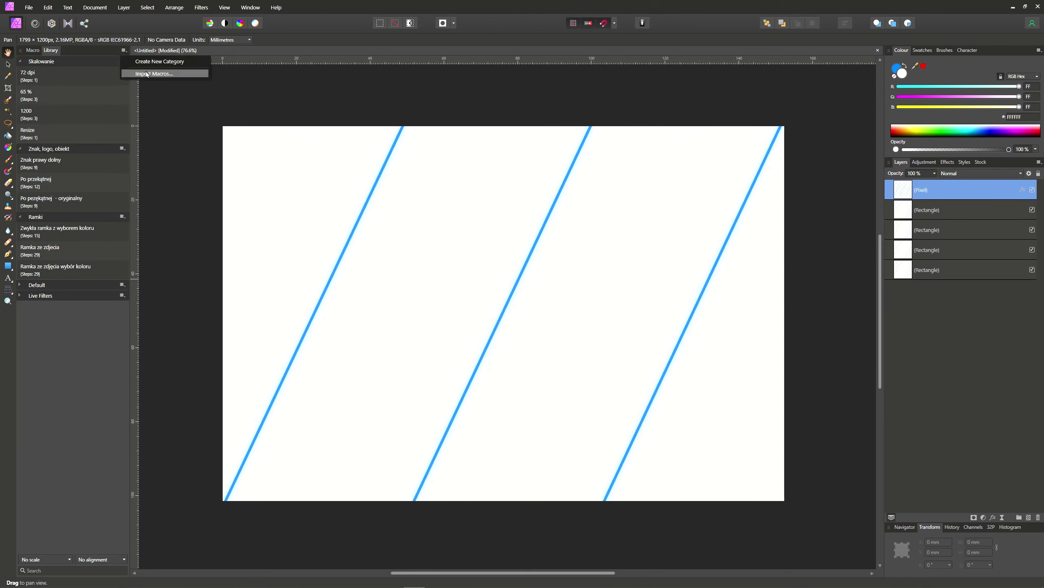
click(165, 62)
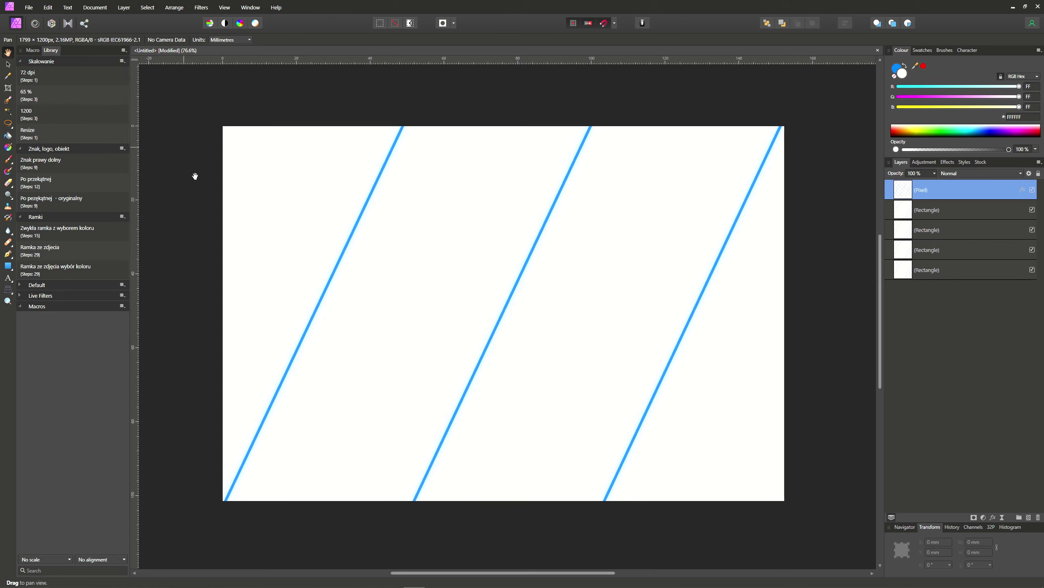
Move the Macros category up above Live Filters and Default
click(122, 306)
click(136, 338)
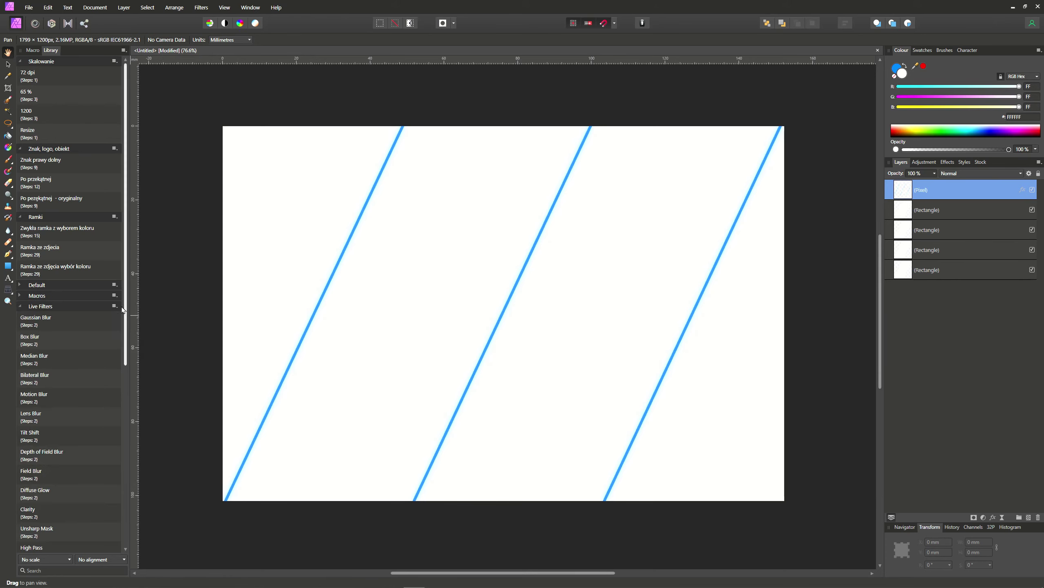
click(31, 308)
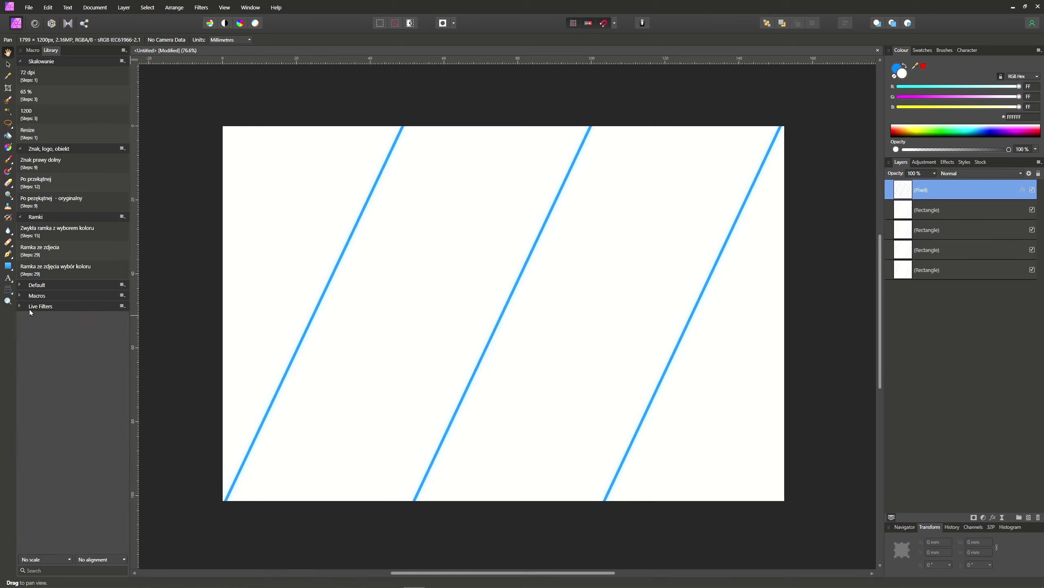
click(122, 295)
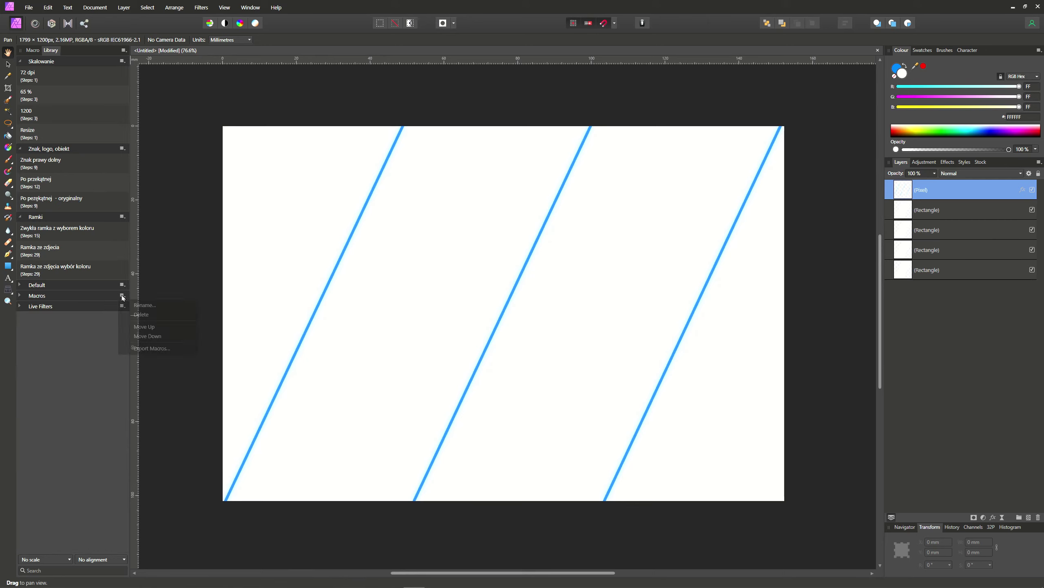
click(143, 327)
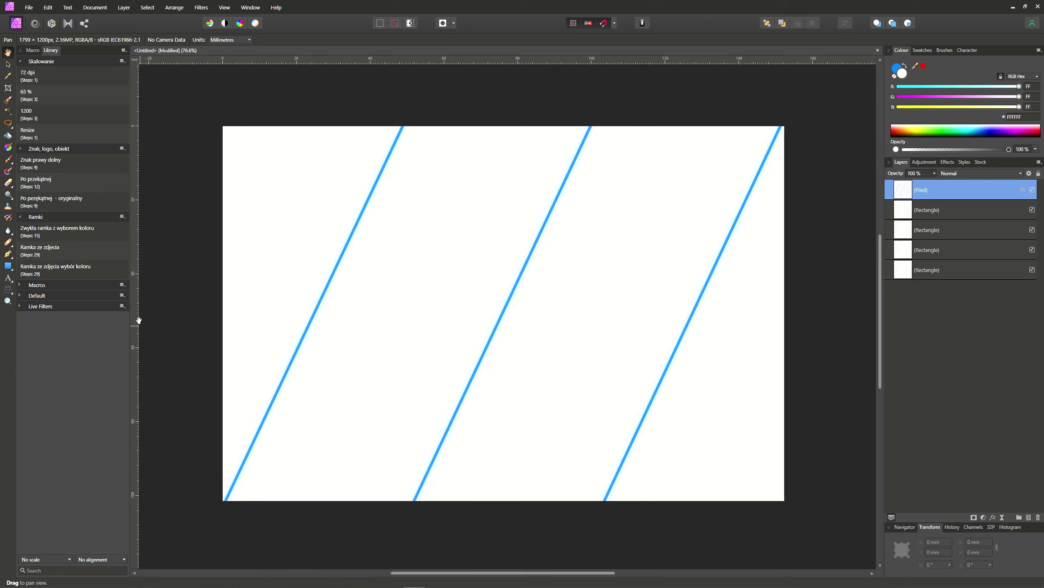
Rename the new Macros library category to 'Podział dokumentu' and go back to the recorded macro steps
click(122, 284)
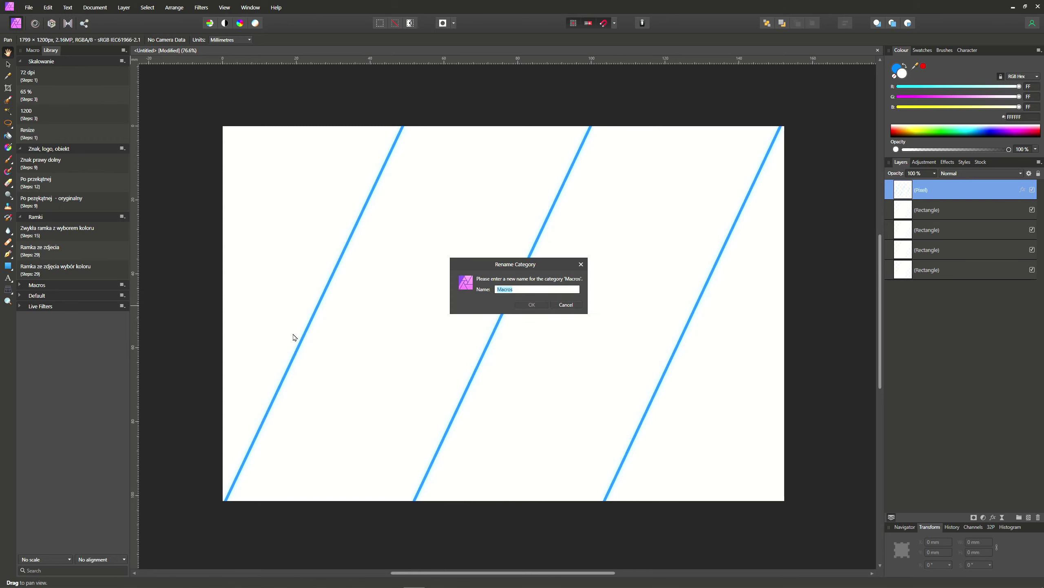
text(Podz)
text(iał do)
text(kumentu)
click(532, 305)
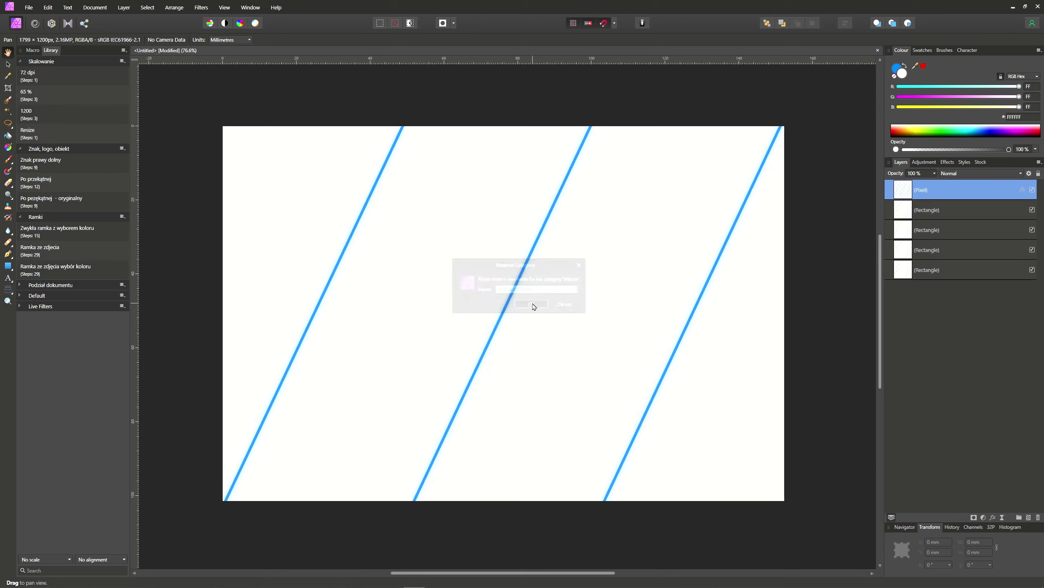
click(33, 50)
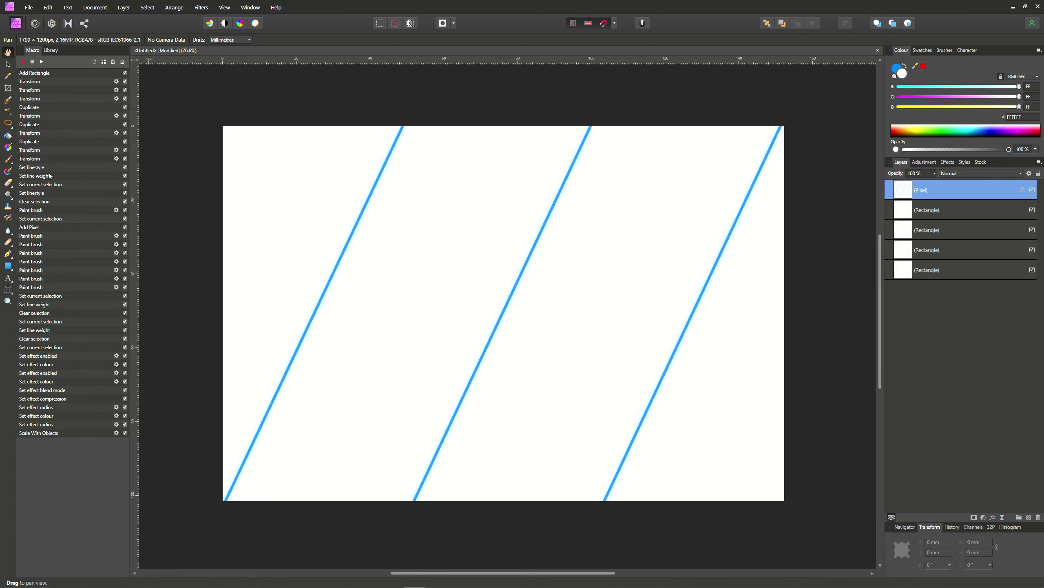
Add the recording to the library as the 'Kolaż zdjęć' macro in the Podział dokumentu category
click(104, 62)
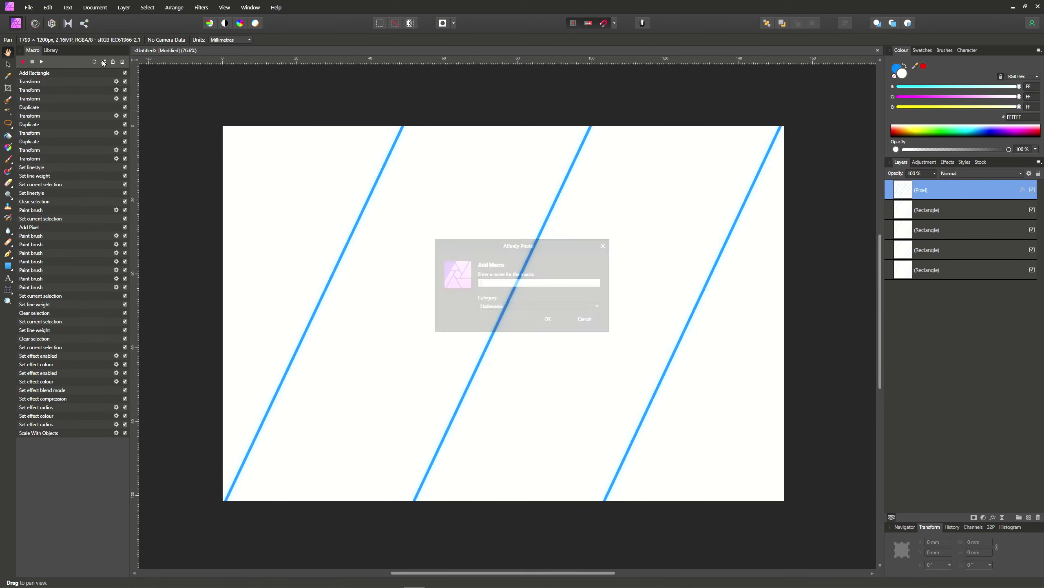
click(531, 307)
click(506, 344)
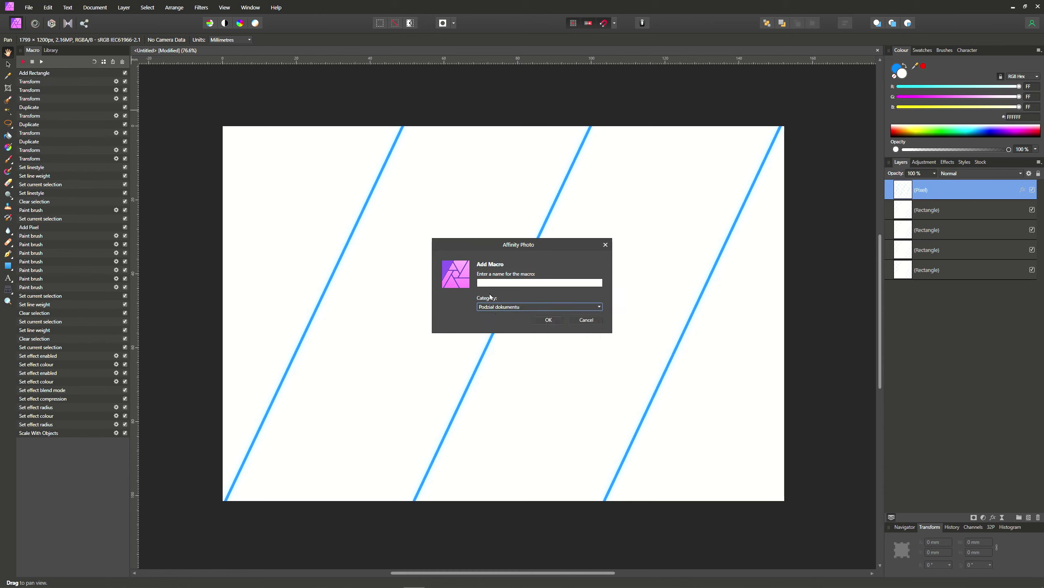
click(486, 282)
text(Kolaż zdjęc)
key(Return)
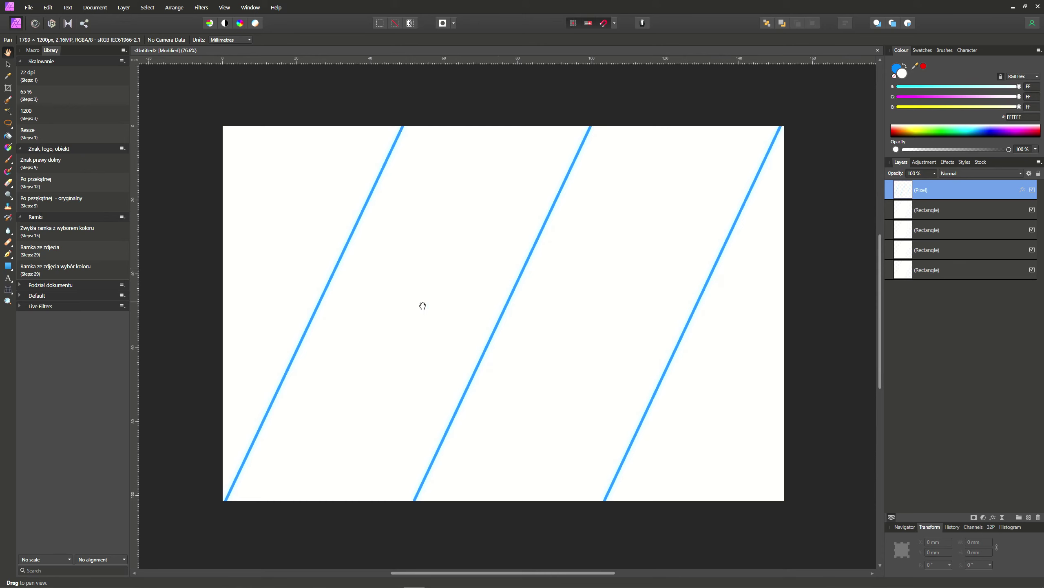
Expand Podział dokumentu to show the Kolaż zdjęć macro, then delete all five layers
click(19, 285)
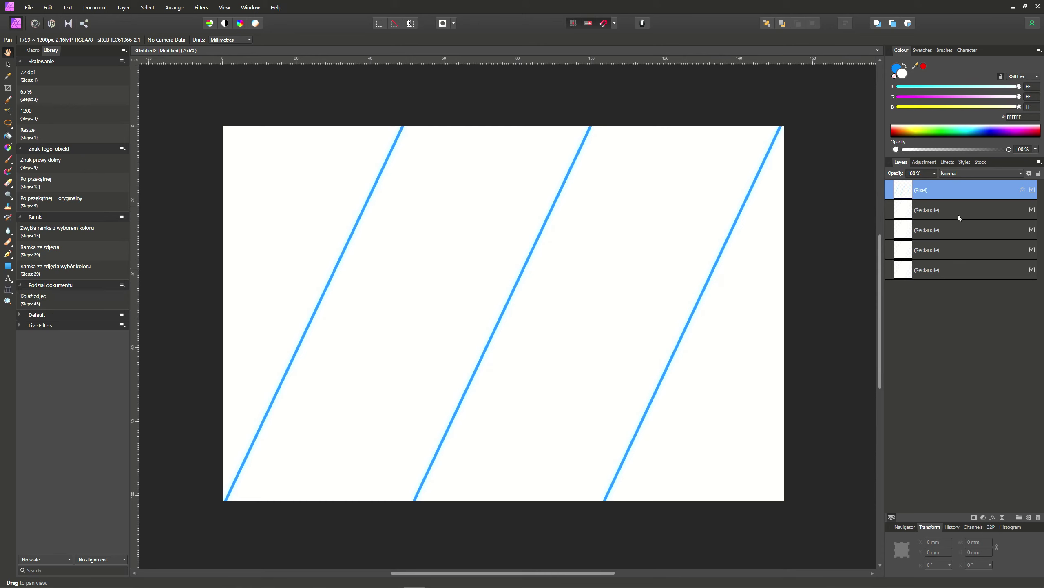
double_click(942, 189)
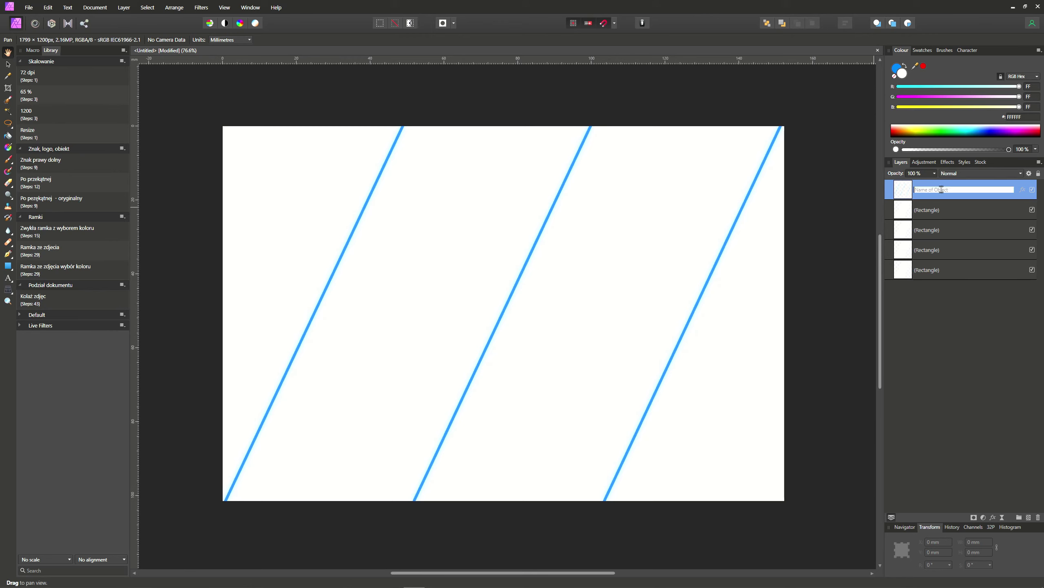
shift+click(975, 271)
key(Delete)
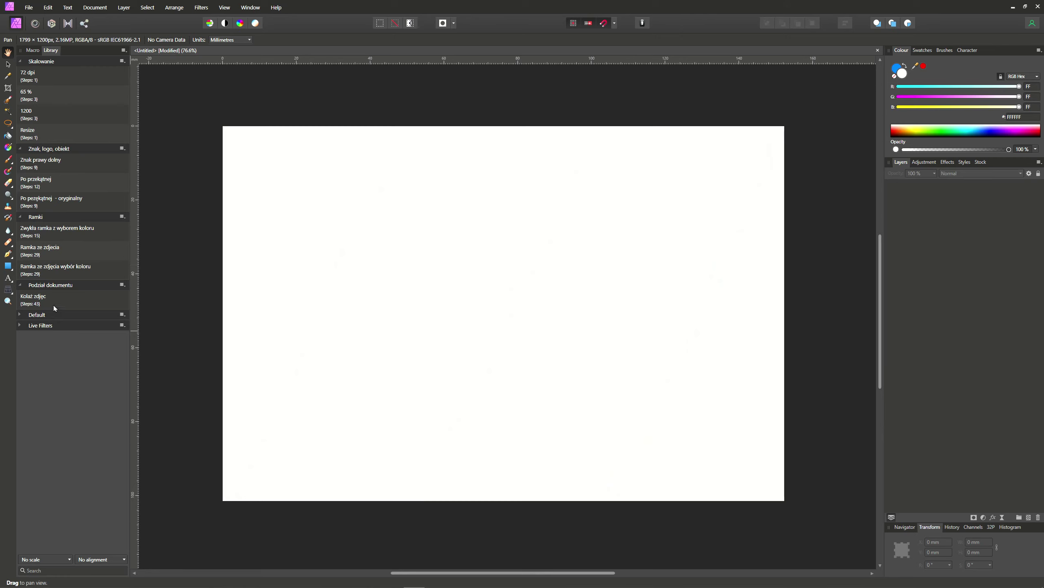
Rename the Kolaż zdjęć macro by appending ' 6x4 cale' to its name
right_click(35, 298)
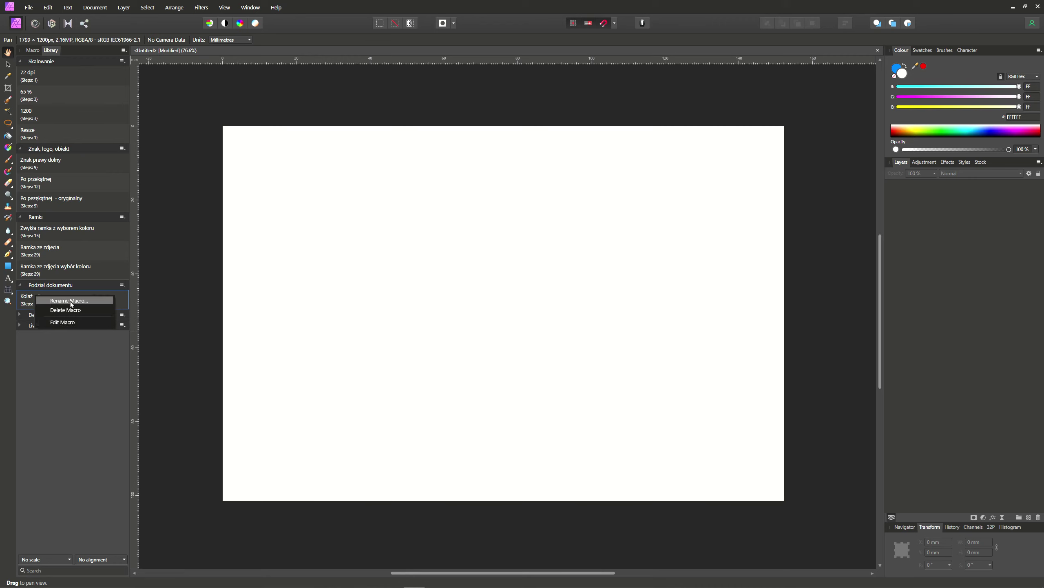
click(58, 302)
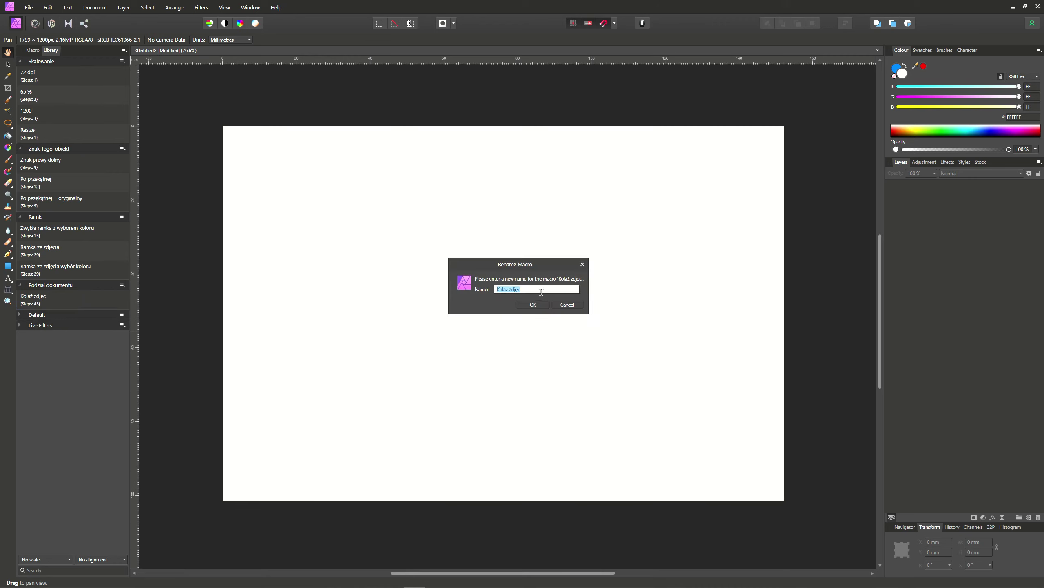
click(525, 289)
text(6x4 cale)
key(Return)
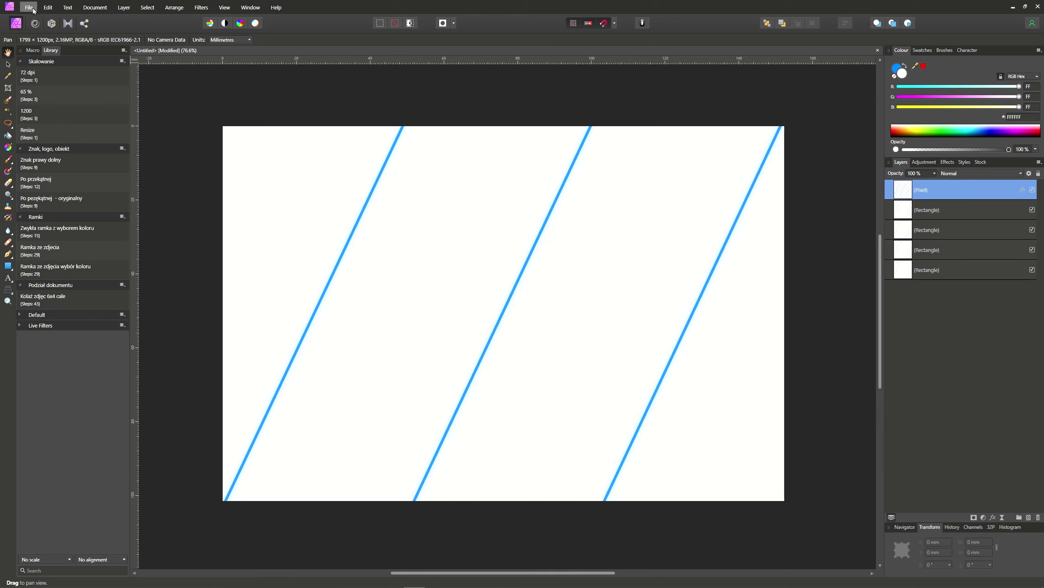
Dismiss the File > Open browser without opening anything and show the Stock photo panel
click(34, 10)
click(44, 190)
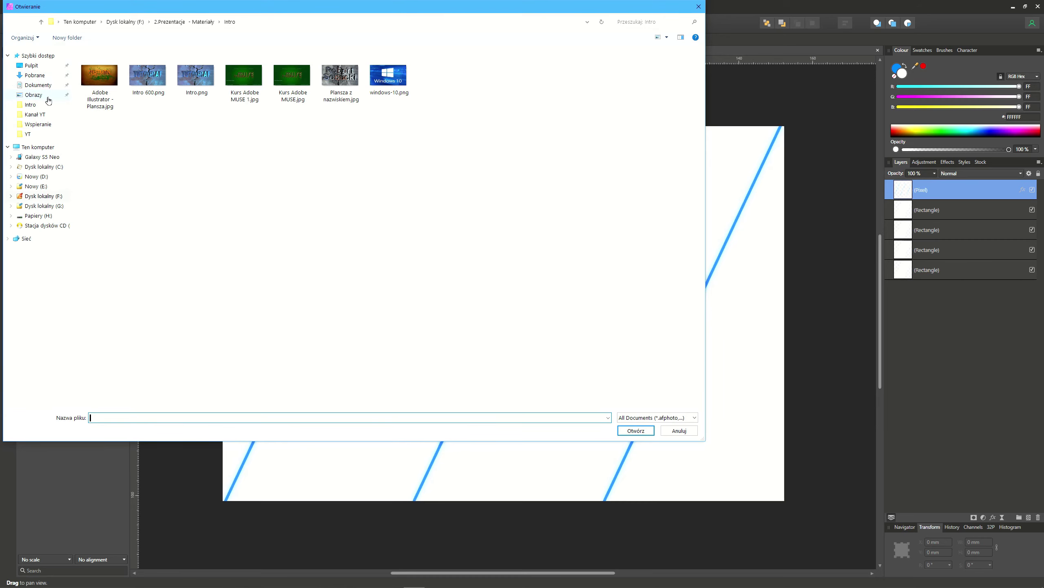
click(699, 6)
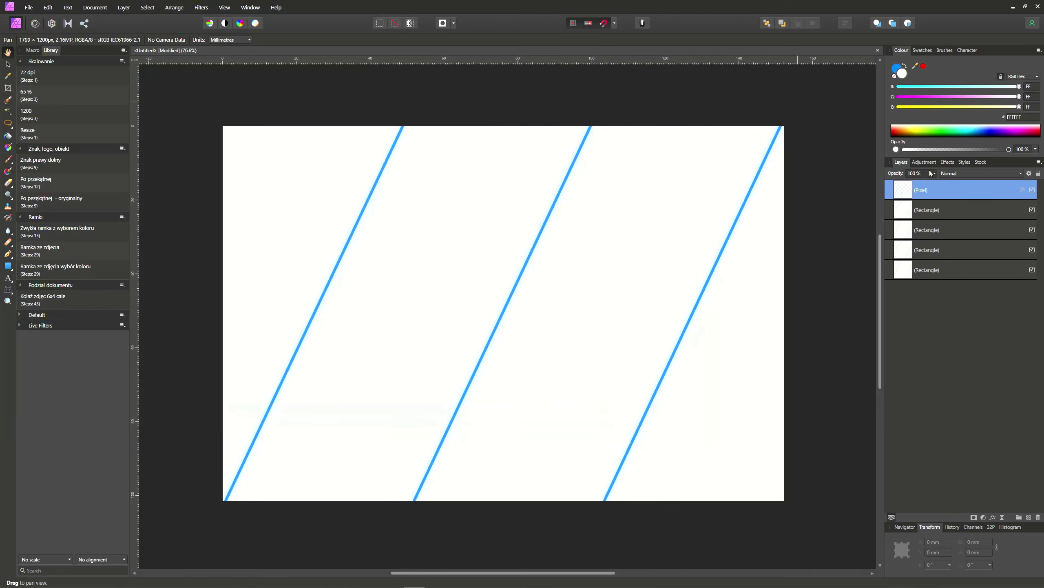
click(981, 162)
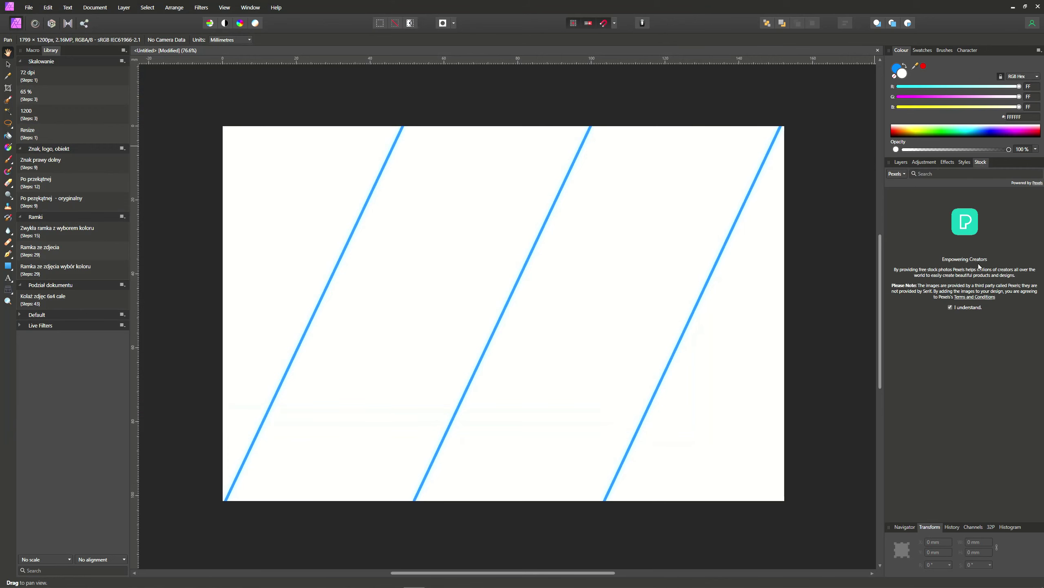
Search Pexels stock for 'Sun' and place the purple sunset tree photo onto the canvas
click(907, 175)
click(899, 186)
click(944, 173)
text(Sun)
key(Return)
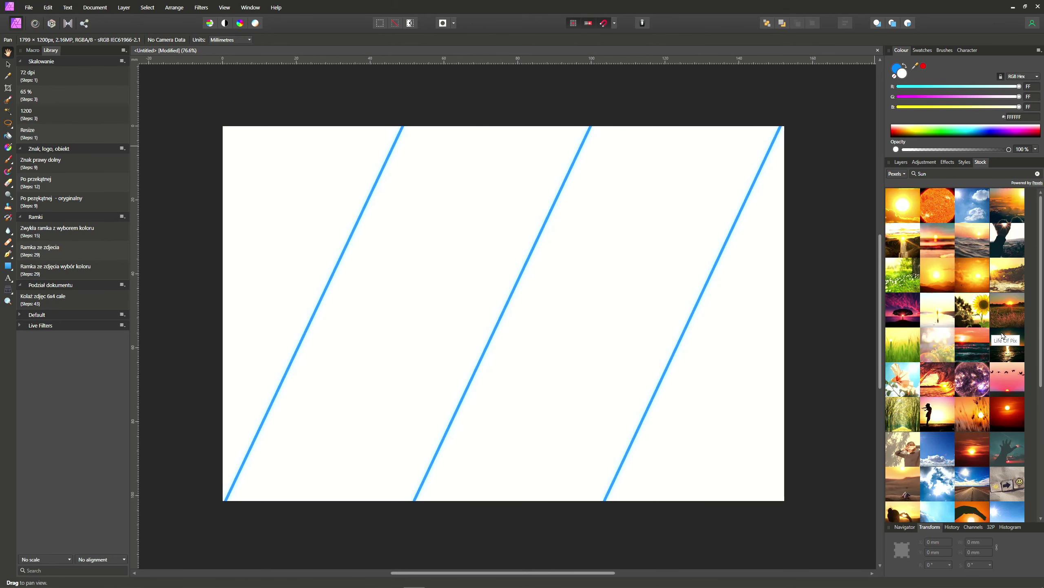
mouse_move(905, 313)
mouse_down()
mouse_move(449, 288)
mouse_move(458, 320)
mouse_up()
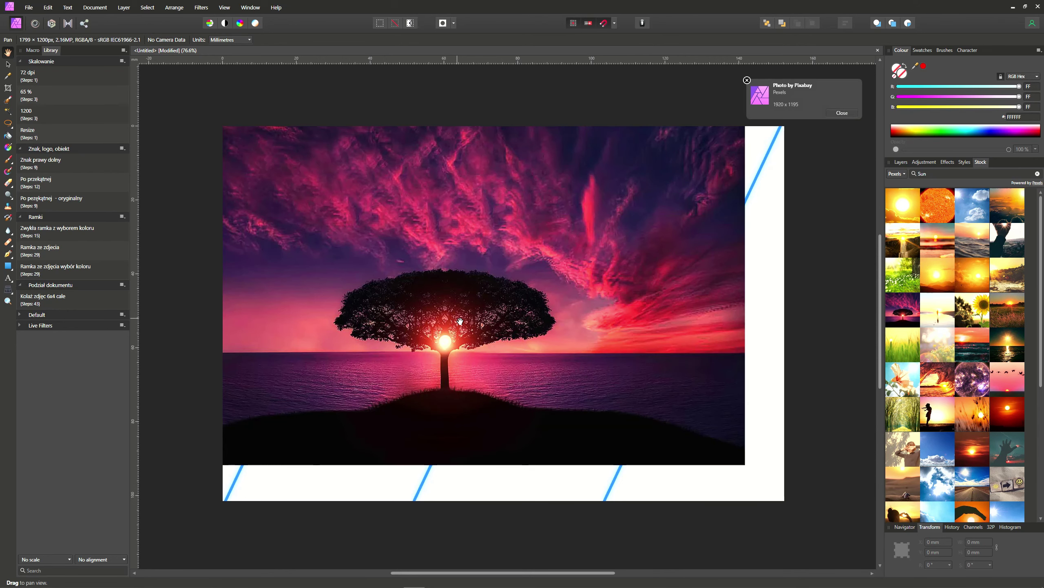
click(843, 117)
drag(444, 266, 446, 265)
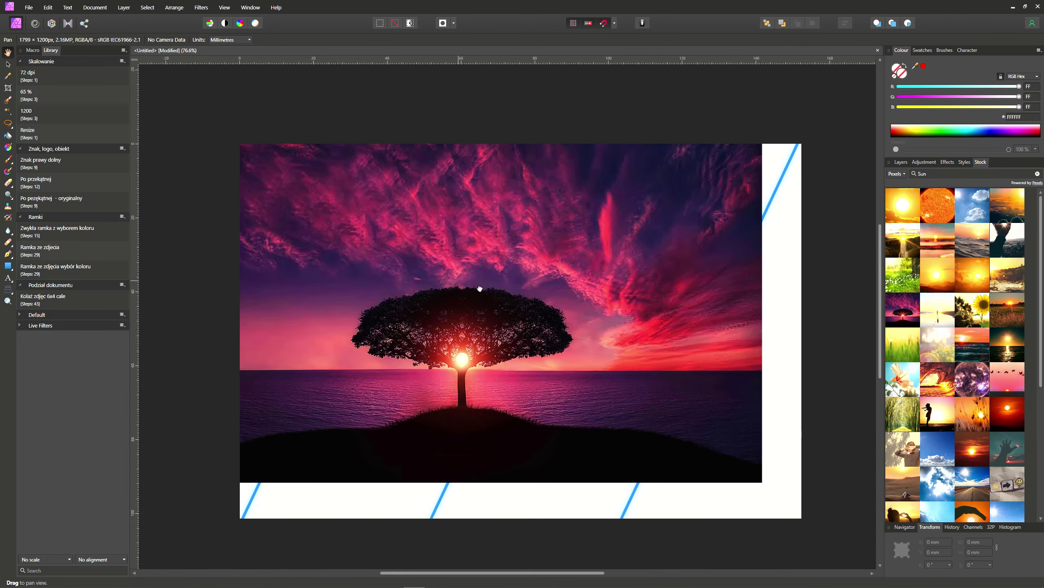
Move the tree photo layer down to sit just above the last rectangle in Layers
click(901, 162)
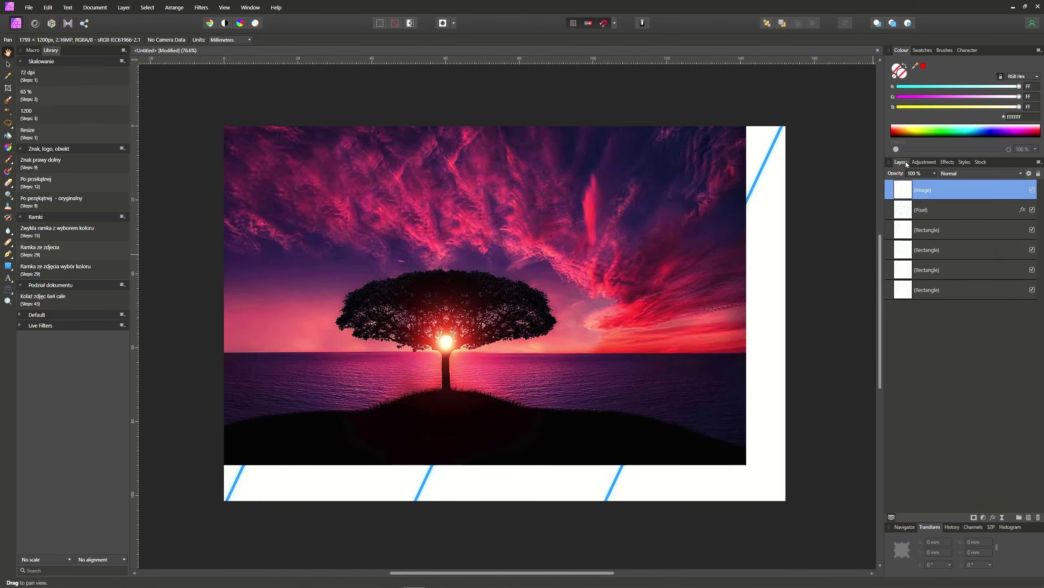
drag(943, 196, 950, 282)
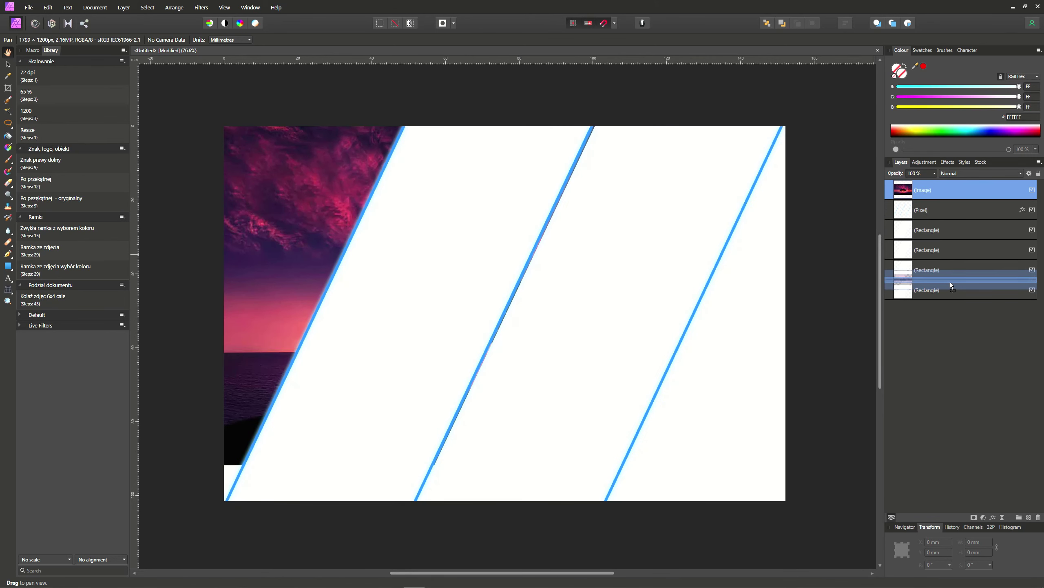
drag(950, 283, 950, 283)
drag(319, 226, 328, 215)
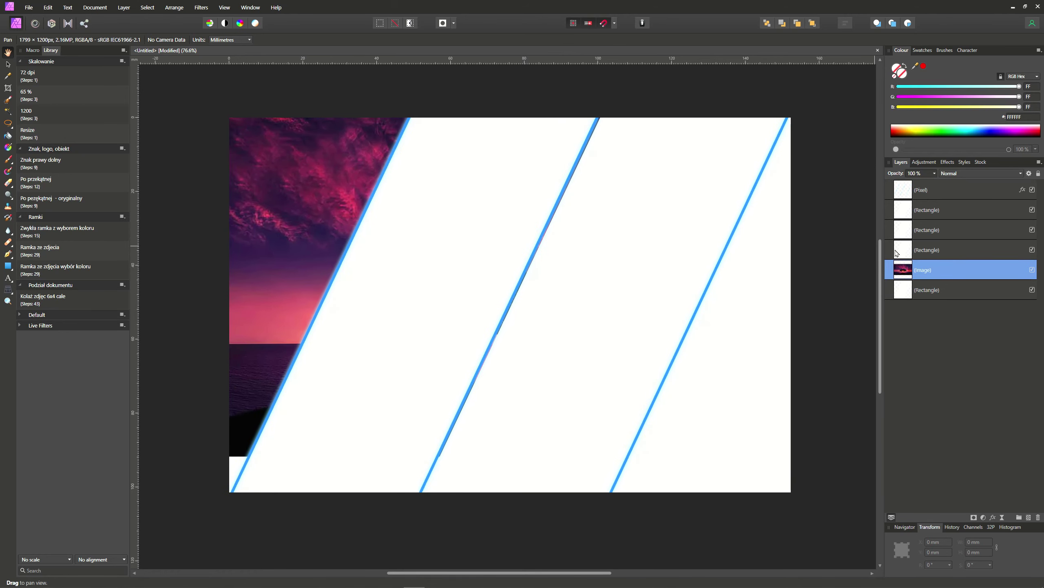
Rasterise the tree photo, align it to the page's left edge and stretch it past top and bottom
right_click(941, 269)
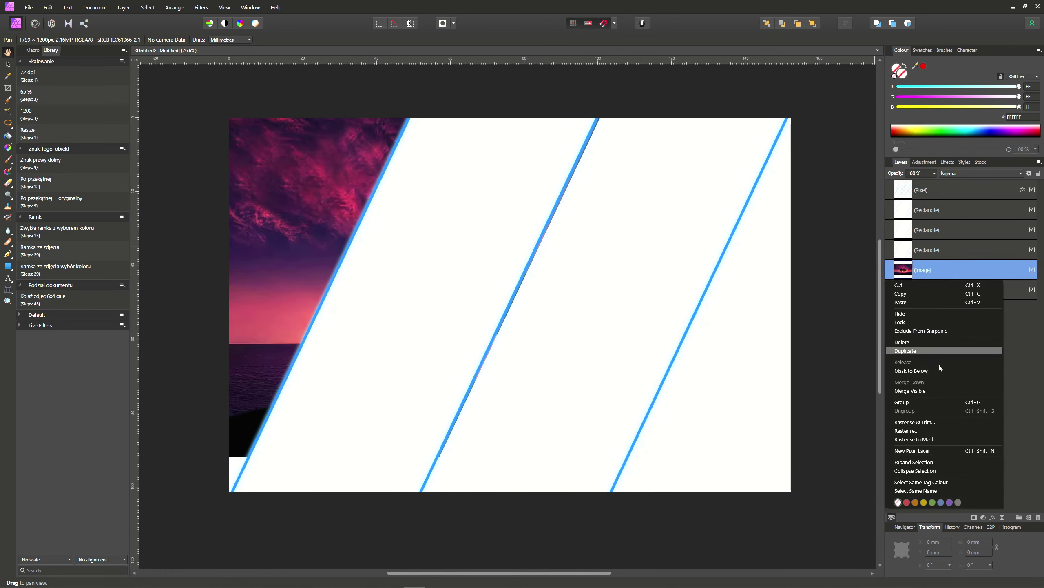
click(911, 432)
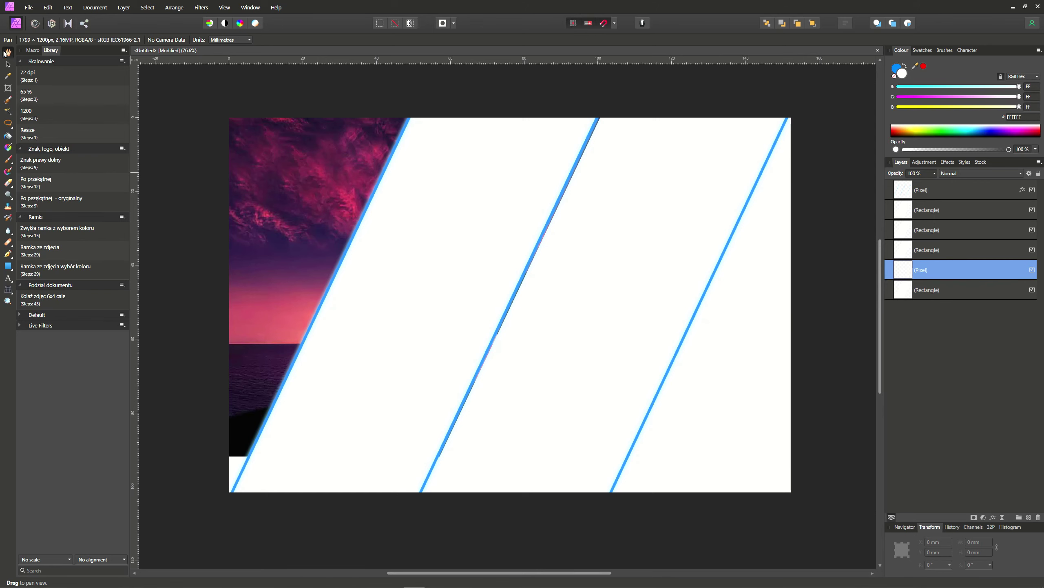
click(8, 65)
drag(230, 266, 166, 286)
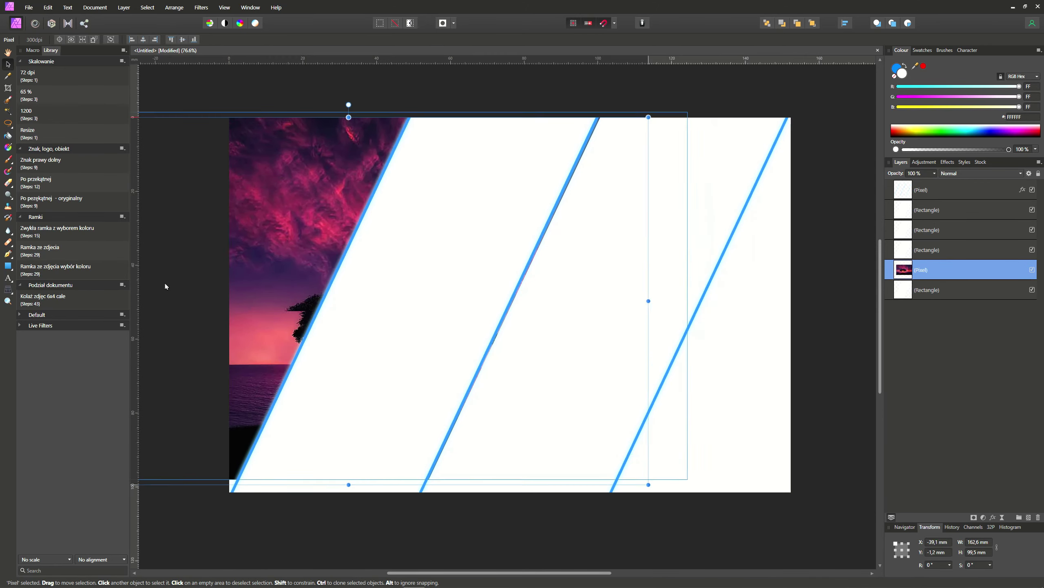
drag(274, 278, 182, 240)
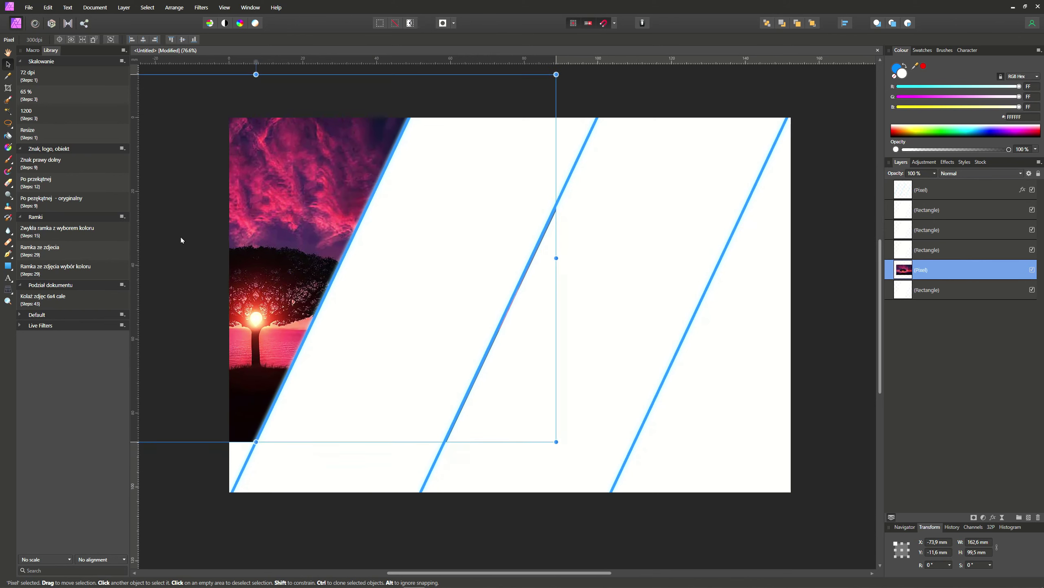
drag(182, 240, 164, 287)
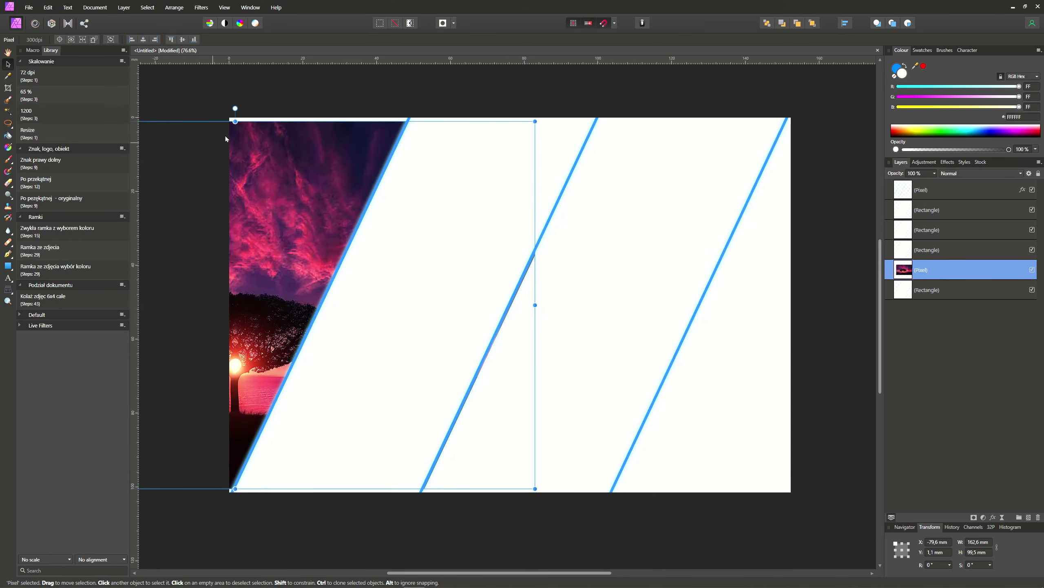
drag(236, 121, 235, 105)
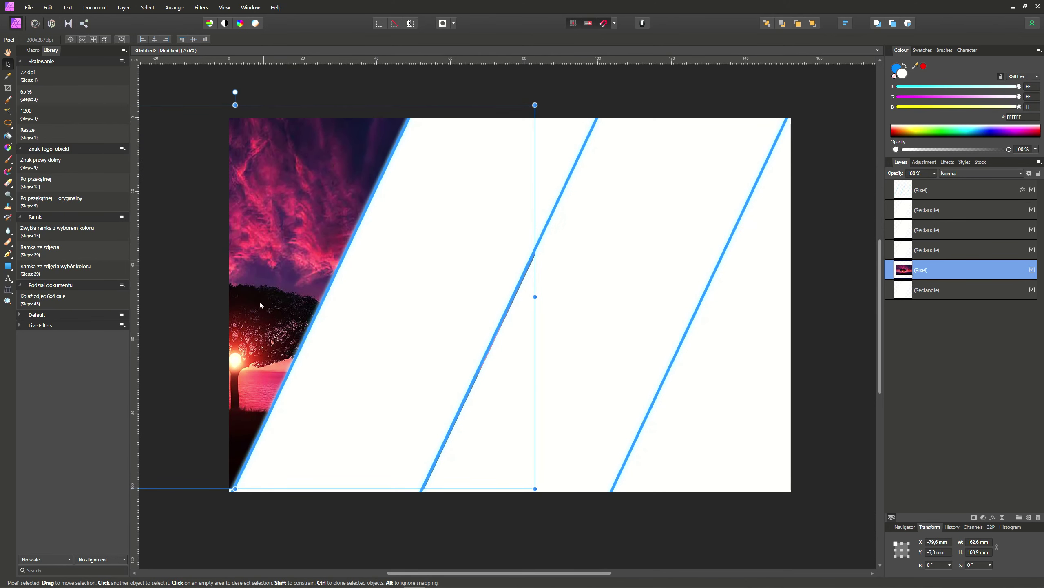
drag(237, 490, 237, 499)
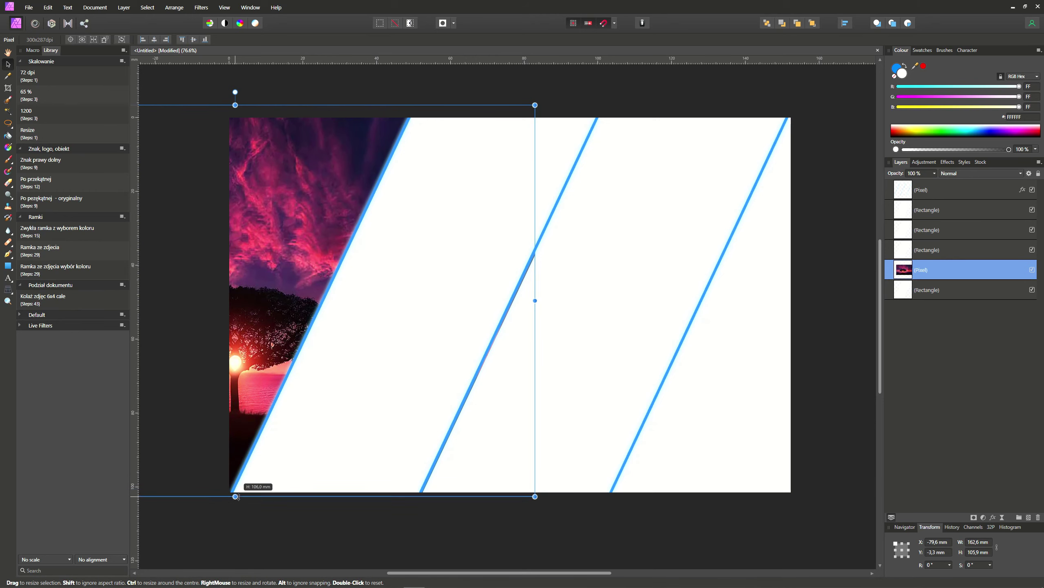
Mask the tree photo into the leftmost slanted stripe, undoing a clip into the wrong shape
right_click(943, 279)
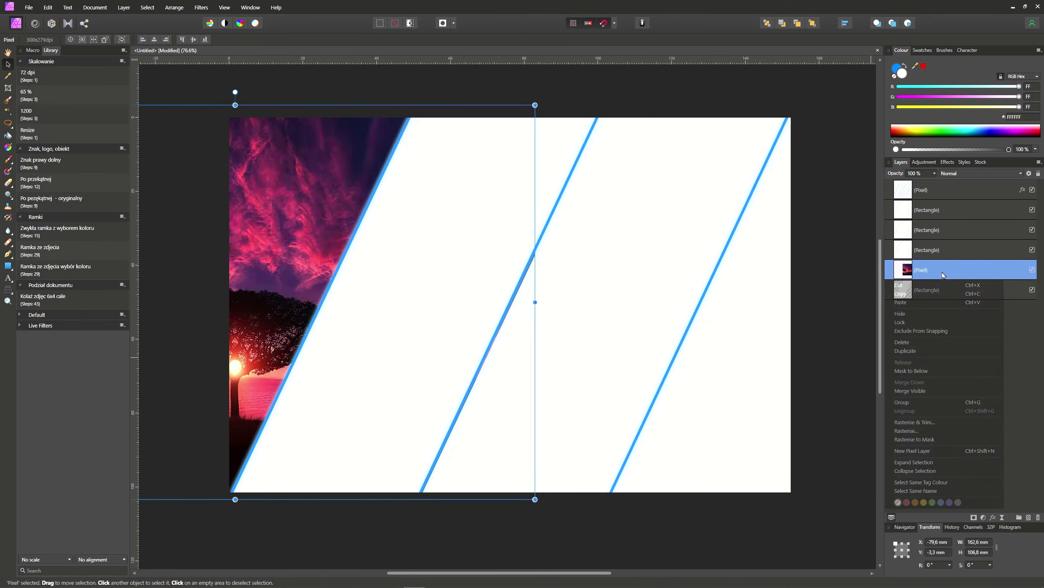
click(917, 371)
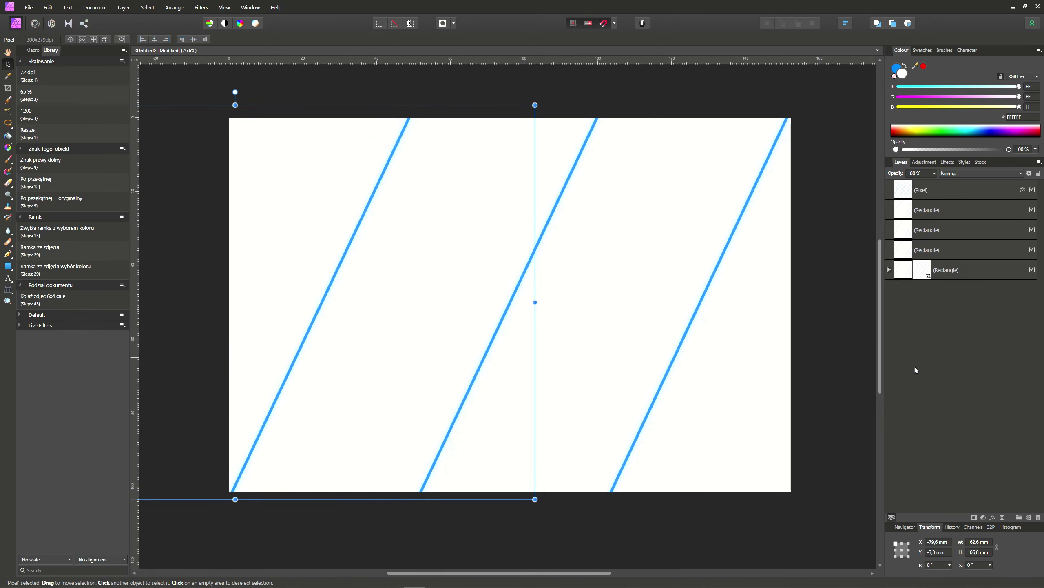
key(ctrl+z)
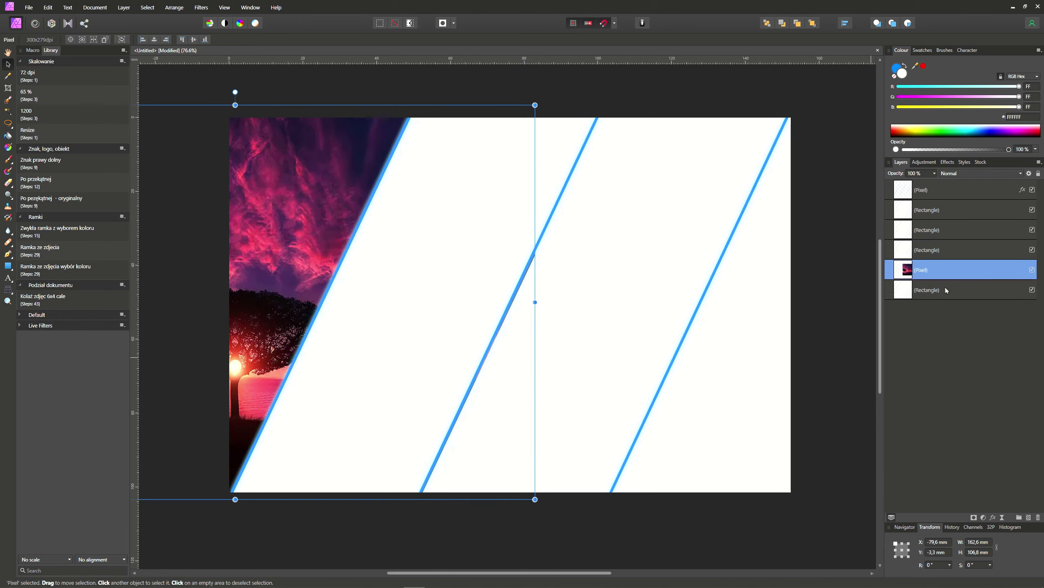
drag(942, 270, 941, 270)
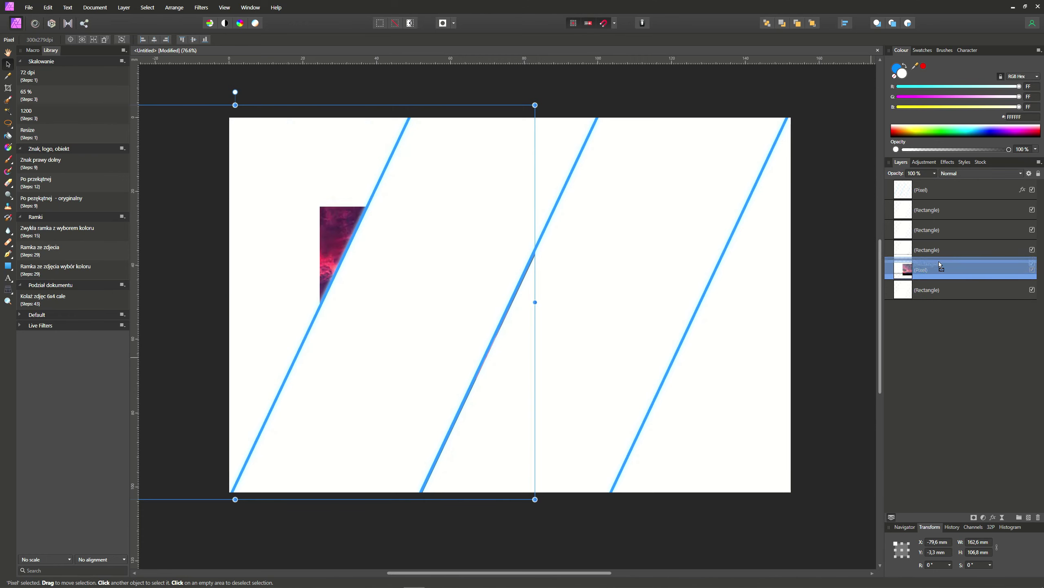
right_click(941, 270)
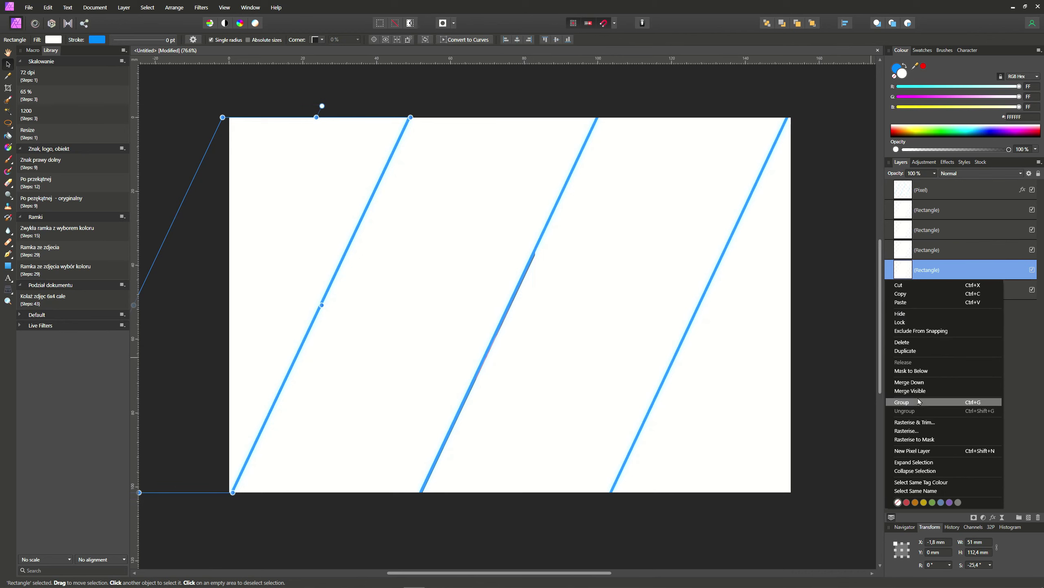
click(918, 371)
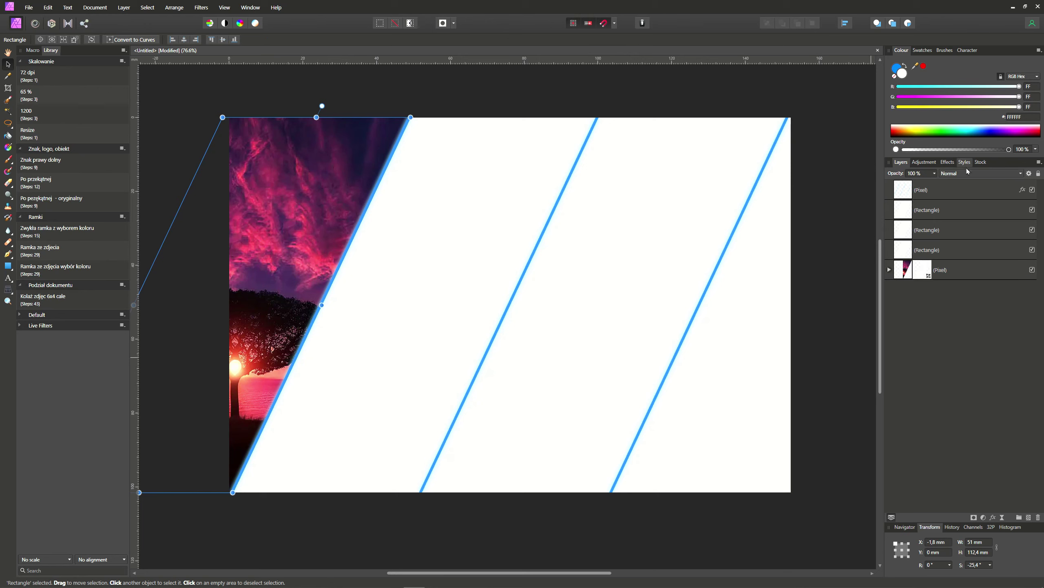
click(980, 162)
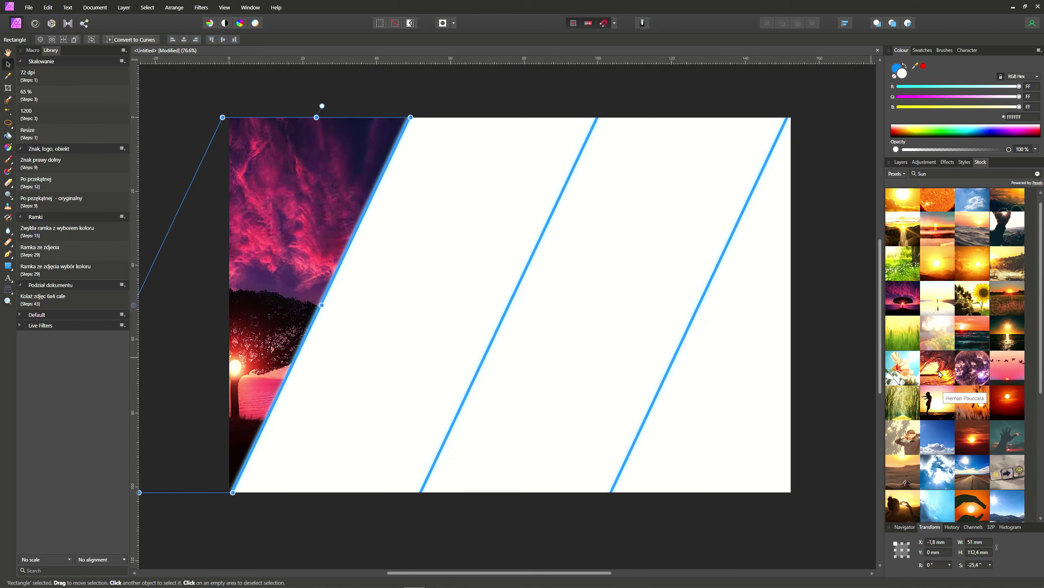
Place the orange wave-at-sunset stock photo on the page, resized to the page height
drag(938, 371, 481, 343)
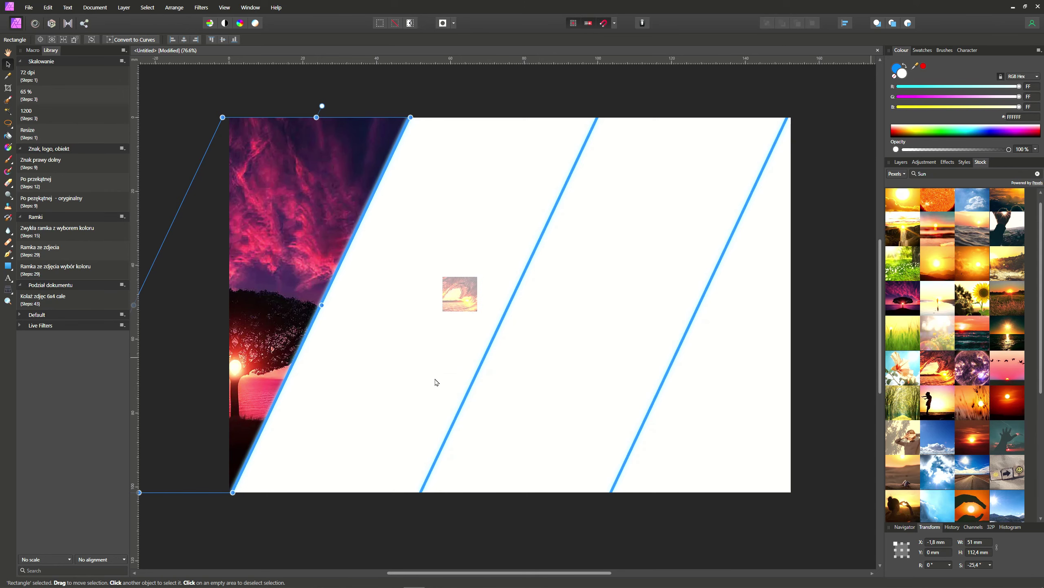
drag(437, 382, 437, 382)
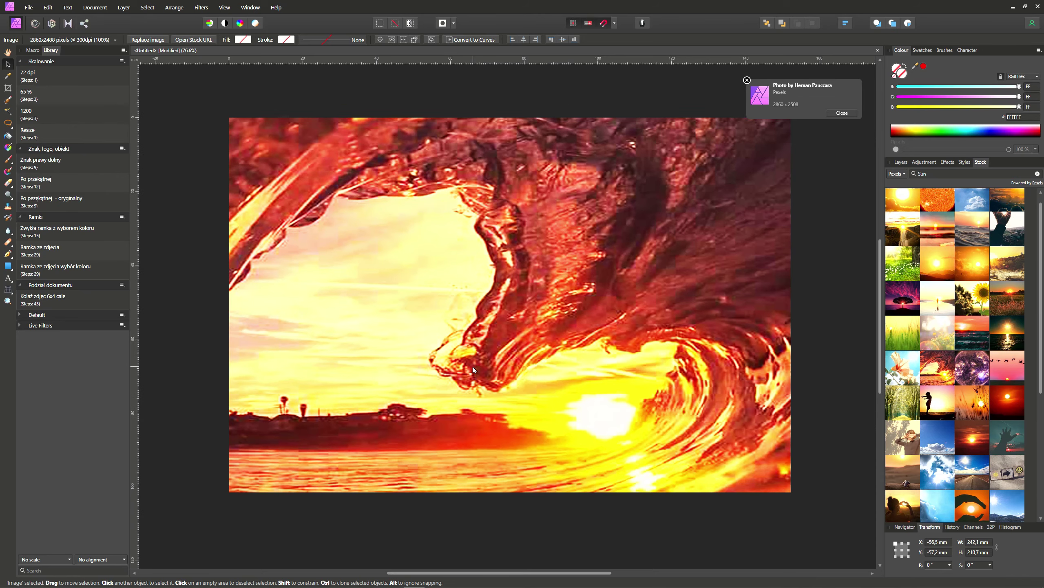
scroll(474, 370, down, 2)
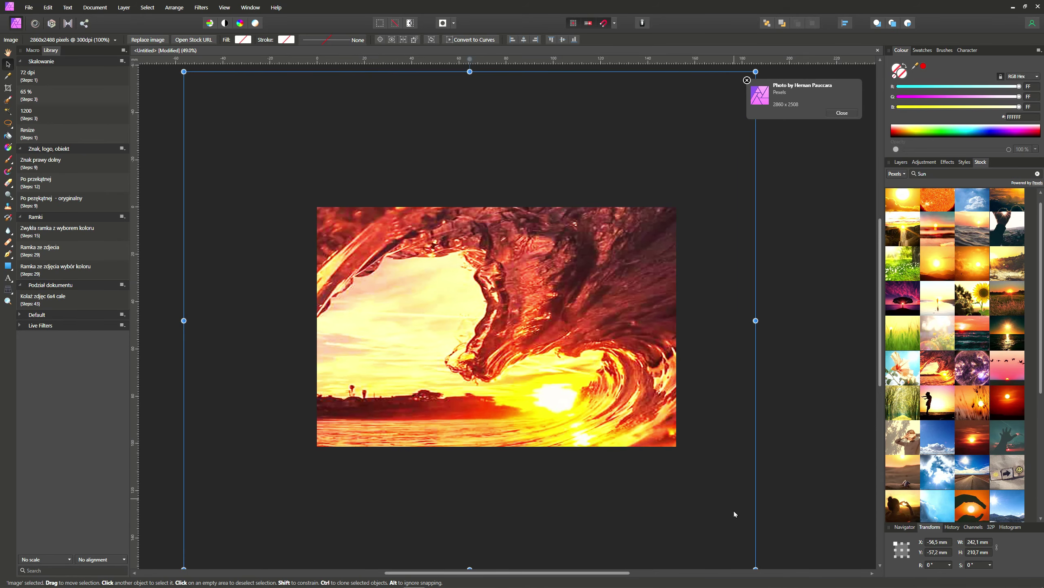
drag(454, 436, 451, 454)
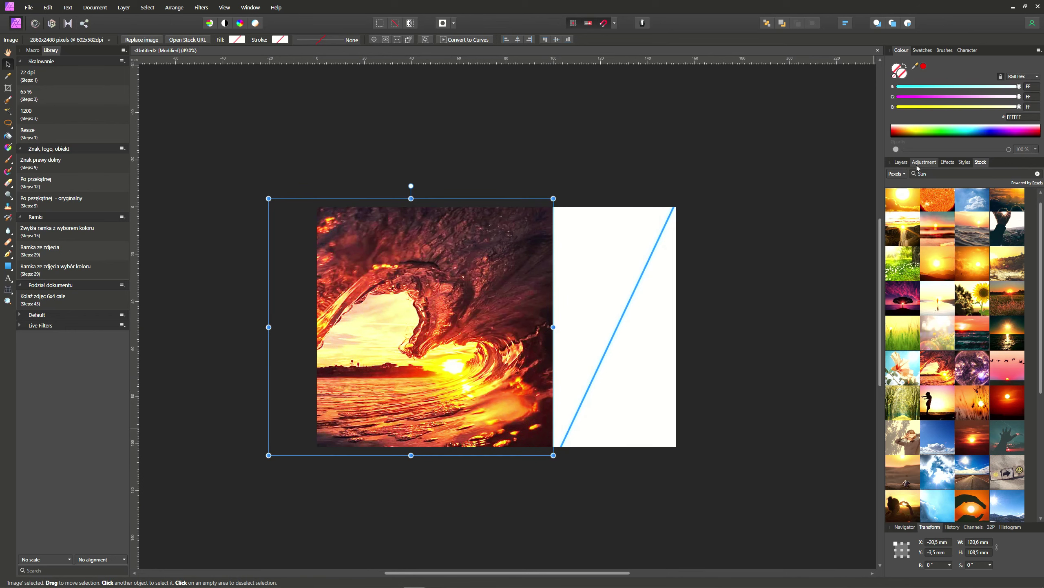
Mask the wave photo into the middle slanted stripe
click(900, 162)
drag(944, 197, 953, 283)
click(949, 248)
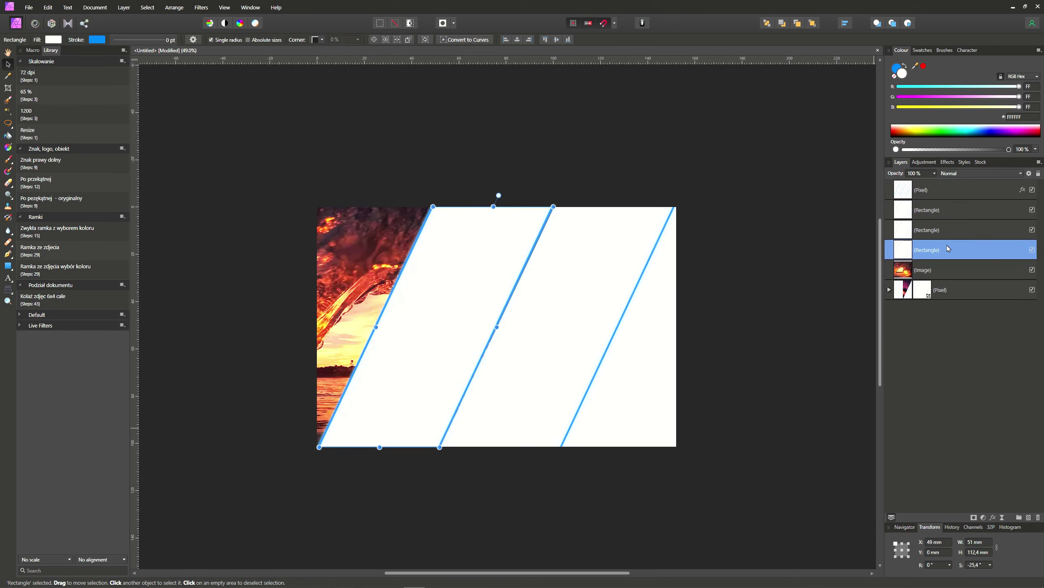
right_click(948, 248)
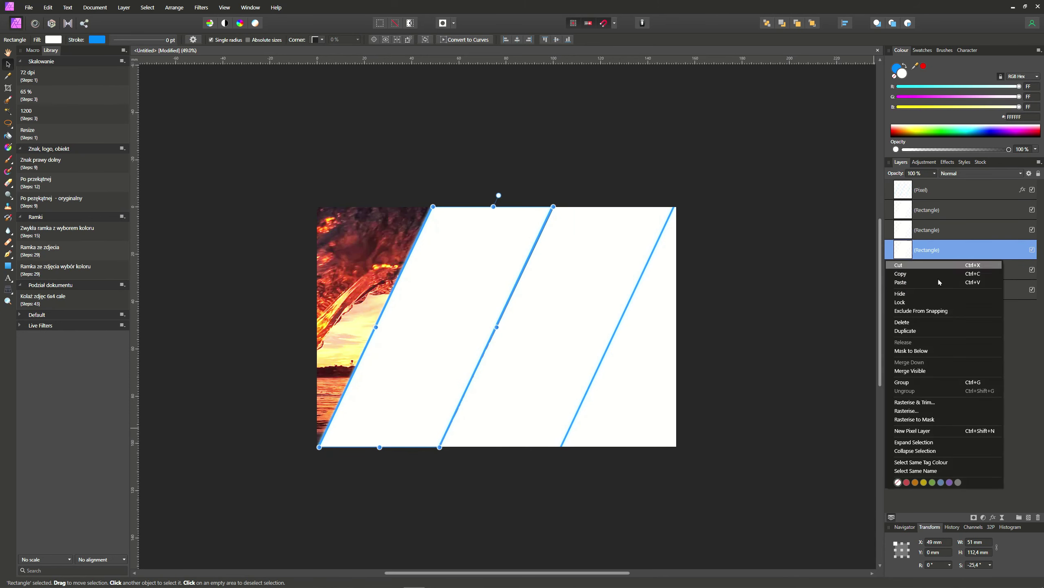
click(905, 350)
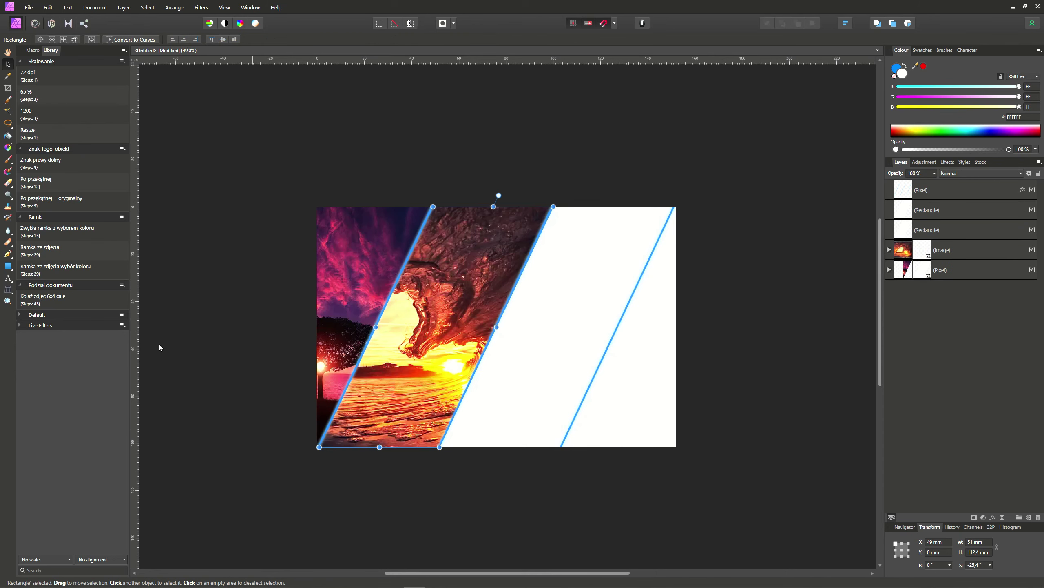
click(221, 344)
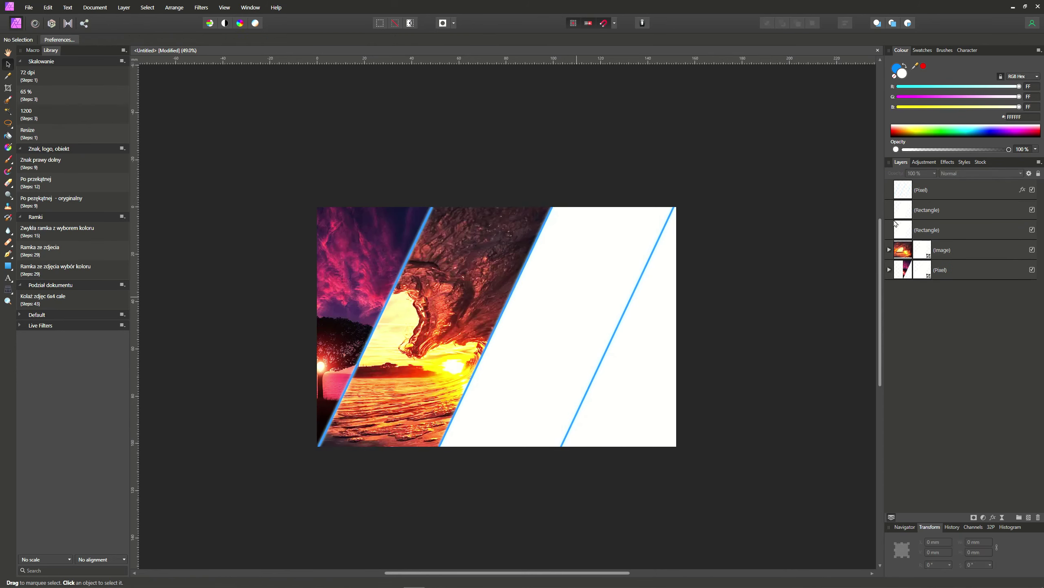
click(981, 162)
Place the light-blue cloudy sky photo, shrunk, rotated to the stripe slant and covering the right side
drag(937, 449, 617, 401)
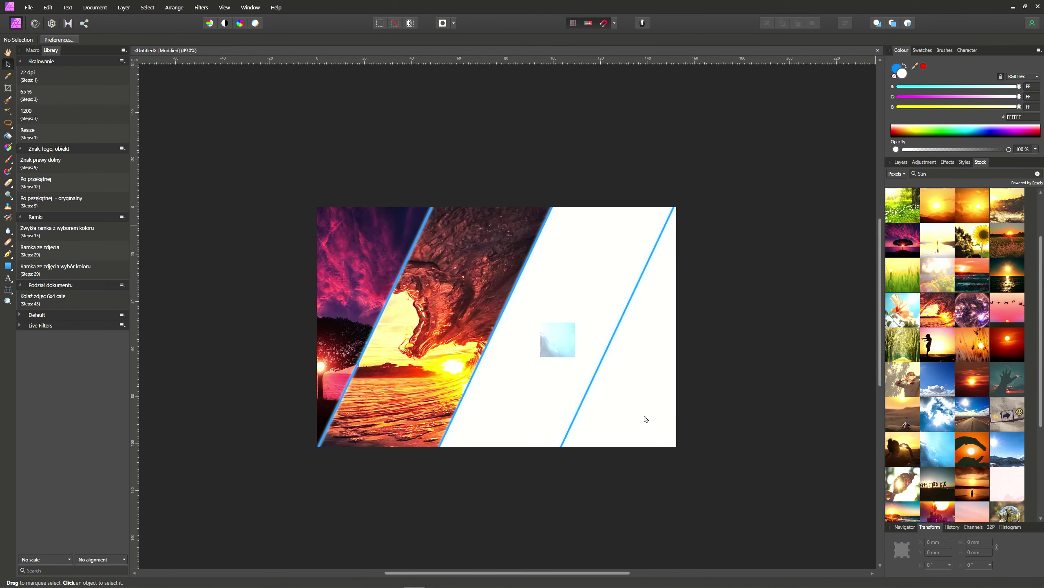
scroll(718, 185, down, 1)
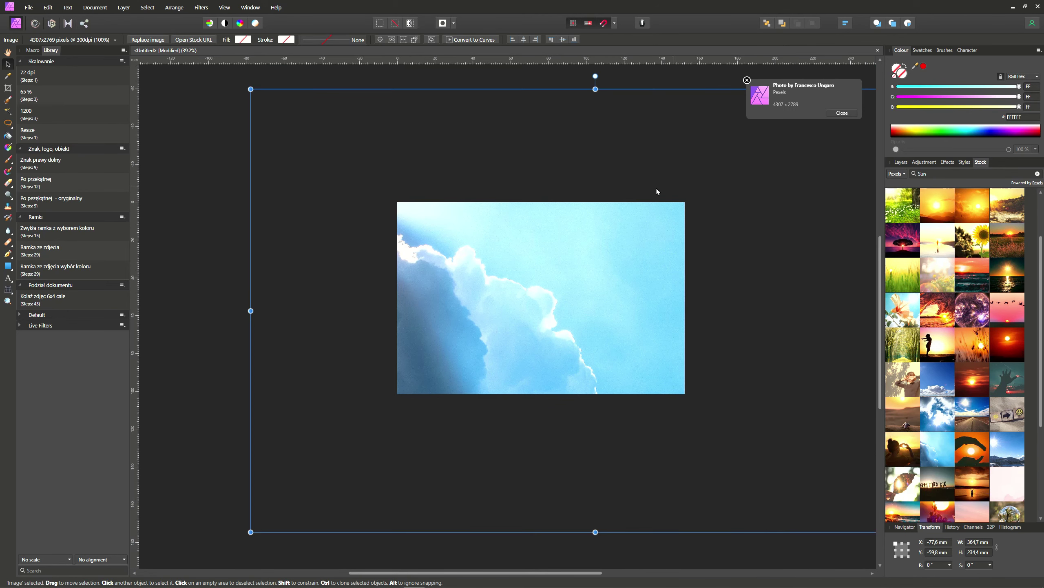
scroll(658, 192, down, 1)
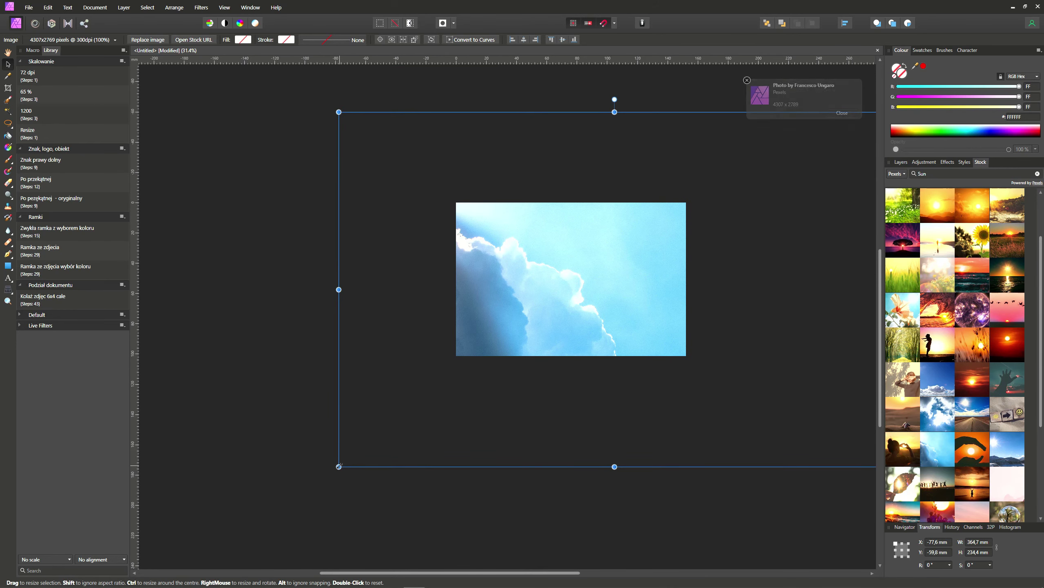
drag(338, 466, 673, 293)
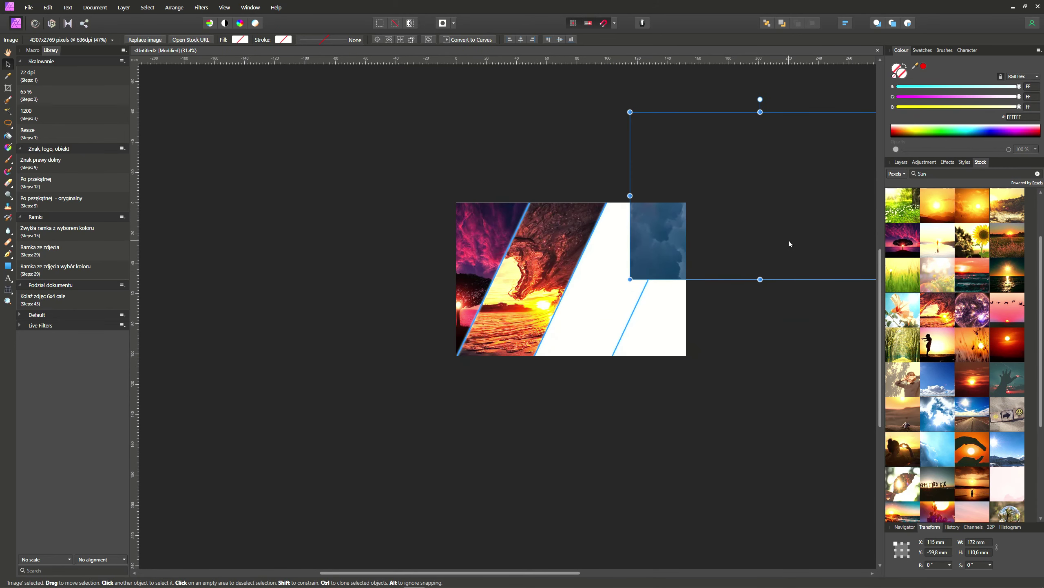
mouse_move(788, 243)
mouse_down()
mouse_move(679, 322)
mouse_move(693, 332)
mouse_up()
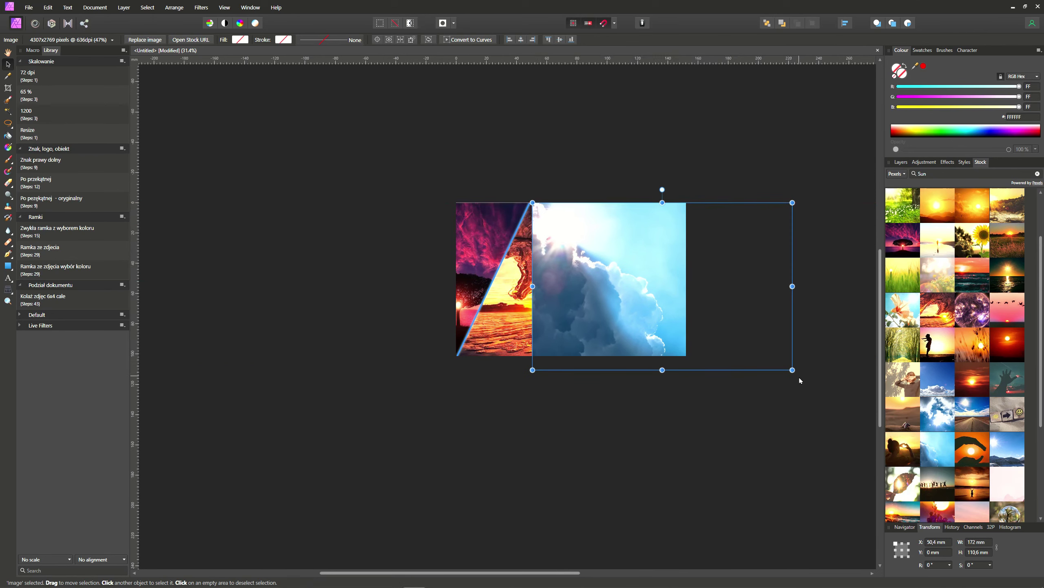
drag(800, 380, 701, 405)
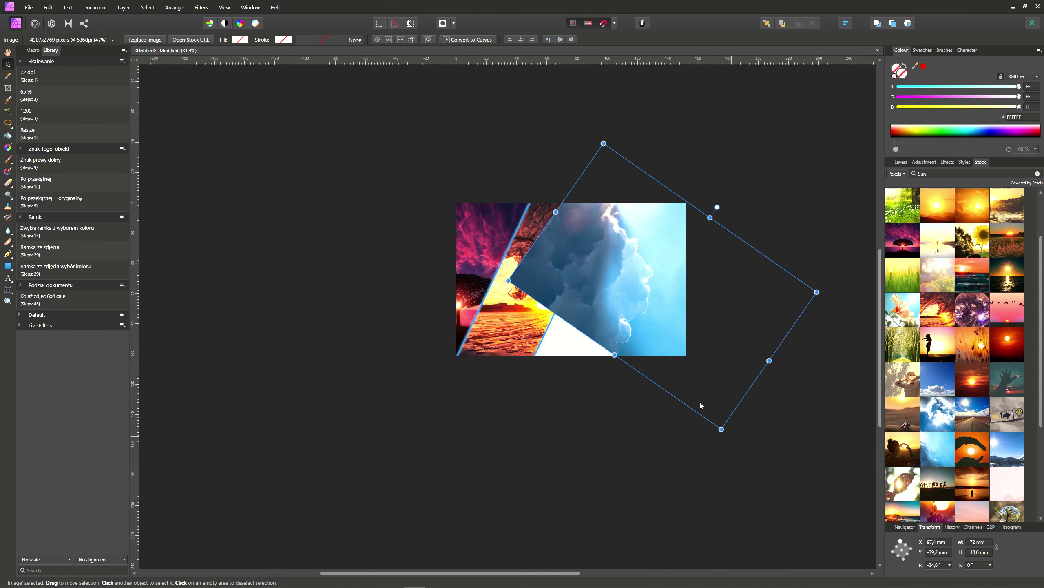
drag(644, 363, 658, 375)
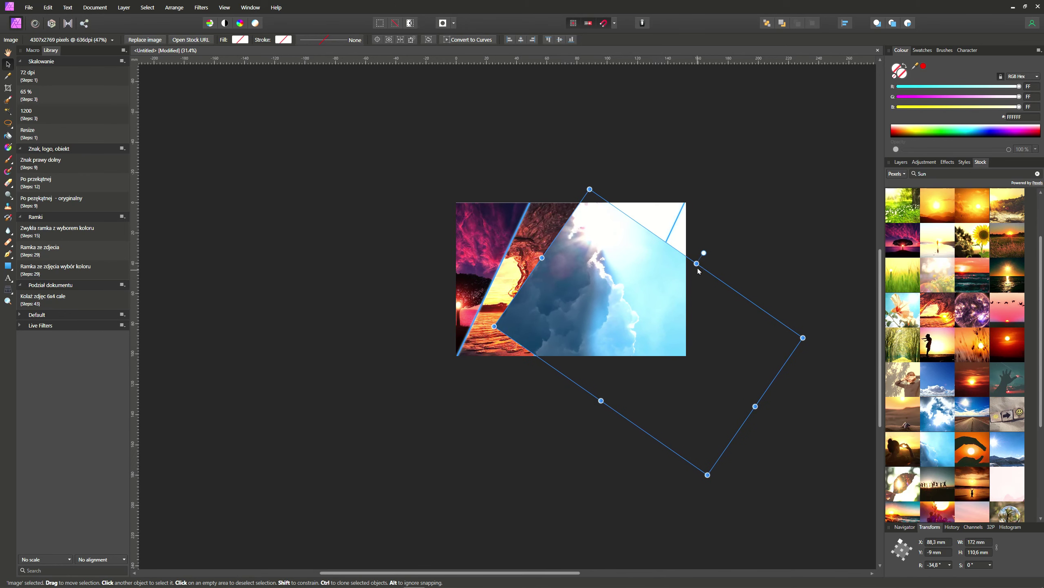
drag(697, 264, 728, 227)
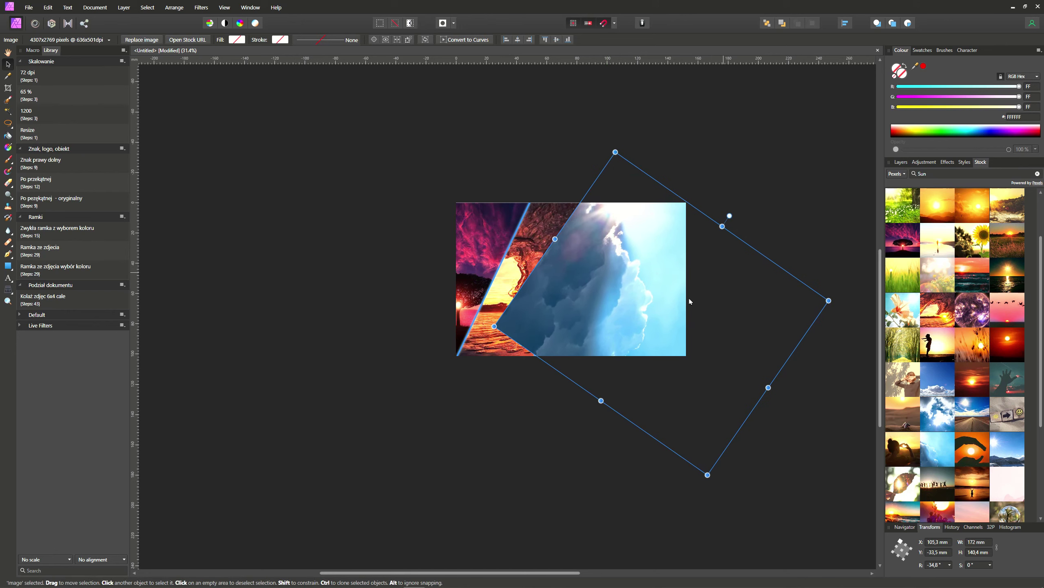
drag(602, 401, 598, 405)
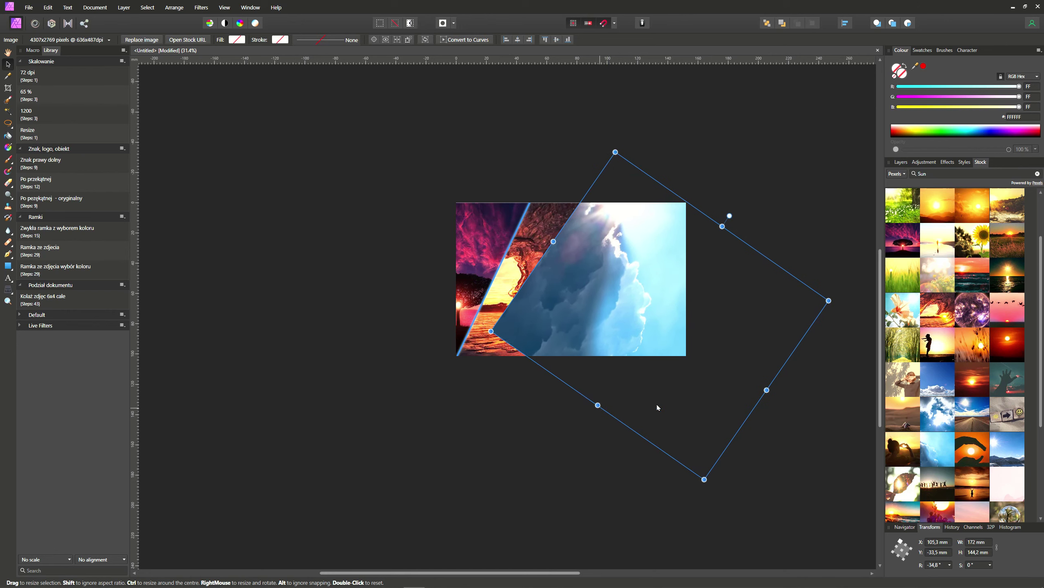
Mask the sky photo into the third slanted stripe
click(901, 162)
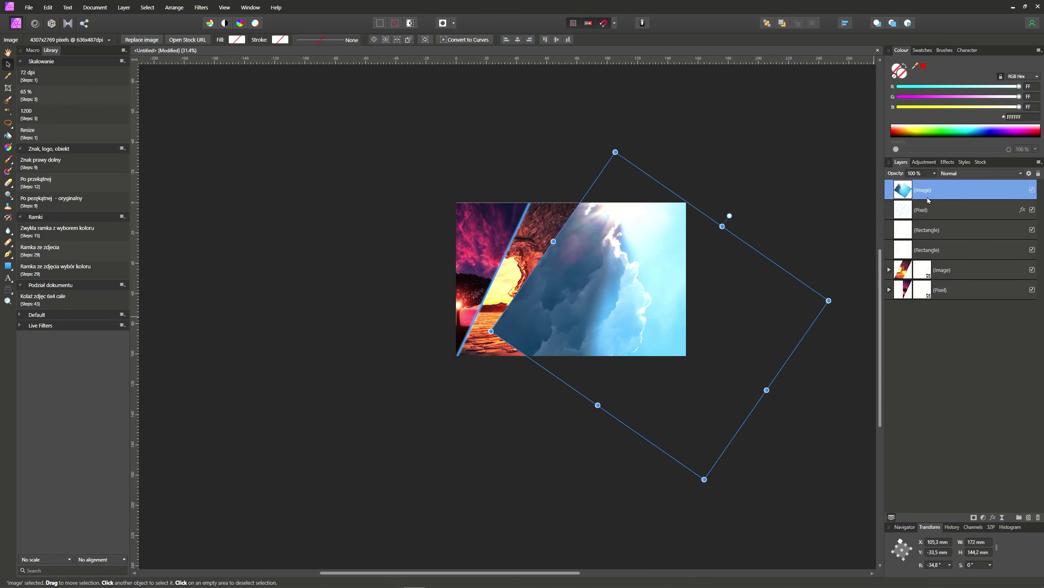
drag(943, 194, 942, 264)
click(940, 233)
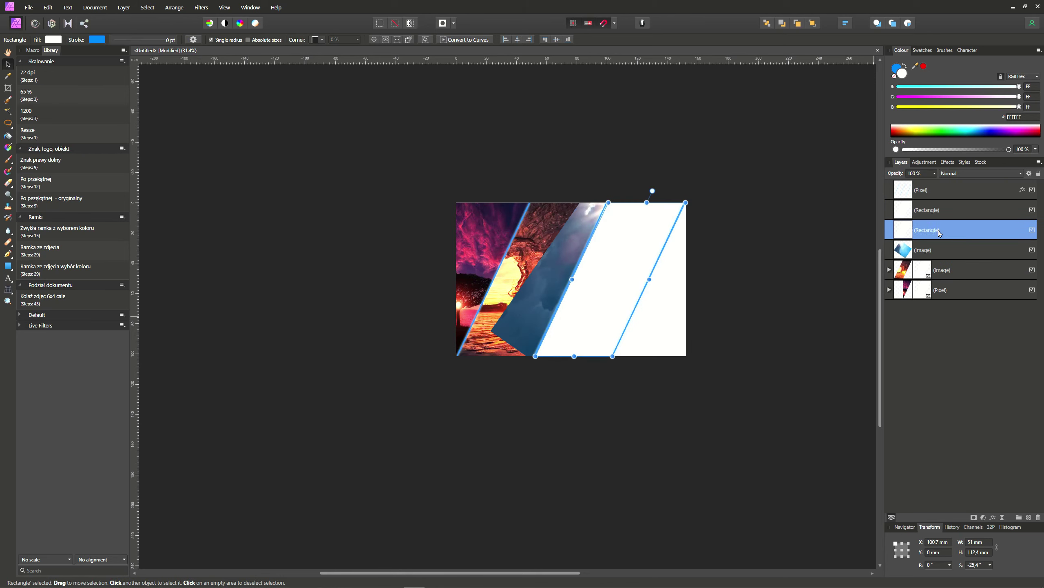
right_click(939, 233)
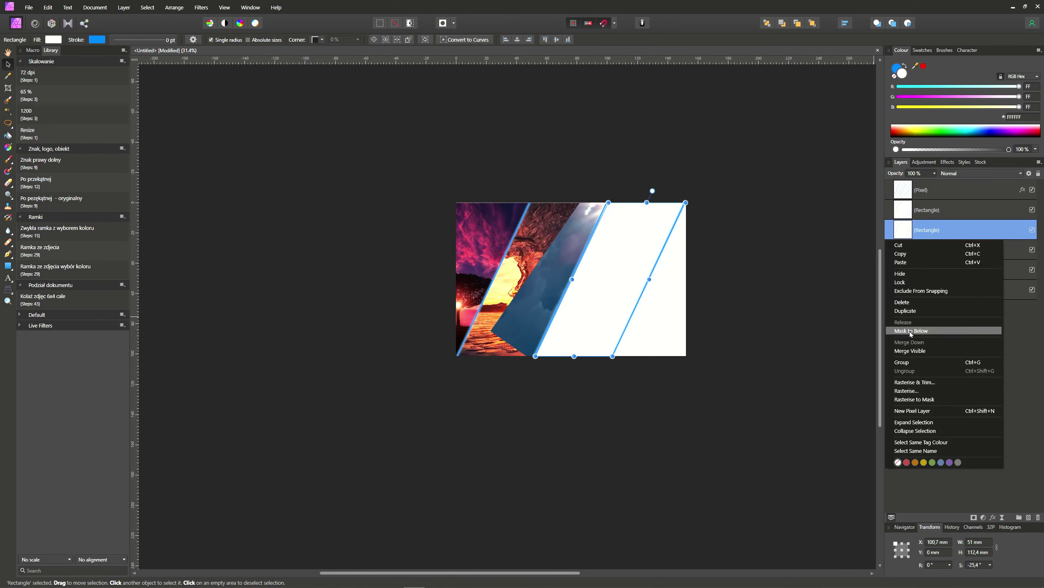
click(911, 330)
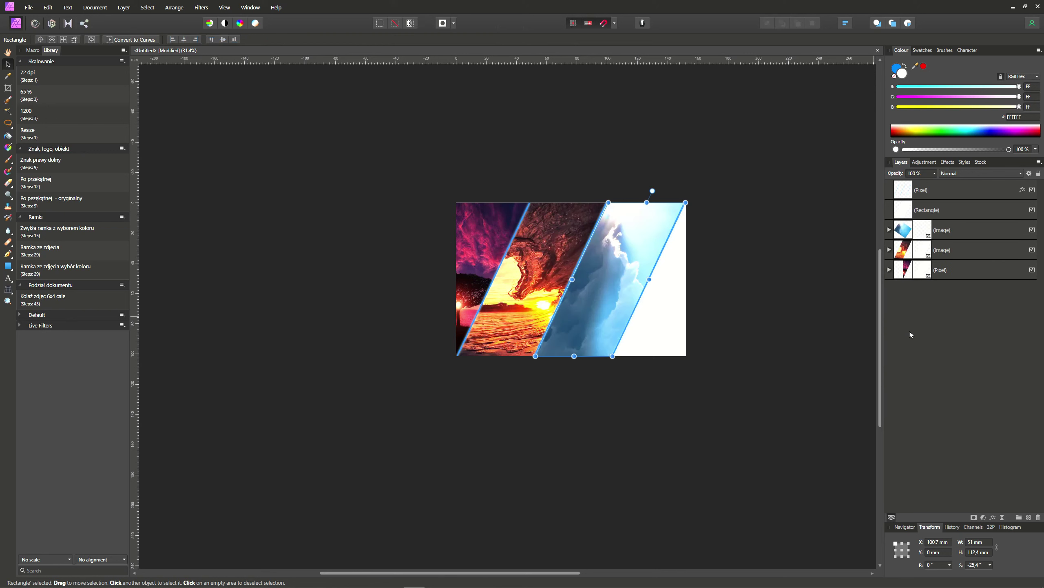
click(981, 161)
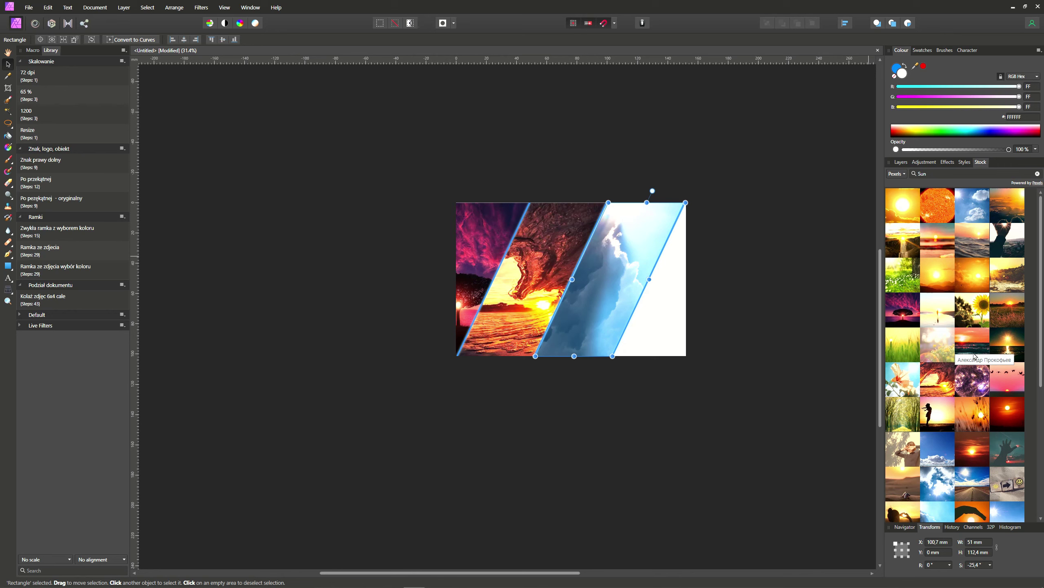
Place the sunset photo of a girl making a heart with her hands and shrink it
scroll(975, 356, down, 1)
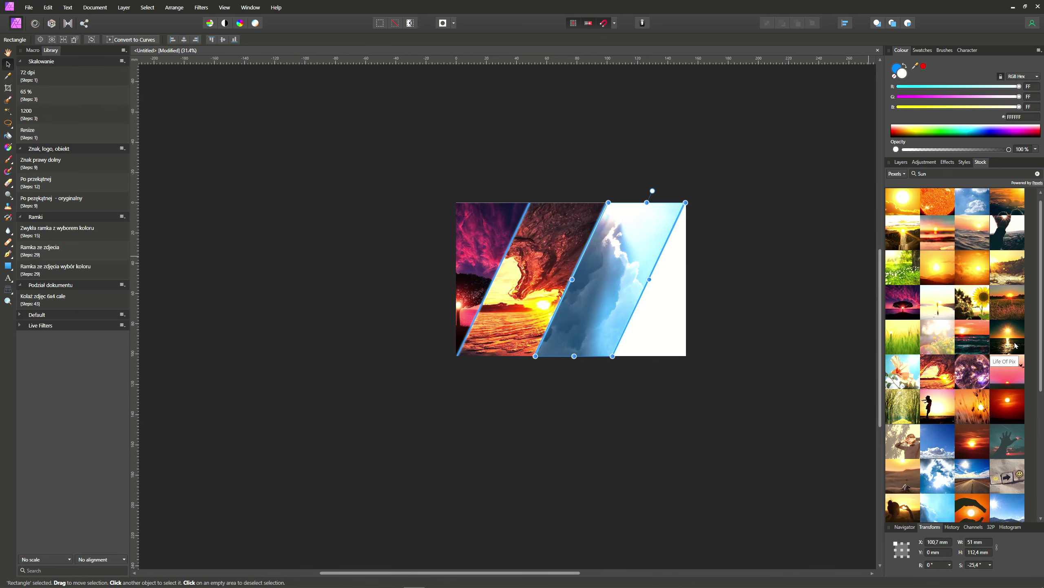
scroll(903, 392, down, 5)
drag(903, 391, 553, 282)
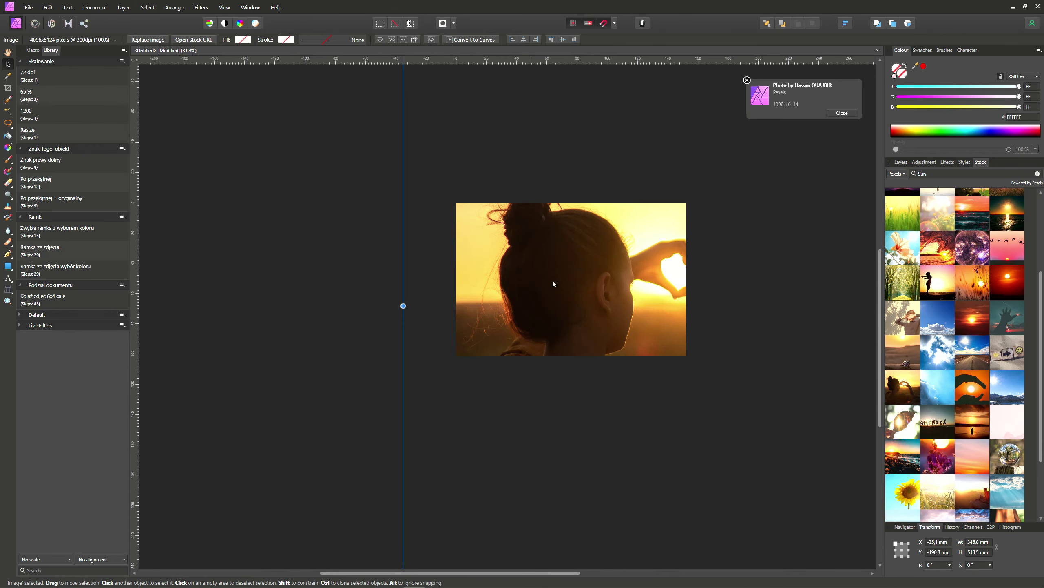
scroll(555, 284, down, 2)
scroll(558, 286, down, 2)
scroll(558, 287, down, 1)
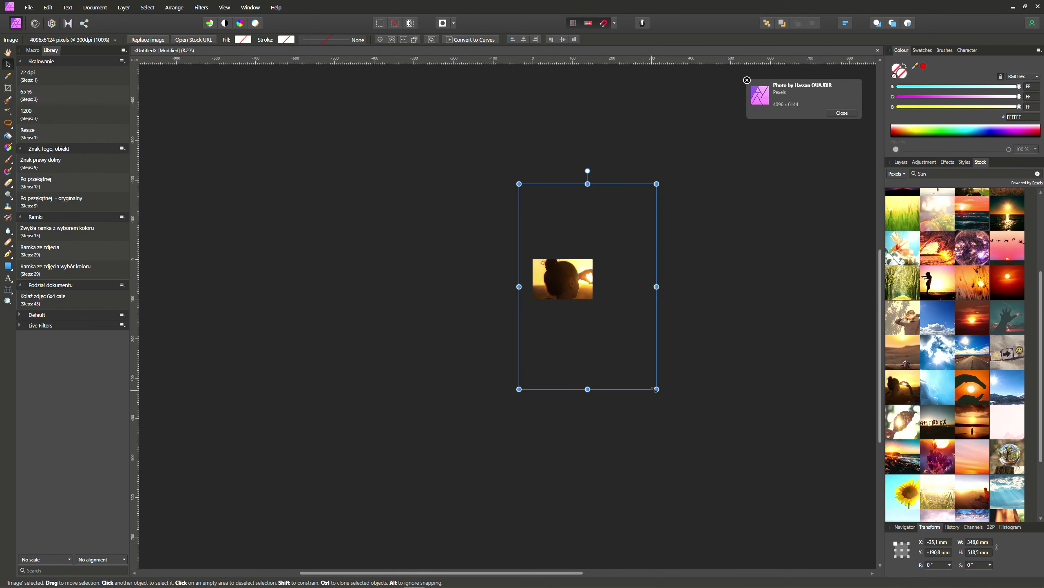
mouse_move(654, 384)
mouse_down()
mouse_move(555, 235)
mouse_move(593, 300)
mouse_up()
Stretch the sunset photo to the collage's top edge and tilt it over the last stripe
scroll(621, 276, up, 3)
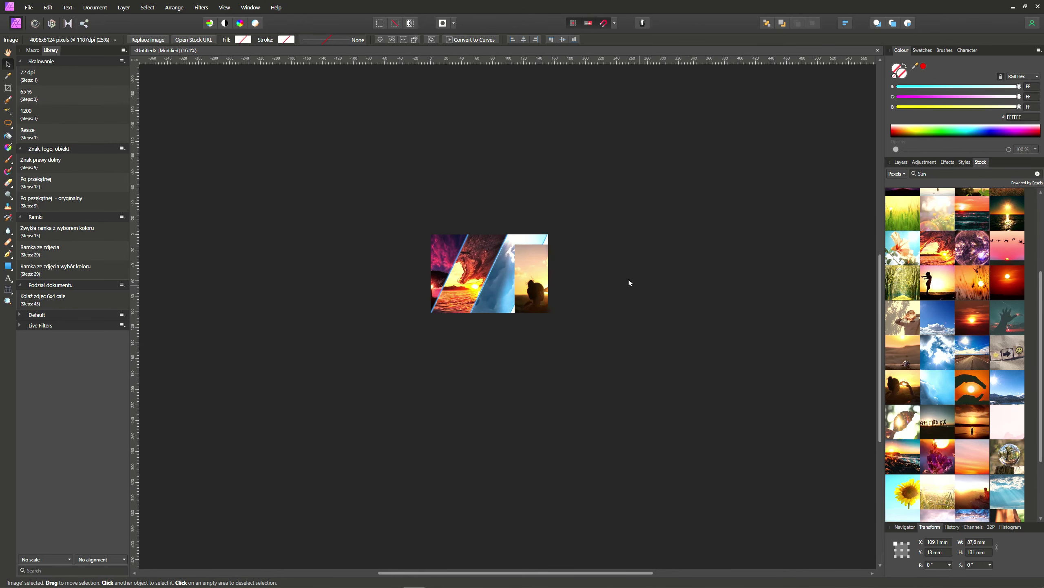
scroll(621, 276, up, 3)
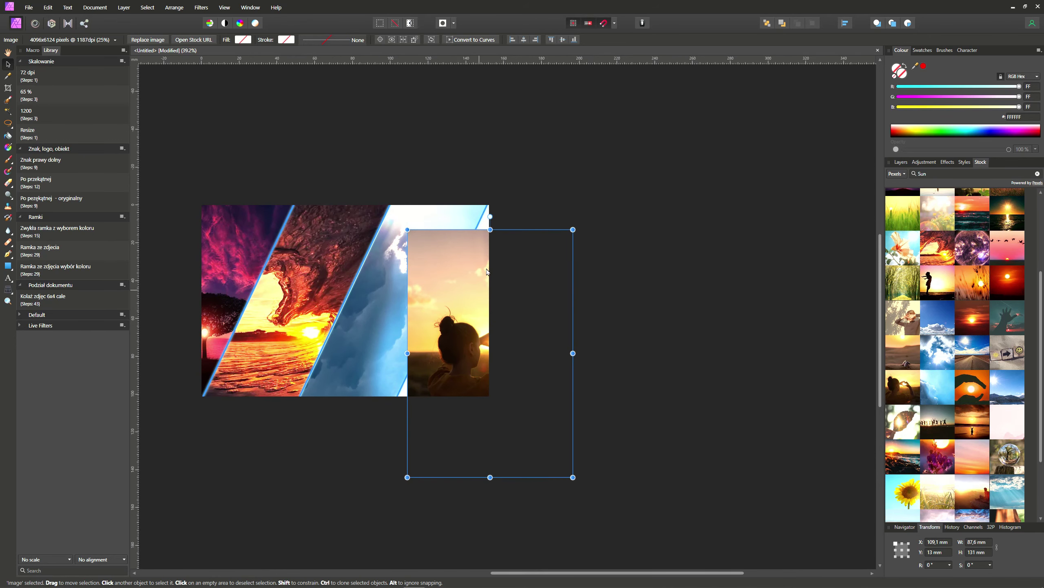
drag(478, 296, 464, 287)
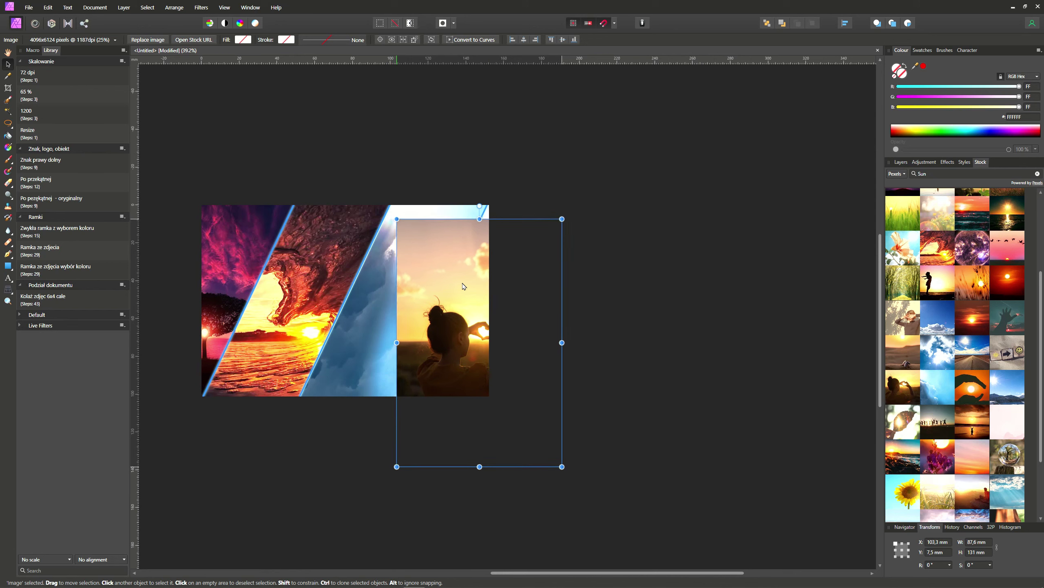
drag(479, 219, 479, 204)
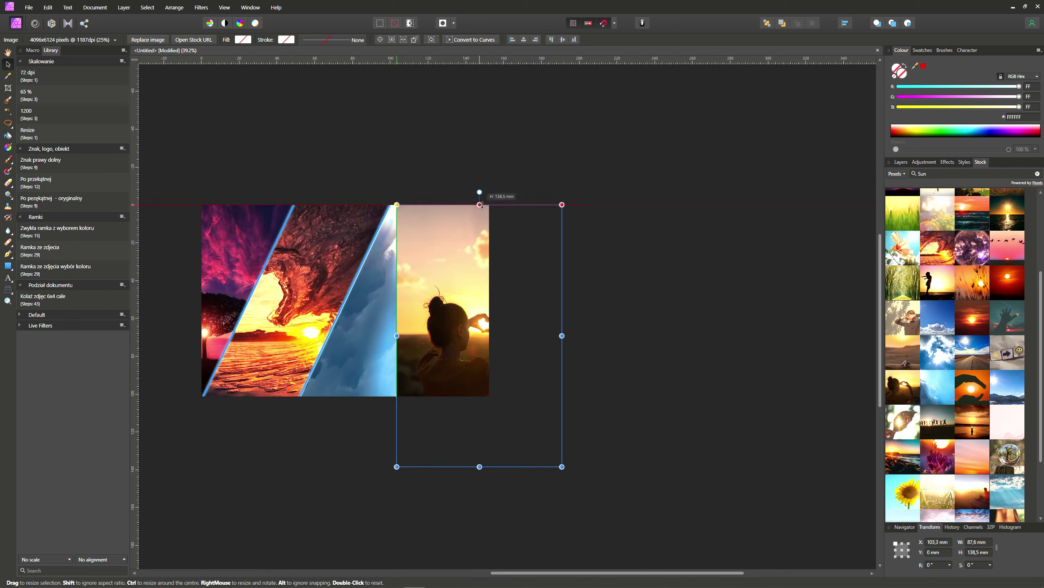
drag(566, 202, 624, 262)
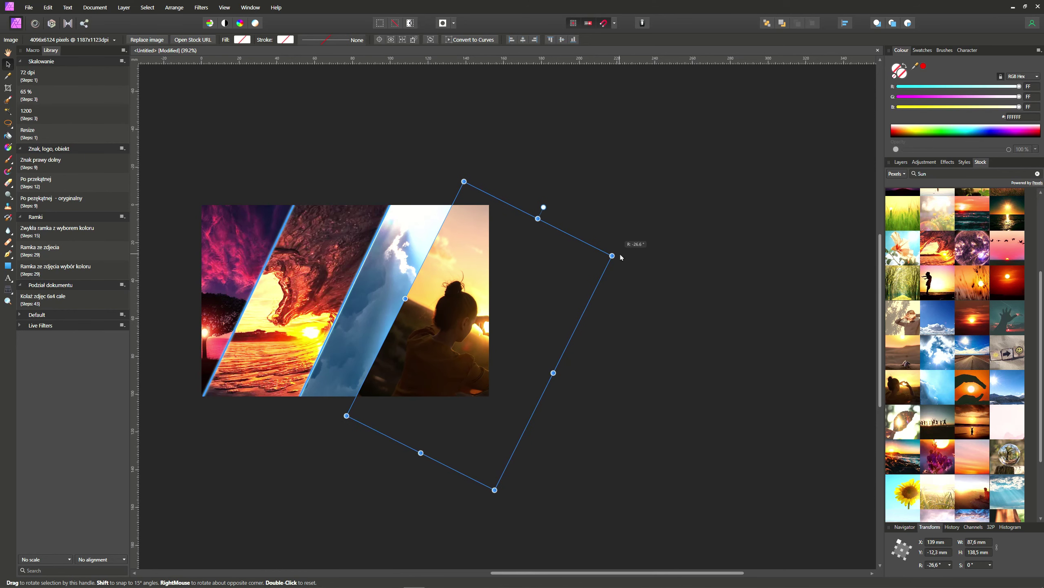
drag(466, 347, 468, 360)
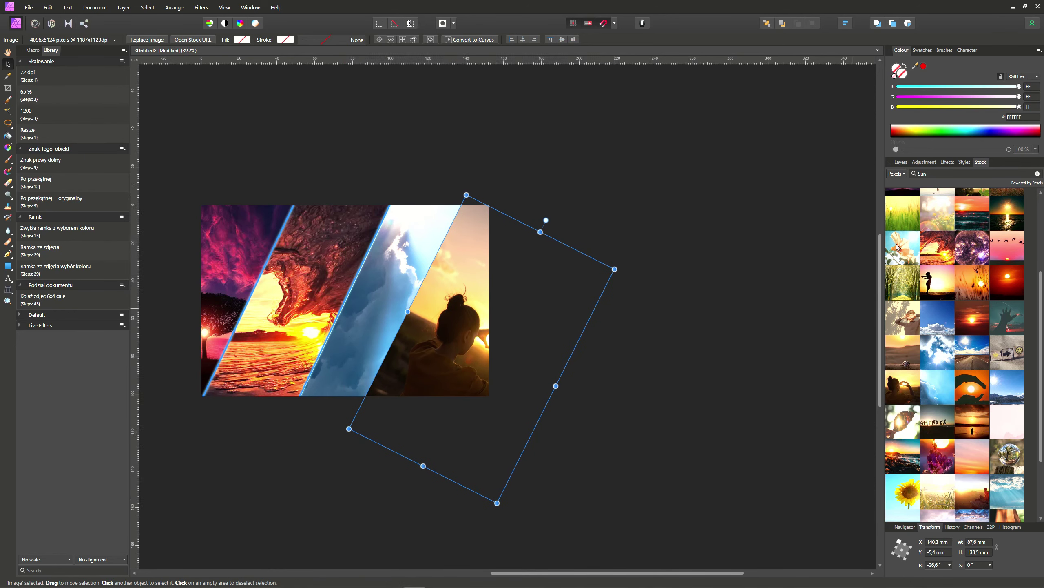
Mask the sunset photo into the last slanted stripe and deselect to view the result
click(901, 162)
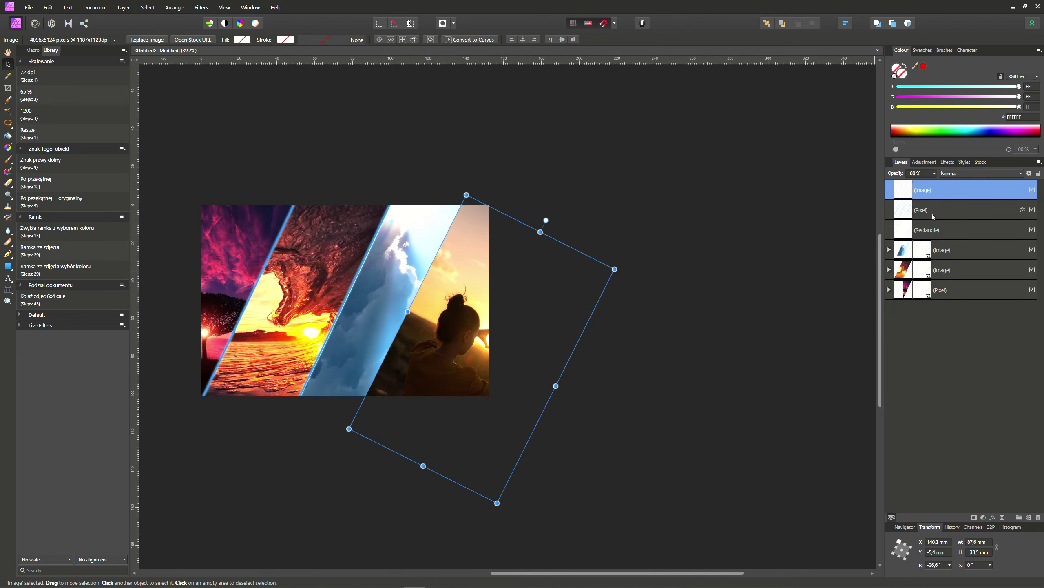
drag(935, 195, 946, 242)
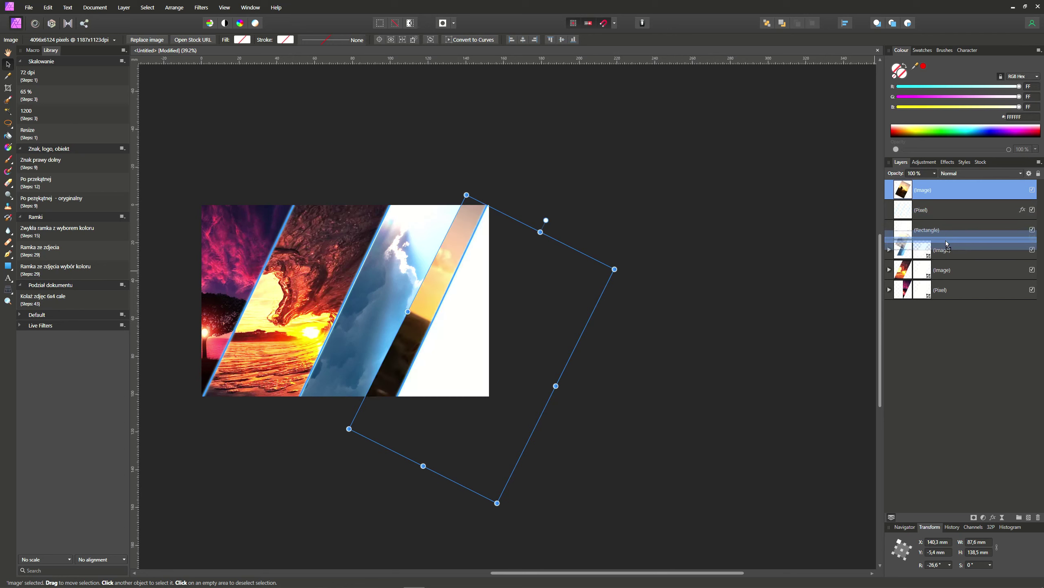
drag(946, 242, 946, 241)
right_click(944, 209)
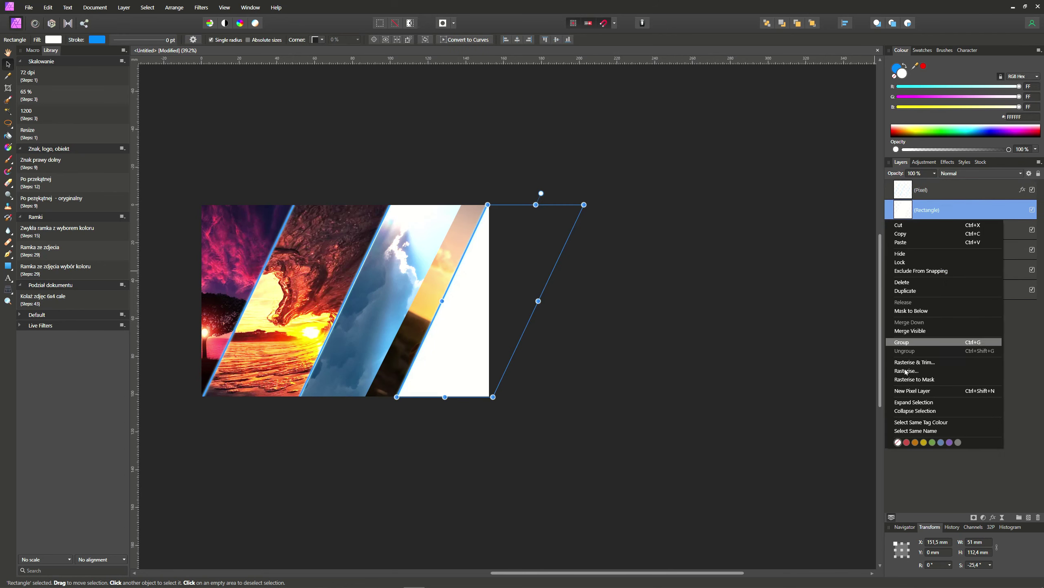
click(907, 311)
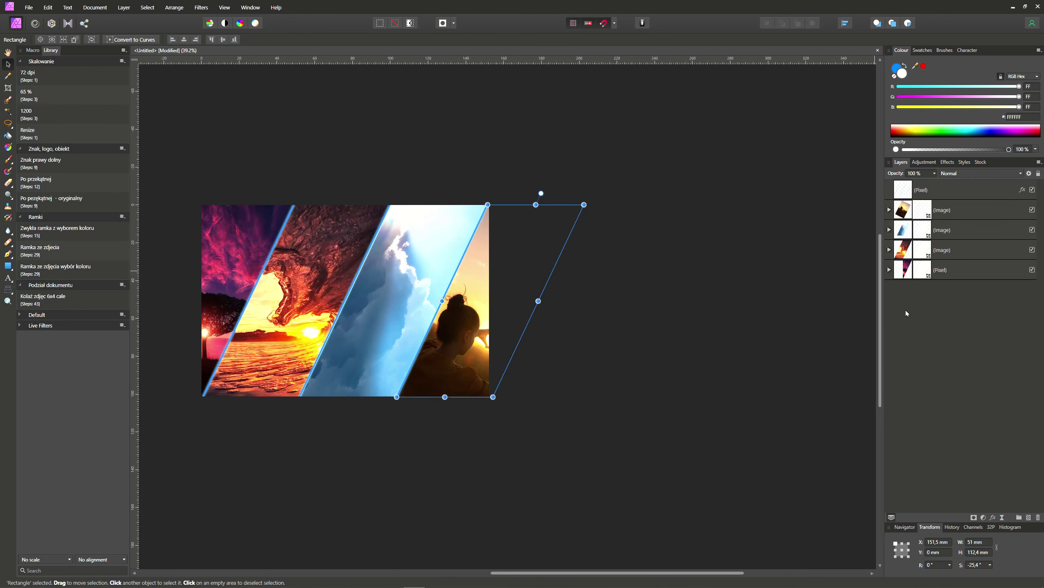
click(625, 331)
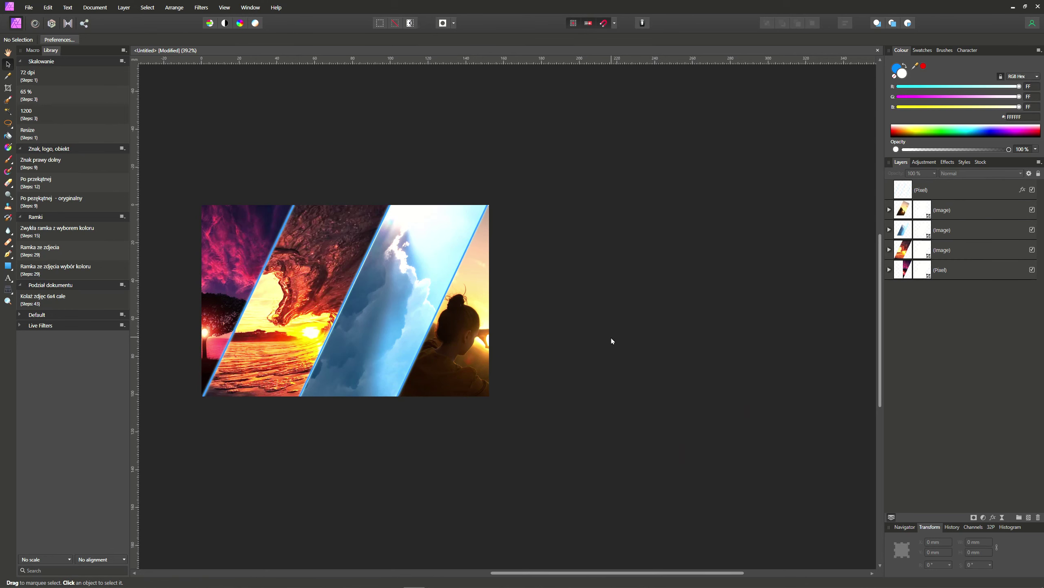
Fit the four-stripe collage to the window, zoom out to inspect it, and bring up the File menu
key(ctrl+0)
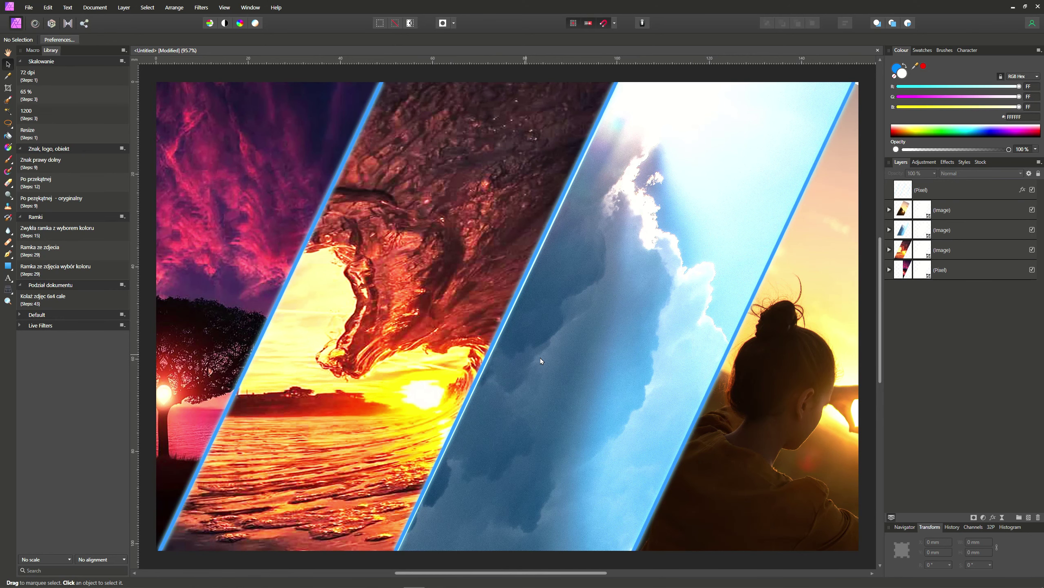
scroll(541, 360, down, 1)
scroll(554, 348, down, 1)
scroll(586, 338, down, 2)
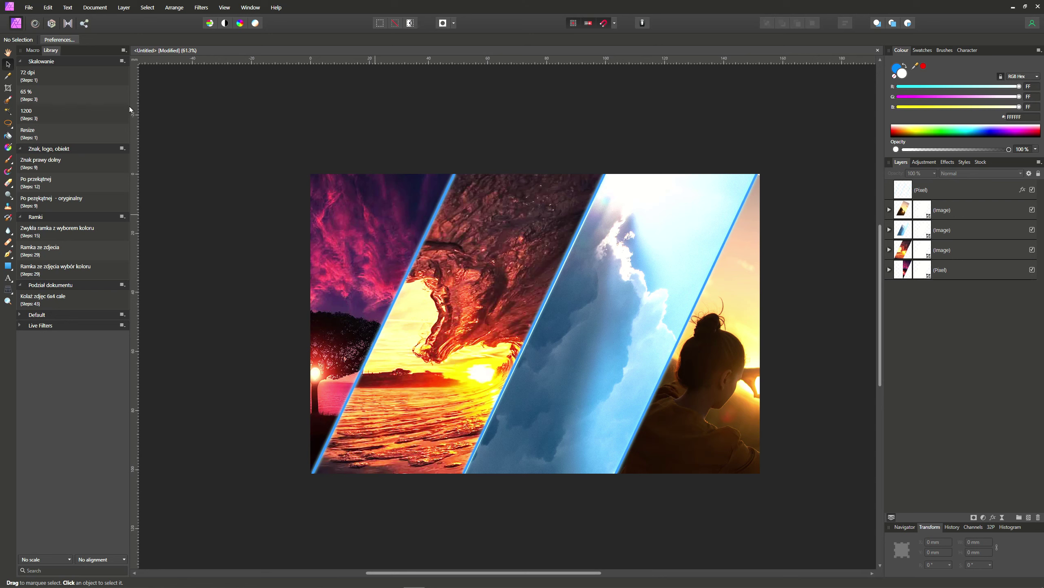
click(29, 7)
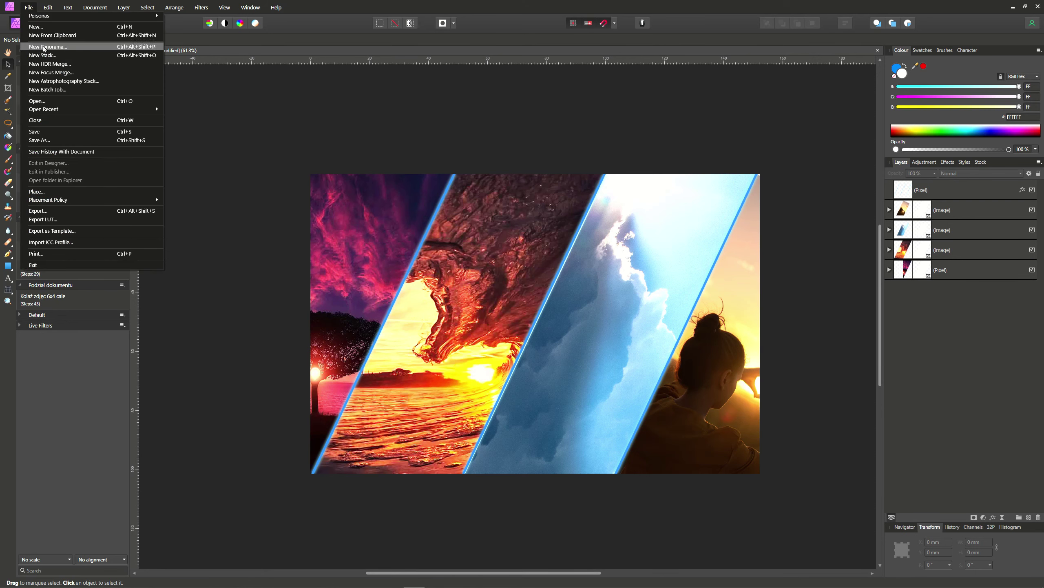
Create a new blank 1800 × 1200 px document and show the Stock photo results
click(36, 27)
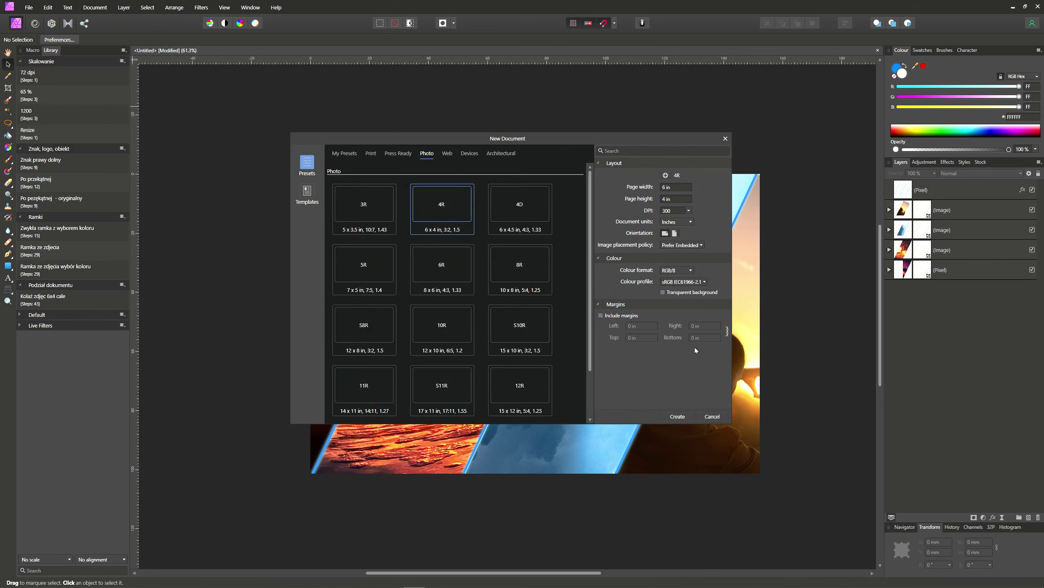
click(677, 417)
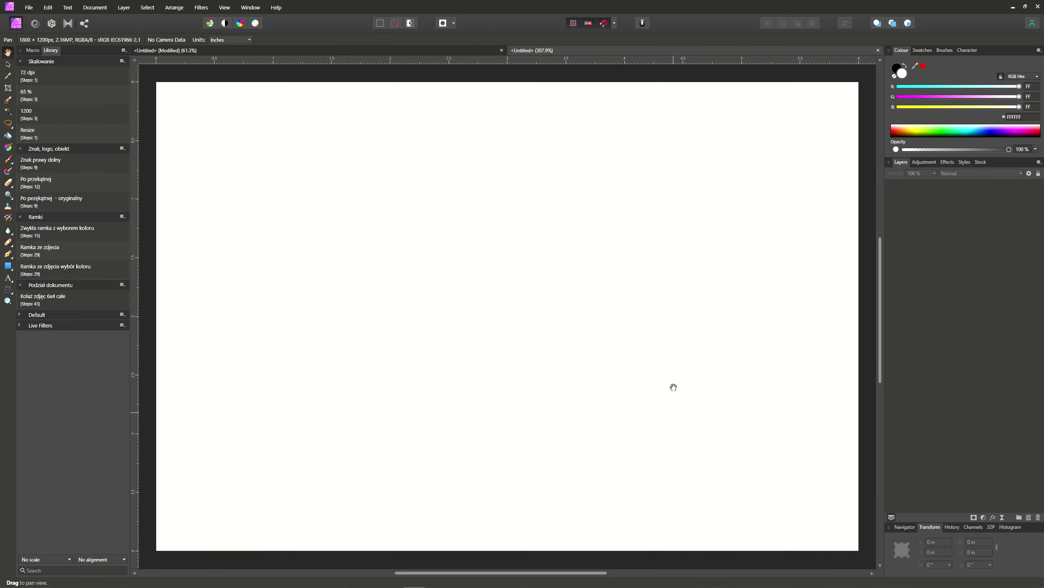
click(980, 162)
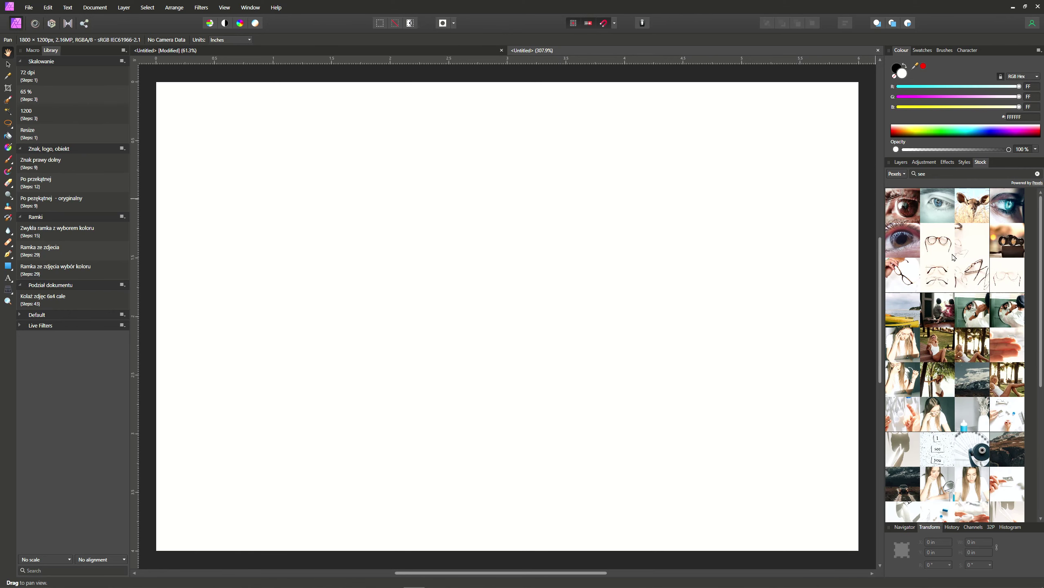
Search Stock for 'tree' and place the Pexels sunset lone-tree photo on the canvas
scroll(953, 257, down, 2)
scroll(971, 259, up, 1)
text(tr)
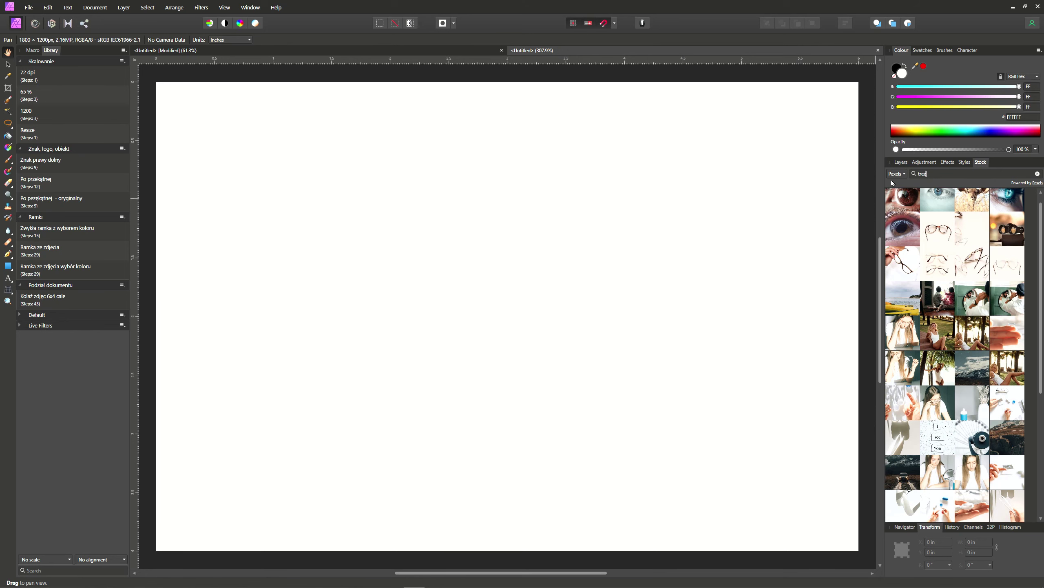
text(ee)
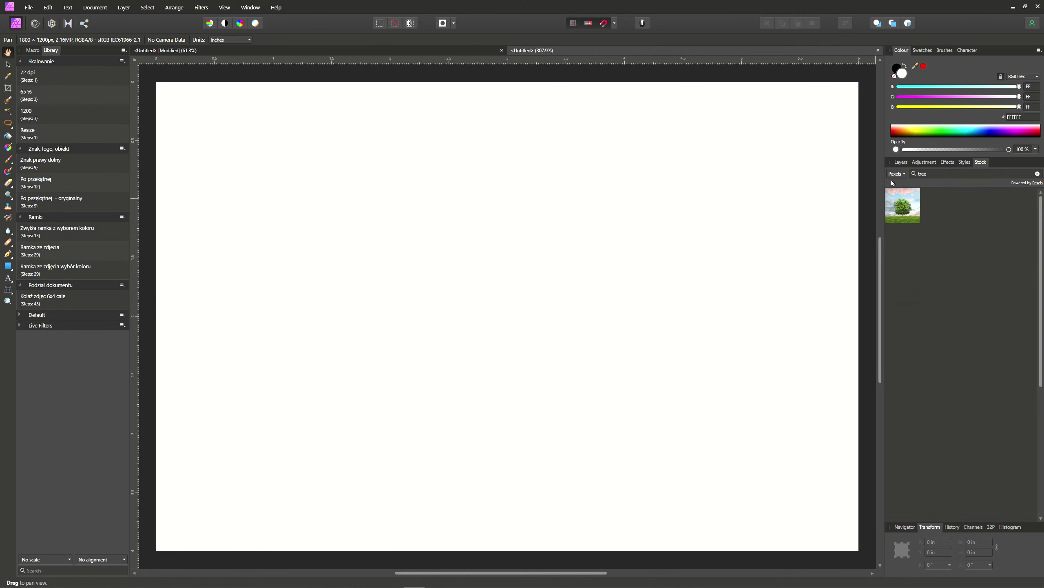
scroll(954, 255, down, 2)
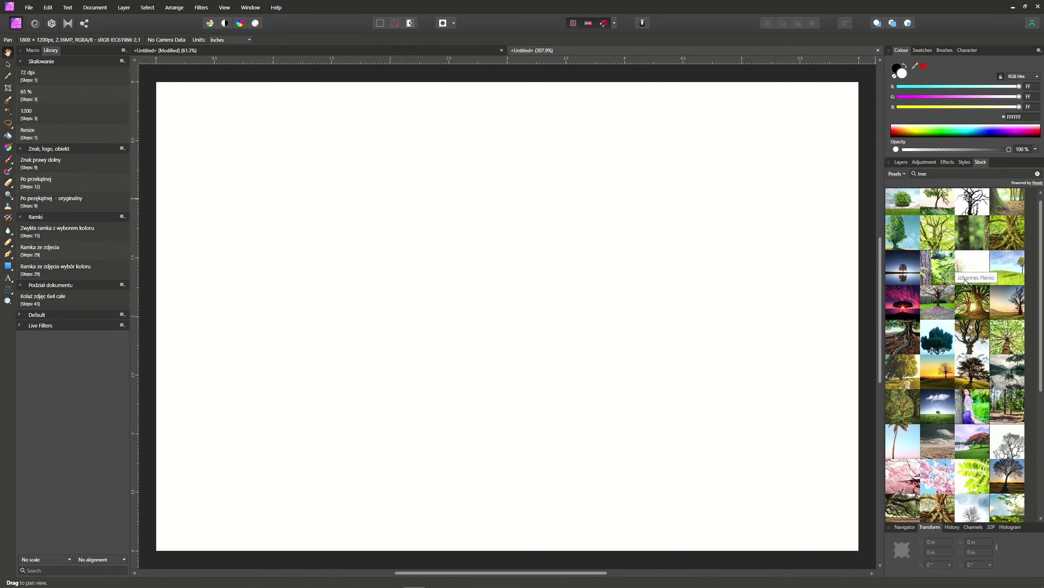
scroll(964, 270, down, 2)
scroll(974, 282, down, 2)
scroll(974, 282, down, 3)
scroll(973, 304, down, 3)
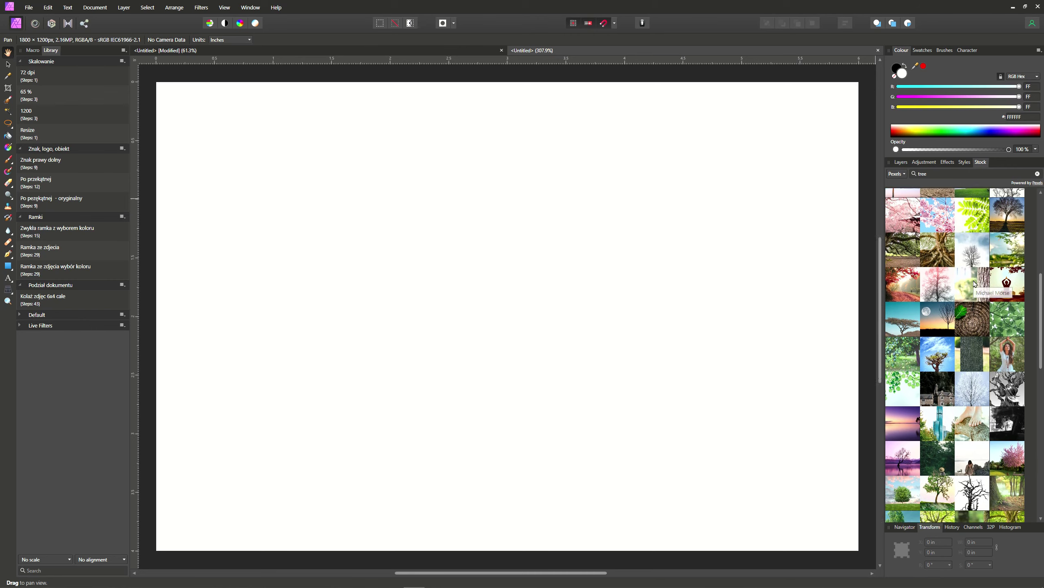
drag(973, 315, 532, 335)
scroll(533, 335, down, 3)
Stretch the sunset tree photo to the canvas edges and rasterise it into a pixel layer
scroll(532, 336, down, 2)
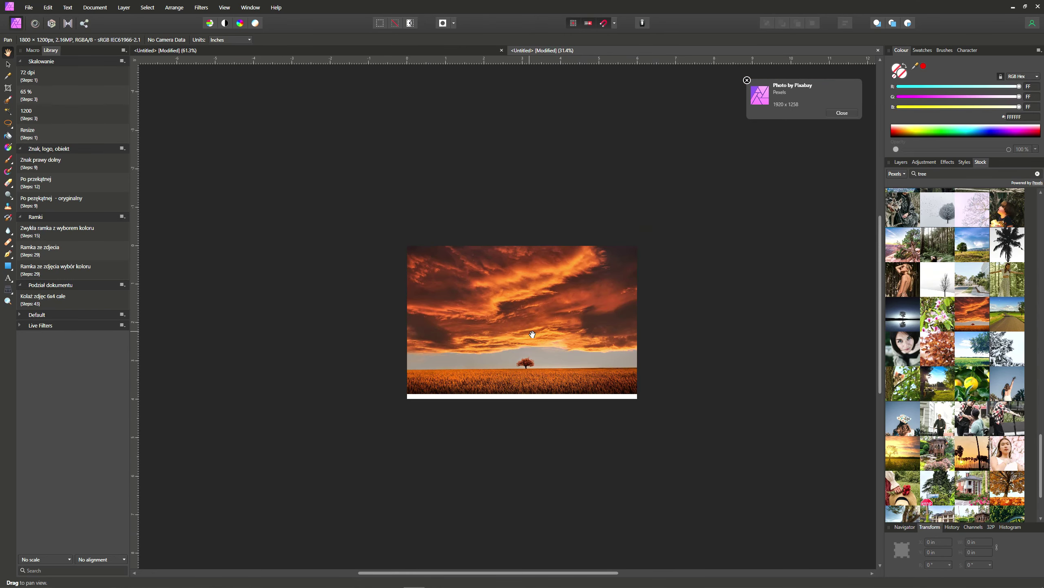
click(9, 64)
click(505, 316)
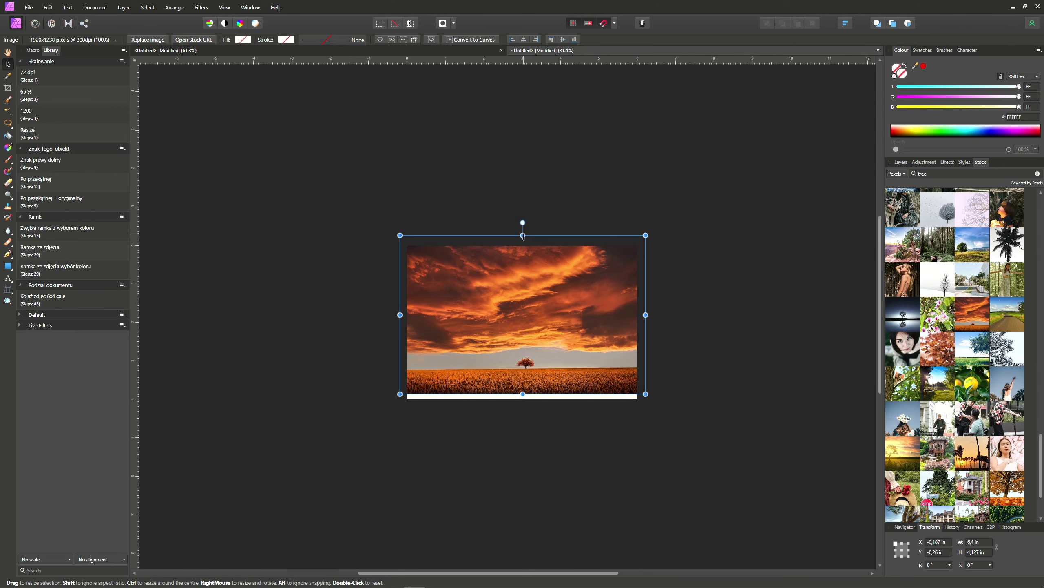
drag(522, 235, 522, 245)
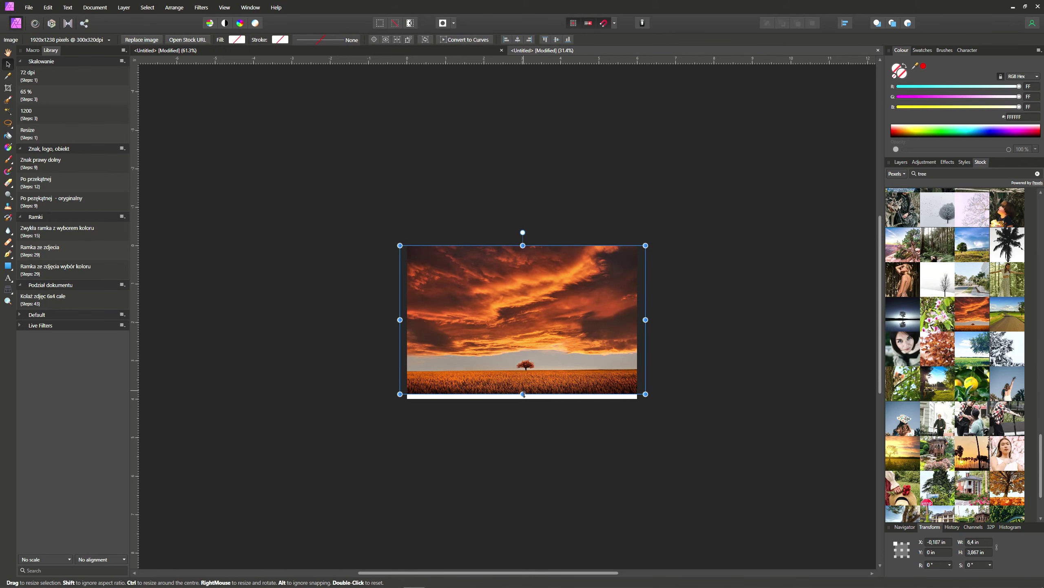
drag(524, 394, 524, 399)
drag(401, 320, 405, 323)
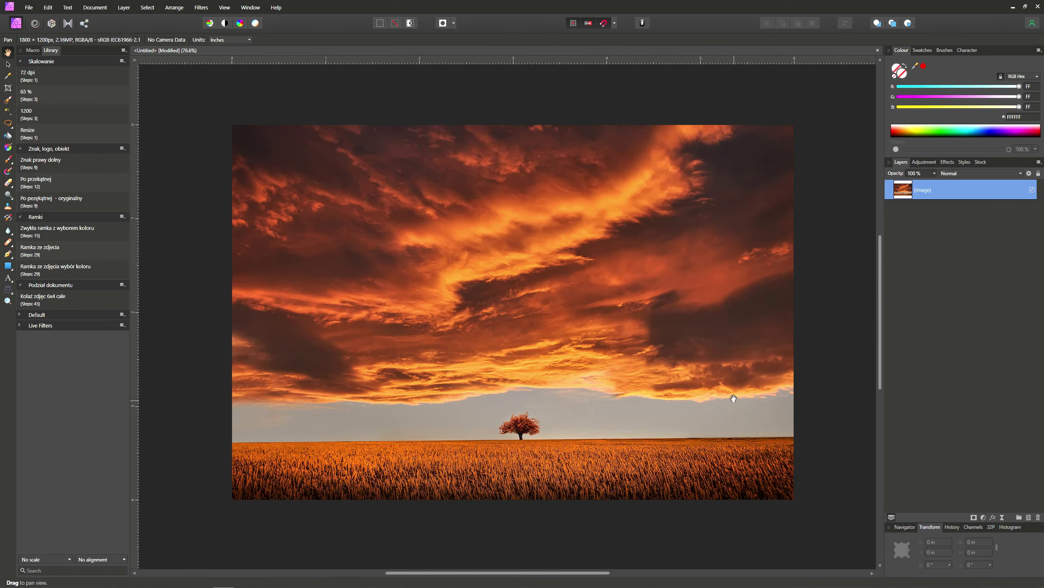
right_click(952, 198)
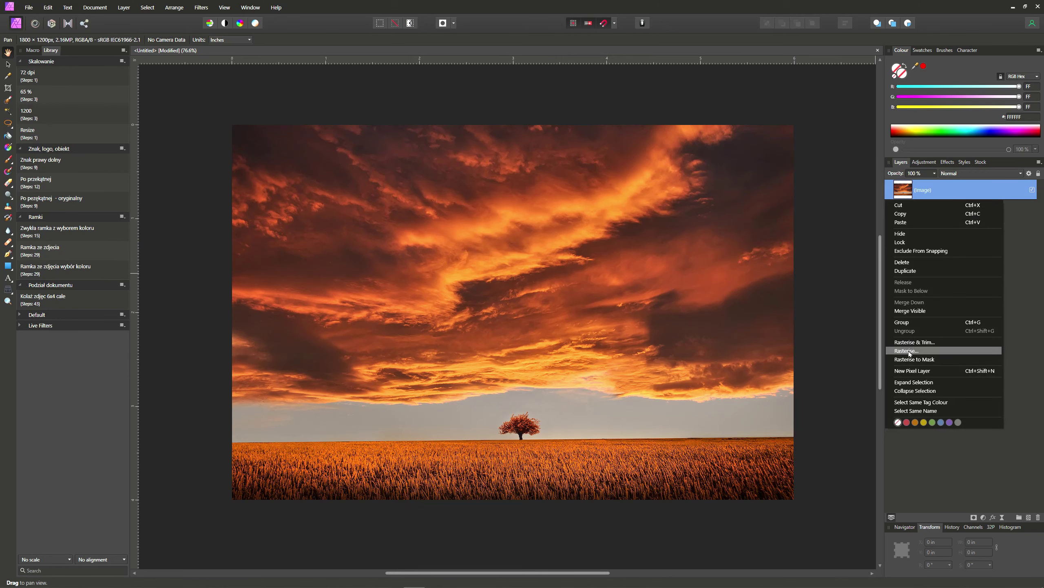
click(910, 352)
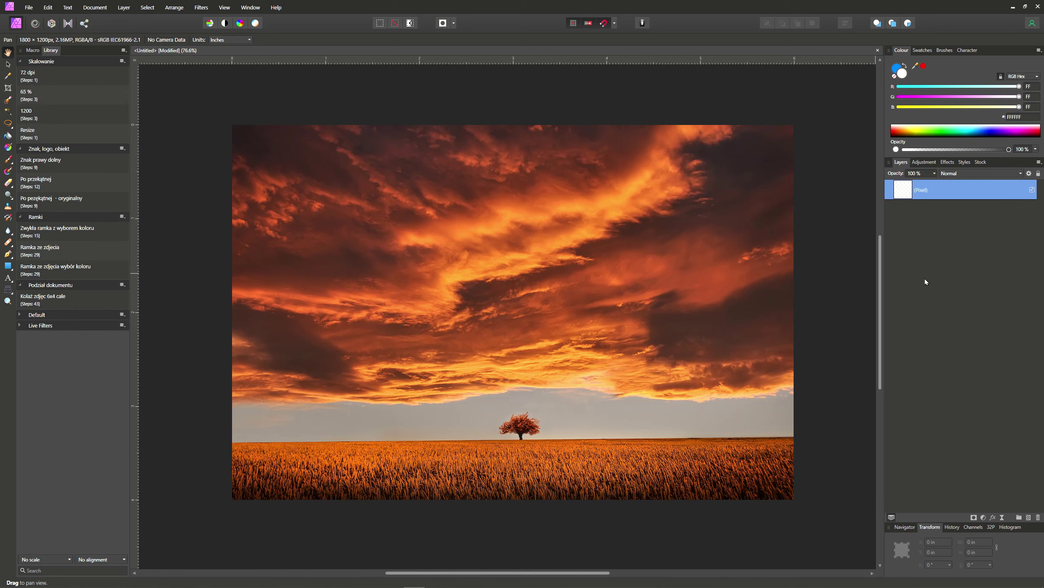
Run the 'Kolaż zdjęc 6x4 cale' stripe macro and hide the left stripe's white Rectangle
click(32, 299)
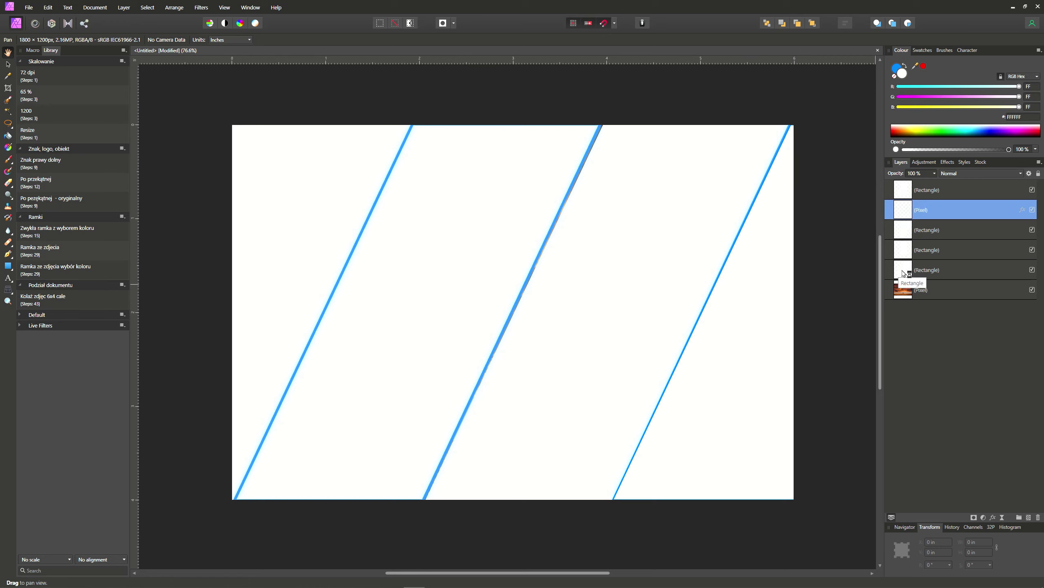
click(902, 291)
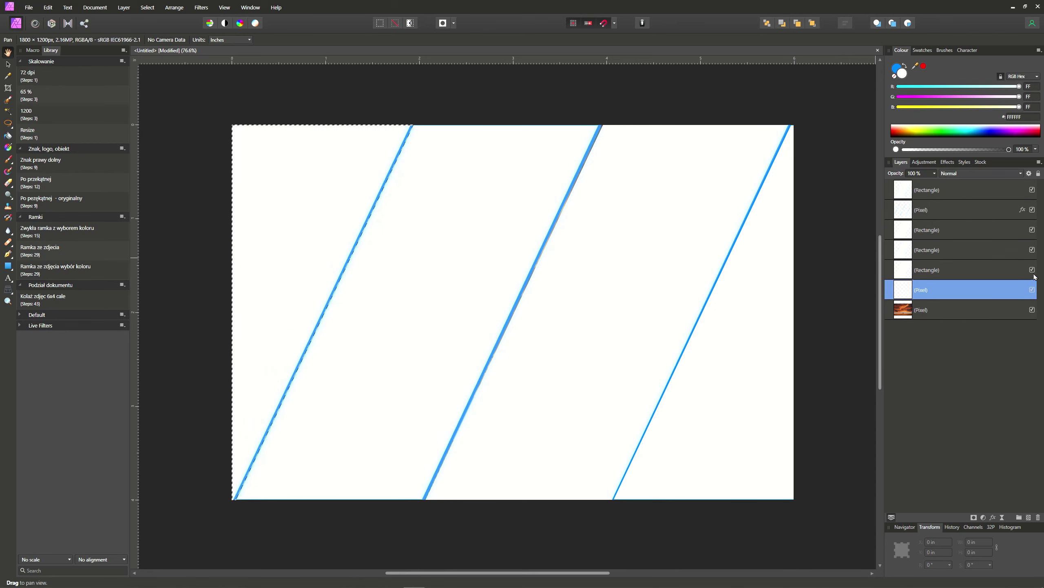
click(1033, 270)
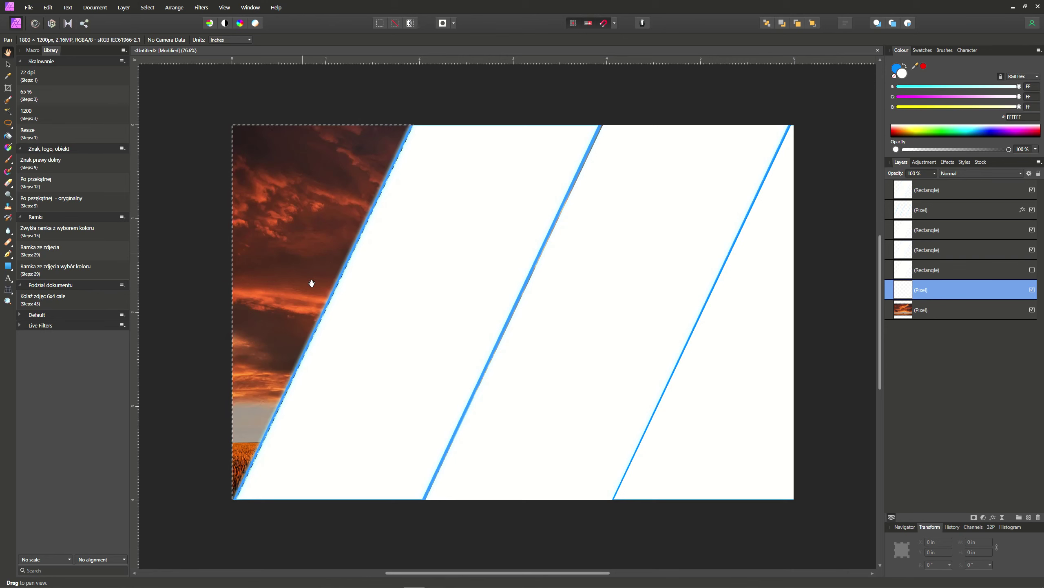
Copy the middle stripe of the sunset photo onto its own layer
click(908, 250)
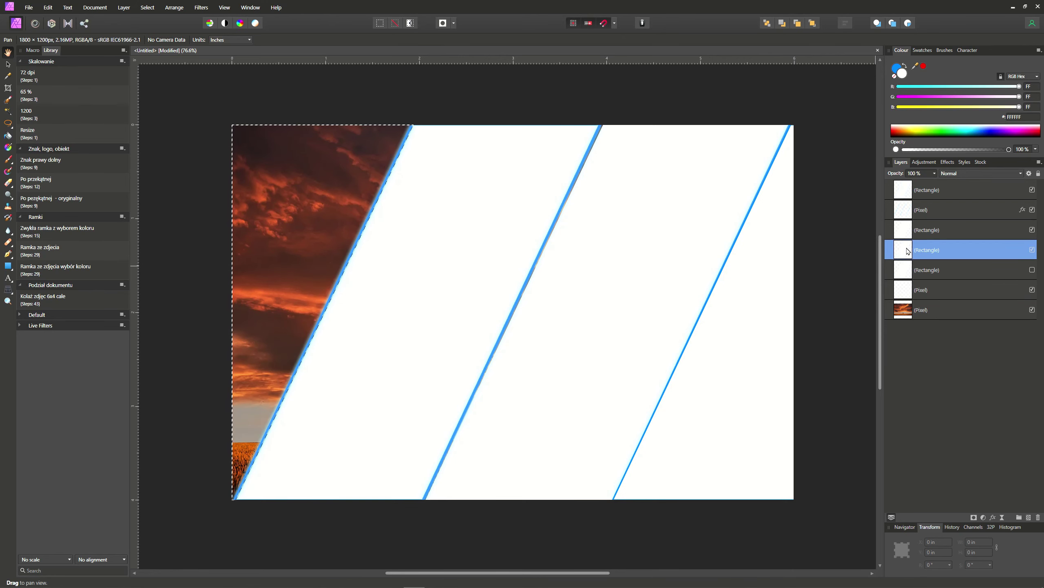
ctrl+click(908, 250)
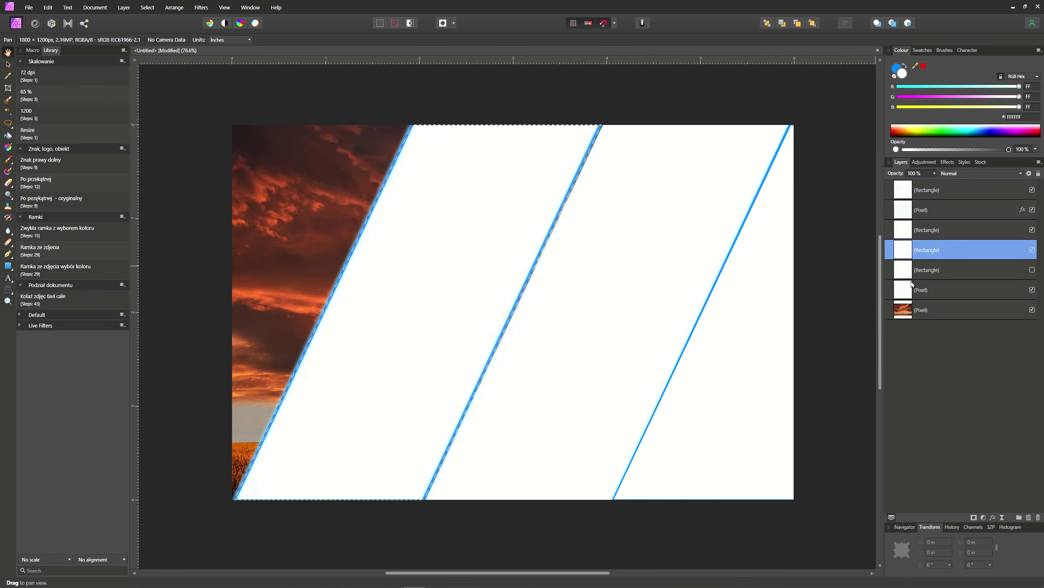
click(911, 309)
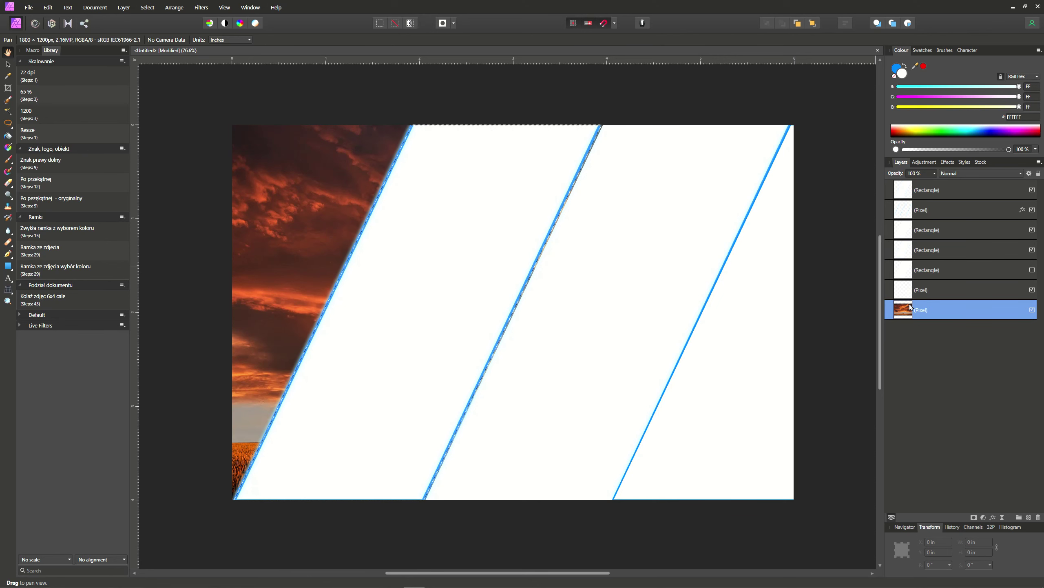
key(ctrl+shift+n)
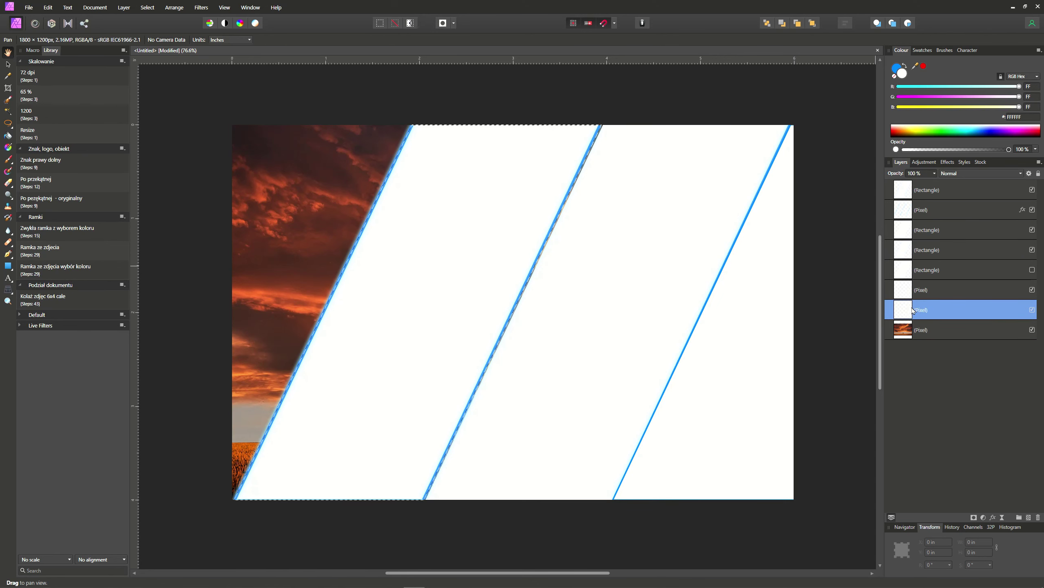
Reveal the photo in the middle, right stripe and right triangle as separate layers, then deselect
click(1032, 250)
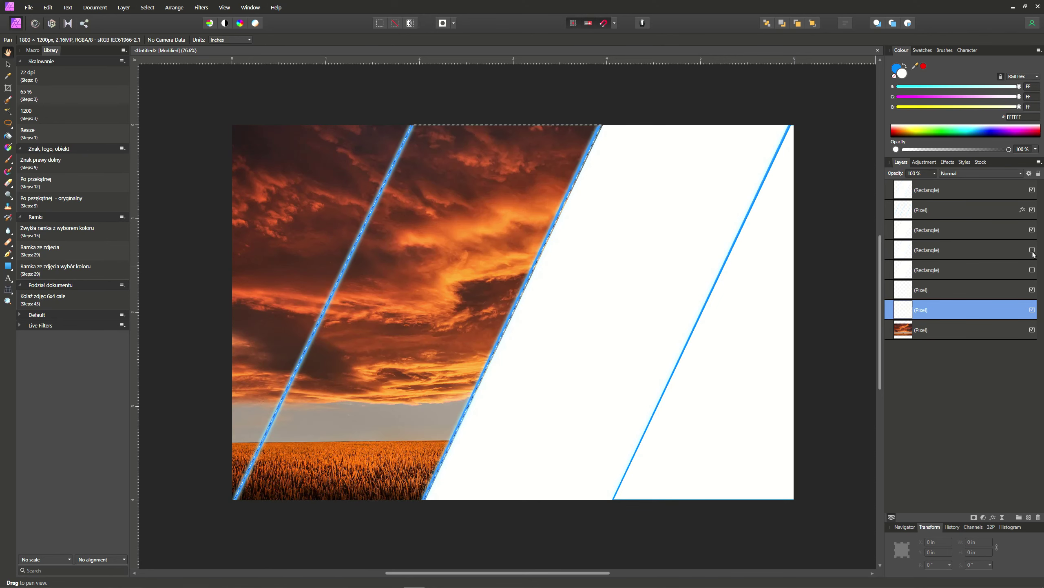
click(907, 230)
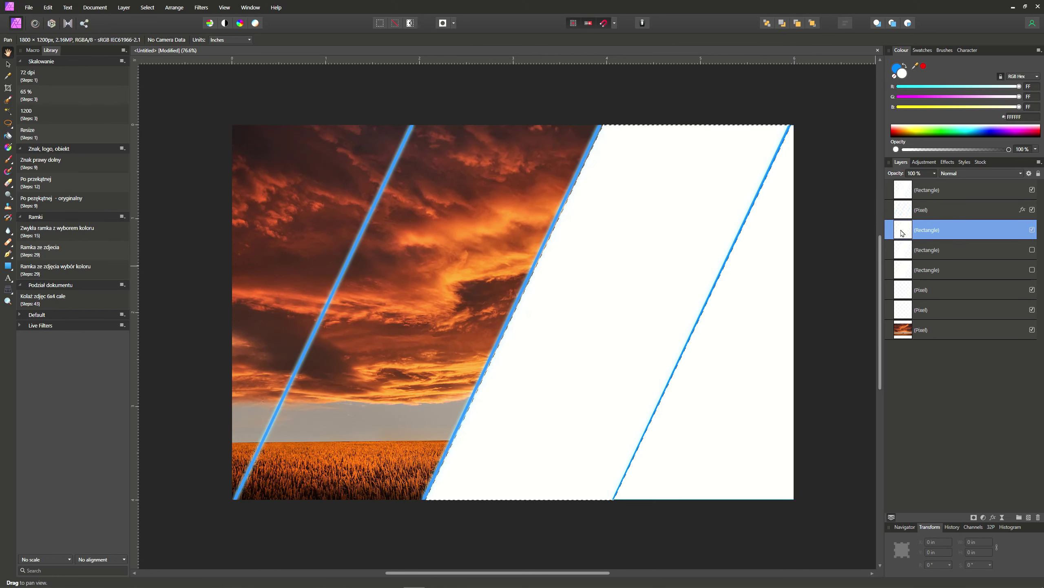
click(908, 329)
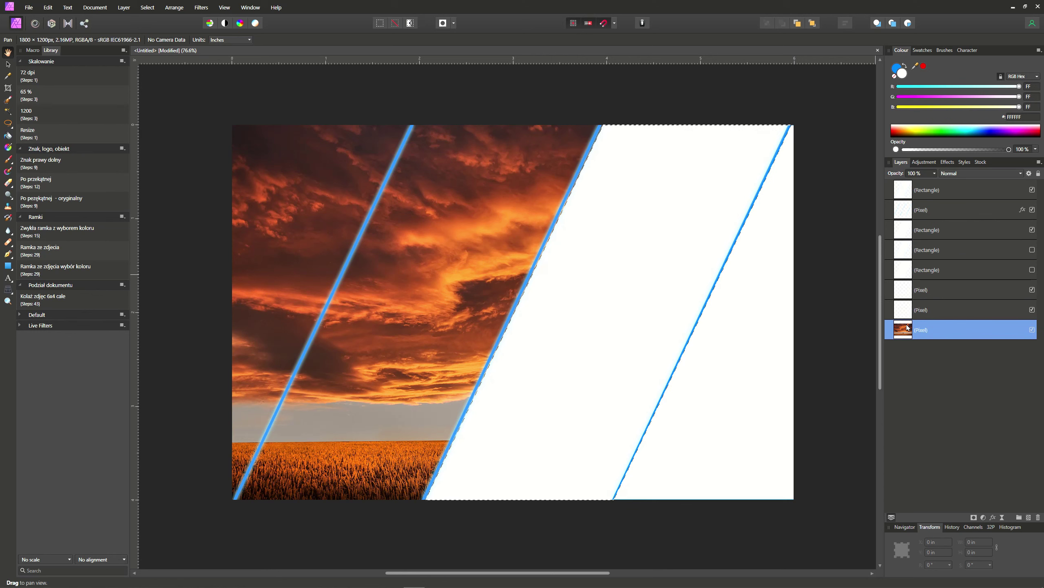
key(ctrl+shift+n)
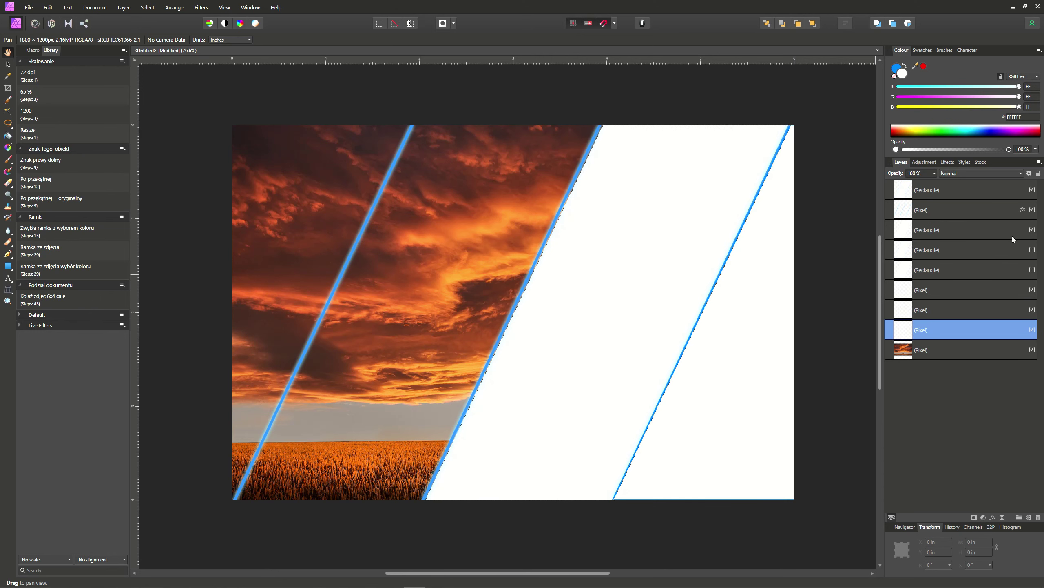
click(1032, 231)
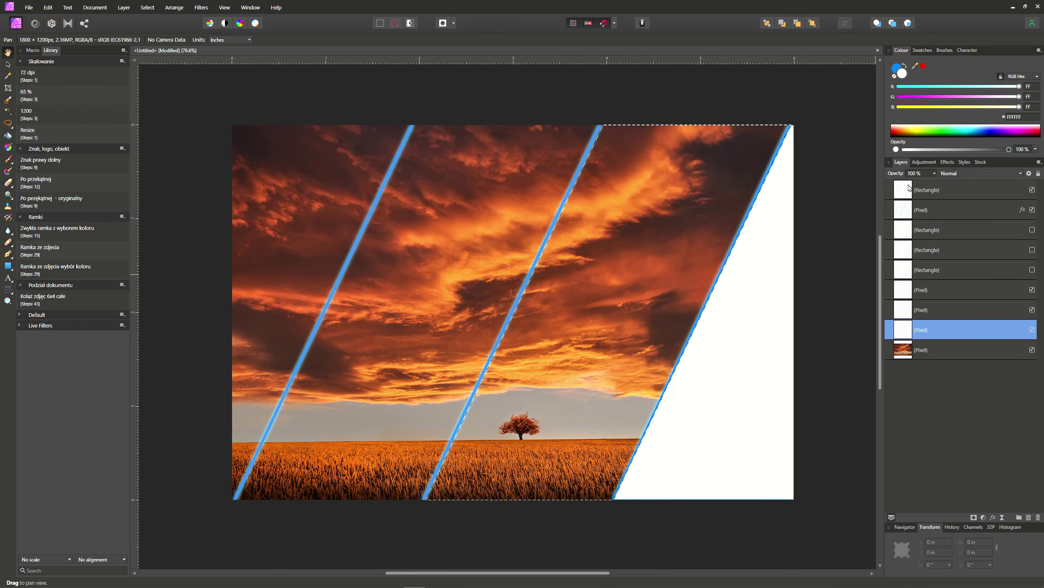
click(909, 351)
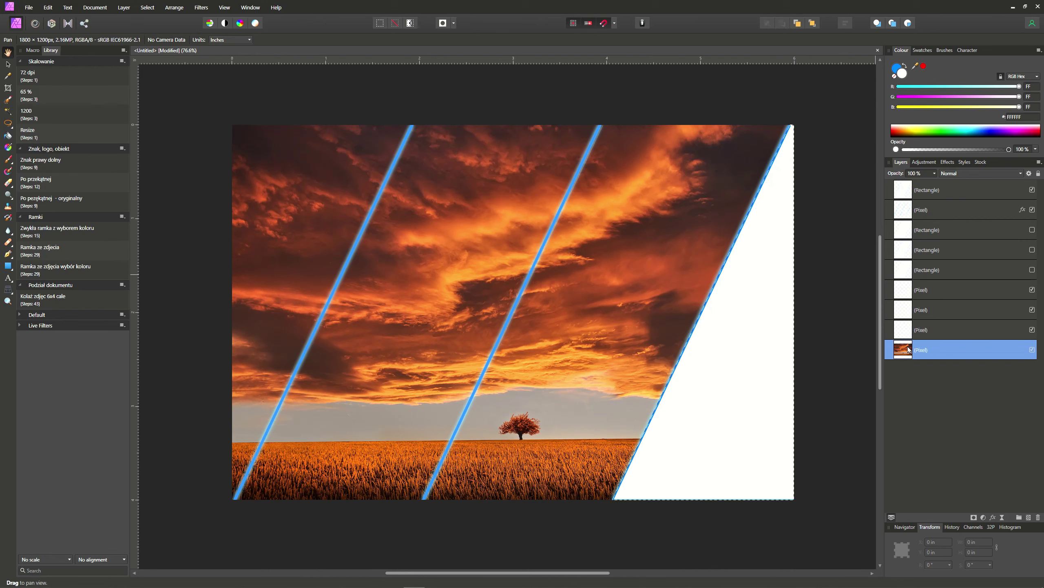
key(ctrl+shift+n)
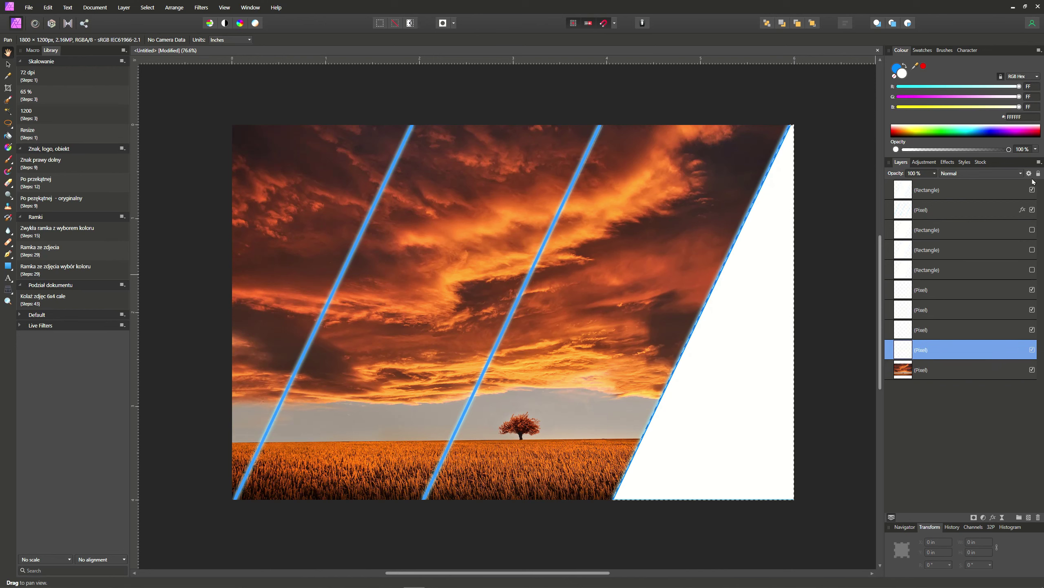
click(1032, 190)
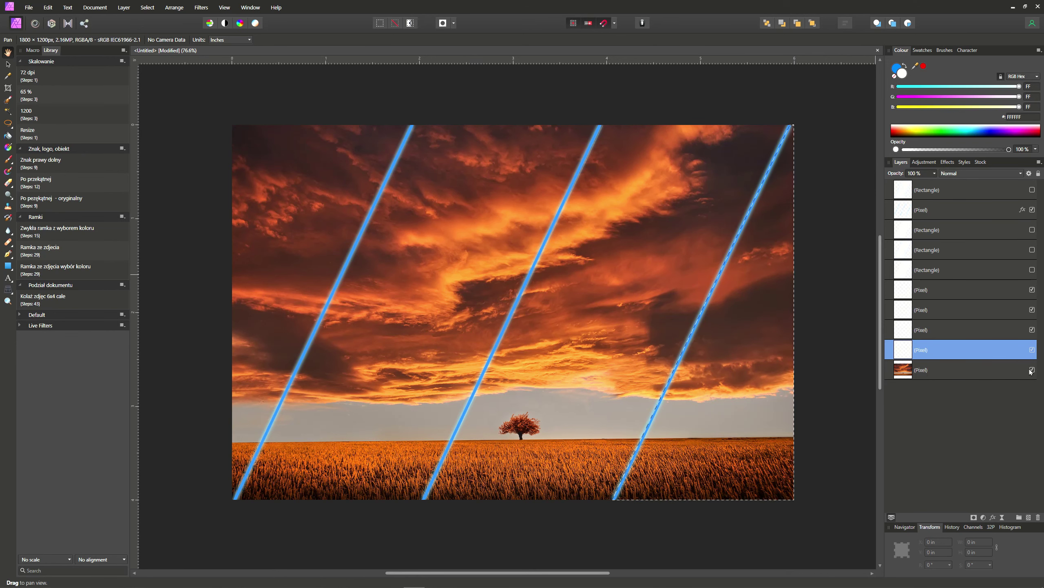
key(ctrl+d)
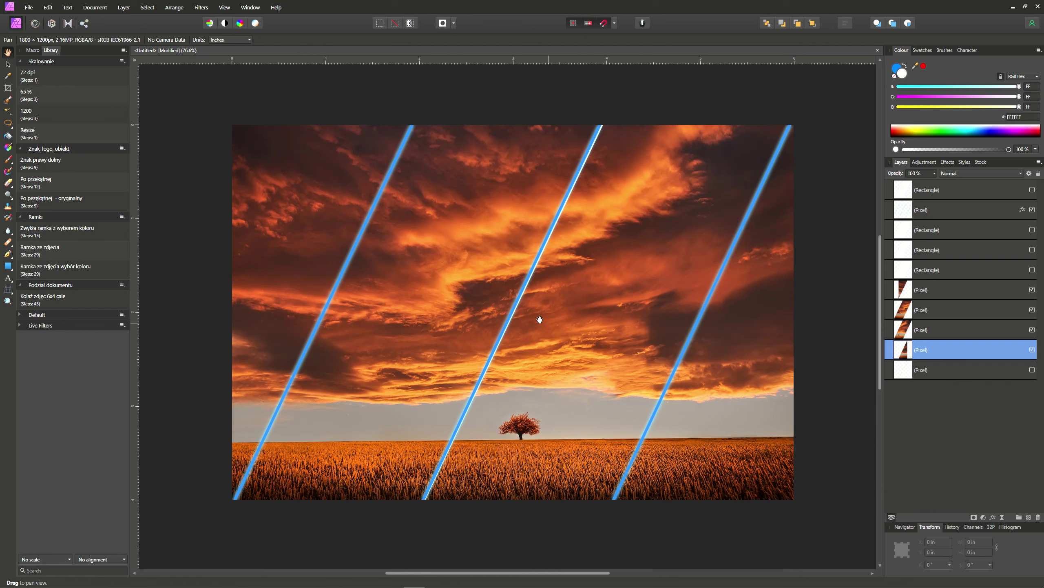
Resize the canvas to 200 mm wide, proportions locked (133.3 mm tall), in millimetres
click(93, 8)
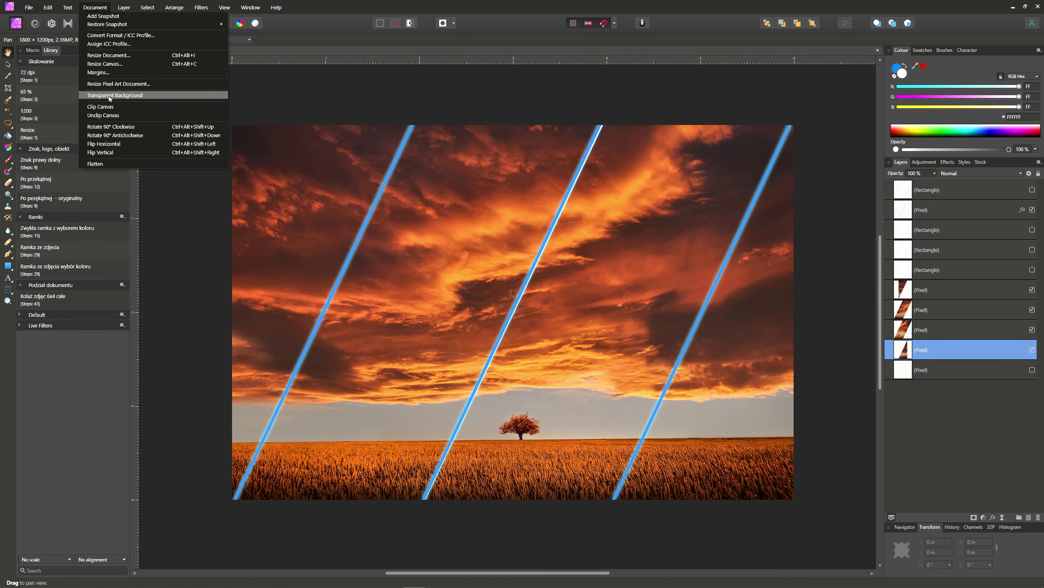
click(105, 63)
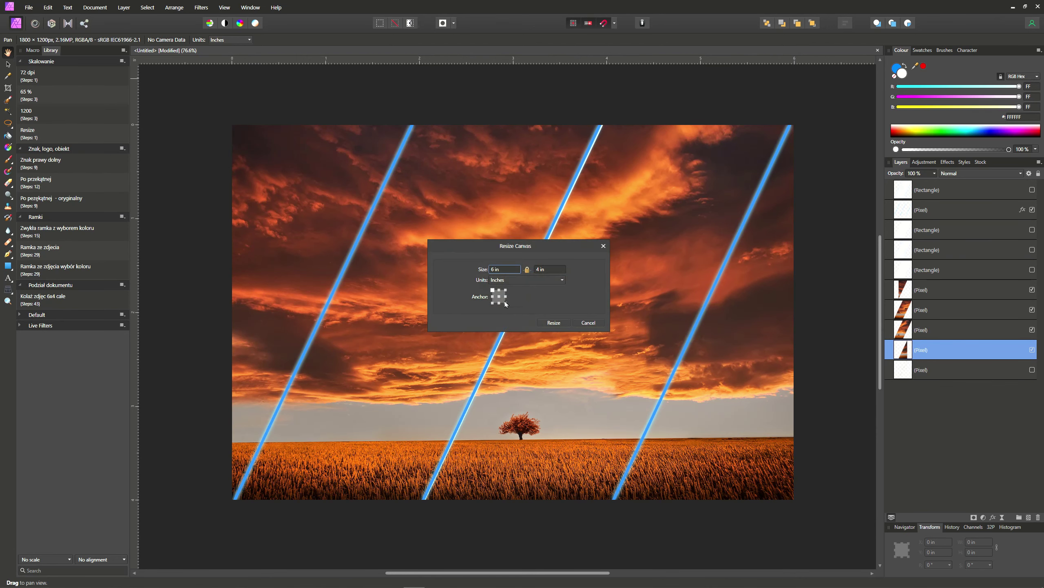
click(558, 280)
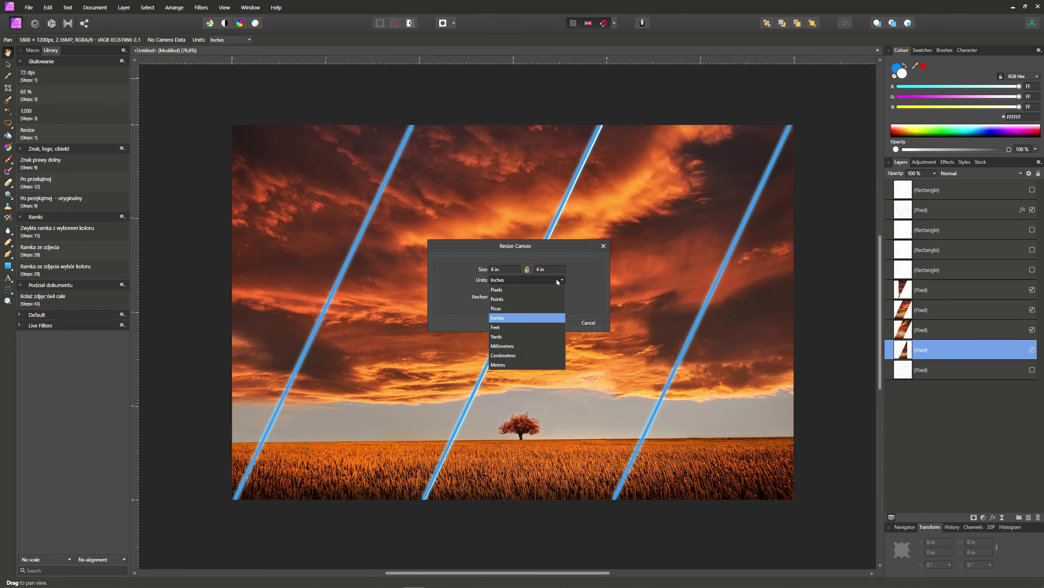
click(502, 346)
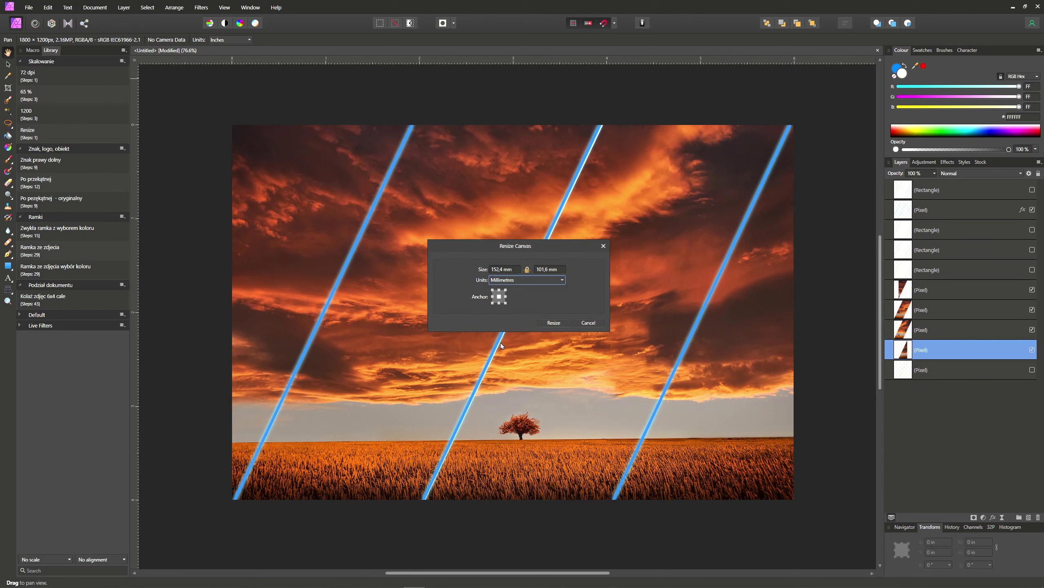
click(498, 271)
text(200)
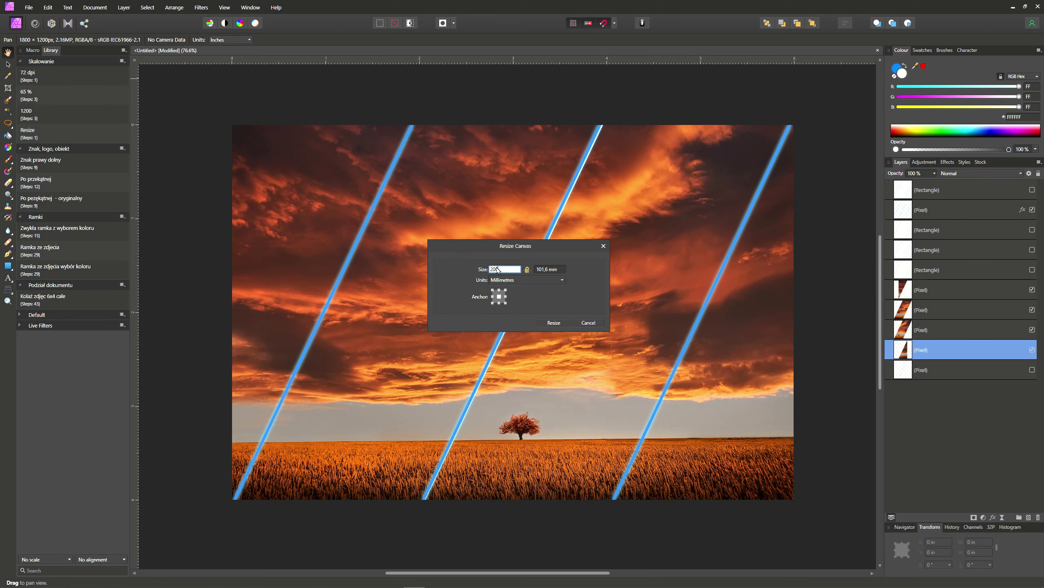
key(Return)
key(Return)
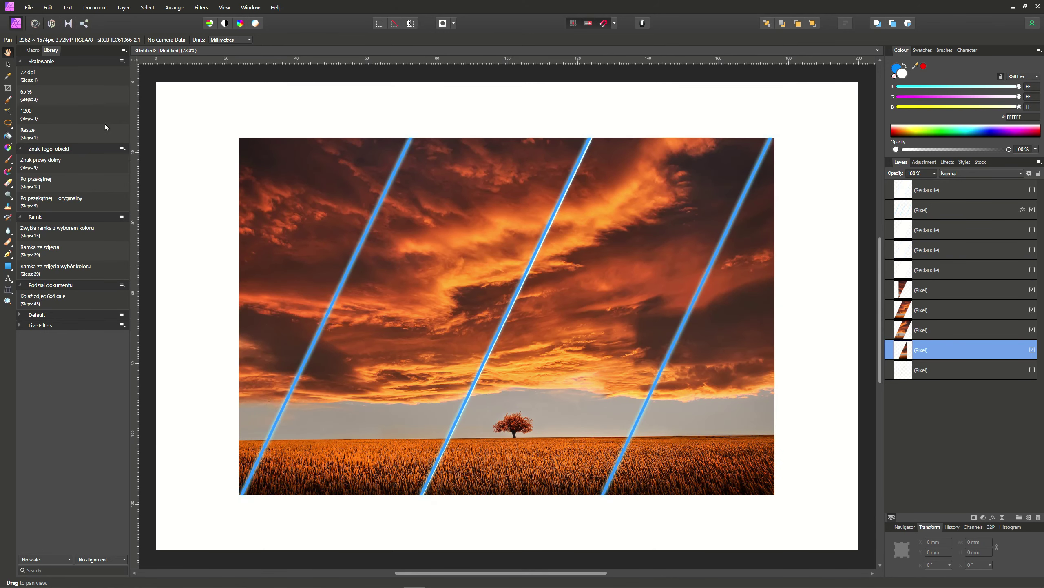
Shift the middle photo strip upward and the right strip downward
click(8, 64)
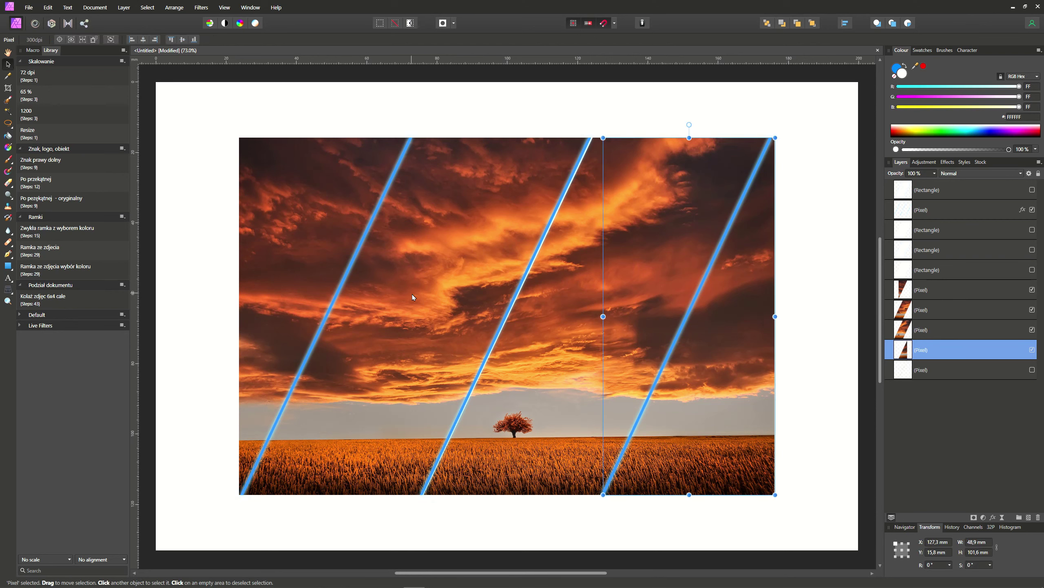
drag(416, 295, 424, 280)
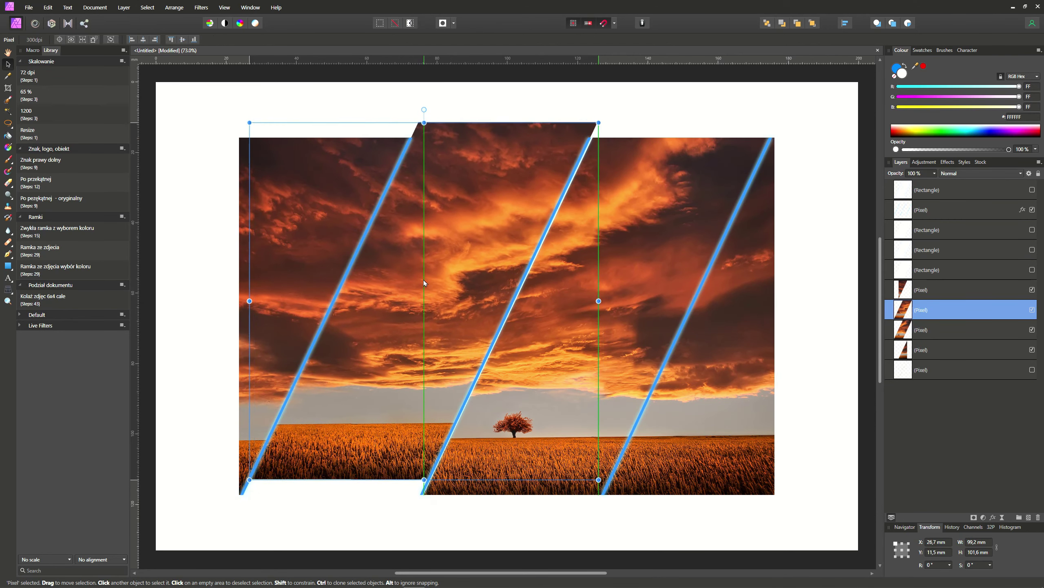
drag(424, 280, 423, 279)
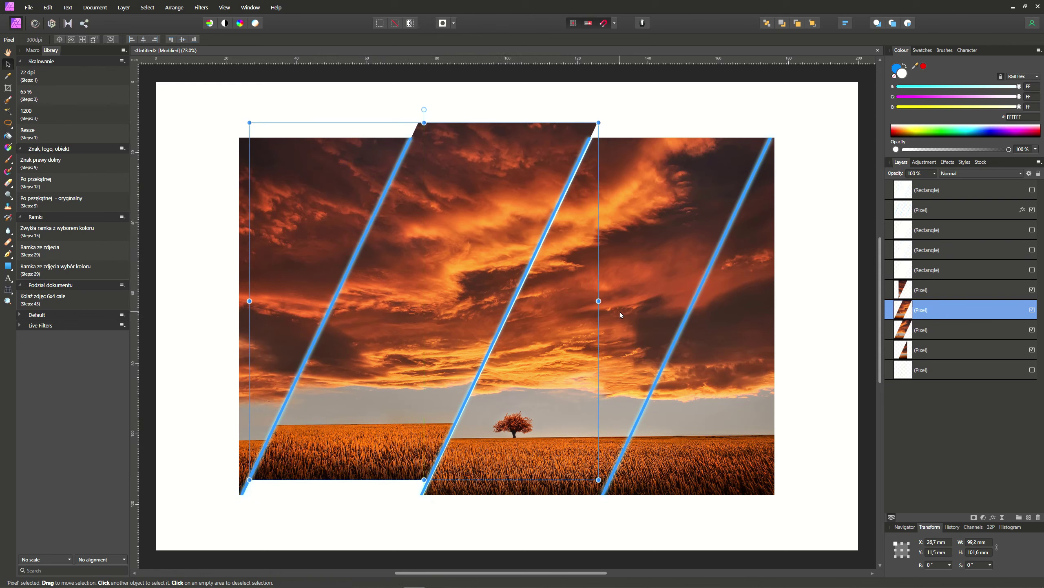
drag(621, 315, 613, 327)
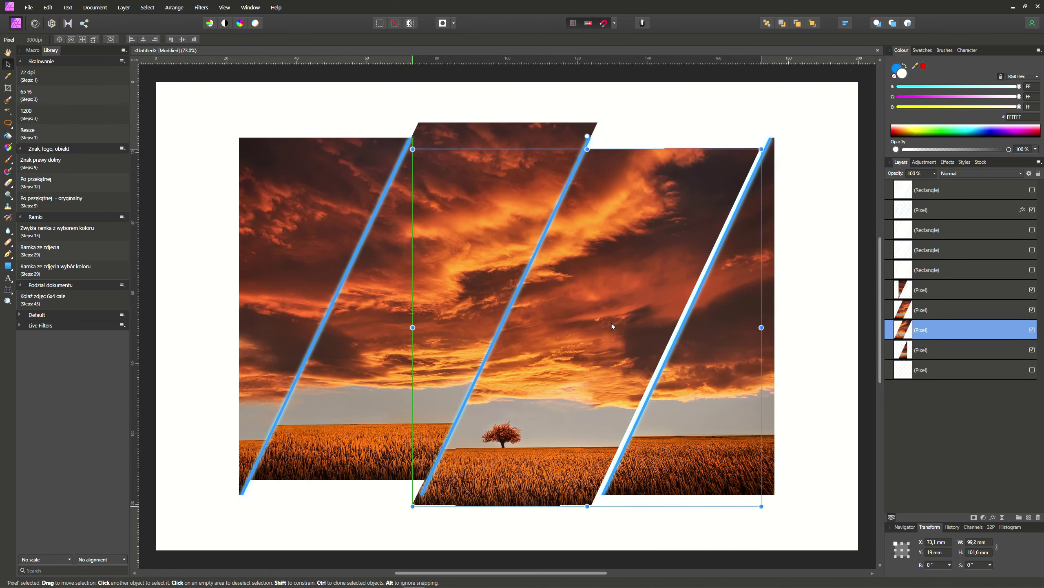
drag(613, 326, 608, 320)
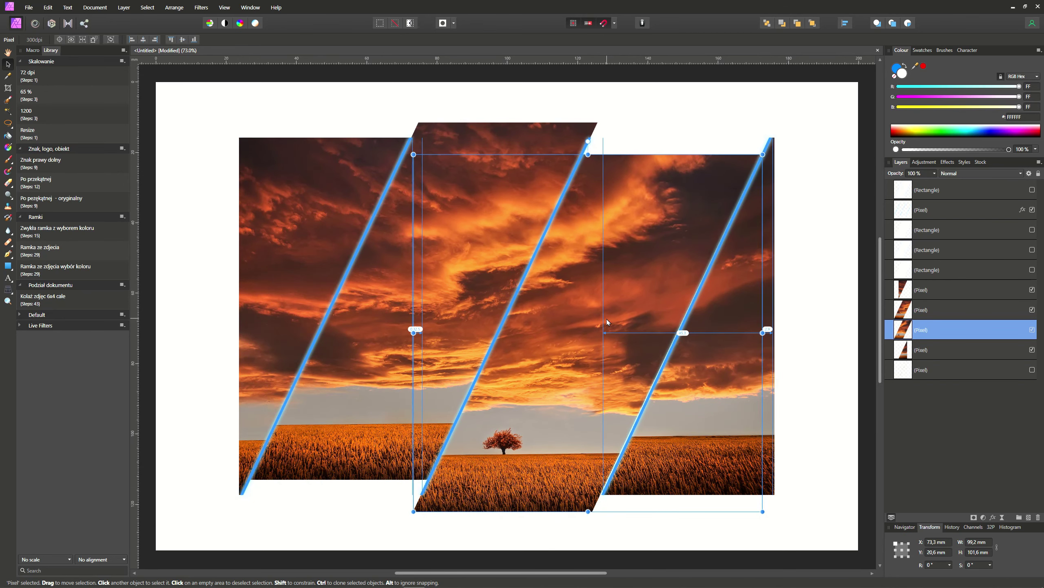
drag(607, 321, 608, 325)
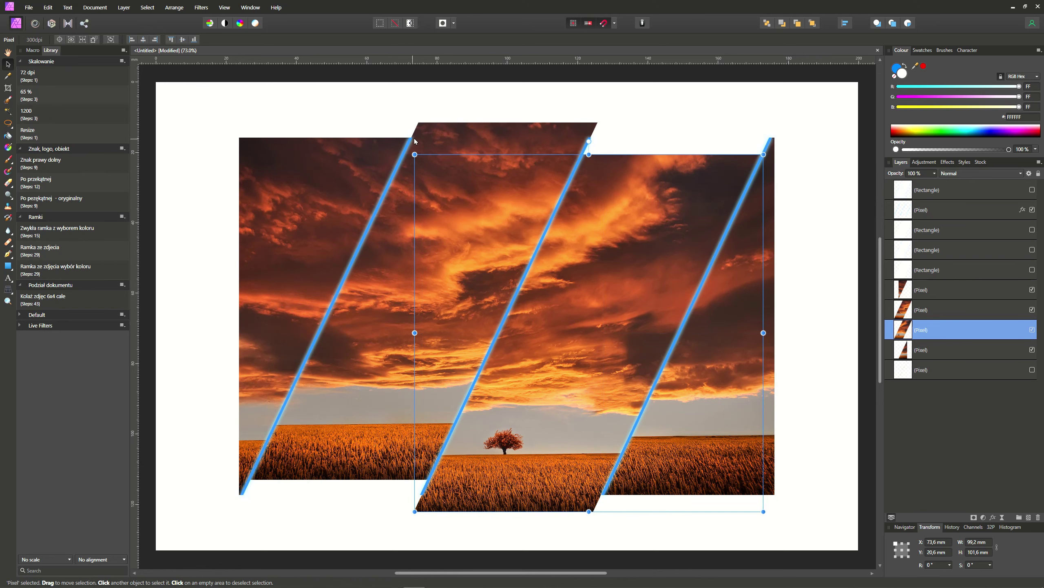
Stretch the blue-line layer to 110.8 mm tall and shear it −2.7° to match the strips
click(358, 254)
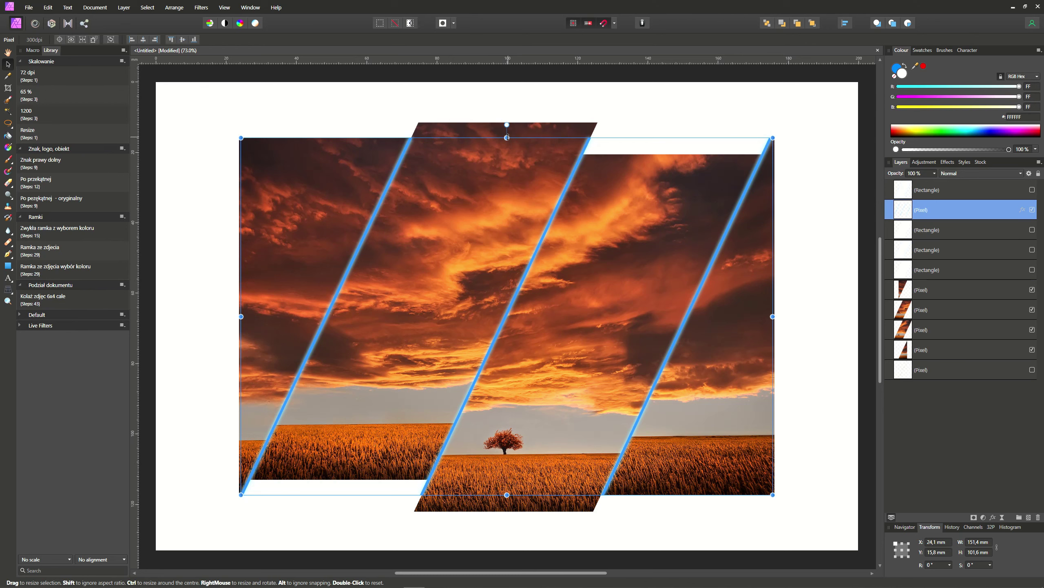
mouse_move(507, 137)
mouse_down()
mouse_move(523, 127)
mouse_move(514, 119)
mouse_up()
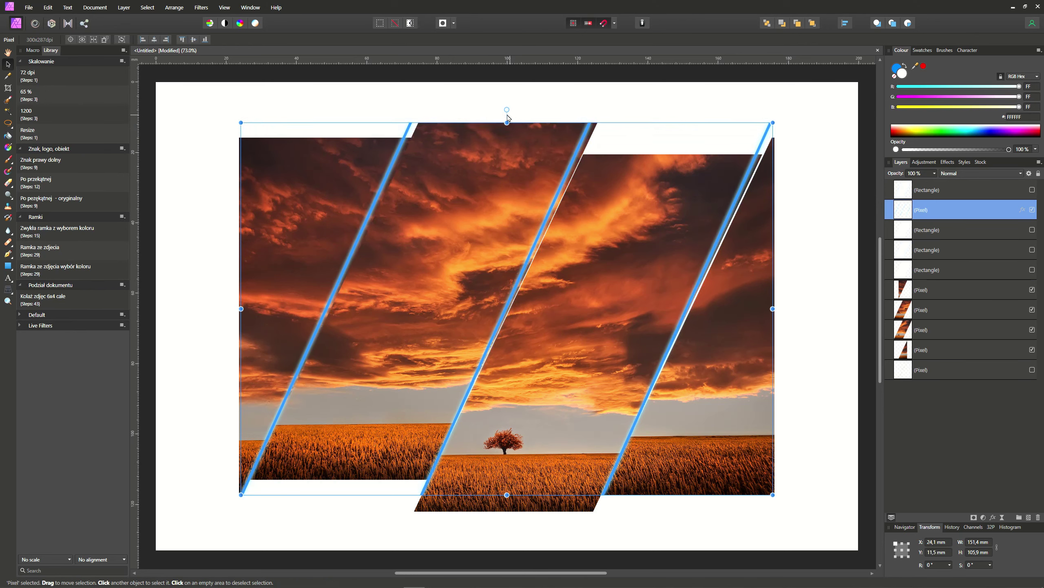
drag(510, 117, 514, 118)
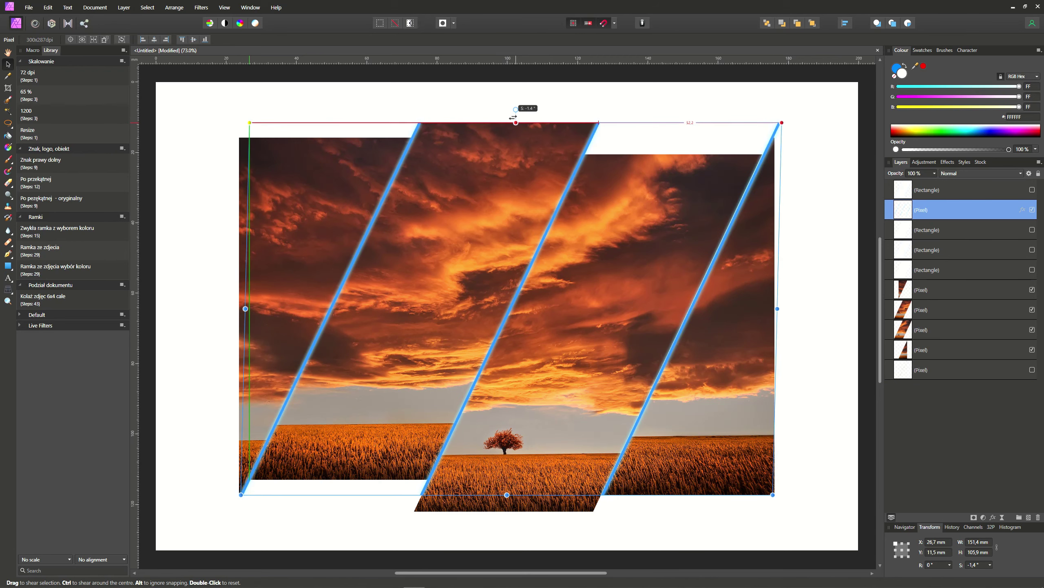
drag(513, 117, 514, 118)
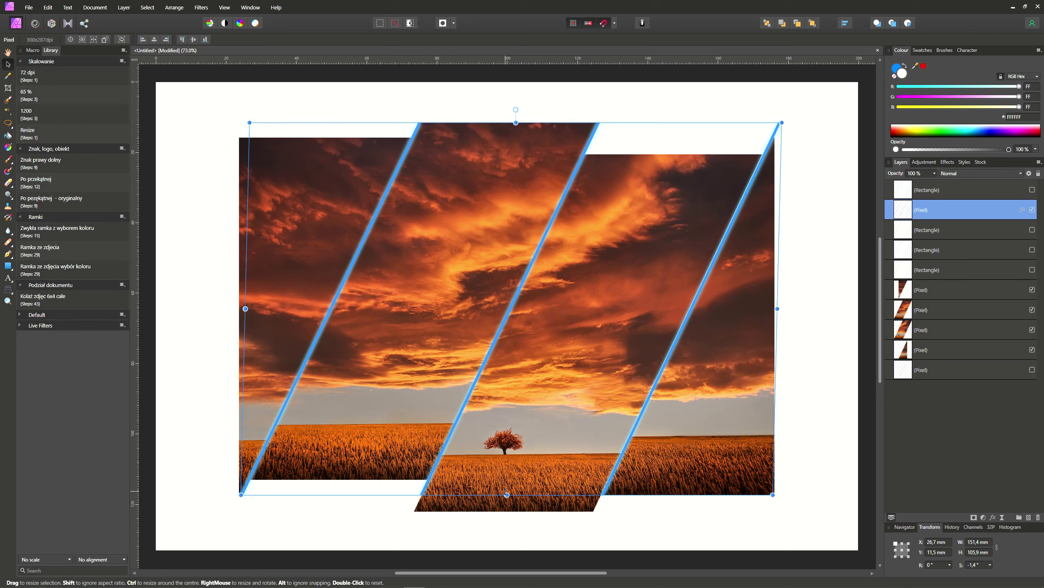
drag(507, 495, 507, 512)
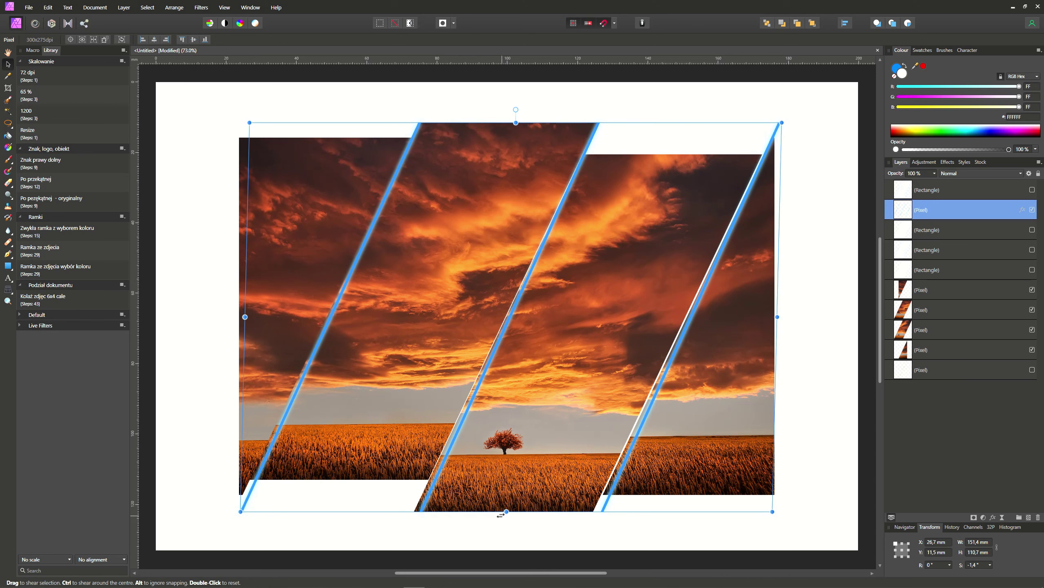
drag(501, 514, 495, 513)
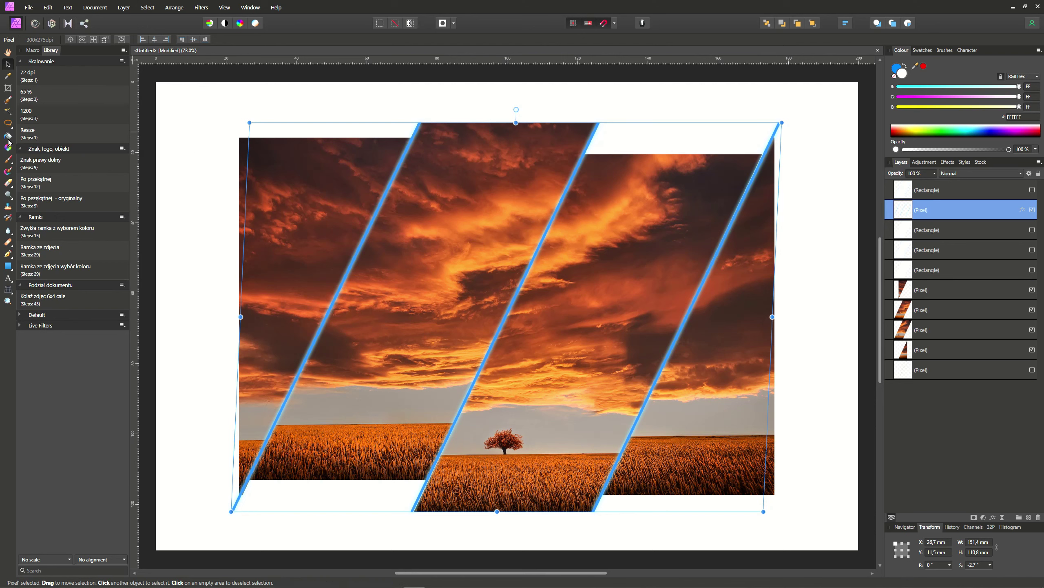
Delete the stray blue line ends at the top right and bottom left using marquee selections
click(12, 124)
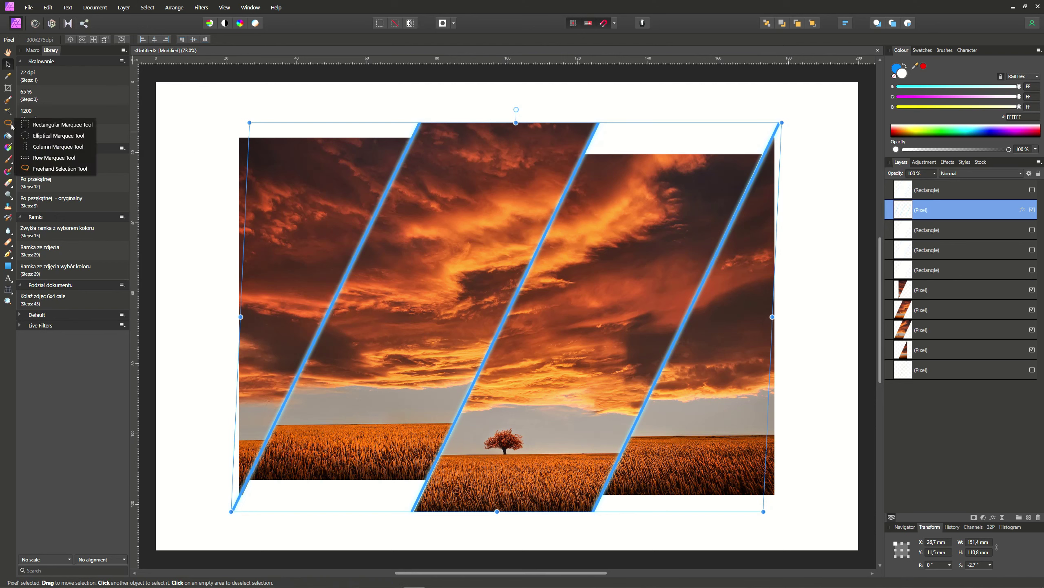
click(41, 124)
drag(754, 109, 797, 138)
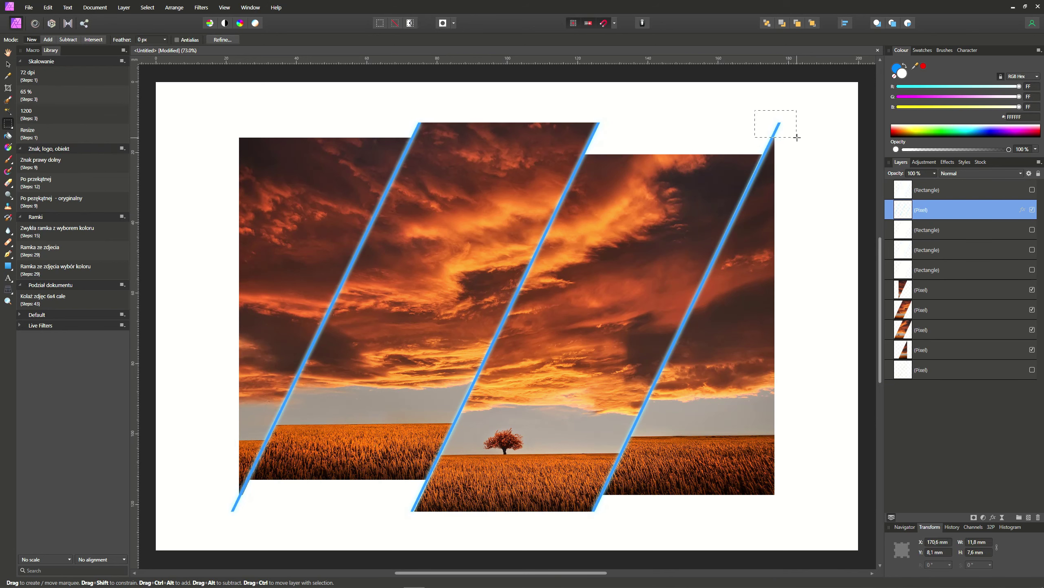
key(Delete)
drag(228, 498, 263, 522)
mouse_move(225, 492)
mouse_down()
mouse_move(243, 499)
mouse_move(239, 514)
mouse_up()
key(v)
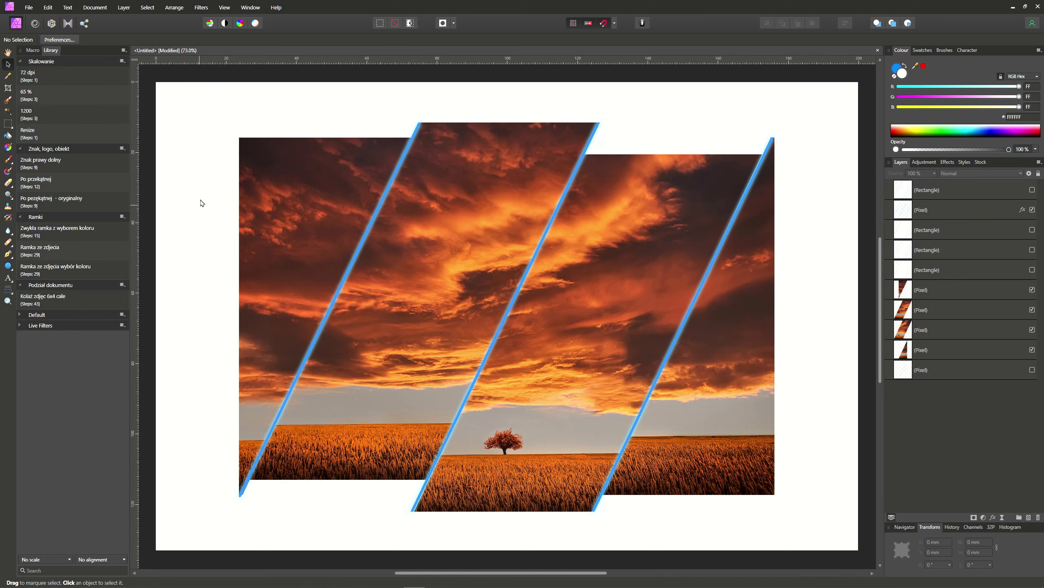
Crop the canvas to the staggered strips, leaving white gaps
click(95, 8)
click(104, 107)
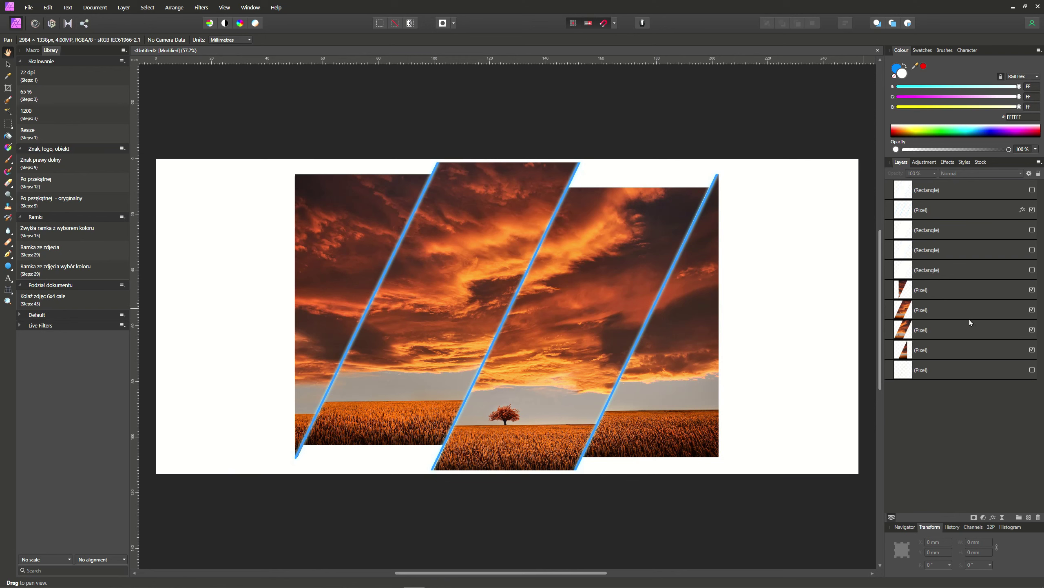
click(1033, 209)
click(8, 88)
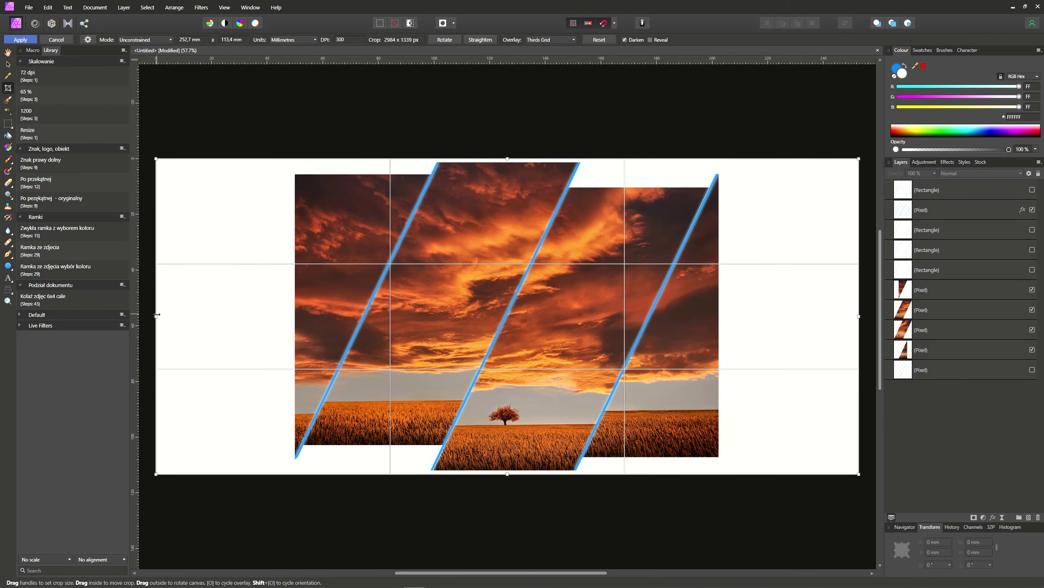
drag(157, 315, 175, 314)
key(Return)
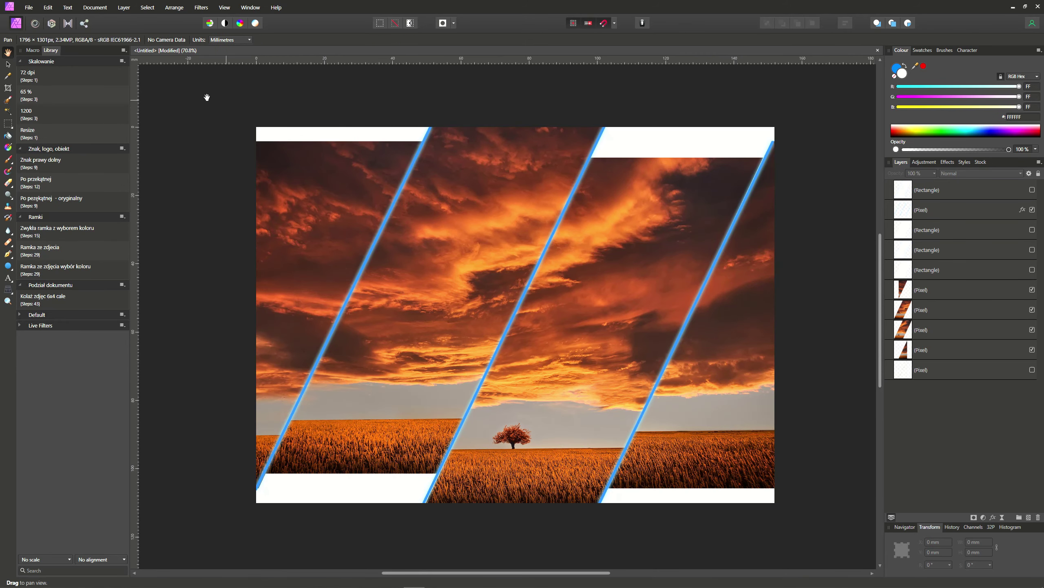
Group the blue-line layer with the four sunset photo strip layers
click(8, 64)
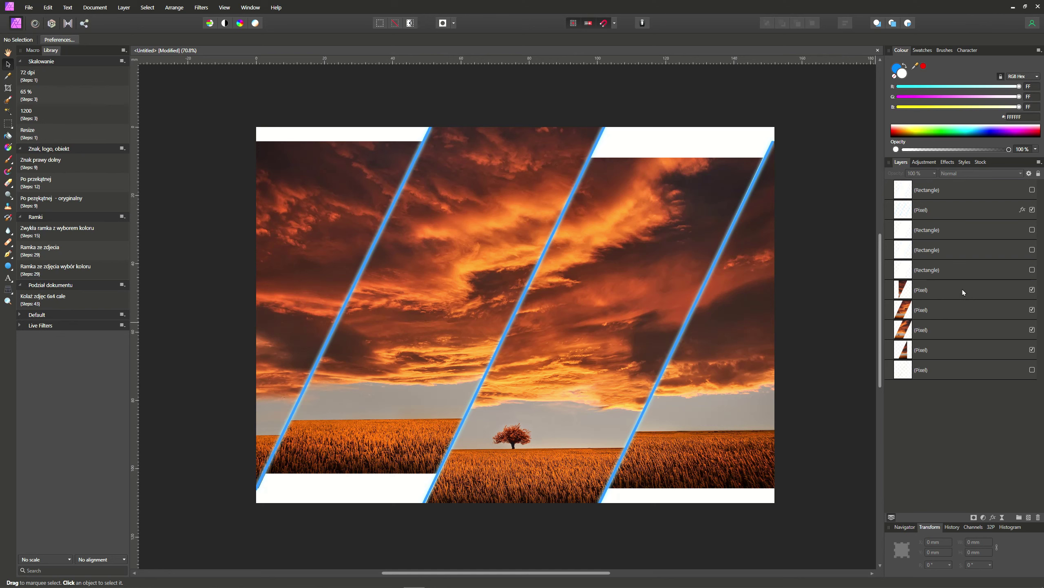
click(946, 210)
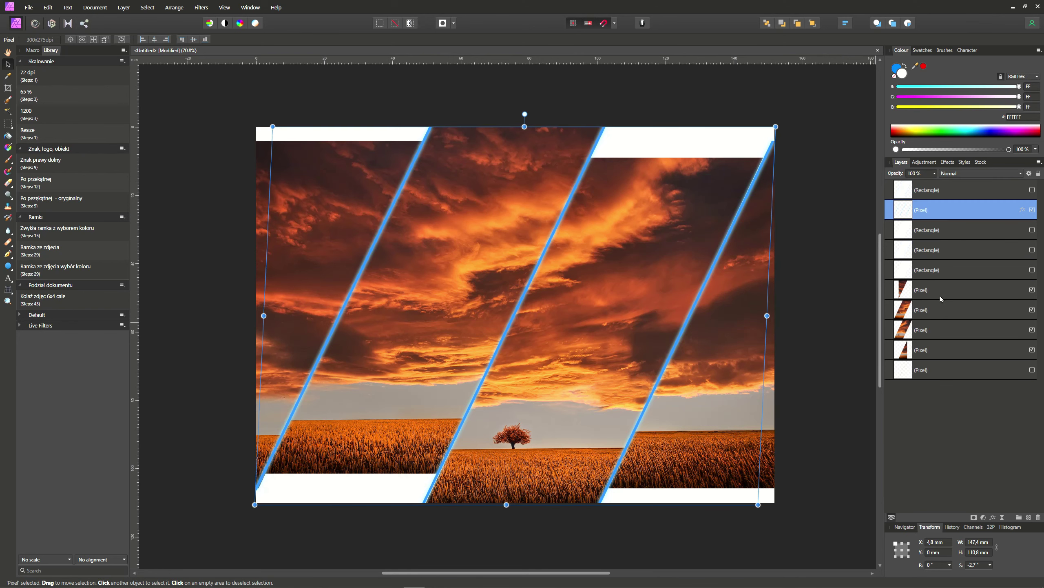
ctrl+click(942, 291)
ctrl+click(945, 310)
ctrl+click(942, 331)
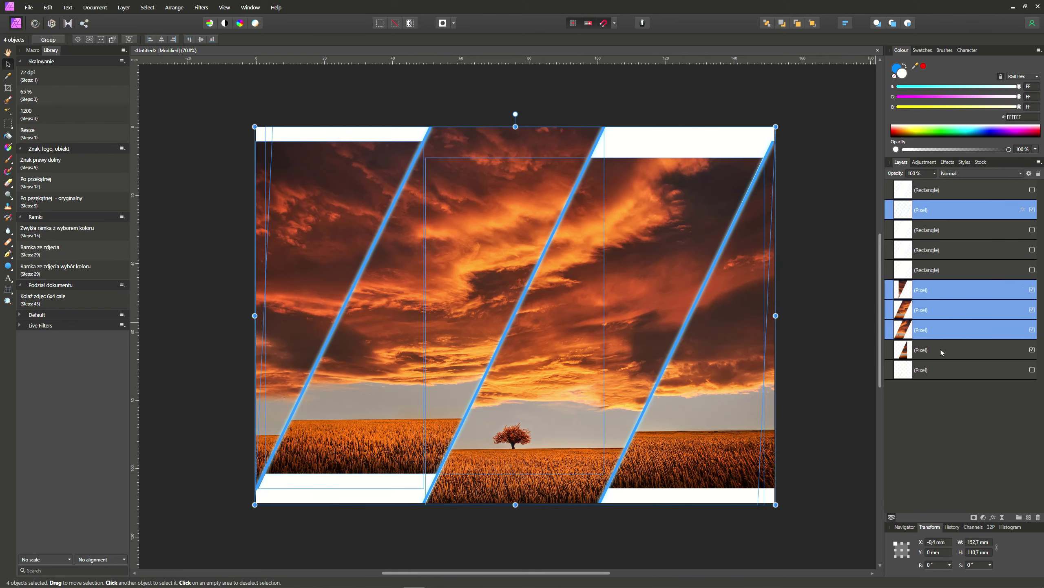
ctrl+click(943, 350)
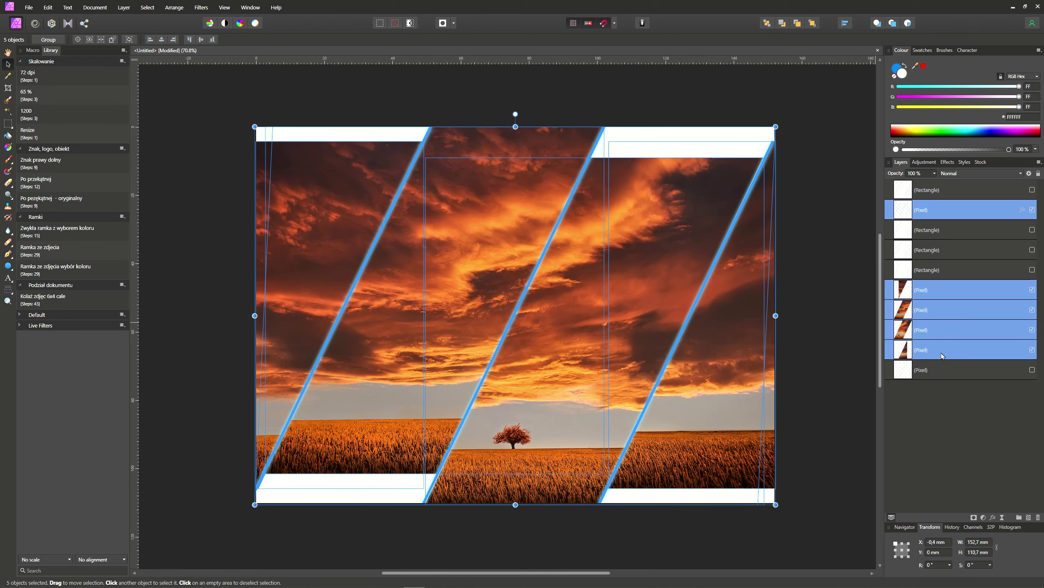
key(ctrl+g)
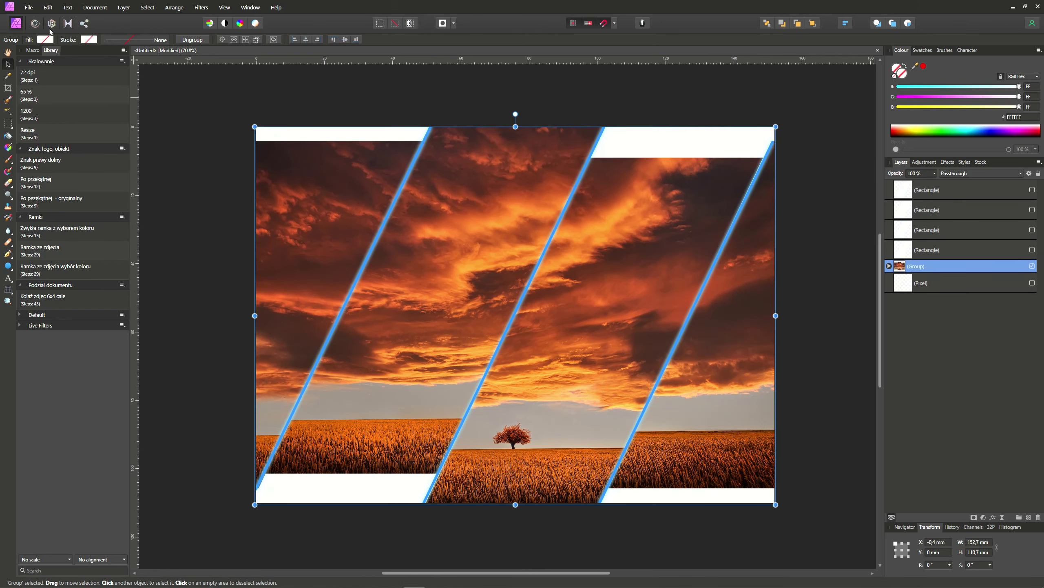
Export the selected group as a PNG, Area set to Selection Only, named '1'
click(29, 7)
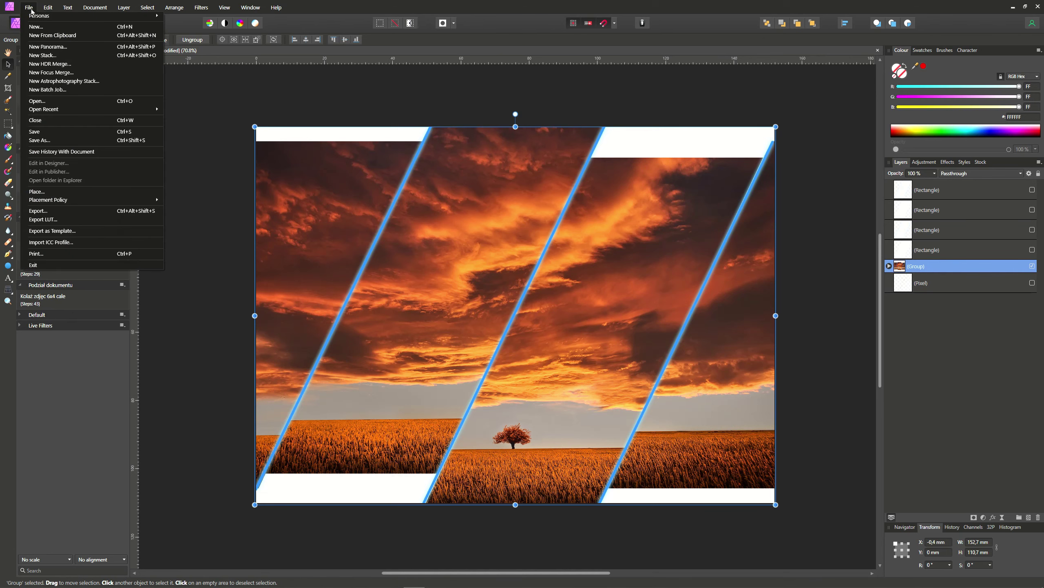
click(41, 211)
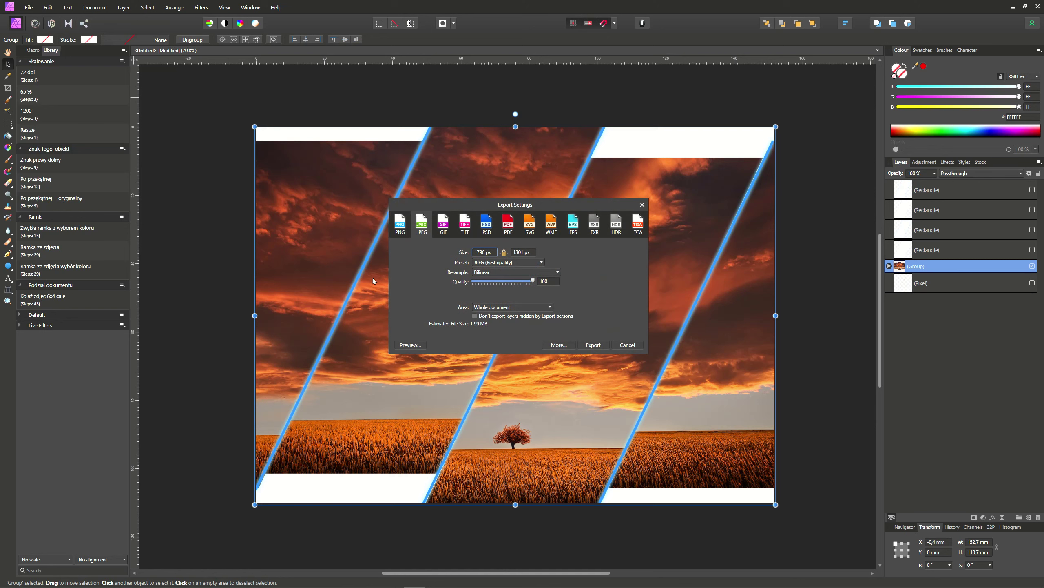
click(402, 225)
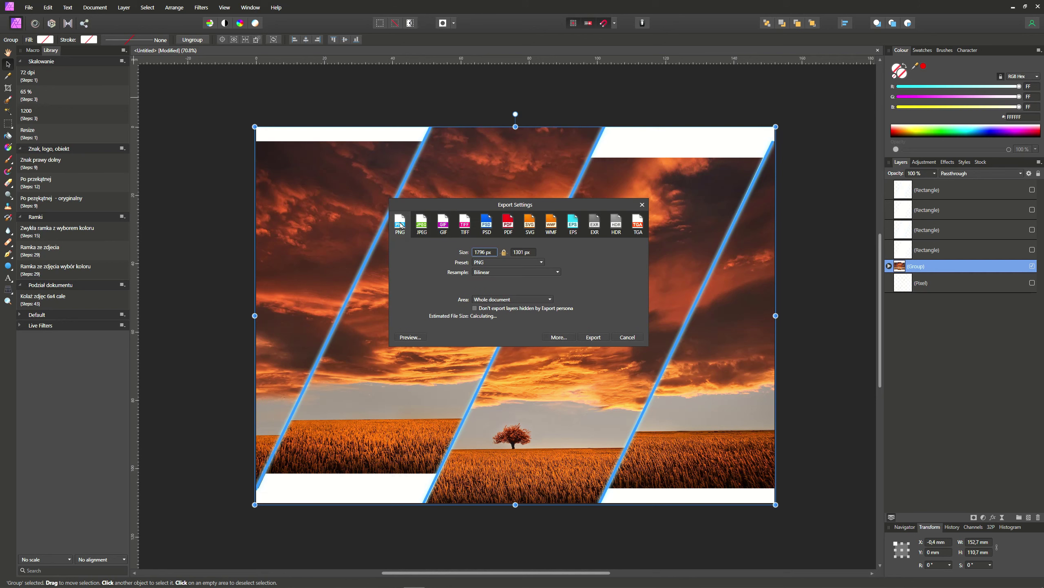
click(550, 299)
click(488, 327)
click(593, 337)
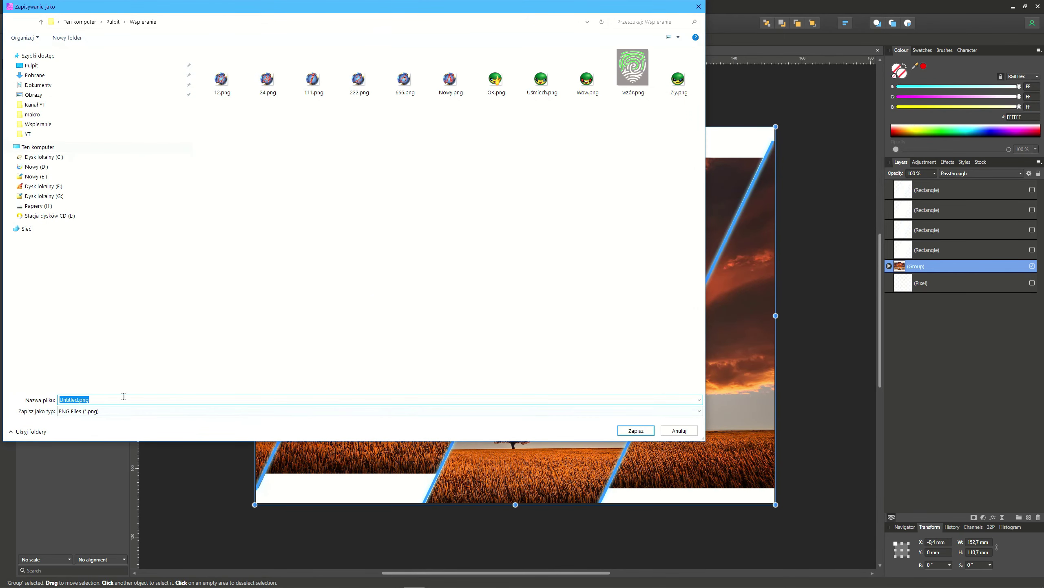
mouse_move(98, 163)
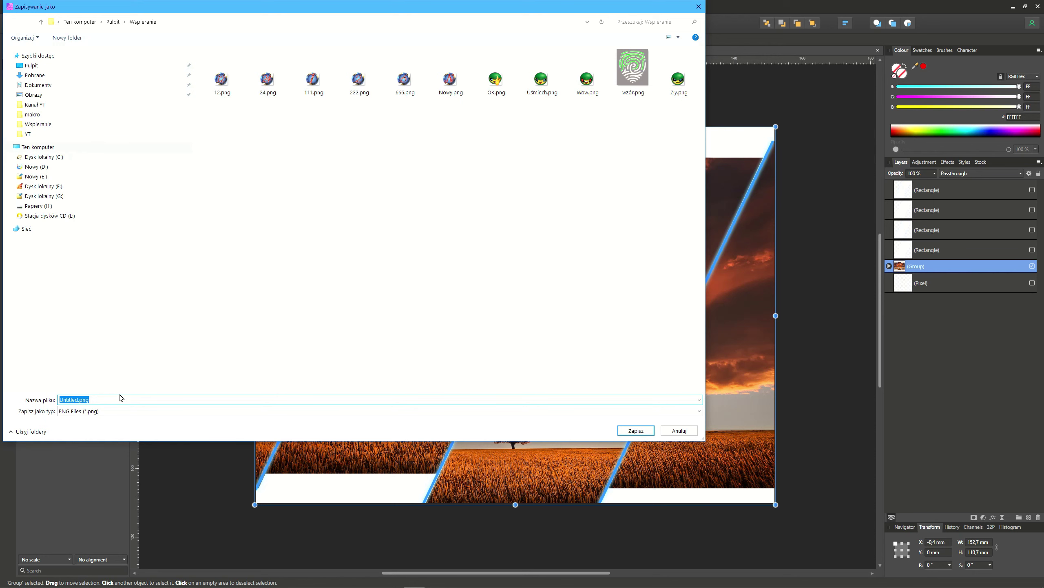
text(1)
key(Return)
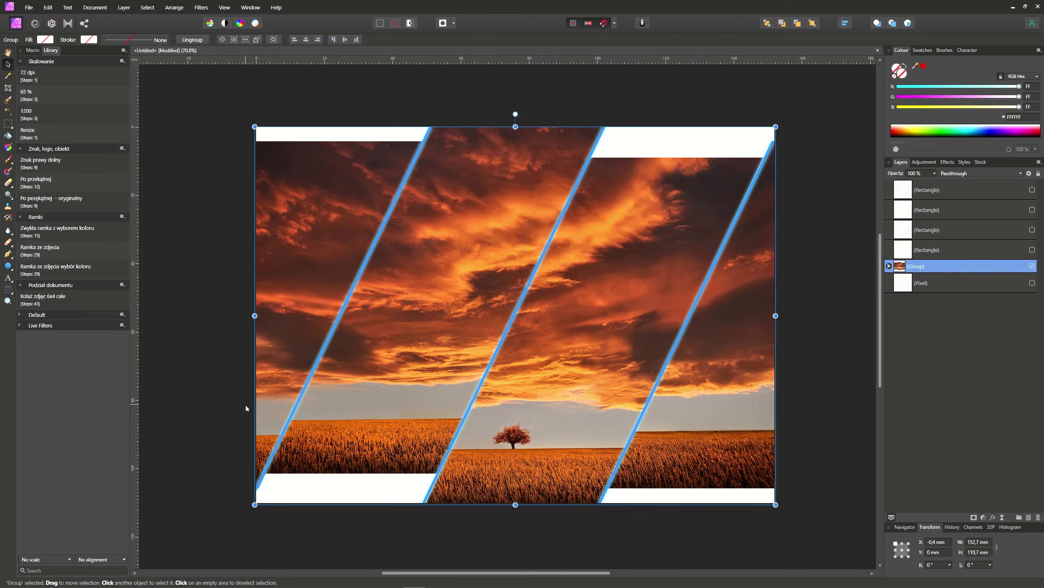